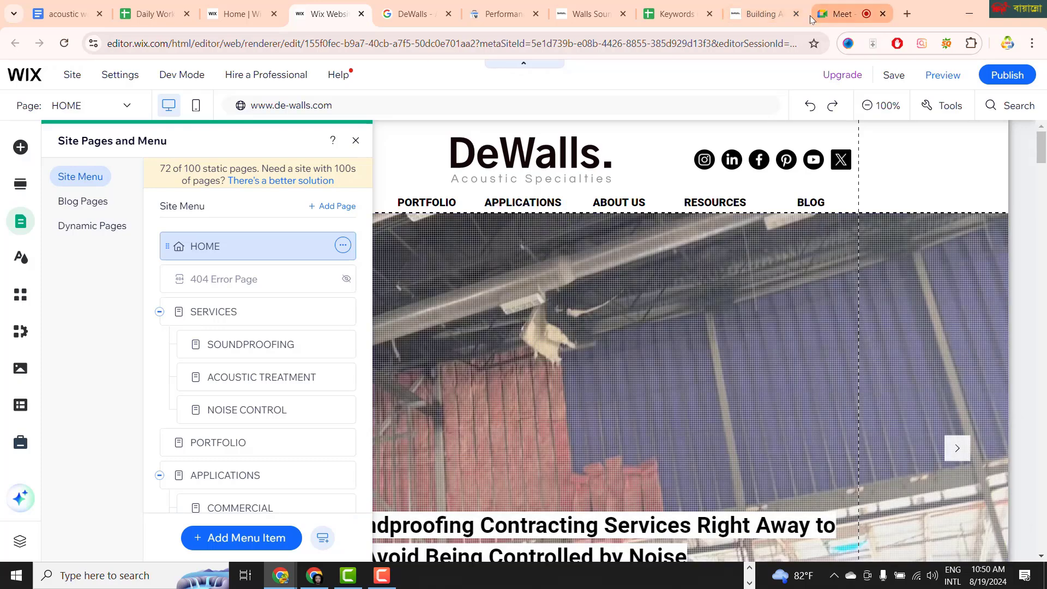
Step: Copy the slug "building-acoustics-simulation" from the address of the live Building Acoustics Simulation page
click(778, 17)
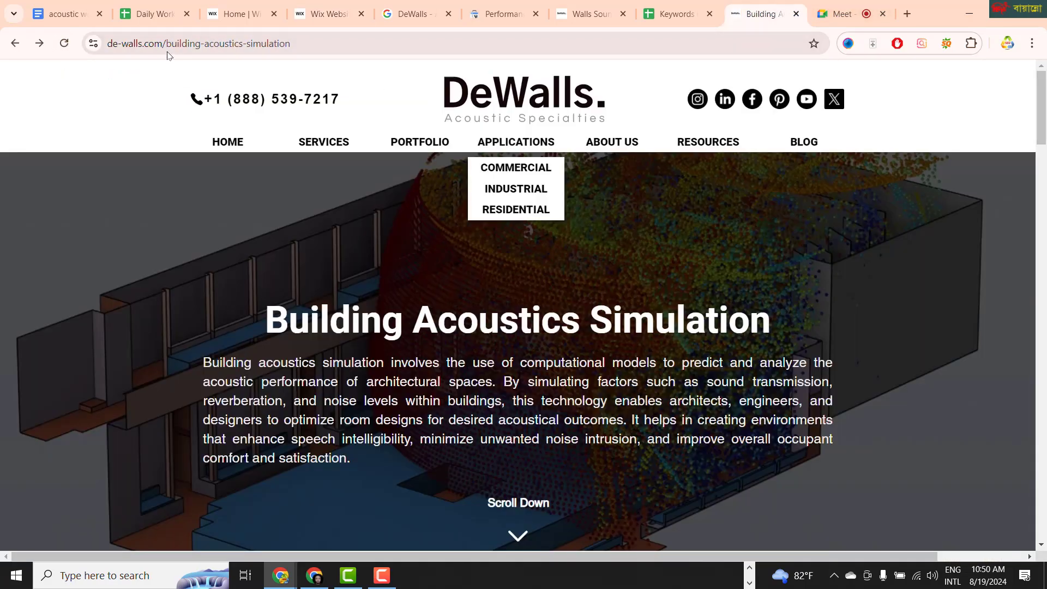
drag(167, 43, 313, 50)
key(ctrl+c)
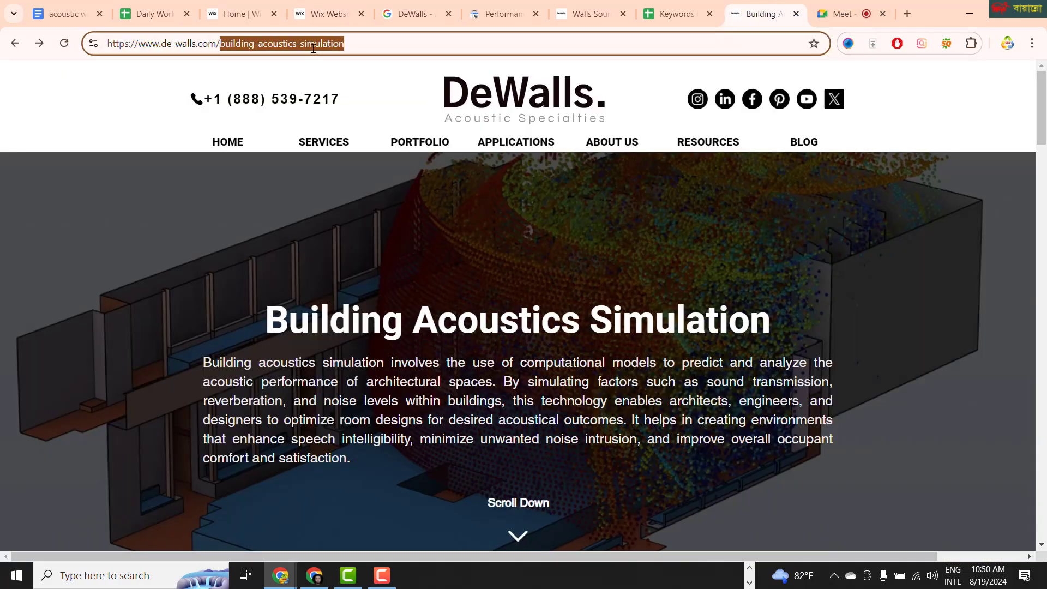
Step: Search the Wix editor's site page list for "building acoustics simulation", with spaces instead of the slug's hyphens
click(327, 14)
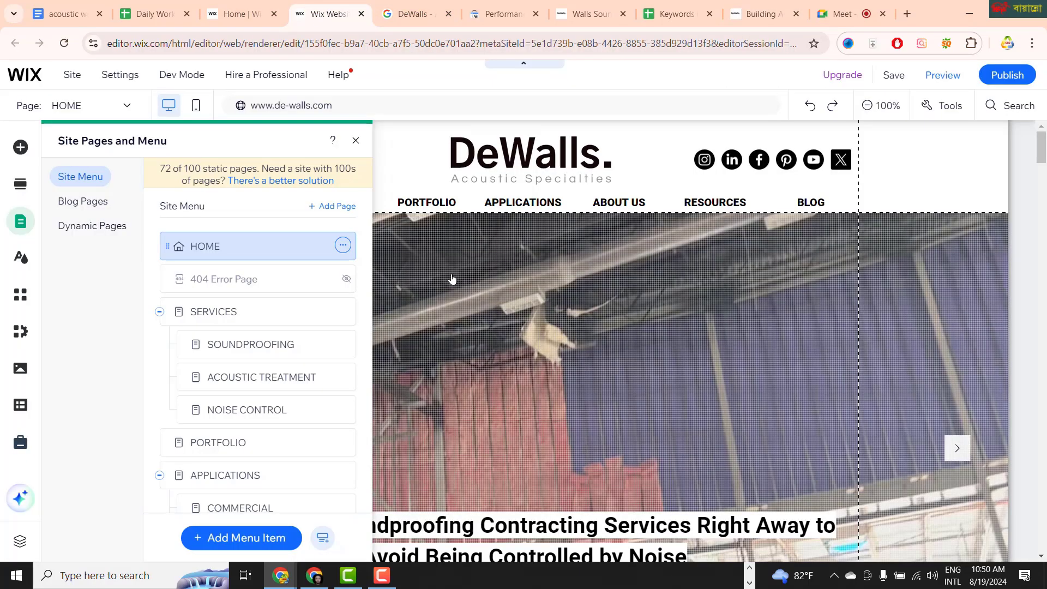
key(ctrl+f)
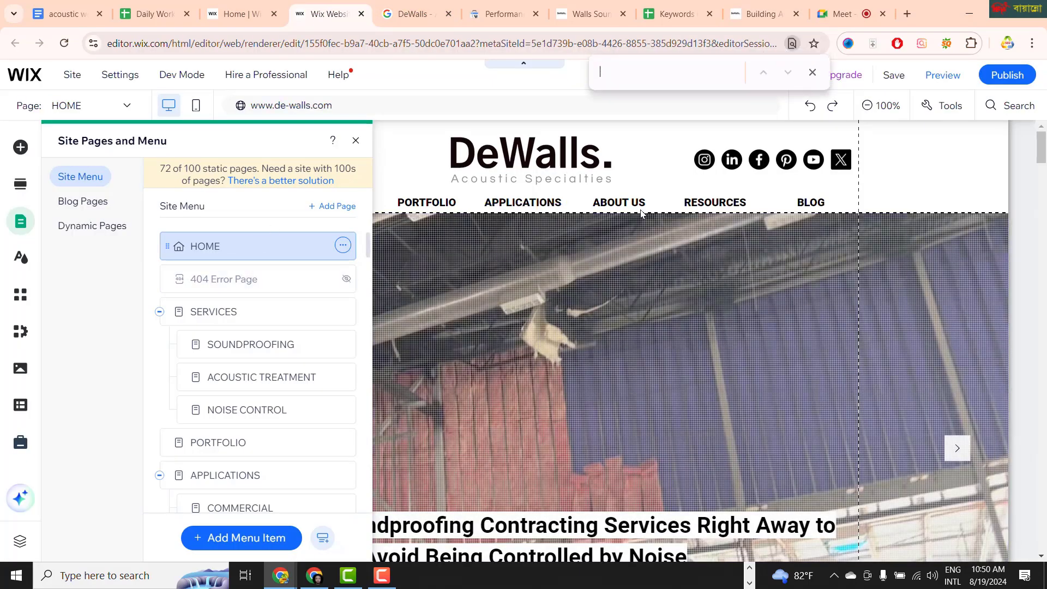
key(ctrl+v)
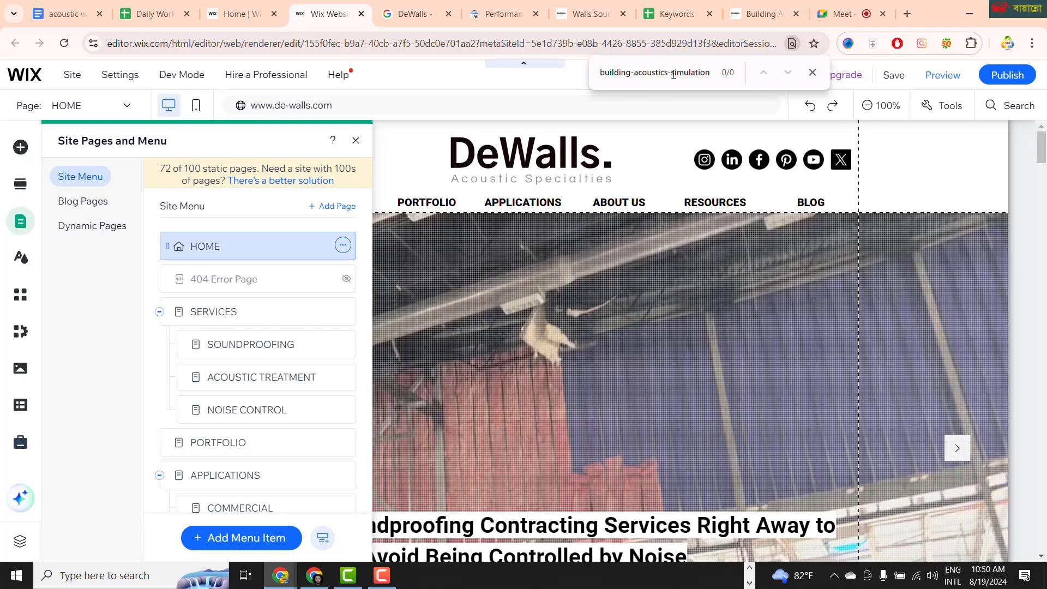
click(673, 73)
key(BackSpace)
key(ctrl+Left)
key(BackSpace)
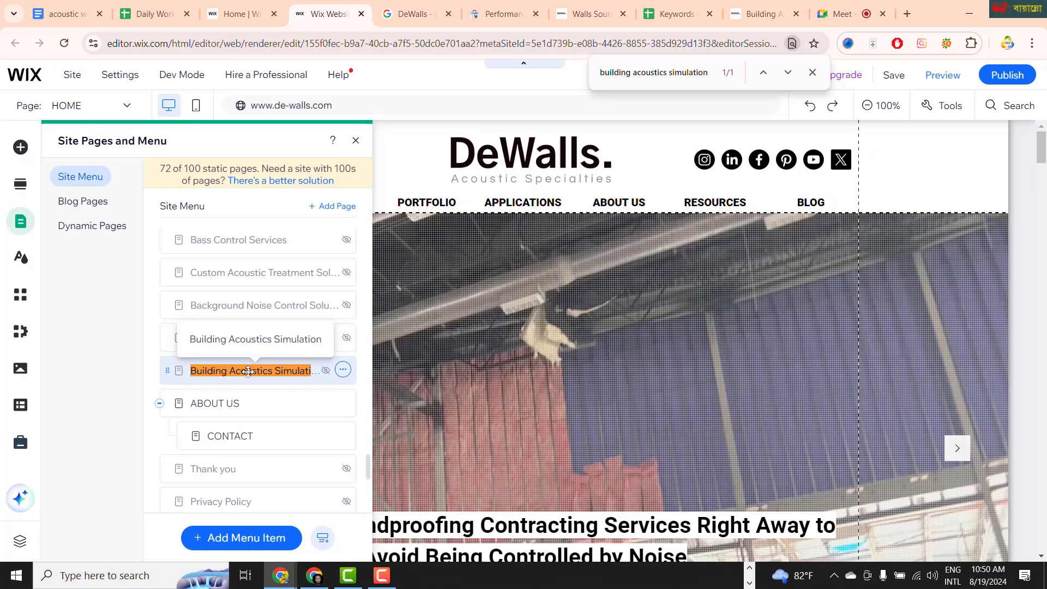
Step: Load the Building Acoustics Simulation page in the editor and open its SEO basics settings at the title tag
click(217, 370)
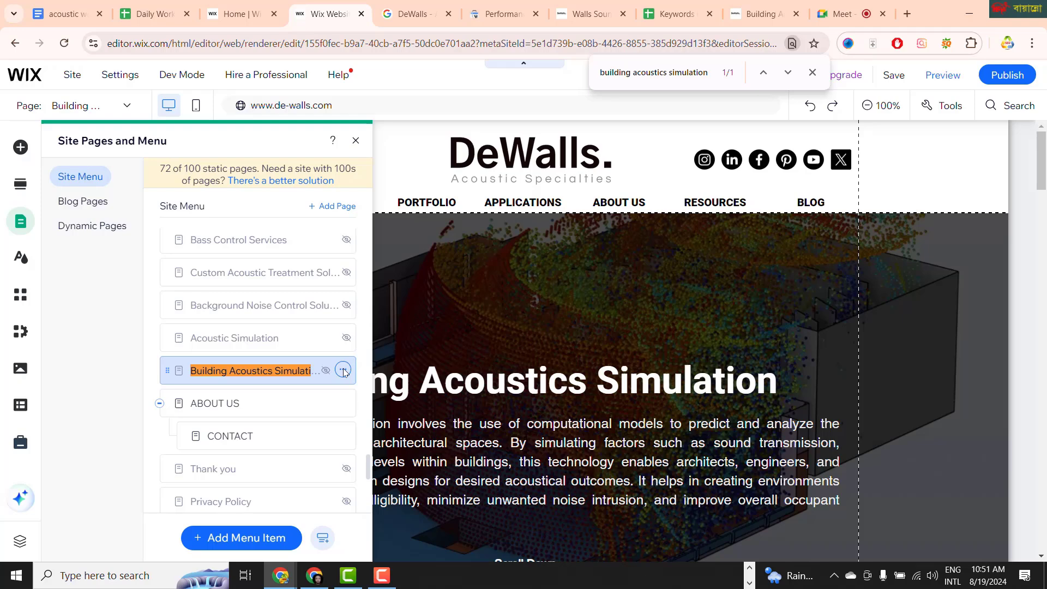
click(344, 370)
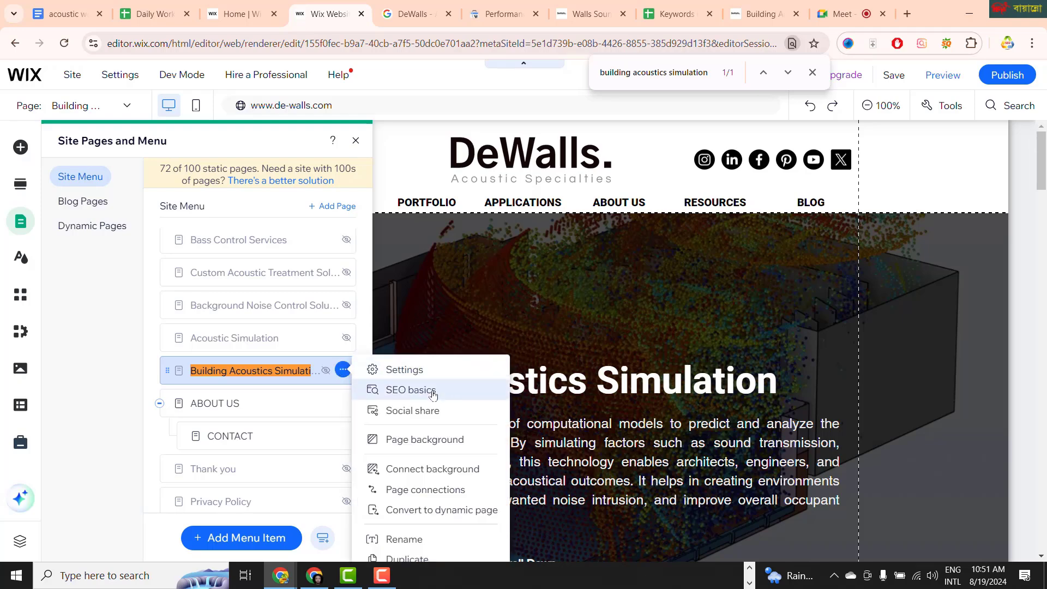
click(433, 392)
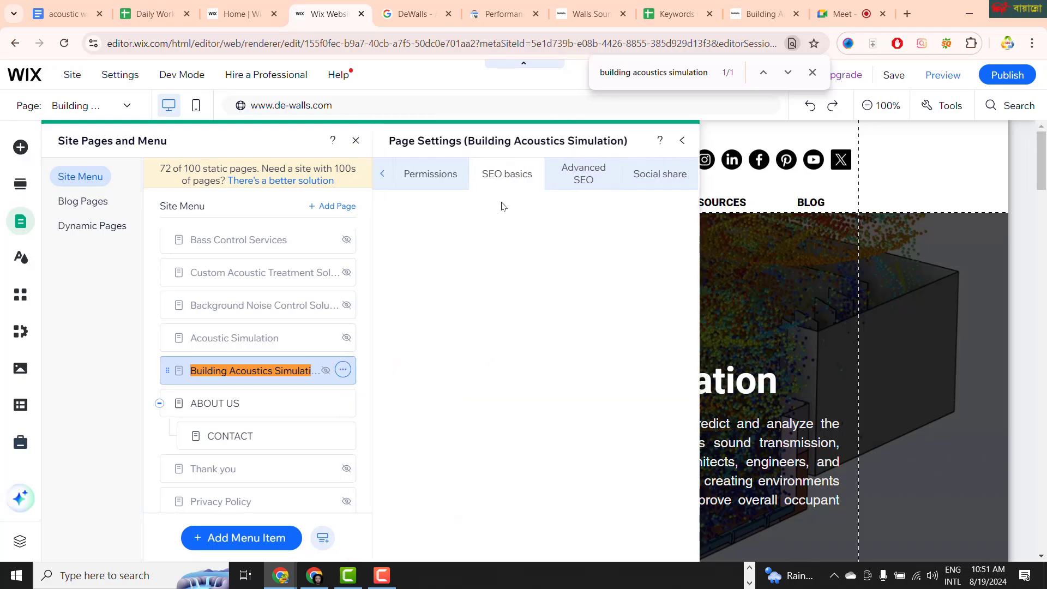
scroll(500, 262, down, 4)
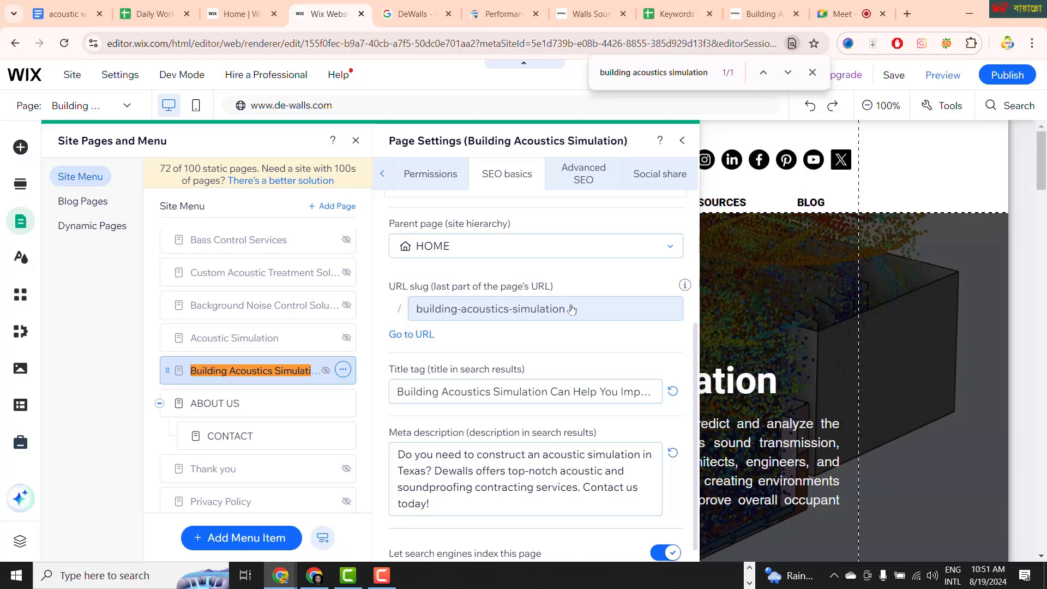
scroll(531, 346, down, 1)
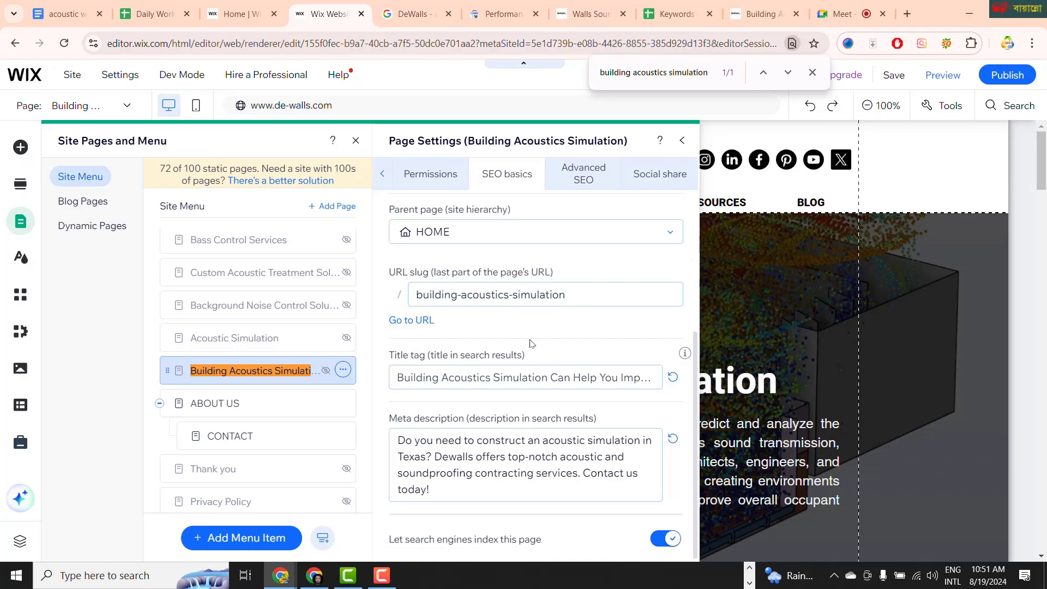
Step: Remove "You" from the title tag so it reads "Building Acoustics Simulation Can Help Improve Your Sound Design | DeWalls", and select the whole title
click(543, 372)
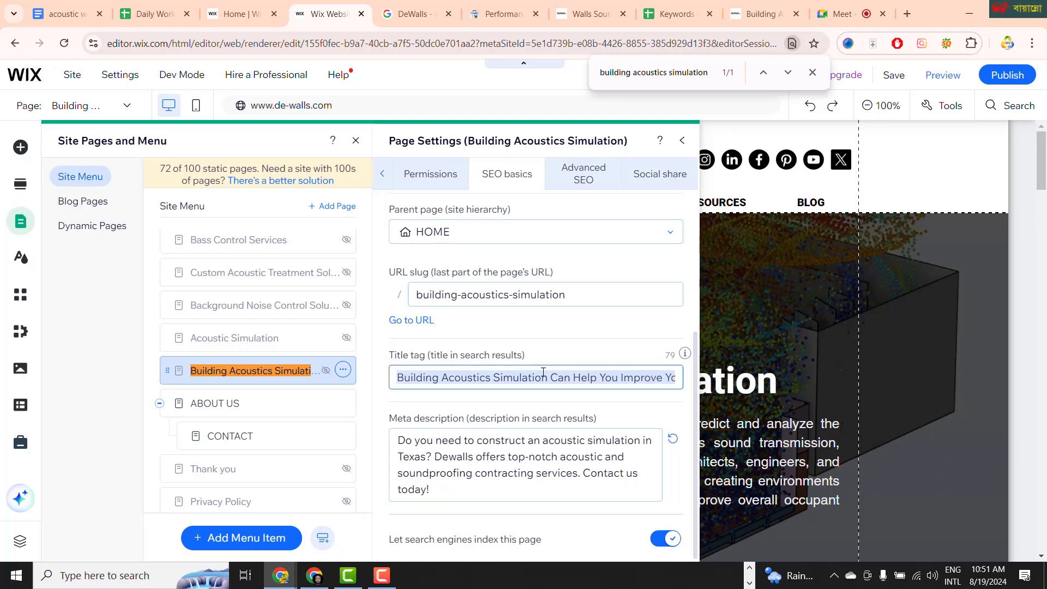
click(394, 374)
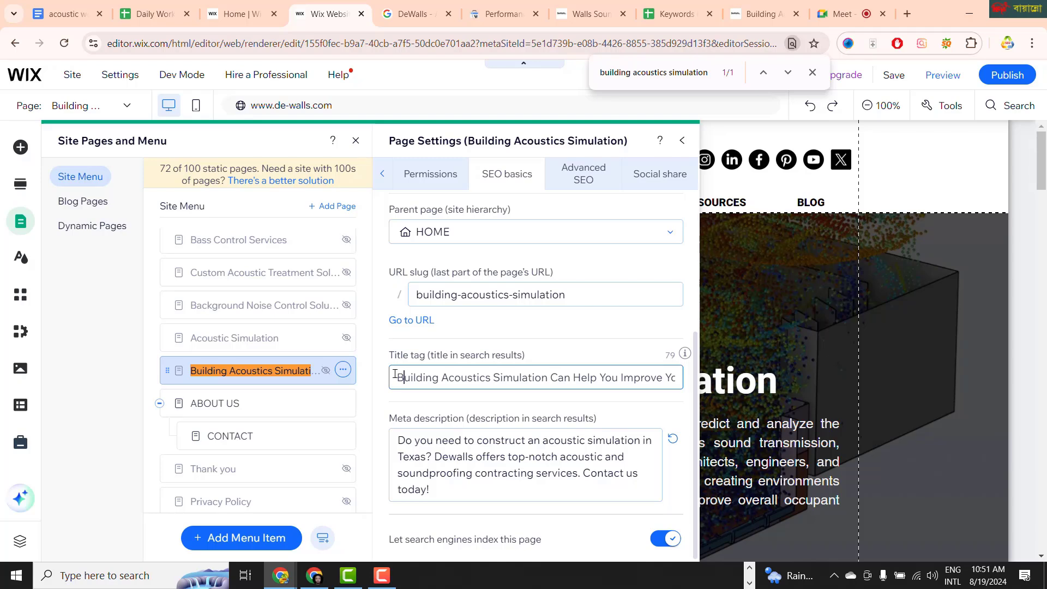
key(Right)
key(Right)
key(Right)
key(Right)
key(Right)
key(Right)
key(Right)
key(Right)
key(Right)
key(Right)
key(Right)
key(Right)
key(Right)
key(Right)
key(Right)
key(Right)
key(Right)
key(Right)
key(Right)
key(Right)
key(Right)
key(Right)
key(Right)
key(Right)
key(Right)
key(Right)
key(Right)
key(Right)
key(Right)
key(Right)
key(Right)
key(Right)
key(Right)
key(Right)
key(Right)
key(Right)
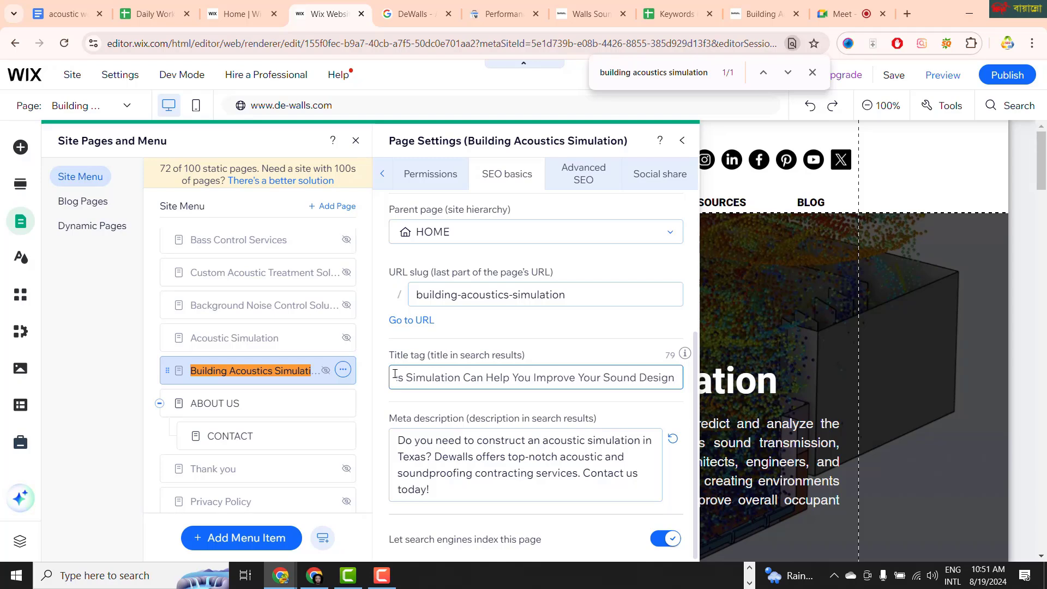
text(| DeWalls)
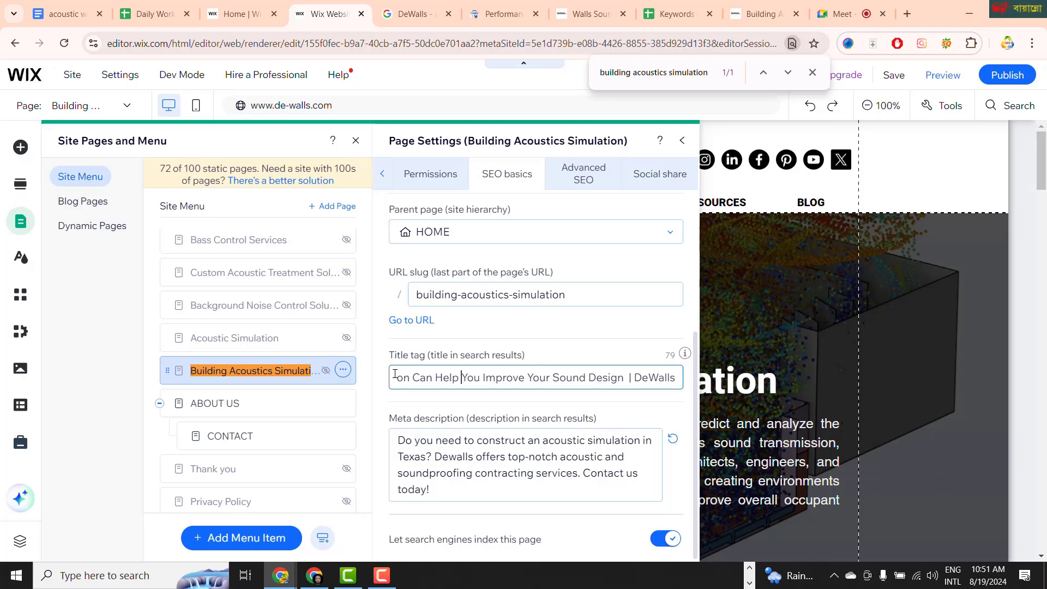
key(Right)
key(BackSpace)
key(BackSpace)
key(BackSpace)
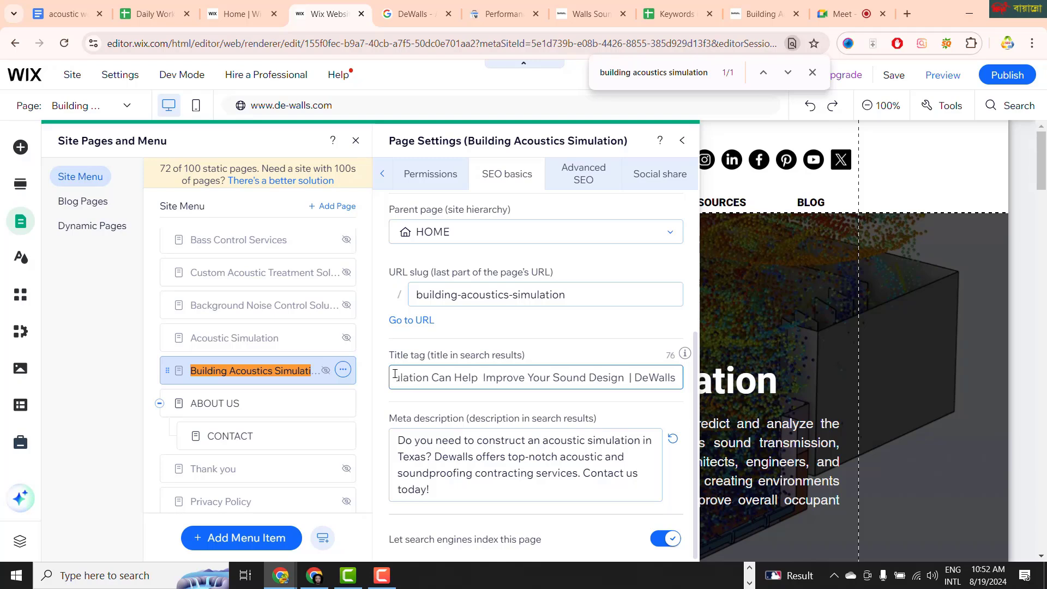
key(BackSpace)
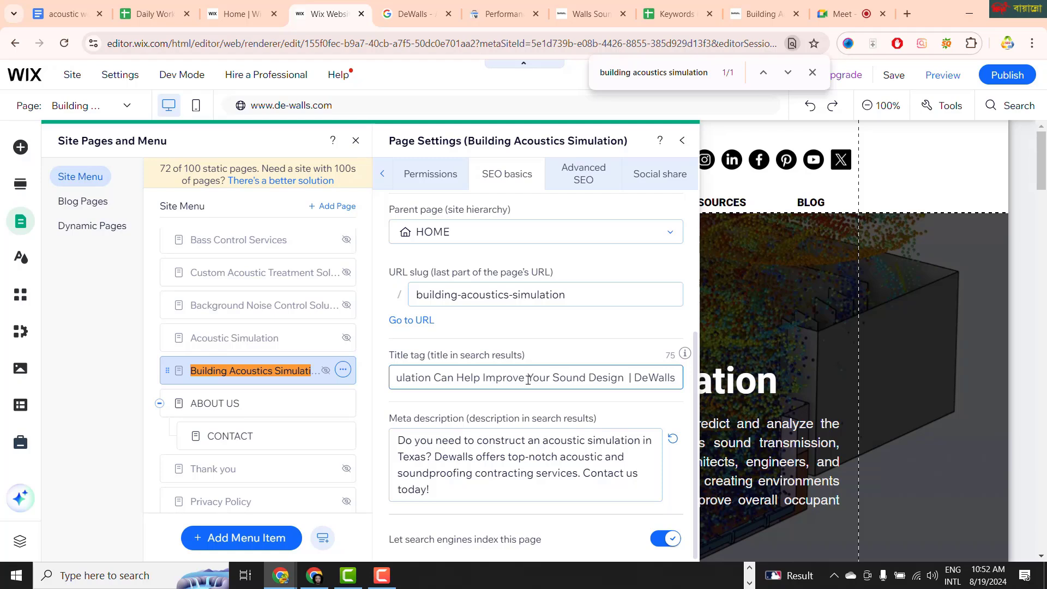
key(ctrl+a)
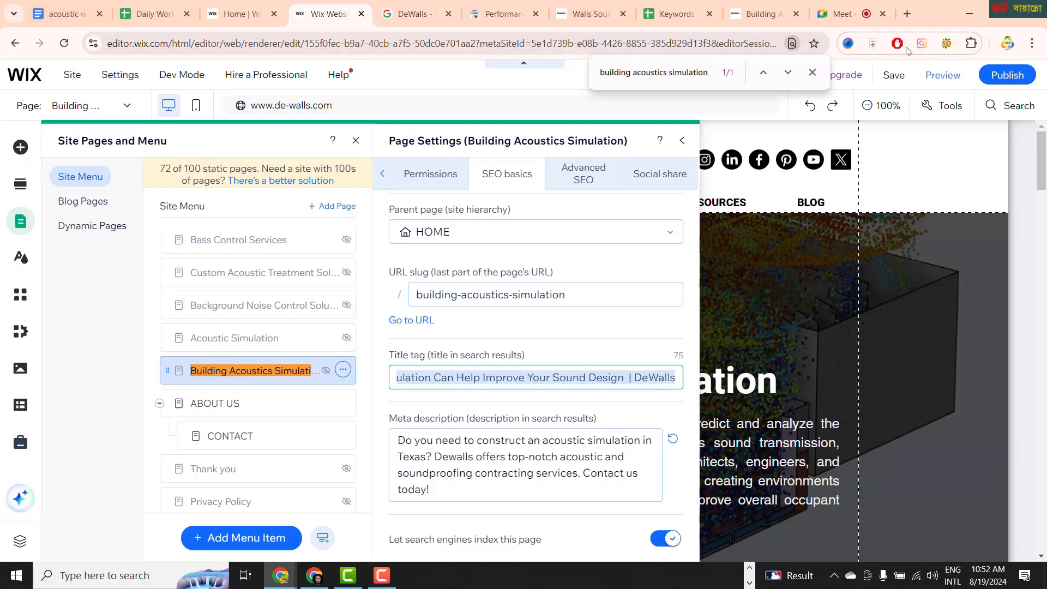
Step: Switch to the other Chrome window, dismiss the export notice, and close the Grammarly tab and the surplus Semrush audit tabs
click(324, 579)
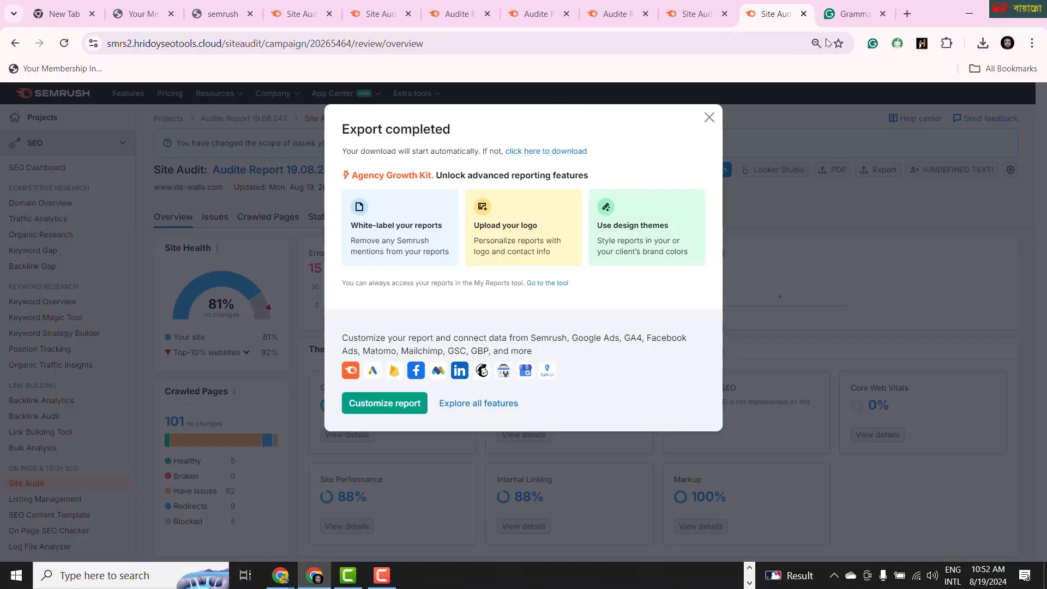
click(708, 118)
click(803, 13)
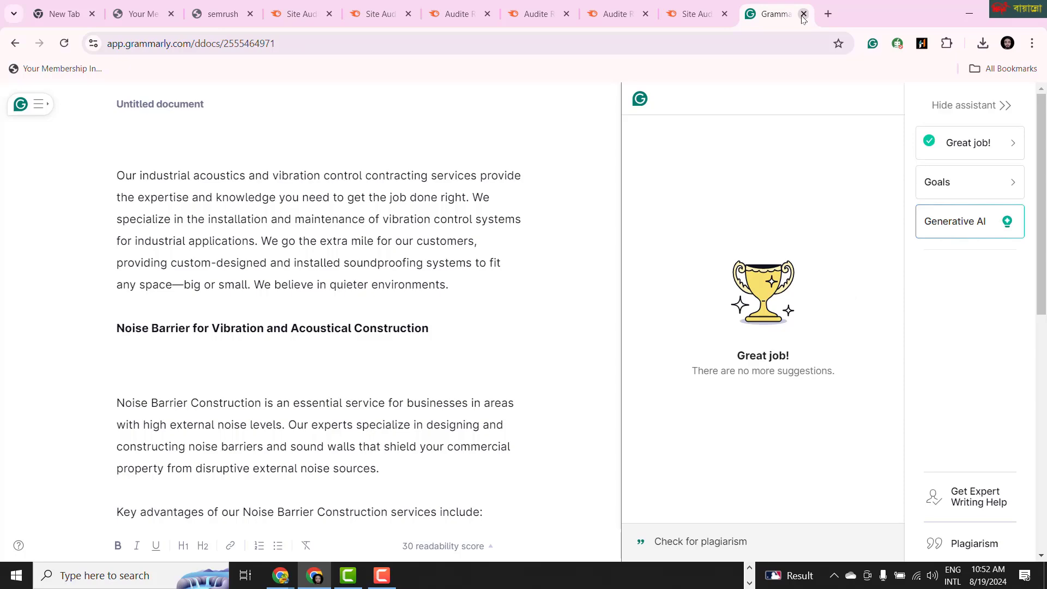
click(803, 14)
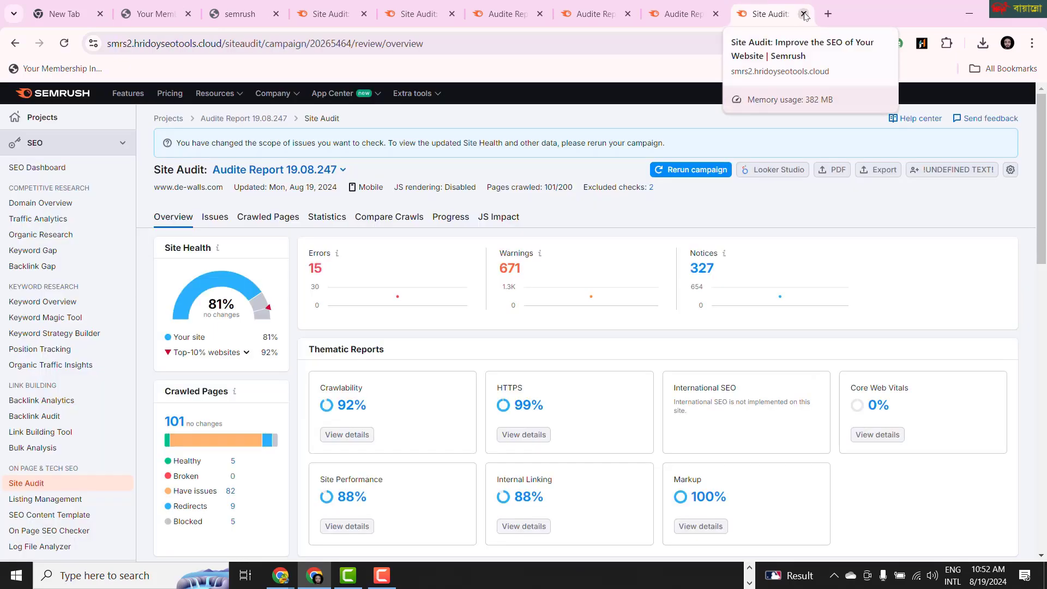
click(803, 13)
click(803, 14)
click(802, 13)
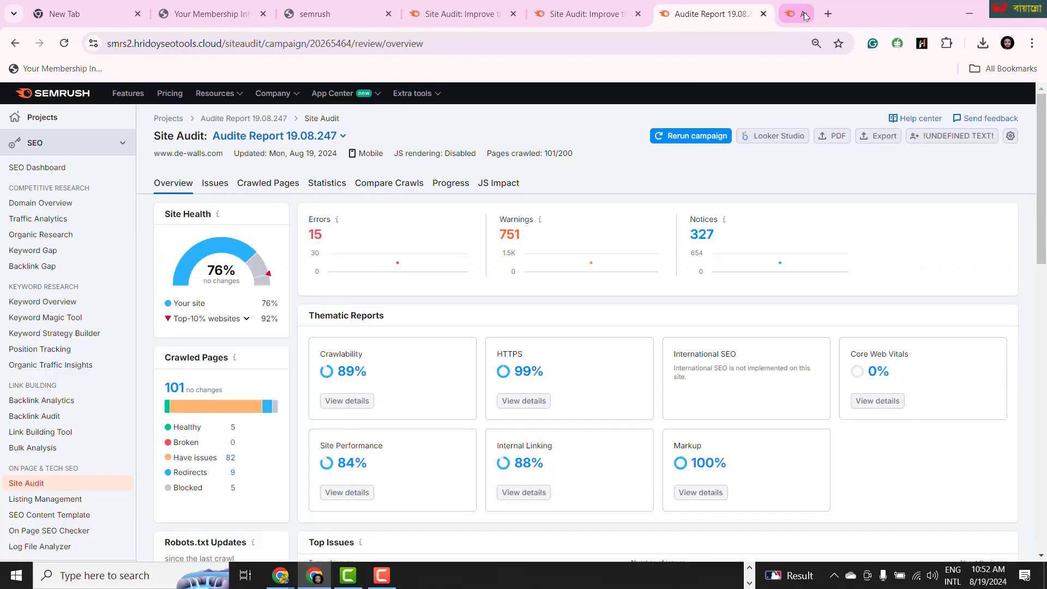
click(804, 14)
click(804, 14)
click(804, 14)
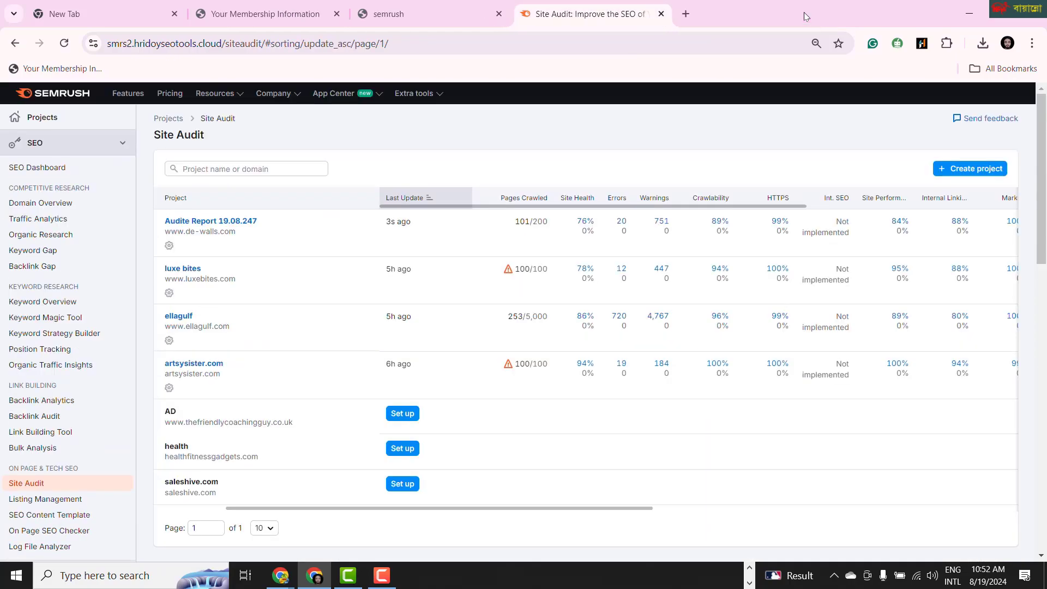
Step: Search Google for "chatgpt 3.5" in a new tab and launch ChatGPT from the OpenAI result
click(685, 14)
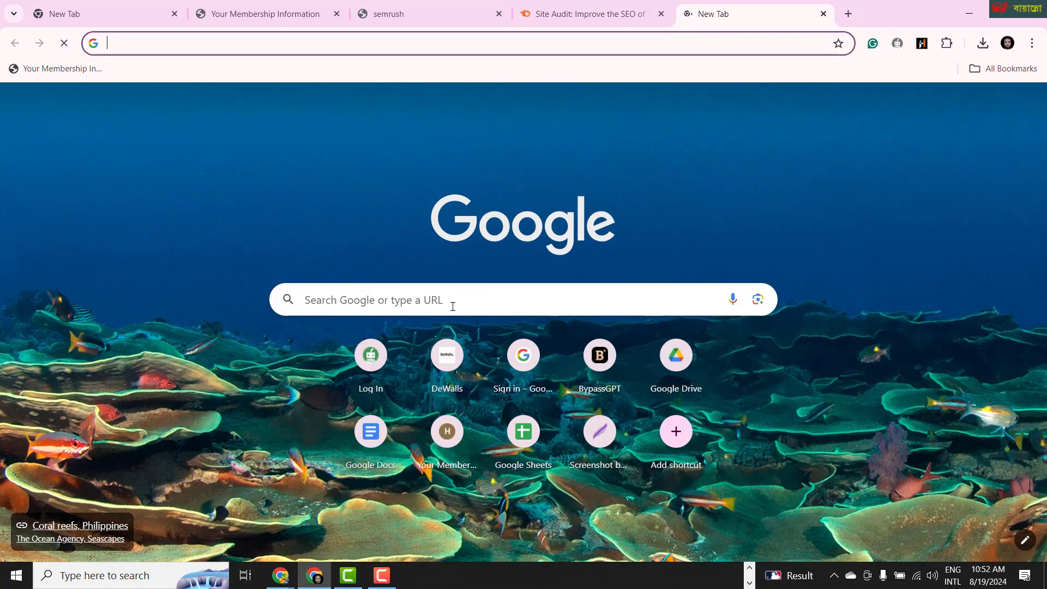
click(453, 298)
text(c)
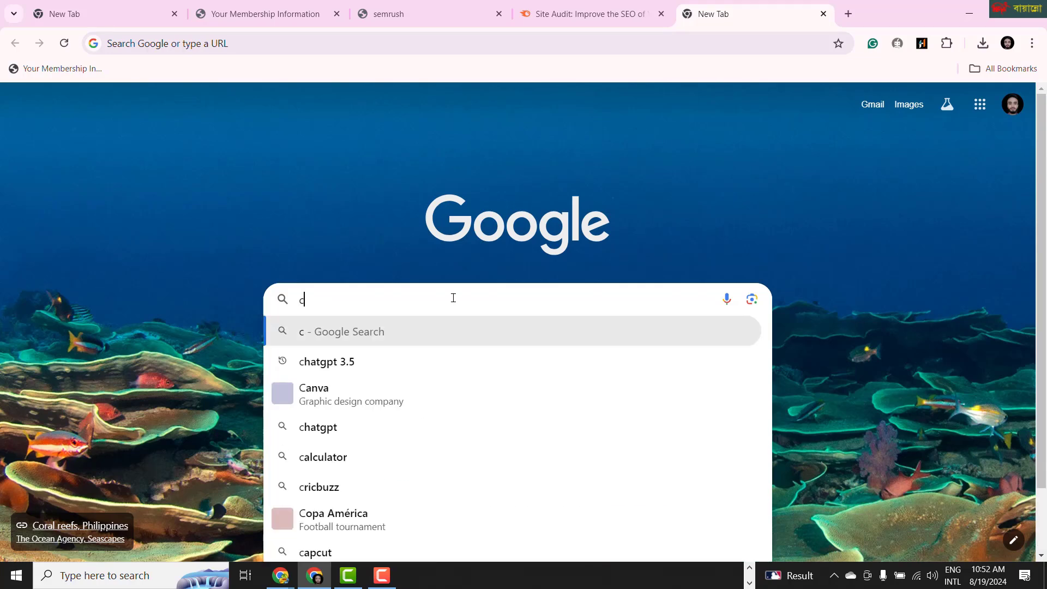
click(347, 362)
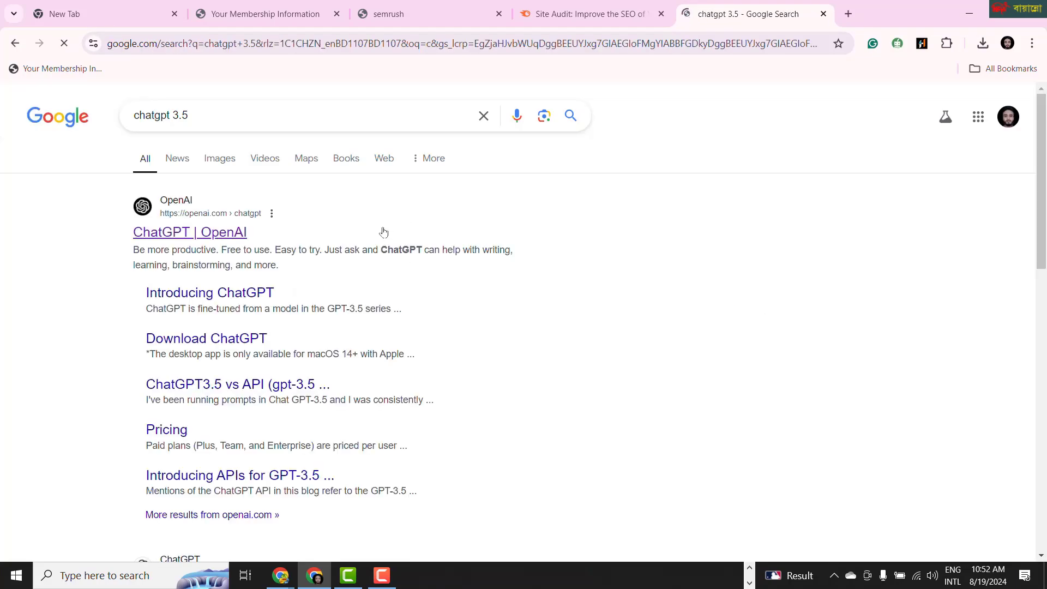
click(232, 233)
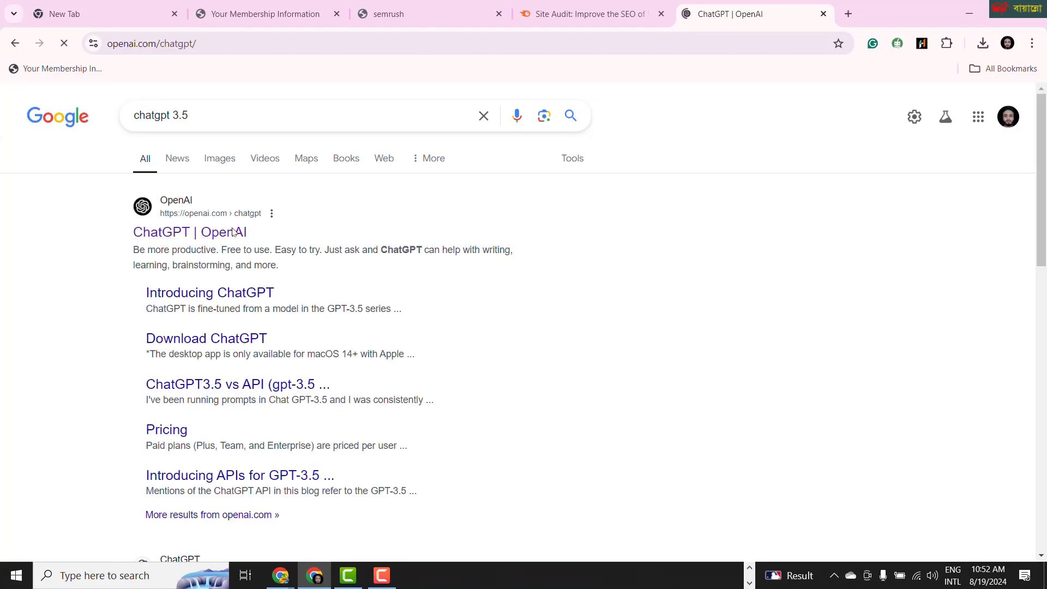
click(472, 427)
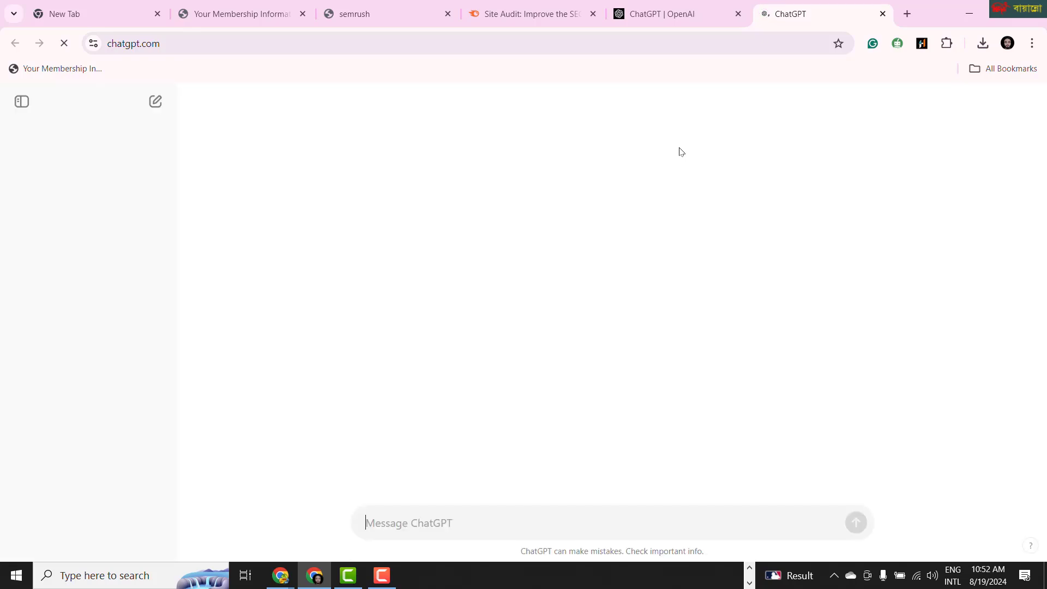
Step: Close the remaining Semrush Site Audit tab, keeping the semrush access page and the ChatGPT tabs open
click(512, 14)
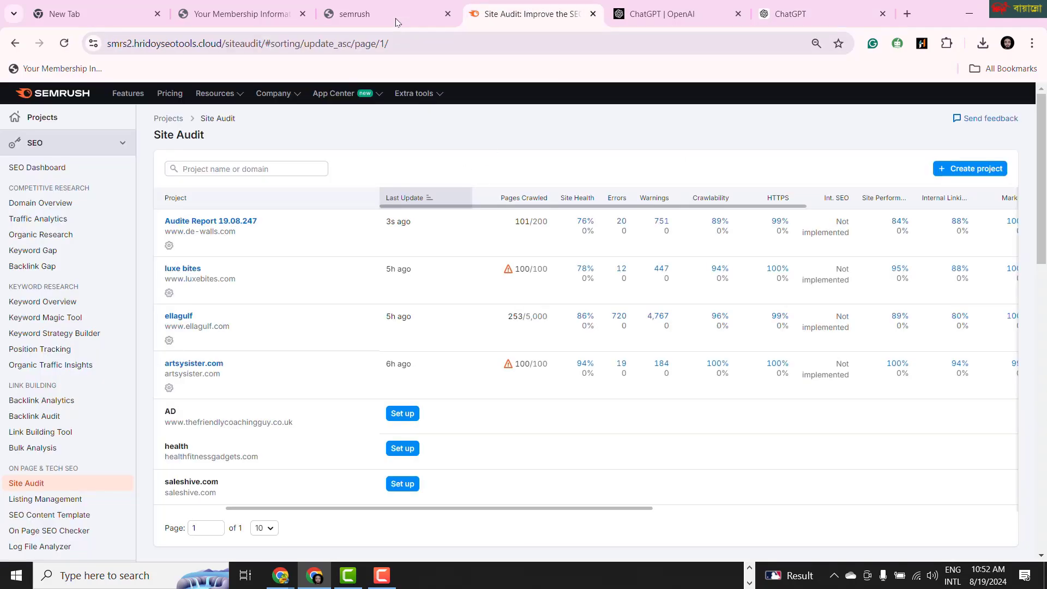
click(354, 14)
click(596, 13)
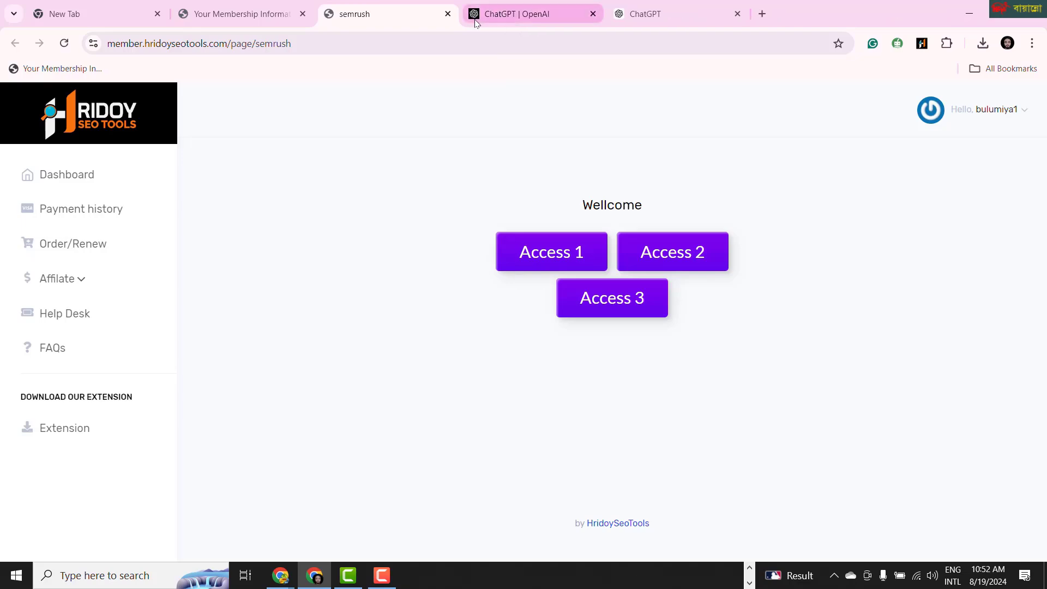
Step: Return to the Wix editor in the first Chrome window and select the phrase "Building Acoustics Simulation" in the title tag
click(281, 576)
click(220, 511)
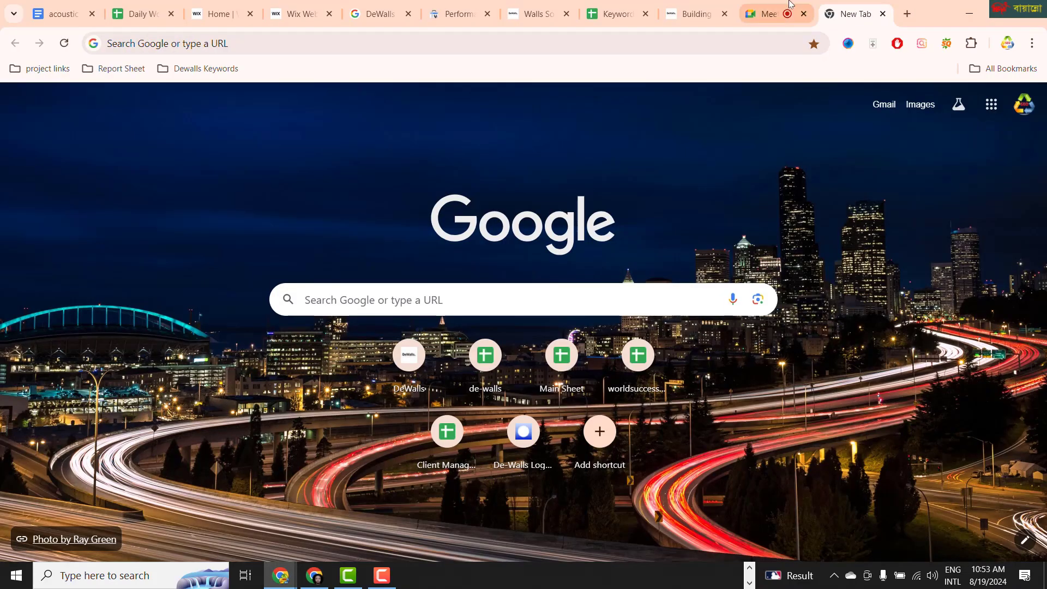
click(702, 12)
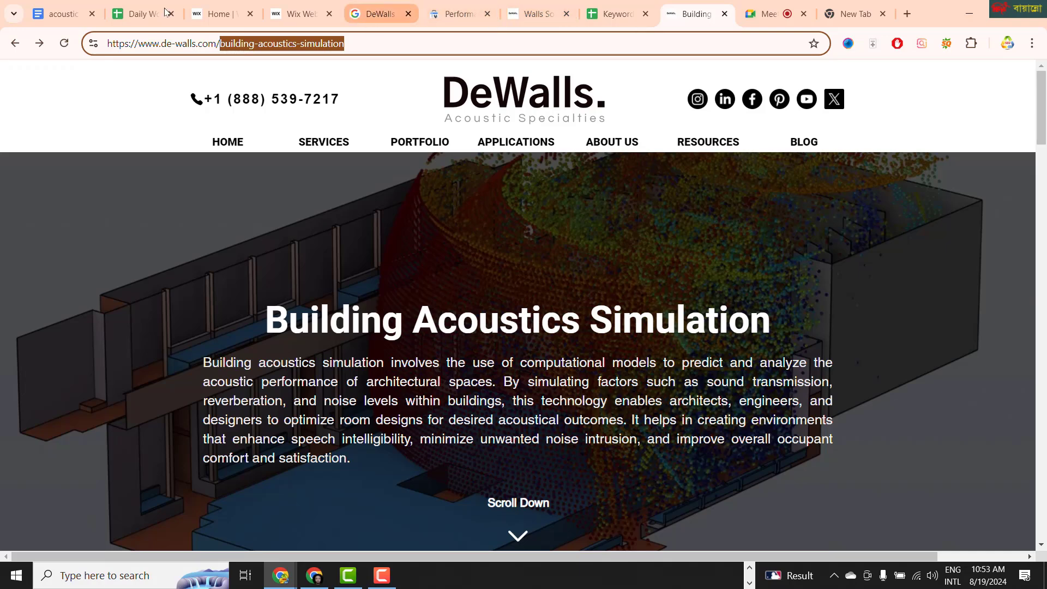
click(299, 12)
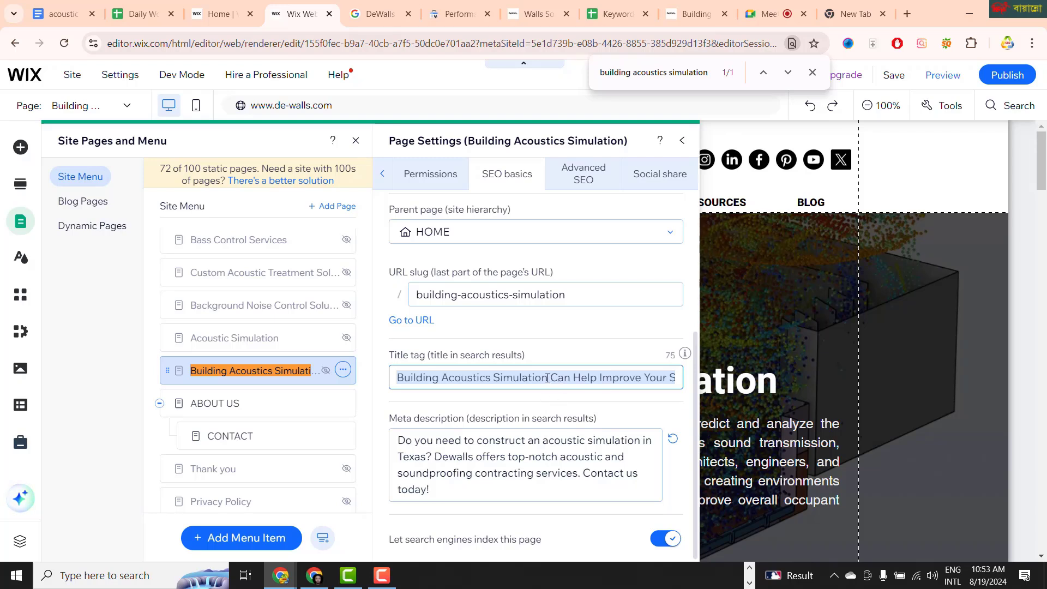
click(472, 374)
double_click(472, 374)
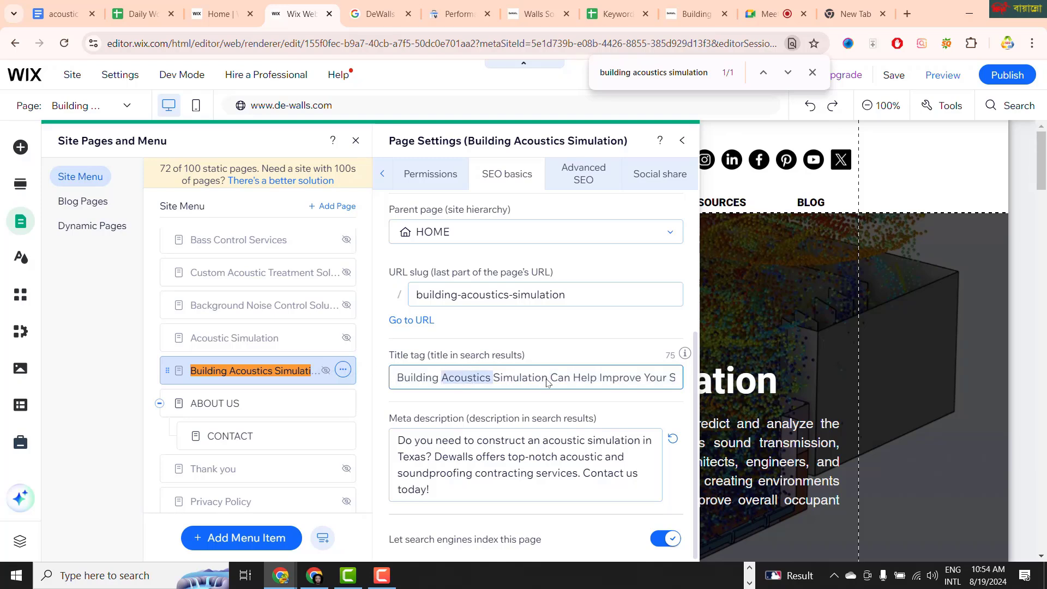
drag(547, 381, 392, 374)
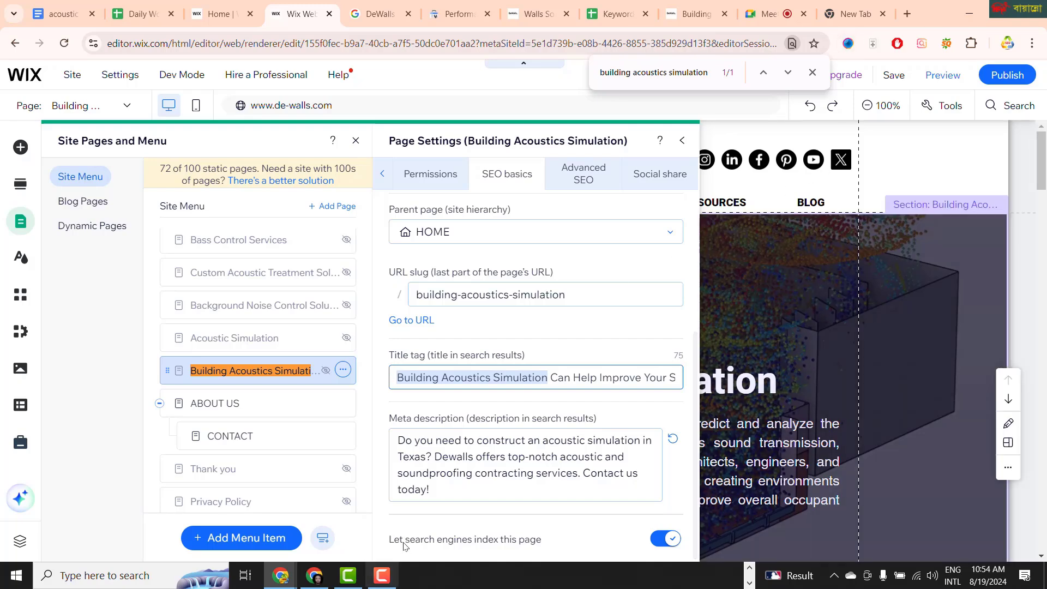
Step: Switch to the other Chrome window and check the link-sharing access of the "title re generate AI" document
click(312, 577)
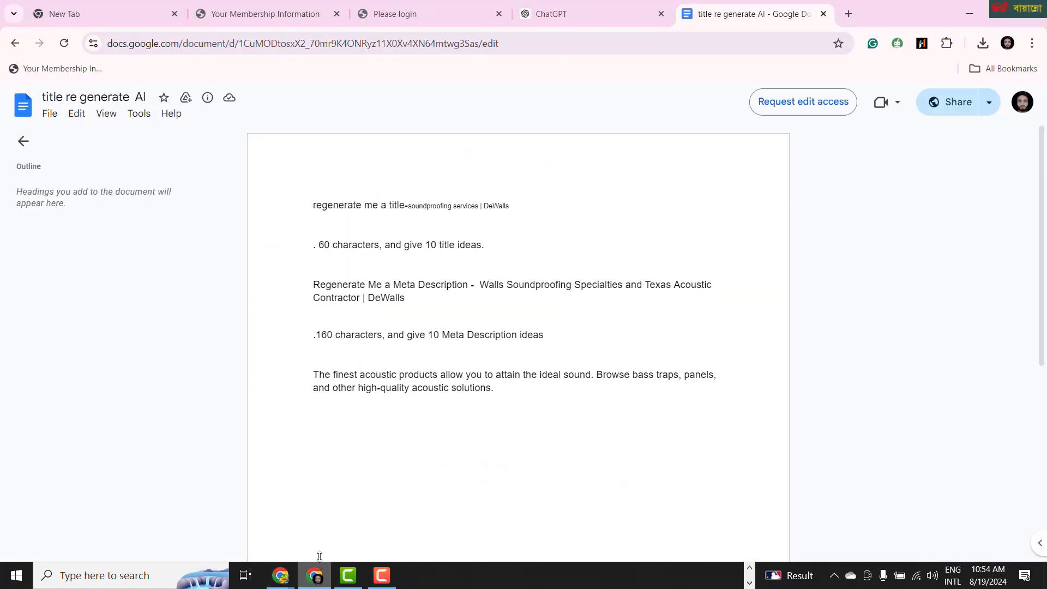
double_click(426, 206)
click(560, 198)
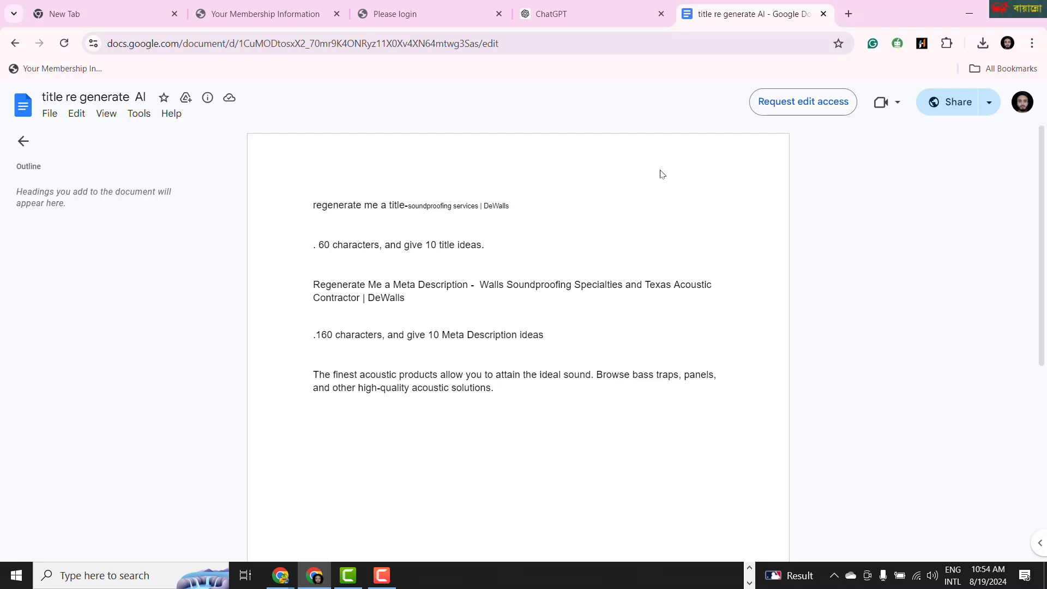
click(950, 103)
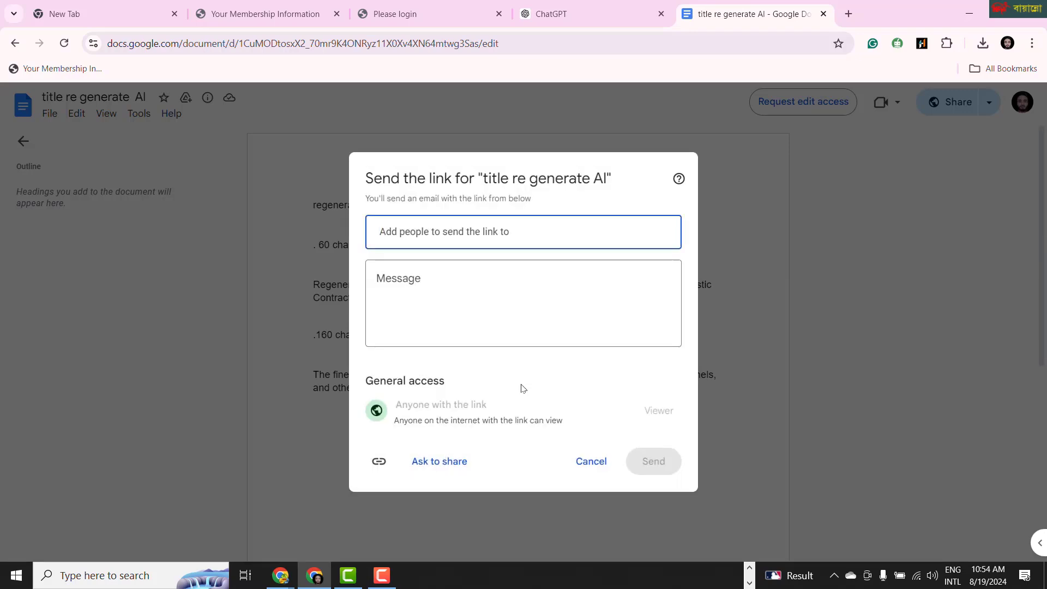
click(590, 461)
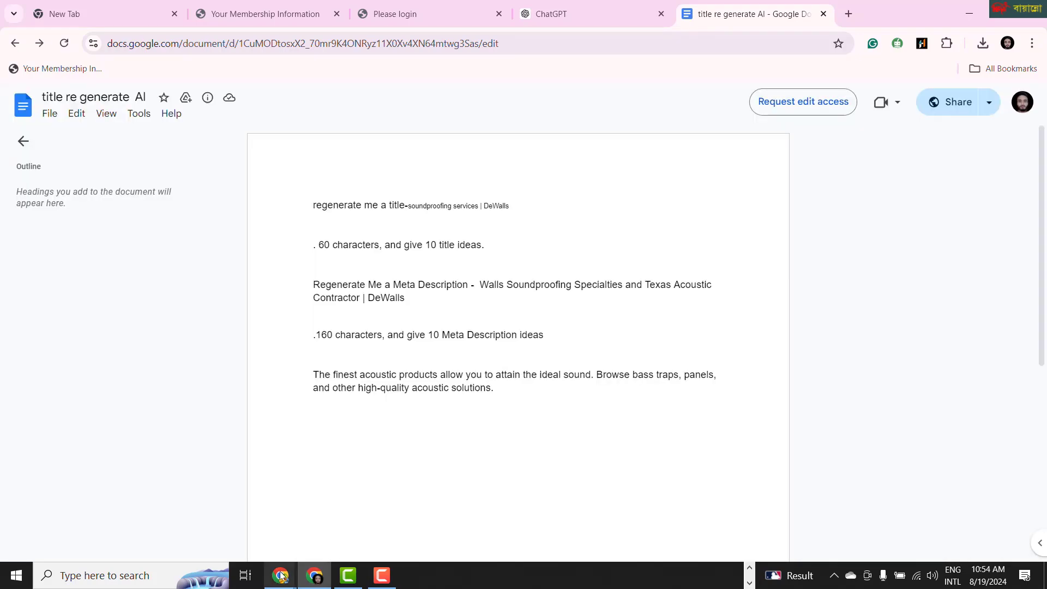
Step: Switch to the owner's Chrome window and open the bookmarked "title re generate AI" document from Resources in a new tab
click(750, 570)
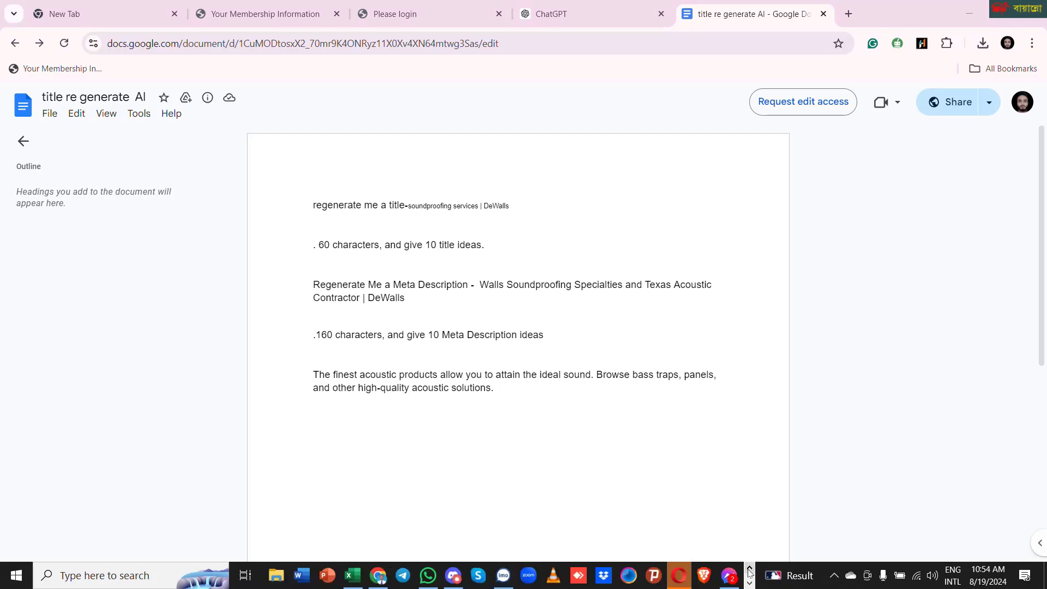
click(381, 577)
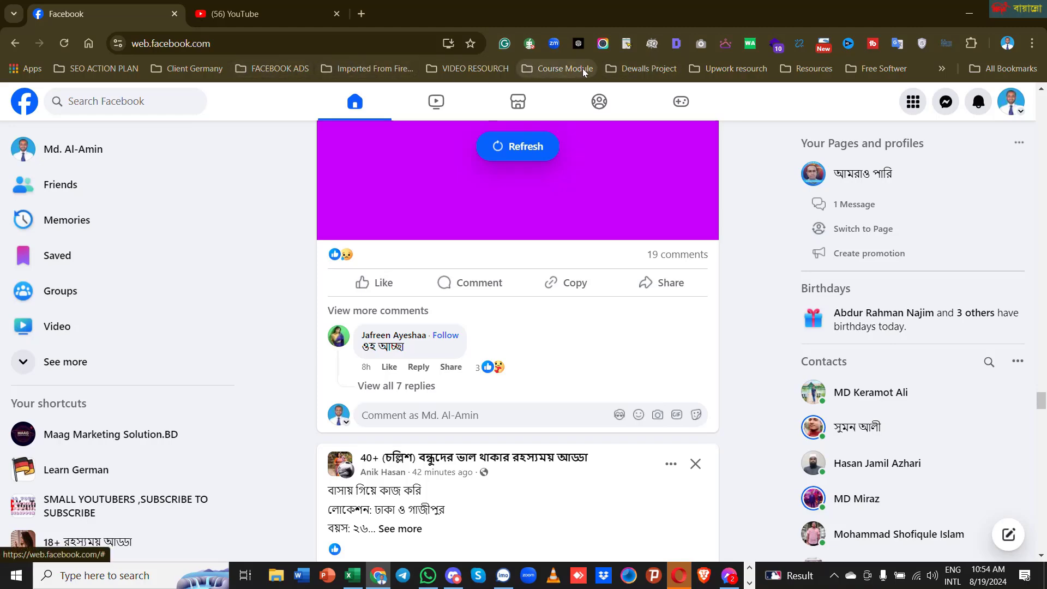
click(815, 70)
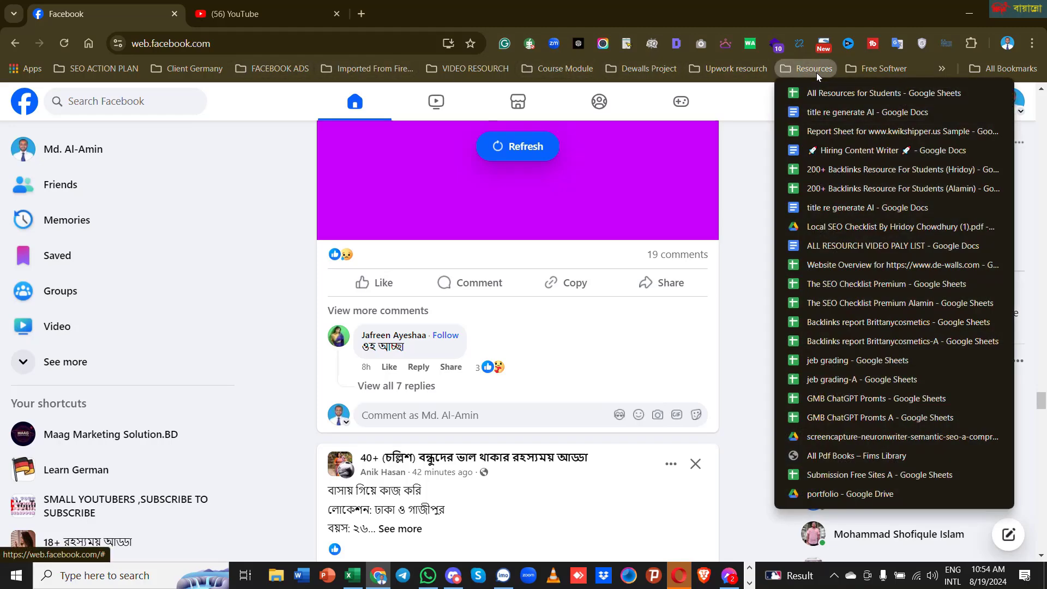
right_click(834, 113)
click(896, 126)
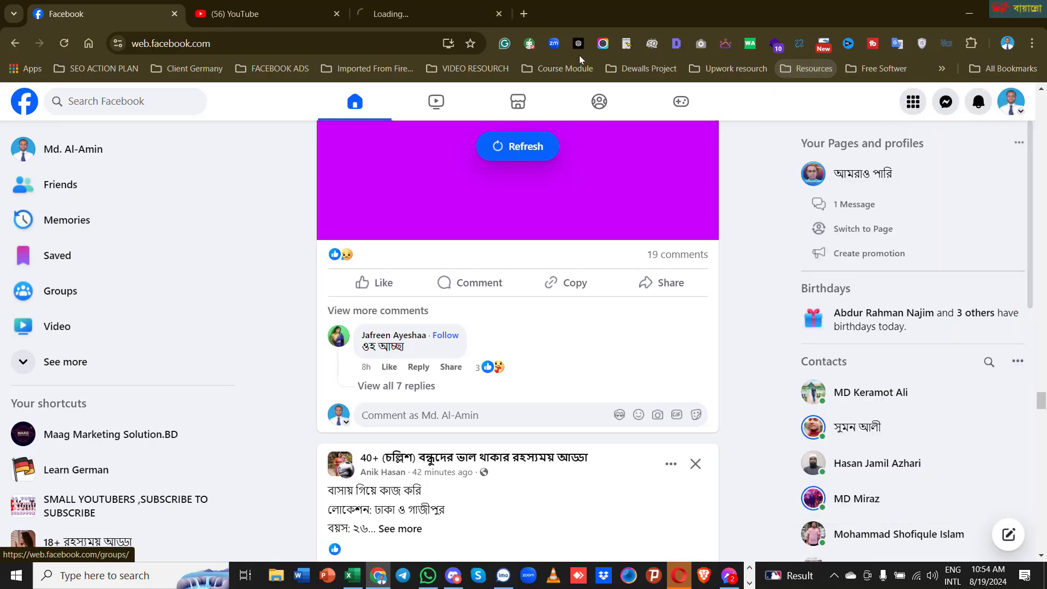
click(431, 14)
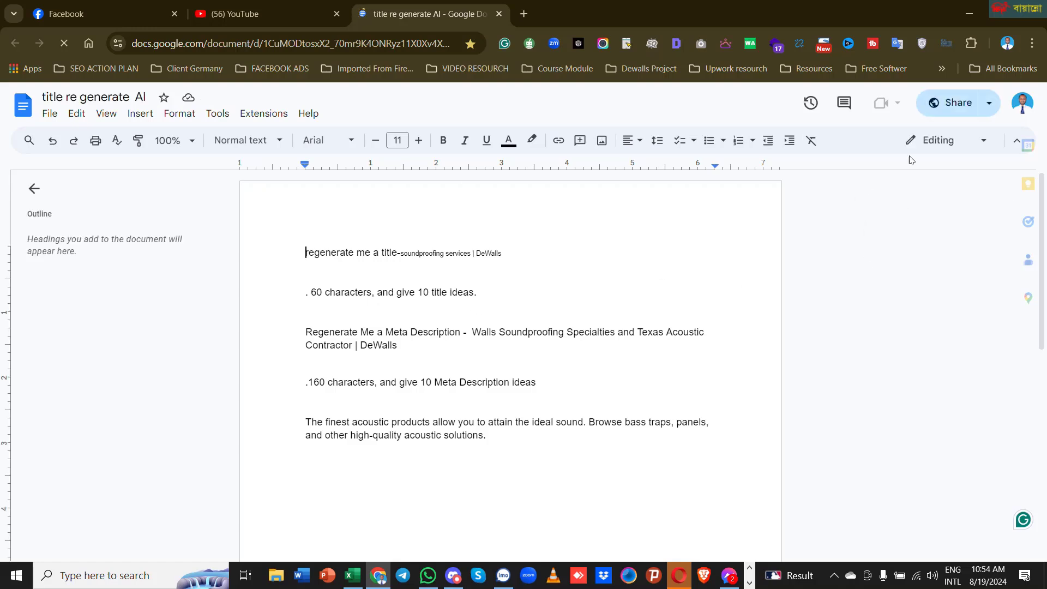
Step: Set the document's general access for anyone with the link to Editor, copy the link, and close the document
click(949, 105)
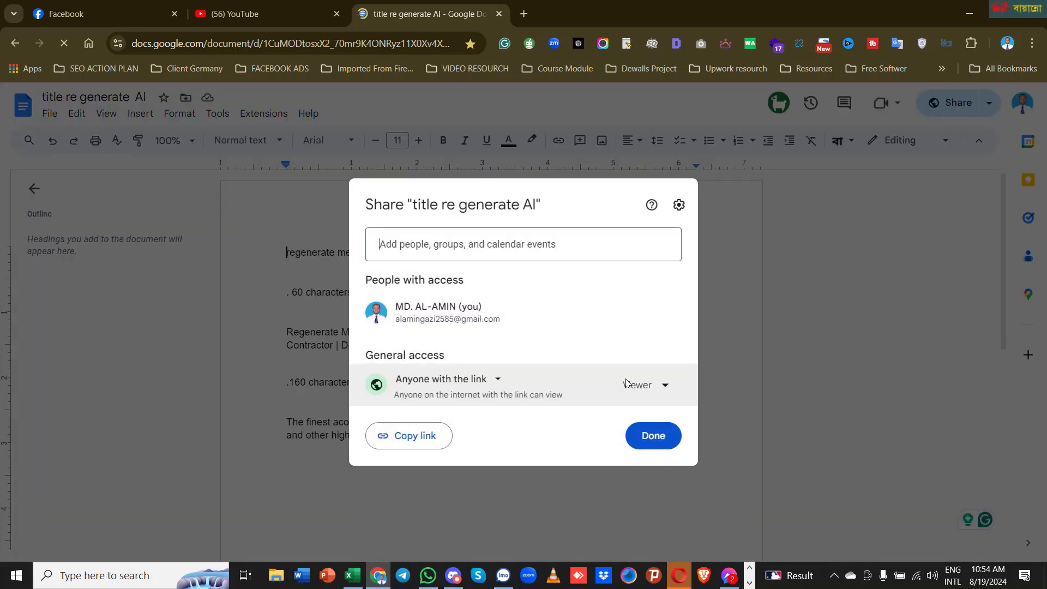
click(649, 404)
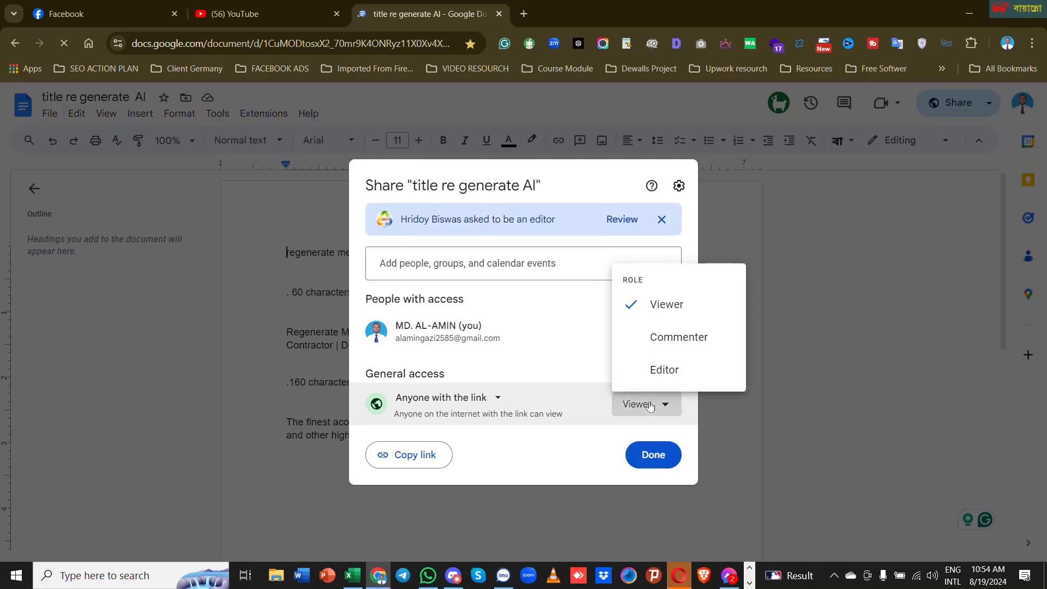
click(660, 369)
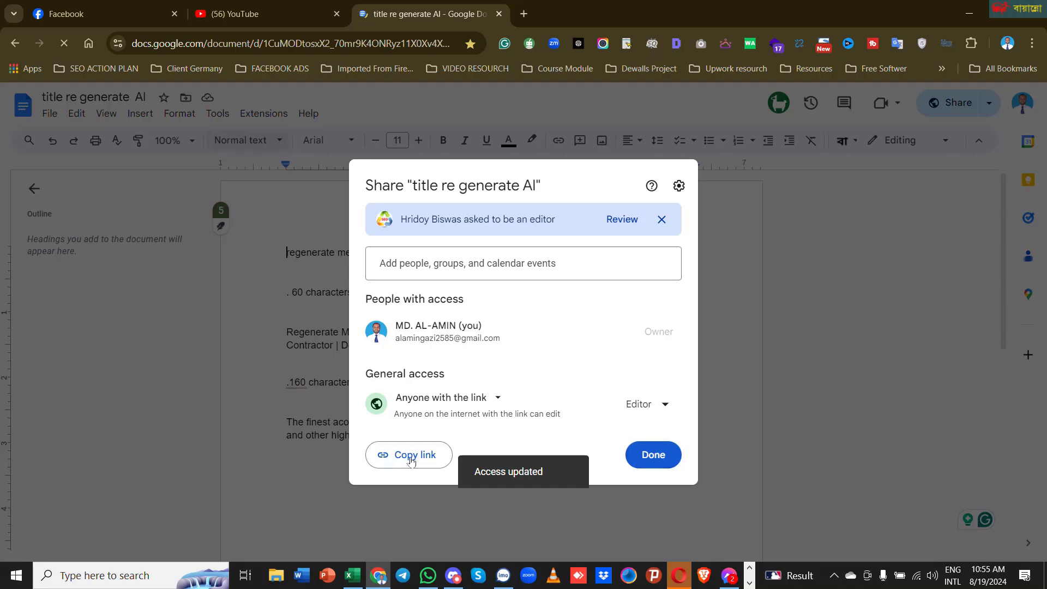
click(411, 461)
click(653, 455)
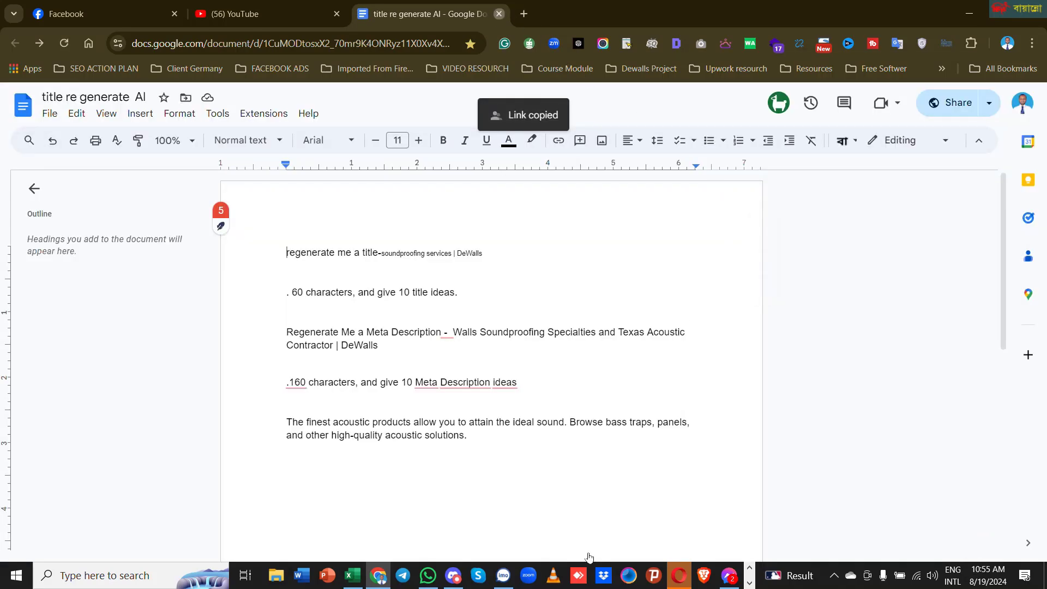
key(ctrl+w)
click(749, 582)
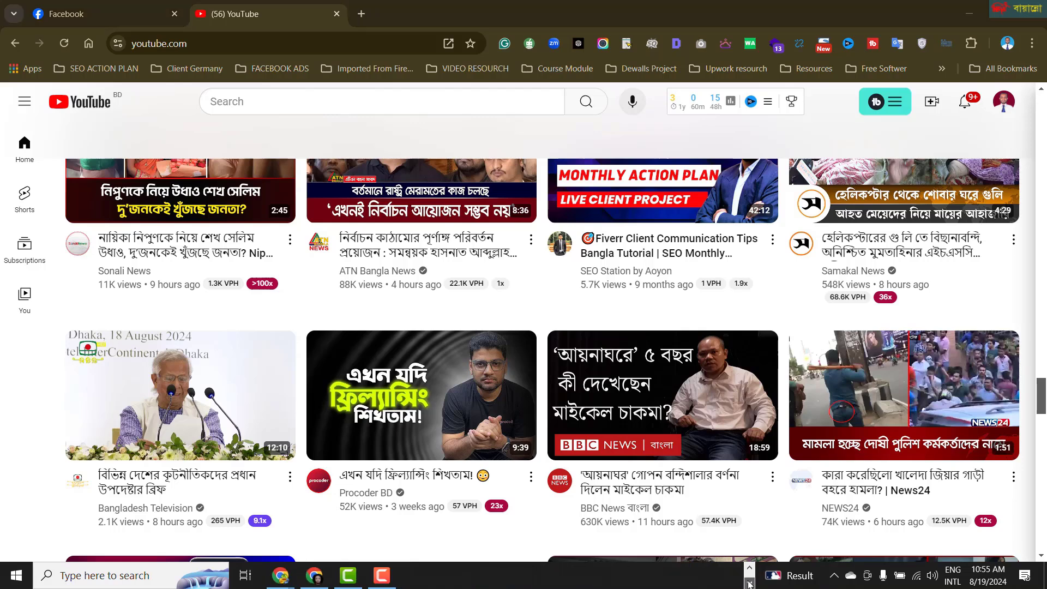
Step: Return to the view-only copy of the document in the other Chrome window and reload it with editing access
click(312, 574)
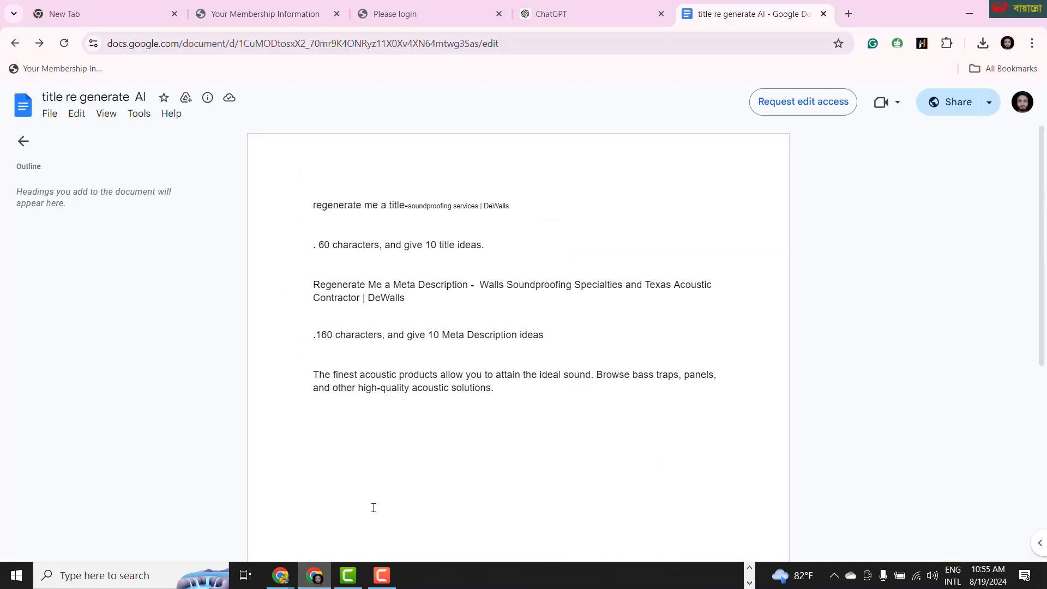
click(63, 39)
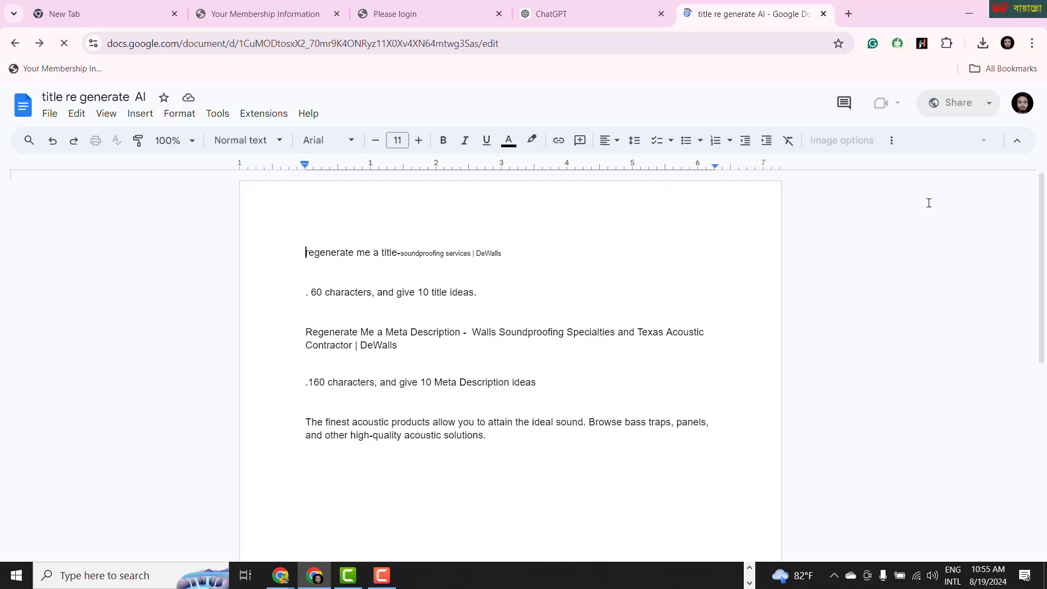
click(964, 109)
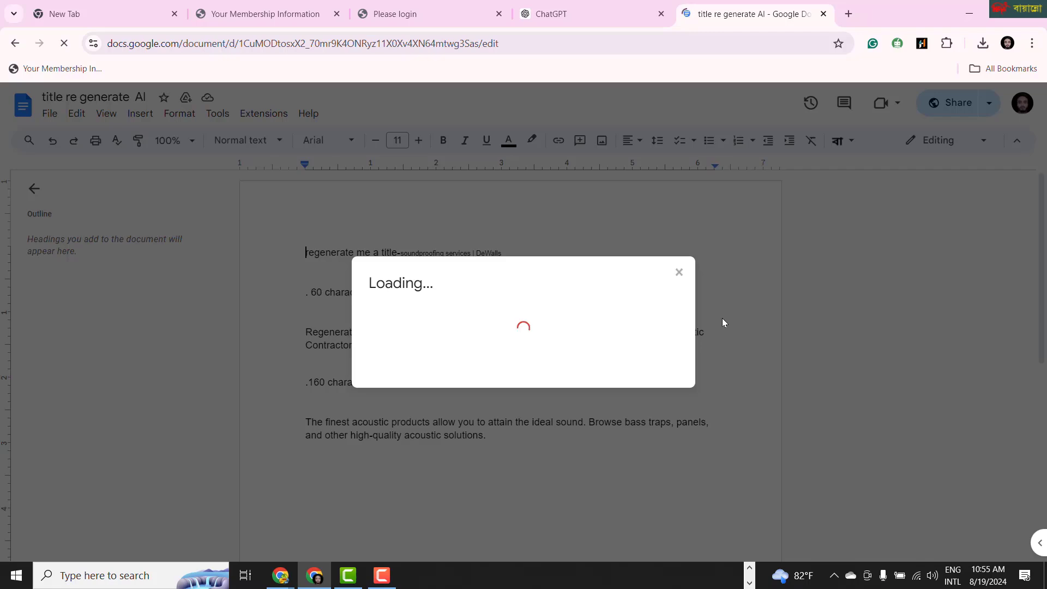
click(918, 251)
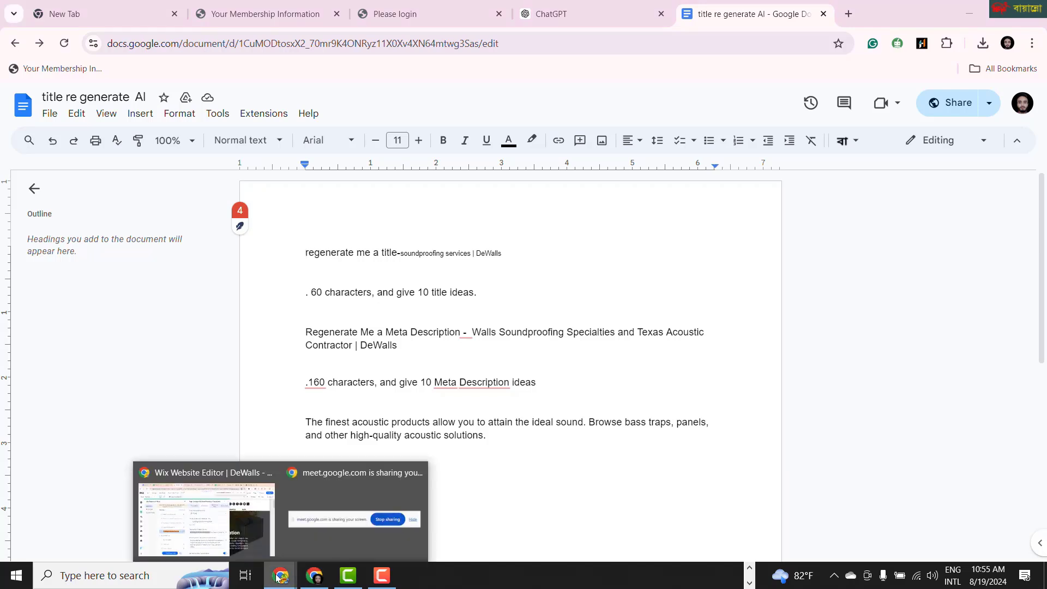
Step: Copy "Building Acoustics Simulation" from the Wix title tag and paste it over "soundproofing services" in the document's title prompt
click(241, 511)
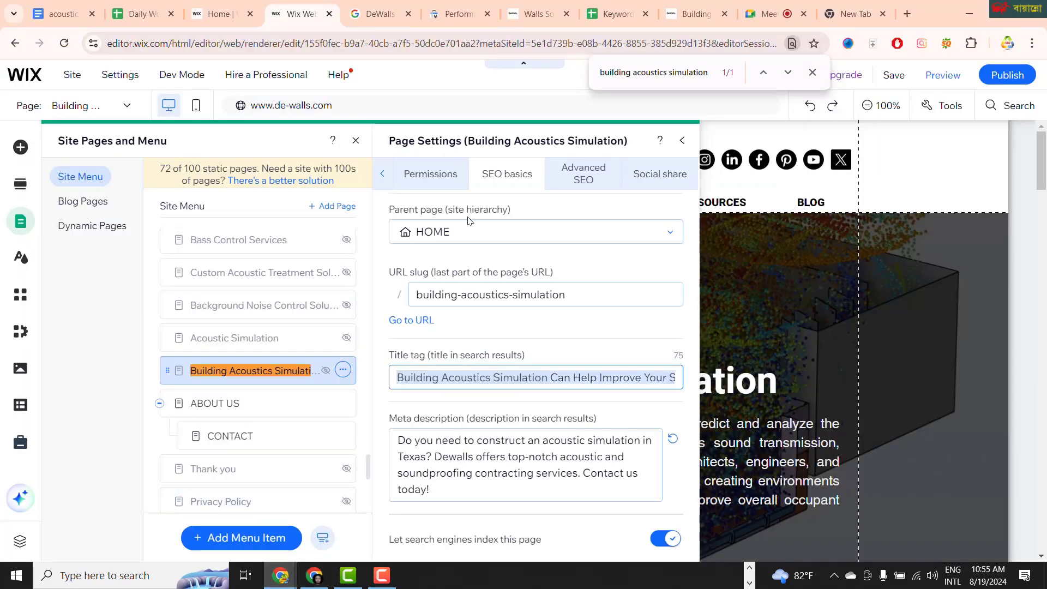
double_click(551, 378)
drag(543, 377, 384, 370)
key(ctrl+c)
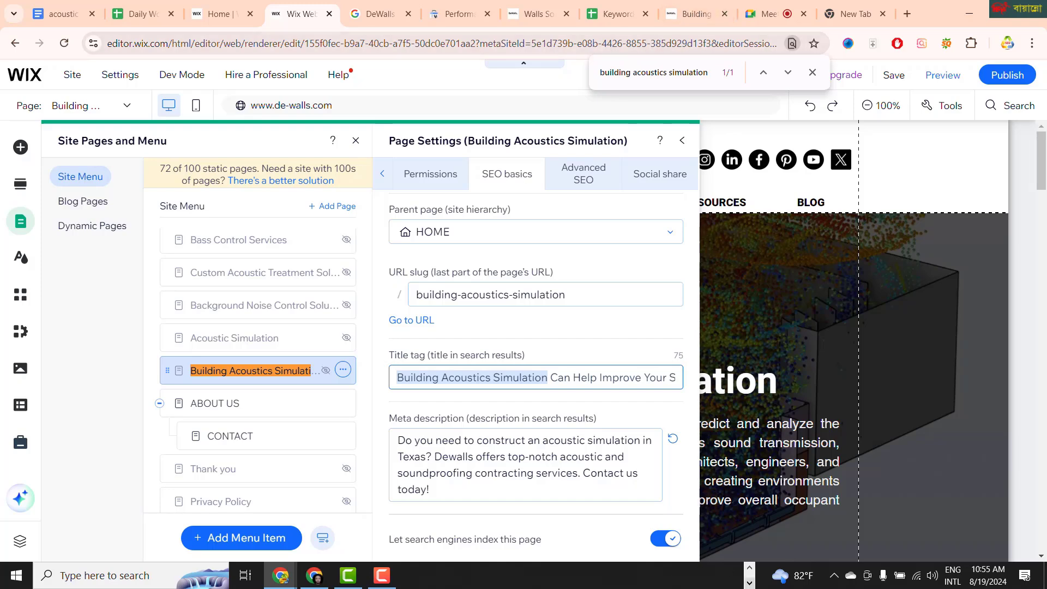
click(315, 575)
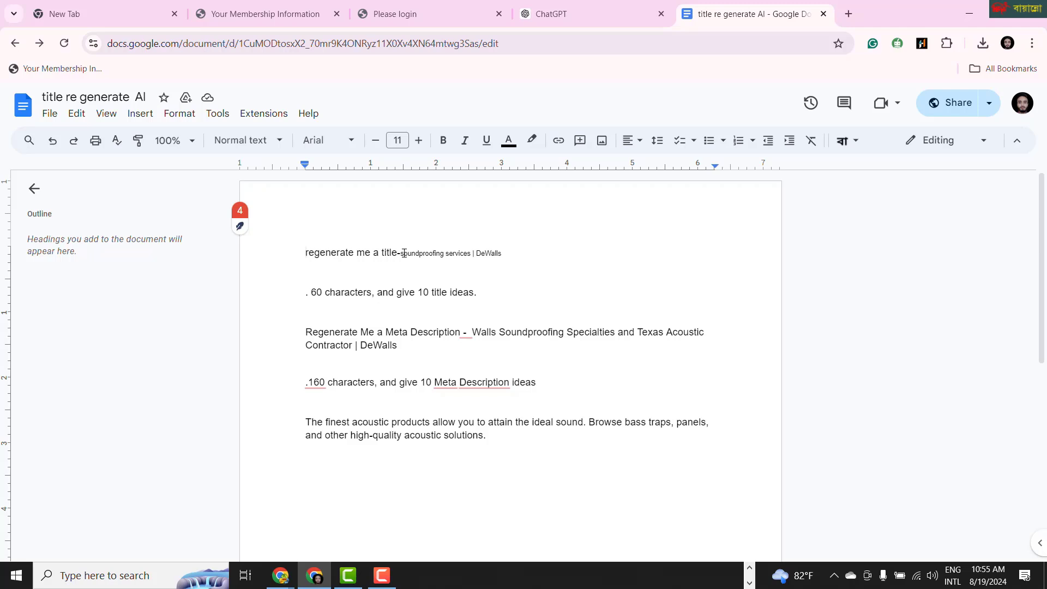
drag(400, 253, 470, 250)
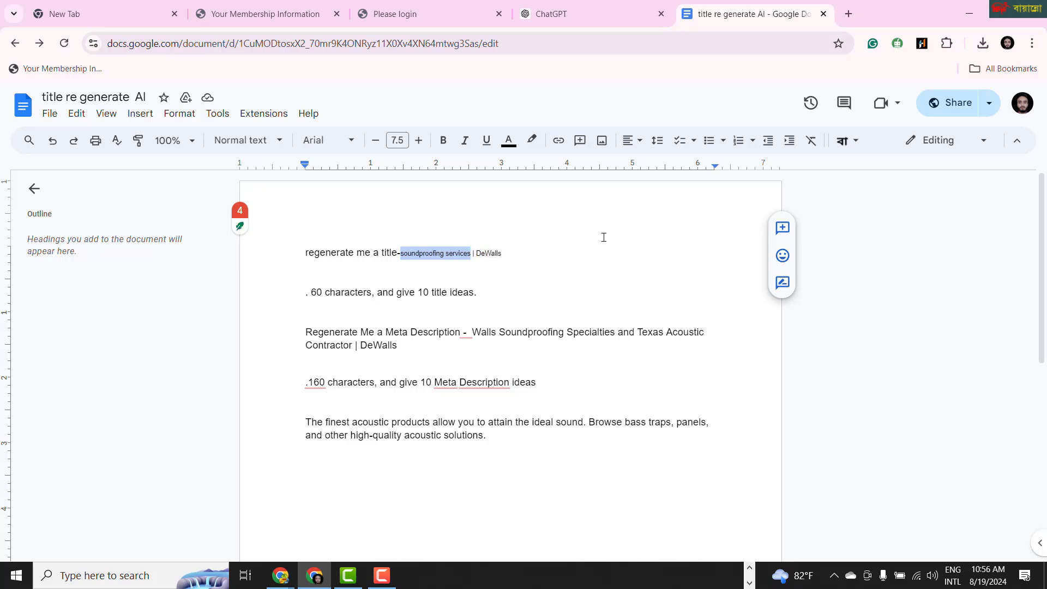
key(ctrl+v)
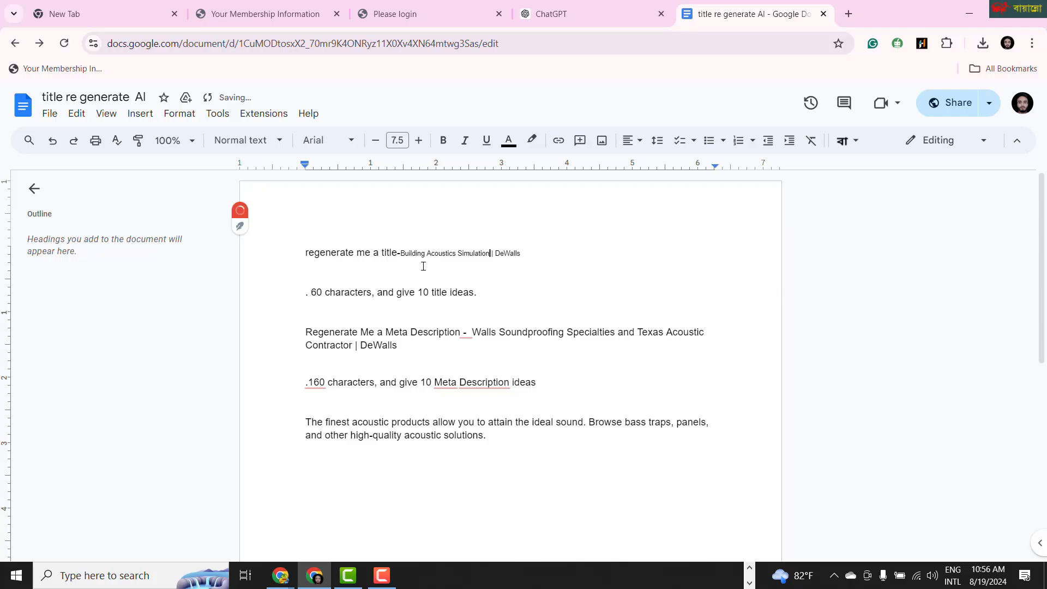
Step: Copy the title prompt requesting 10 title ideas of 60 characters and submit it to ChatGPT
drag(306, 250, 491, 290)
key(ctrl+c)
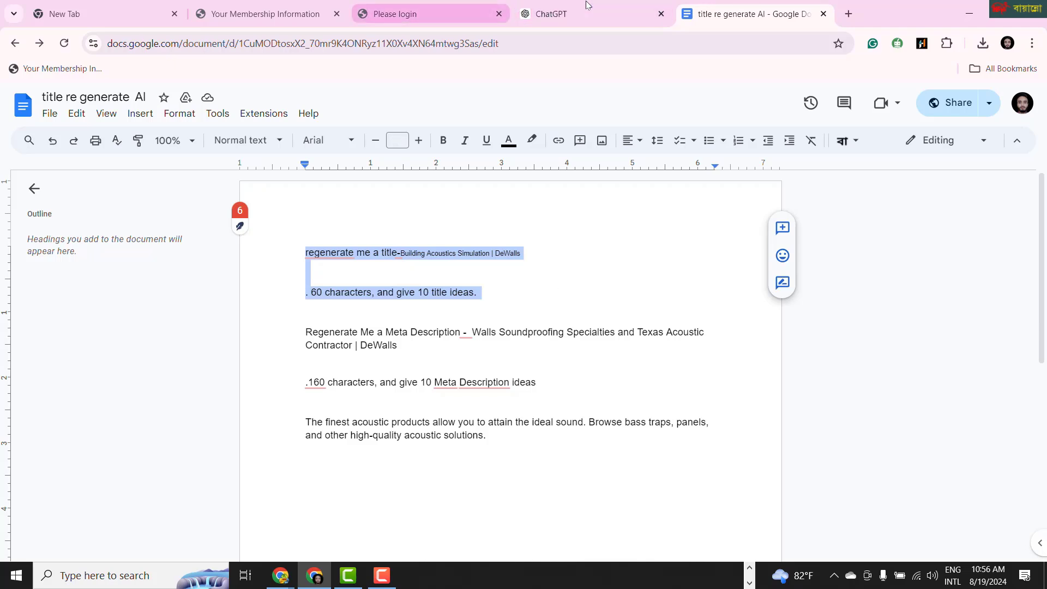
click(550, 14)
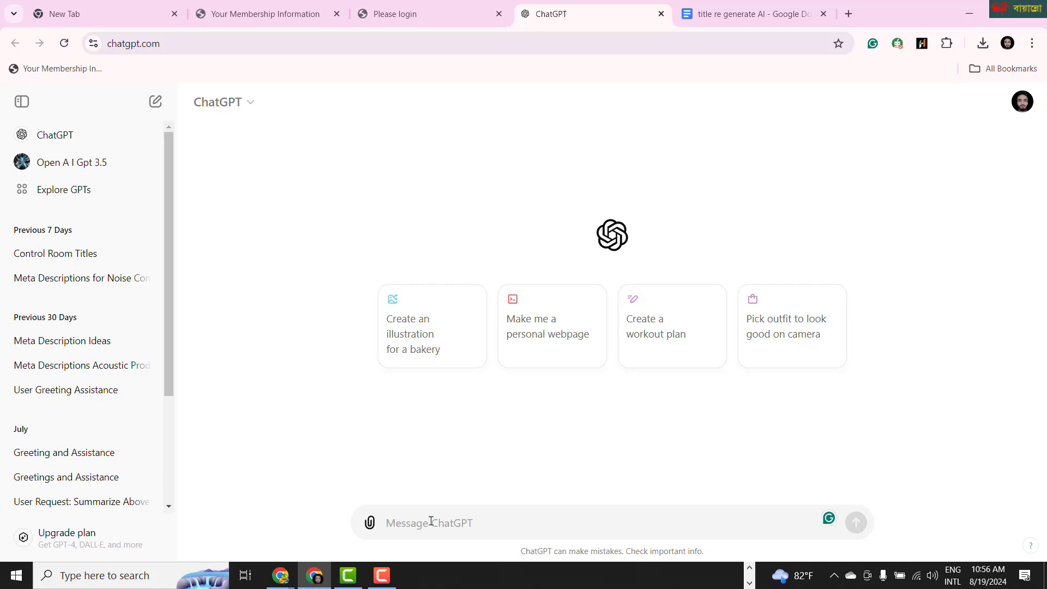
key(ctrl+v)
key(Return)
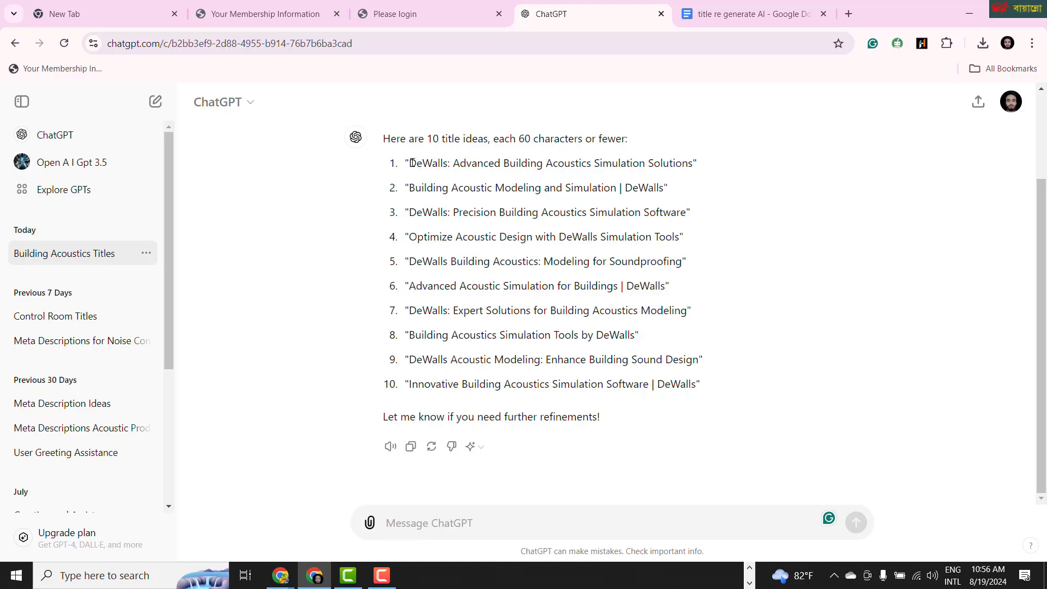
Step: Select the title idea "DeWalls: Advanced Building Acoustics Simulation Solutions" and open Grammarly from the HridoySeoTools dashboard, logging in with the saved credentials
drag(410, 163, 696, 170)
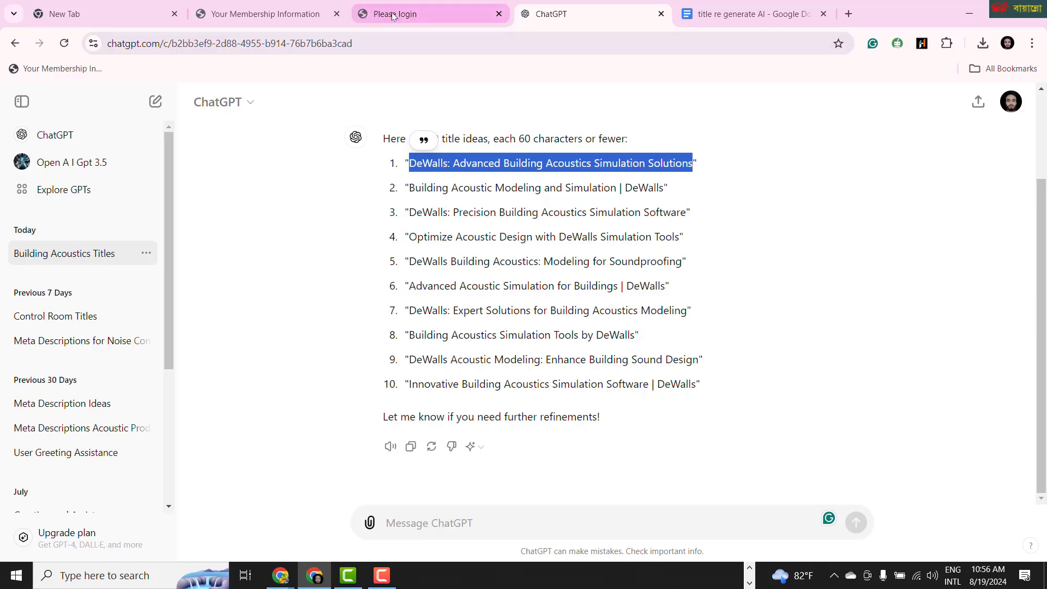
click(275, 13)
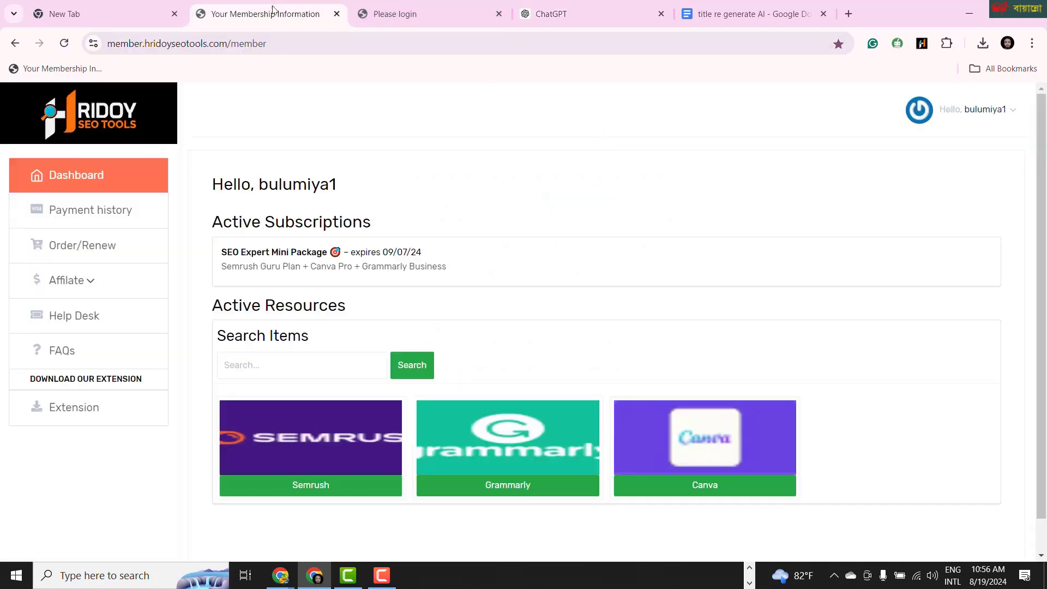
click(423, 15)
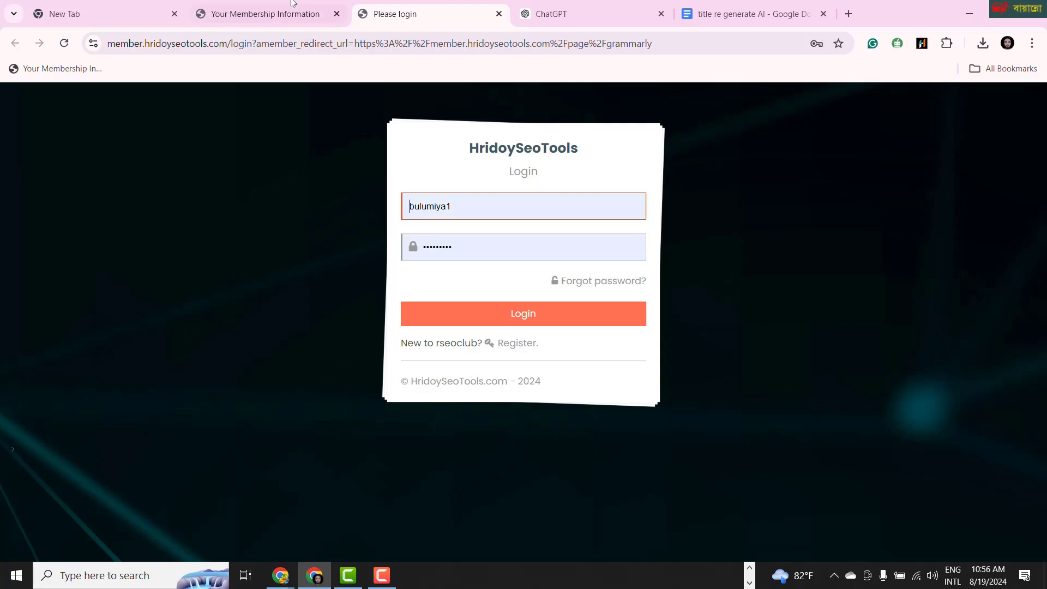
click(265, 13)
click(543, 444)
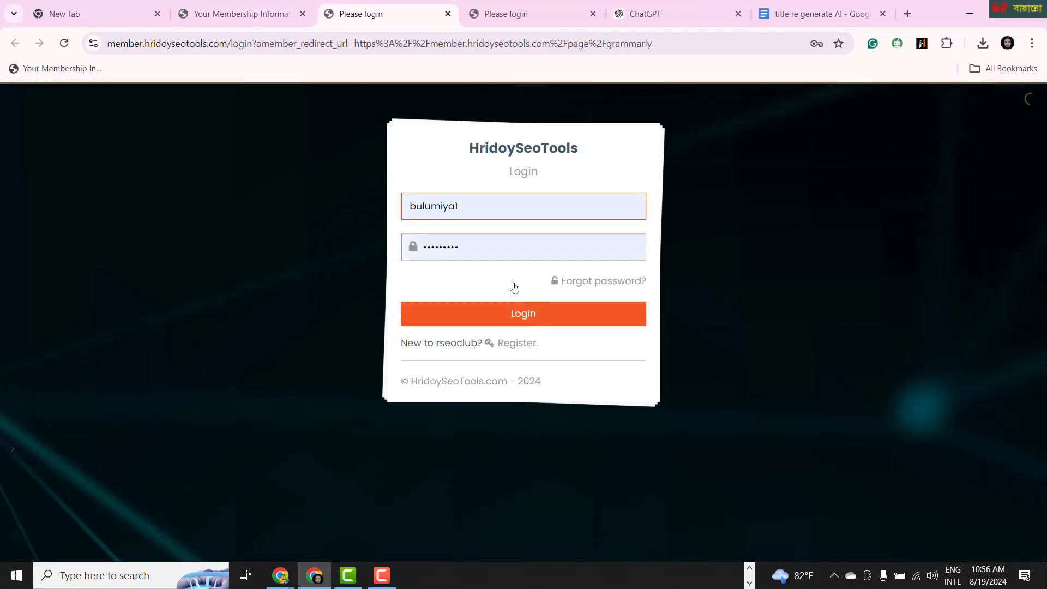
click(515, 312)
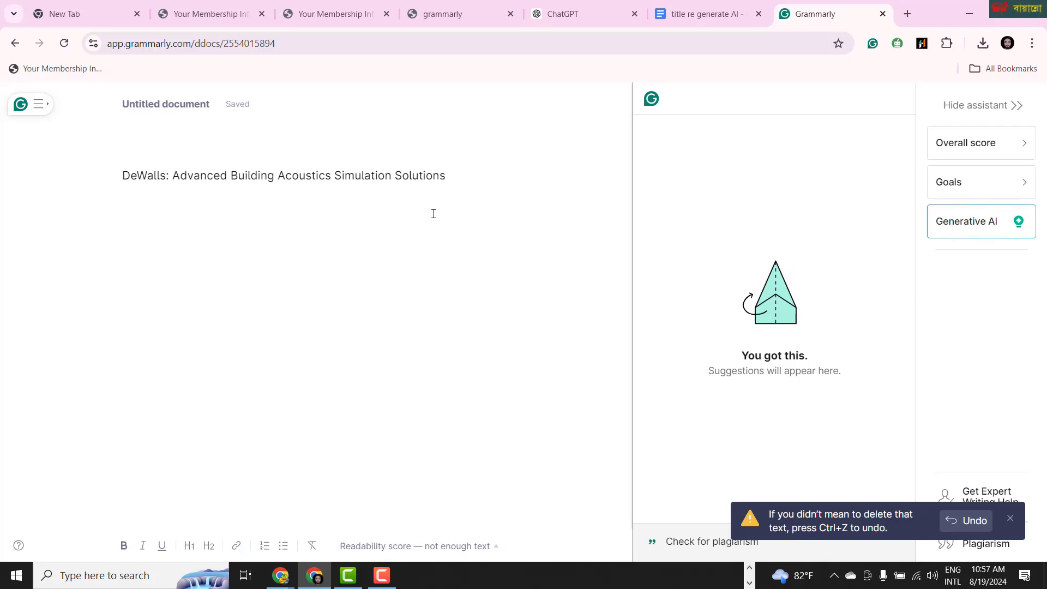
Step: Paste repeated copies of "DeWalls: Advanced Building Acoustics Simulation Solutions" below the first title line in the Grammarly document
key(Return)
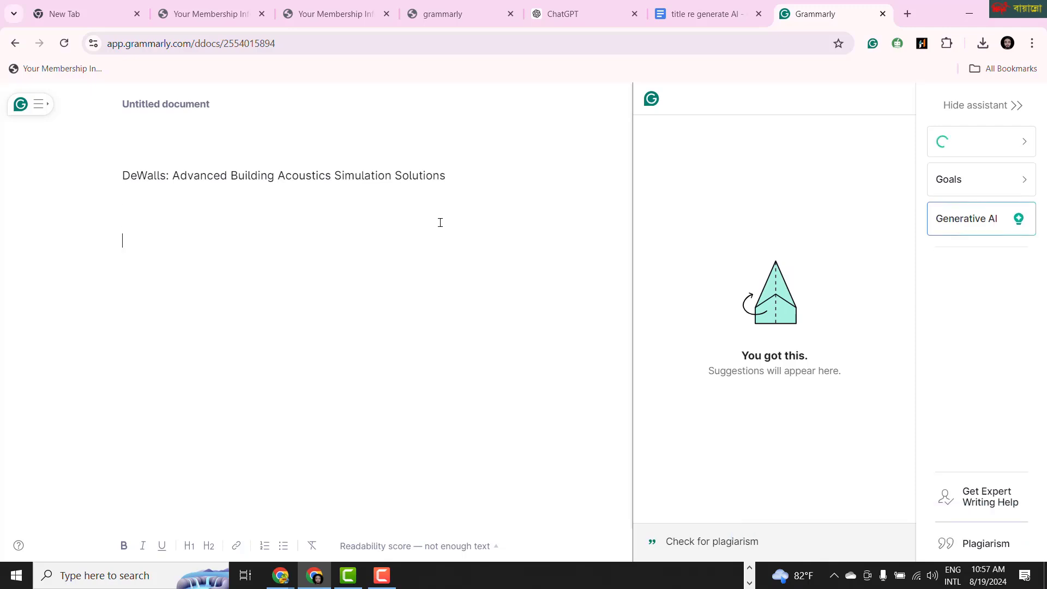
key(ctrl+v)
key(ctrl+v)
key(ctrl+v)
key(ctrl+v)
key(ctrl+v)
key(ctrl+v)
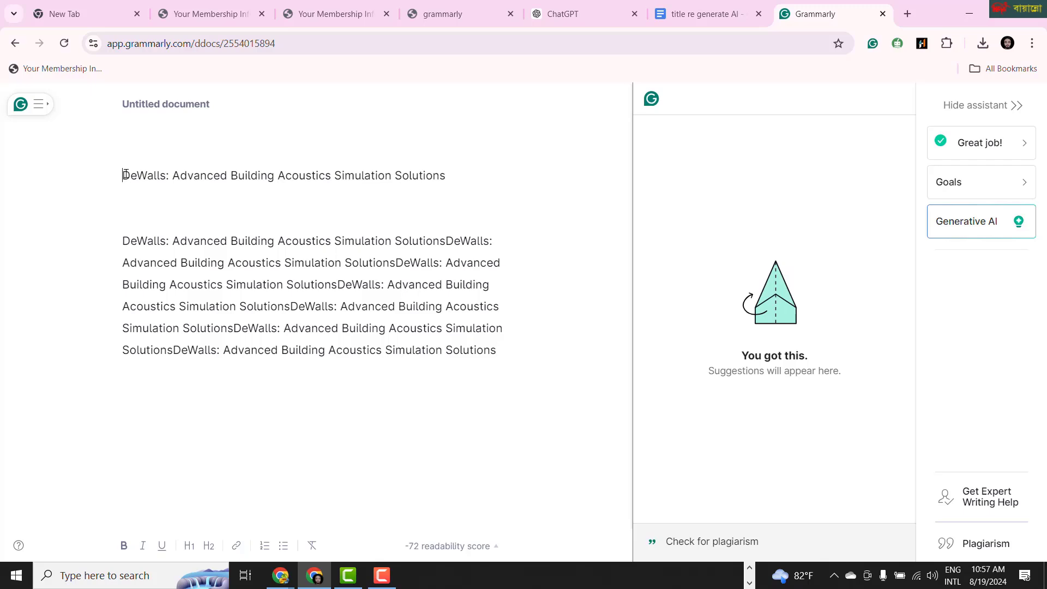
Step: Copy "DeWalls: Advanced Building Acoustics Simulation Solutions" from the Grammarly document and paste it over the page's title tag in the Wix editor
drag(125, 175, 487, 179)
key(ctrl+c)
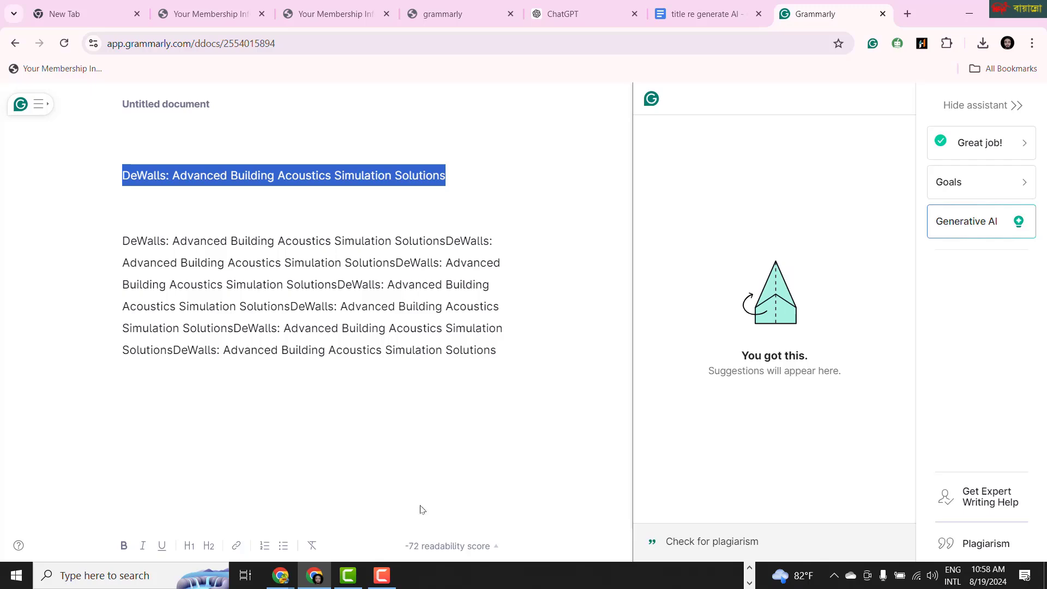
click(280, 575)
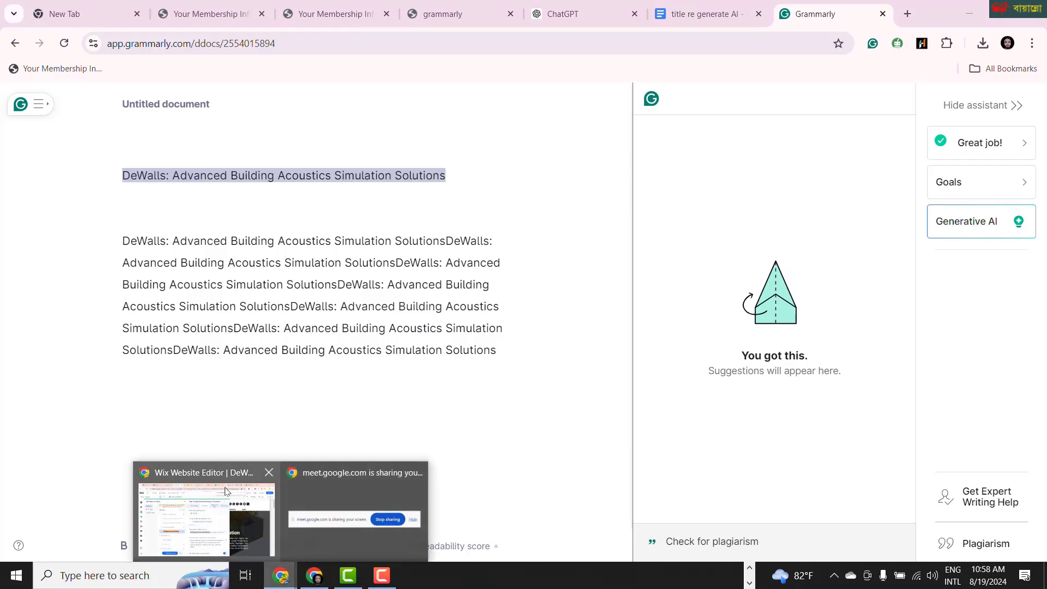
click(226, 490)
triple_click(540, 375)
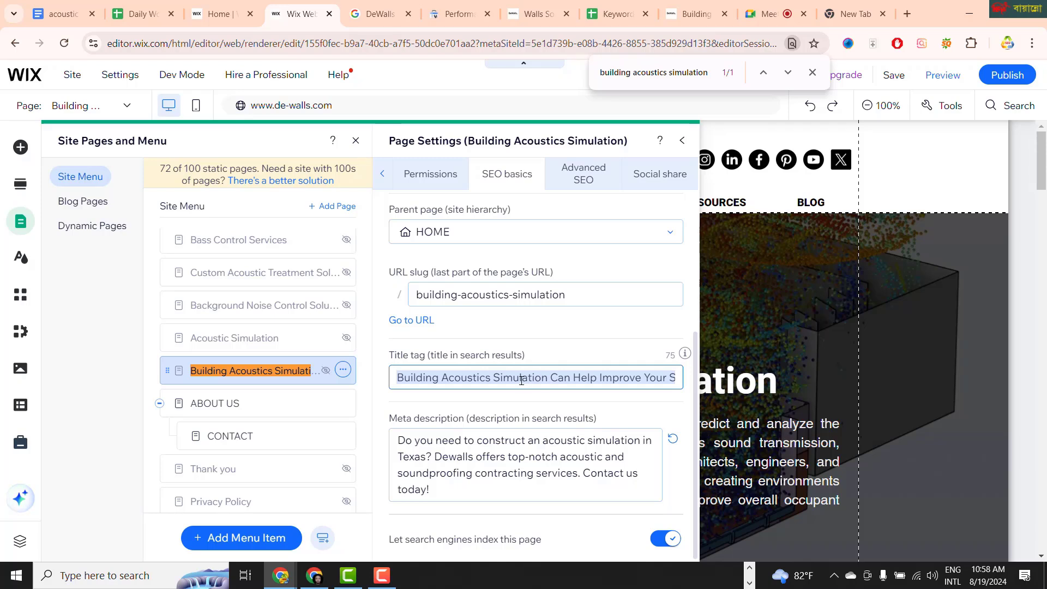
key(ctrl+v)
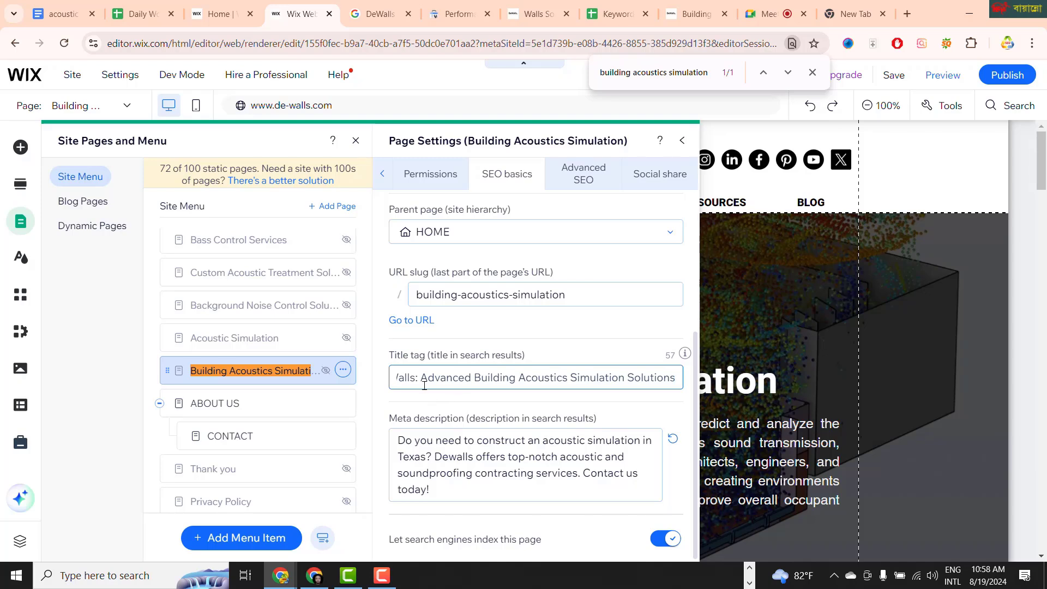
Step: Move the brand name to the end of the title tag so it reads "Advanced Building Acoustics Simulation Solutions | DeWalls"
drag(417, 378, 380, 380)
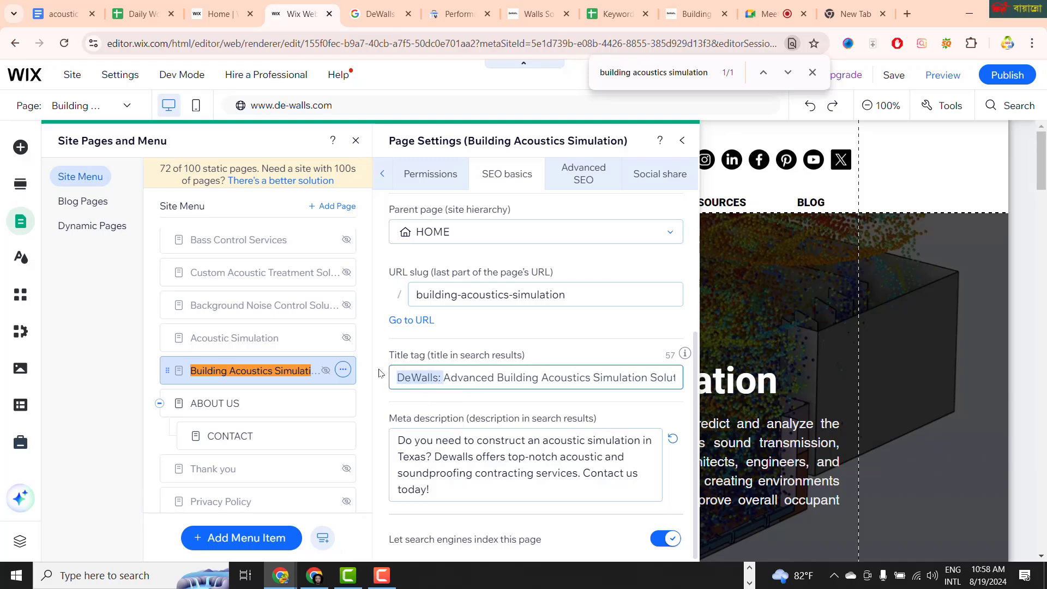
key(BackSpace)
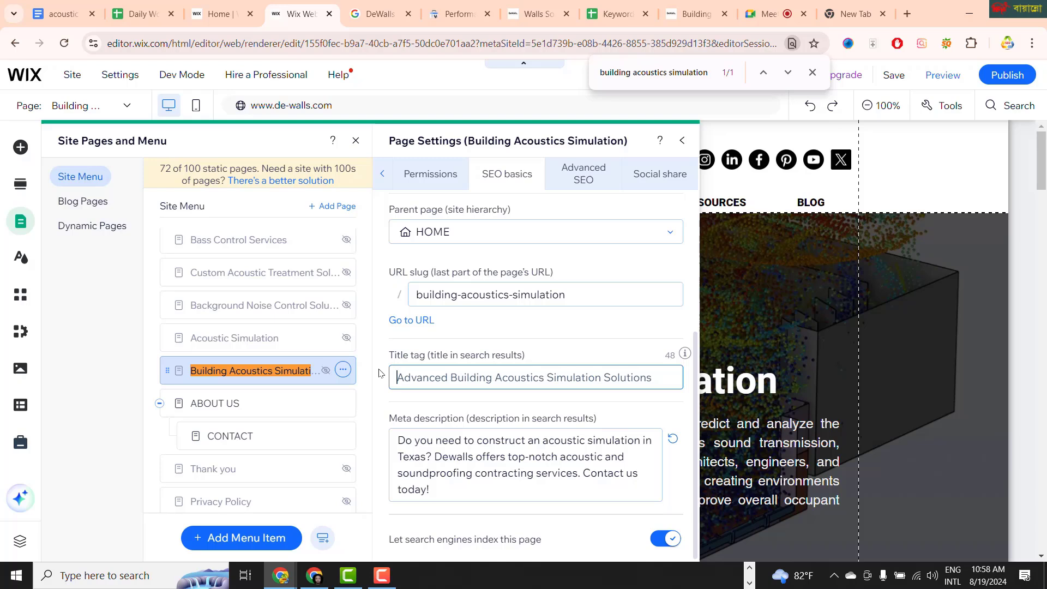
click(656, 377)
text(Solutions)
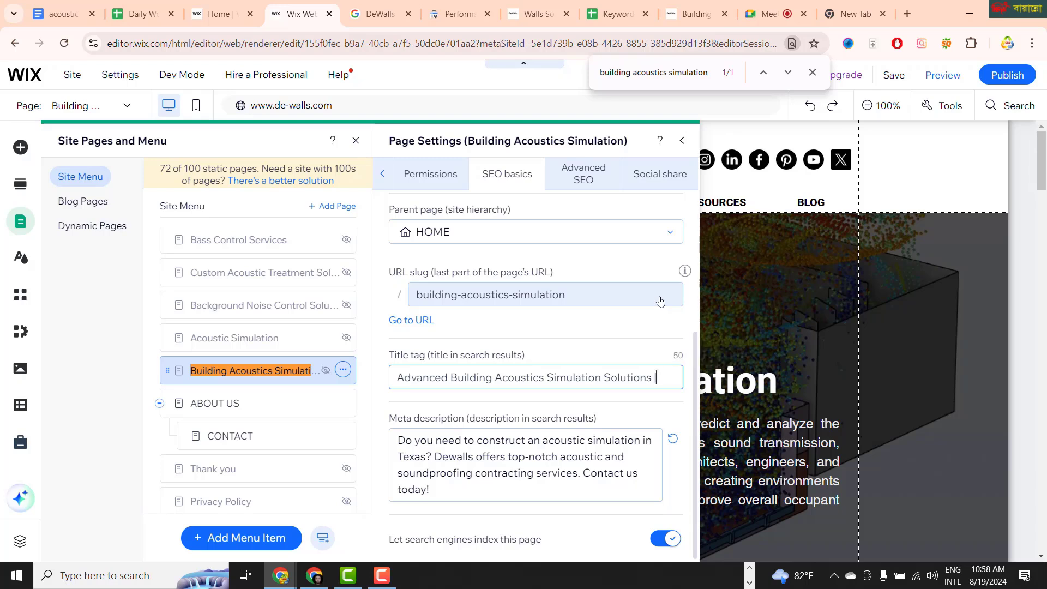
text( | DeWalls:)
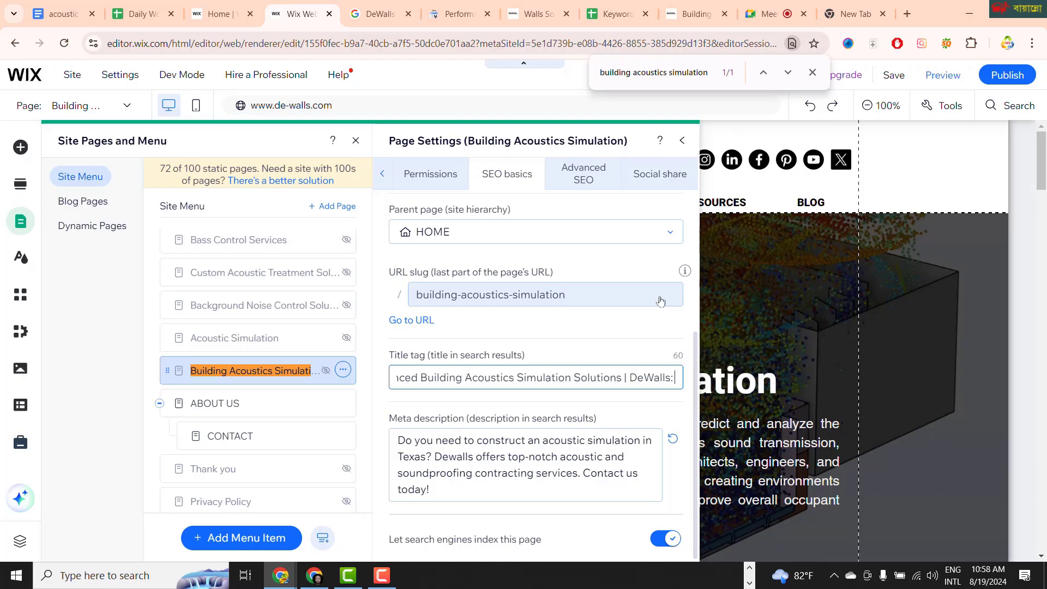
key(BackSpace)
key(BackSpace)
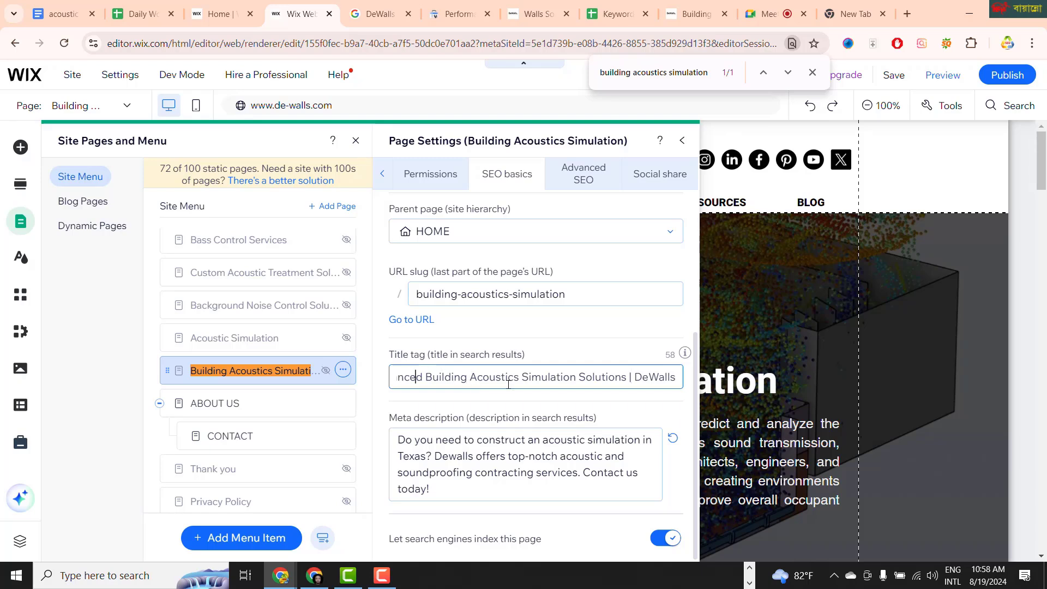
Step: Select and copy the full title tag "Advanced Building Acoustics Simulation Solutions | DeWalls"
key(Left)
key(Left)
key(Left)
key(Left)
key(Left)
key(Left)
key(Left)
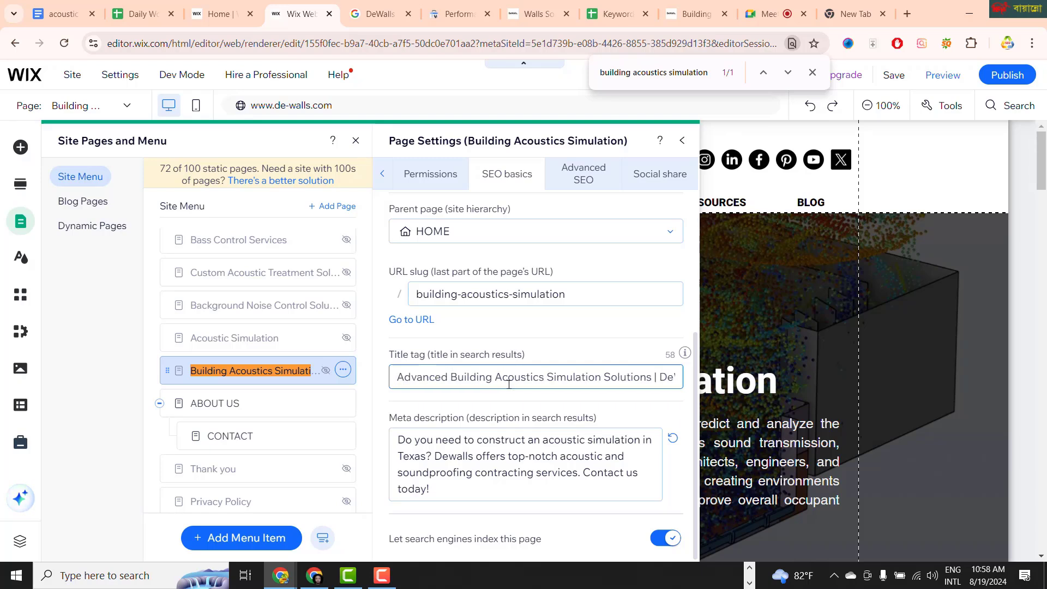
key(shift+Right)
key(shift+Right)
key(shift+Right)
key(shift+Right)
key(shift+Right)
key(shift+Right)
key(shift+Right)
key(shift+Right)
key(shift+Right)
key(shift+Right)
key(shift+Right)
key(shift+Right)
key(shift+Right)
key(shift+Right)
key(shift+Right)
key(shift+Right)
key(shift+Right)
key(shift+Right)
key(shift+Right)
key(shift+Right)
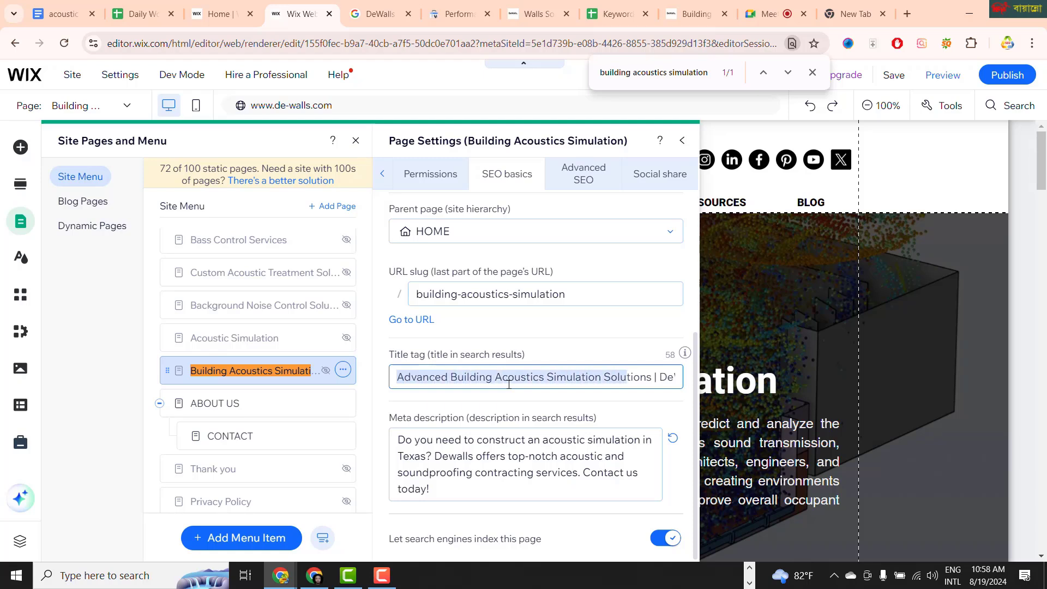
key(shift+Right)
key(shift+Right)
key(shift+Right)
key(shift+Right)
key(shift+Right)
key(shift+Right)
key(shift+Right)
key(shift+Right)
key(shift+Right)
key(shift+Right)
key(shift+Right)
key(shift+Right)
key(shift+Right)
key(shift+Right)
key(ctrl+c)
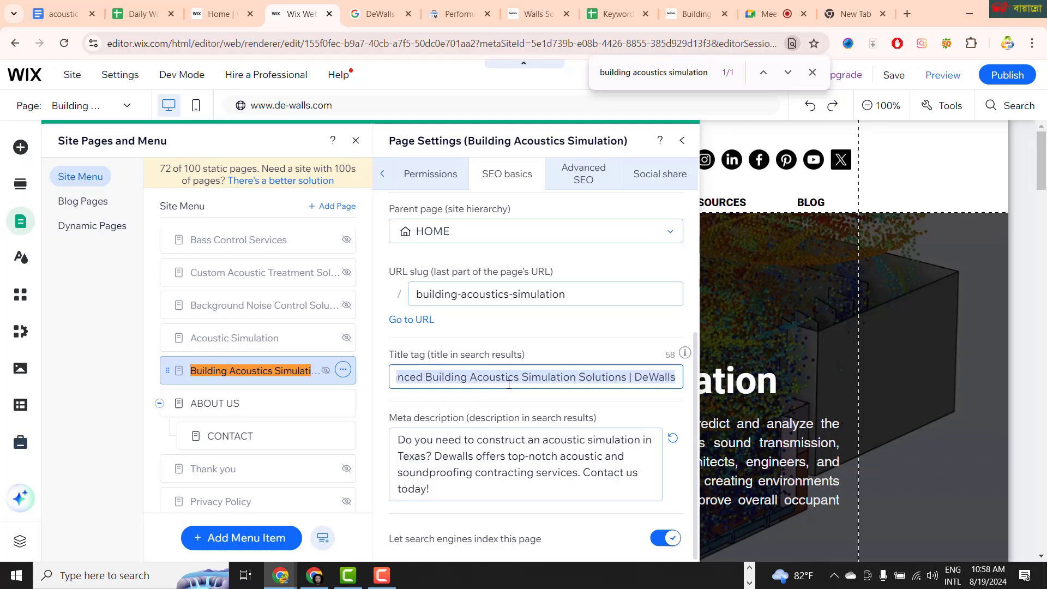
Step: In the Google Docs prompt document, replace the old title in the meta description prompt with "Advanced Building Acoustics Simulation Solutions | DeWalls"
click(309, 582)
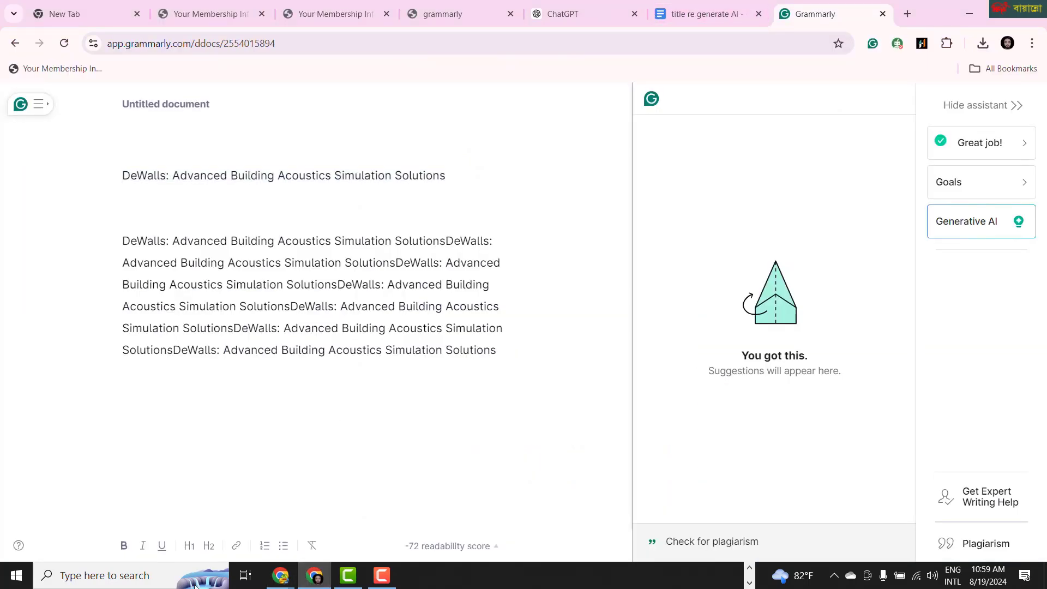
mouse_move(280, 575)
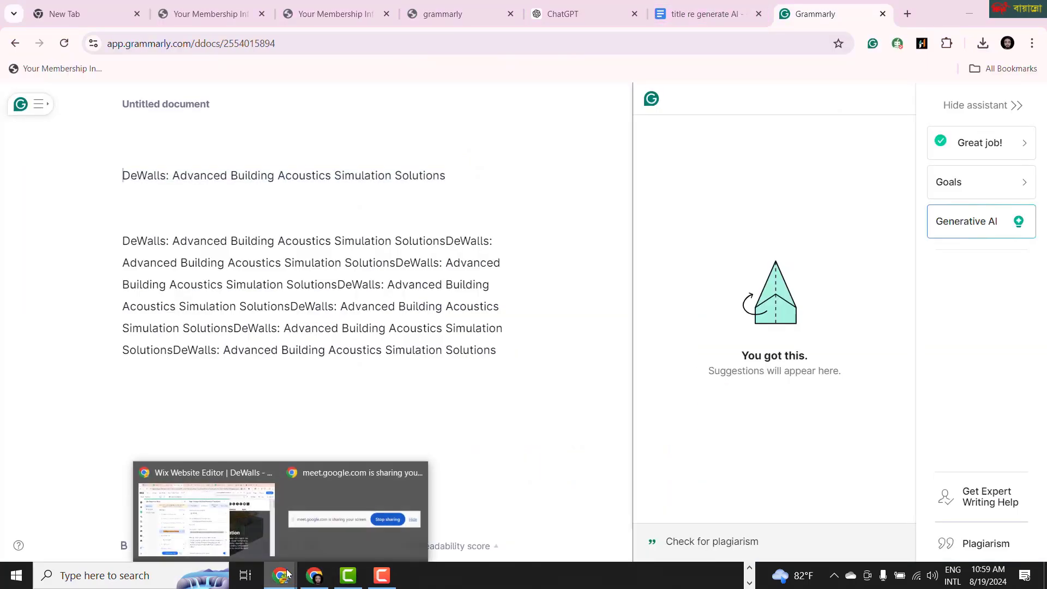
click(229, 505)
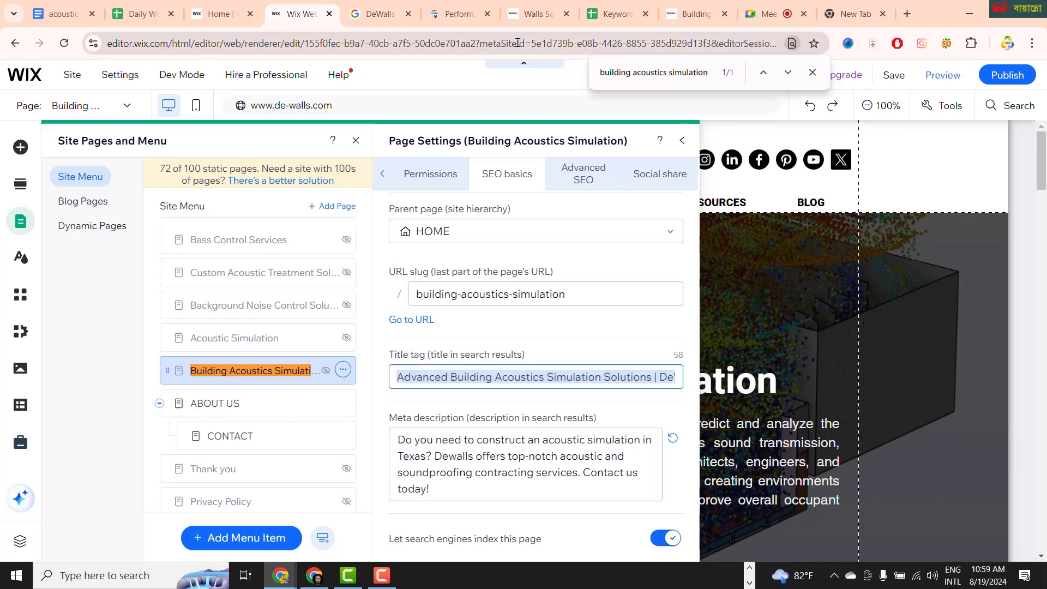
click(314, 575)
click(684, 15)
mouse_move(484, 381)
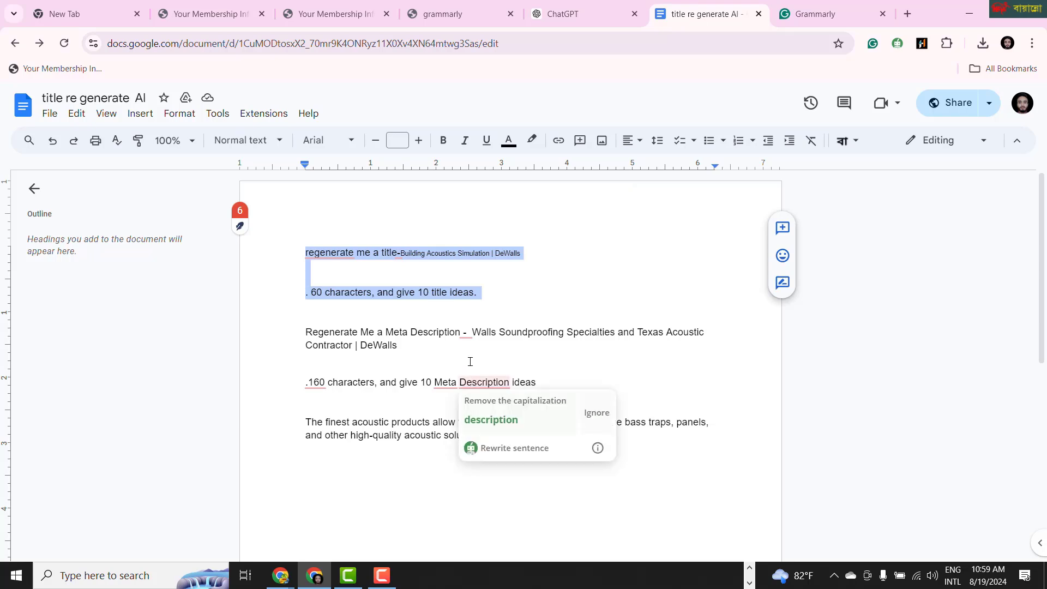
drag(471, 333, 700, 341)
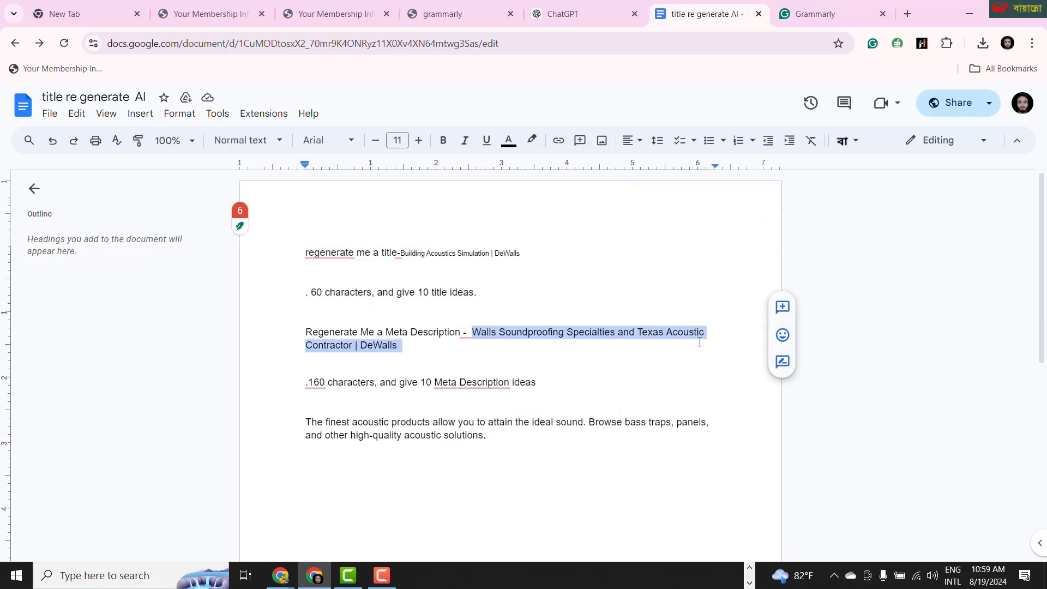
key(ctrl+v)
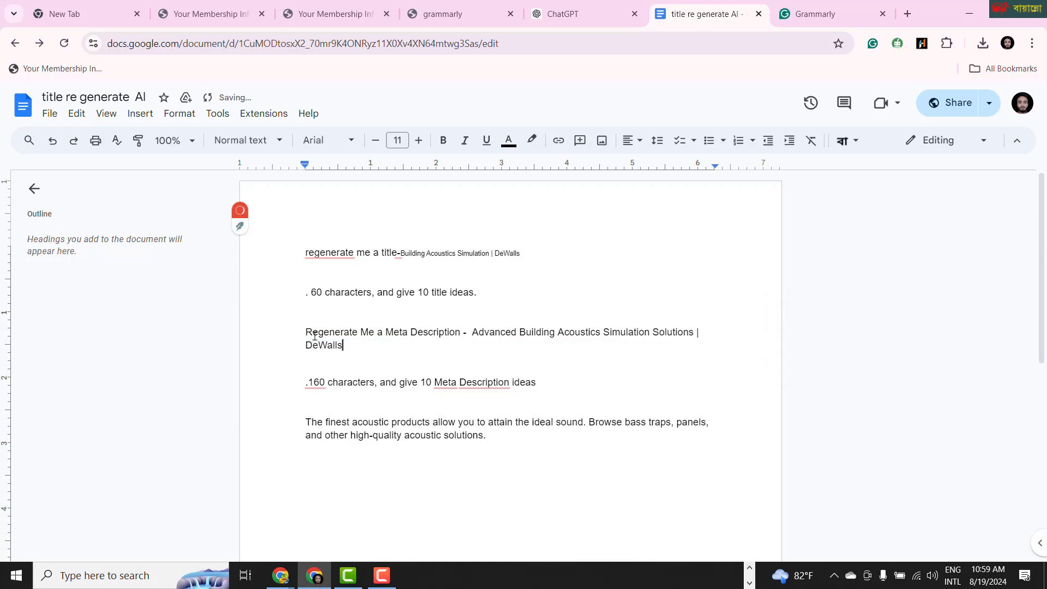
Step: Copy the prompt requesting 10 meta description ideas of 160 characters and submit it to ChatGPT
drag(307, 339, 539, 383)
key(ctrl+c)
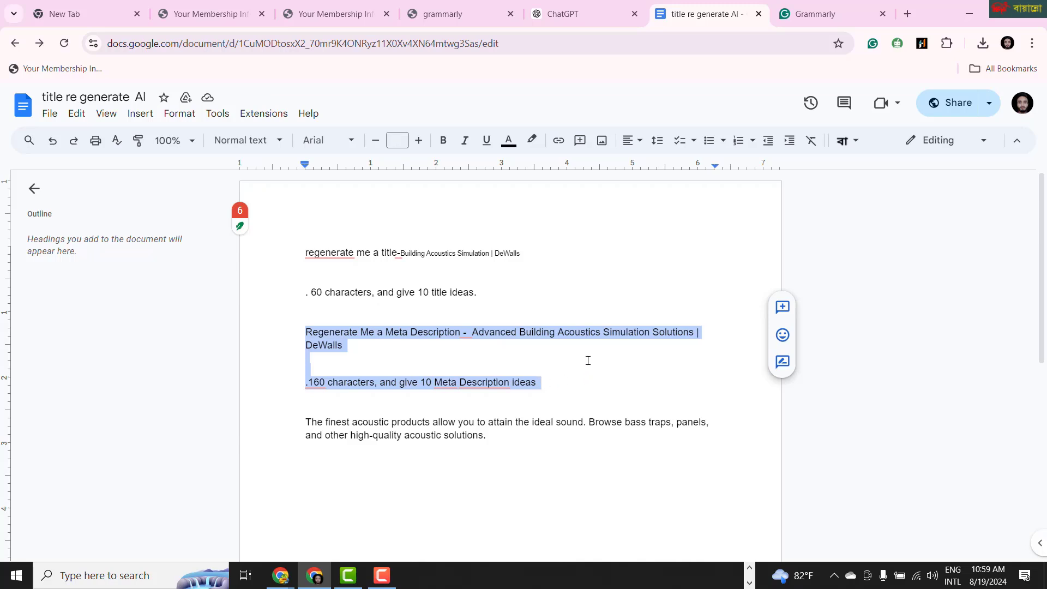
click(567, 13)
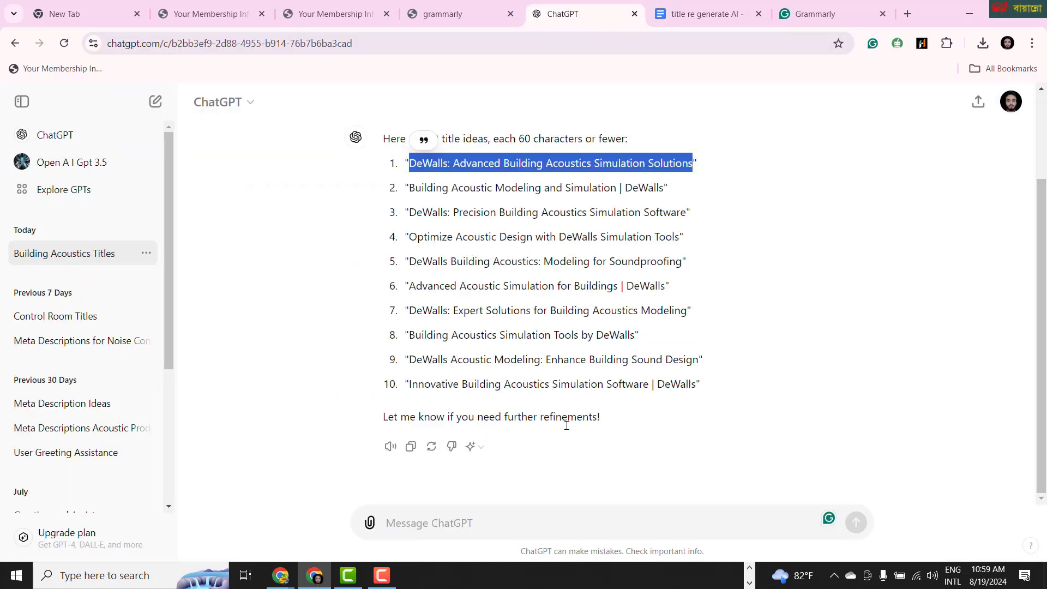
click(490, 525)
key(ctrl+v)
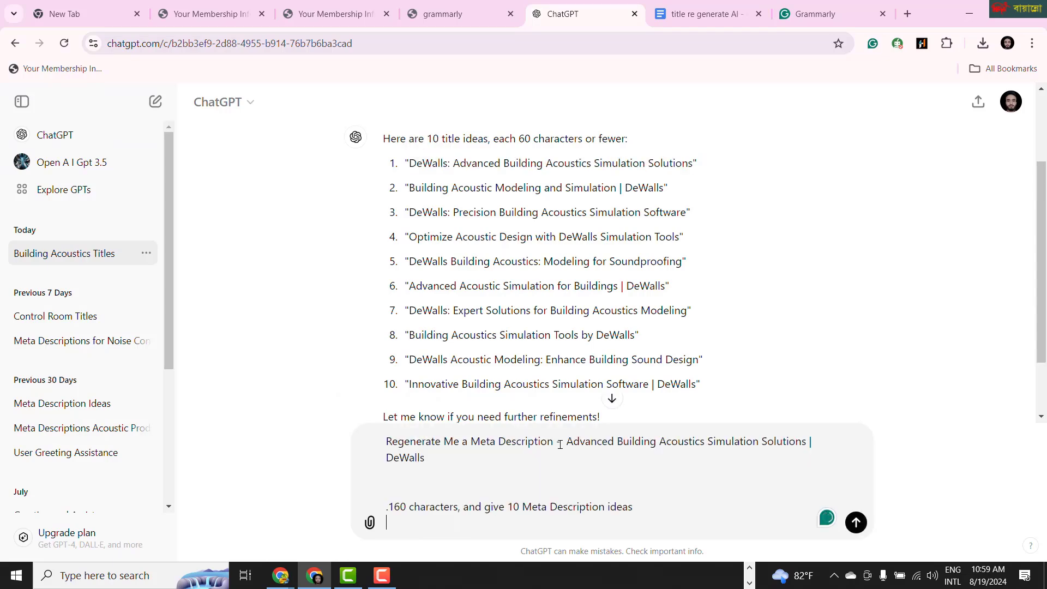
key(Return)
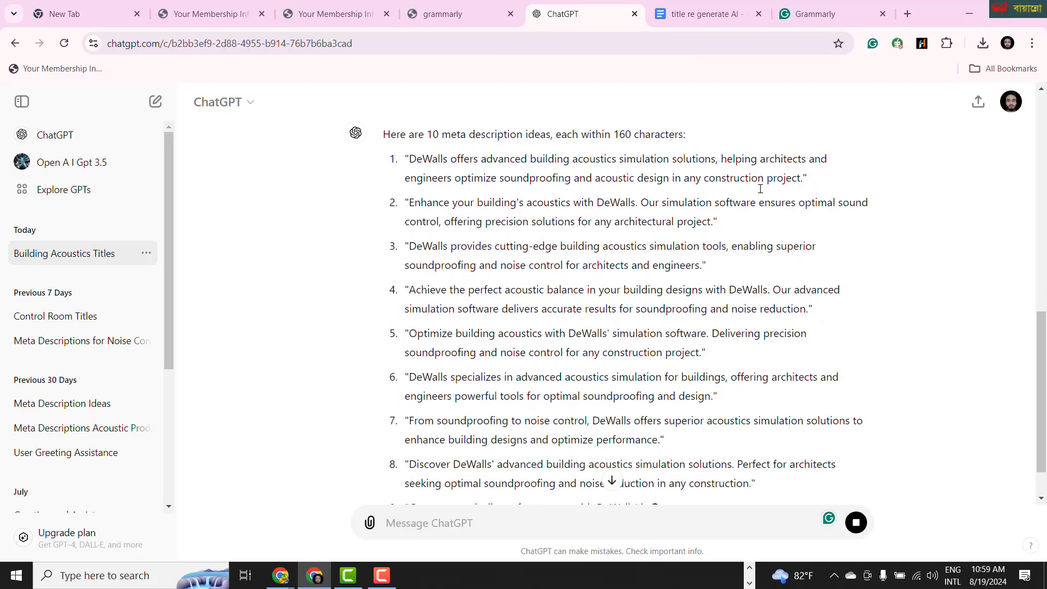
Step: Examine the ten generated meta description ideas, checking how the first one uses the keyword phrase "building acoustics simulation"
scroll(664, 196, down, 3)
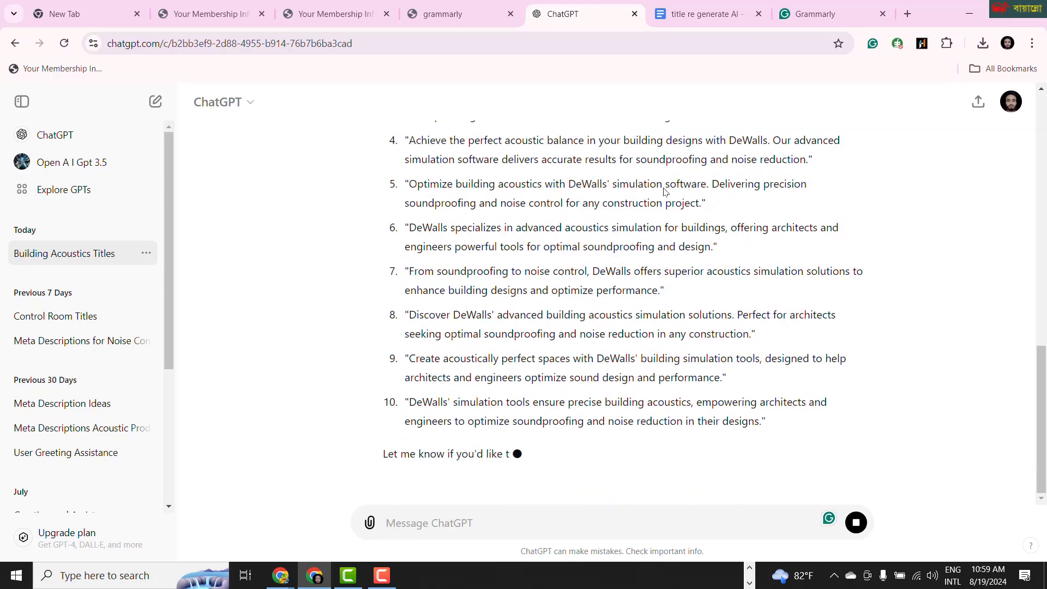
scroll(664, 191, down, 1)
scroll(664, 189, up, 1)
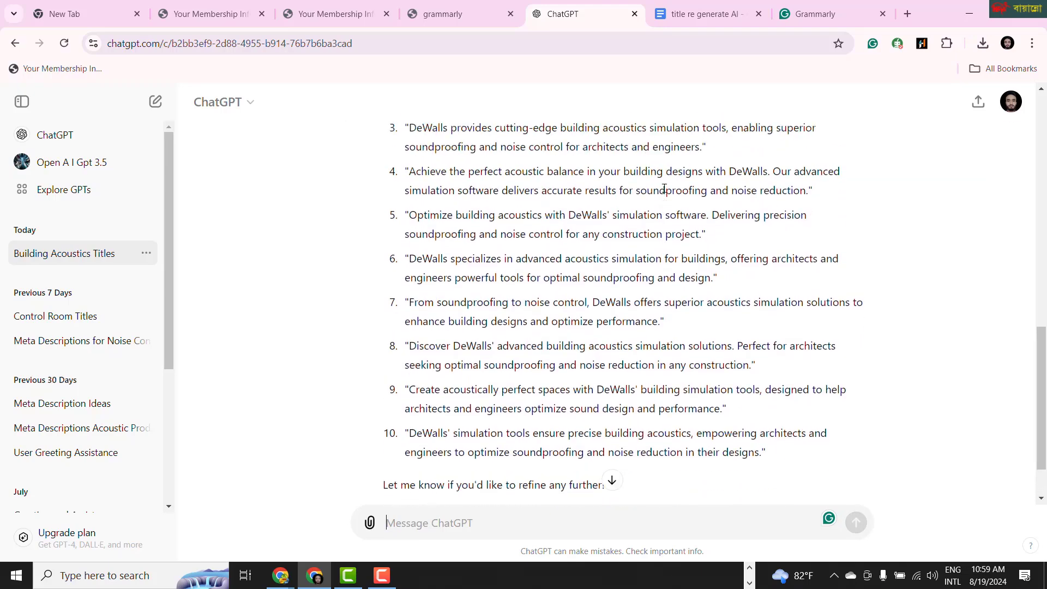
scroll(664, 189, up, 1)
scroll(613, 190, up, 2)
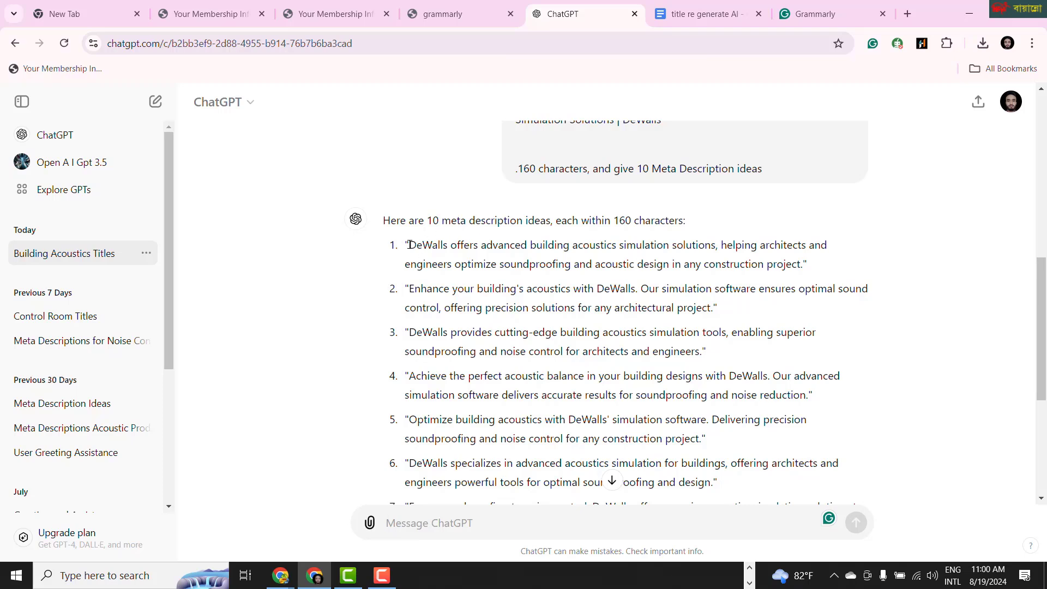
drag(412, 245, 787, 271)
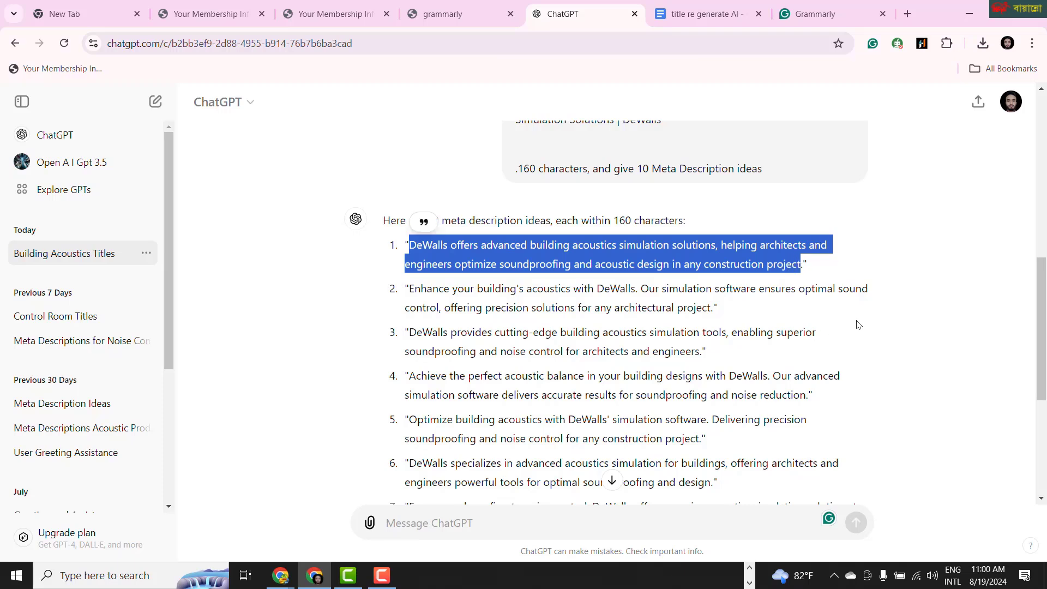
click(882, 310)
scroll(877, 307, down, 2)
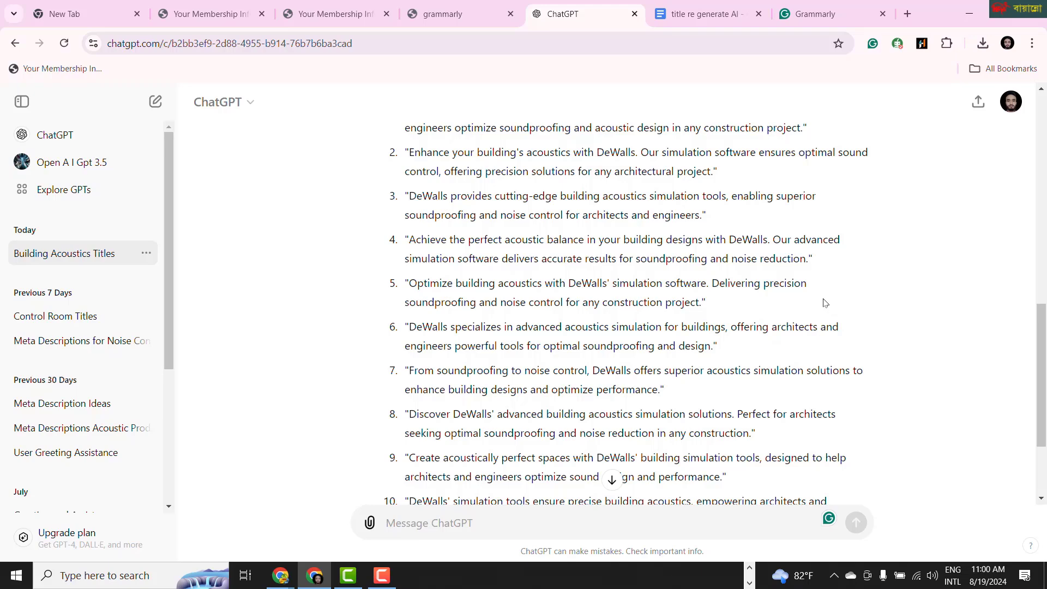
scroll(695, 185, up, 1)
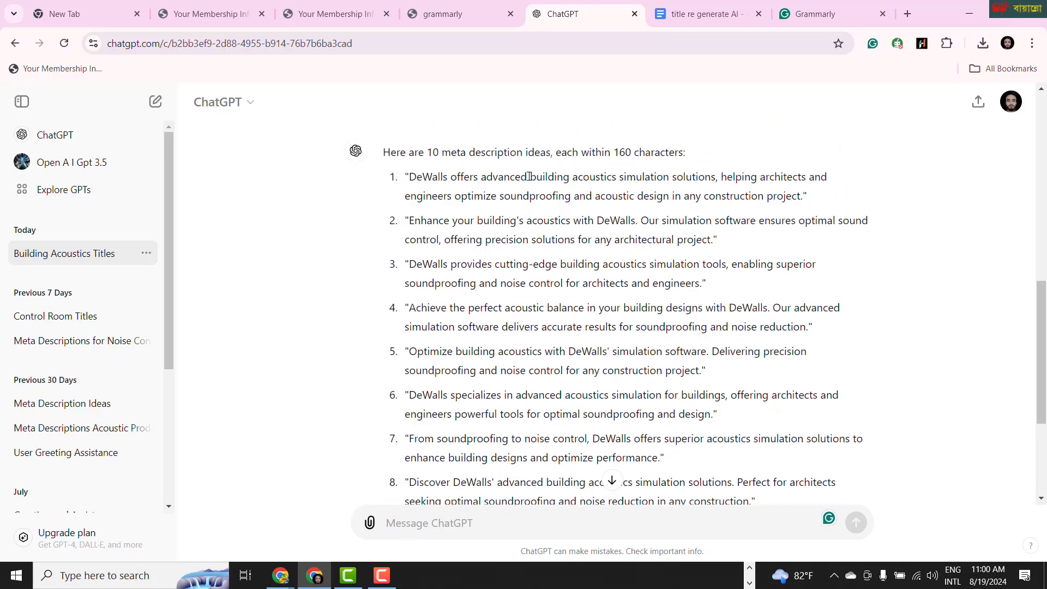
drag(528, 177, 672, 179)
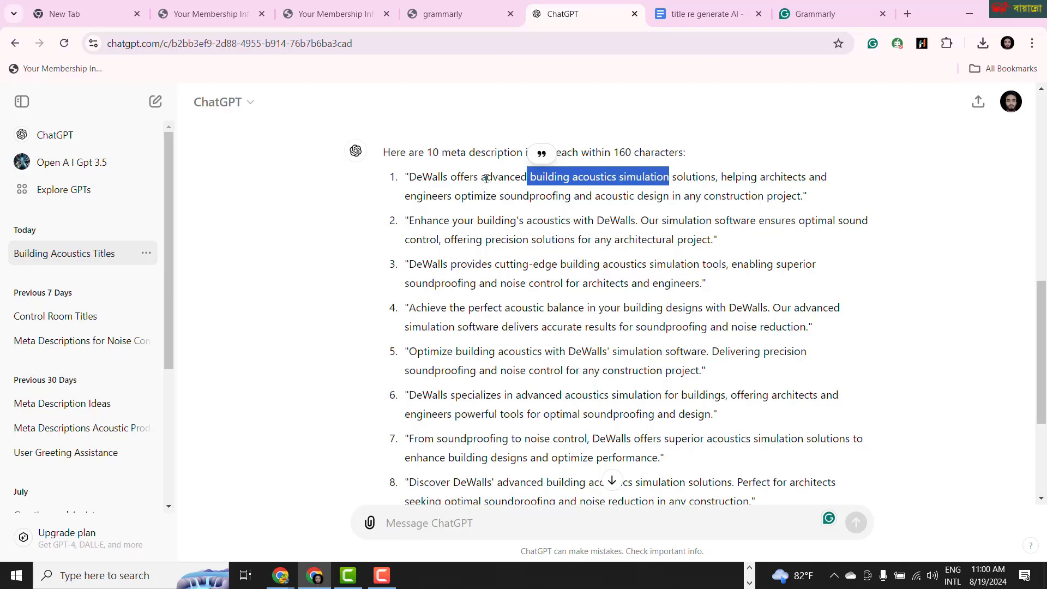
drag(483, 178, 529, 178)
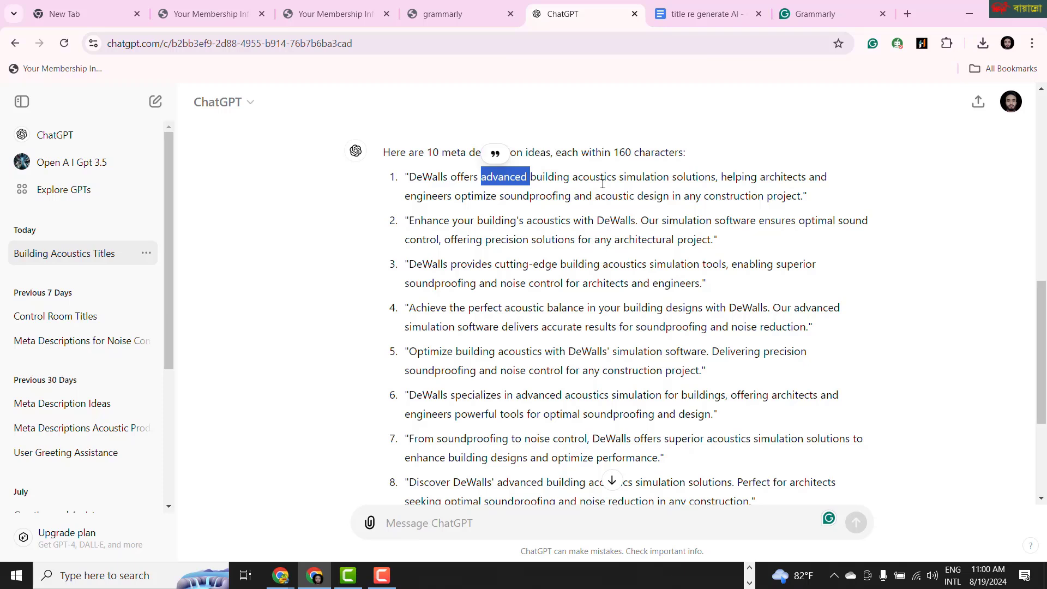
drag(672, 178, 716, 177)
click(626, 180)
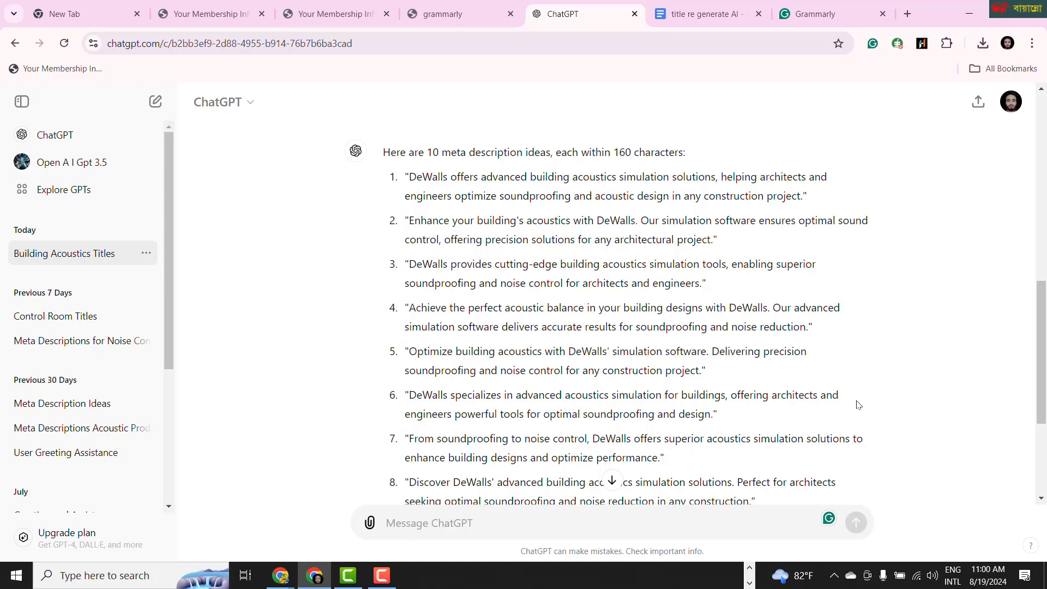
scroll(791, 394, down, 1)
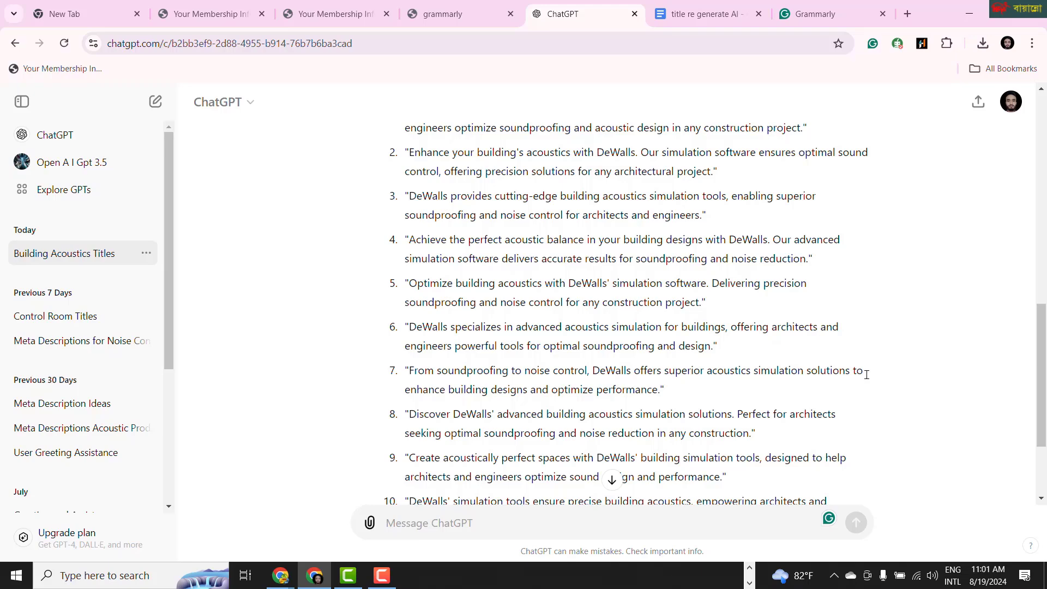
scroll(866, 374, up, 4)
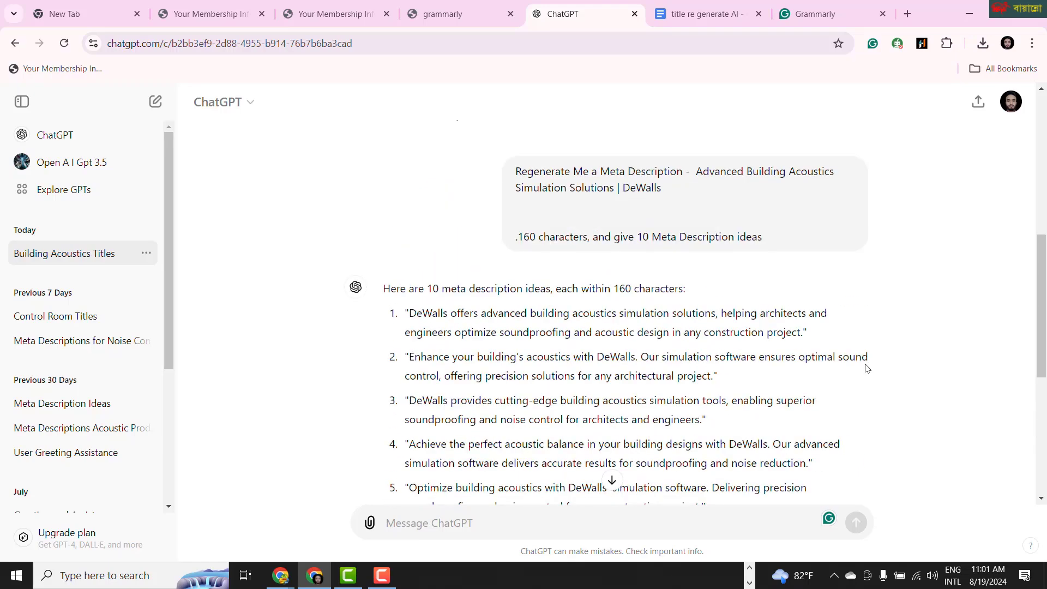
scroll(865, 367, down, 2)
scroll(864, 367, up, 1)
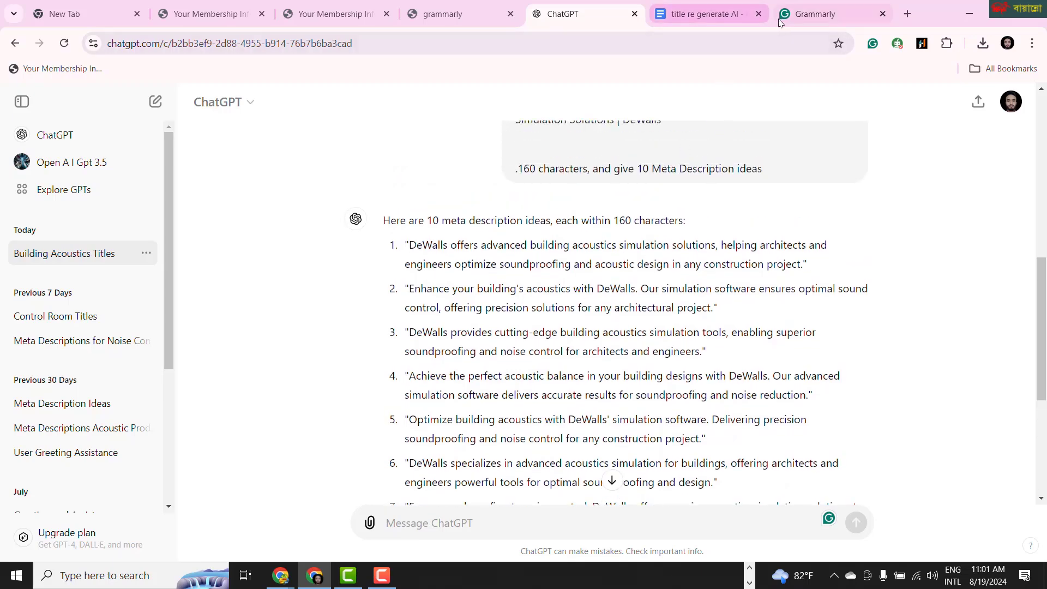
Step: In Grammarly, replace the document text with three copies of the first meta description idea, beginning "DeWalls offers advanced building acoustics simulation solutions"
click(827, 12)
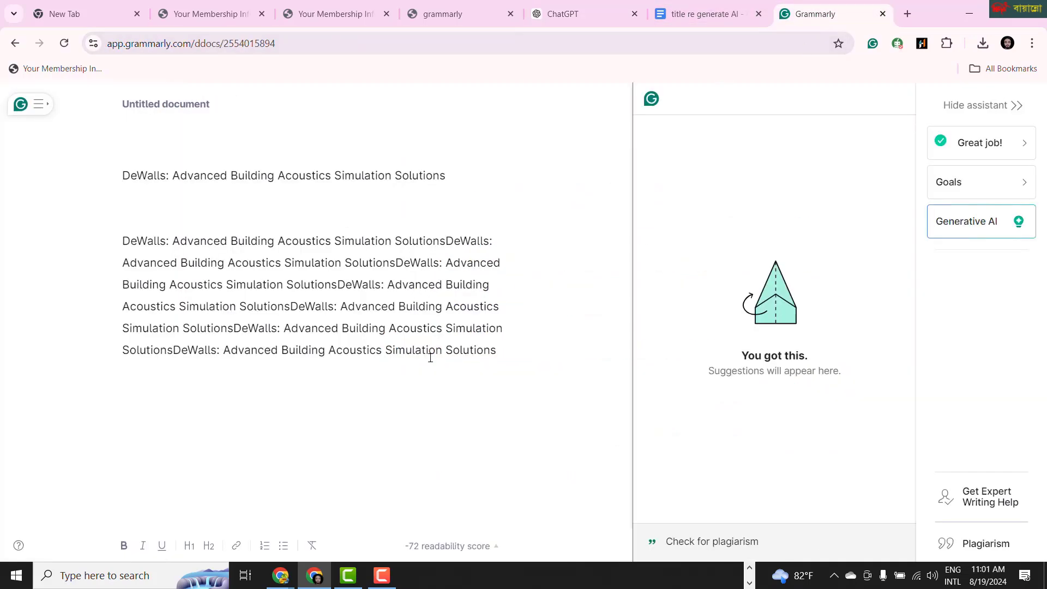
key(ctrl+a)
key(BackSpace)
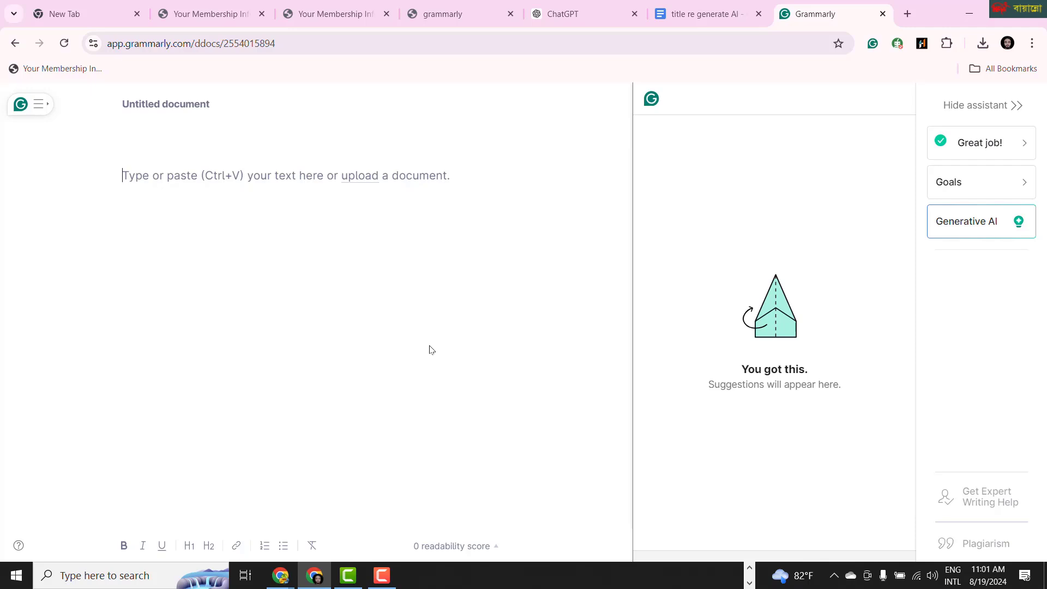
text(DeWalls offers advanced building acoustics simulation solutions, helping architects and engineers optimize soundproofing and acoustic design in any construction project)
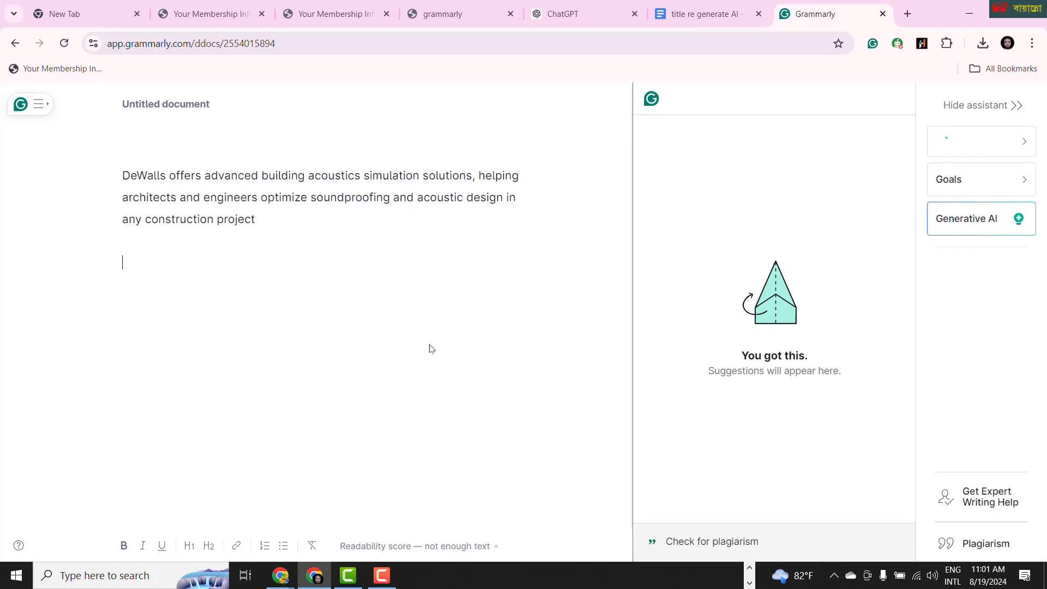
key(Return)
key(Return)
text(DeWalls offers advanced building acoustics simulation solutions, helping architects and engineers optimize soundproofing and acoustic design in any construction project)
text(DeWalls offers advanced building acoustics simulation solutions, helping architects and engineers optimize soundproofing and acoustic design in any construction project)
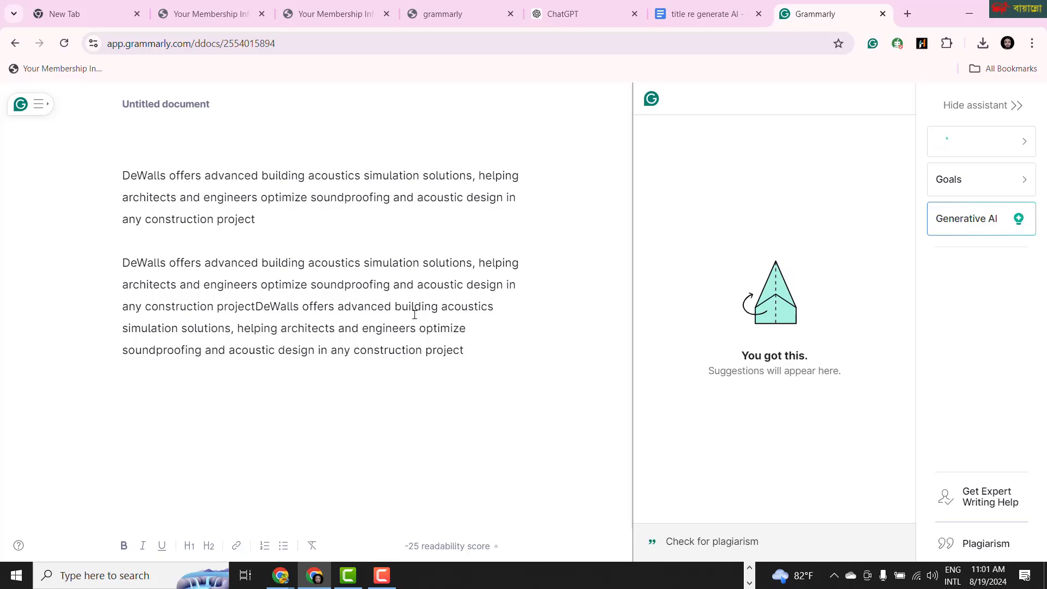
Step: Separate the two run-together copies with a blank line and accept the suggested period at the end of all three paragraphs
click(255, 306)
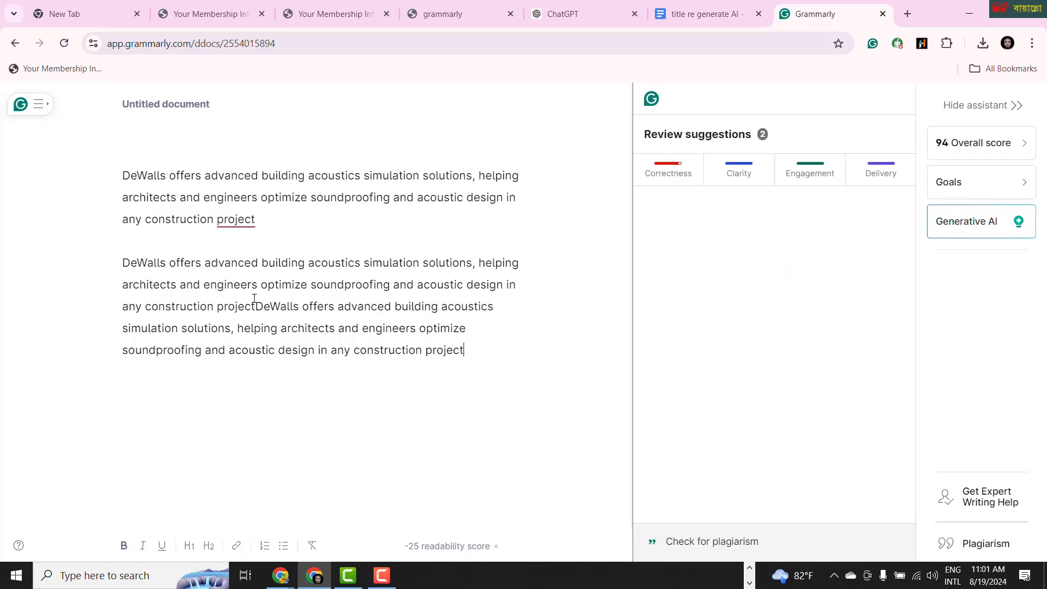
key(Return)
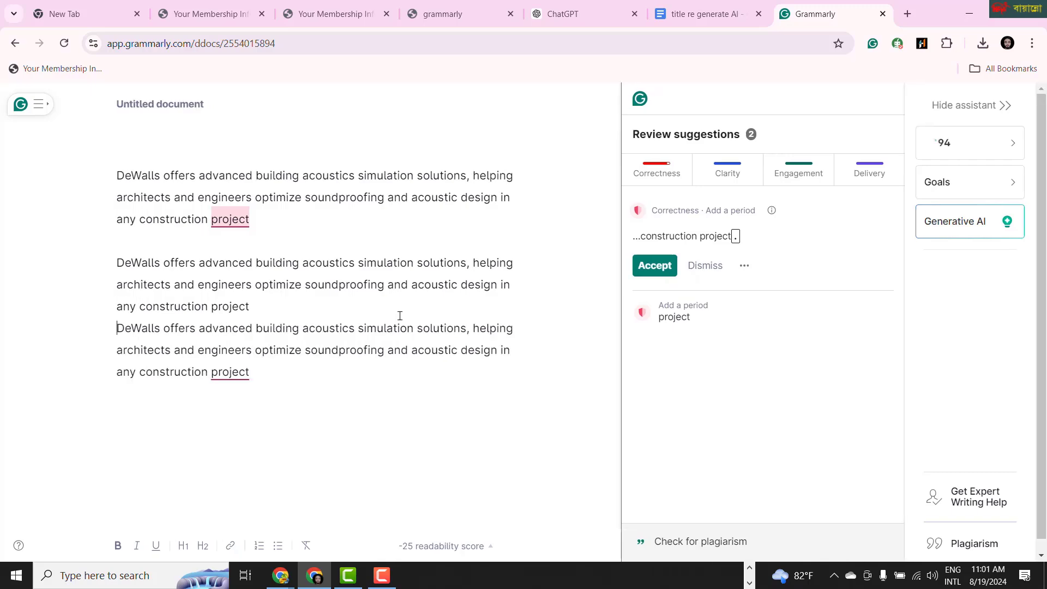
key(Return)
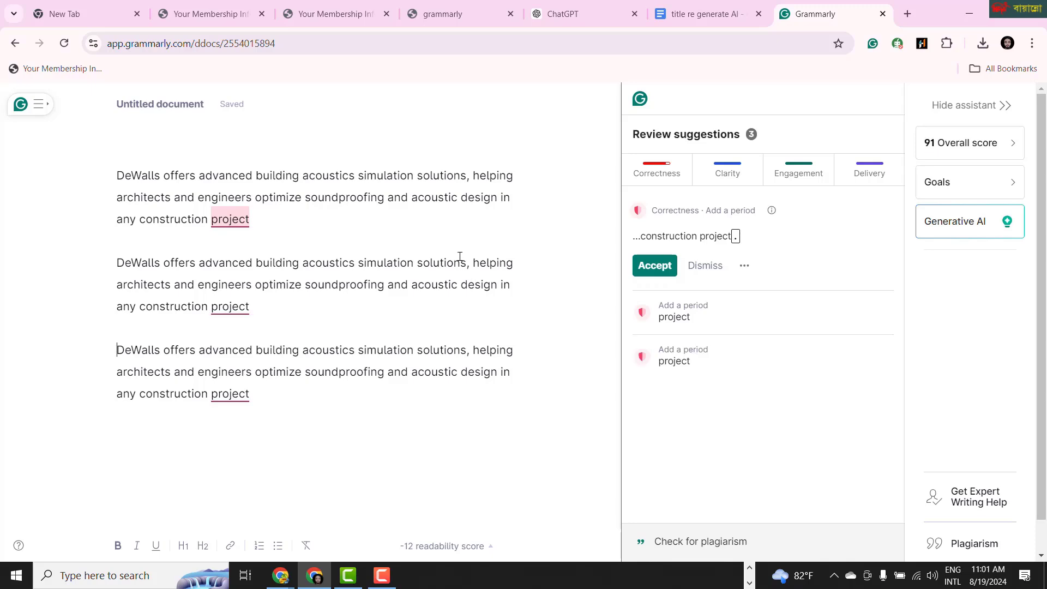
click(644, 268)
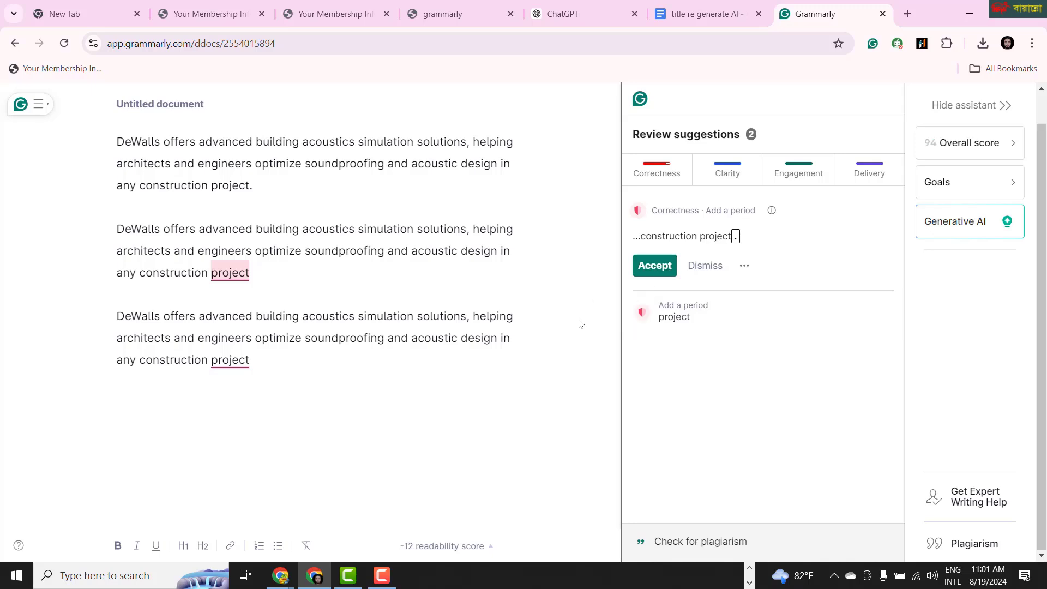
click(656, 268)
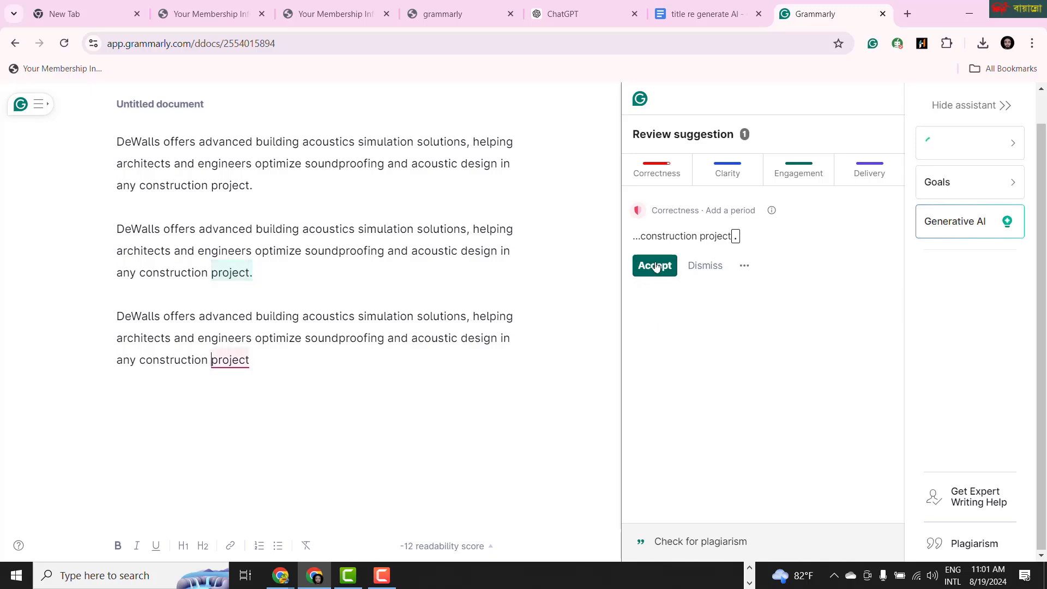
click(655, 266)
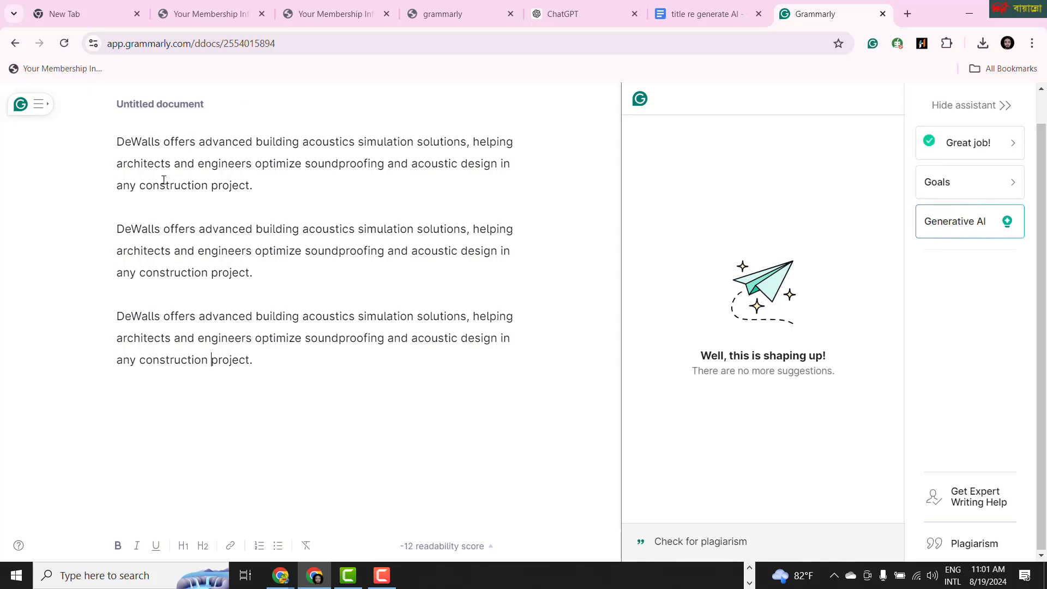
Step: Copy the first corrected paragraph including its period and replace the Building Acoustics Simulation page's meta description with it in the Wix editor
drag(119, 142, 250, 177)
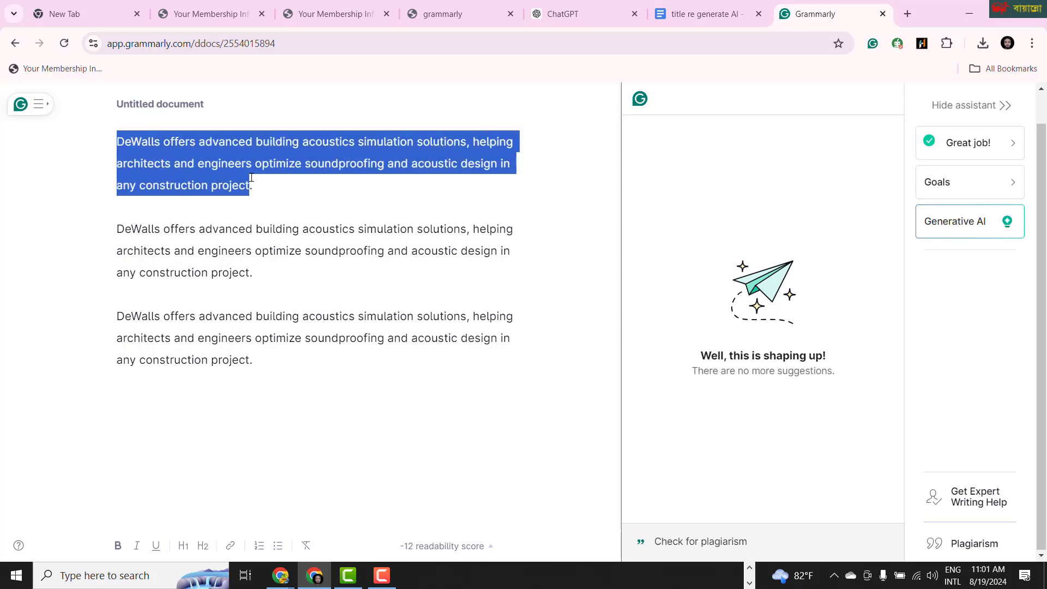
click(316, 193)
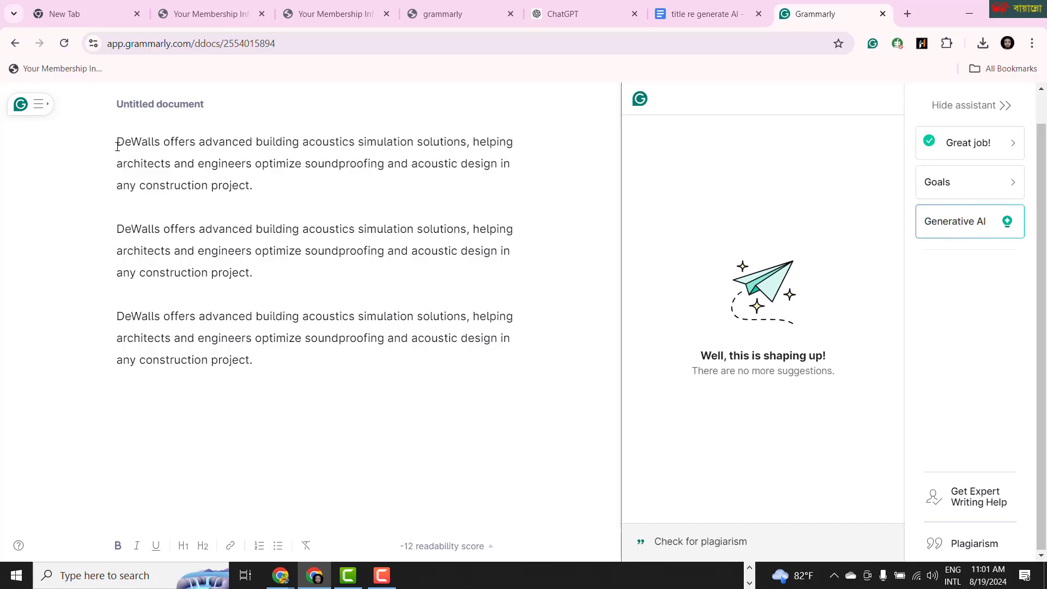
drag(118, 145, 261, 190)
key(ctrl+c)
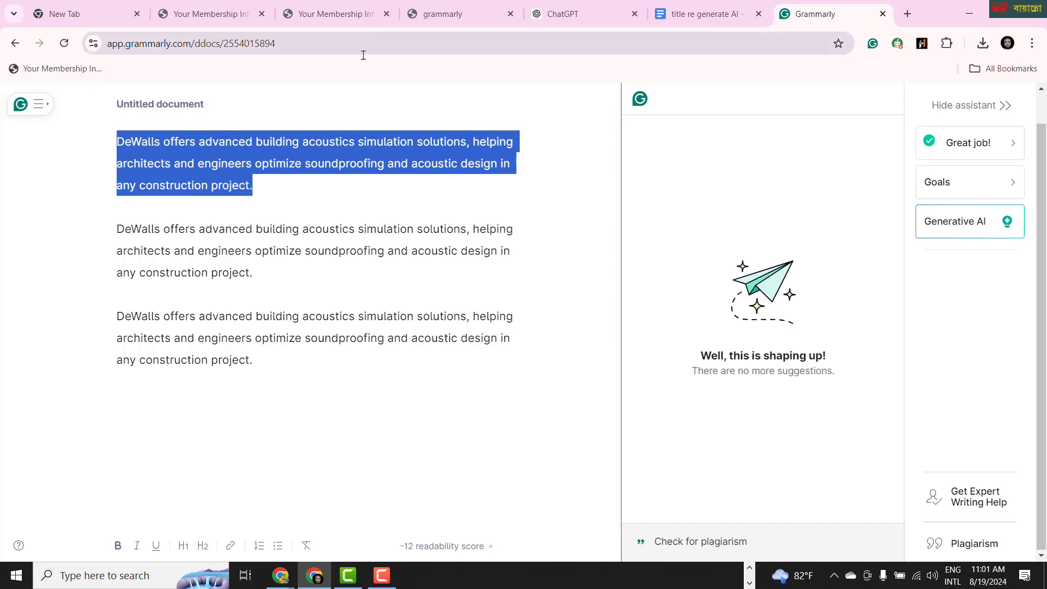
click(284, 571)
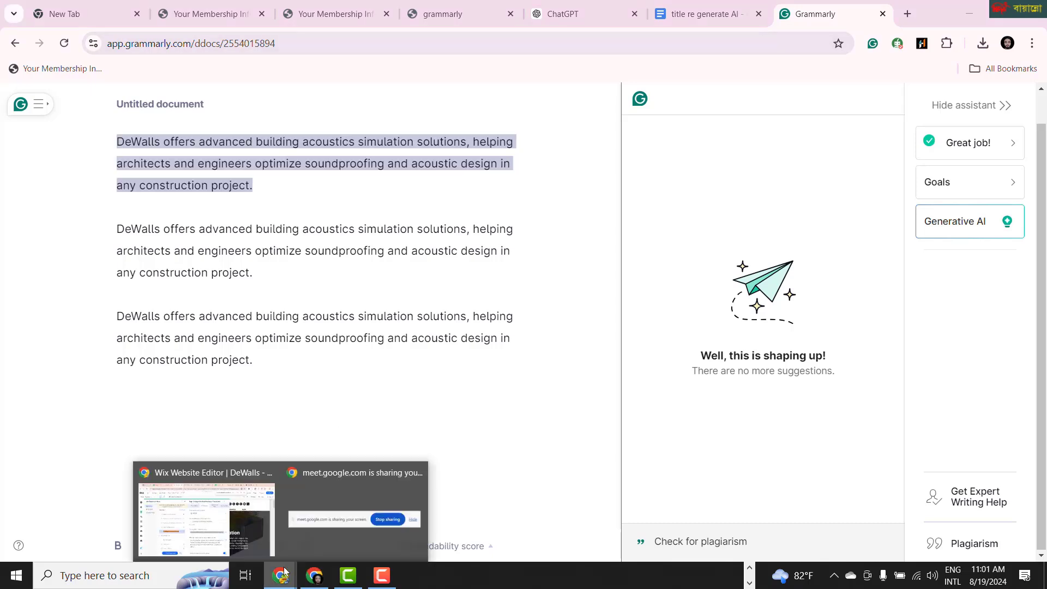
click(244, 515)
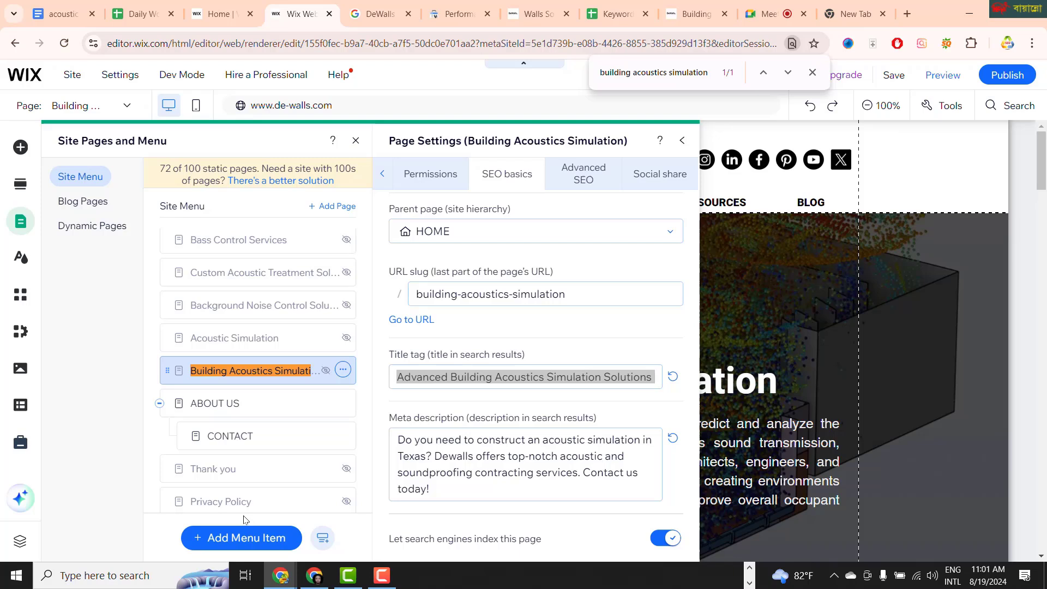
triple_click(473, 455)
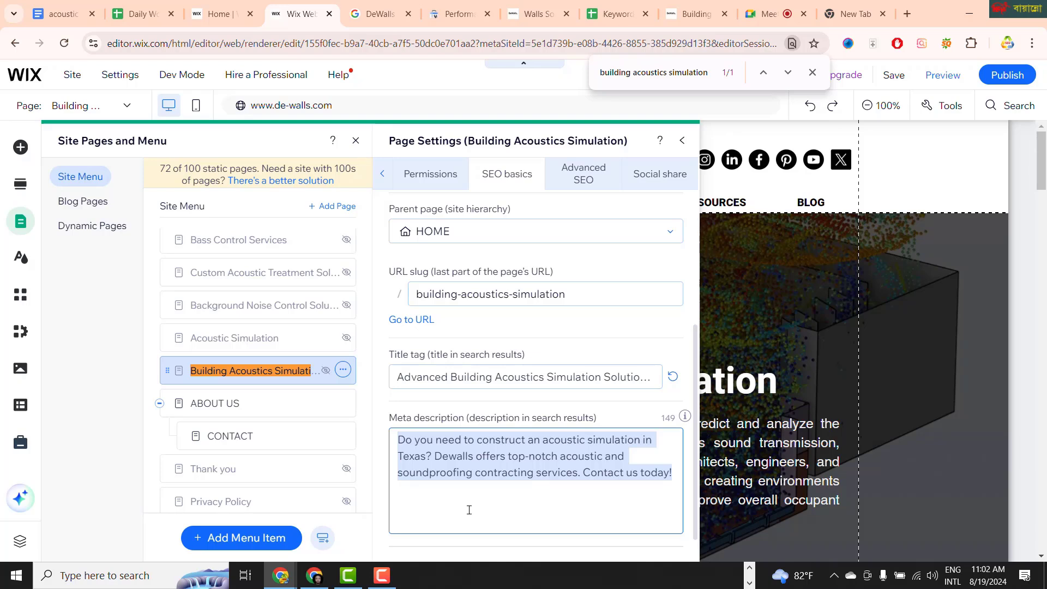
key(ctrl+v)
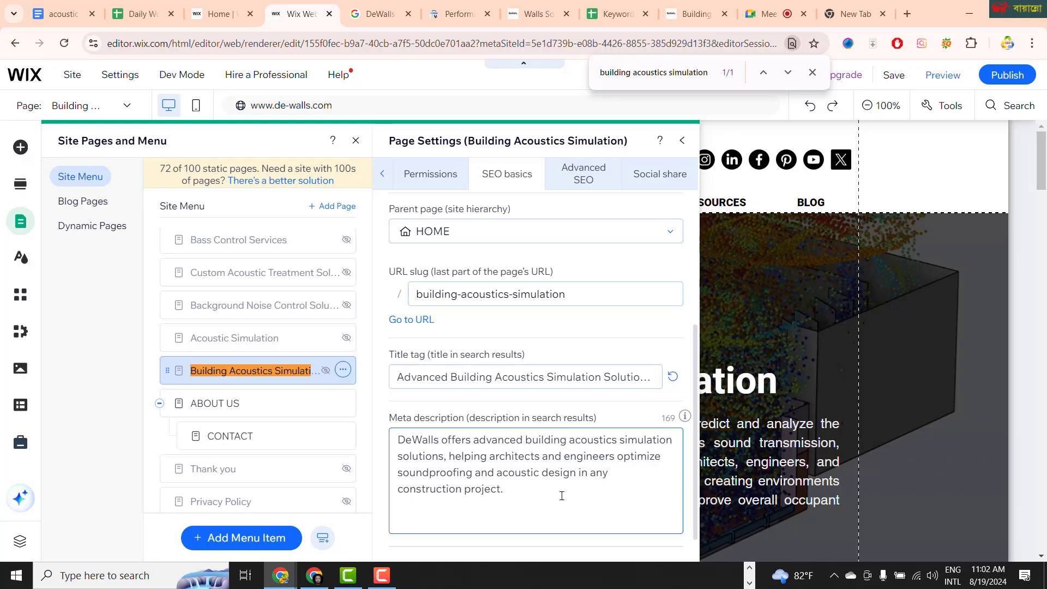
scroll(562, 495, up, 3)
scroll(548, 489, down, 3)
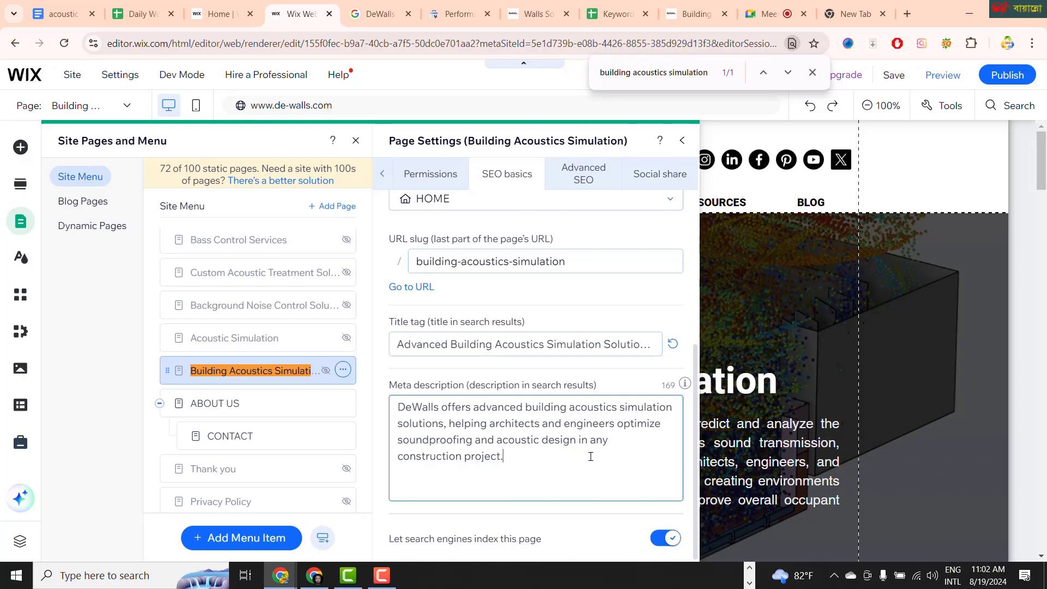
scroll(600, 463, up, 2)
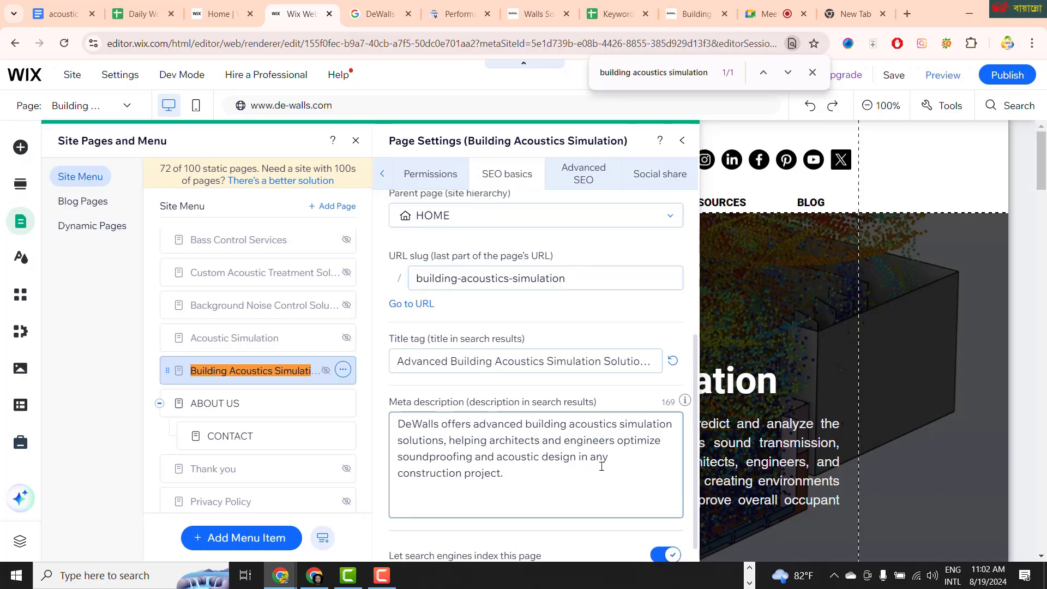
Step: Examine the robots meta tag options in the page's advanced SEO settings
click(581, 171)
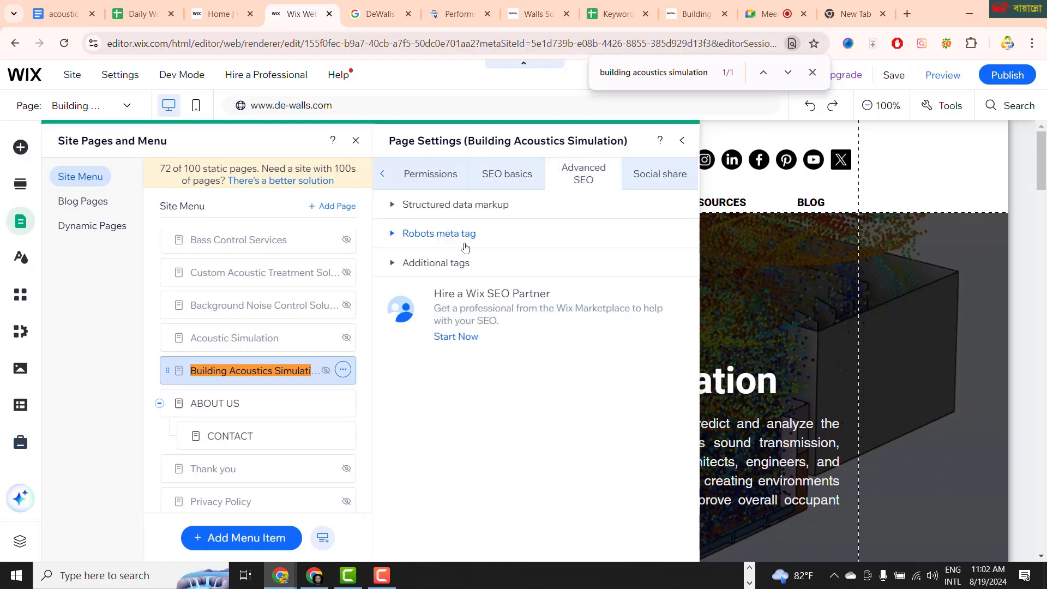
click(511, 244)
scroll(491, 491, down, 1)
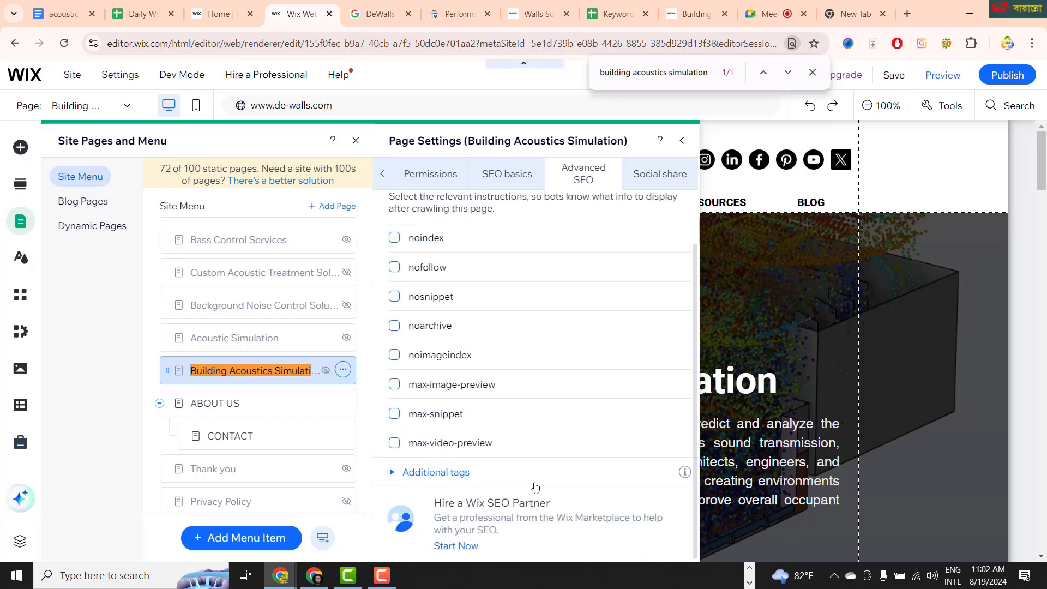
scroll(534, 474, up, 1)
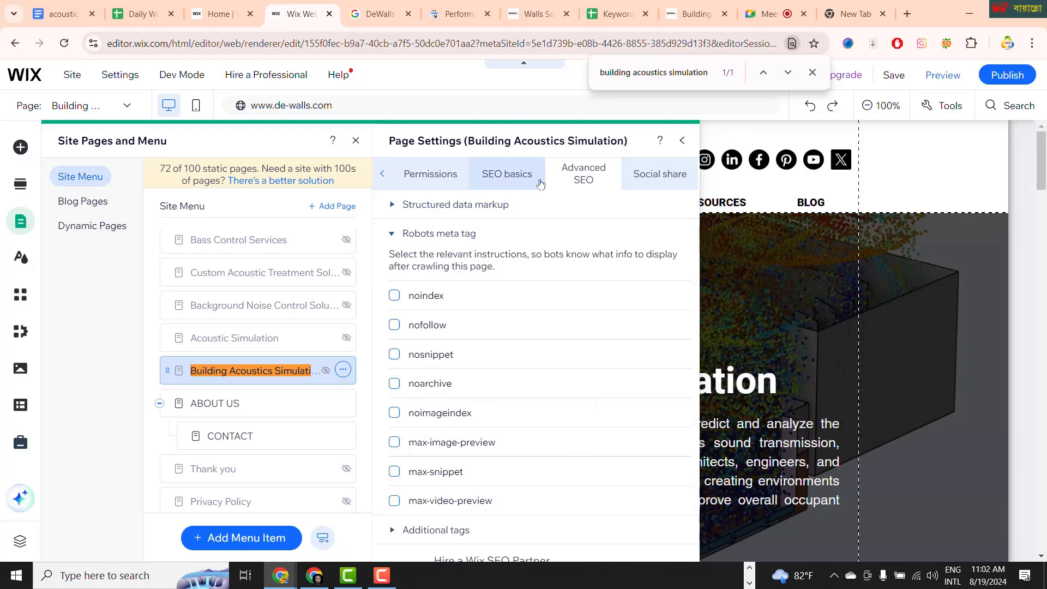
click(440, 235)
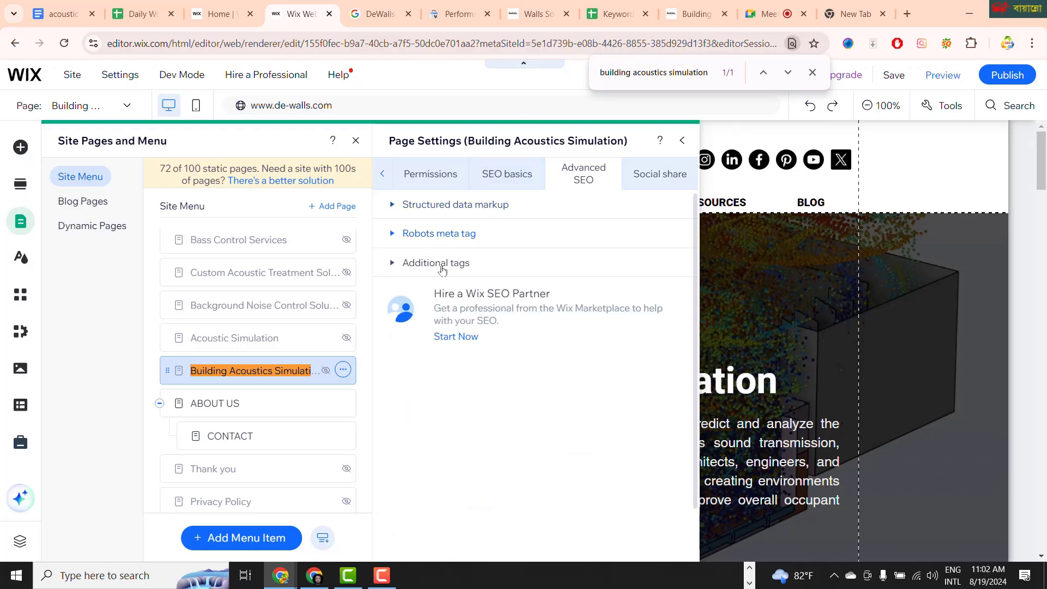
Step: Examine the page's additional SEO tags, including the tag value and preview of the canonical tag
click(442, 273)
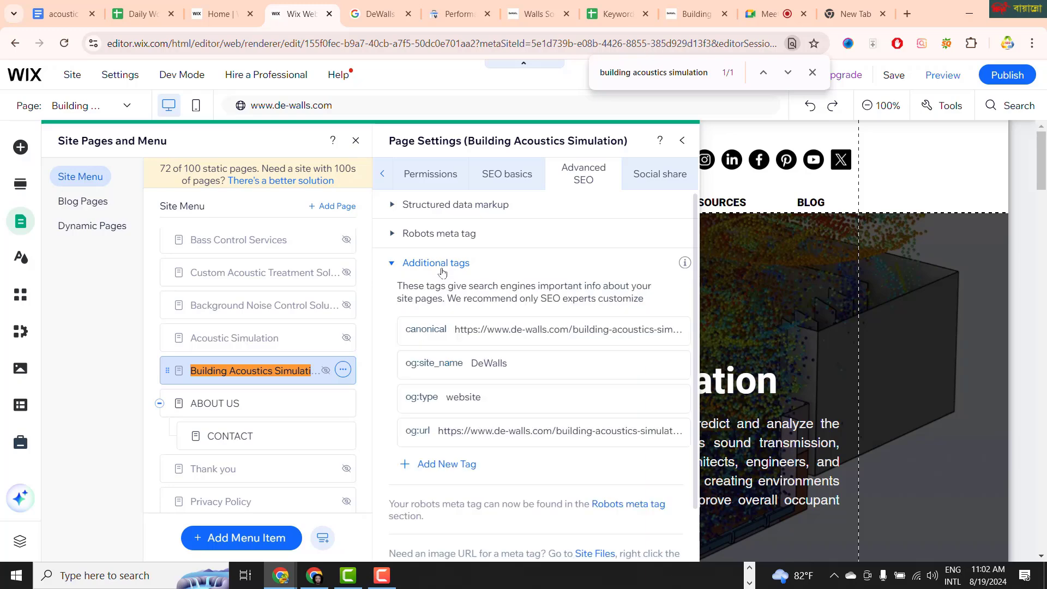
scroll(545, 327, down, 2)
scroll(545, 351, up, 2)
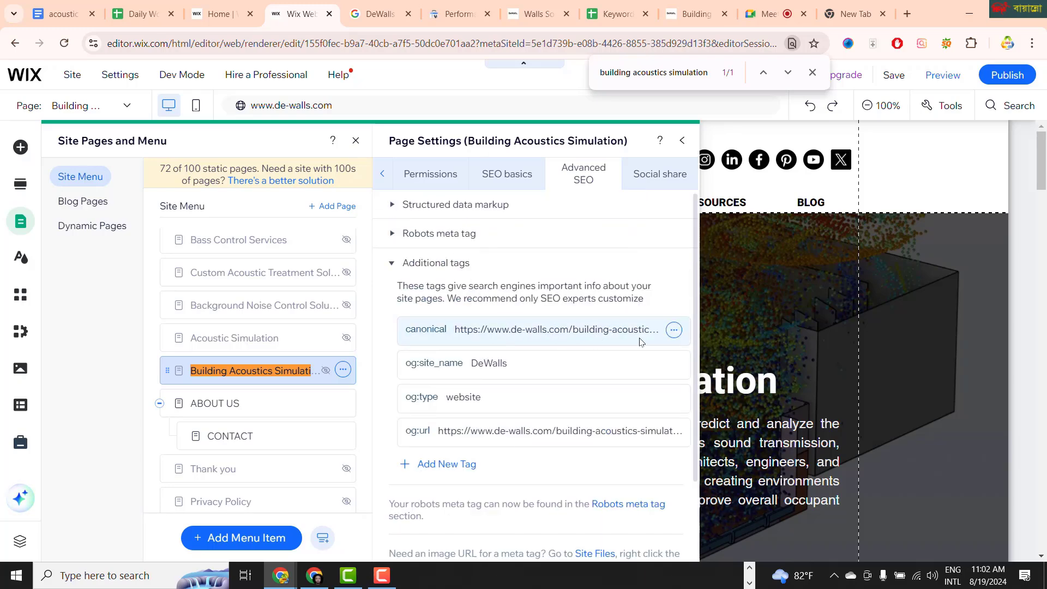
click(673, 333)
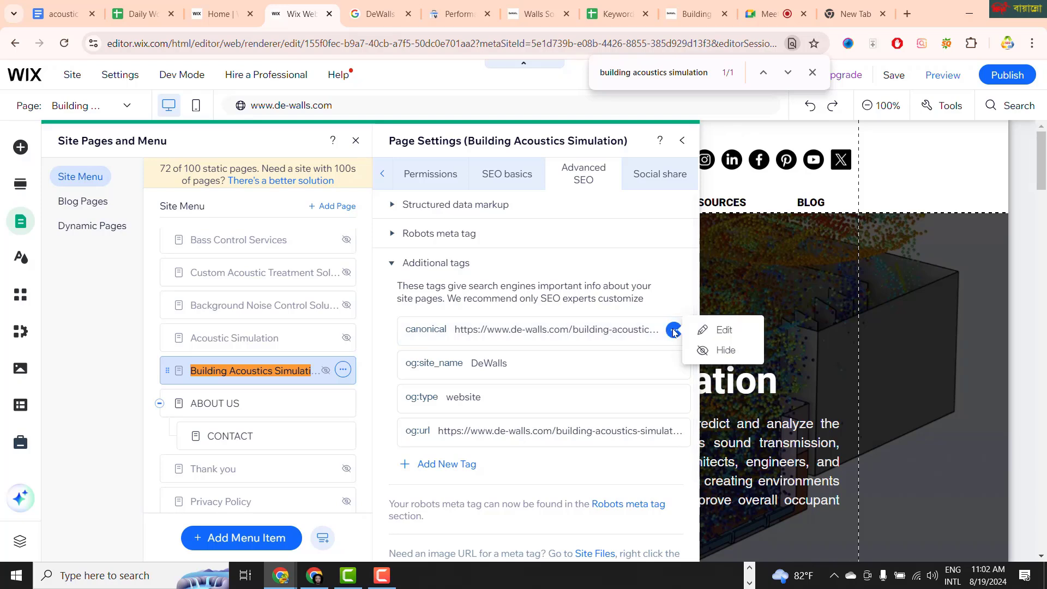
click(695, 329)
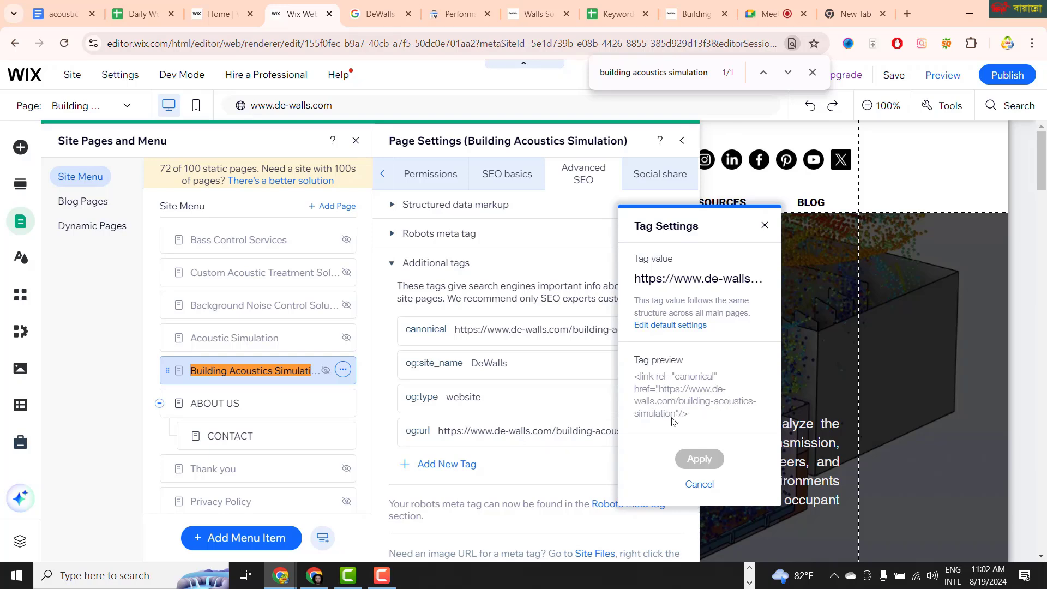
click(690, 487)
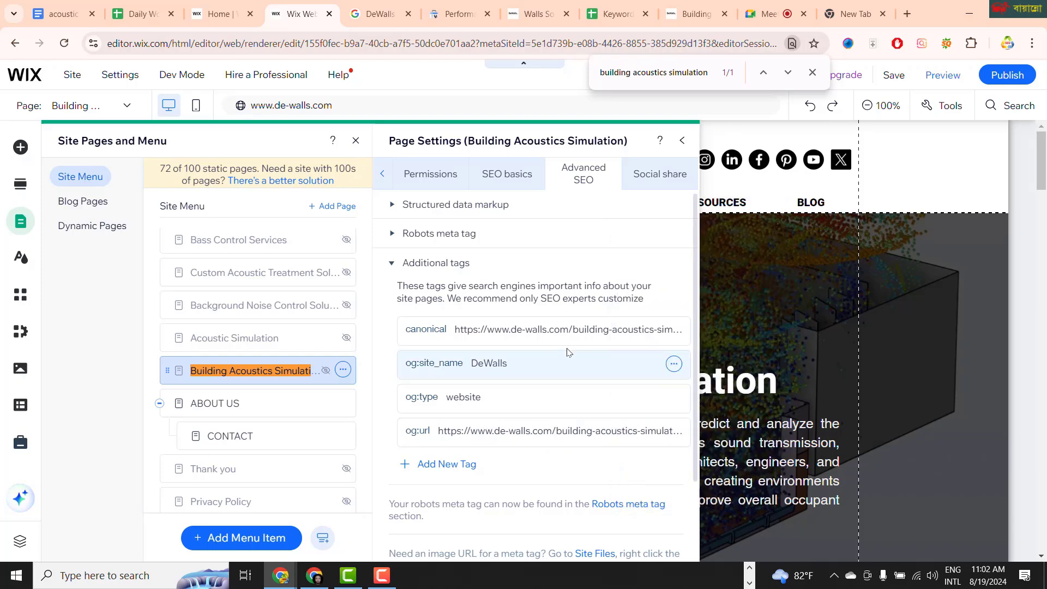
scroll(544, 345, down, 2)
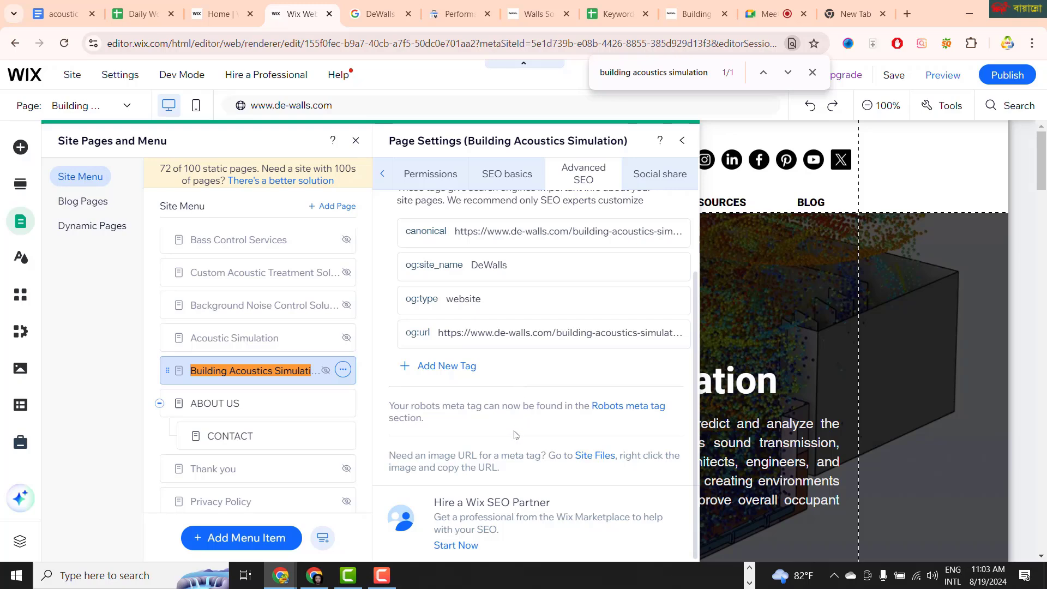
scroll(515, 434, up, 4)
Step: Review the title tag and meta description in the SEO basics, publish the site, and dismiss the publishing confirmation
click(505, 173)
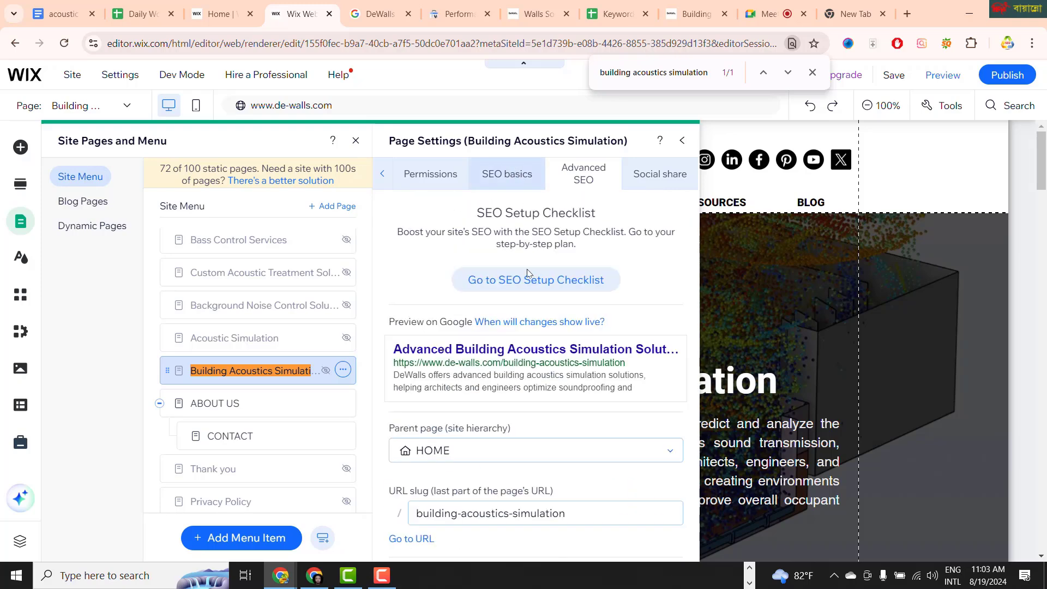
scroll(556, 483, down, 4)
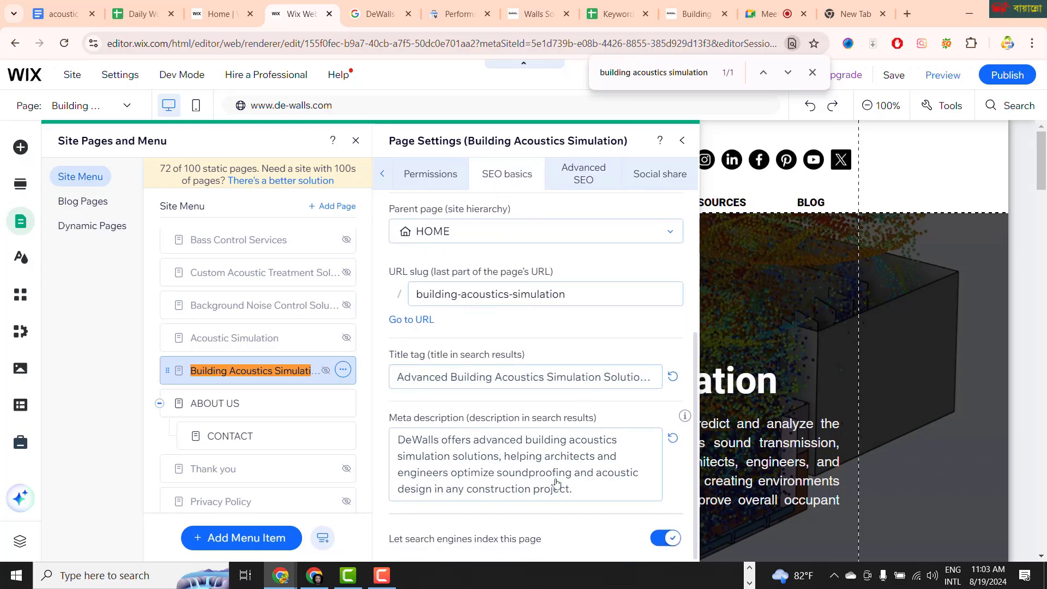
scroll(560, 472, up, 1)
scroll(562, 465, down, 1)
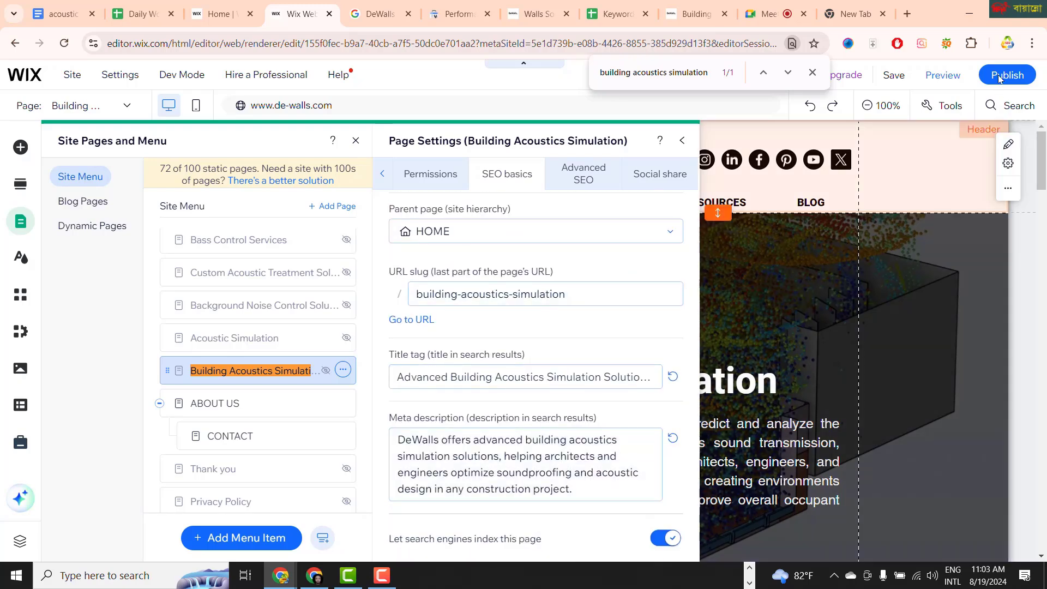
mouse_move(998, 76)
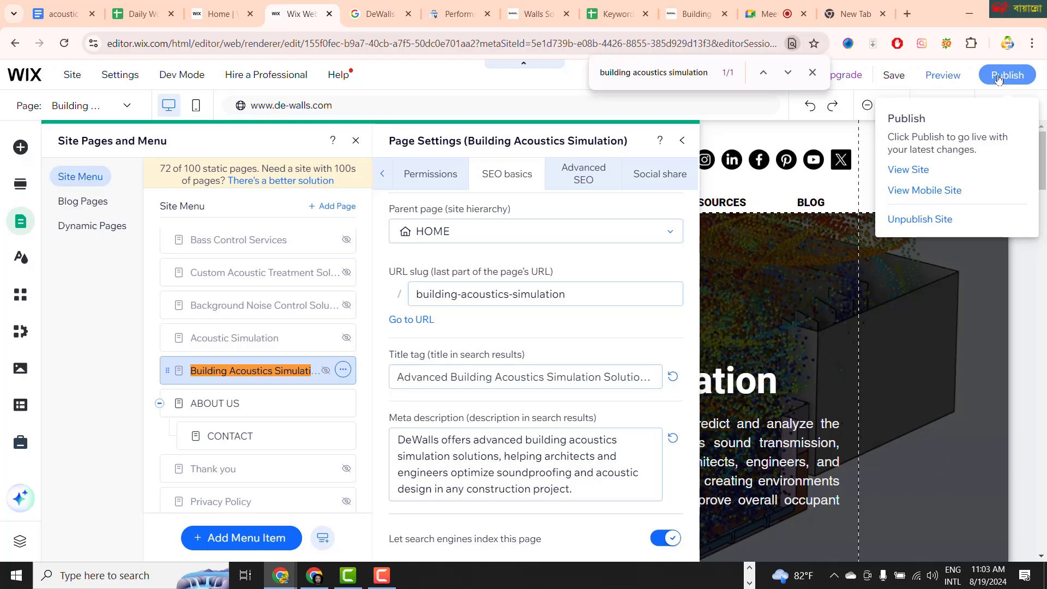
click(998, 79)
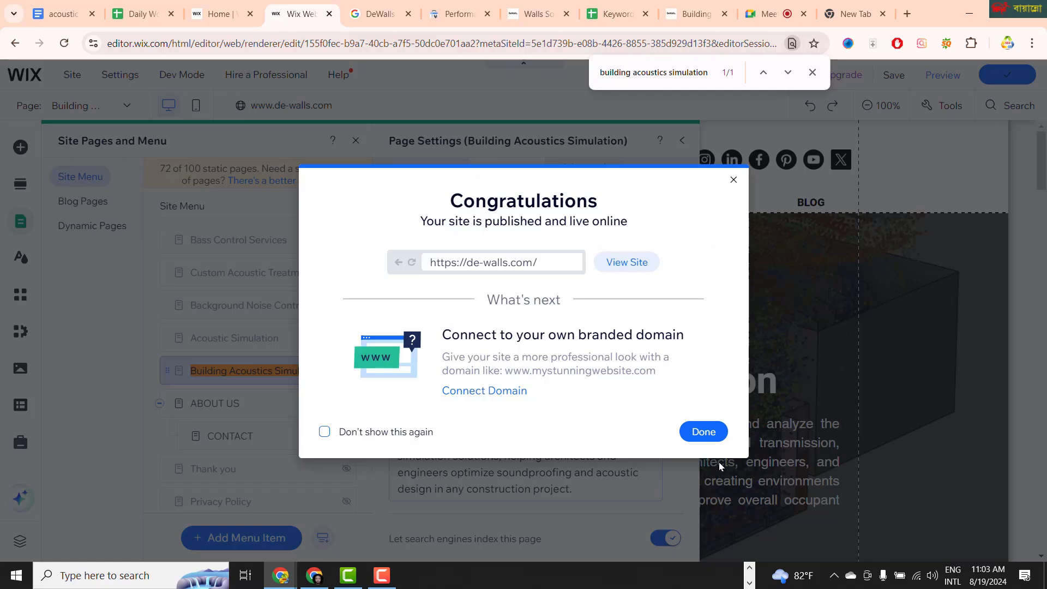
click(703, 431)
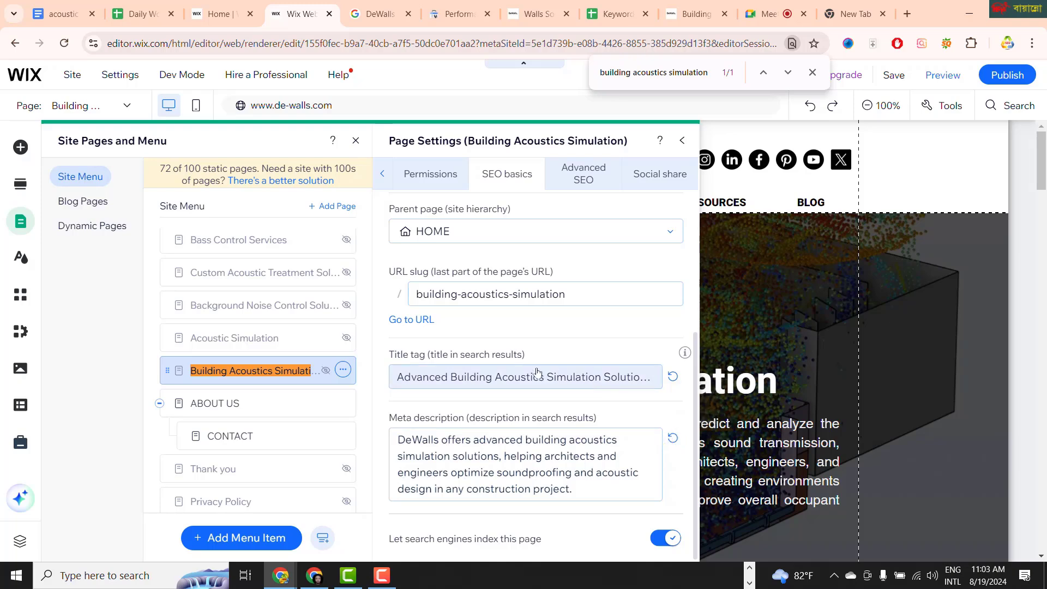
Step: Review the page's SEO basics, then close its page settings and the Site Pages and Menu panel
scroll(538, 372, up, 3)
scroll(537, 372, up, 2)
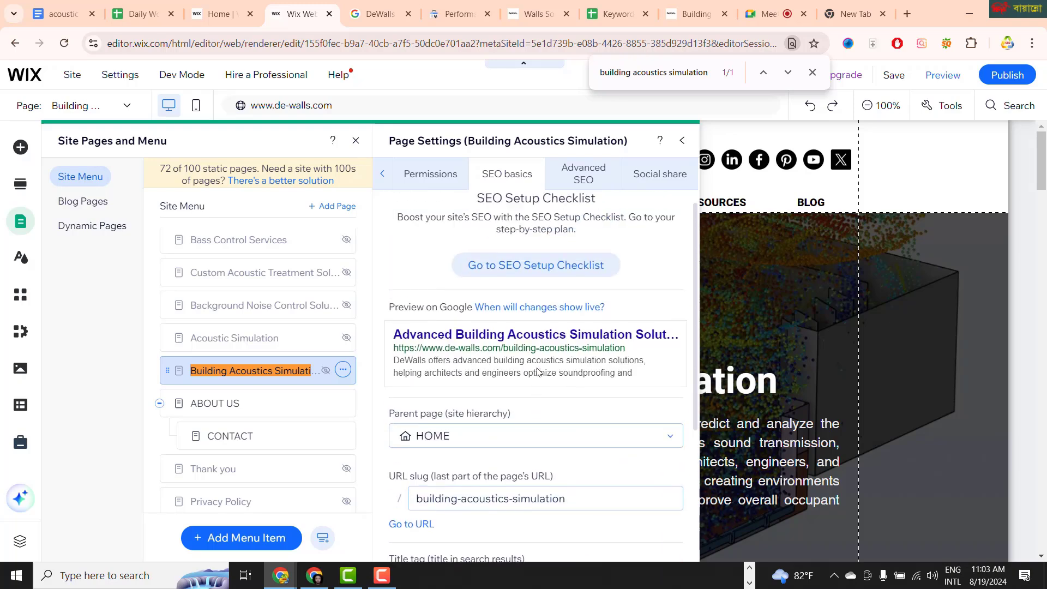
scroll(538, 371, up, 1)
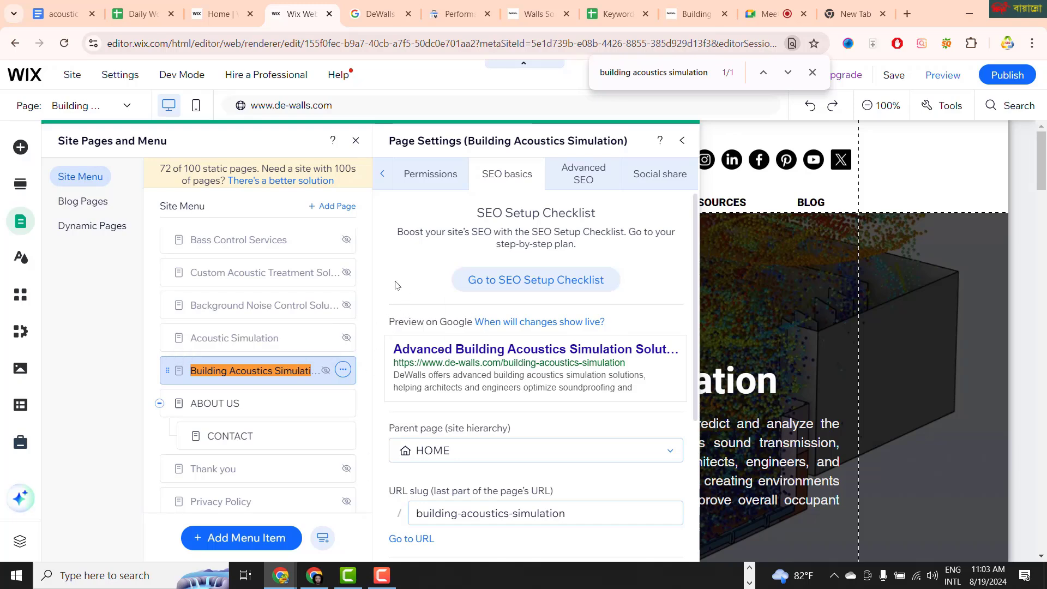
click(681, 142)
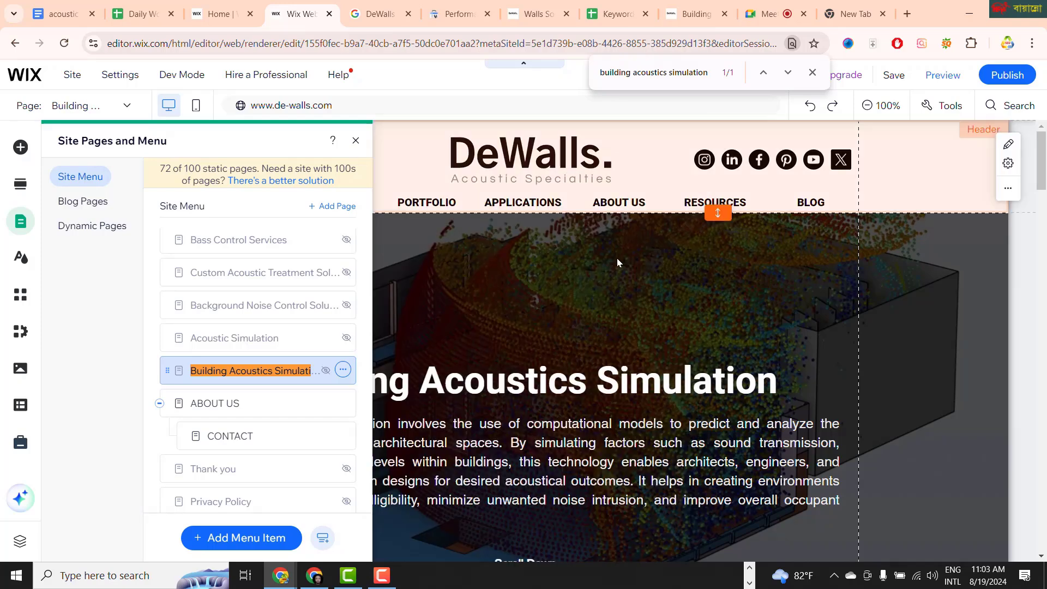
scroll(523, 401, down, 3)
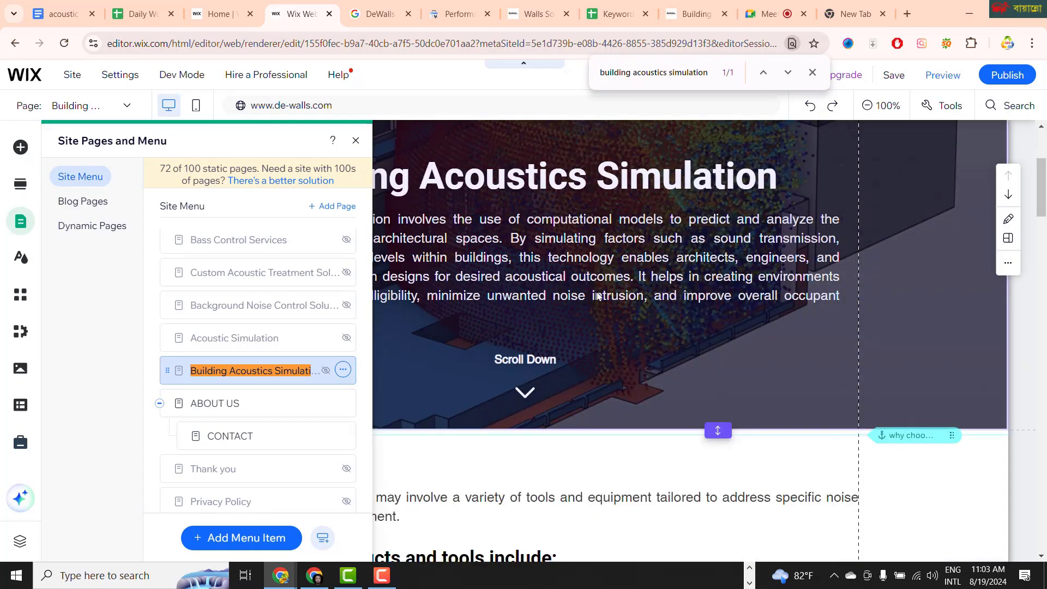
click(355, 140)
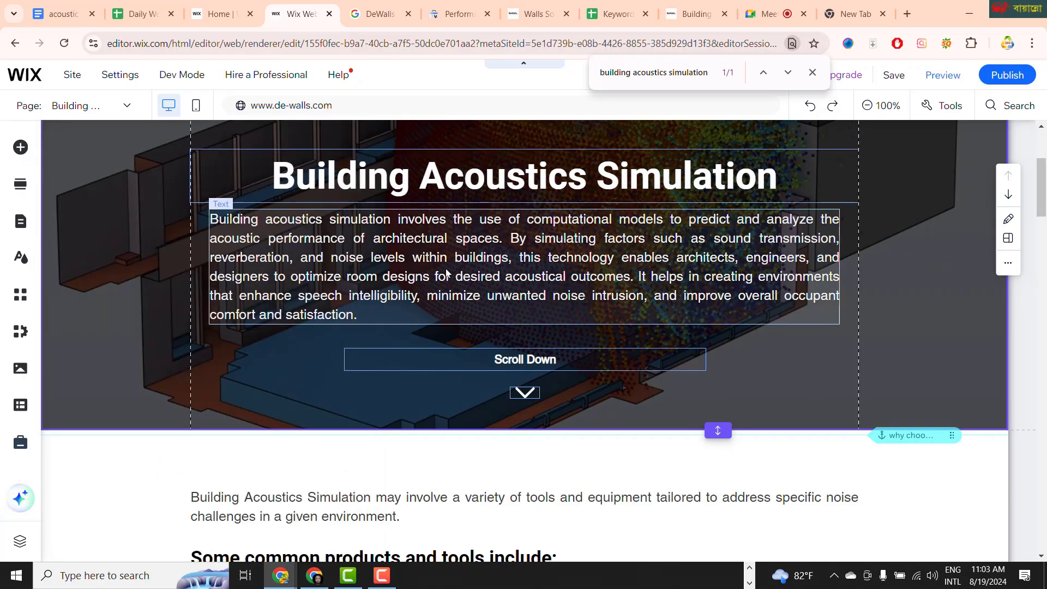
Step: Copy the intro paragraph under the Building Acoustics Simulation heading and replace the Grammarly document's text with it
click(472, 234)
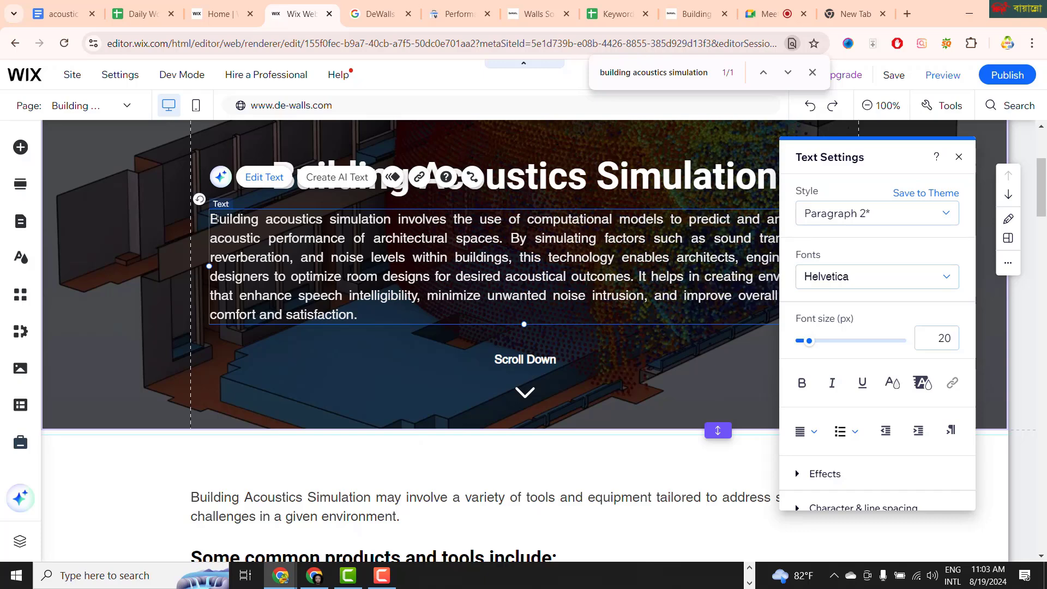
drag(211, 218, 372, 308)
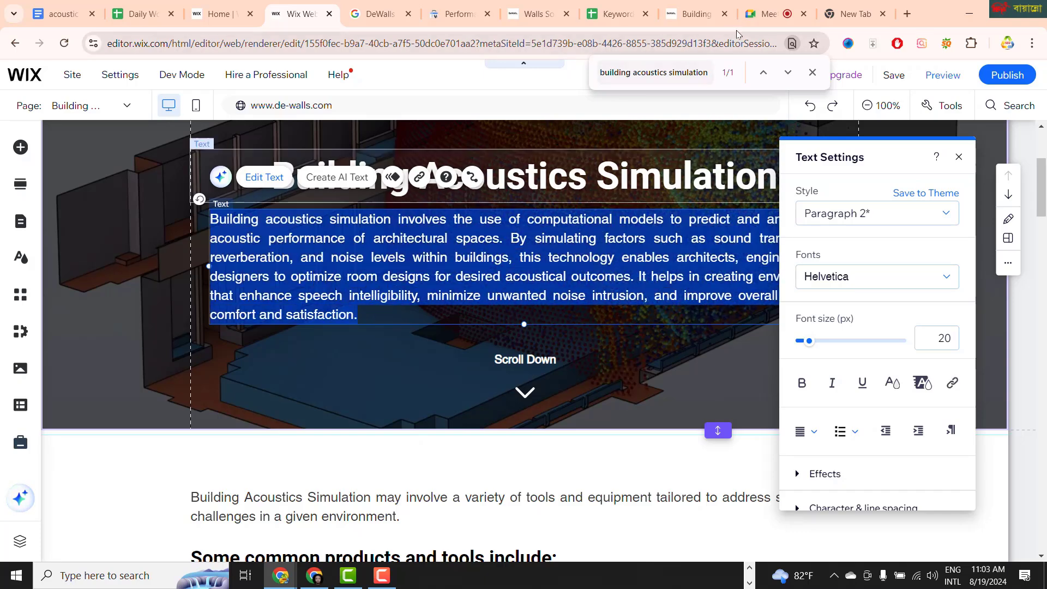
click(314, 575)
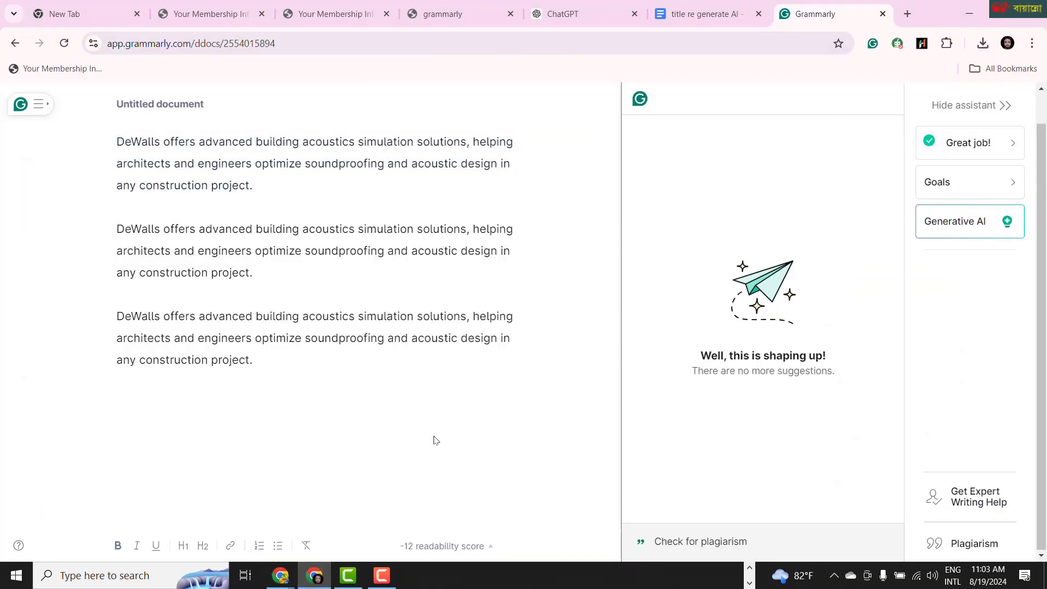
key(ctrl+a)
key(BackSpace)
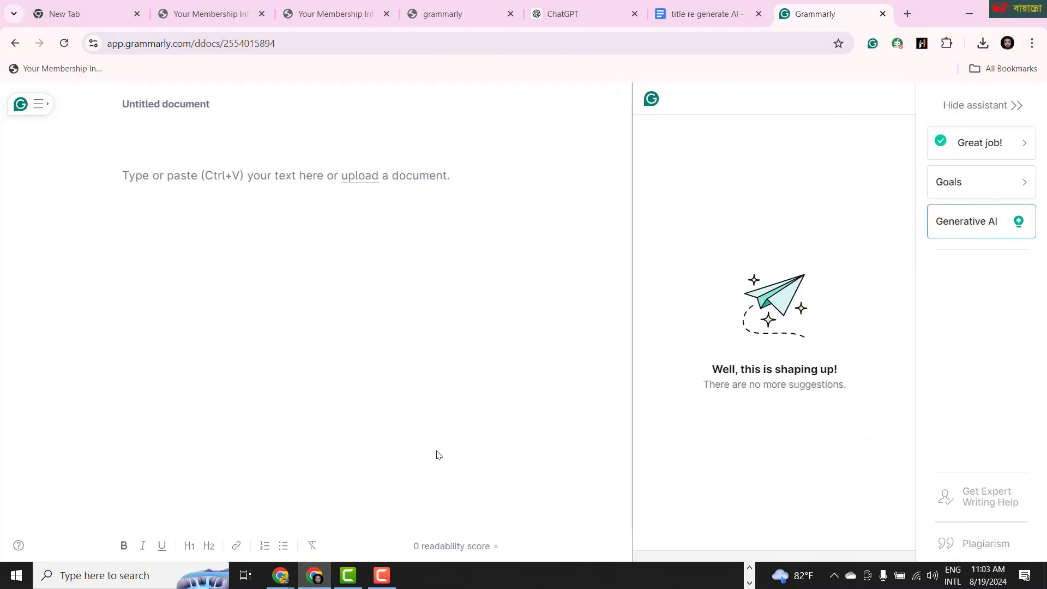
text(Building acoustics simulation involves the use of computational models to predict and analyze the acoustic performance of architectural spaces. By simulating factors such as sound transmission, reverberation, and noise levels within buildings, this technology enables architects, engineers, and designers to optimize room designs for desired acoustical outcomes. It helps in creating environments that enhance speech intelligibility, minimize unwanted noise intrusion, and improve overall occupant comfort and satisfaction.)
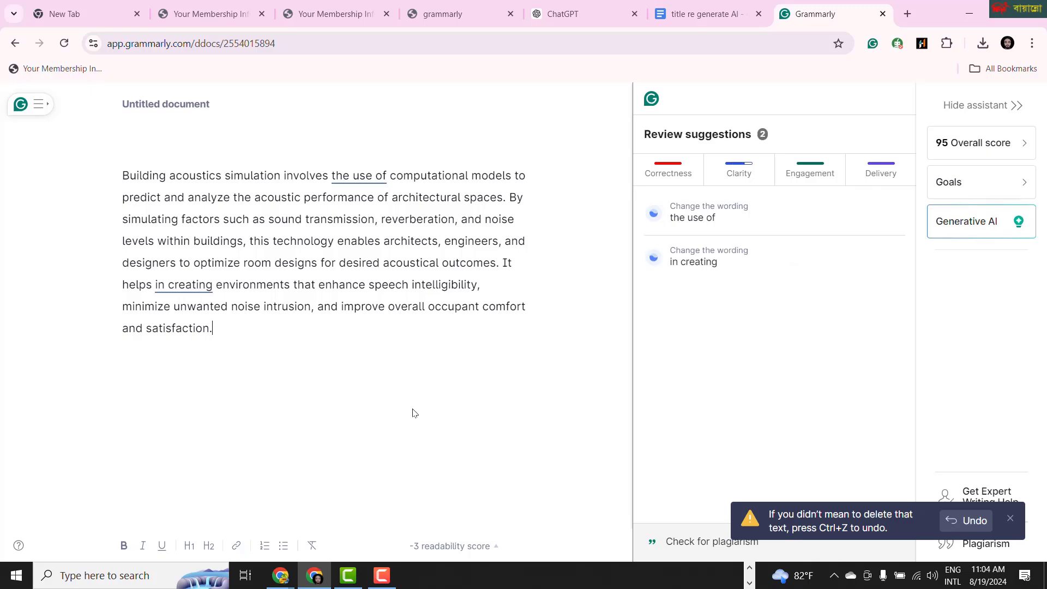
Step: Accept the Grammarly suggestions to use "using" for "the use of" and "create" for "in creating", and to remove "overall"
click(689, 217)
click(666, 266)
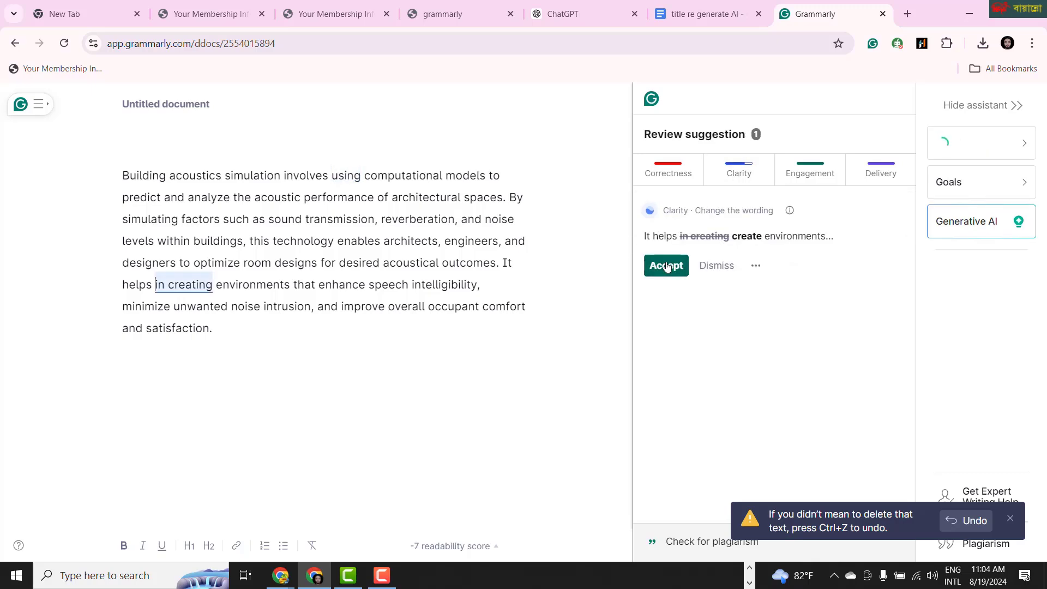
click(666, 266)
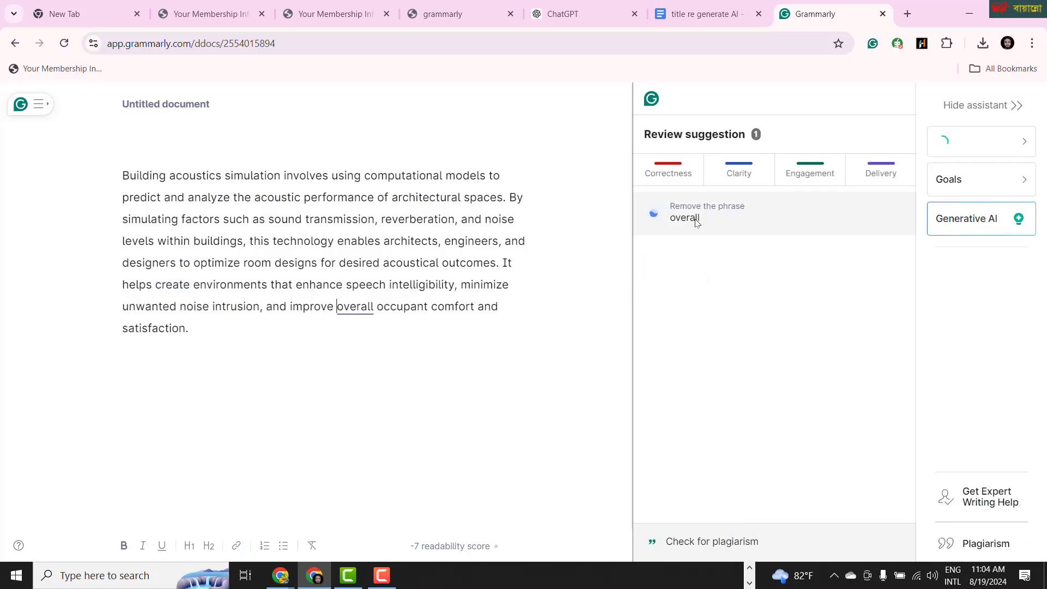
click(692, 219)
click(668, 266)
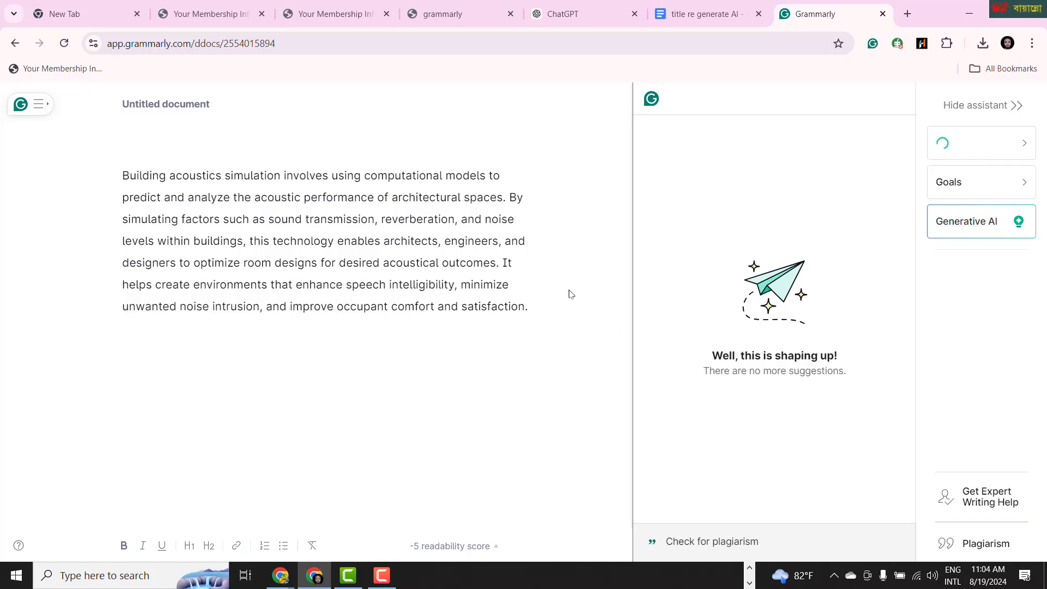
Step: Copy the corrected paragraph from Grammarly and replace the intro paragraph under the page heading in the Wix editor with it
drag(122, 174, 545, 329)
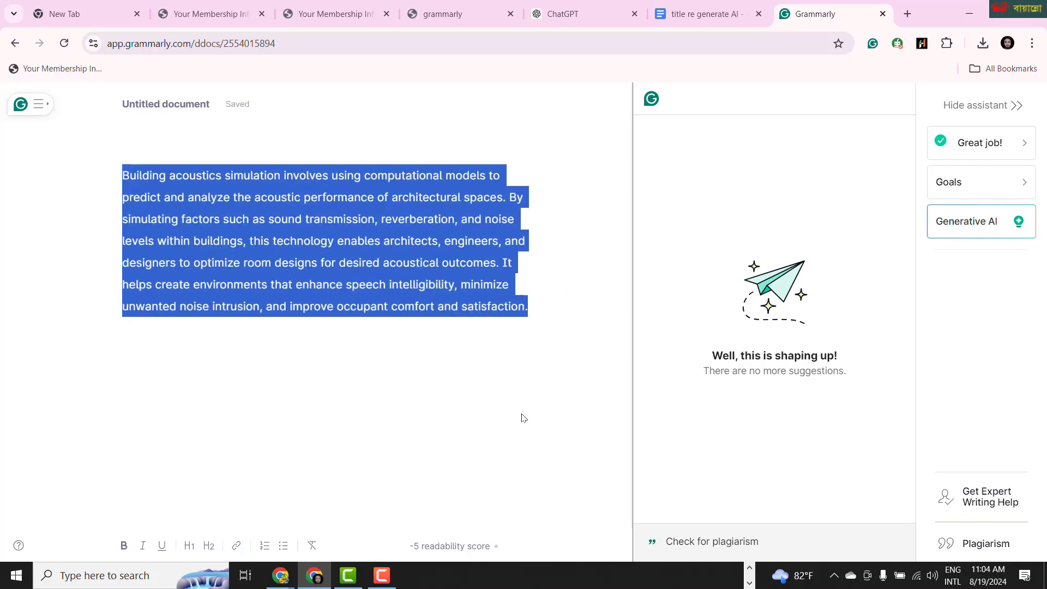
click(281, 575)
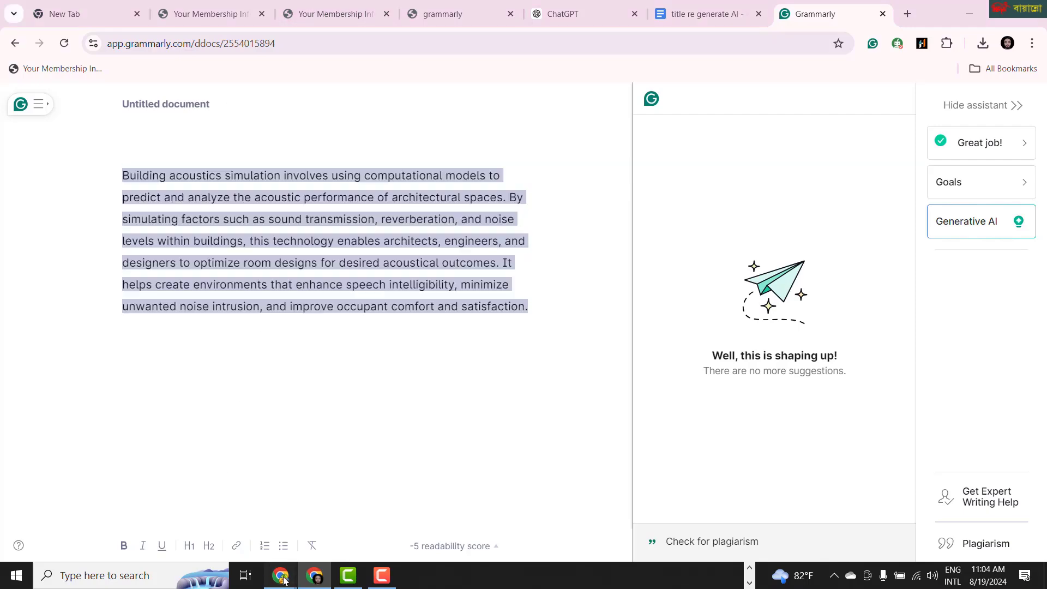
click(206, 518)
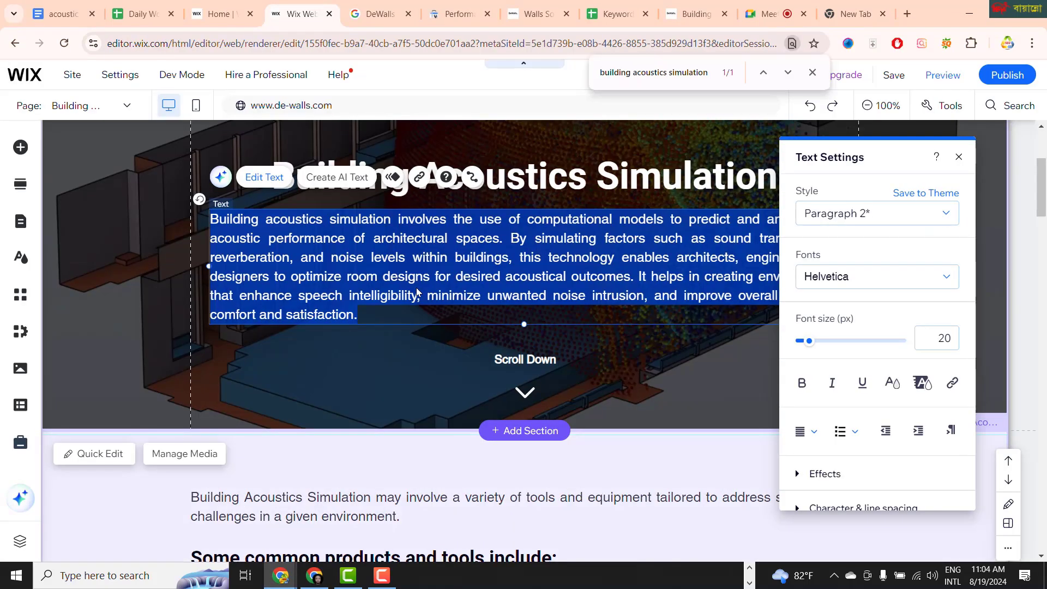
text(Building acoustics simulation involves using computational models to predict and analyze the performance of architectural spaces. By simulating factors such as sound transmission, reverberation, and noise levels within buildings, this technology enables architects, engineers, and designers to optimize room designs for desired acoustical outcomes. It helps create environments that enhance speech intelligibility, minimize unwanted noise intrusion, and improve occupant comfort and satisfaction.)
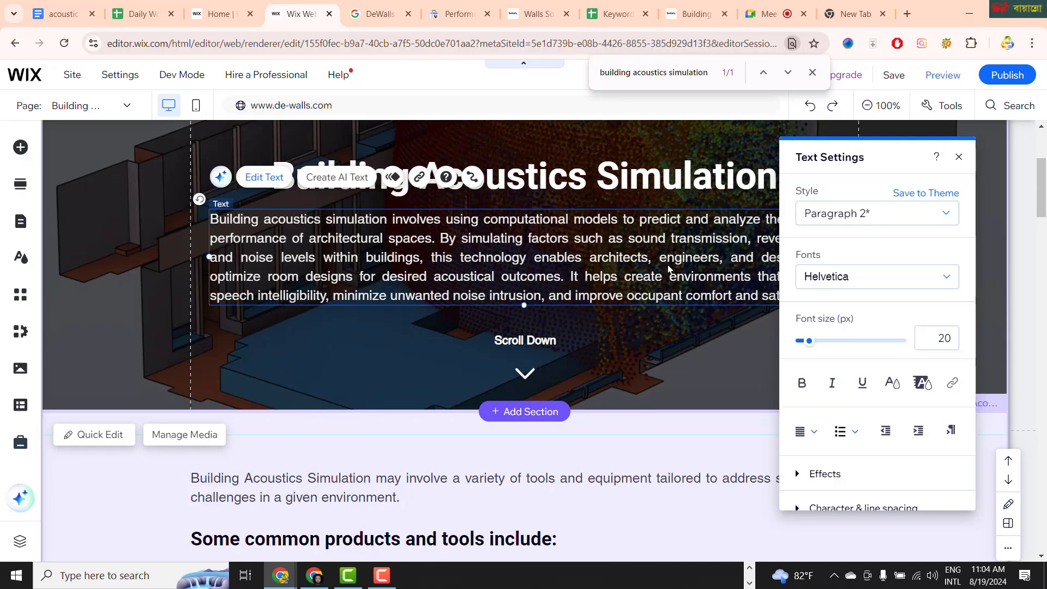
Step: Look over the page with the revised intro paragraph, publish the site, and dismiss the publishing confirmation
scroll(905, 256, up, 3)
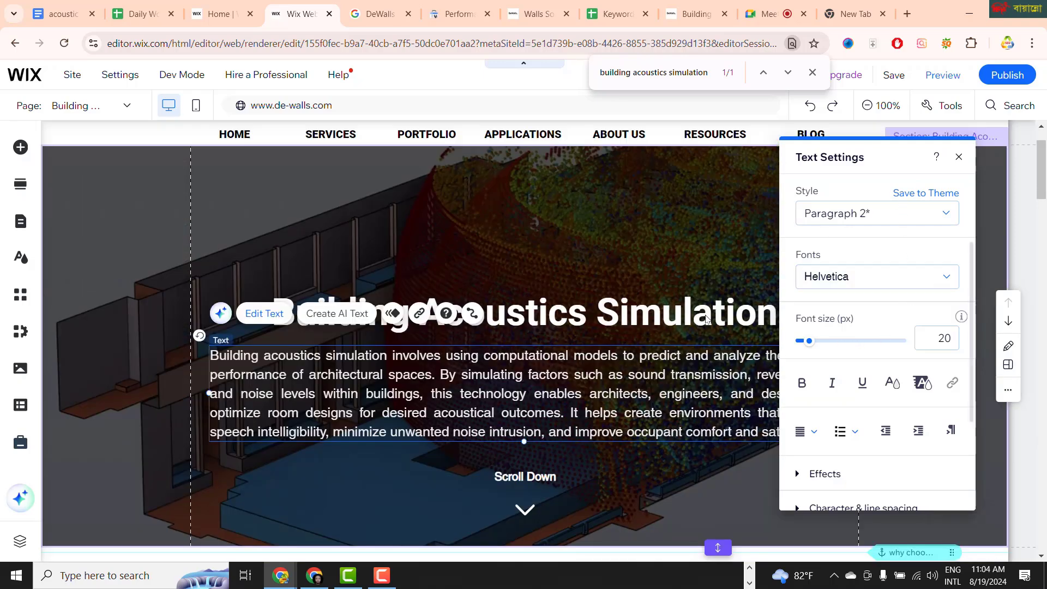
scroll(706, 319, down, 5)
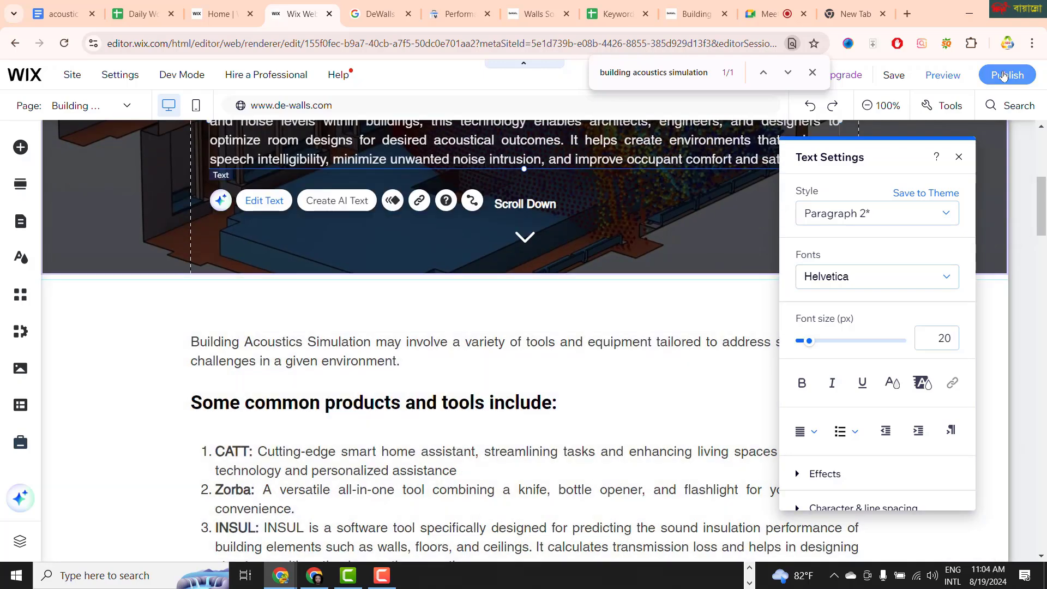
mouse_move(1003, 76)
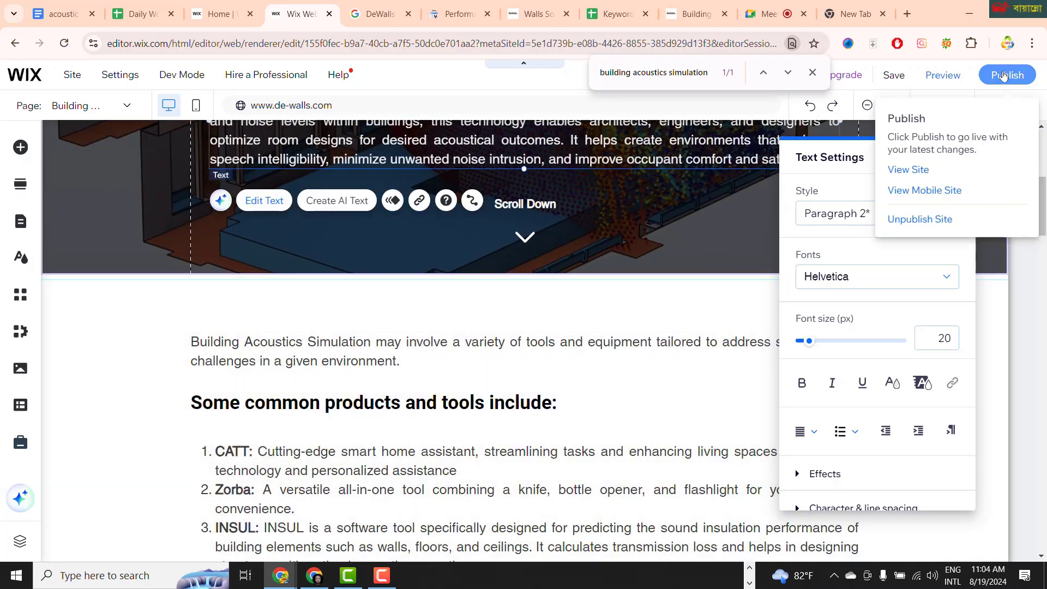
click(1003, 76)
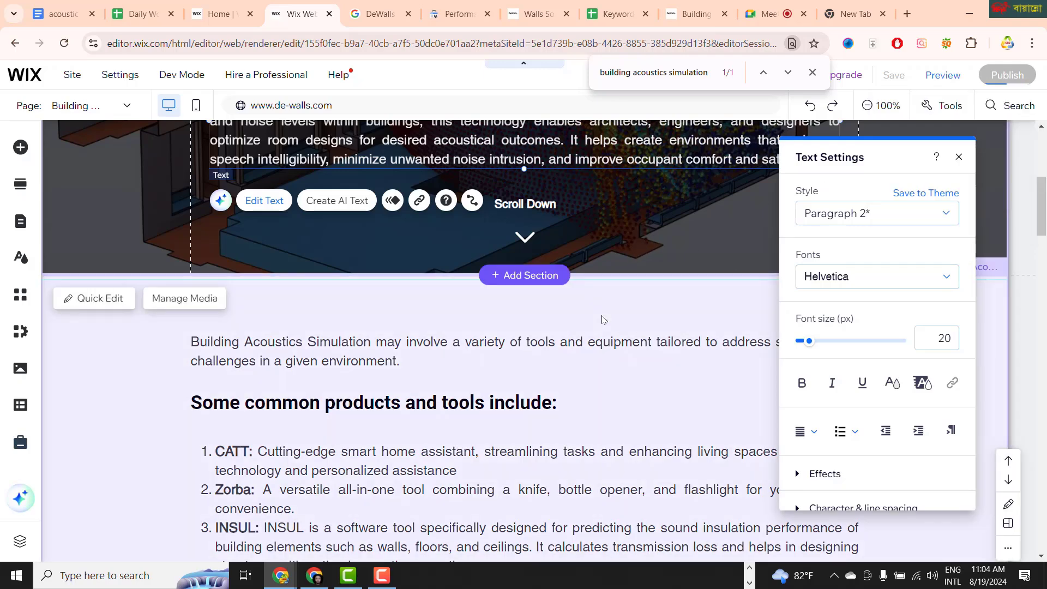
scroll(579, 334, up, 3)
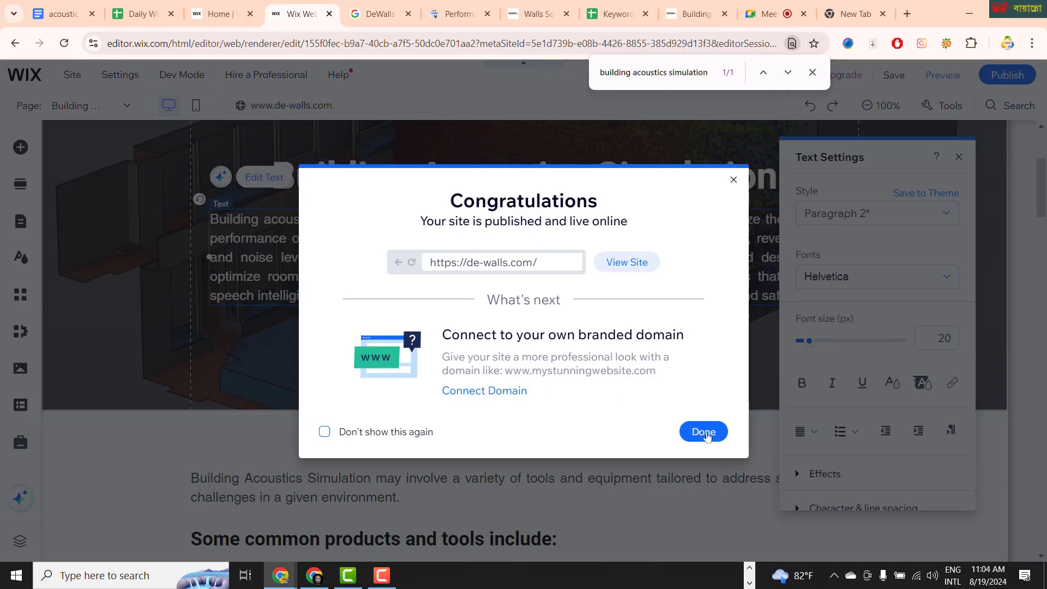
click(702, 434)
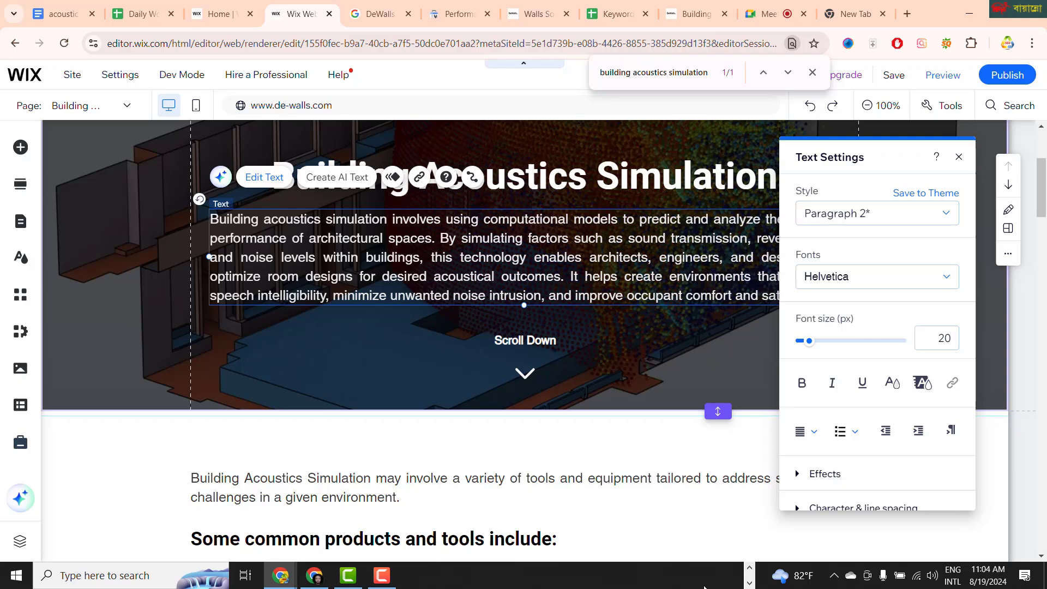
Step: Examine the "Some common products and tools include:" section and the images below it on the page
scroll(559, 415, down, 1)
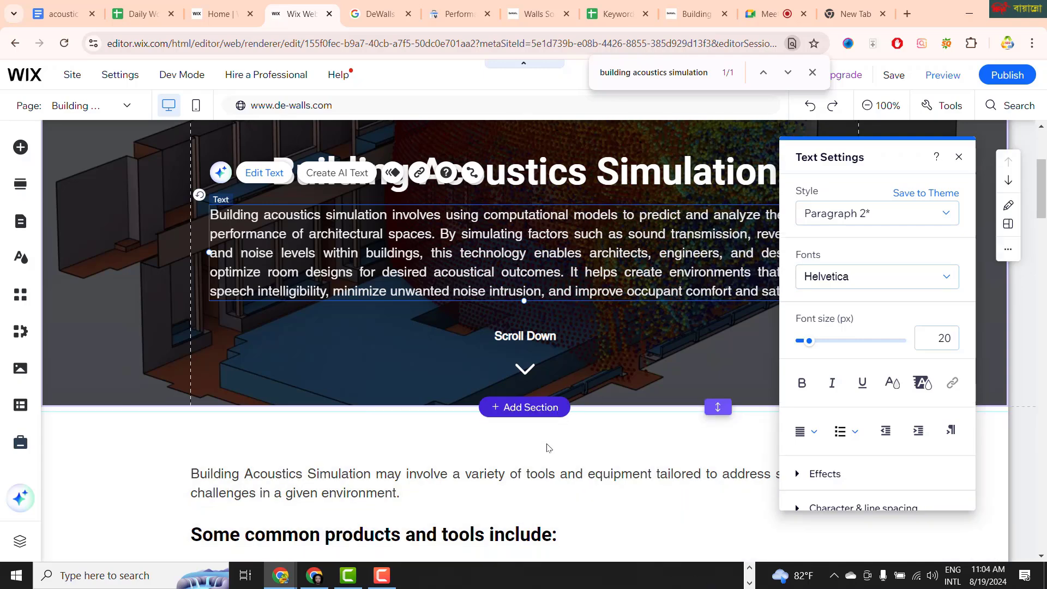
scroll(548, 447, down, 4)
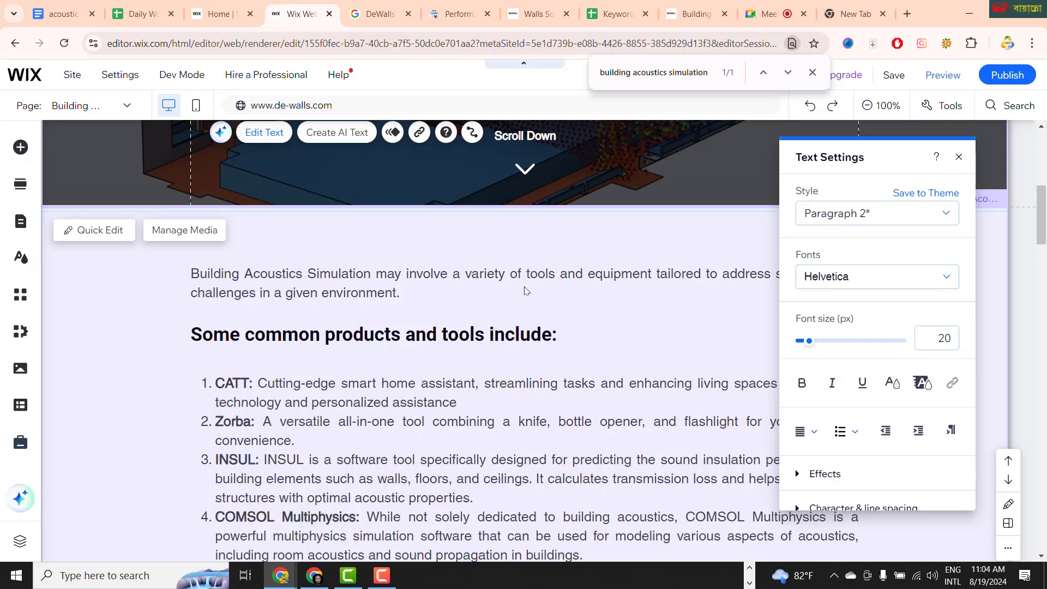
scroll(522, 294, down, 2)
scroll(520, 293, down, 1)
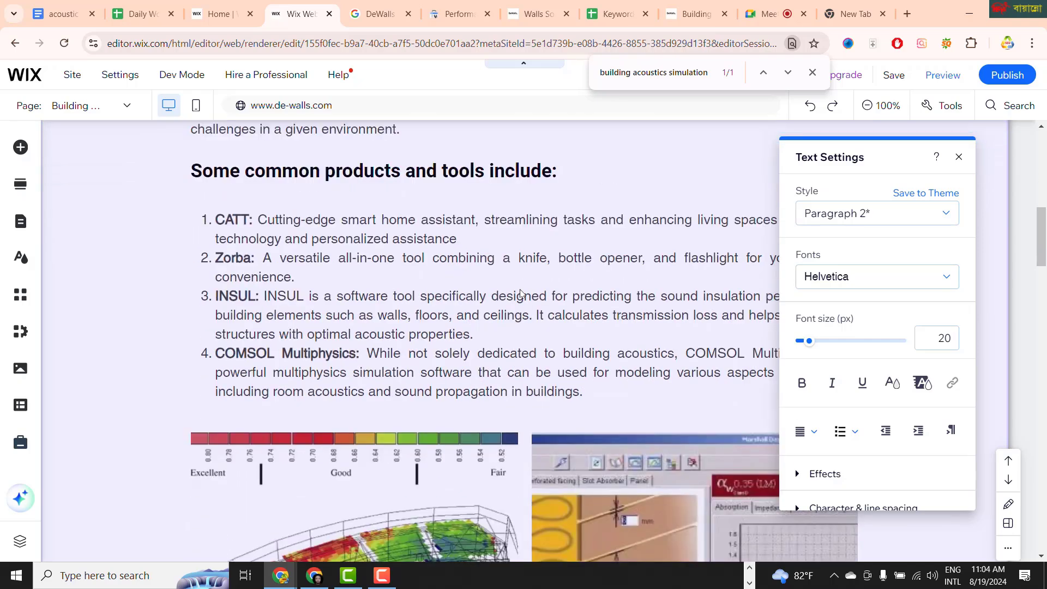
scroll(521, 294, down, 1)
scroll(520, 295, up, 6)
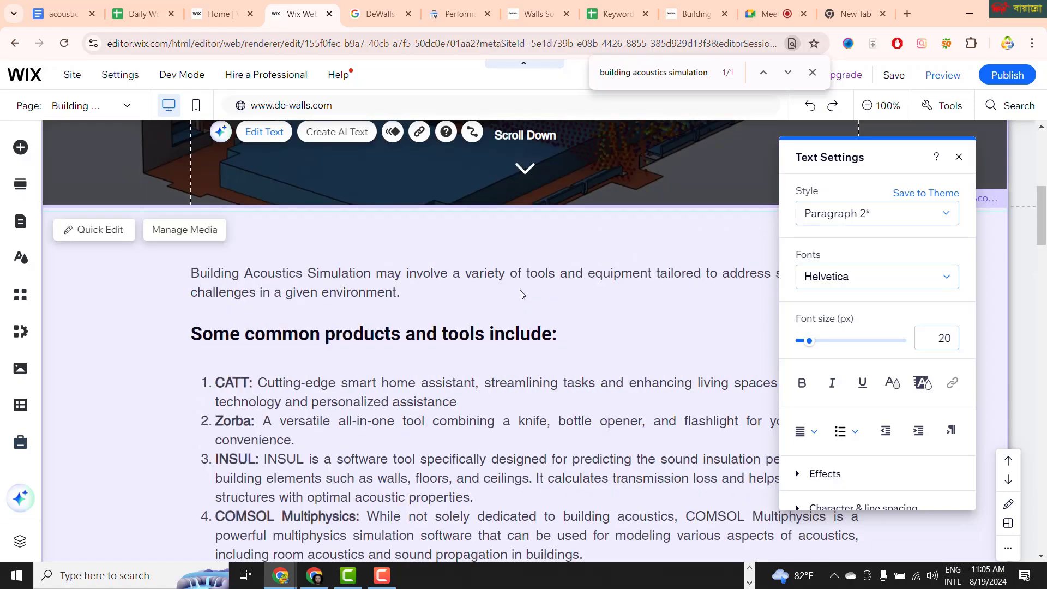
scroll(521, 294, down, 5)
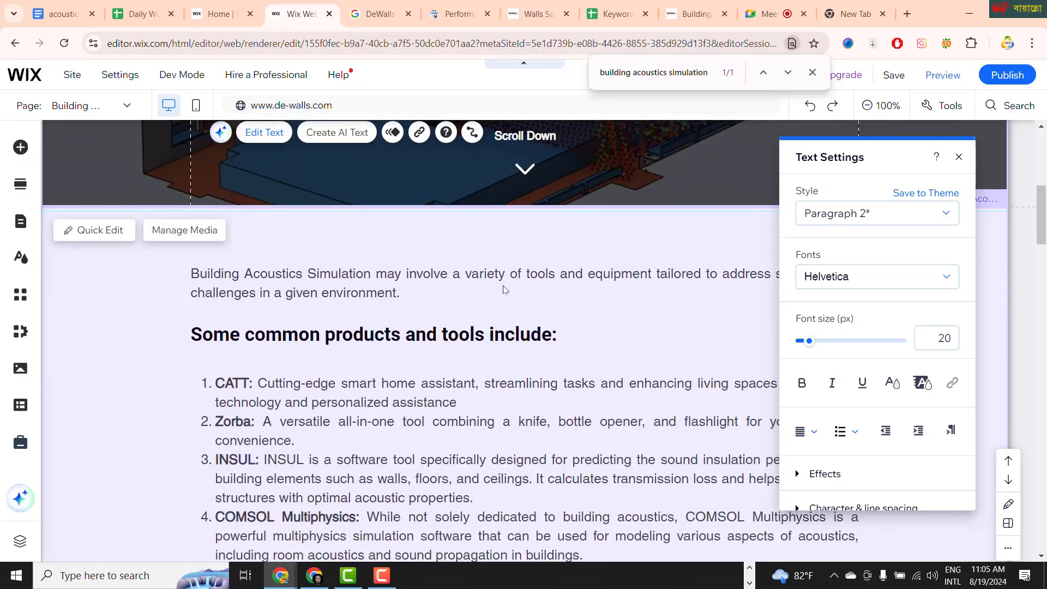
Step: Copy the whole text block containing the "Some common products and tools include:" list and replace the text in the Grammarly document with it
click(497, 276)
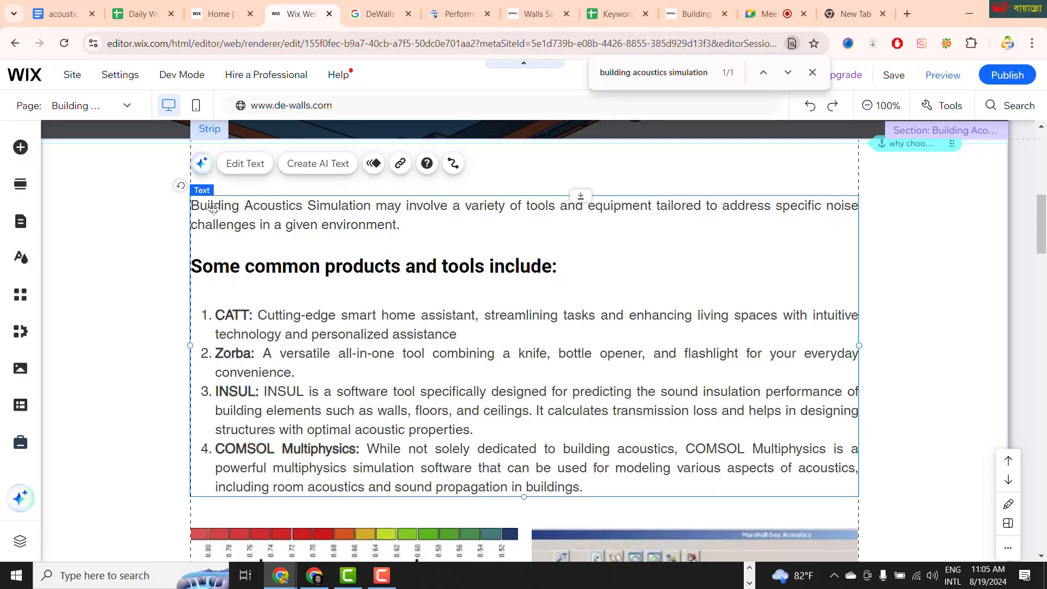
triple_click(214, 209)
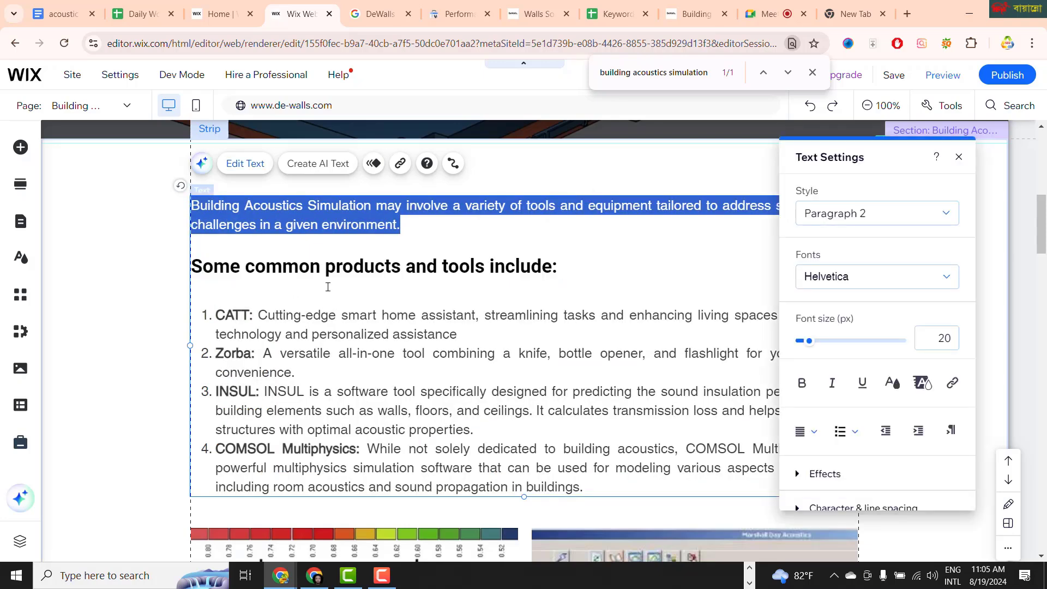
click(493, 242)
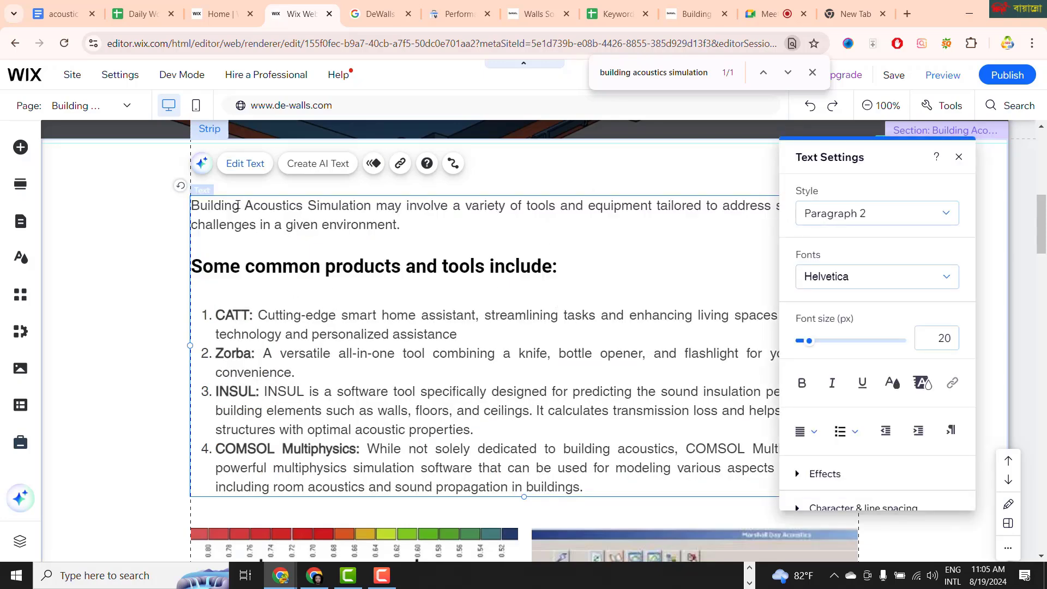
drag(195, 209, 647, 475)
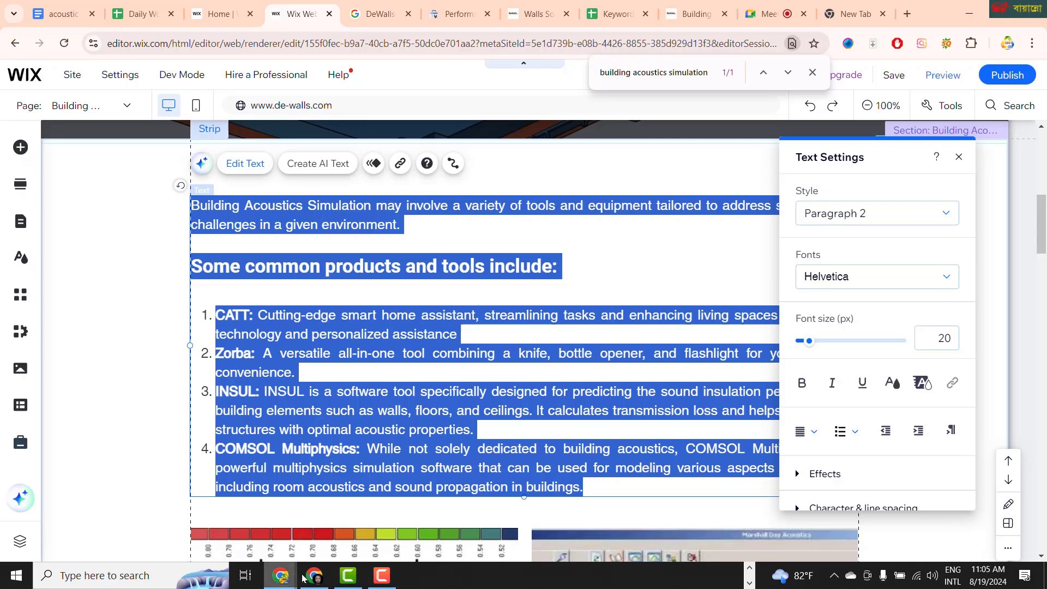
mouse_move(314, 576)
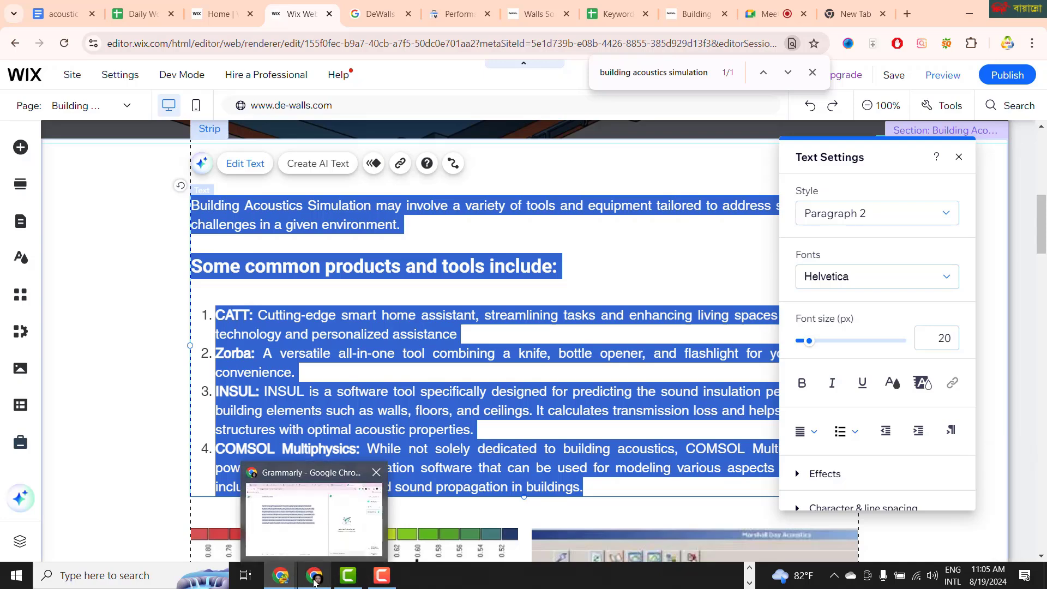
click(315, 582)
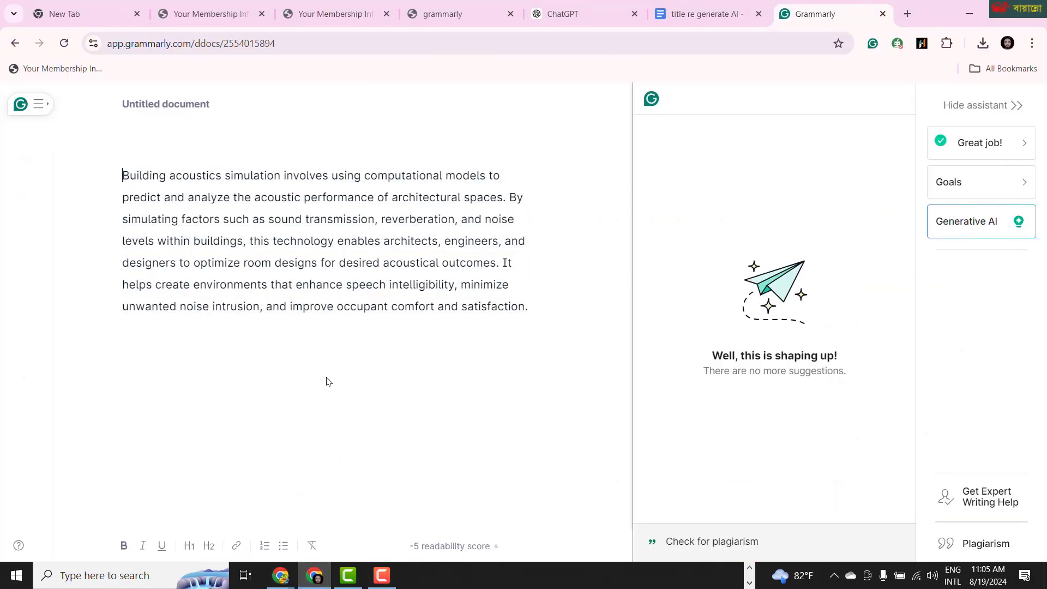
key(ctrl+a)
key(Delete)
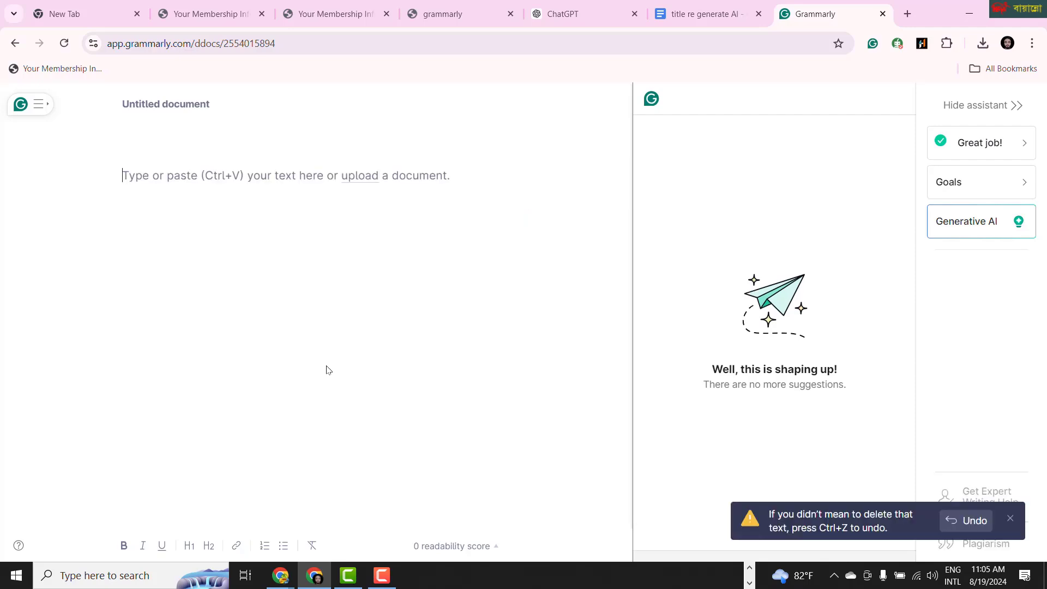
key(ctrl+v)
key(ctrl+z)
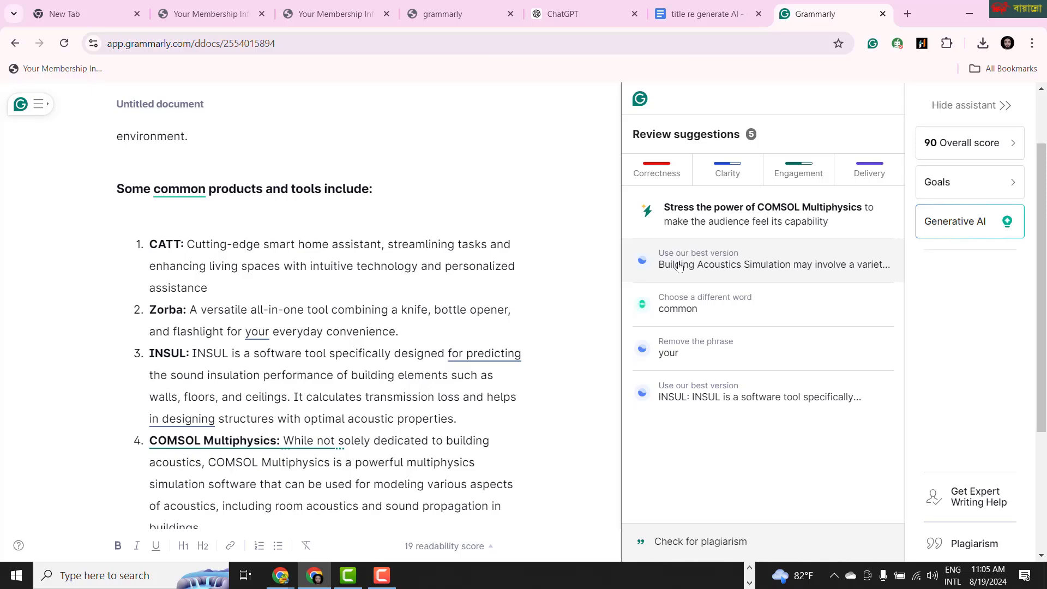
Step: Accept Grammarly's best version of the opening sentence and its suggestion to use "standard" for "common" in the heading
click(722, 262)
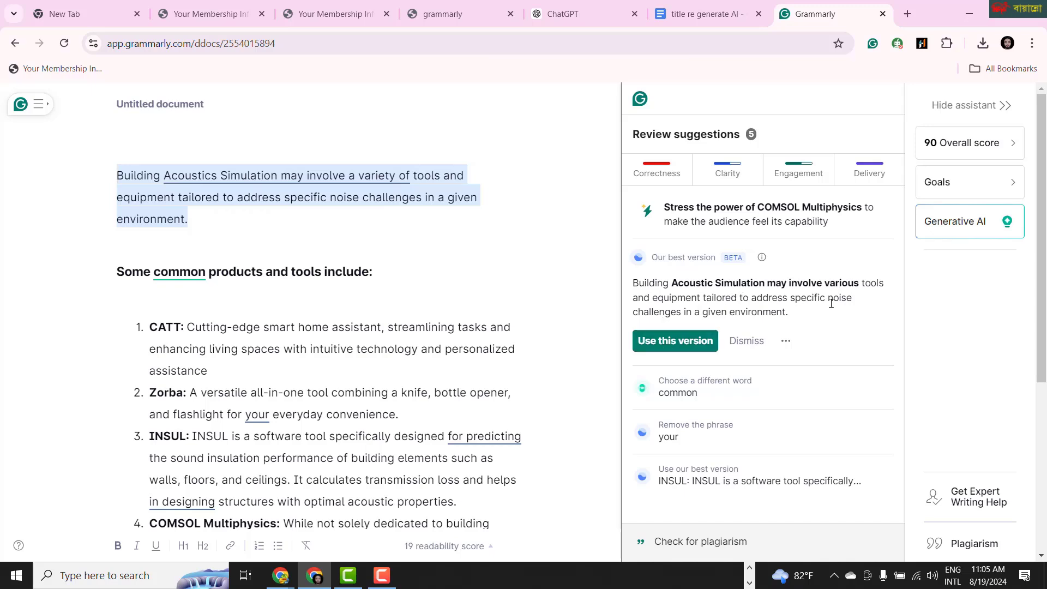
click(662, 341)
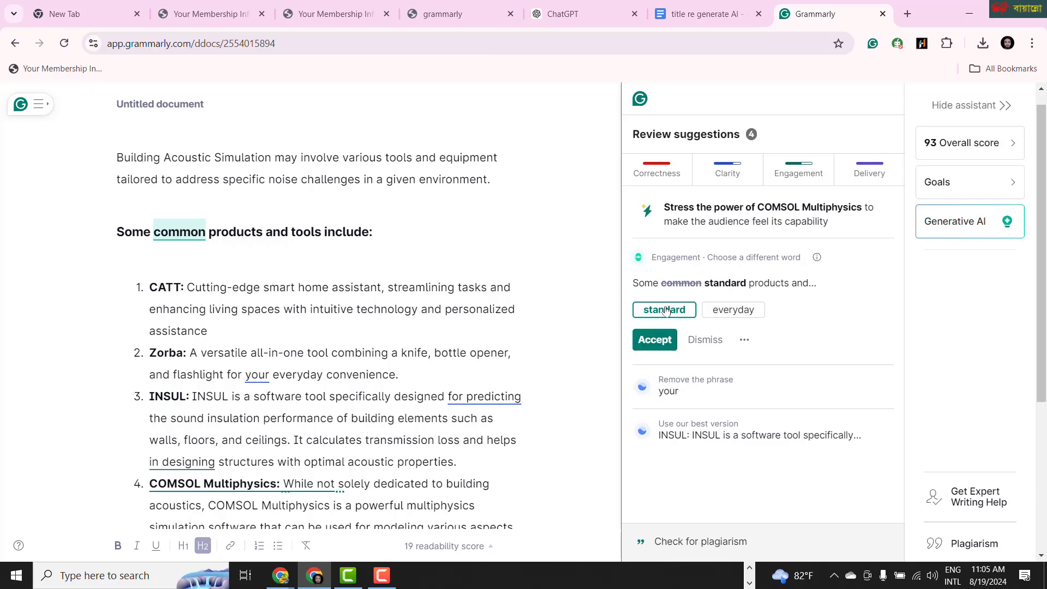
click(653, 342)
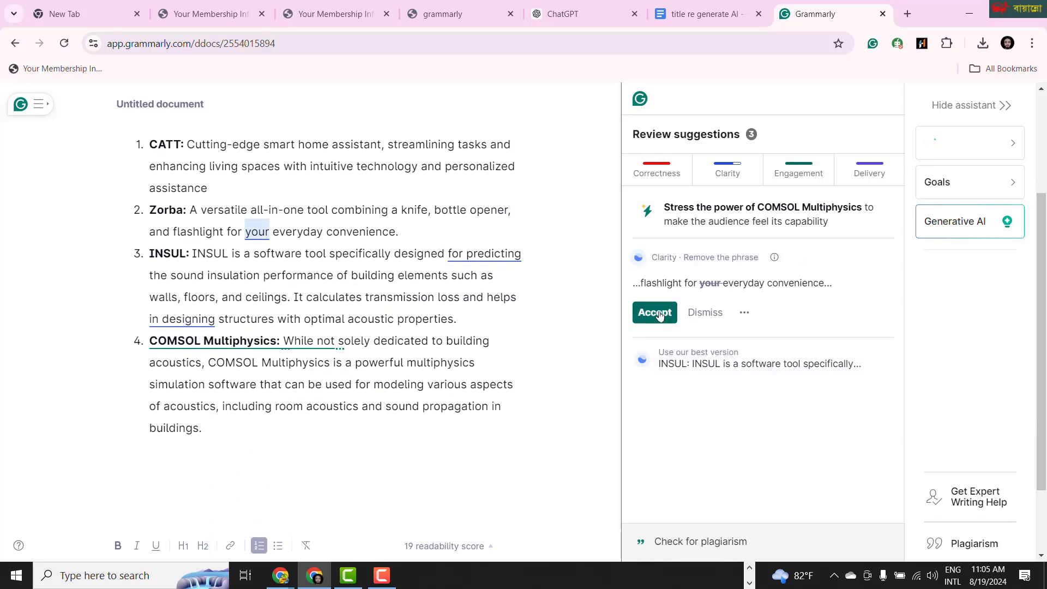
Step: Accept the Grammarly suggestions that remove "your" from the Zorba item and reword the INSUL and COMSOL Multiphysics items
click(655, 312)
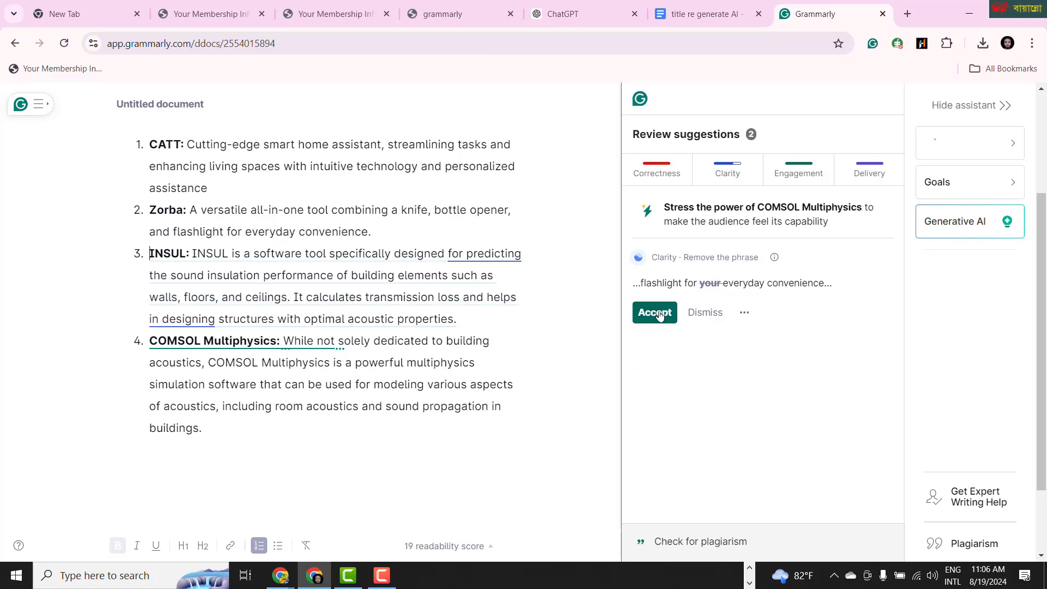
click(659, 371)
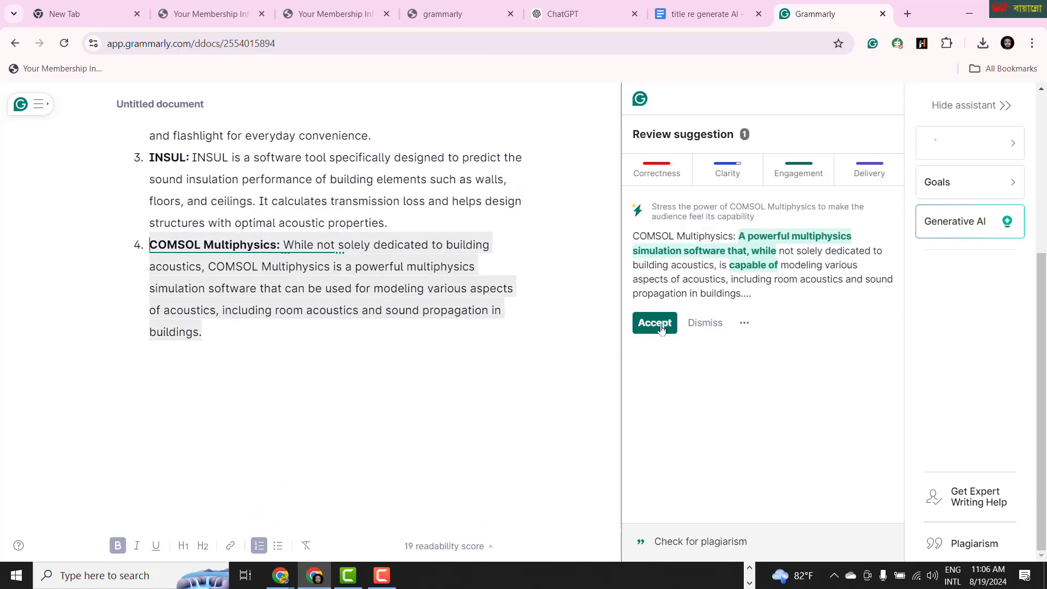
click(657, 325)
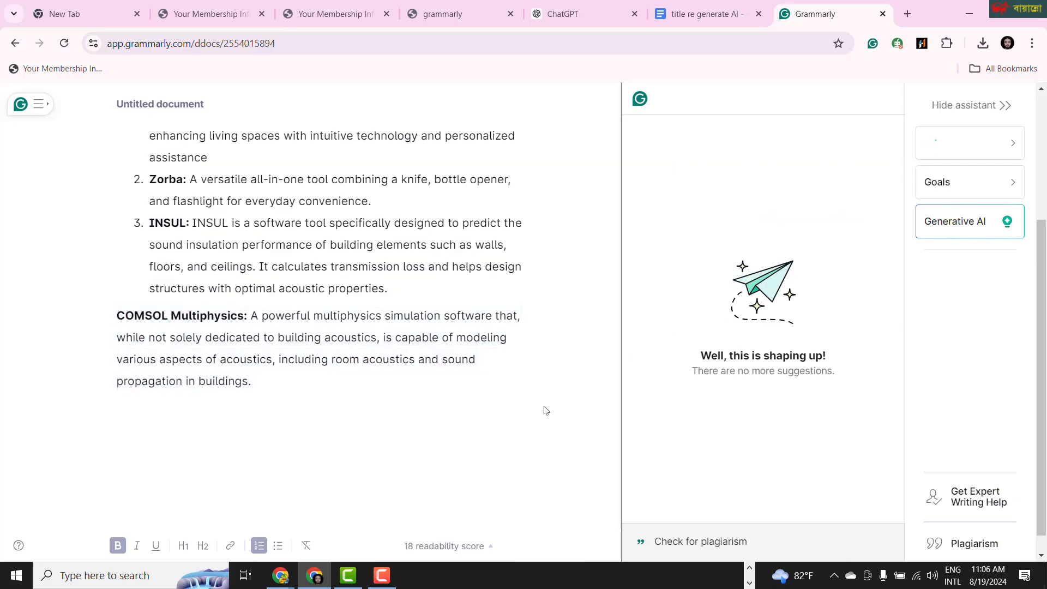
Step: Copy the entire corrected text from Grammarly and replace the selected products and tools text block in the Wix editor with it
scroll(546, 411, up, 3)
scroll(547, 410, down, 4)
scroll(546, 410, up, 1)
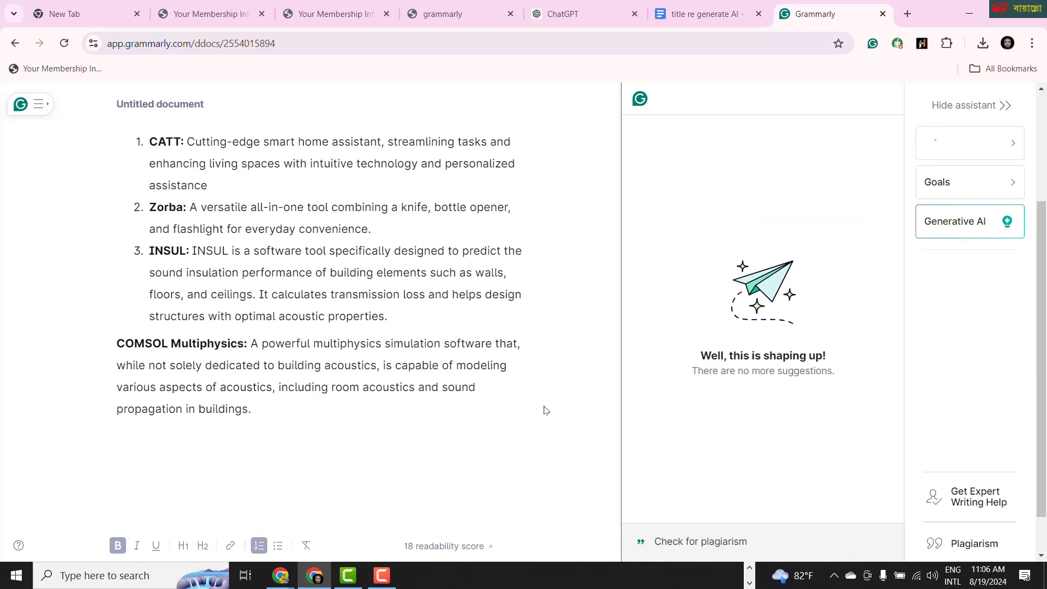
scroll(546, 410, up, 3)
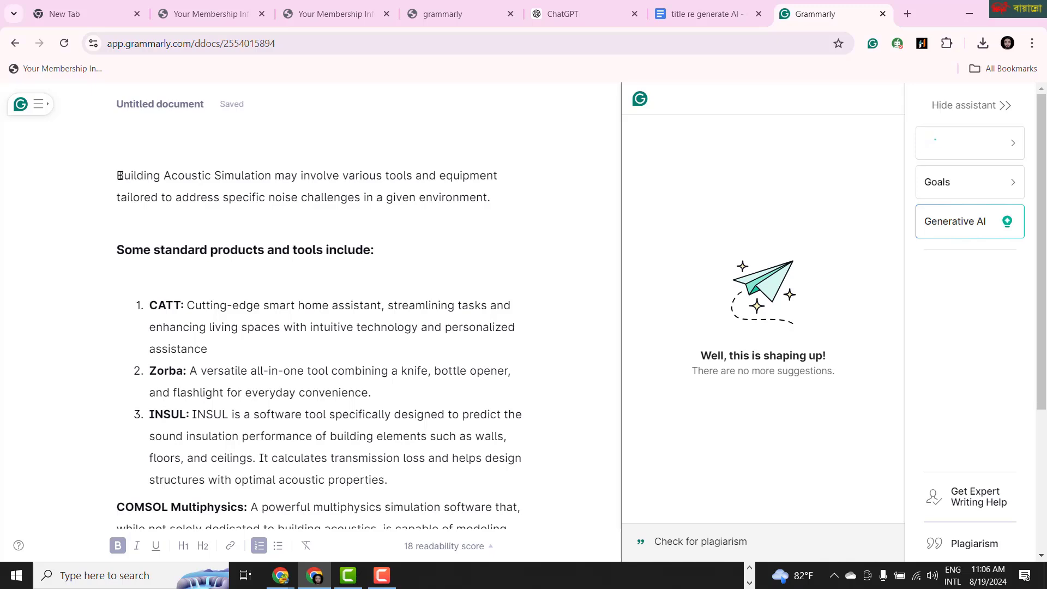
drag(120, 175, 497, 525)
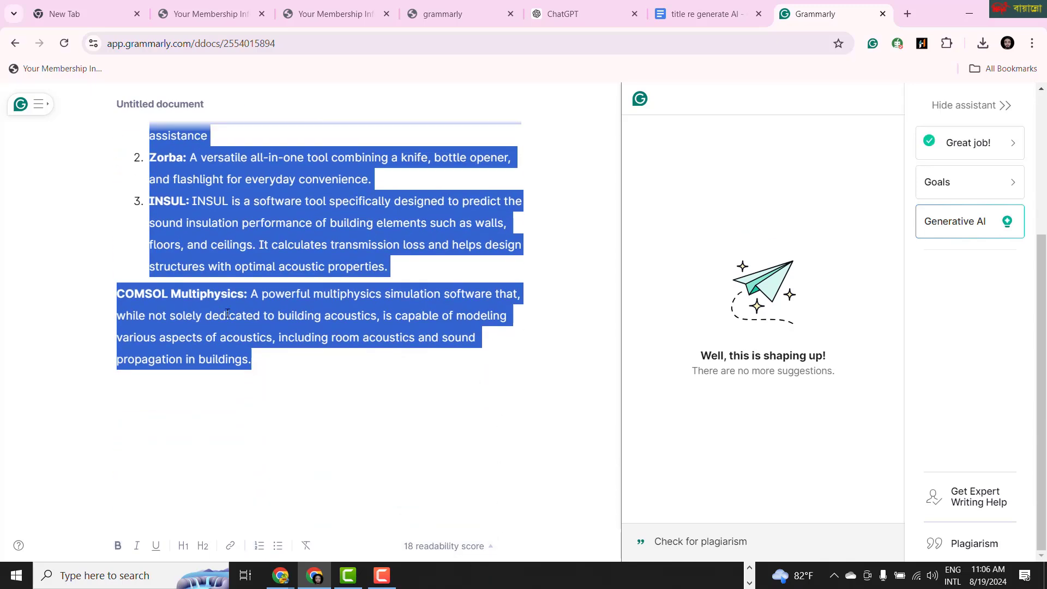
click(280, 575)
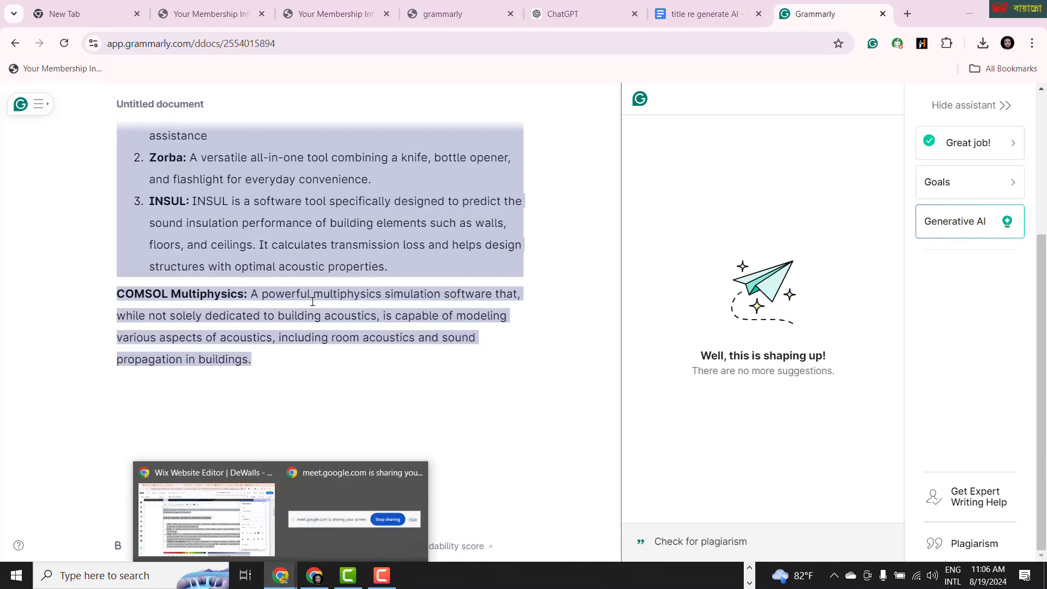
scroll(357, 261, up, 4)
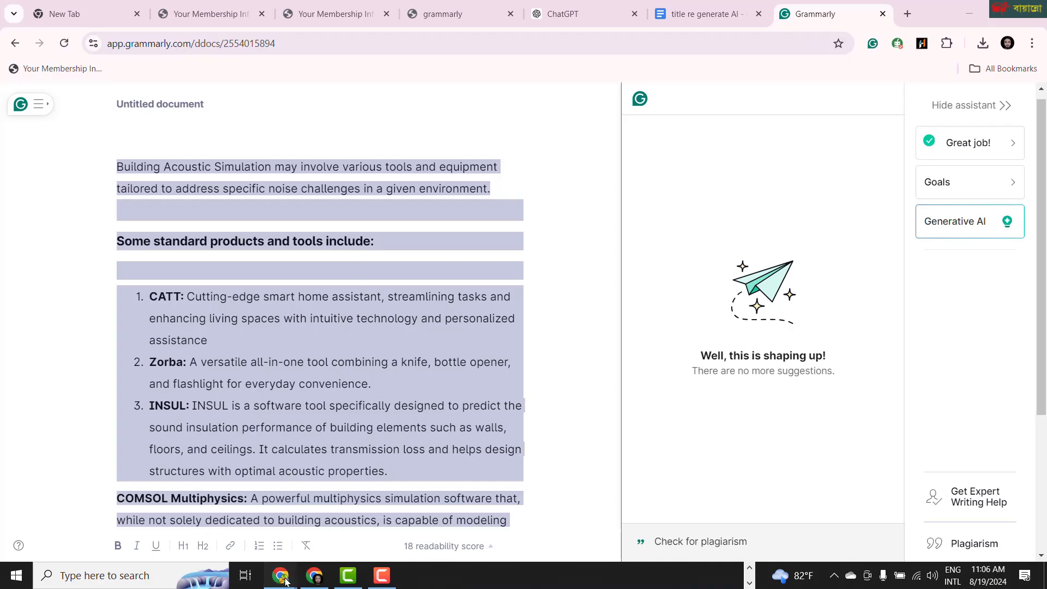
mouse_move(280, 574)
click(238, 521)
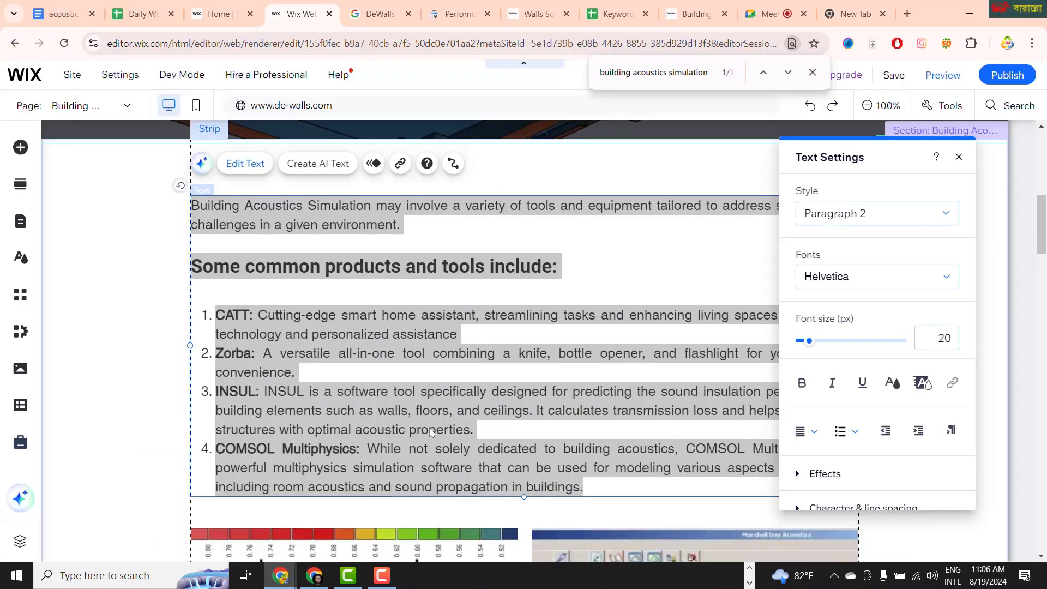
key(ctrl+v)
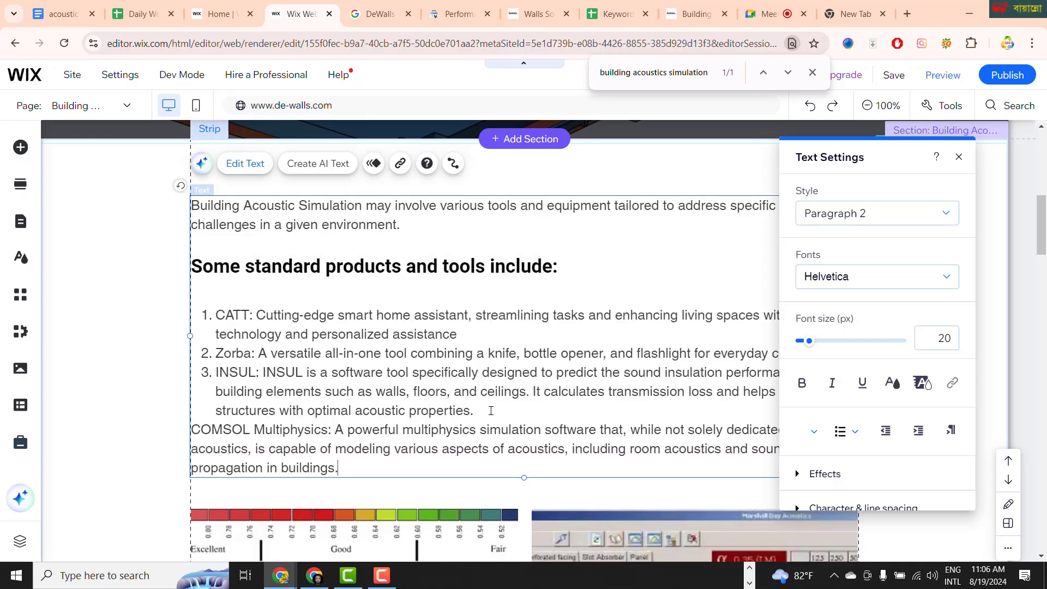
click(477, 411)
key(Return)
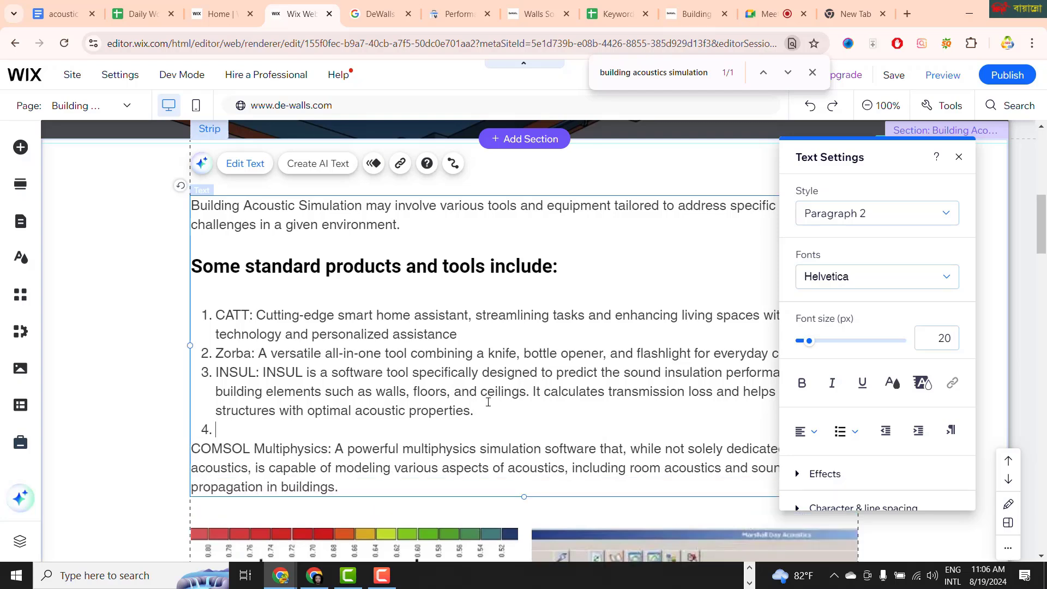
key(BackSpace)
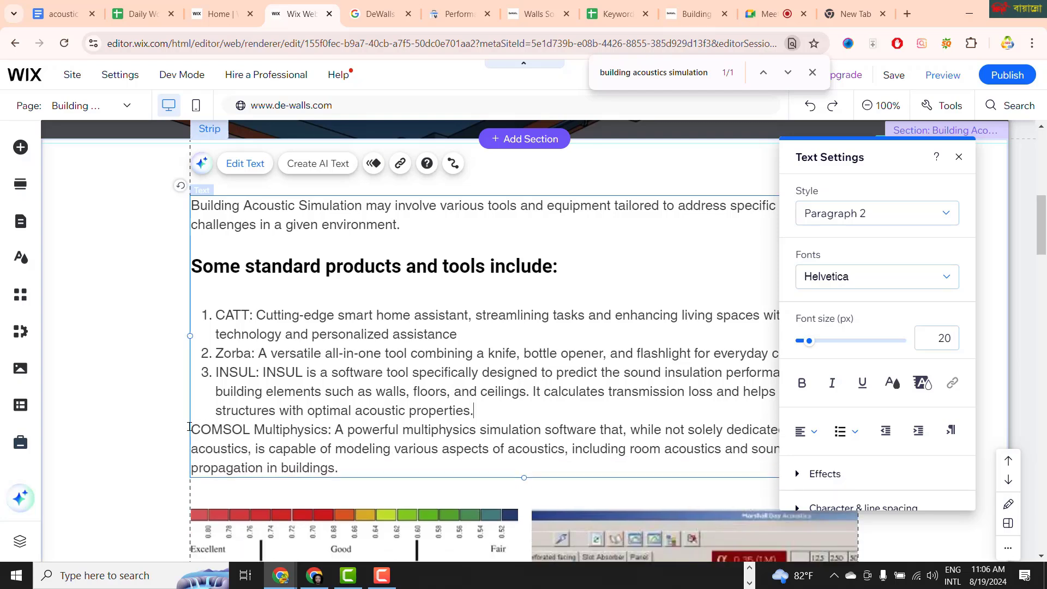
Step: Insert a blank line above the COMSOL Multiphysics paragraph and correct its flagged word "multiphysics" to "Multiphysics"
click(195, 429)
key(Return)
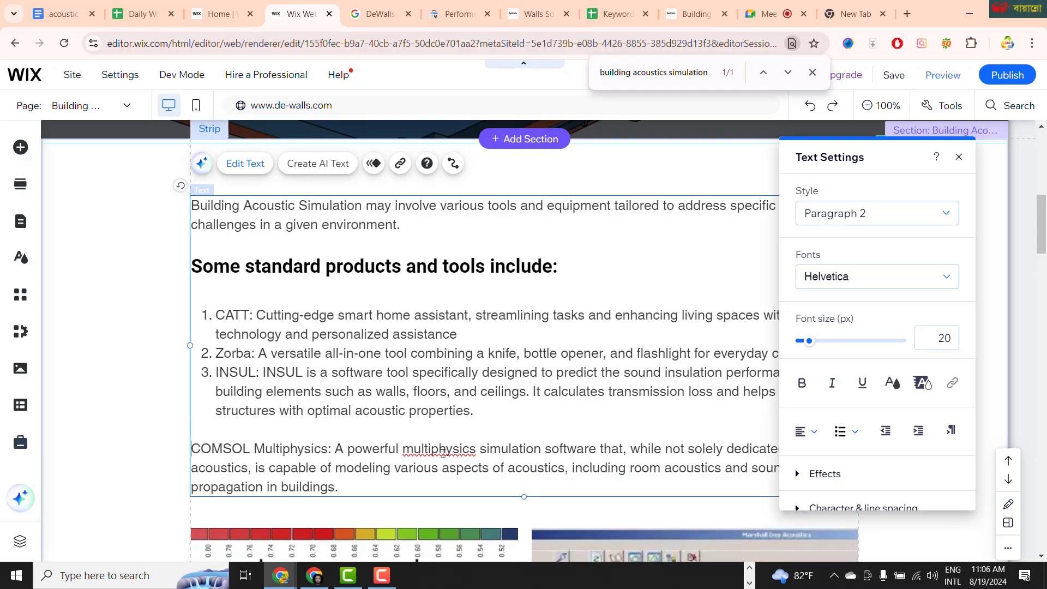
right_click(441, 448)
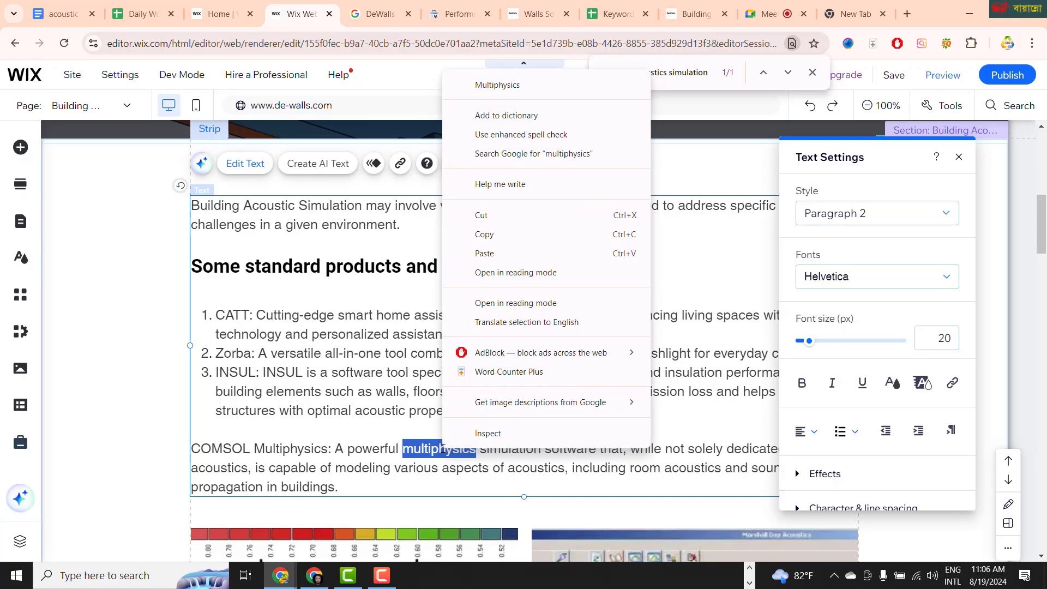
click(538, 87)
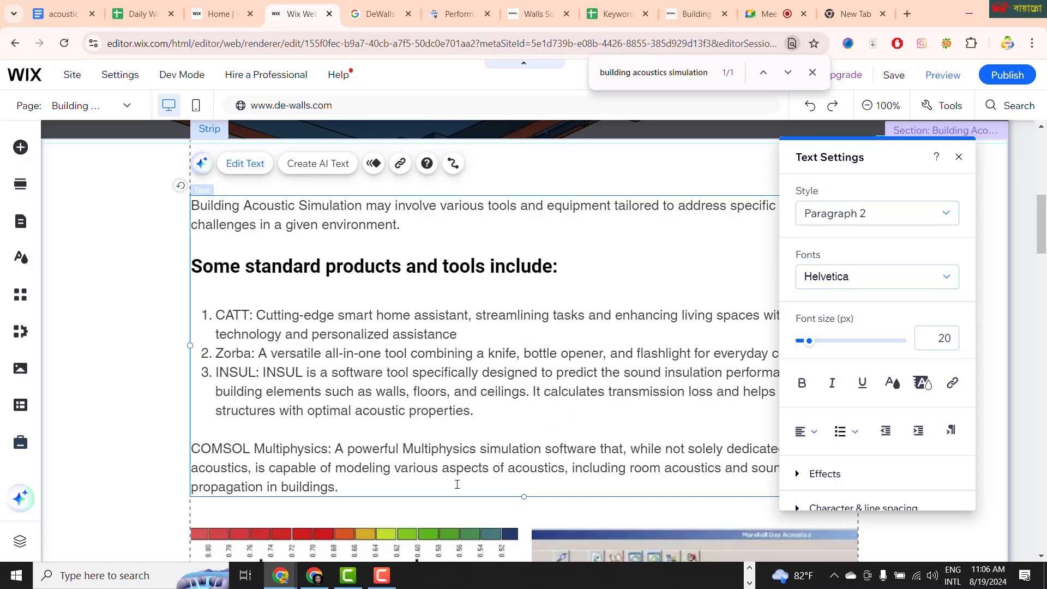
Step: Look over the revised products and tools section, publish the site, and dismiss the publishing confirmation
scroll(468, 412, up, 3)
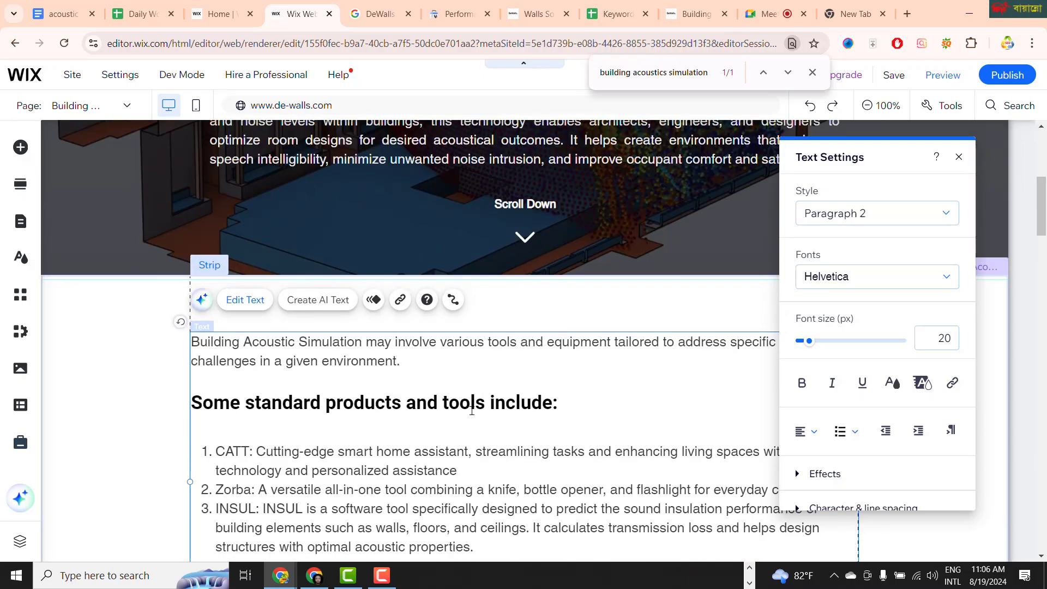
scroll(471, 410, down, 3)
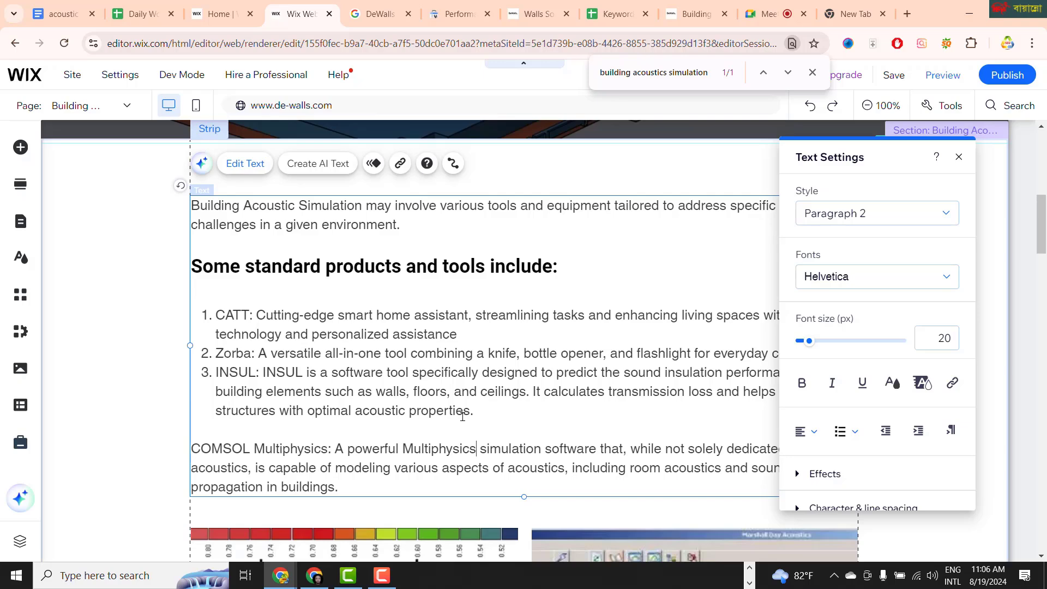
scroll(533, 391, down, 1)
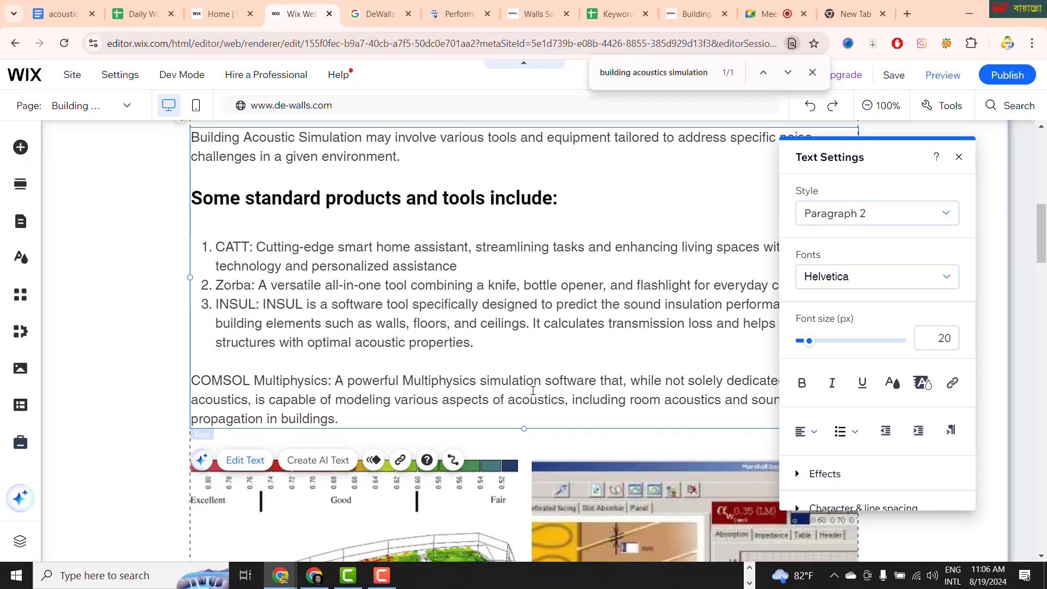
scroll(533, 391, down, 1)
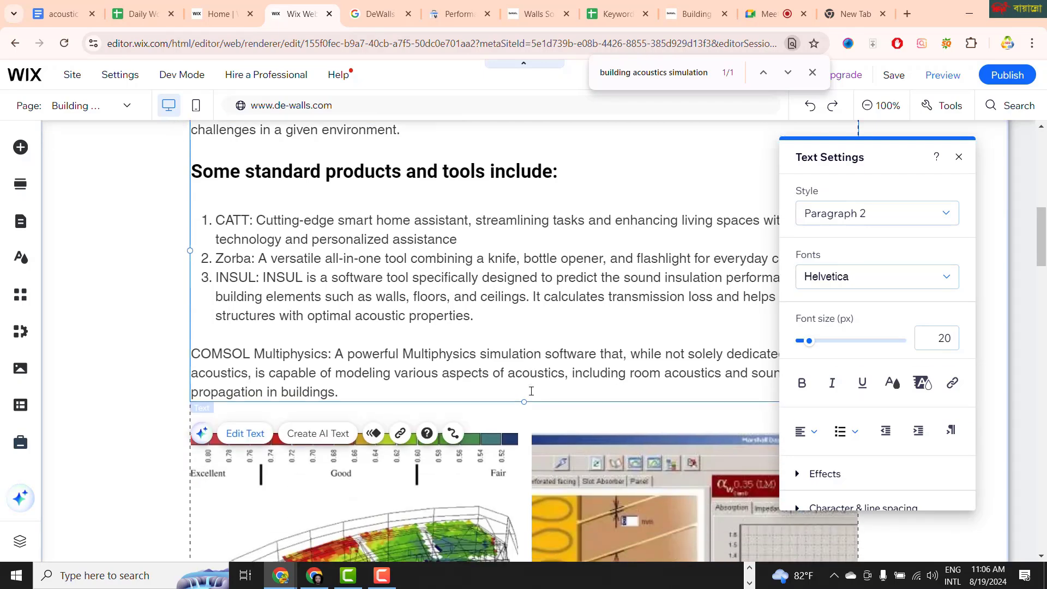
scroll(532, 391, down, 1)
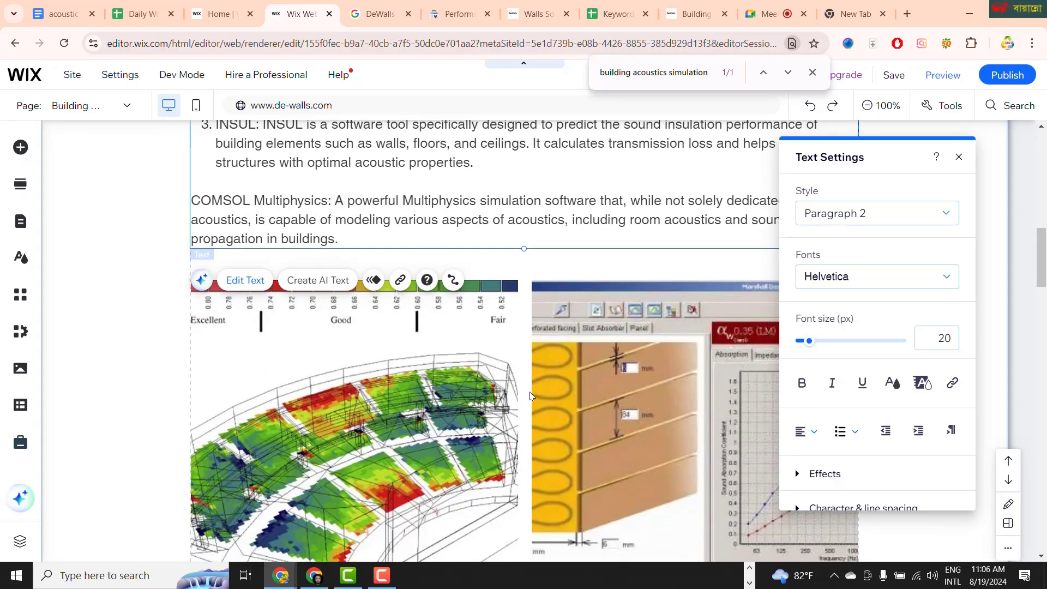
scroll(531, 391, down, 1)
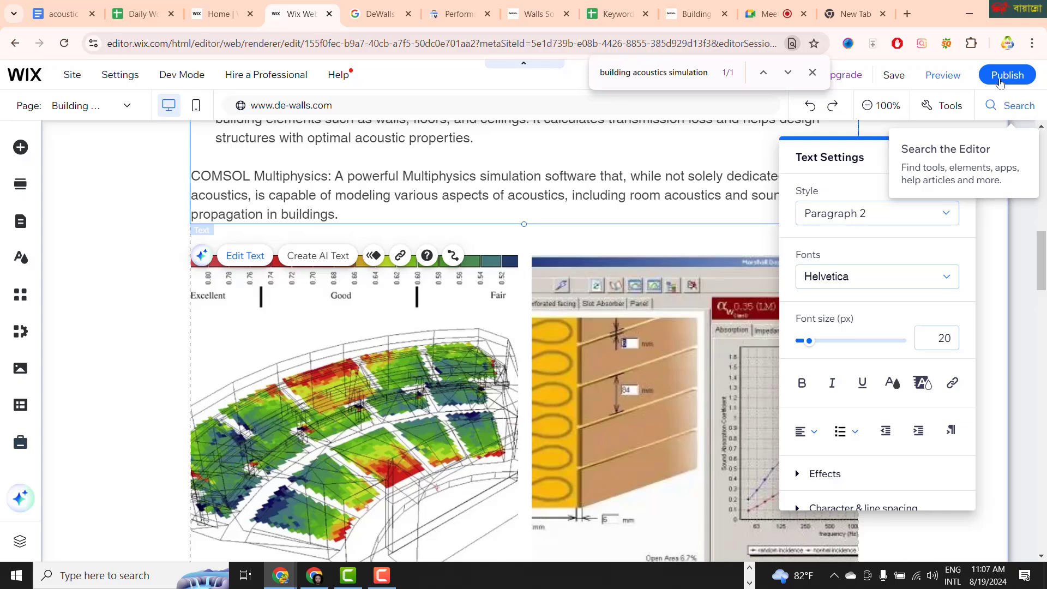
click(999, 76)
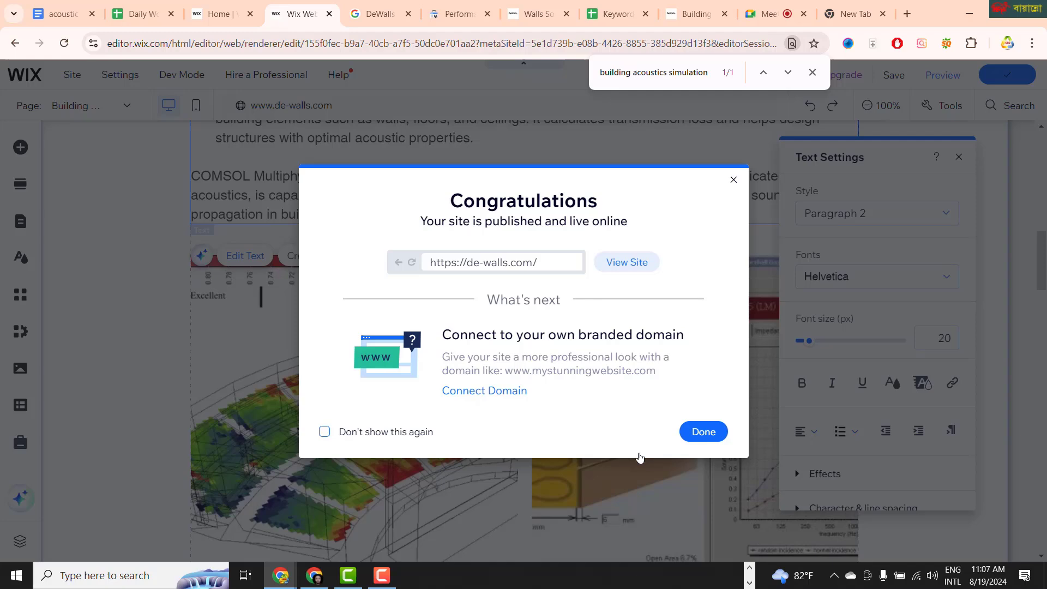
click(703, 431)
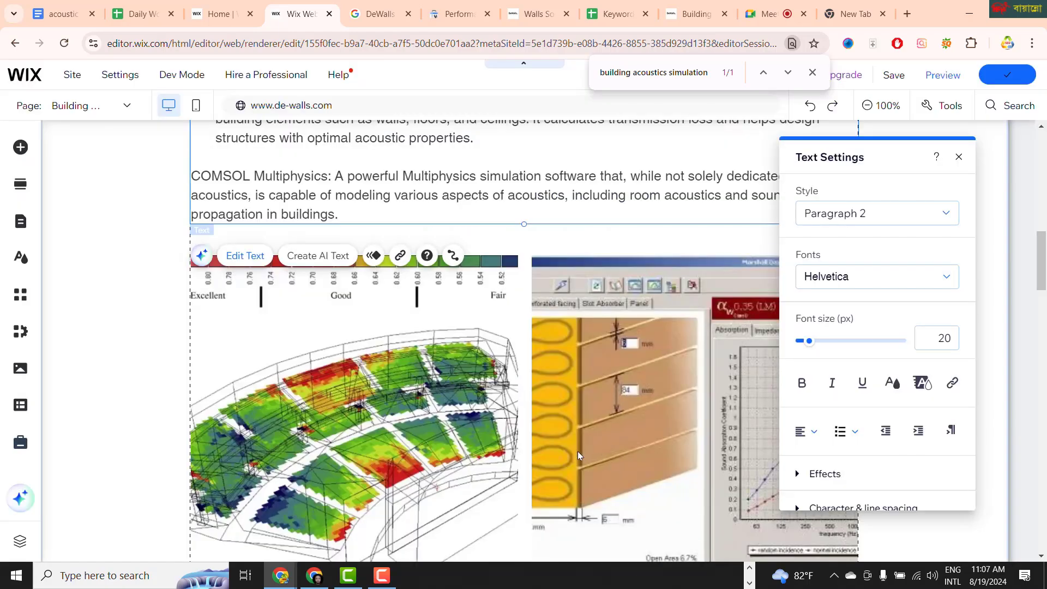
scroll(577, 449, down, 3)
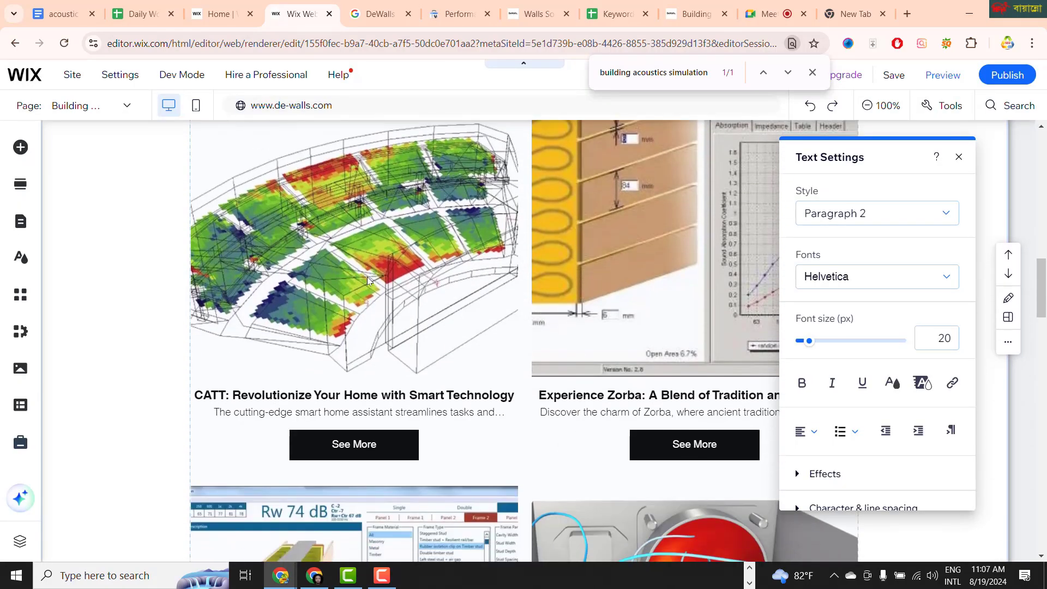
Step: Open the media organizer of the products gallery and review the CATT image's title, description and alt text
click(373, 269)
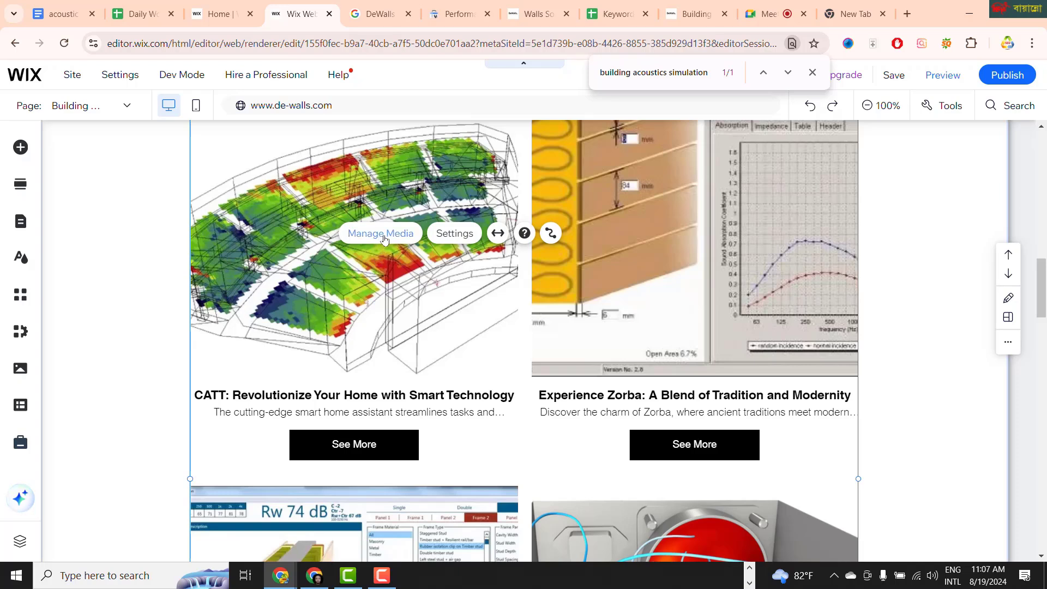
click(385, 241)
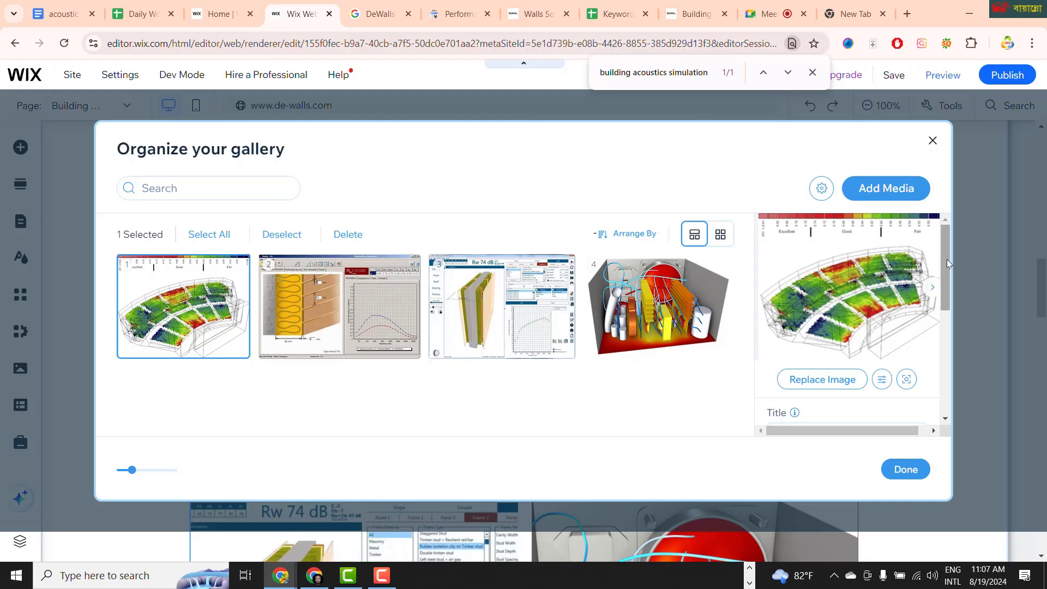
drag(947, 260, 950, 366)
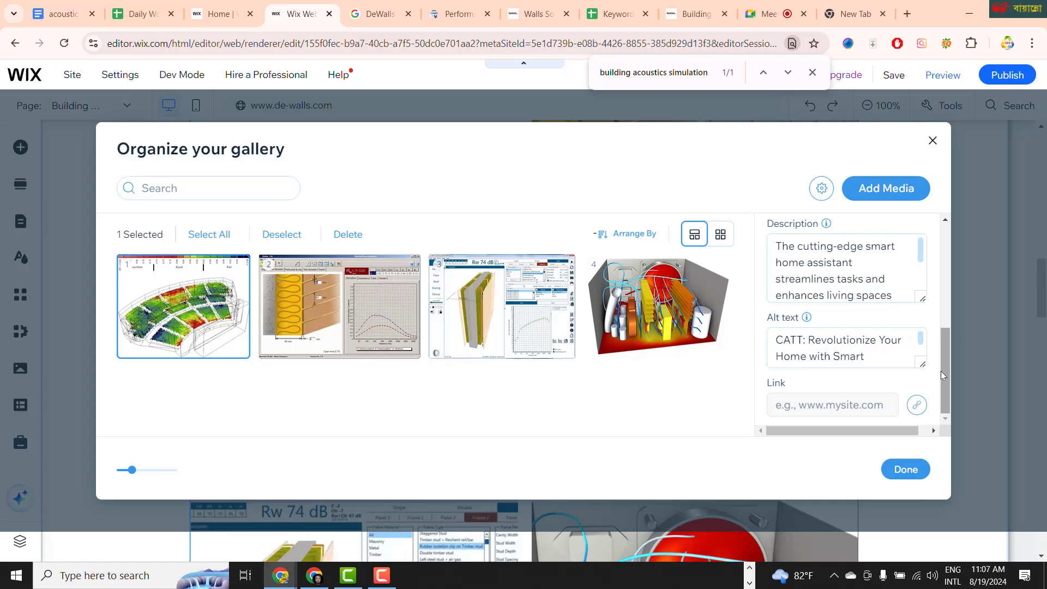
drag(942, 355, 935, 437)
drag(946, 346, 948, 306)
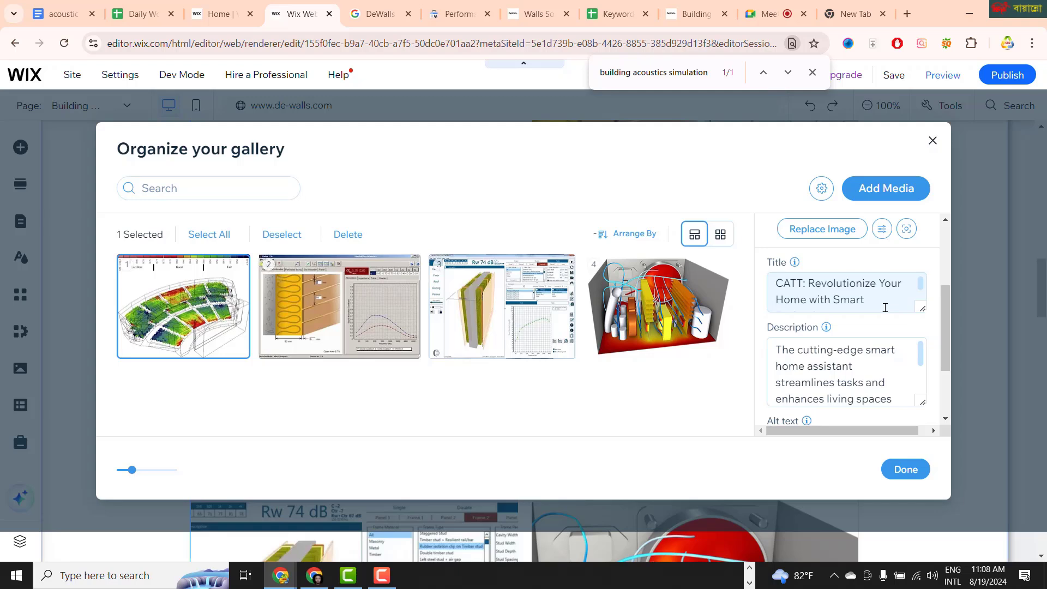
scroll(885, 308, down, 3)
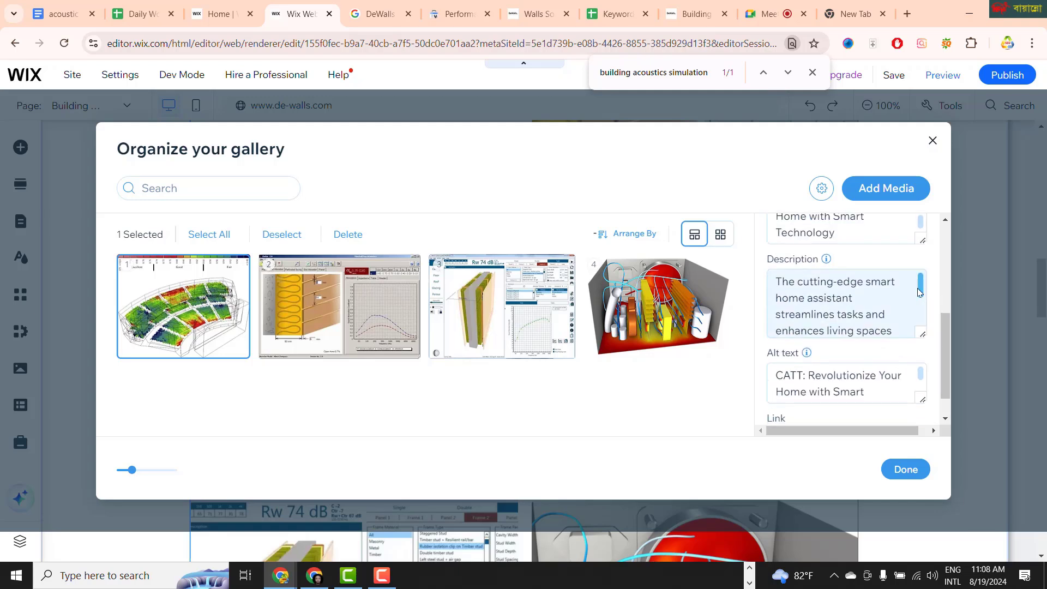
click(925, 294)
scroll(872, 303, down, 2)
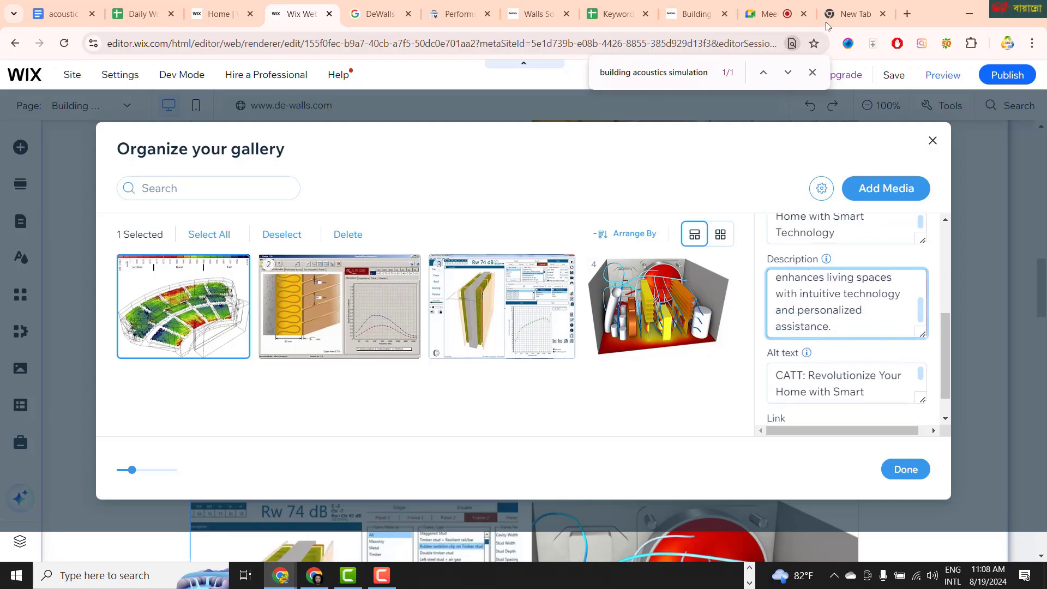
Step: Switch to the published Building Acoustics Simulation page and look over its CATT and Zorba gallery items
click(693, 17)
scroll(682, 234, down, 8)
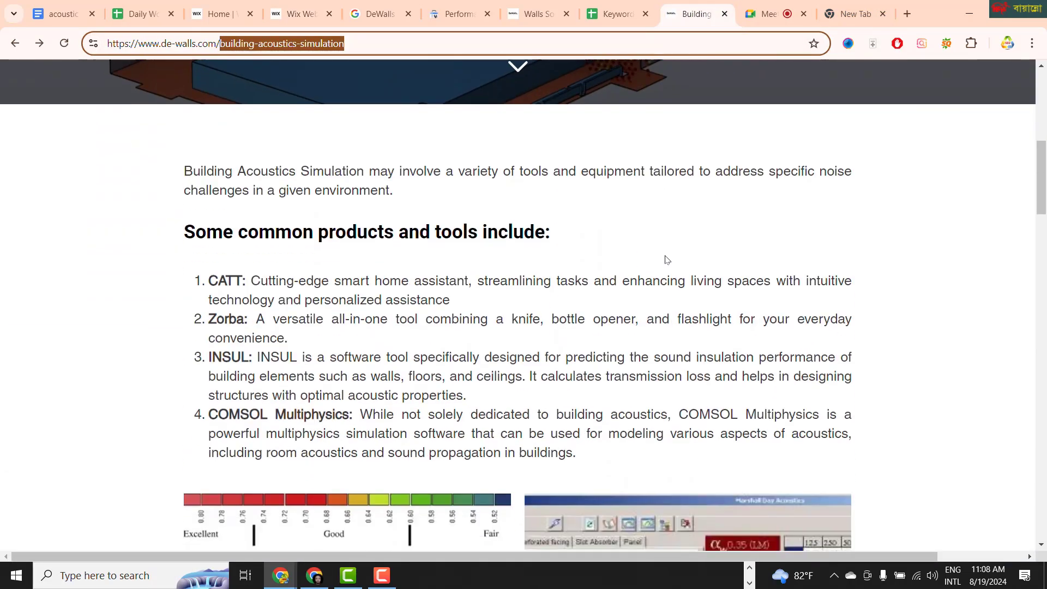
scroll(666, 260, down, 8)
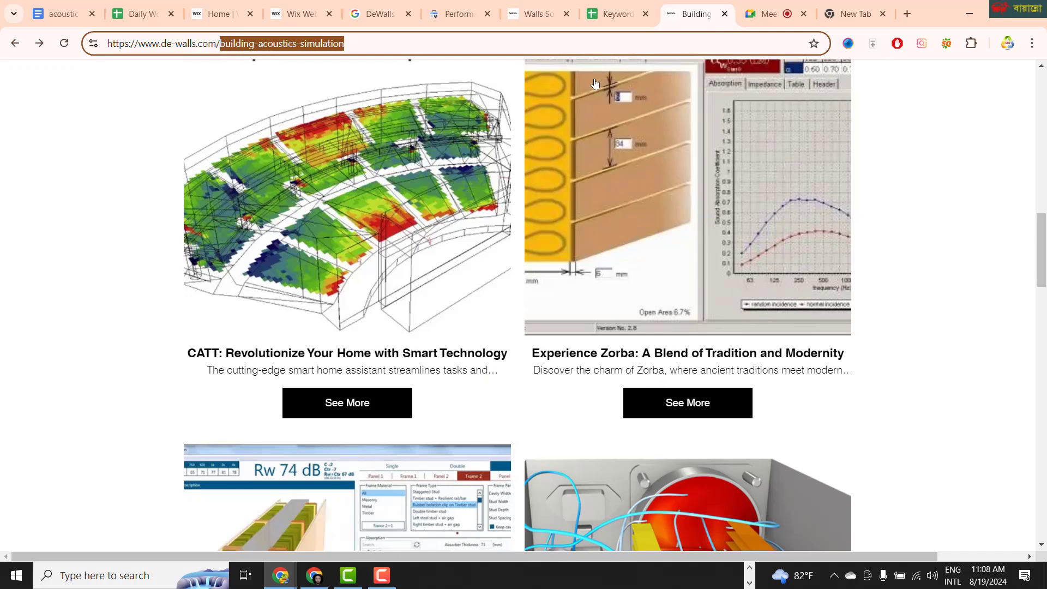
Step: Return to the Wix gallery organizer, reread the CATT description, and copy "CATT: Revolutionize Your Home with Smart" from the image's title
click(298, 13)
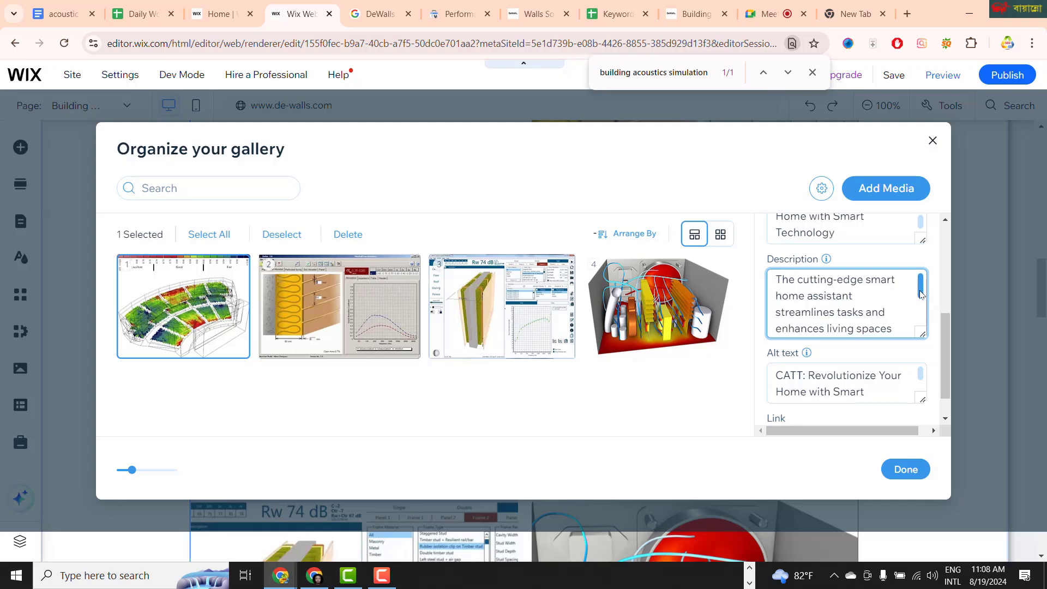
scroll(921, 301, down, 1)
scroll(920, 301, down, 3)
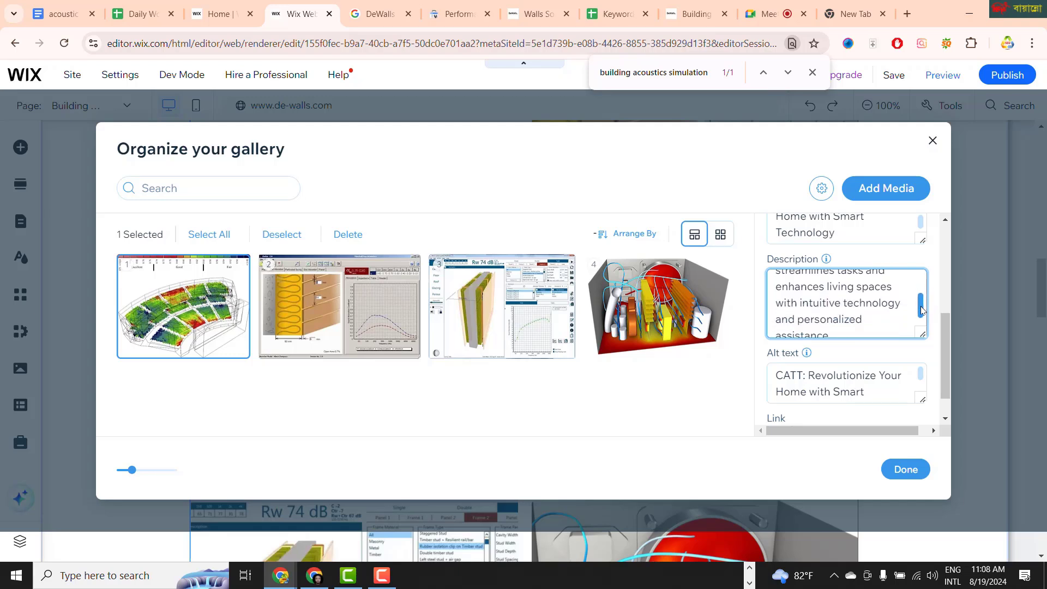
drag(922, 312, 922, 289)
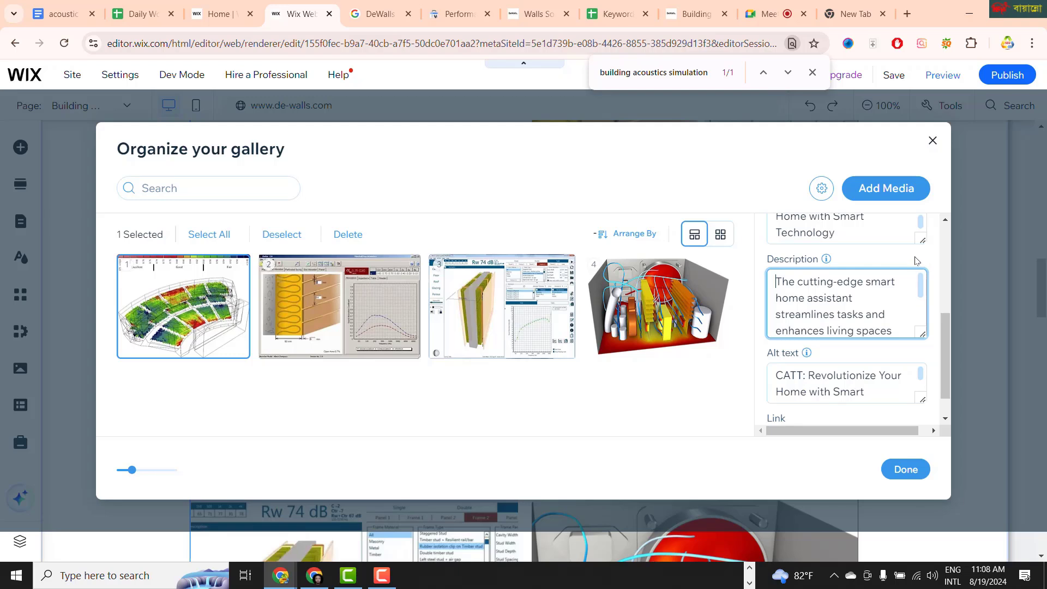
drag(920, 222, 920, 211)
scroll(830, 398, up, 3)
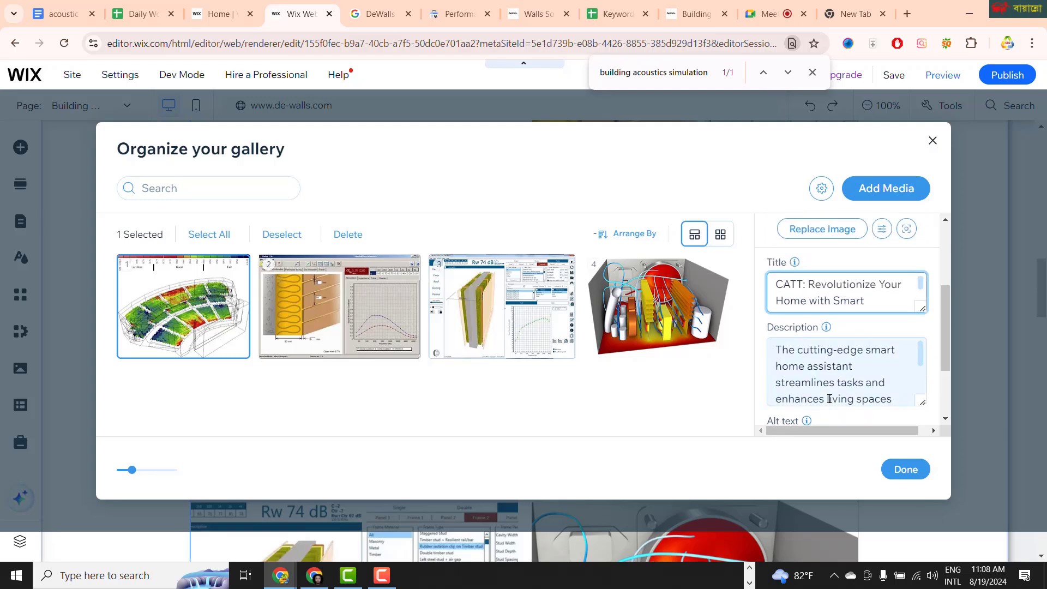
scroll(831, 399, down, 2)
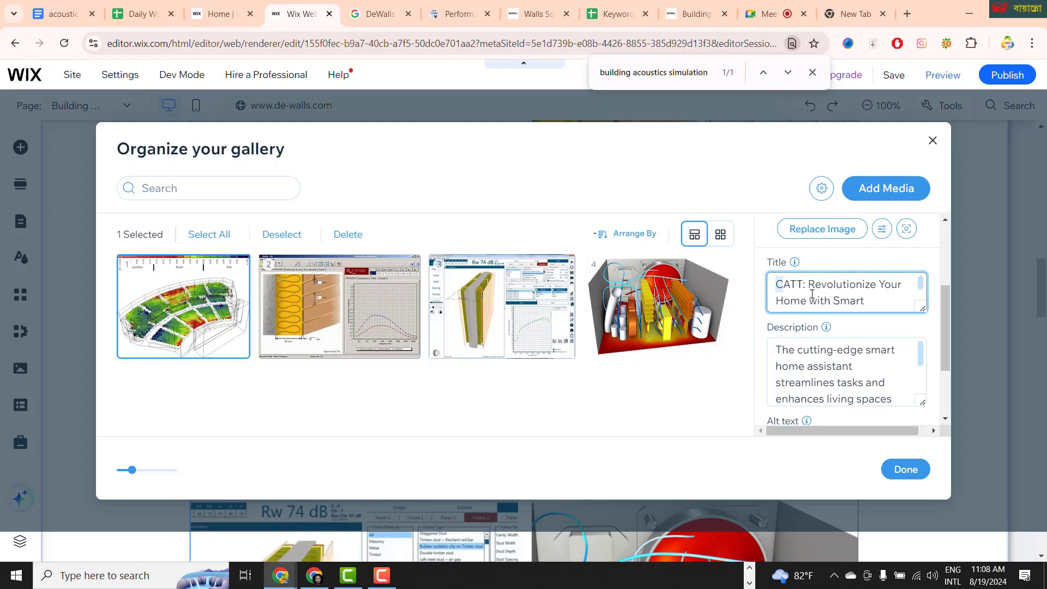
drag(773, 288, 870, 298)
key(ctrl+c)
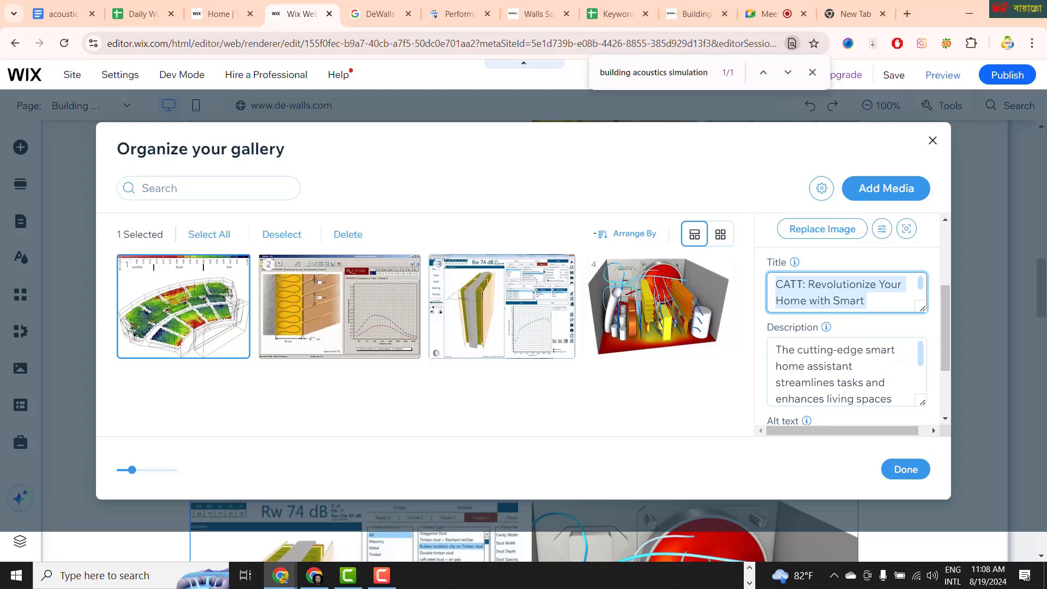
Step: Switch to the Google Docs prompt document and replace the title in its title-regeneration prompt with "CATT: Revolutionize Your Home with Smart"
click(326, 575)
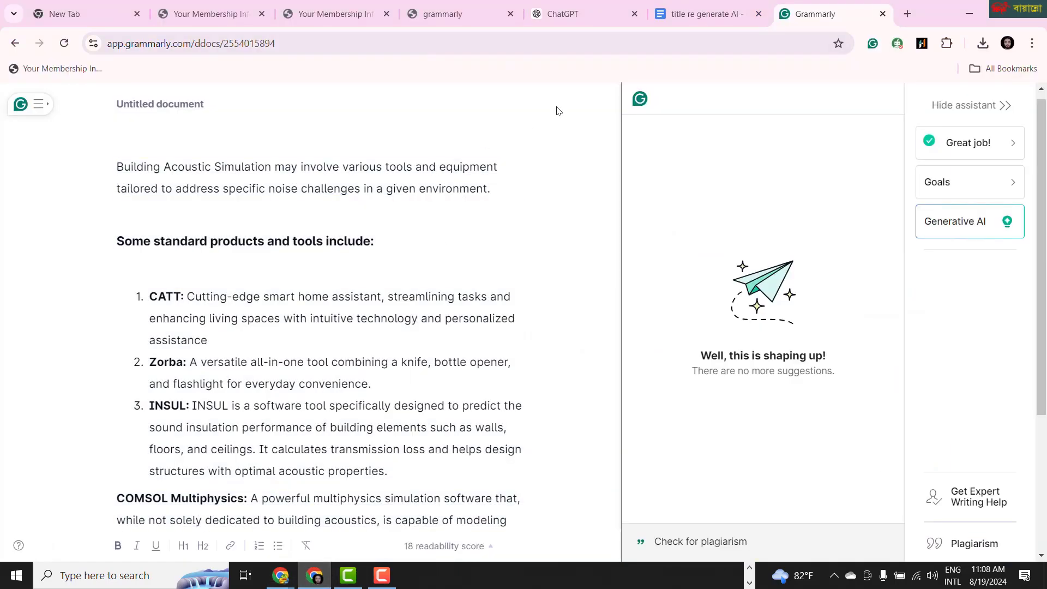
click(573, 10)
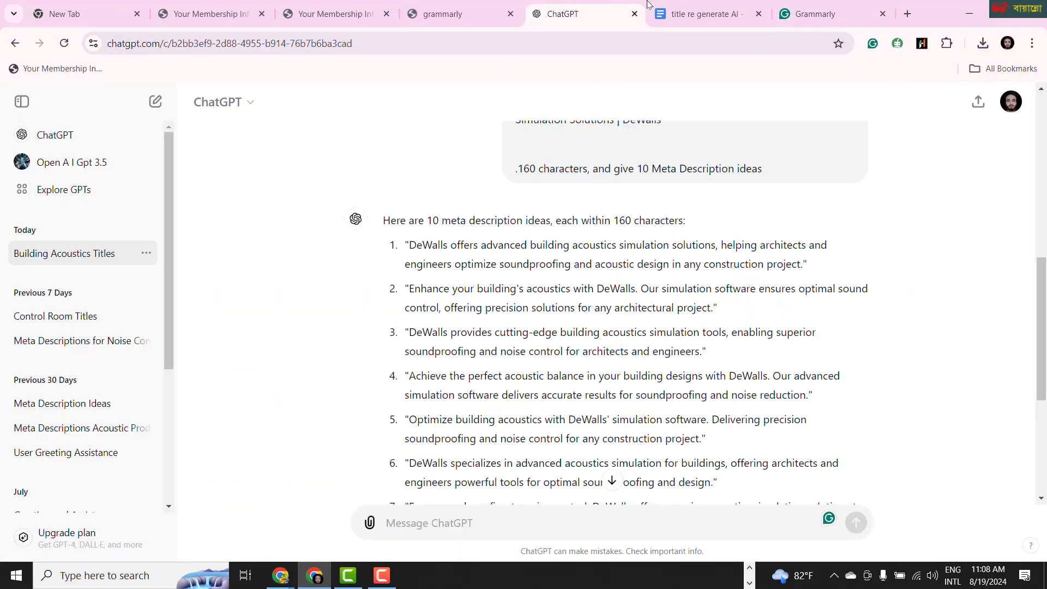
click(721, 11)
click(534, 275)
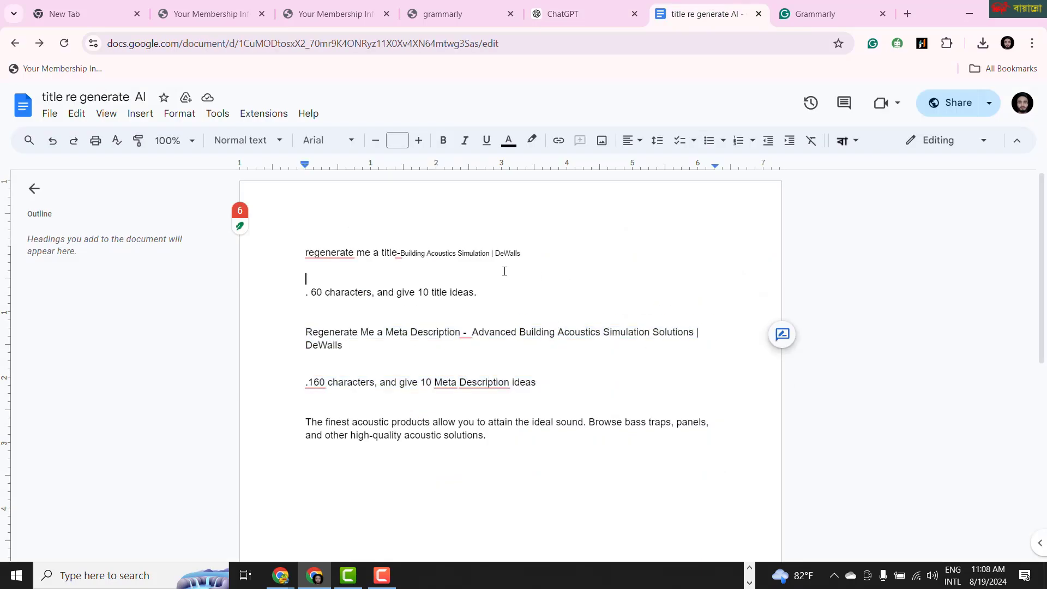
mouse_move(423, 251)
drag(400, 253, 526, 253)
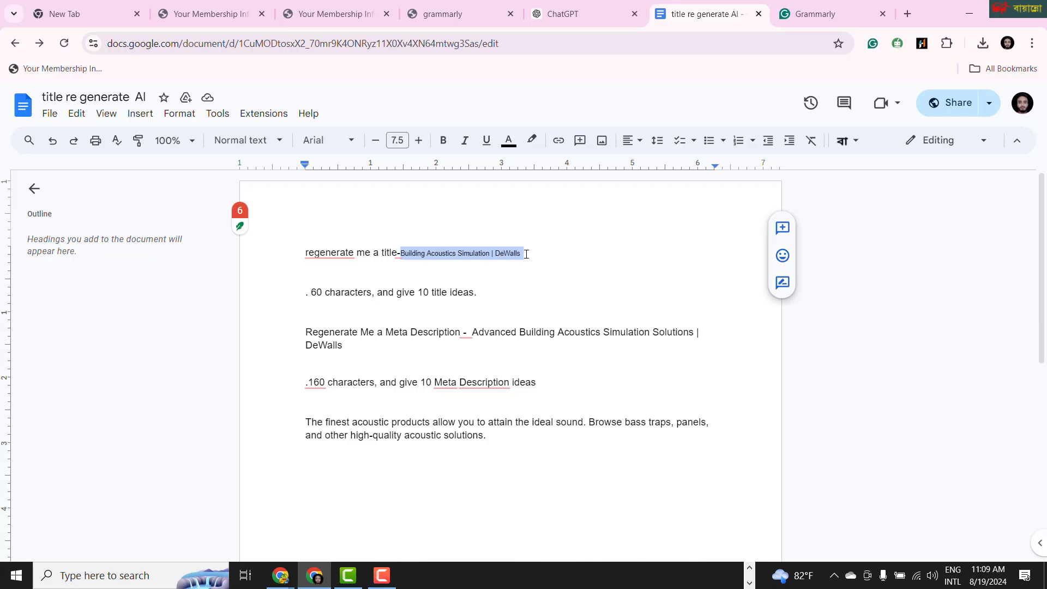
key(ctrl+v)
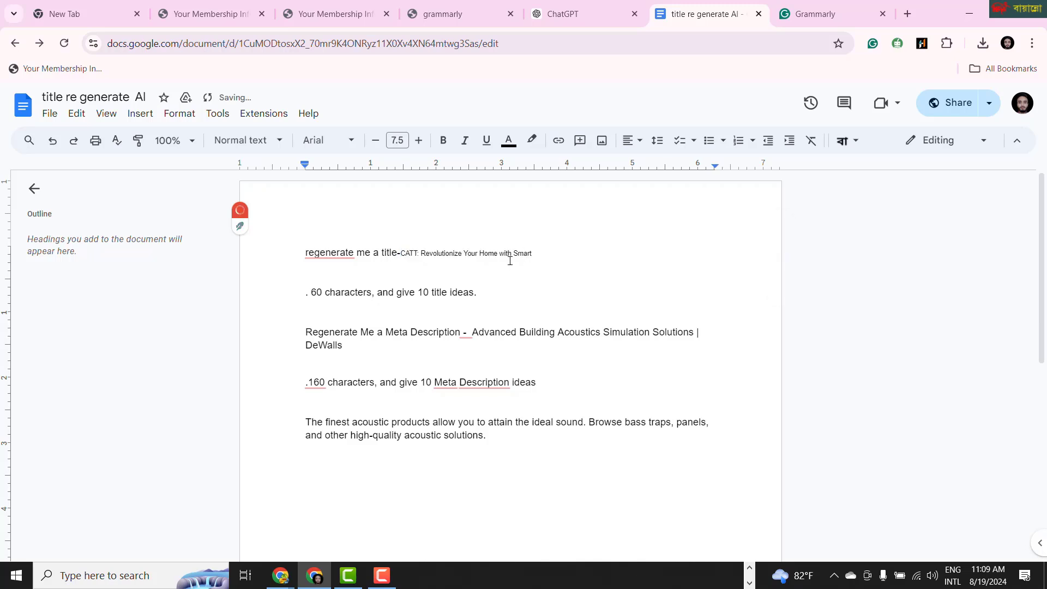
Step: Copy the title prompt requesting 10 ideas of 60 characters and submit it in the ChatGPT conversation
click(305, 254)
click(334, 295)
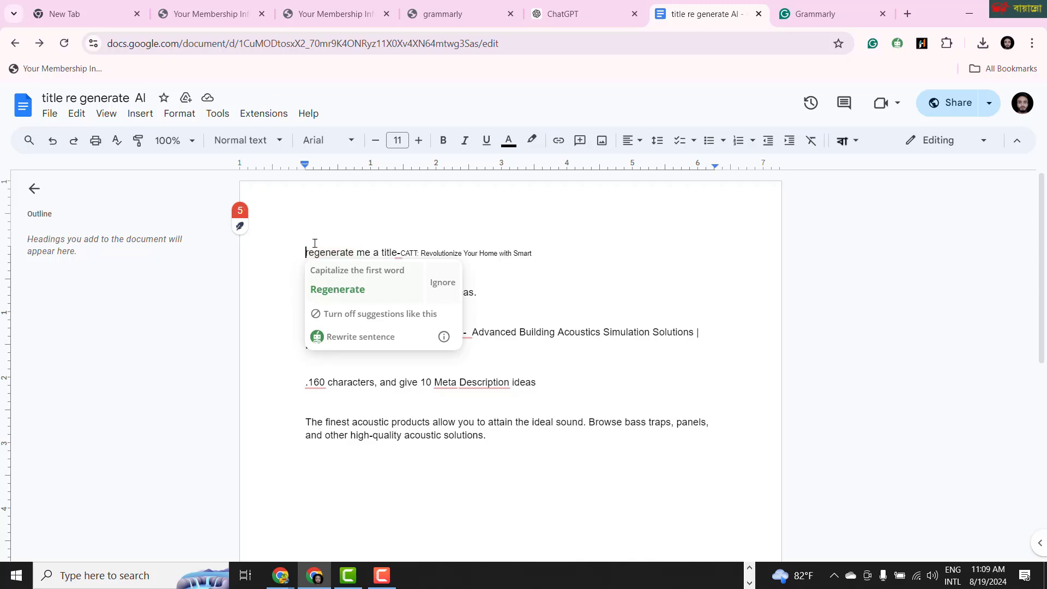
shift+click(484, 298)
key(ctrl+c)
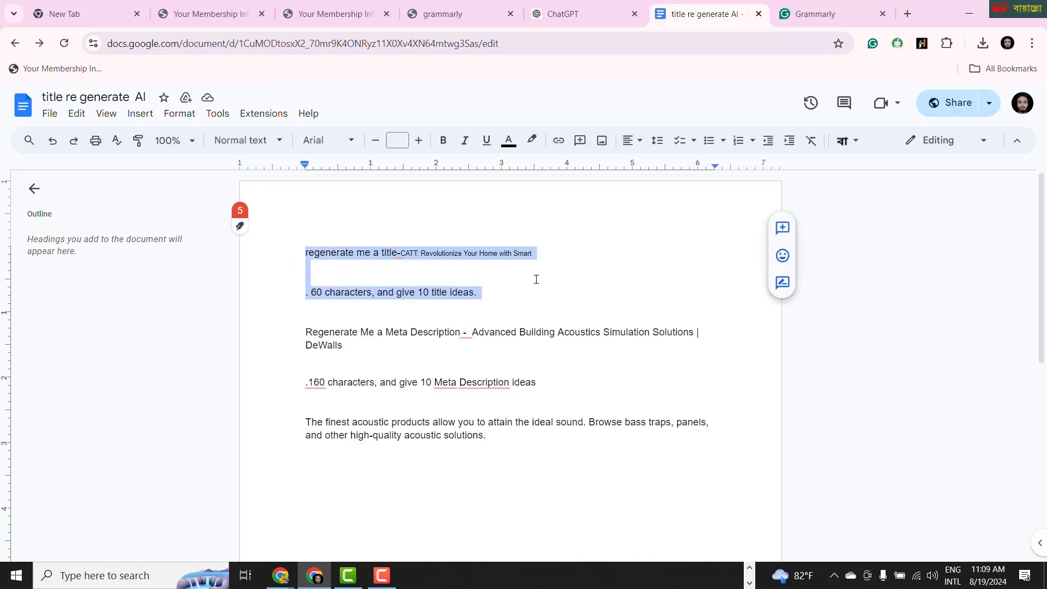
click(567, 14)
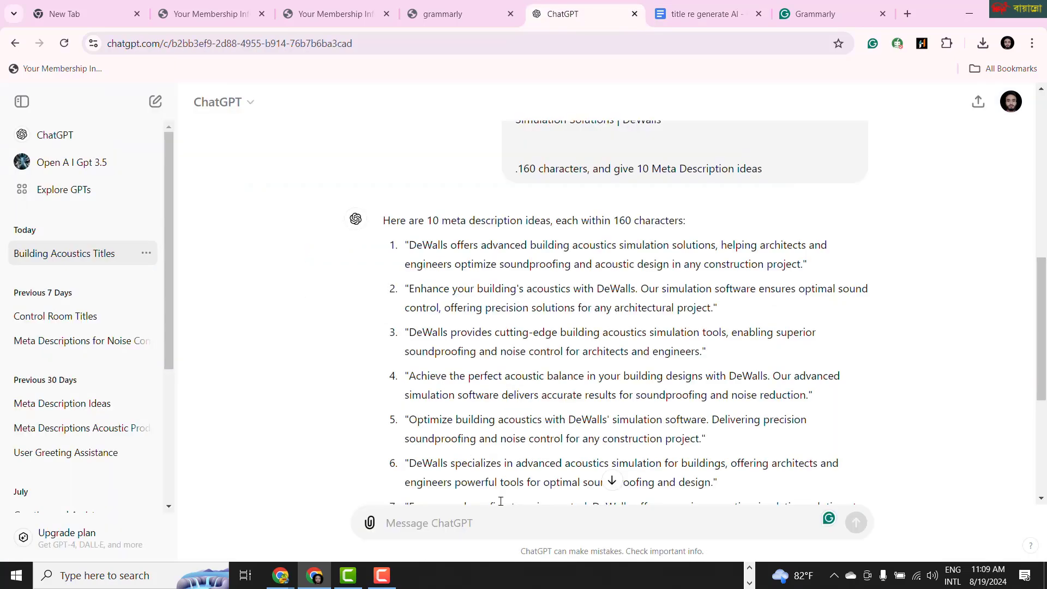
click(486, 526)
key(ctrl+v)
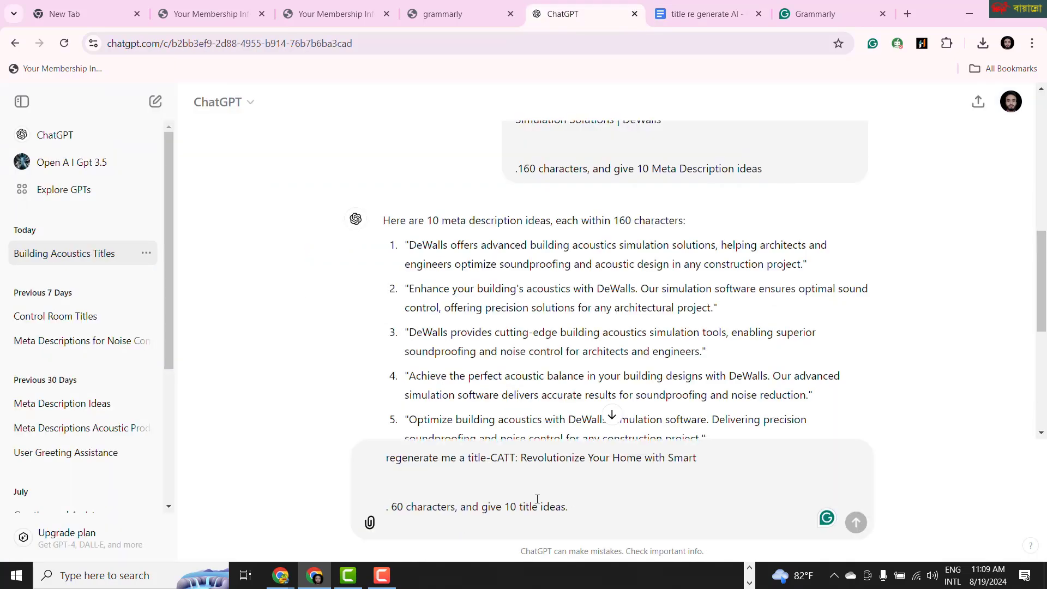
key(Return)
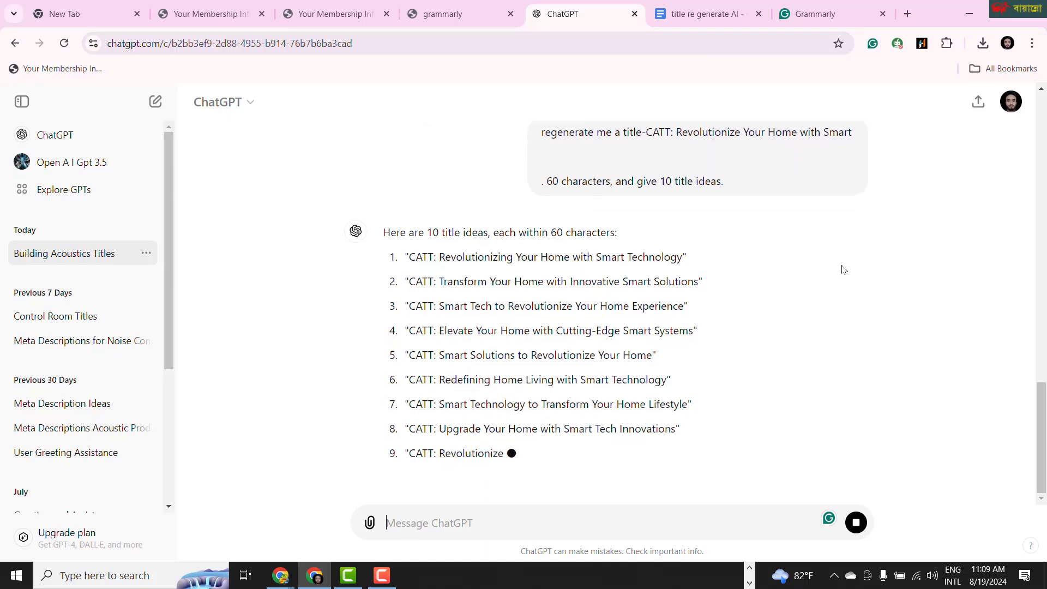
Step: Copy ChatGPT's idea "CATT: Revolutionizing Your Home with Smart Technology" and replace the CATT image's title in the Wix gallery with it
scroll(844, 271, up, 2)
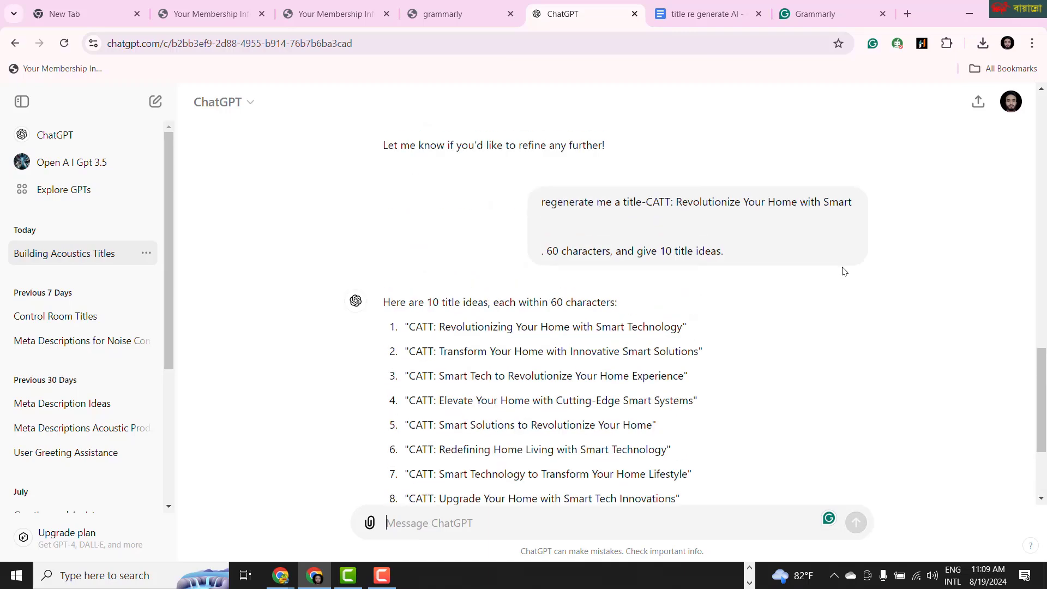
scroll(844, 271, down, 2)
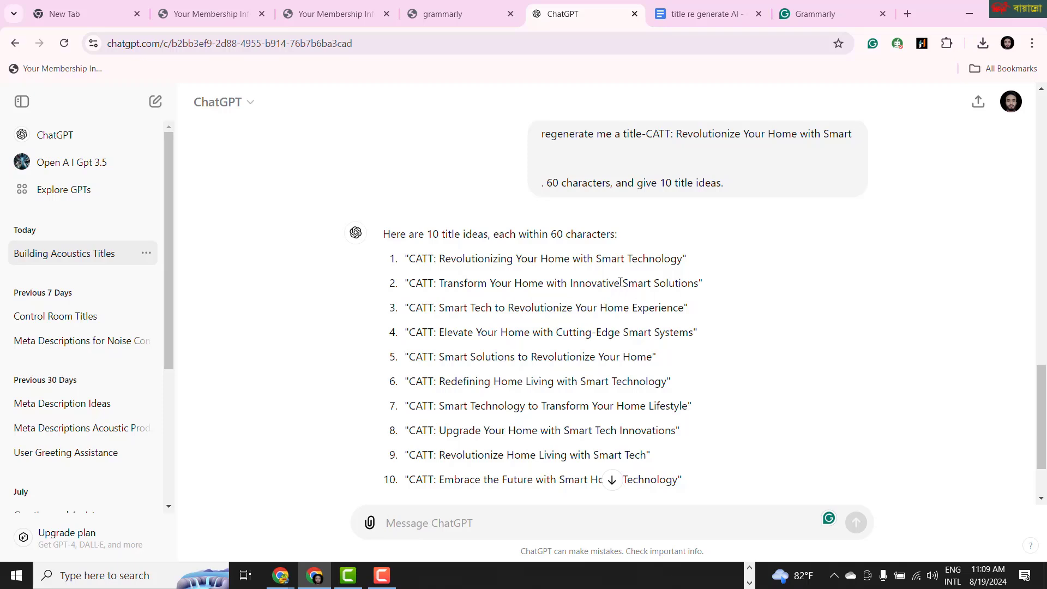
drag(411, 259, 682, 264)
key(ctrl+c)
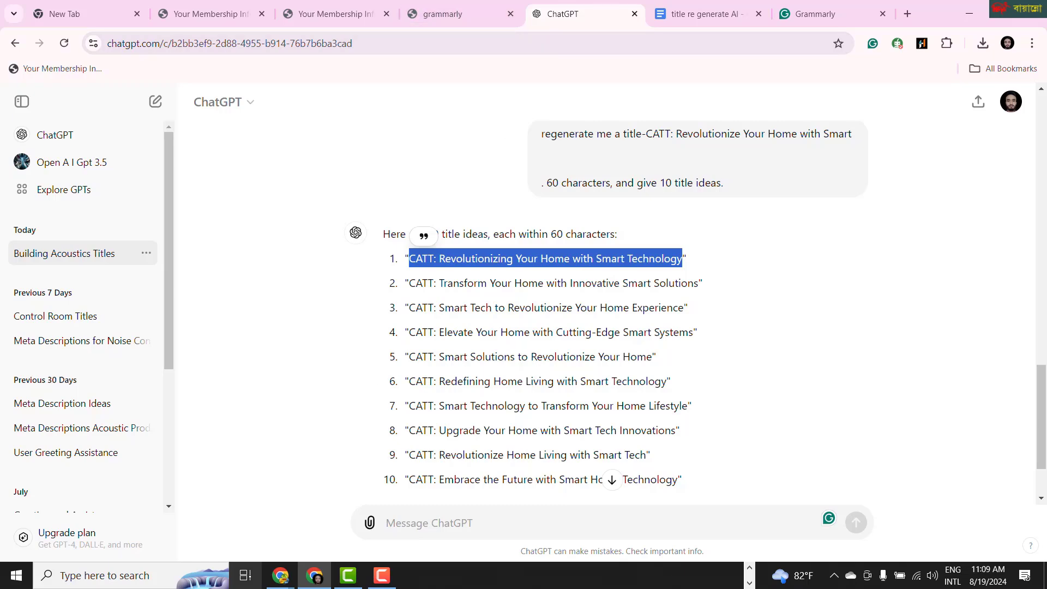
click(272, 577)
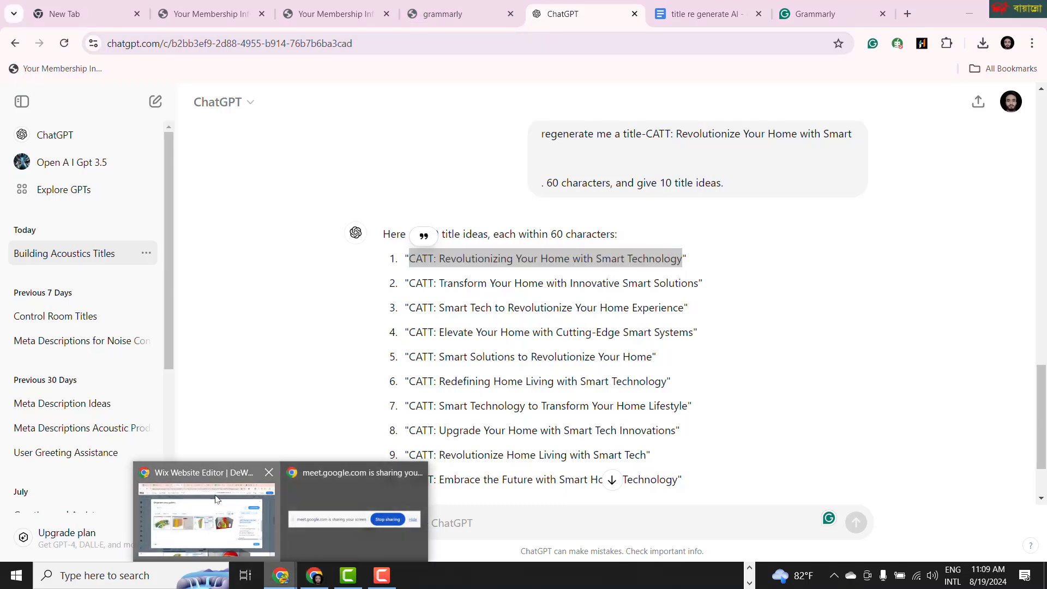
click(207, 521)
click(834, 287)
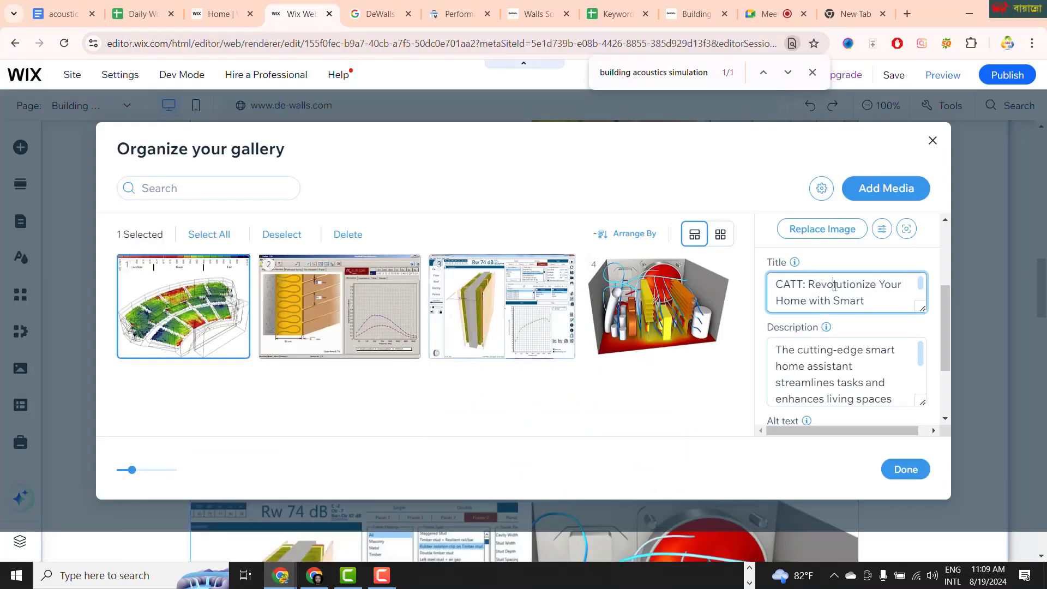
key(ctrl+a)
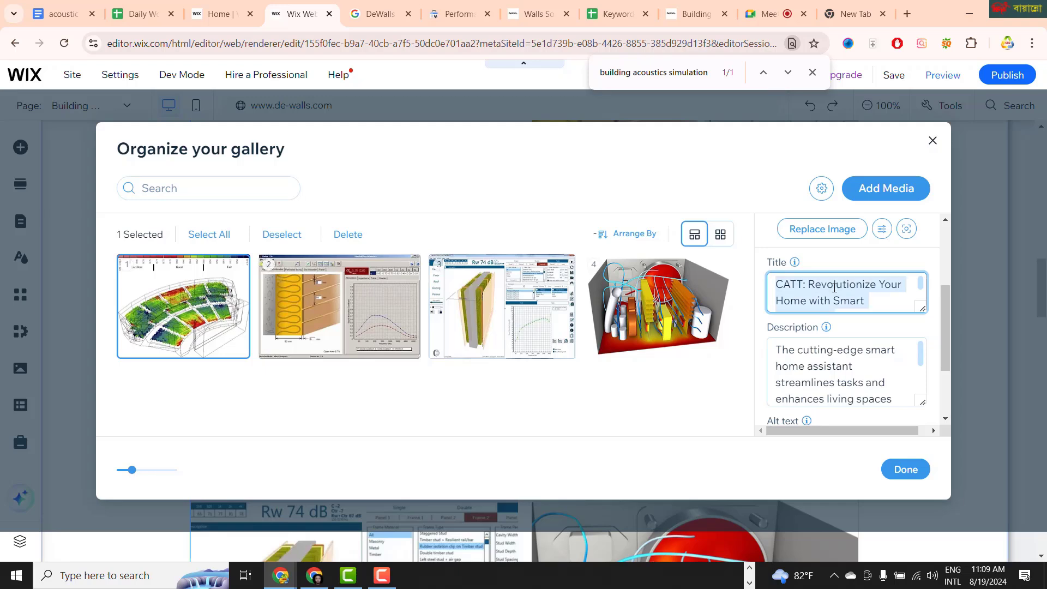
key(ctrl+v)
Step: Compare the CATT image's title with its description and alt text, and undo the title replacement
scroll(905, 289, up, 3)
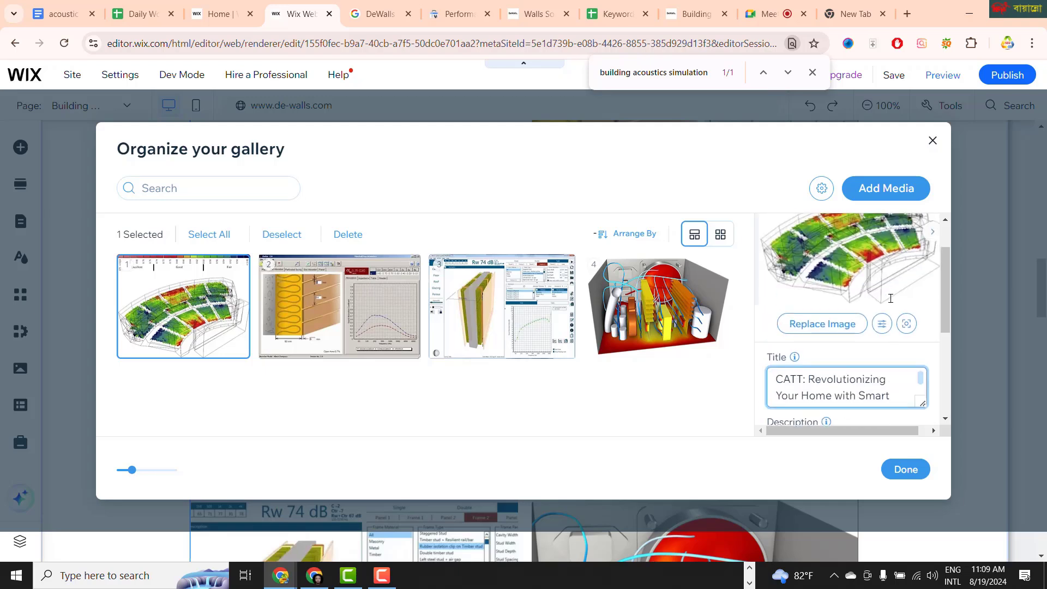
scroll(894, 295, down, 4)
scroll(875, 249, up, 1)
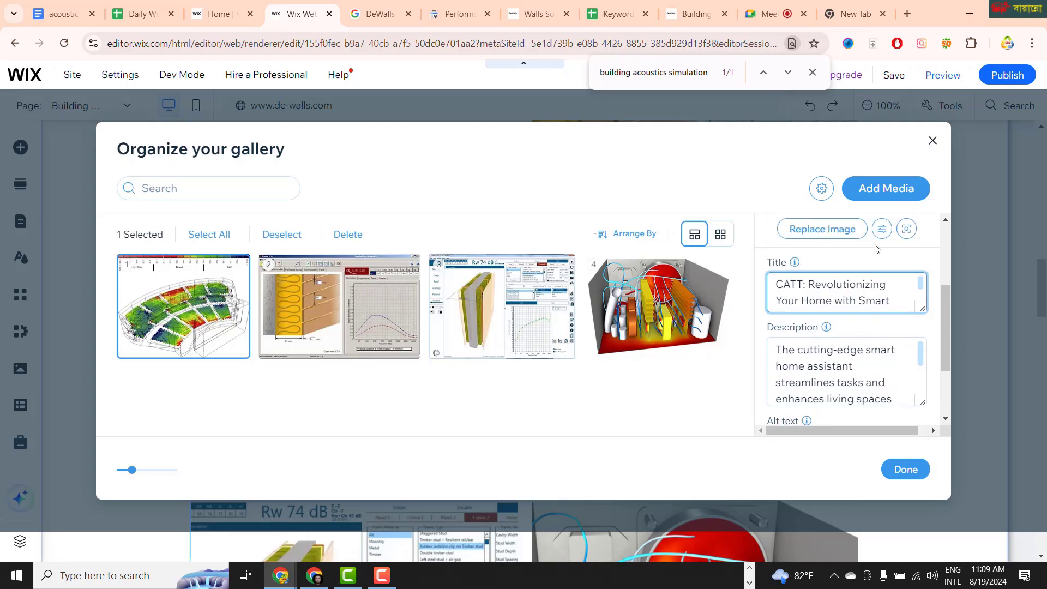
scroll(871, 253, down, 1)
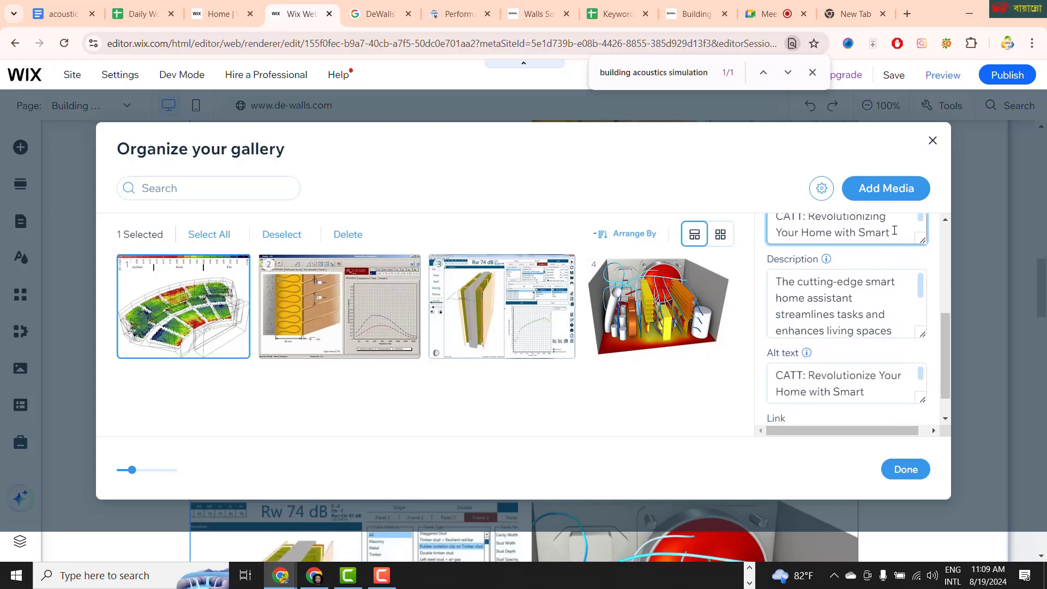
scroll(894, 230, up, 1)
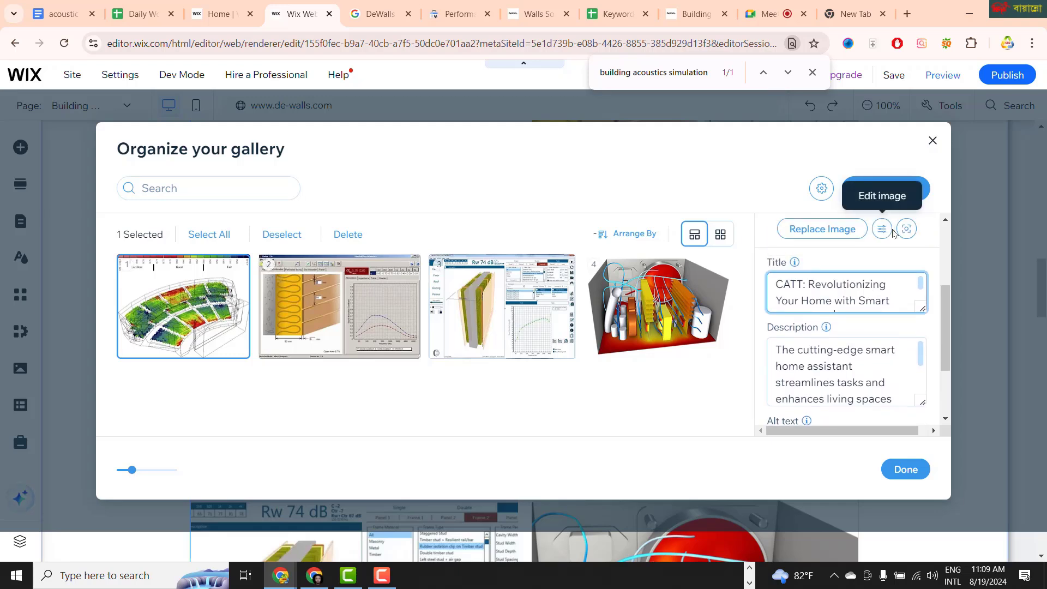
click(846, 291)
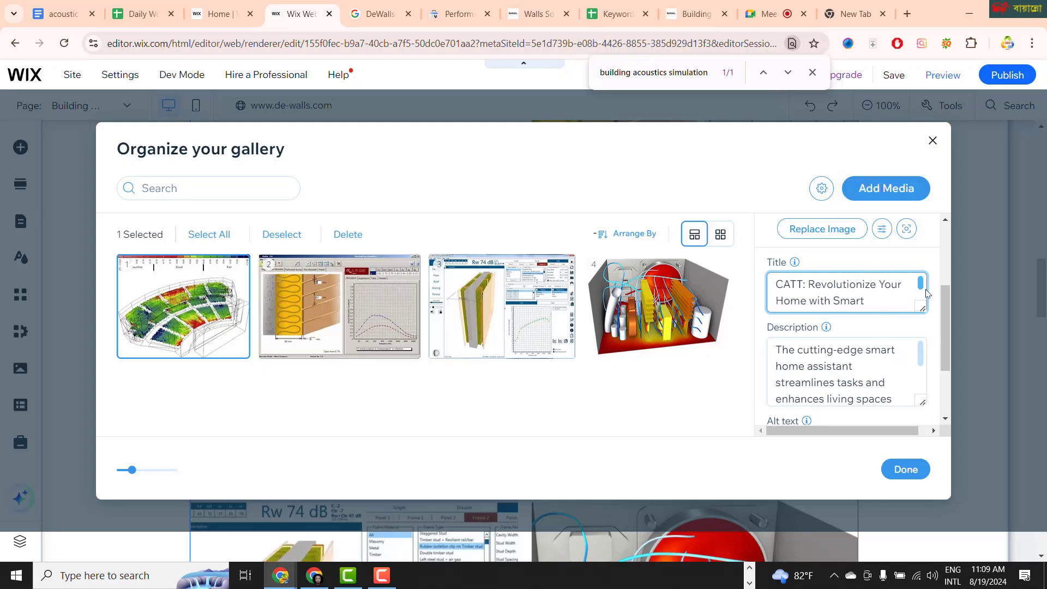
Step: Check the full wording of the CATT image's title in the Wix gallery
drag(923, 289, 925, 311)
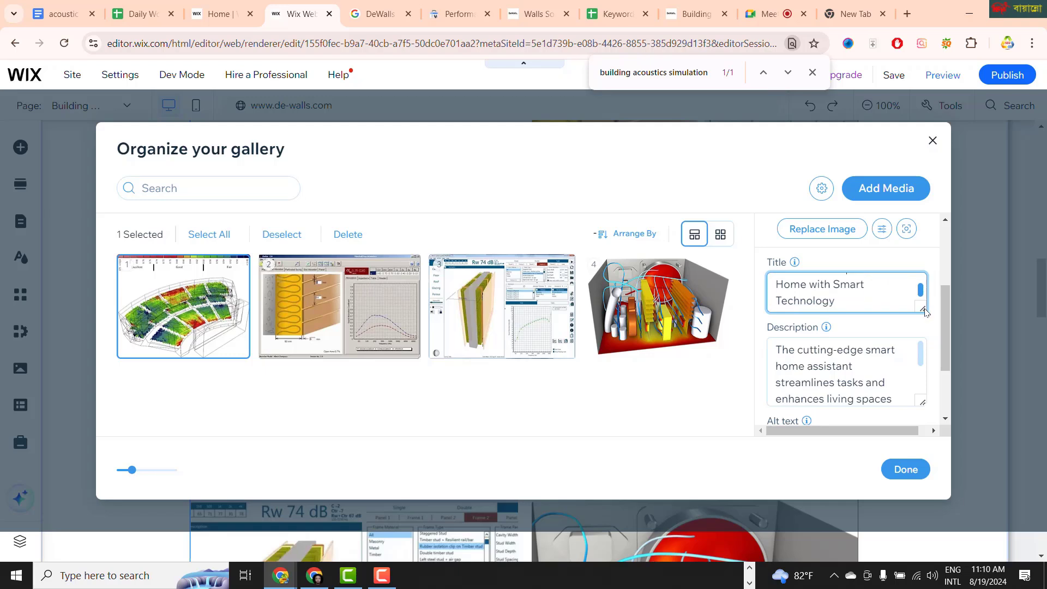
scroll(910, 275, up, 1)
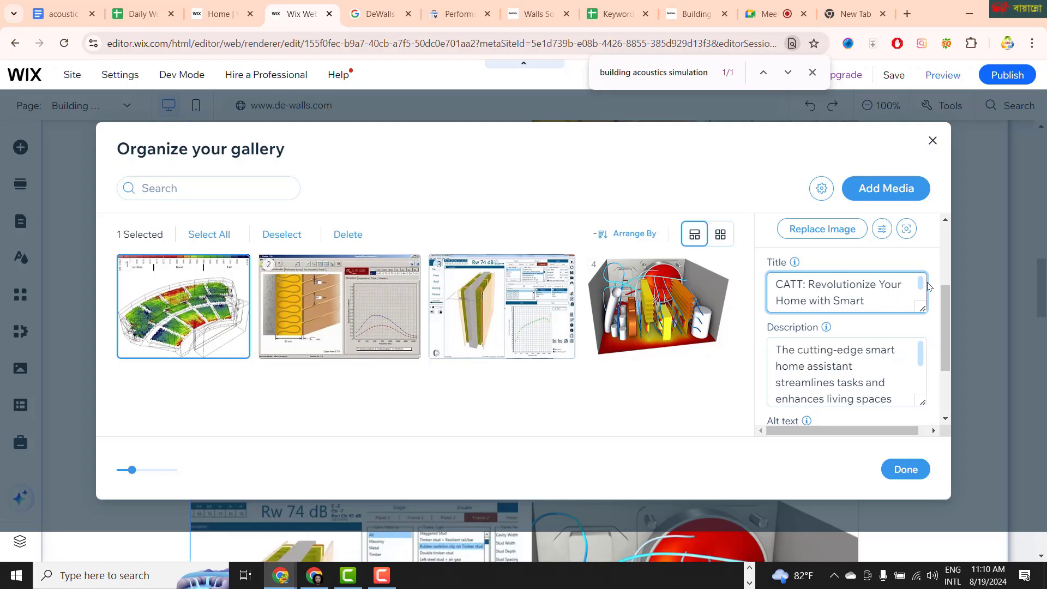
drag(919, 287, 853, 311)
key(BackSpace)
key(ctrl+z)
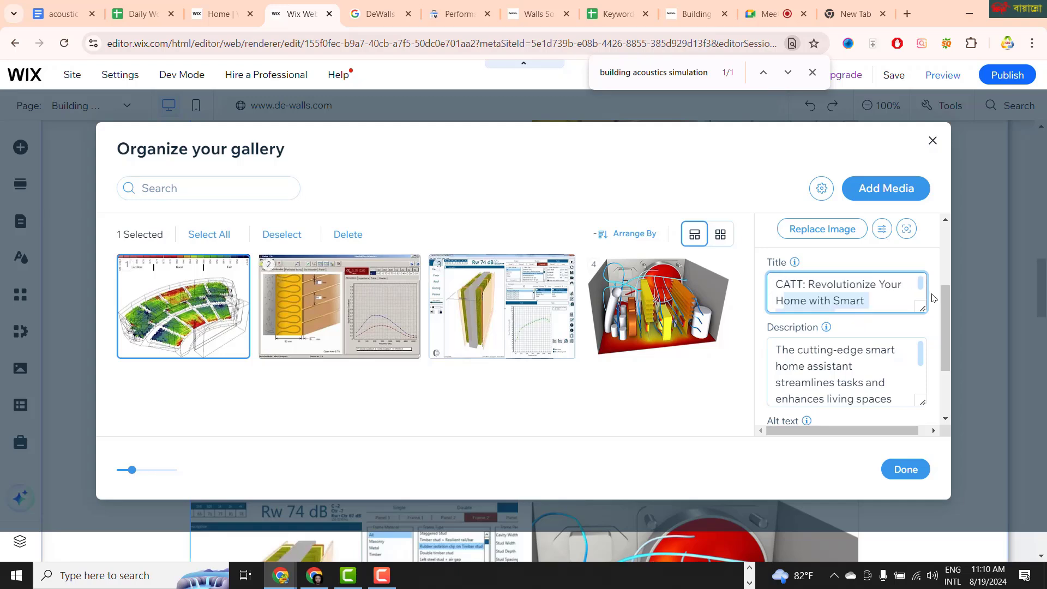
click(883, 296)
scroll(883, 299, down, 1)
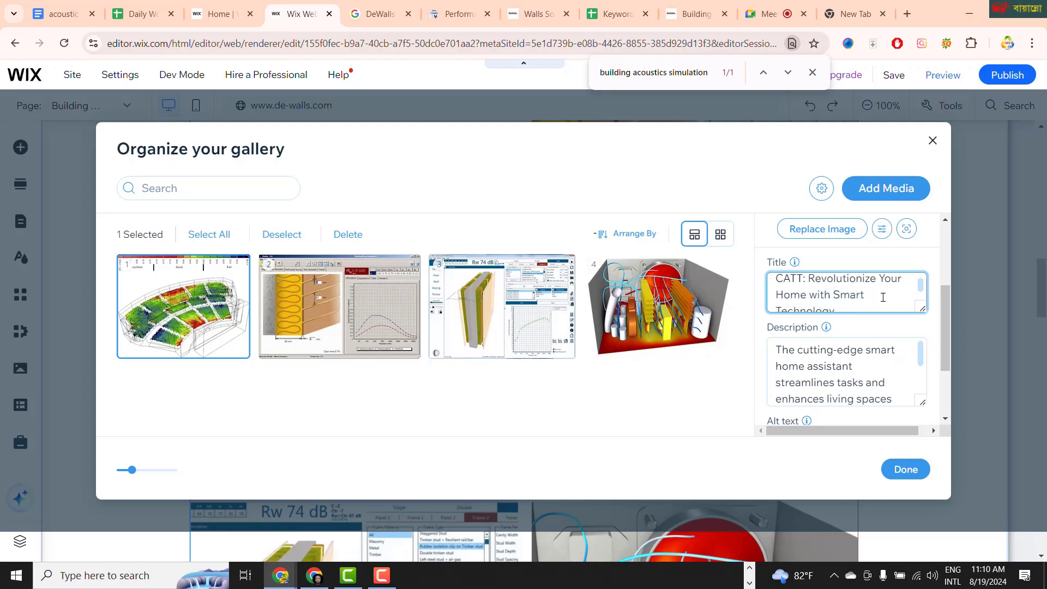
drag(845, 300, 777, 301)
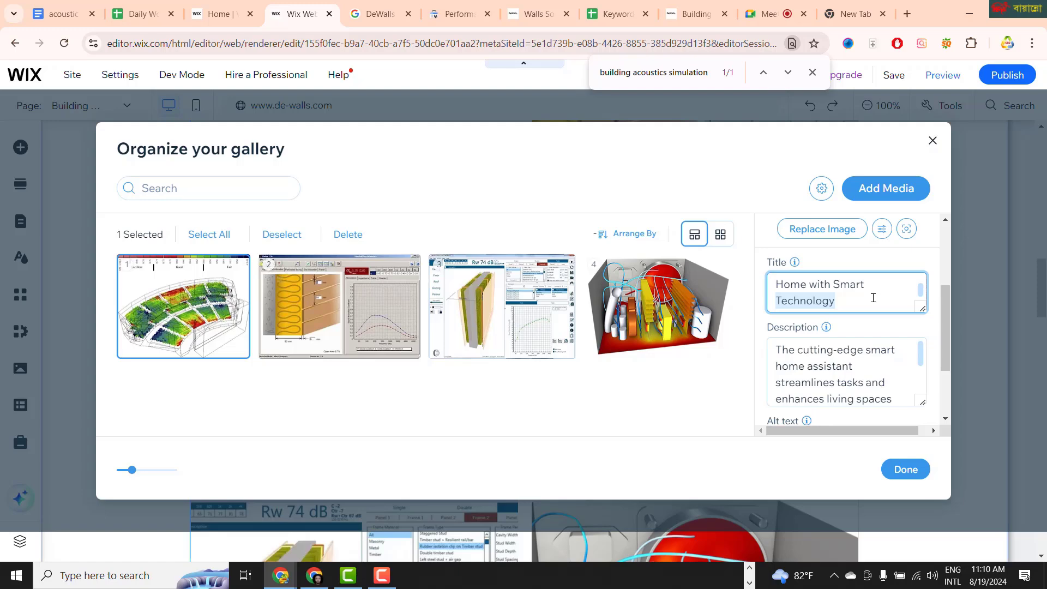
Step: Copy the original title "CATT: Revolutionize Your Home with Smart" from the ChatGPT prompt and restore it as the CATT image's title in the Wix gallery
click(313, 574)
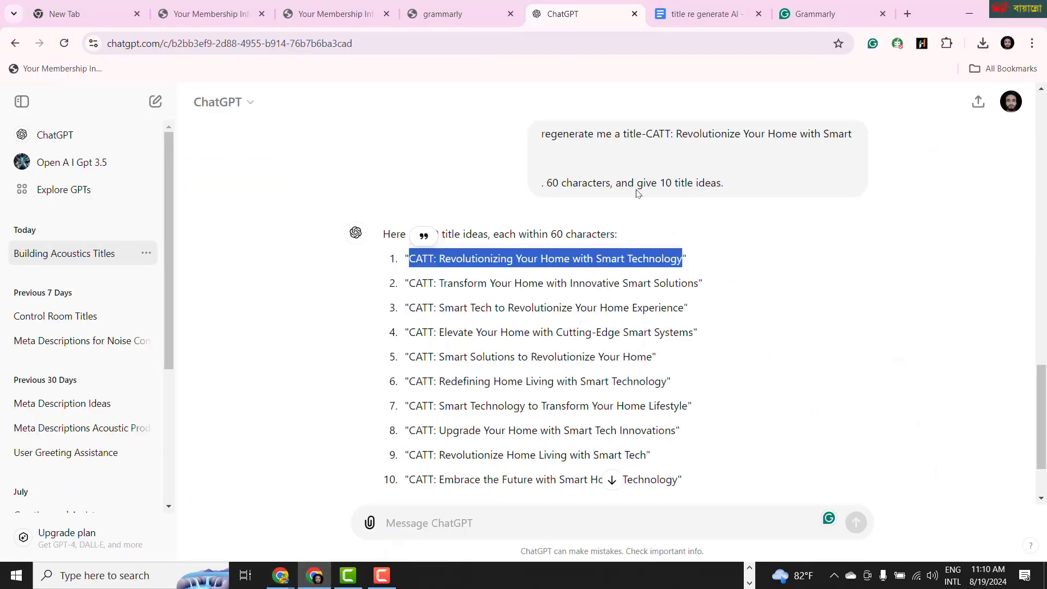
drag(647, 134, 868, 144)
key(ctrl+c)
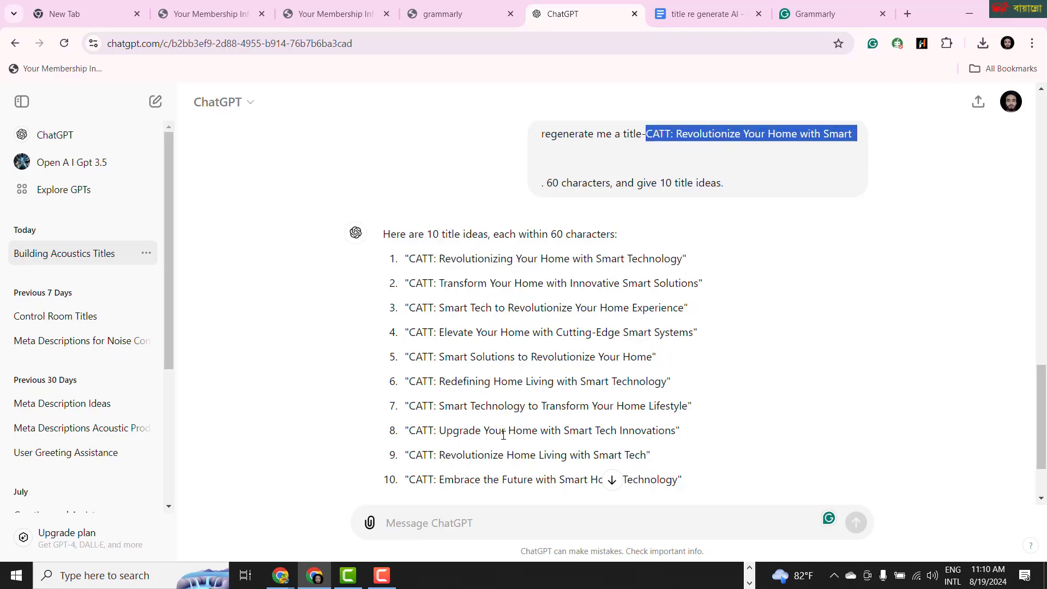
click(280, 575)
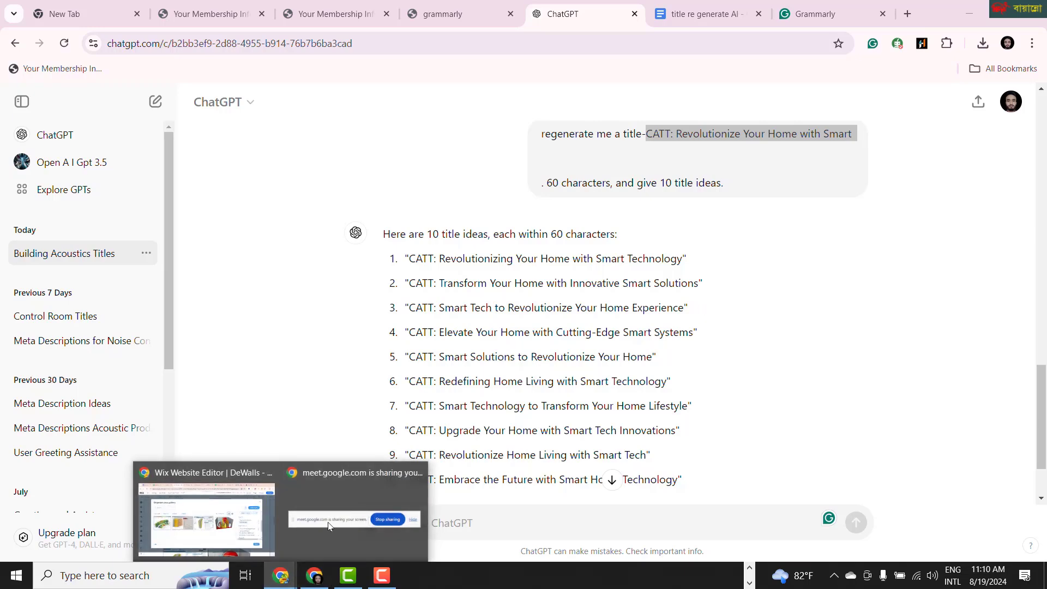
click(213, 531)
click(818, 298)
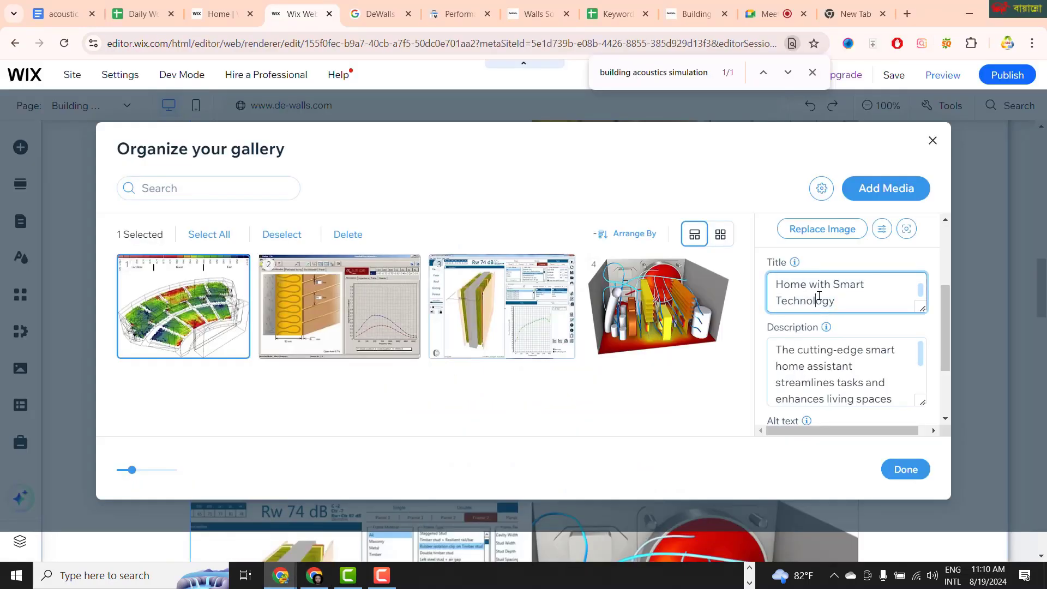
key(ctrl+a)
key(ctrl+v)
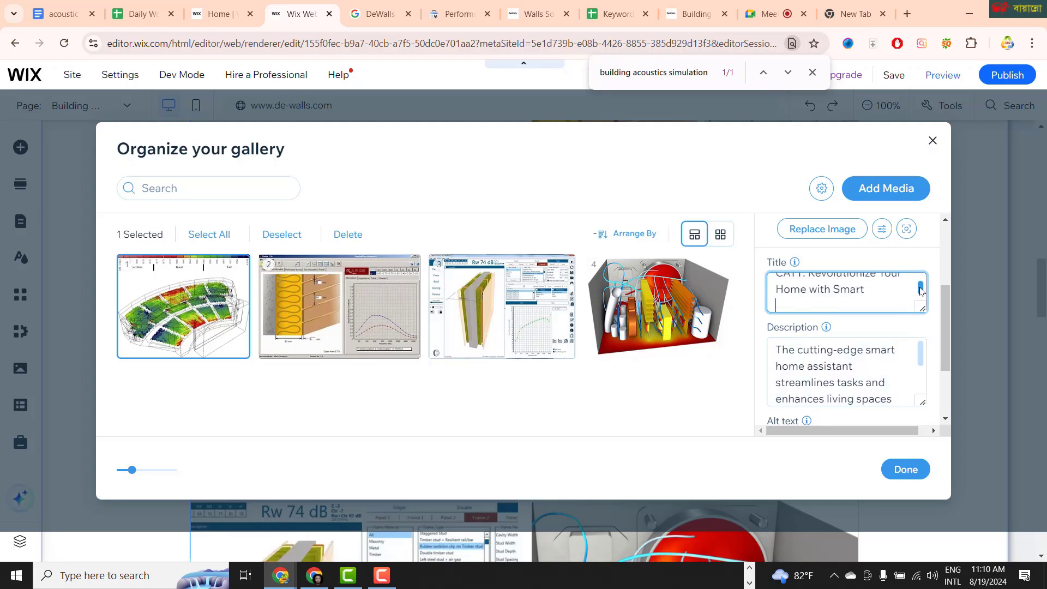
scroll(920, 276, up, 1)
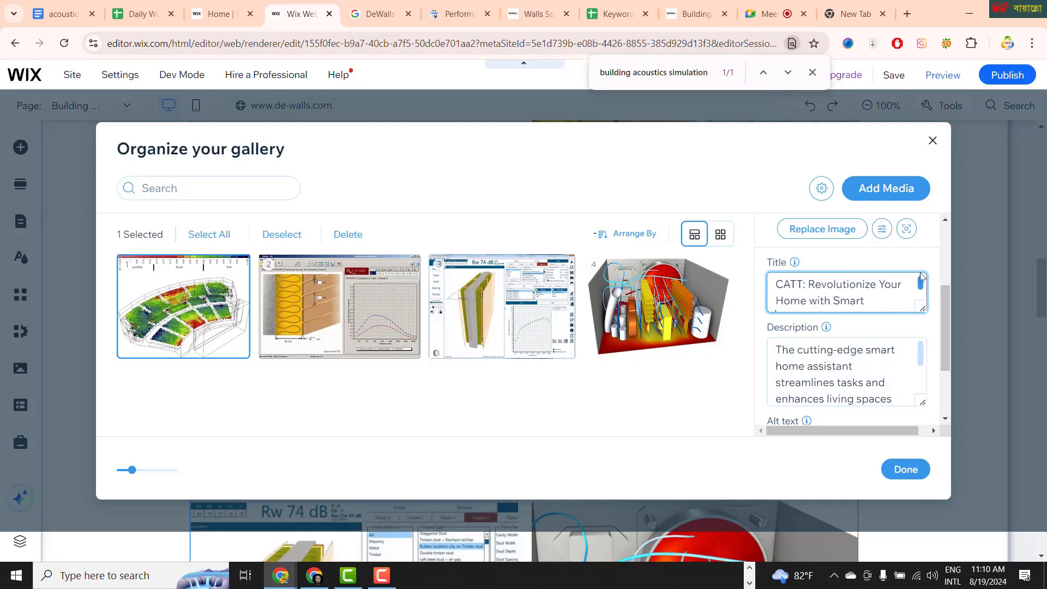
click(833, 576)
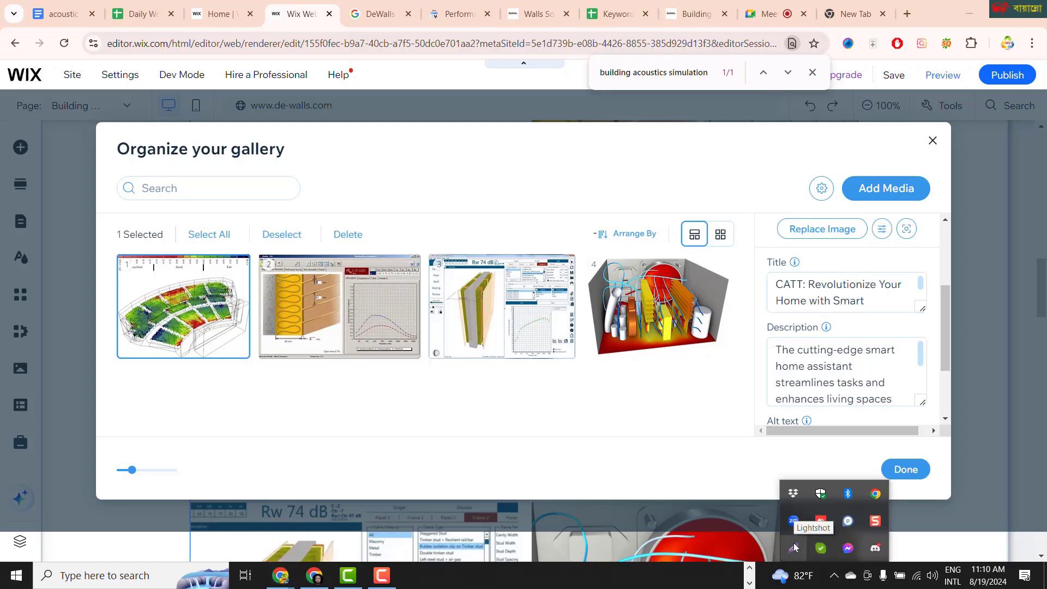
click(794, 546)
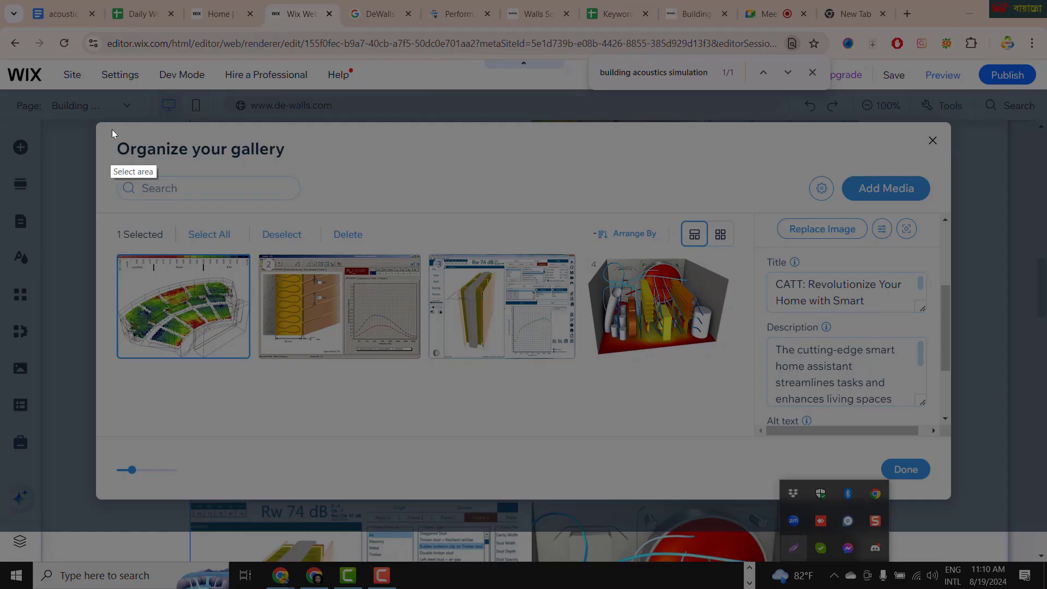
drag(94, 119, 949, 500)
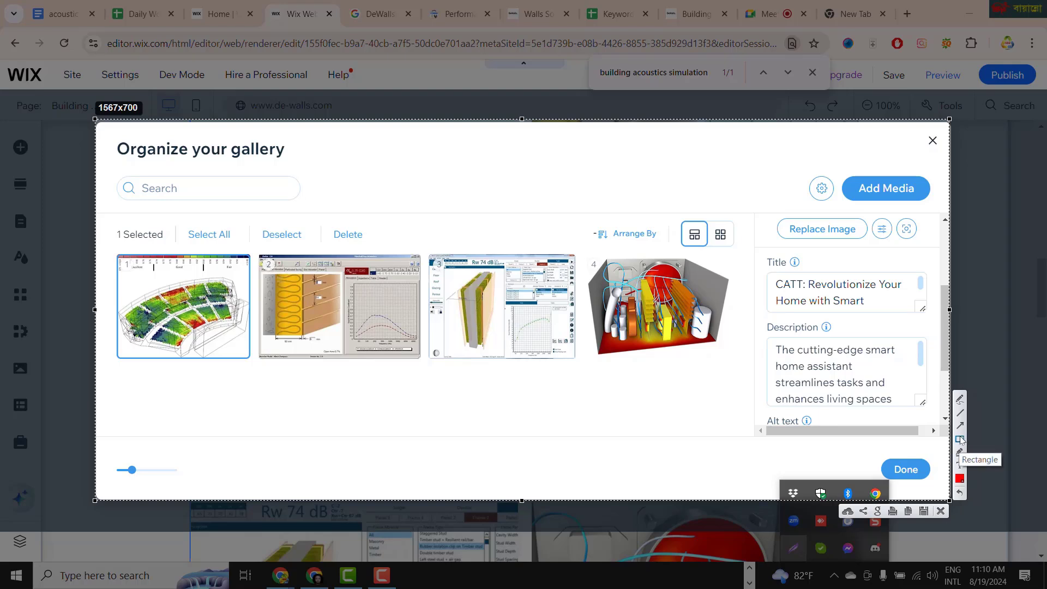
mouse_move(106, 242)
mouse_down()
mouse_move(193, 352)
mouse_move(235, 374)
mouse_move(256, 366)
mouse_up()
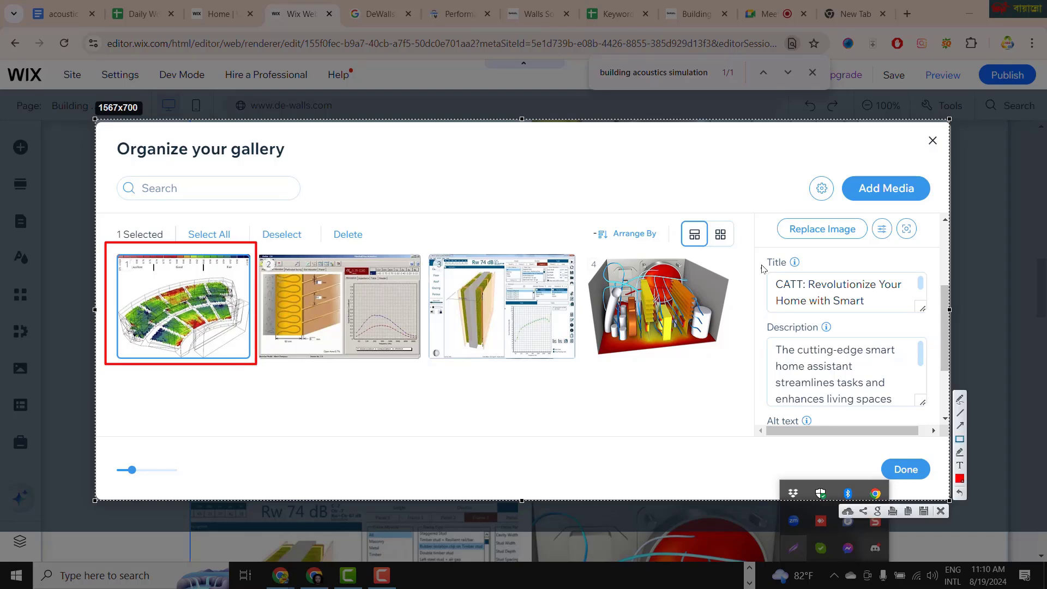
drag(752, 217, 941, 438)
drag(766, 260, 923, 317)
drag(766, 323, 923, 398)
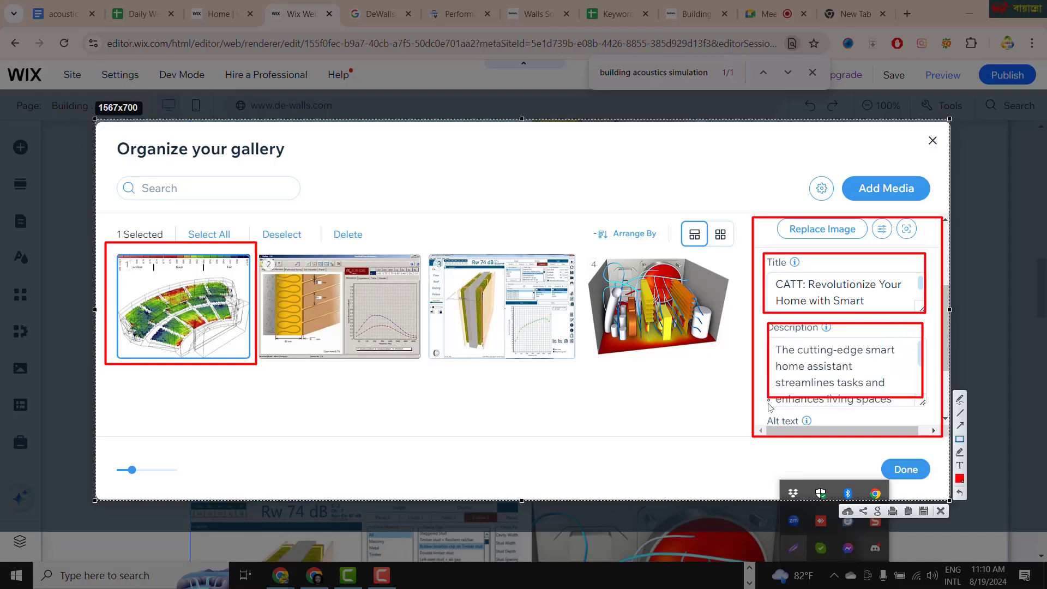
drag(767, 410, 912, 434)
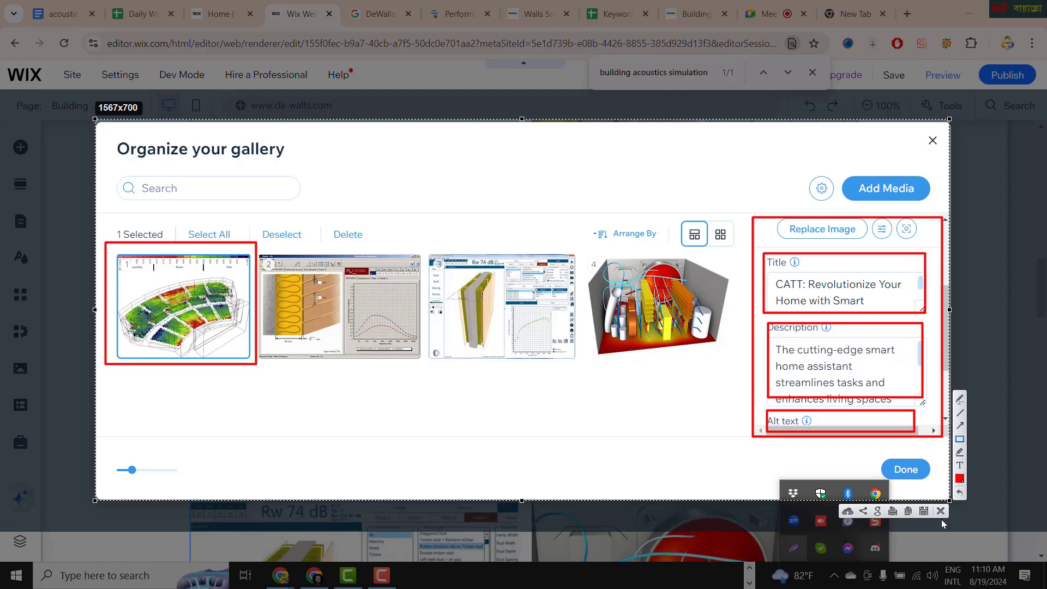
click(958, 430)
mouse_move(252, 312)
mouse_down()
mouse_move(572, 276)
mouse_move(769, 278)
mouse_up()
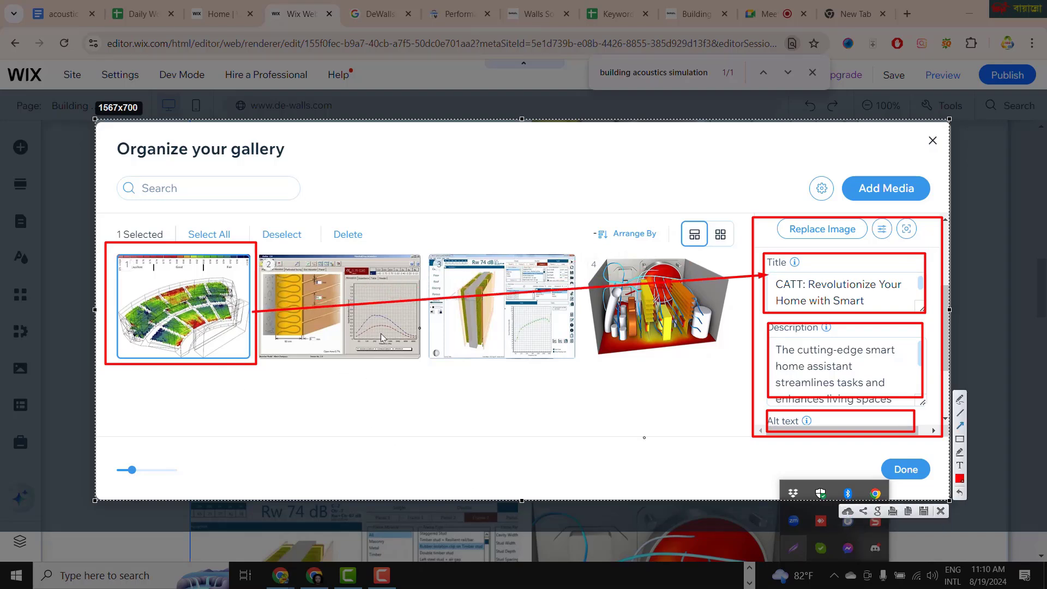
drag(253, 313, 752, 349)
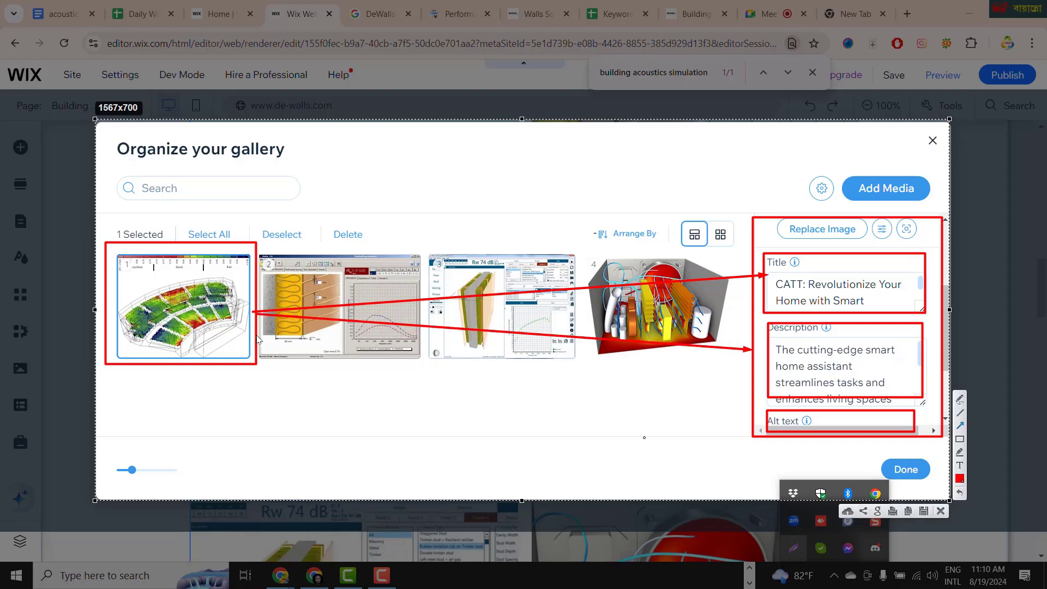
mouse_move(254, 313)
mouse_down()
mouse_move(676, 413)
mouse_move(766, 420)
mouse_move(754, 415)
mouse_up()
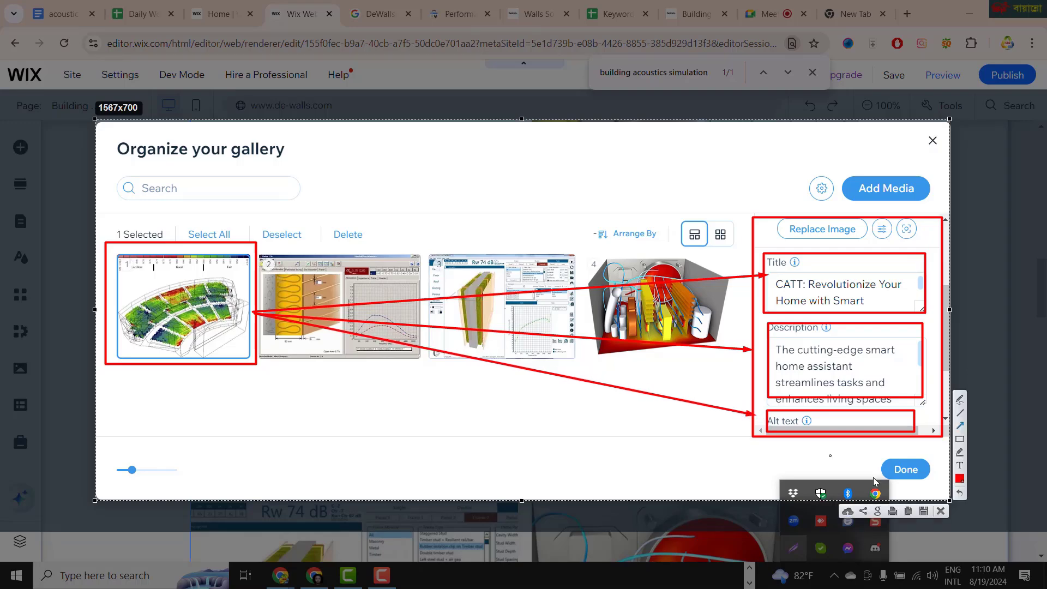
click(846, 511)
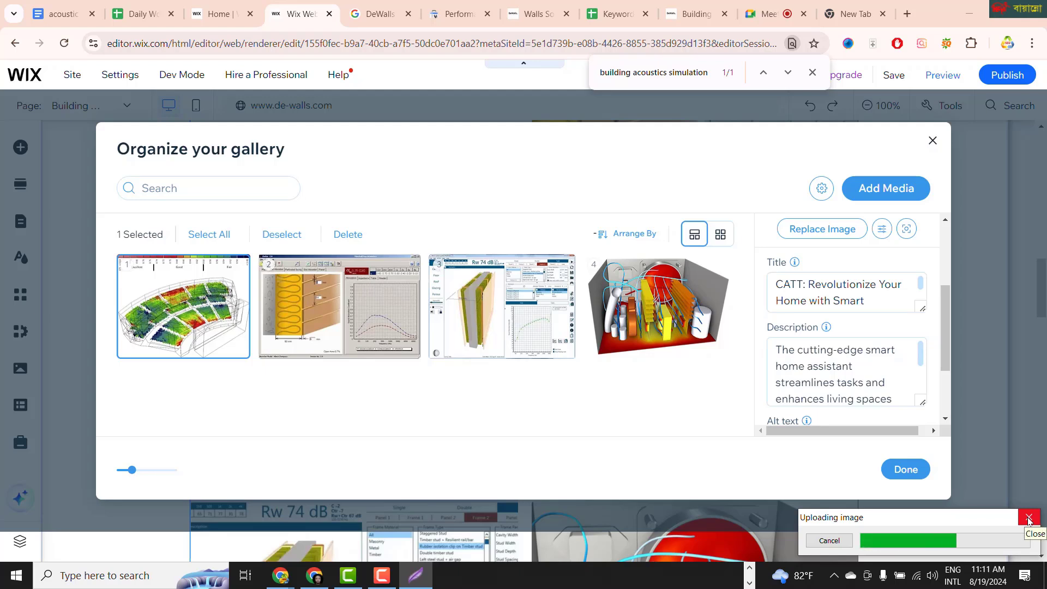
click(1028, 519)
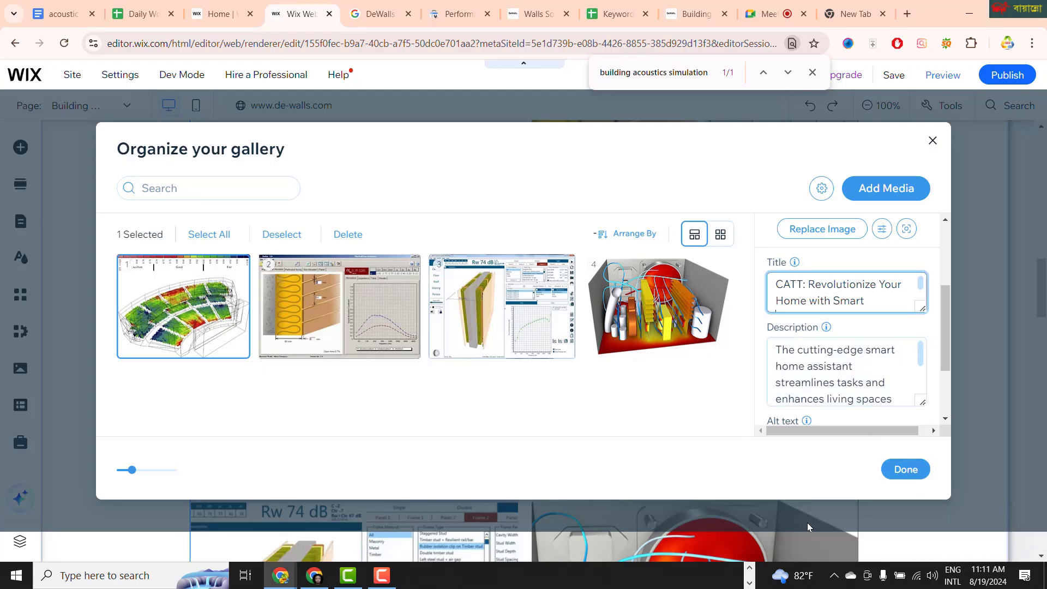
Step: Capture the gallery dialog with Lightshot and outline the CATT image, its details area, title, description and alt text with red rectangles
click(834, 575)
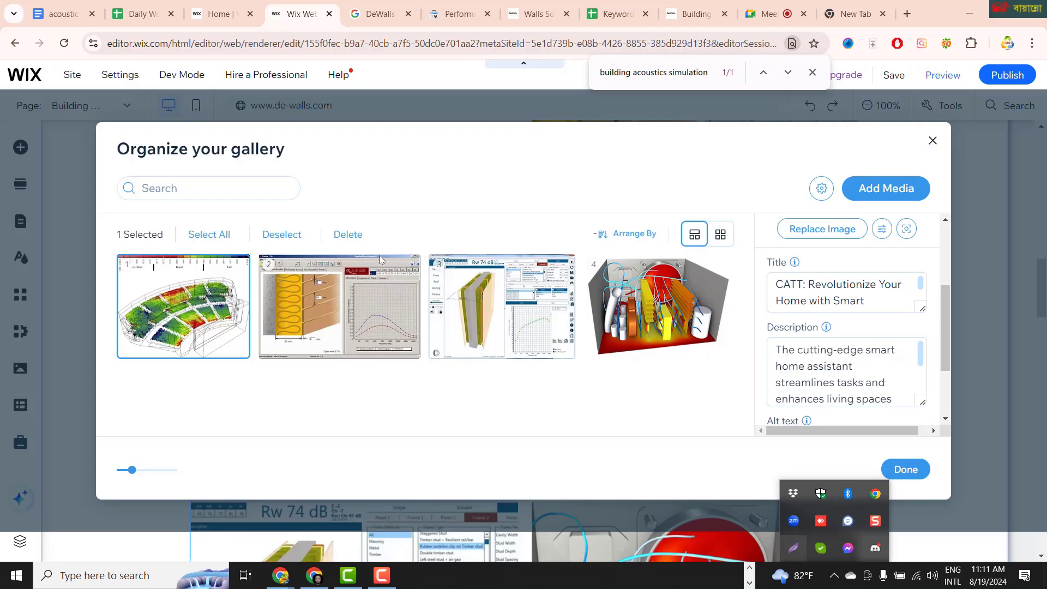
key(Print)
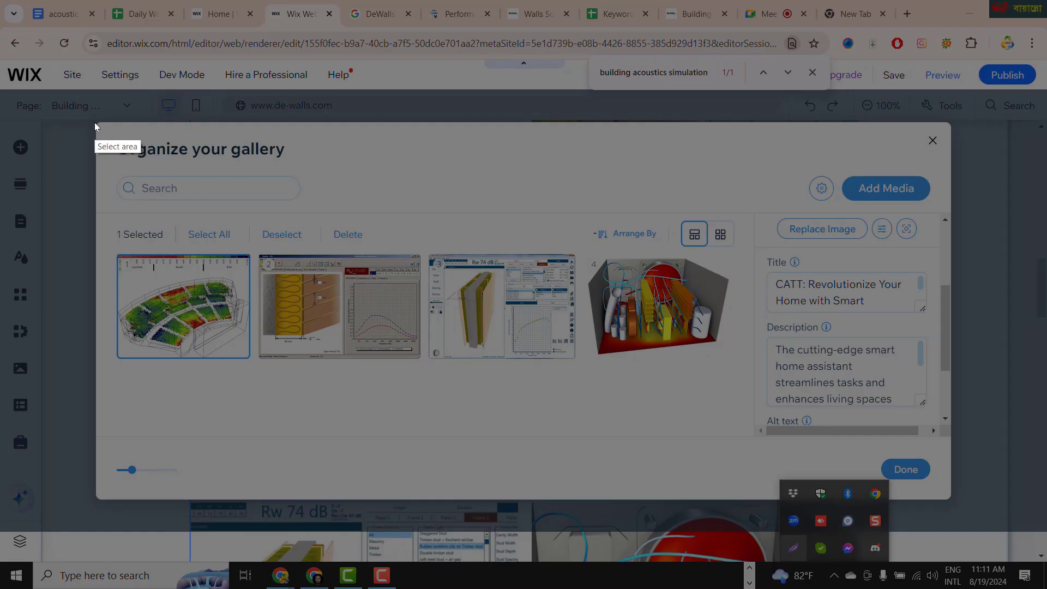
drag(95, 124, 952, 497)
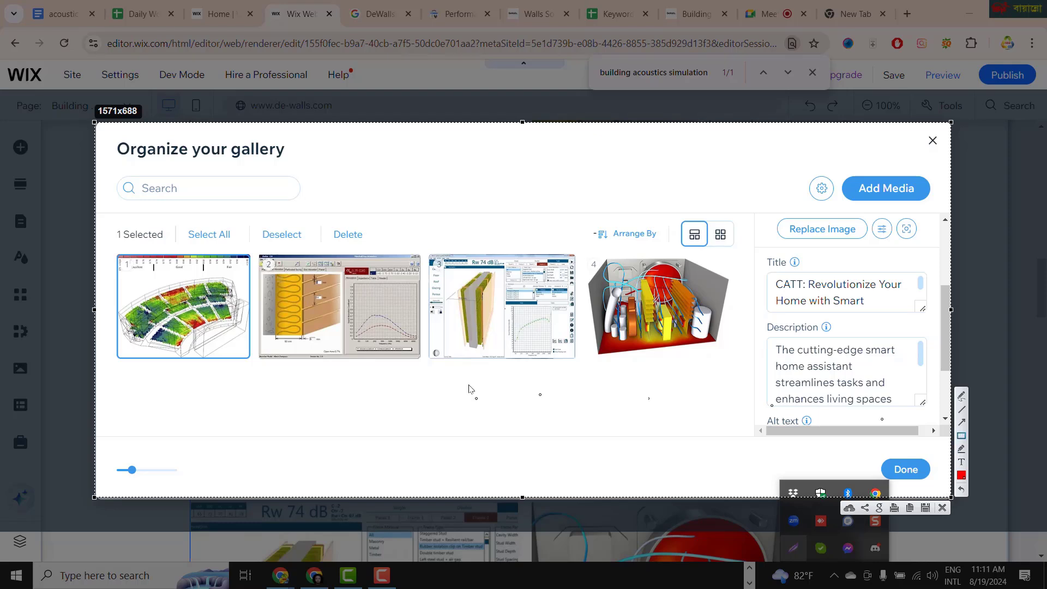
drag(106, 240, 256, 372)
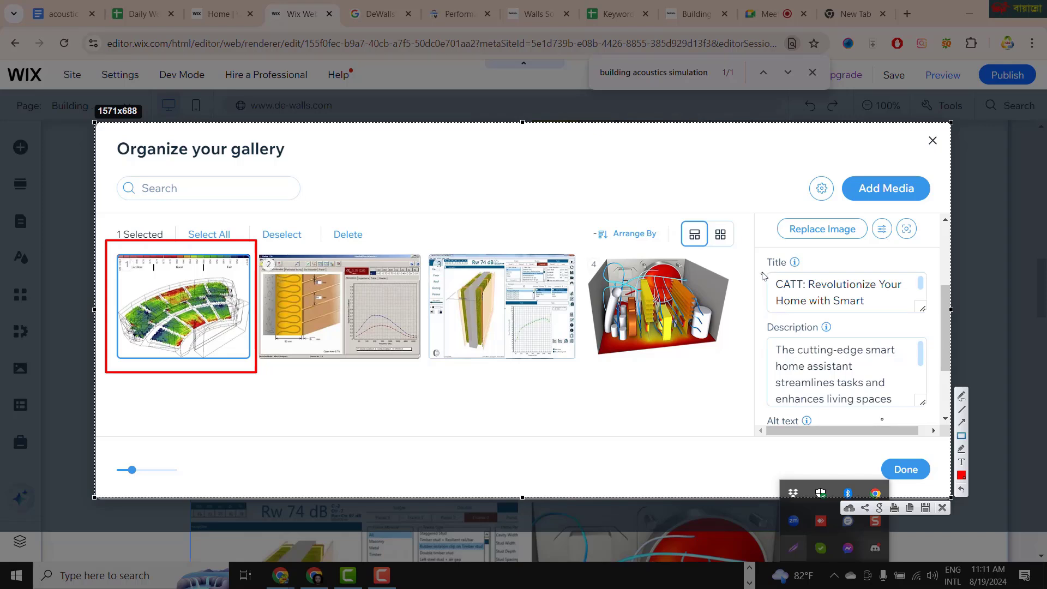
mouse_move(758, 239)
mouse_down()
mouse_move(857, 406)
mouse_move(940, 450)
mouse_up()
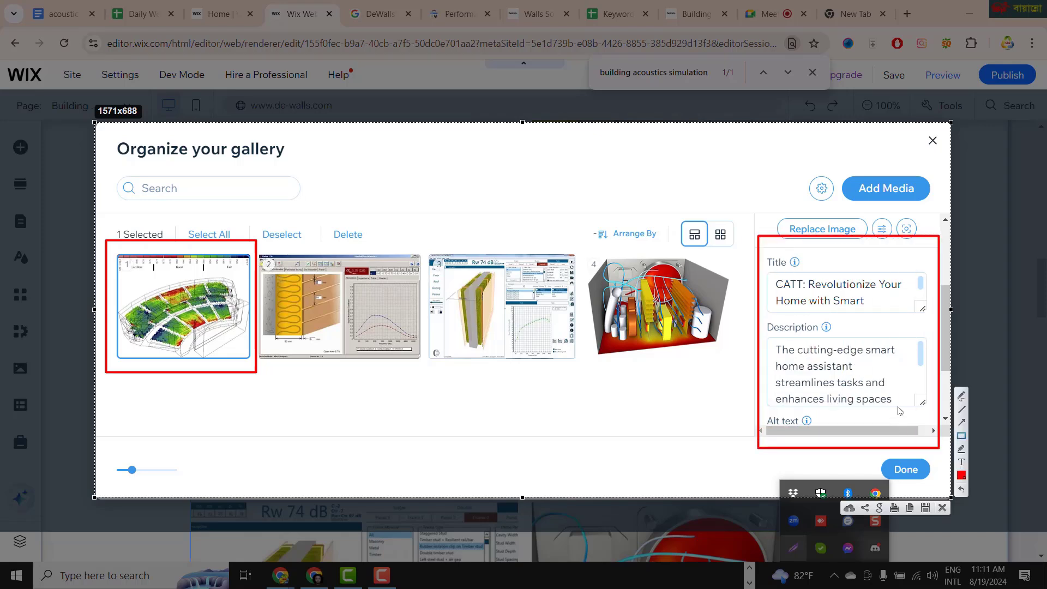
mouse_move(765, 272)
mouse_down()
mouse_move(861, 316)
mouse_move(936, 332)
mouse_move(932, 316)
mouse_up()
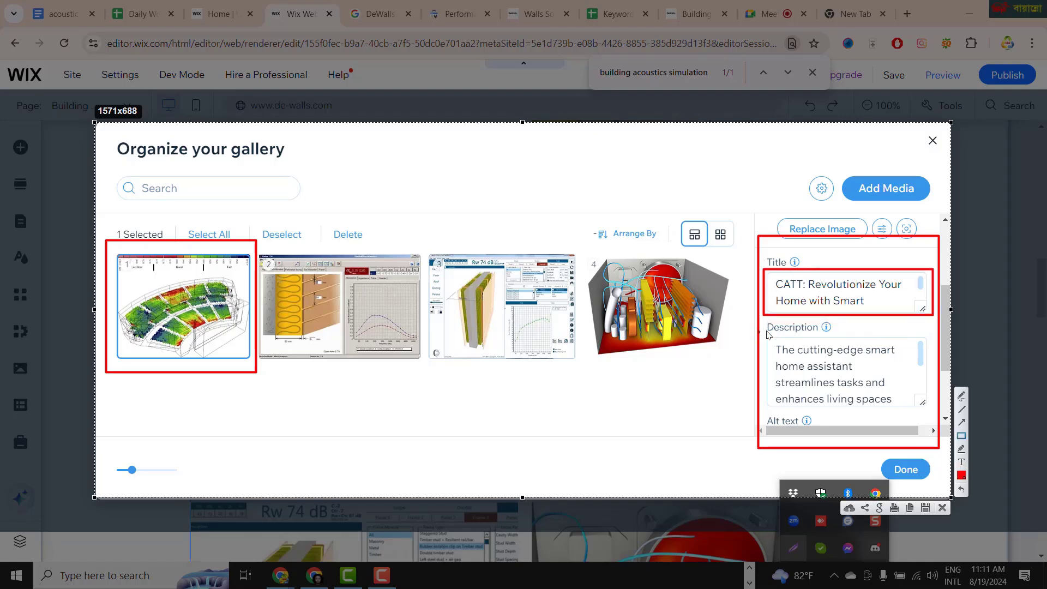
mouse_move(766, 331)
mouse_down()
mouse_move(919, 414)
mouse_move(925, 408)
mouse_up()
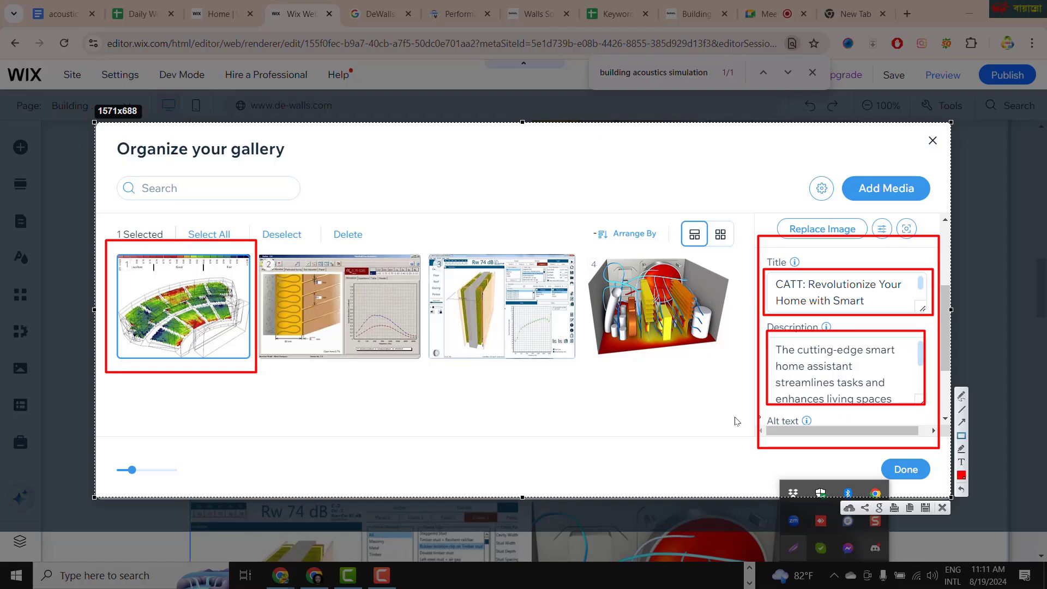
mouse_move(765, 410)
mouse_down()
mouse_move(790, 435)
mouse_move(926, 436)
mouse_up()
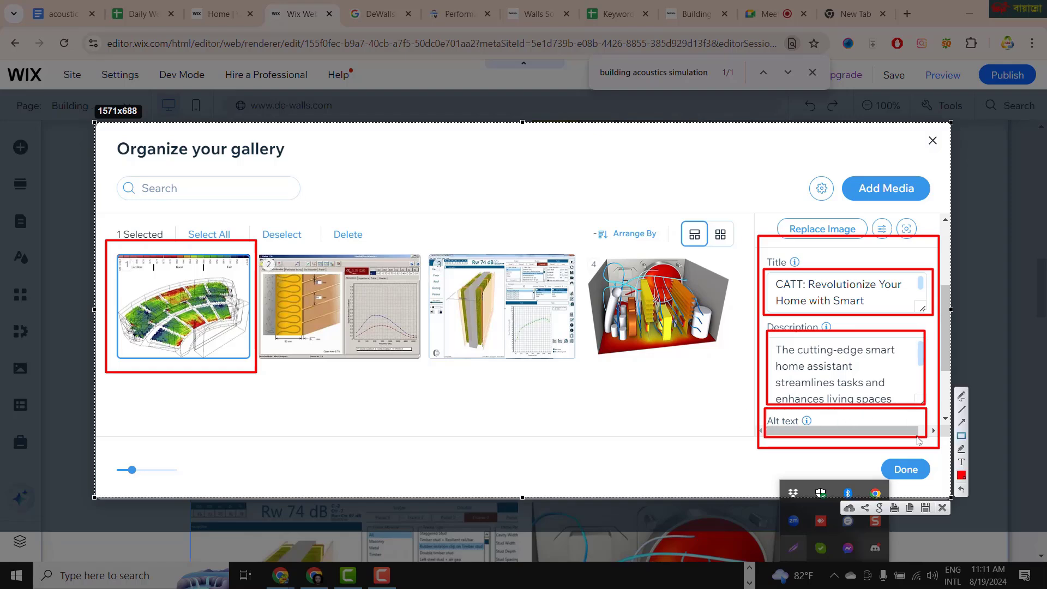
Step: Draw red arrows on the screenshot from the CATT image to its title, description and alt text
click(961, 423)
drag(256, 294, 758, 273)
drag(259, 327, 765, 362)
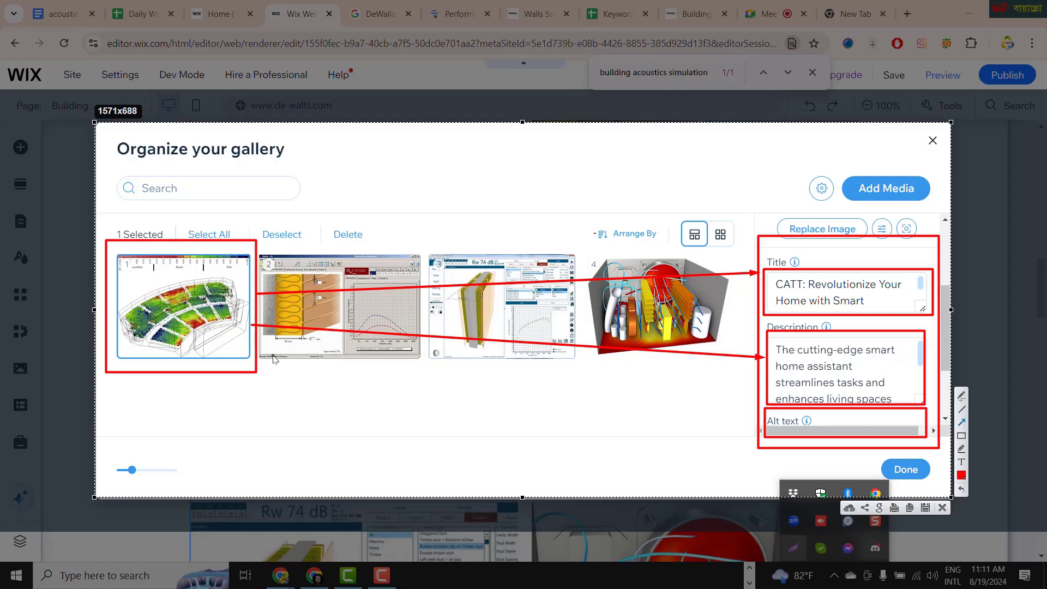
mouse_move(254, 355)
mouse_down()
mouse_move(276, 368)
mouse_move(761, 412)
mouse_up()
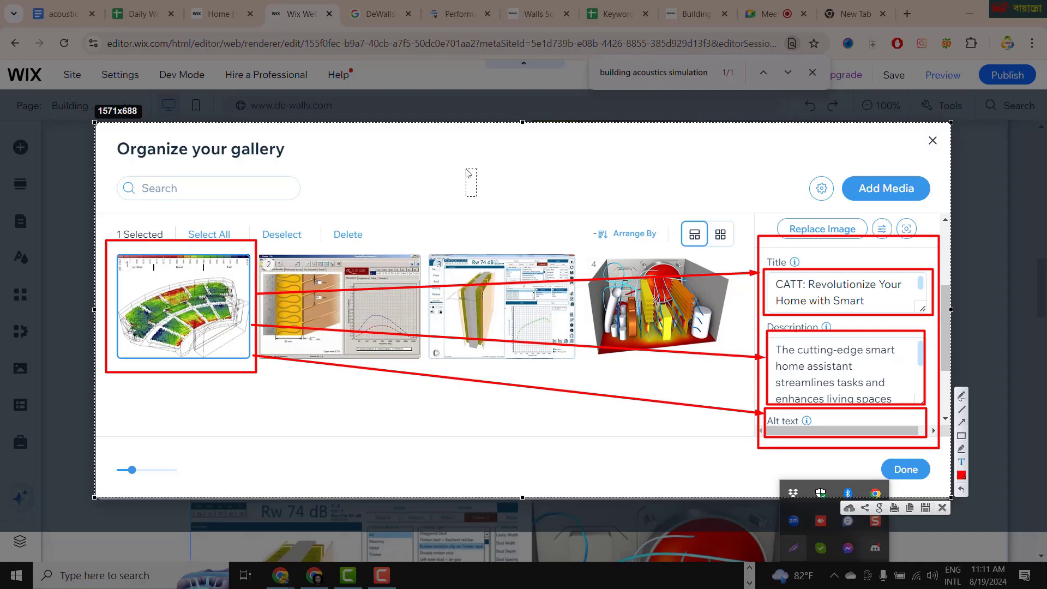
Step: Add an enlarged red "Before" label above the gallery images in the screenshot
text(Se)
text(fore)
scroll(515, 187, up, 12)
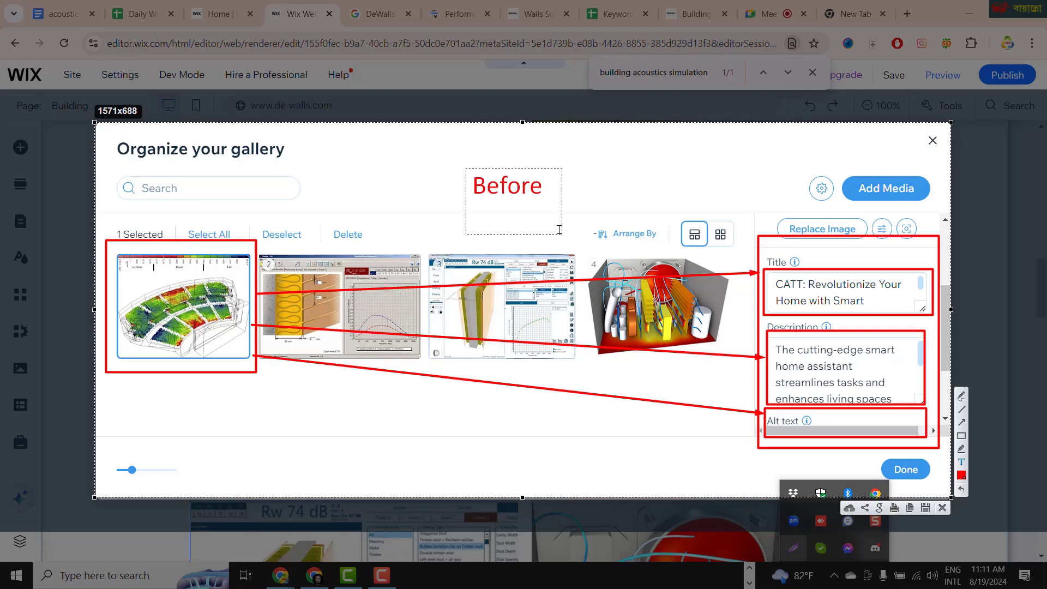
mouse_move(556, 226)
mouse_down()
mouse_move(534, 214)
mouse_move(518, 227)
mouse_up()
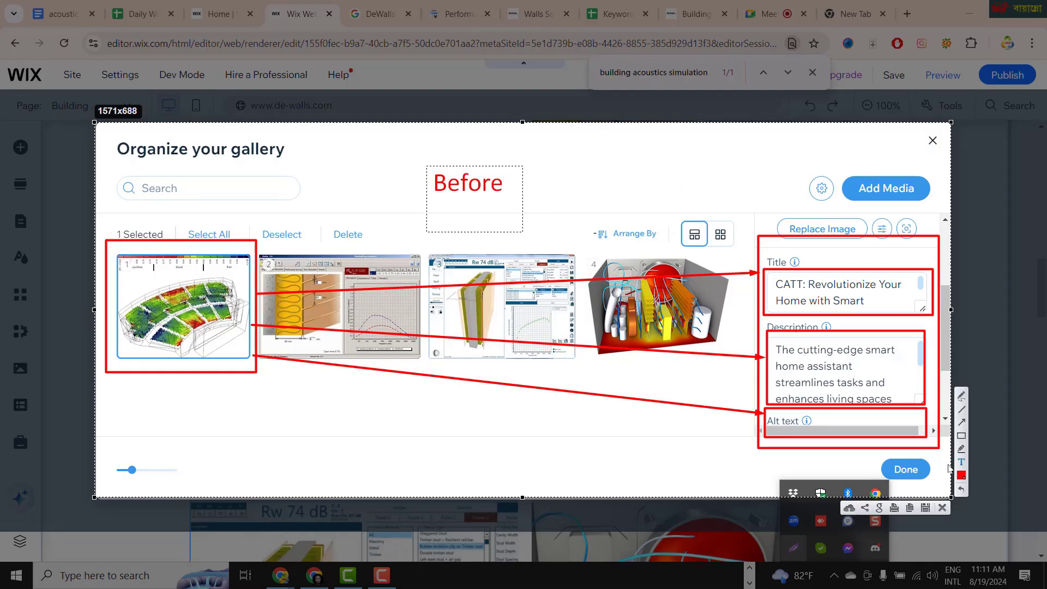
click(675, 179)
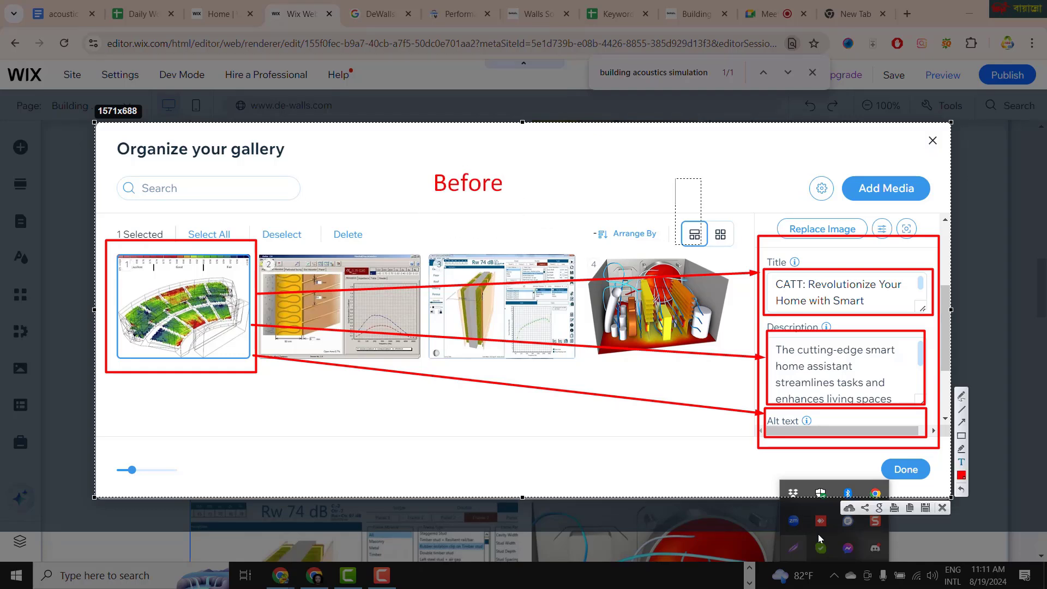
Step: Upload the annotated before screenshot with Lightshot and paste its link into cell H383 of the Daily Report Sheet in Google Sheets
click(848, 511)
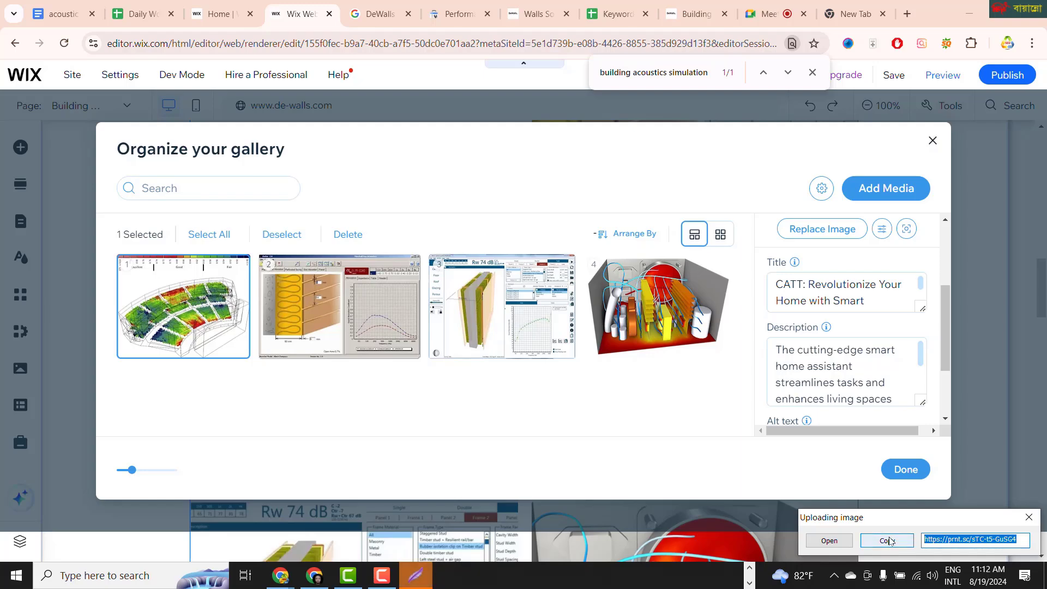
click(888, 541)
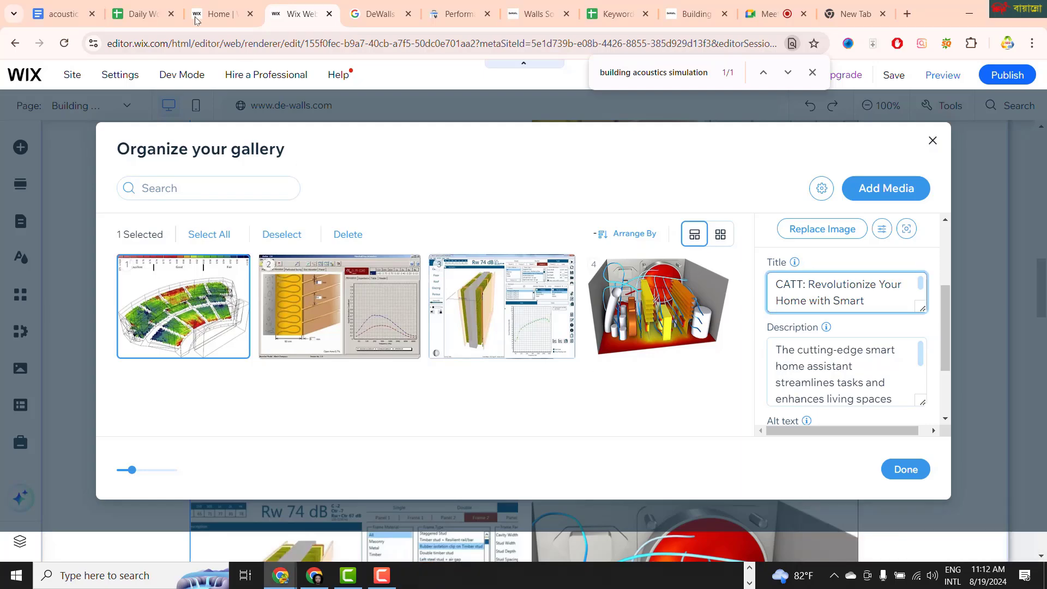
click(136, 14)
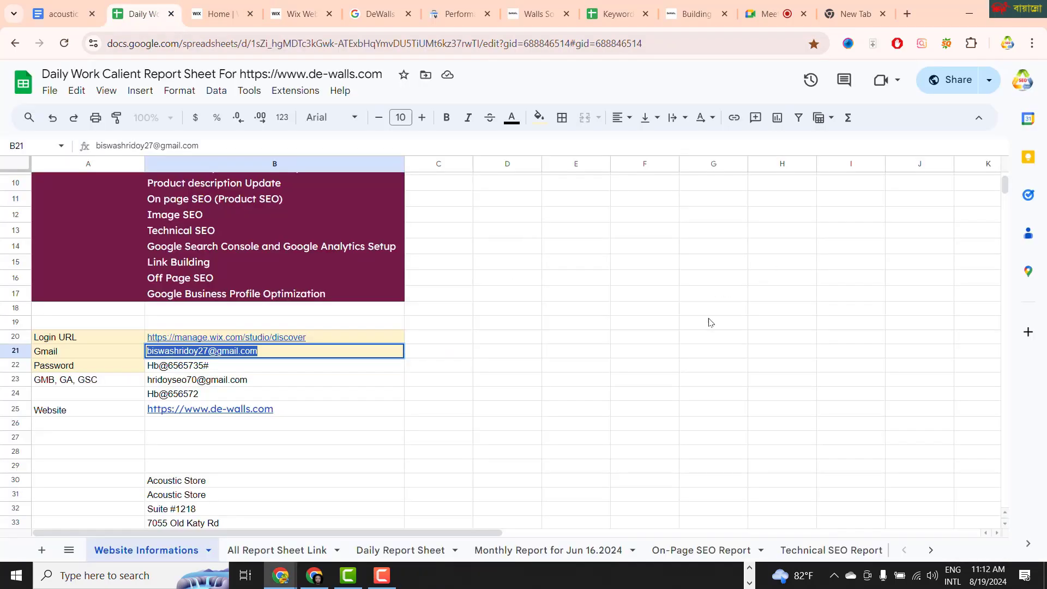
click(387, 551)
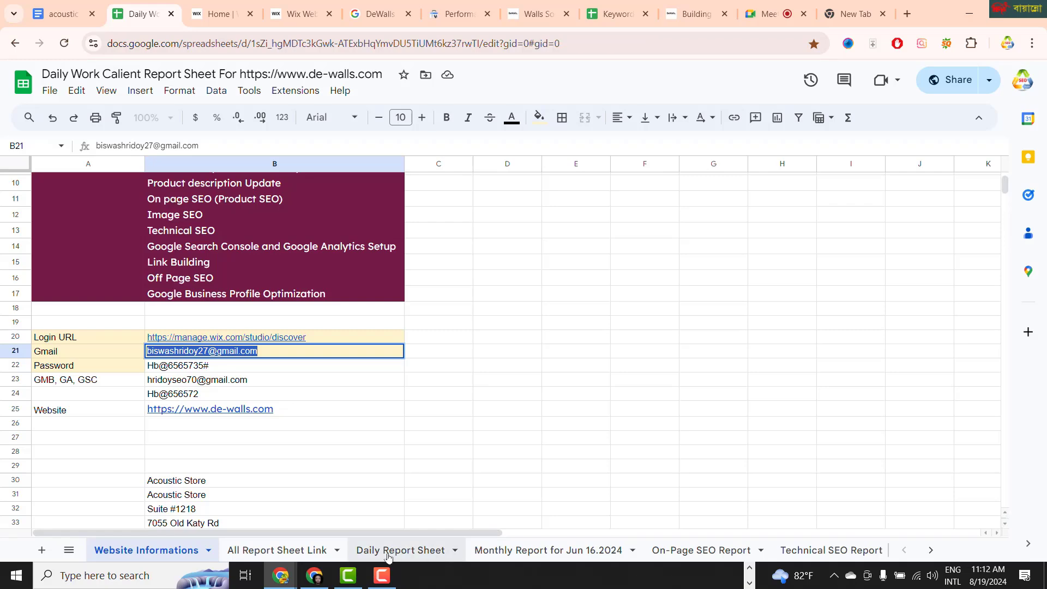
scroll(692, 436, down, 4)
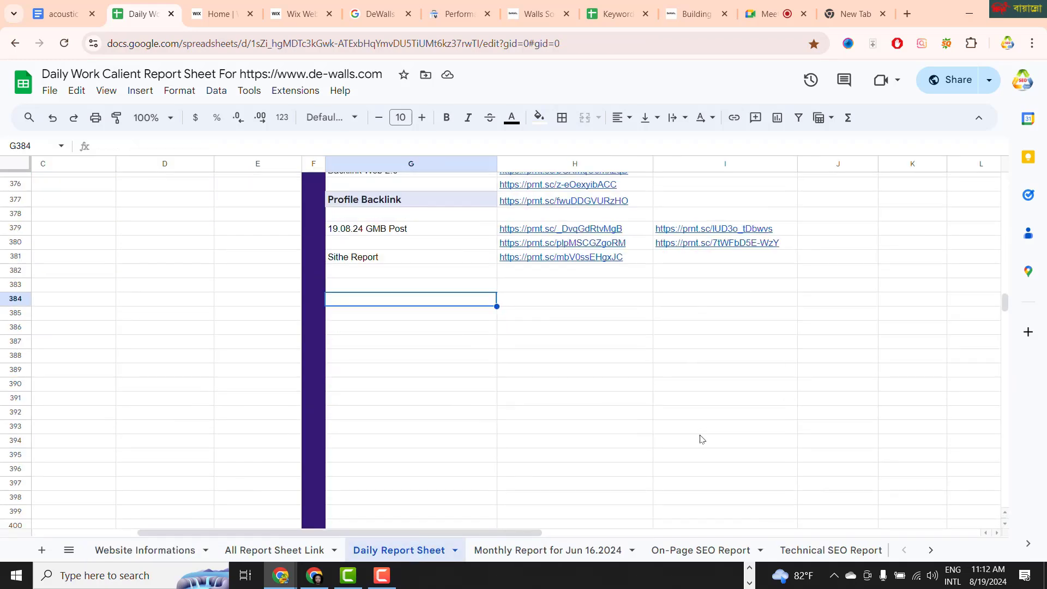
click(390, 288)
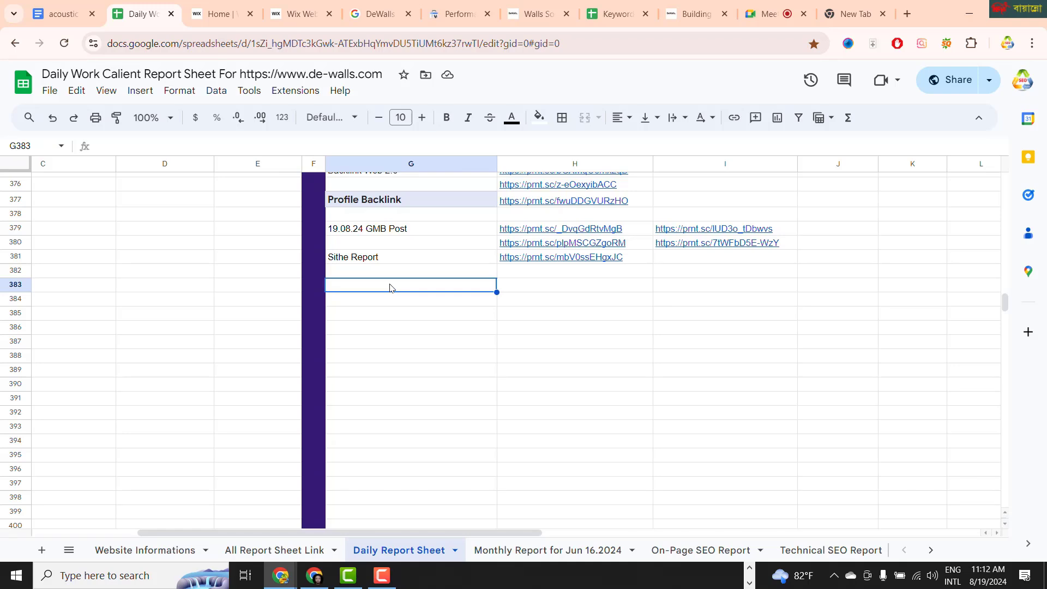
click(545, 290)
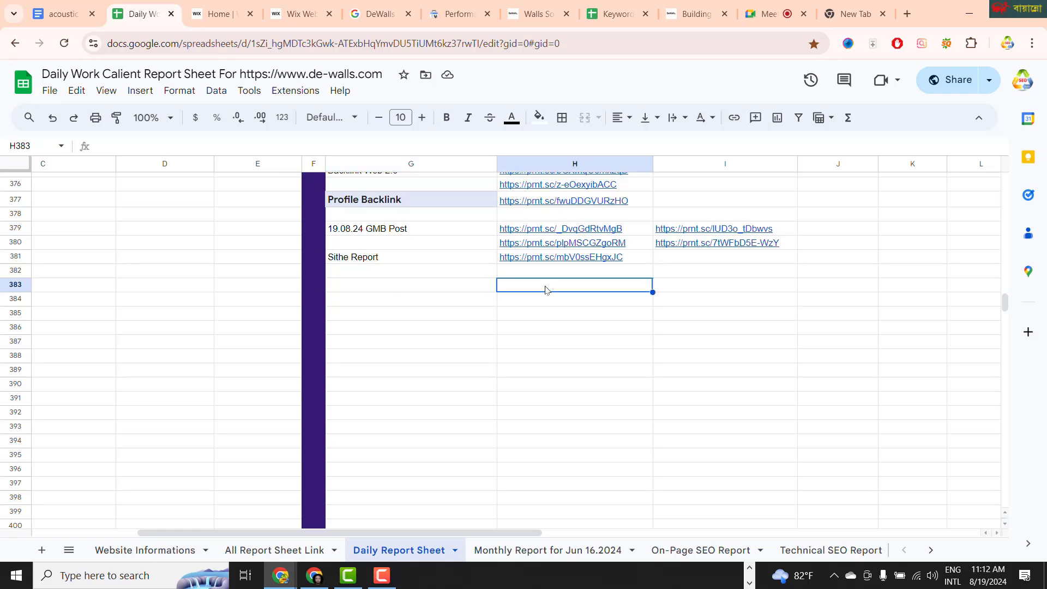
key(ctrl+v)
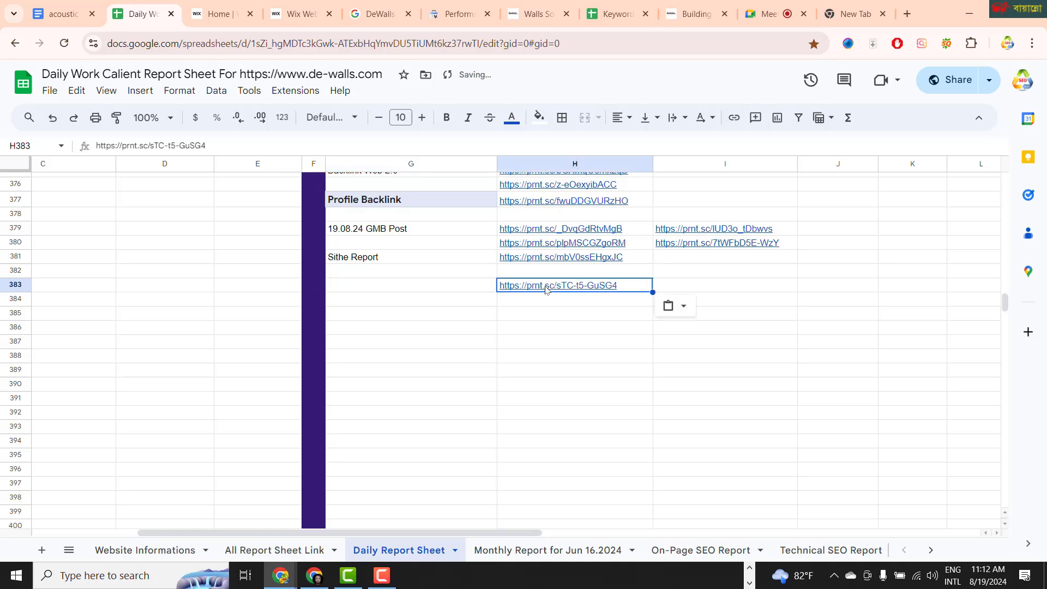
click(540, 330)
Step: Open the screenshot link in cell H383 to check the uploaded before image, and return to the Daily Report Sheet
mouse_move(567, 290)
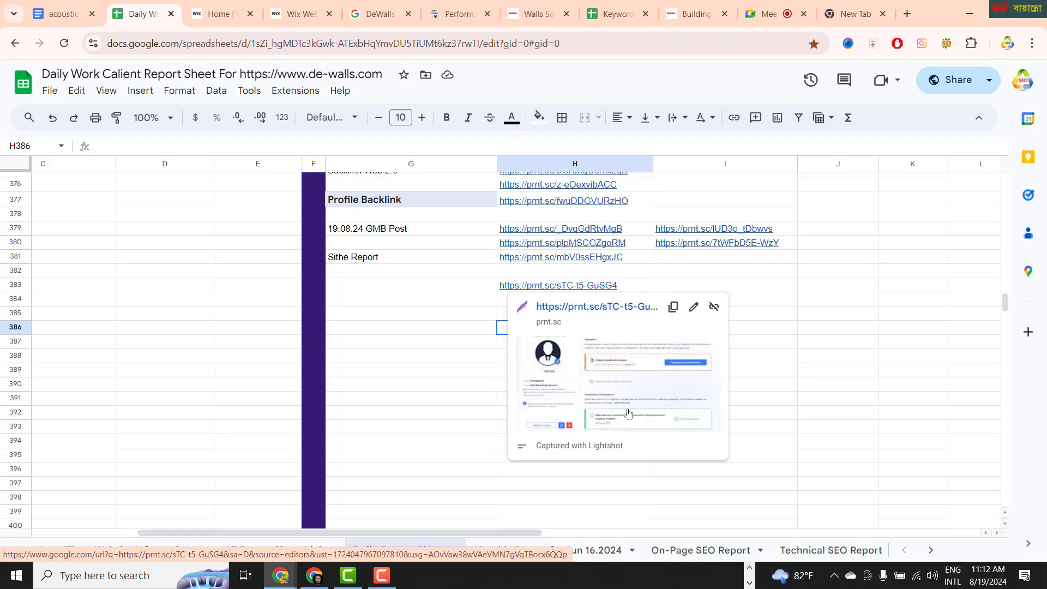
click(415, 413)
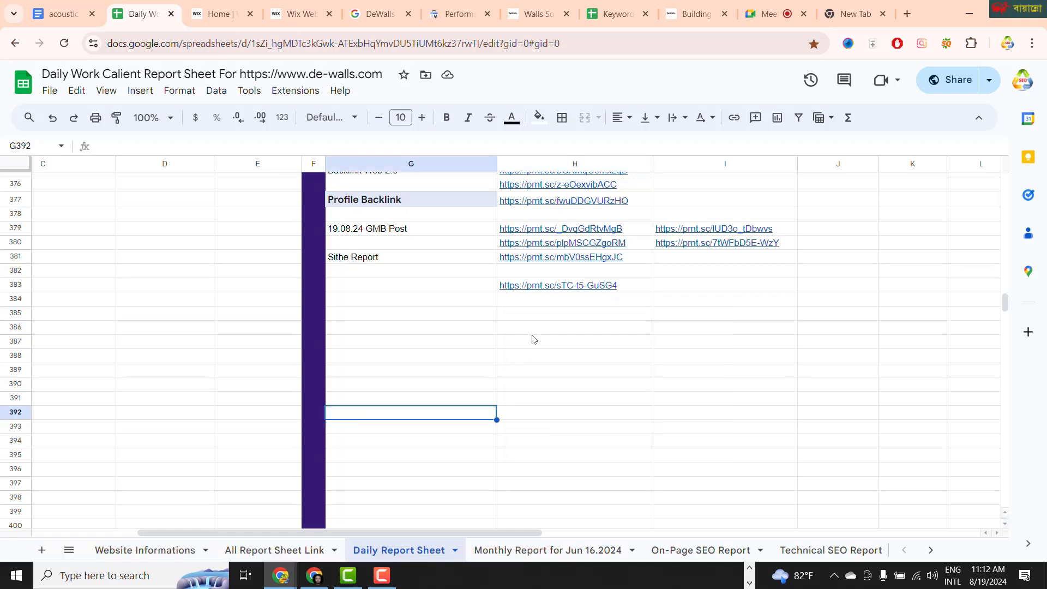
click(560, 287)
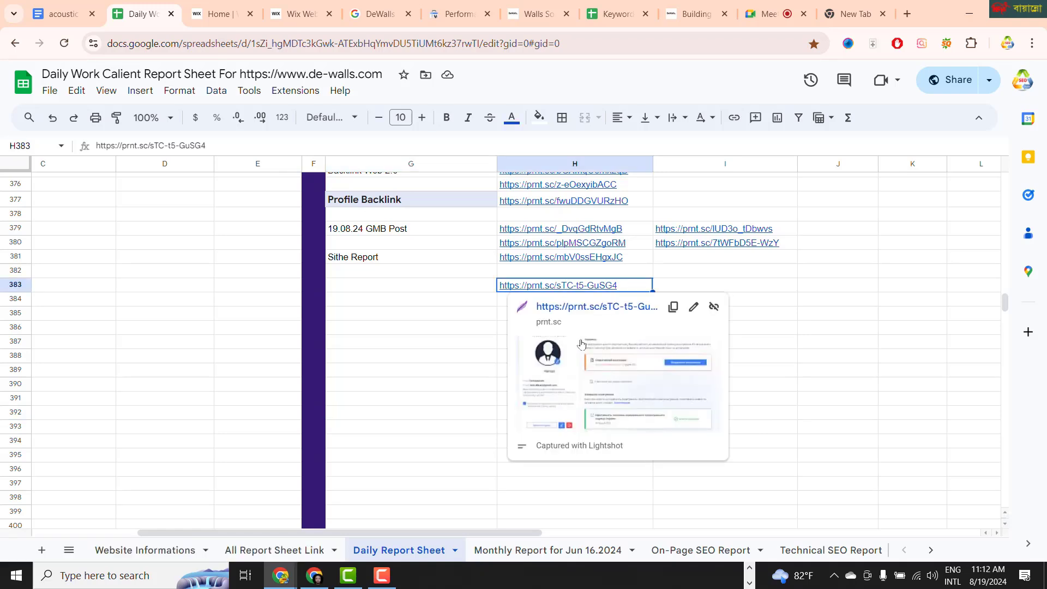
click(581, 344)
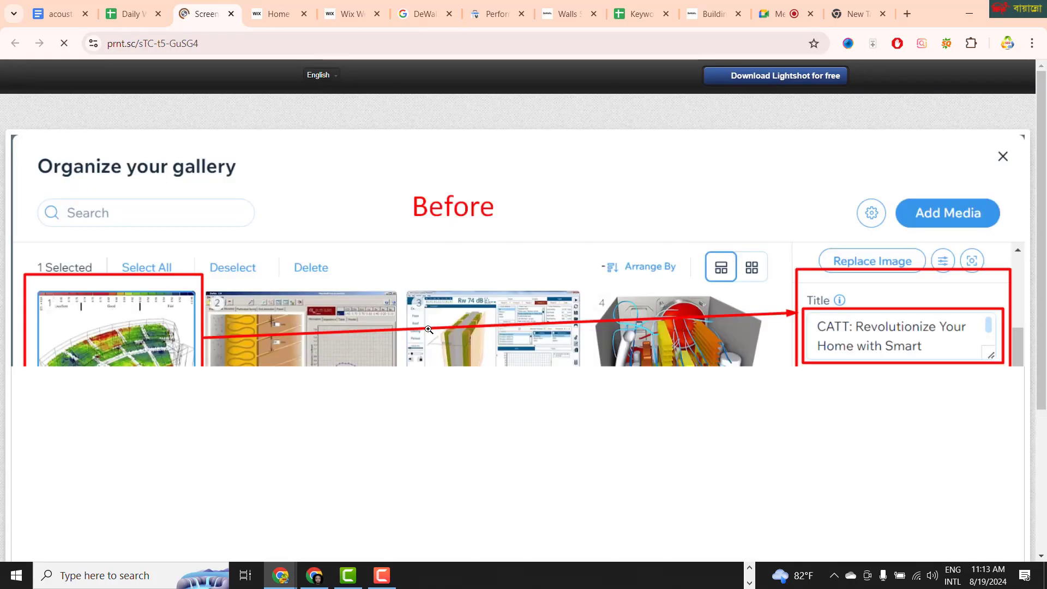
click(231, 13)
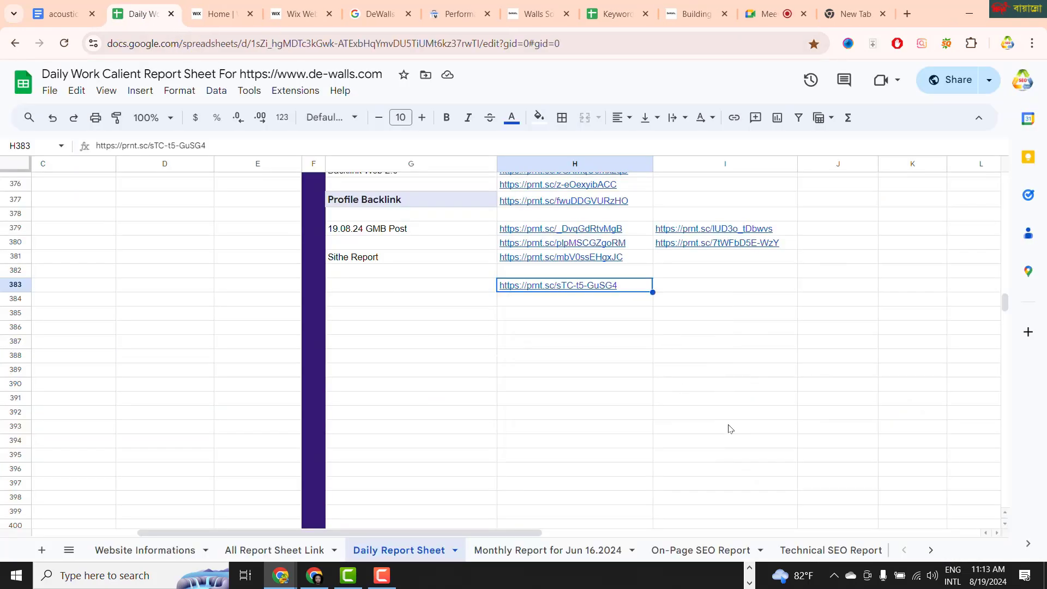
click(710, 291)
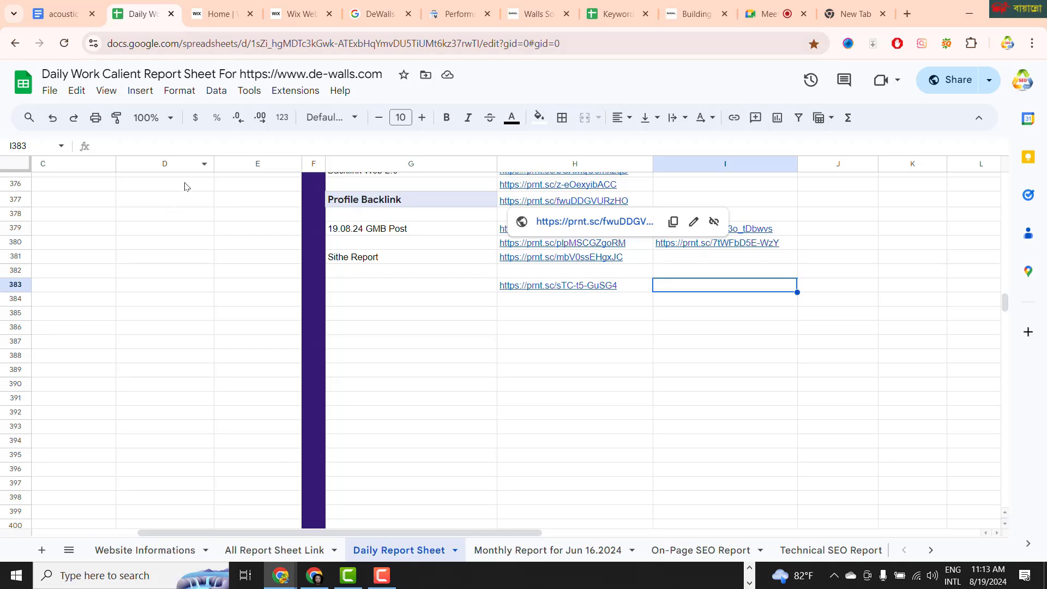
Step: Copy "CATT: Revolutionizing Your Home with Smart Technology" from ChatGPT's title ideas and replace the CATT image's title in the Wix gallery with it
click(293, 18)
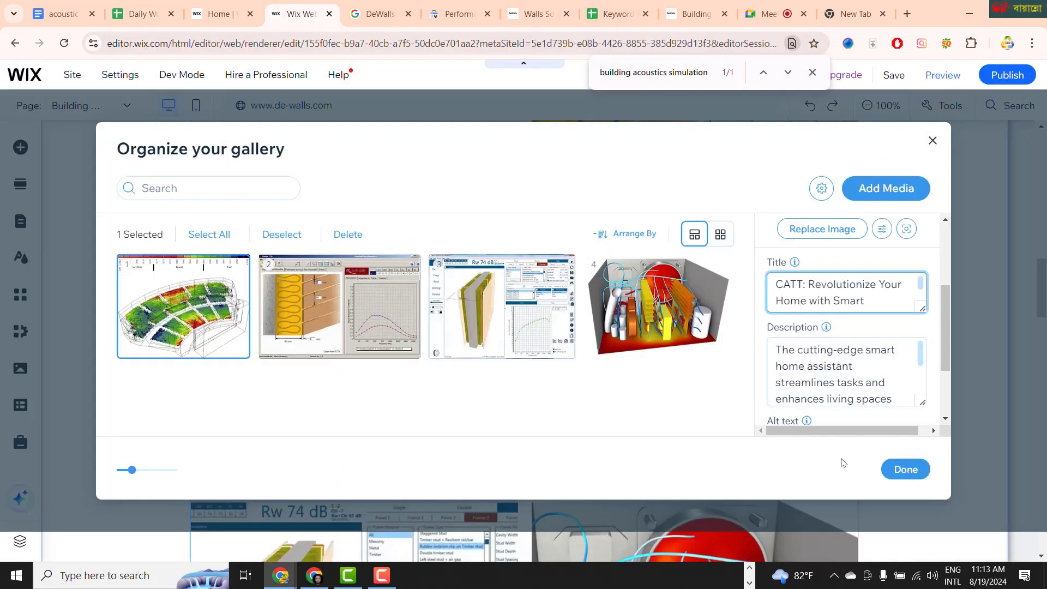
click(314, 575)
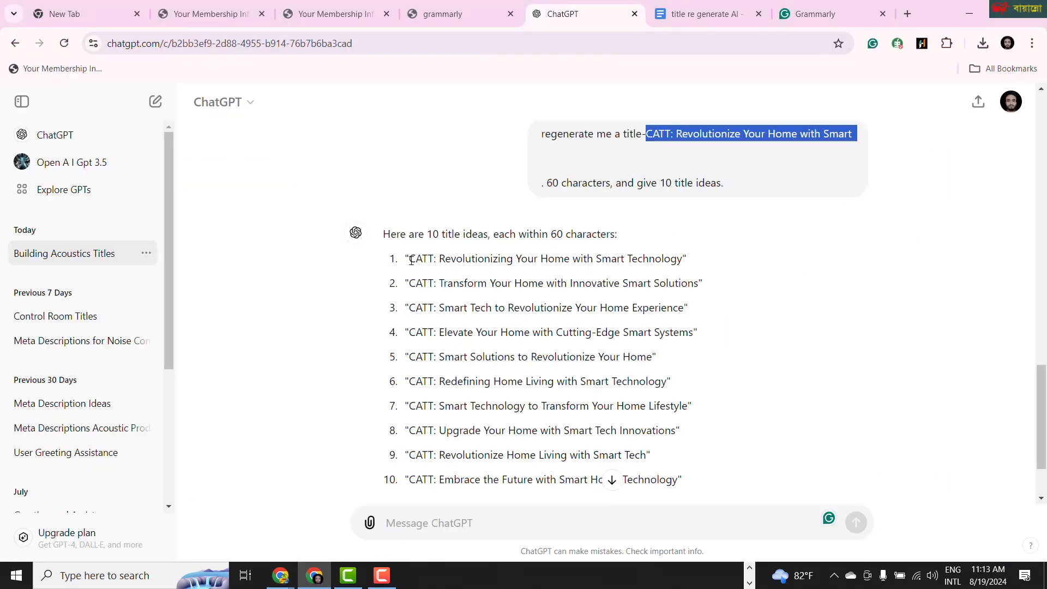
drag(411, 261, 696, 281)
click(781, 242)
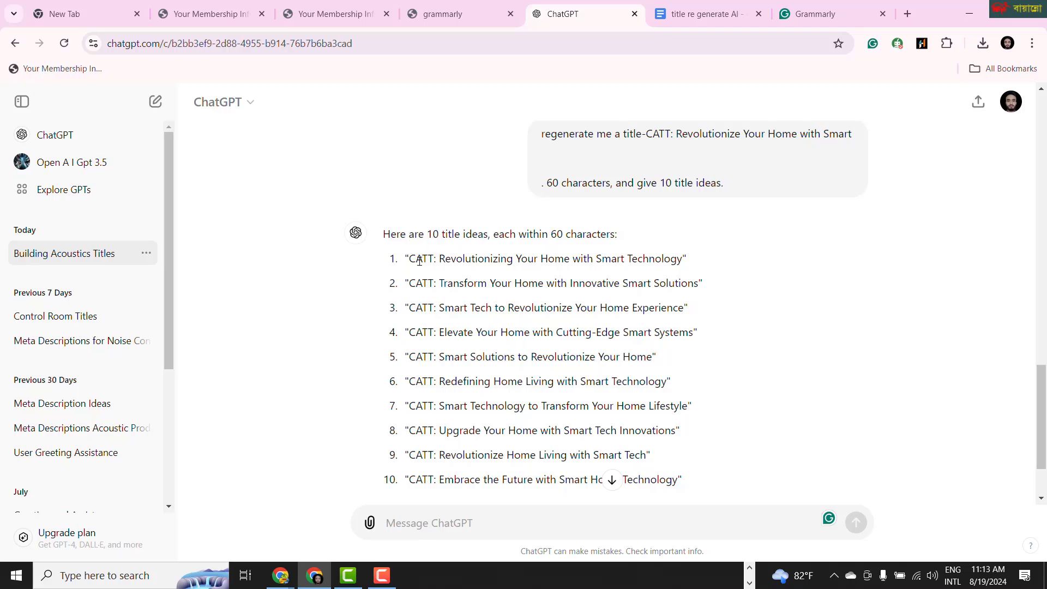
drag(409, 260, 690, 263)
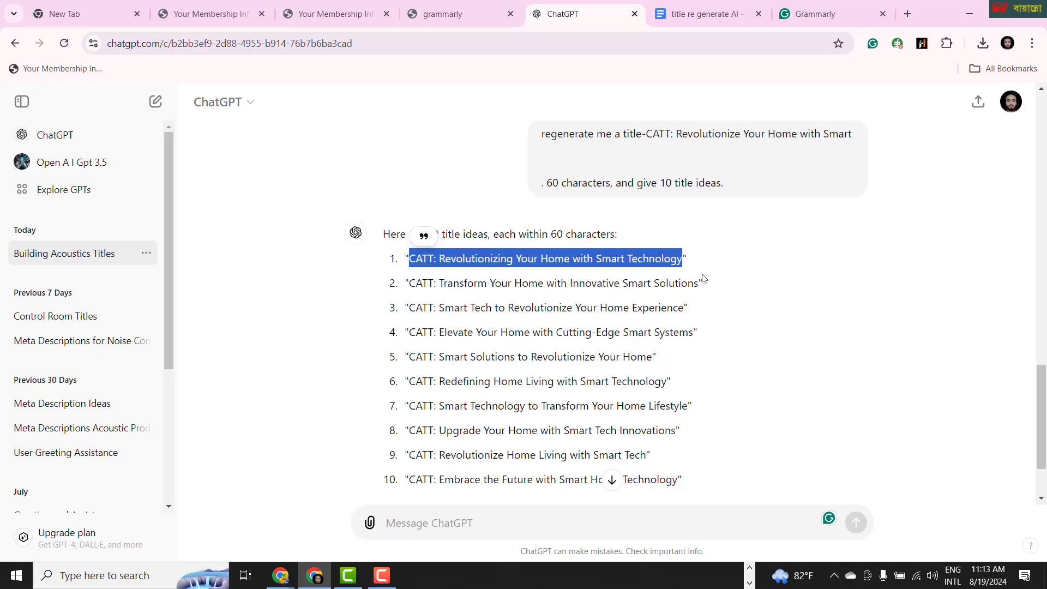
click(280, 575)
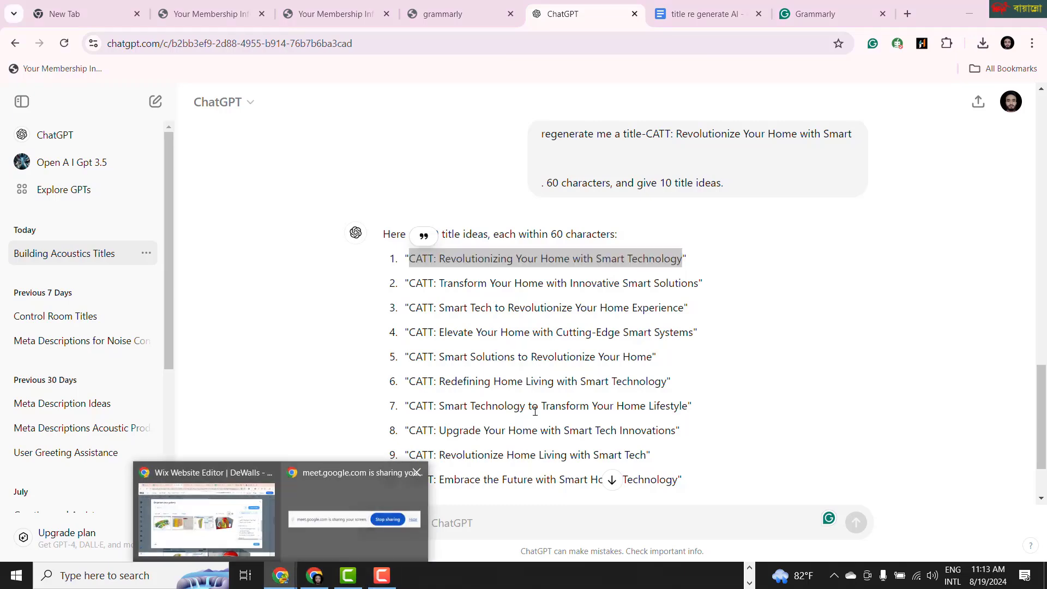
click(185, 527)
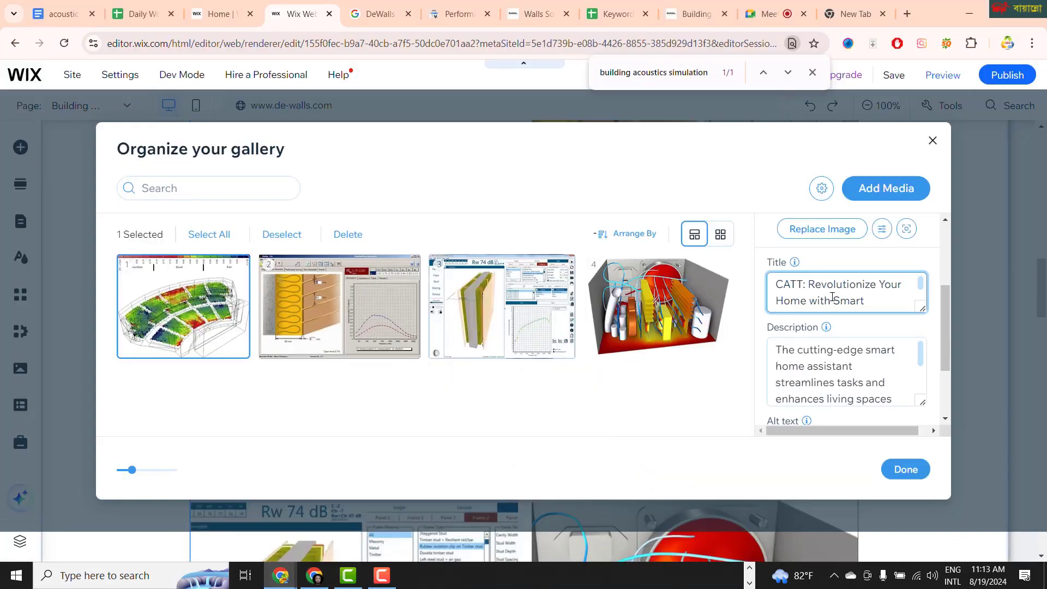
double_click(771, 285)
double_click(814, 295)
drag(777, 284, 900, 308)
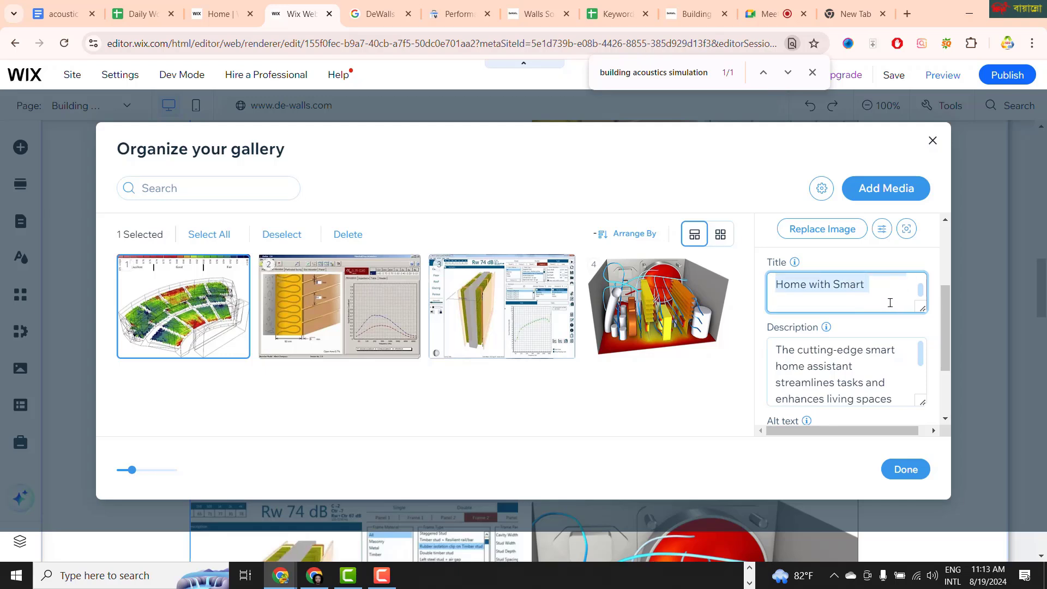
key(ctrl+v)
scroll(887, 302, up, 1)
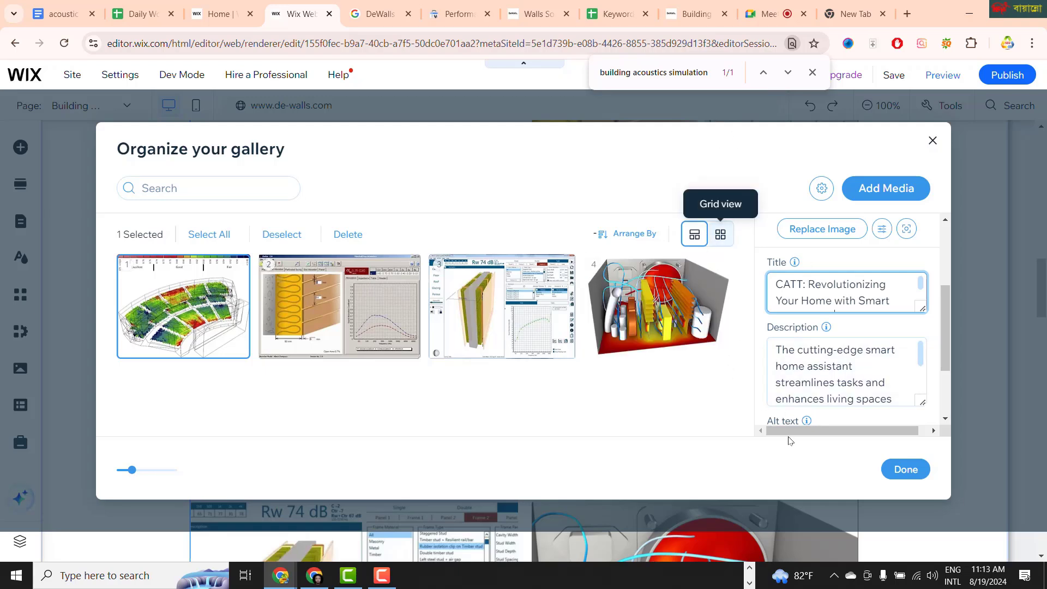
Step: Replace the CATT image's alt text with "CATT: Revolutionizing Your Home with Smart Technology"
scroll(845, 382, down, 2)
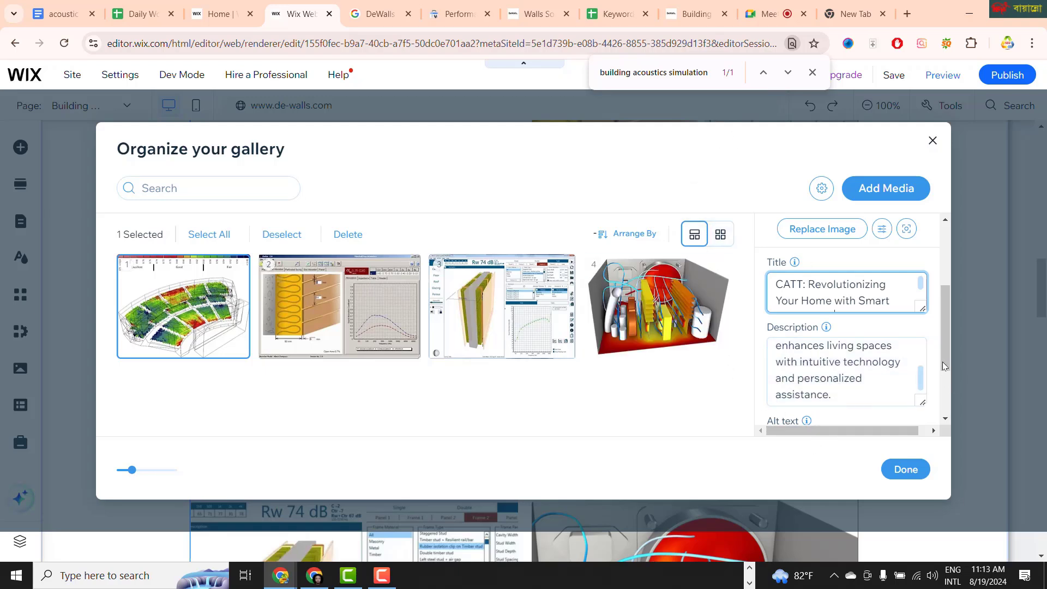
scroll(944, 365, down, 2)
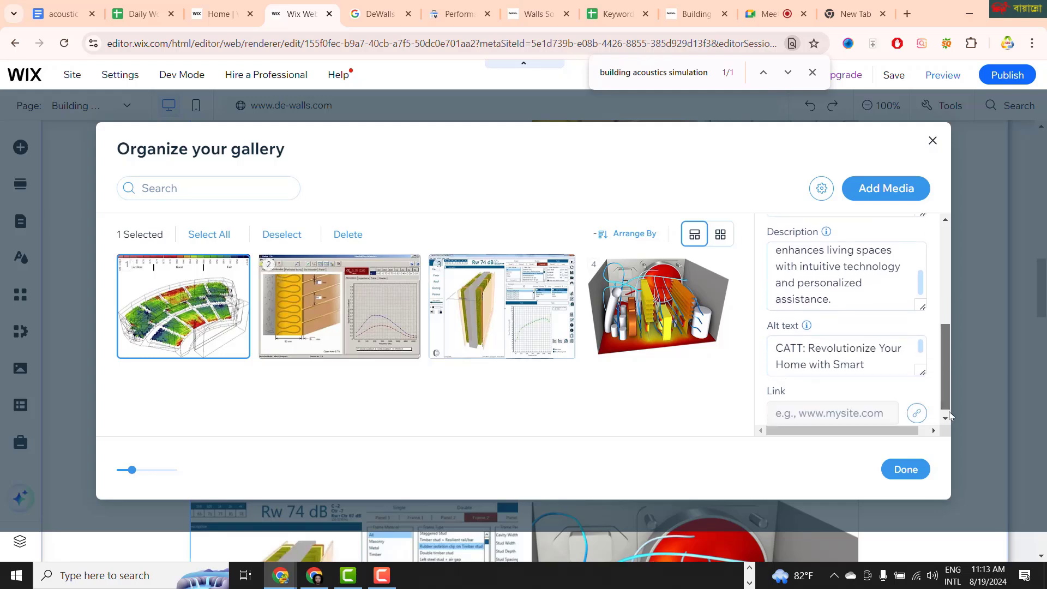
click(821, 361)
key(ctrl+a)
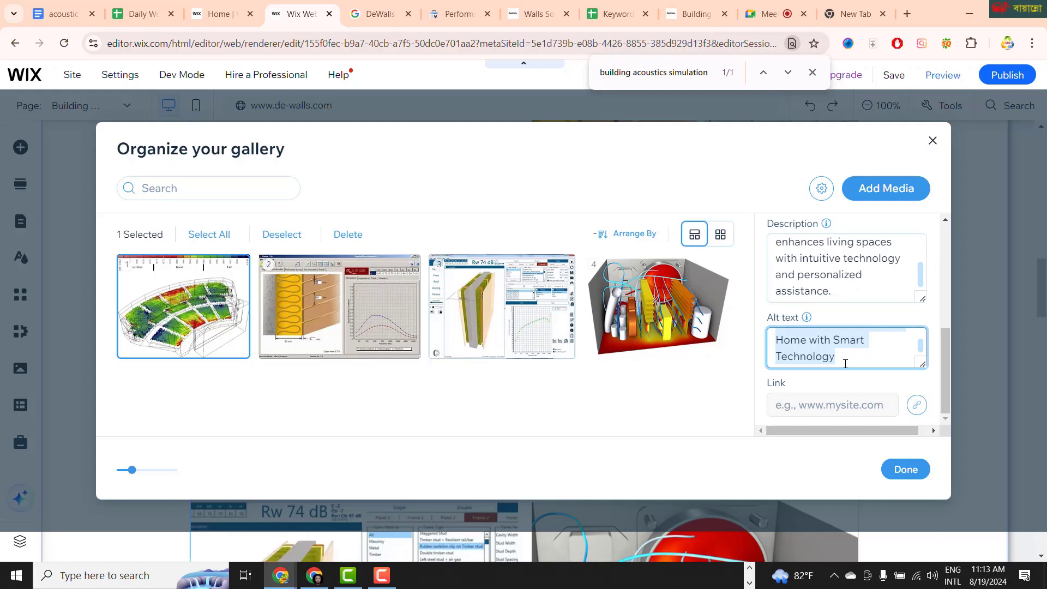
scroll(809, 347, up, 3)
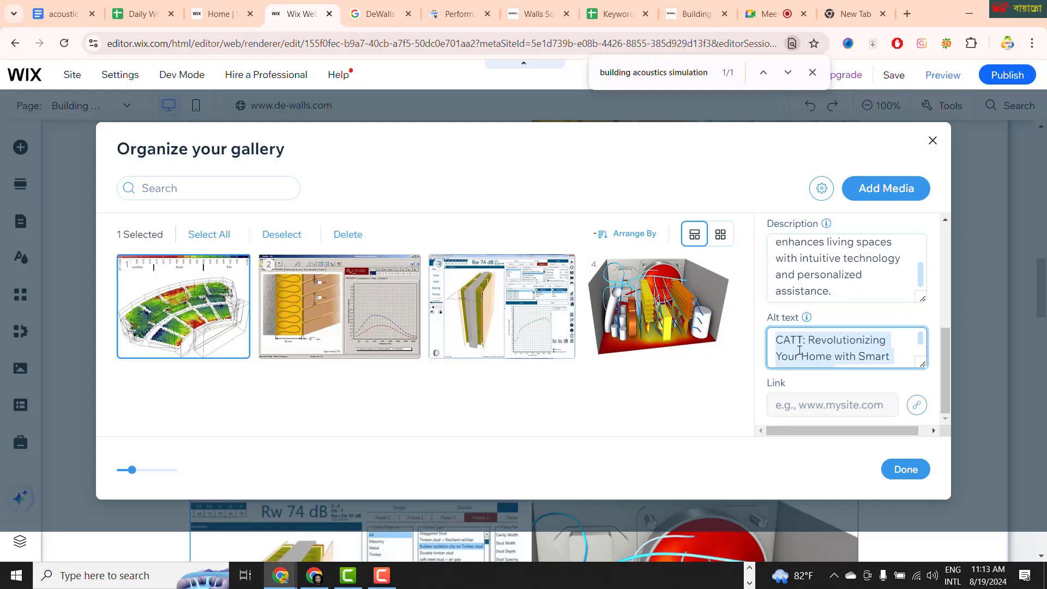
click(788, 356)
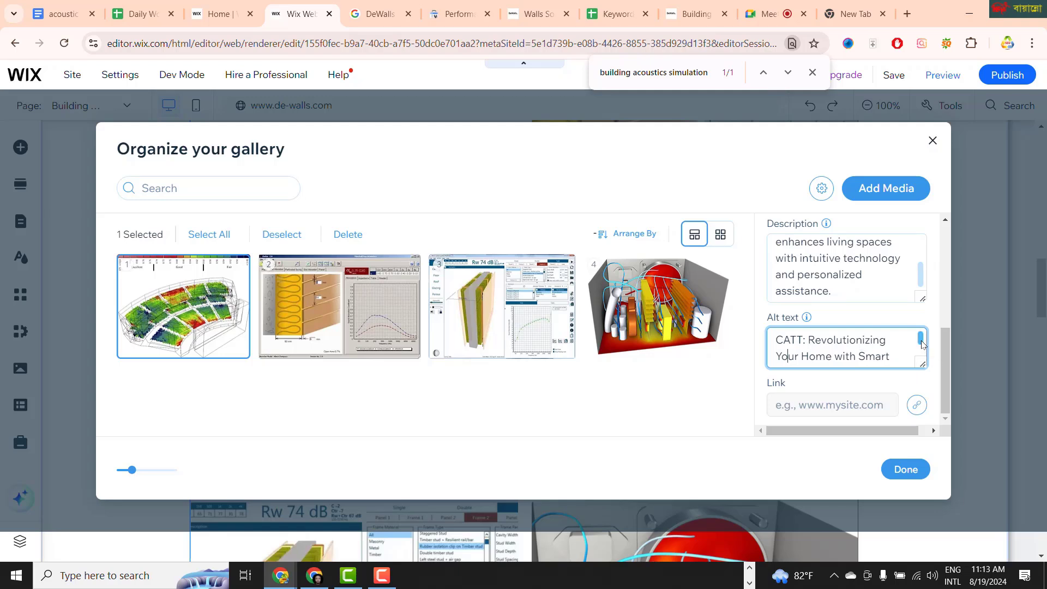
drag(921, 345, 924, 374)
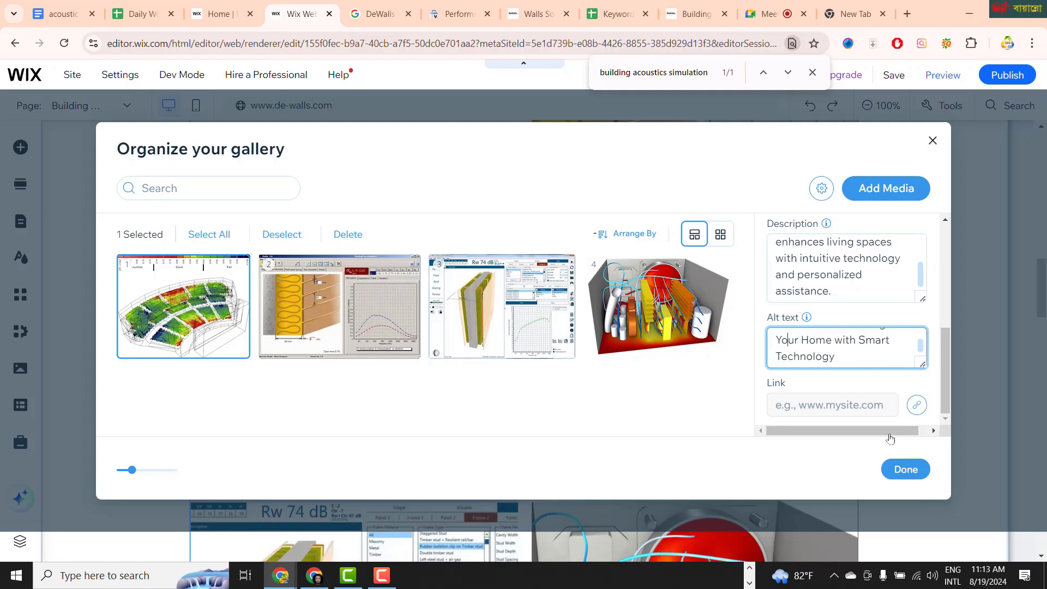
Step: Review the CATT image's title, description, alt text and link fields in the gallery
click(838, 405)
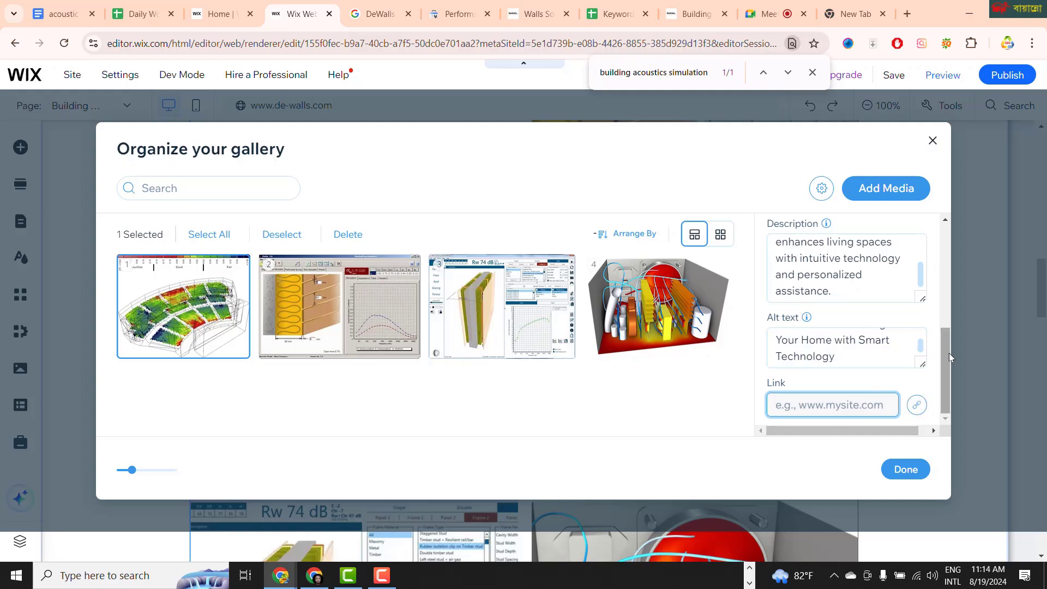
drag(949, 352, 944, 264)
drag(945, 323, 952, 375)
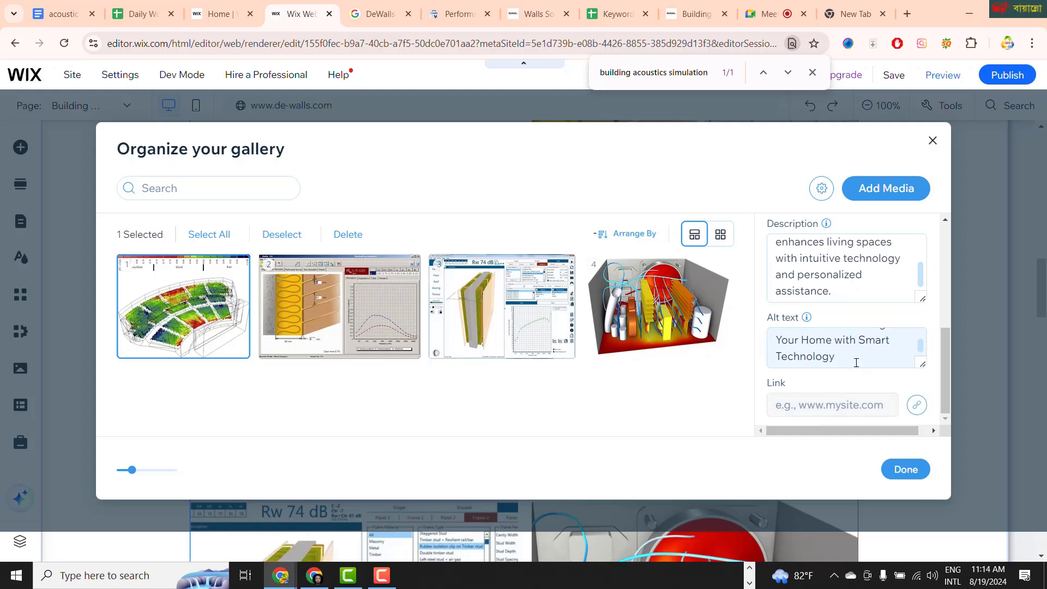
scroll(855, 360, up, 1)
scroll(843, 314, up, 4)
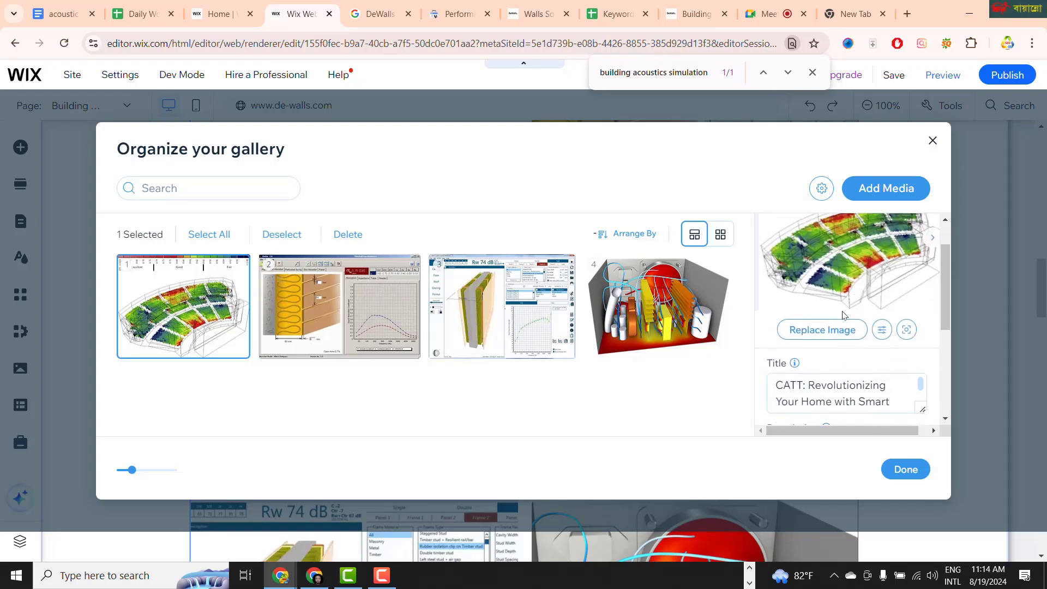
scroll(842, 315, down, 1)
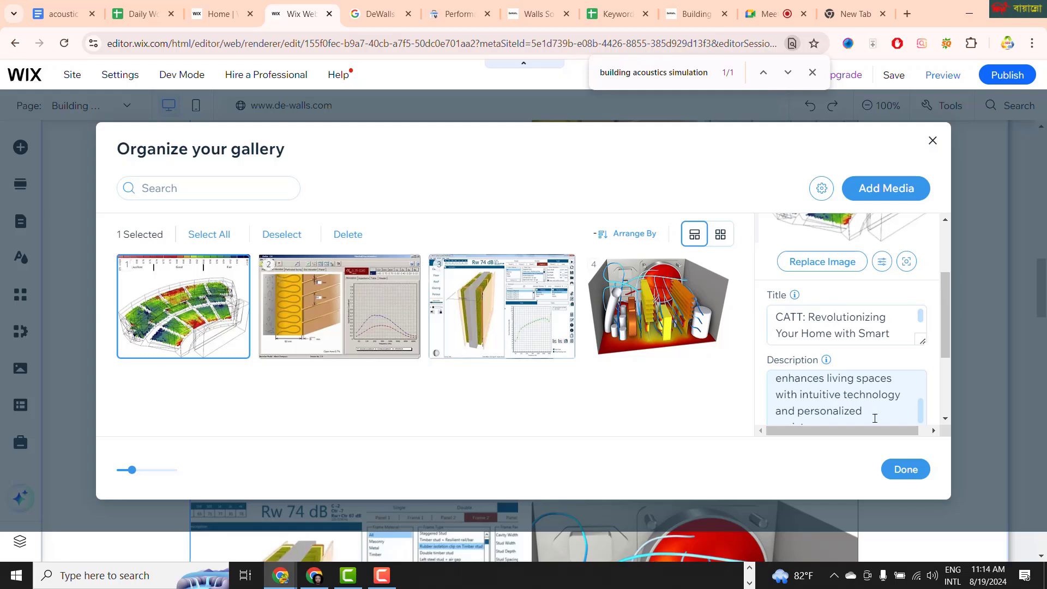
scroll(839, 325, down, 1)
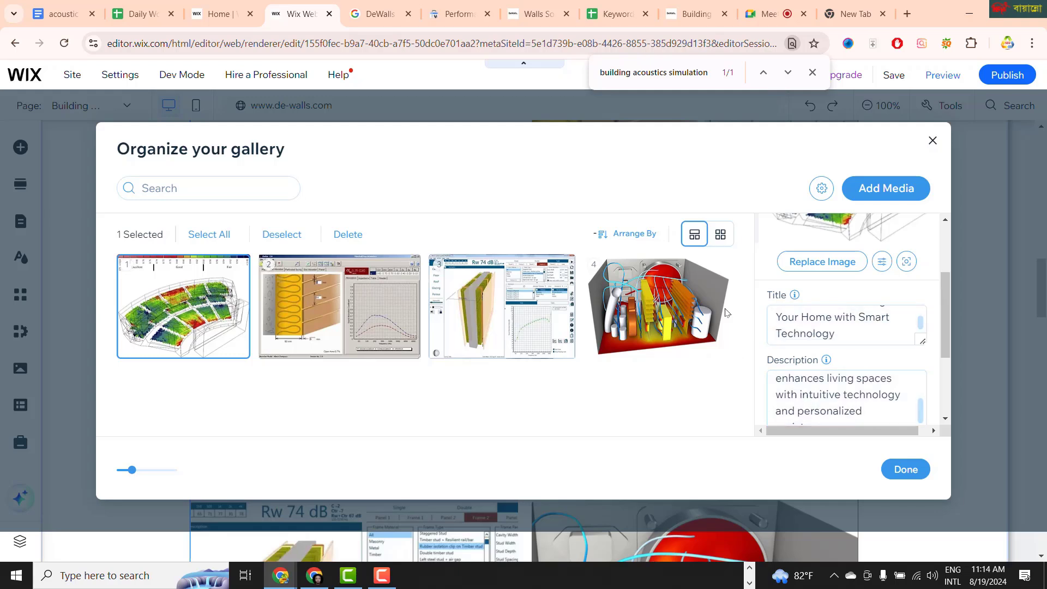
Step: In the "title re generate AI" document, replace the meta description prompt's subject with "CATT: Revolutionizing Your Home with Smart Technology"
click(314, 575)
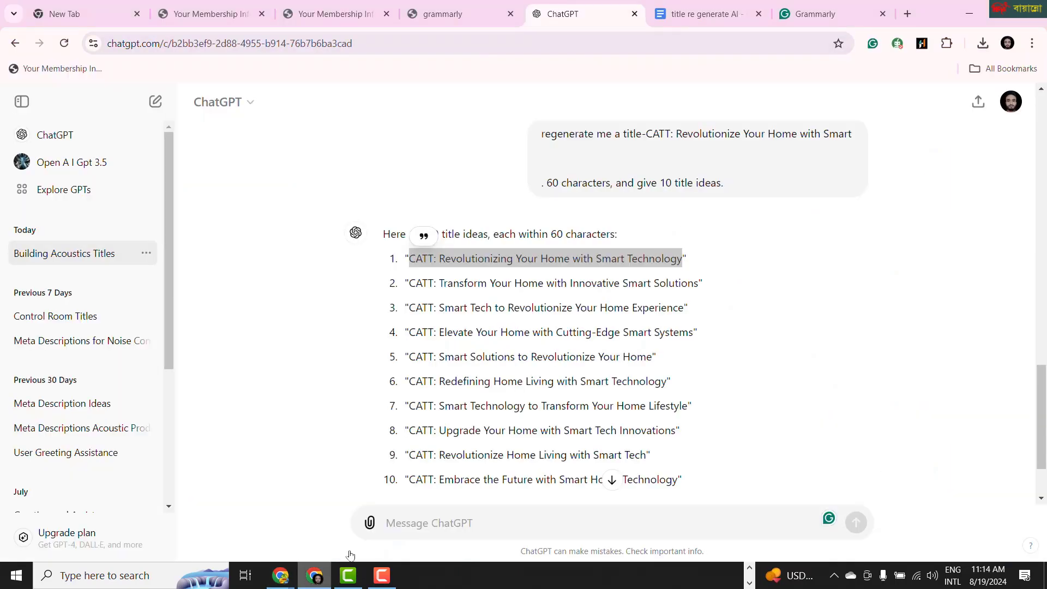
key(ctrl+Tab)
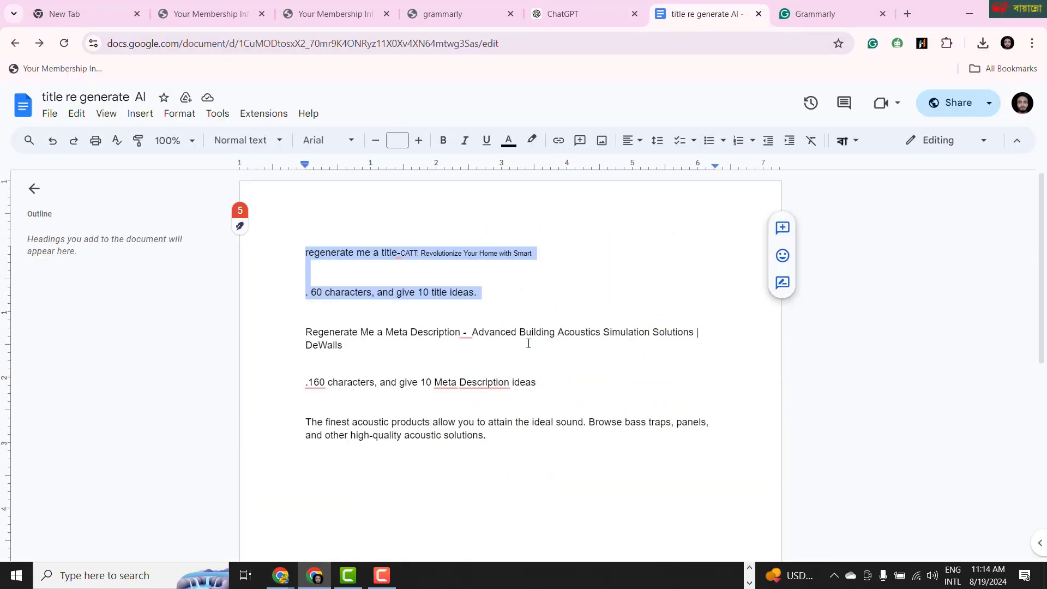
click(474, 333)
drag(472, 332, 689, 342)
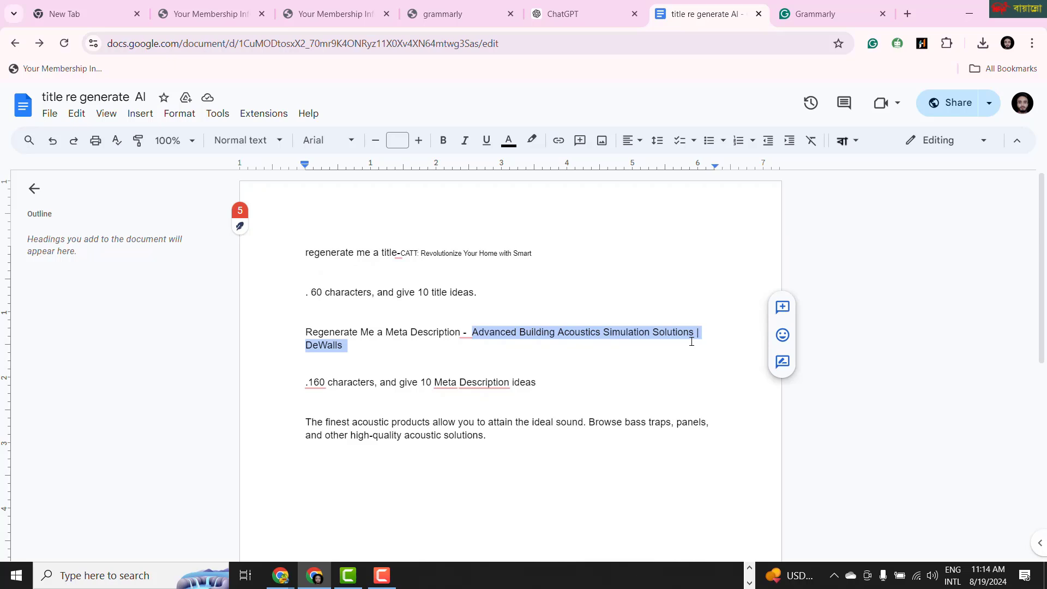
text(CATT: Revolutionizing Your Home with Smart Technology)
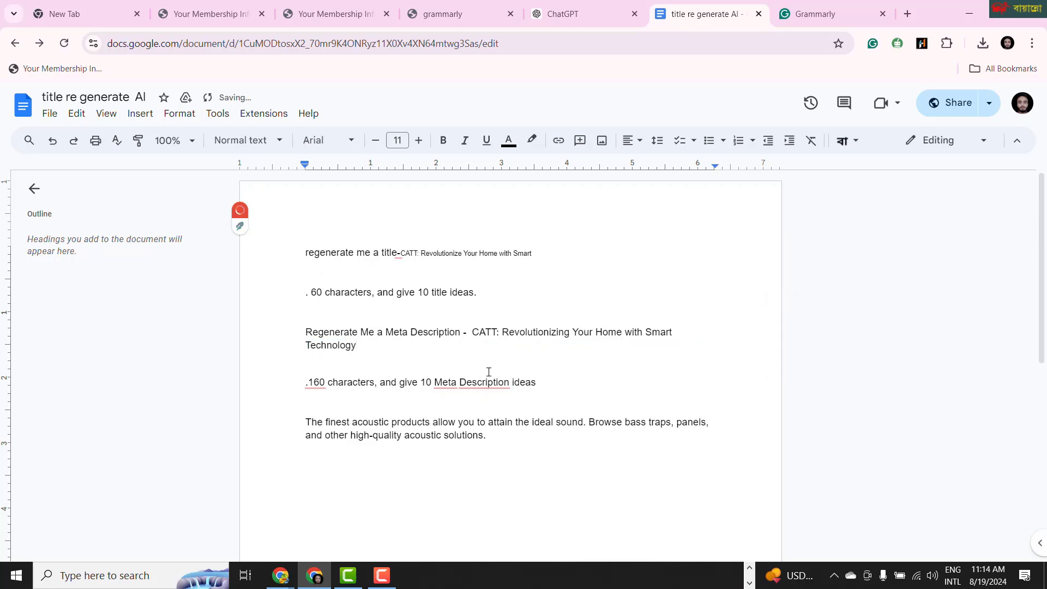
Step: Copy the full meta description prompt and submit it in the ChatGPT conversation to request 10 CATT meta description ideas of 160 characters
drag(318, 344, 539, 382)
key(ctrl+c)
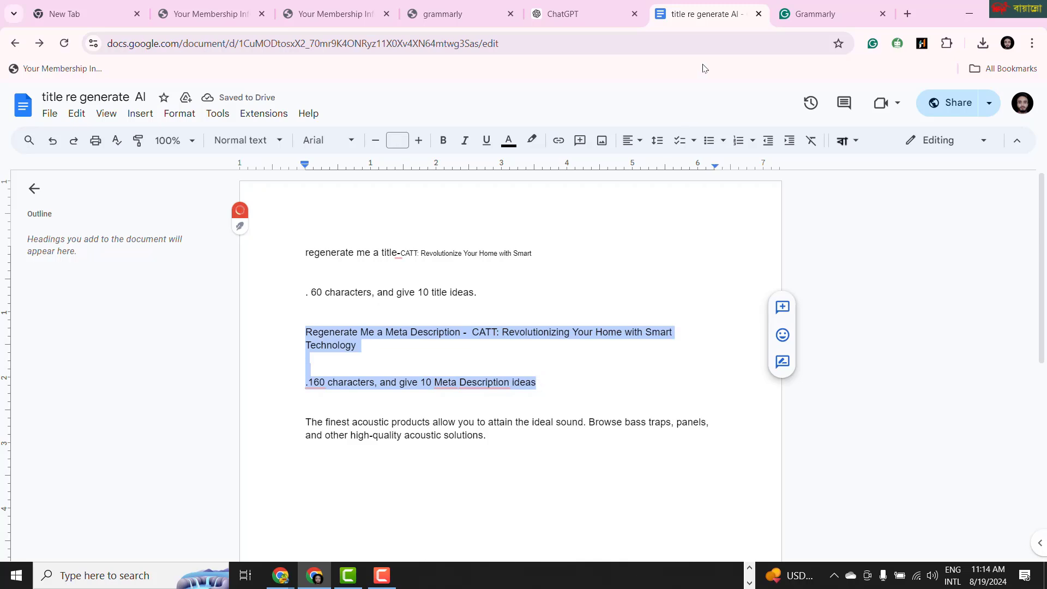
click(586, 15)
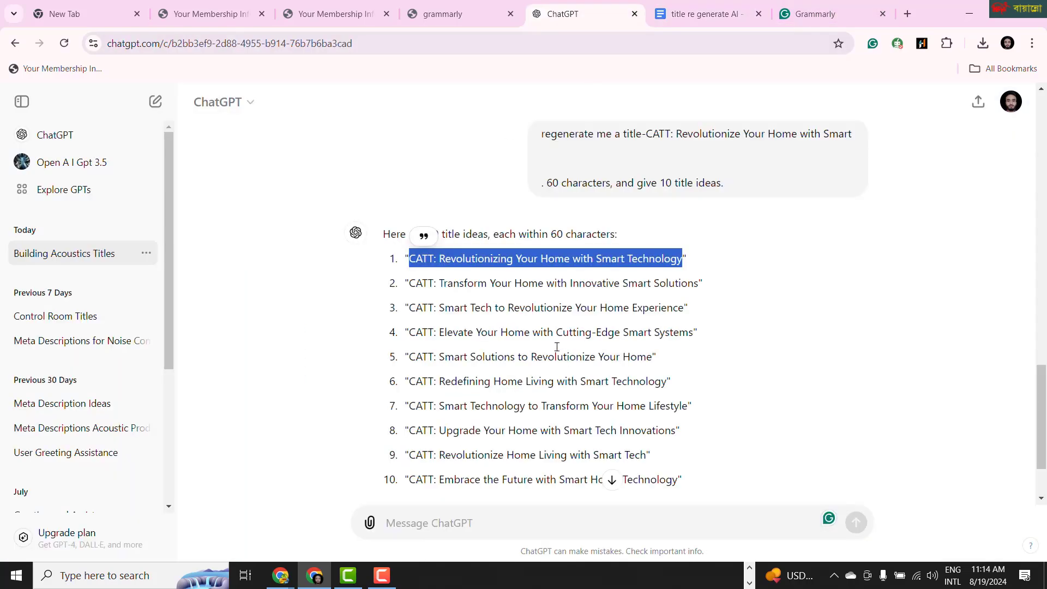
scroll(489, 504, down, 2)
click(457, 522)
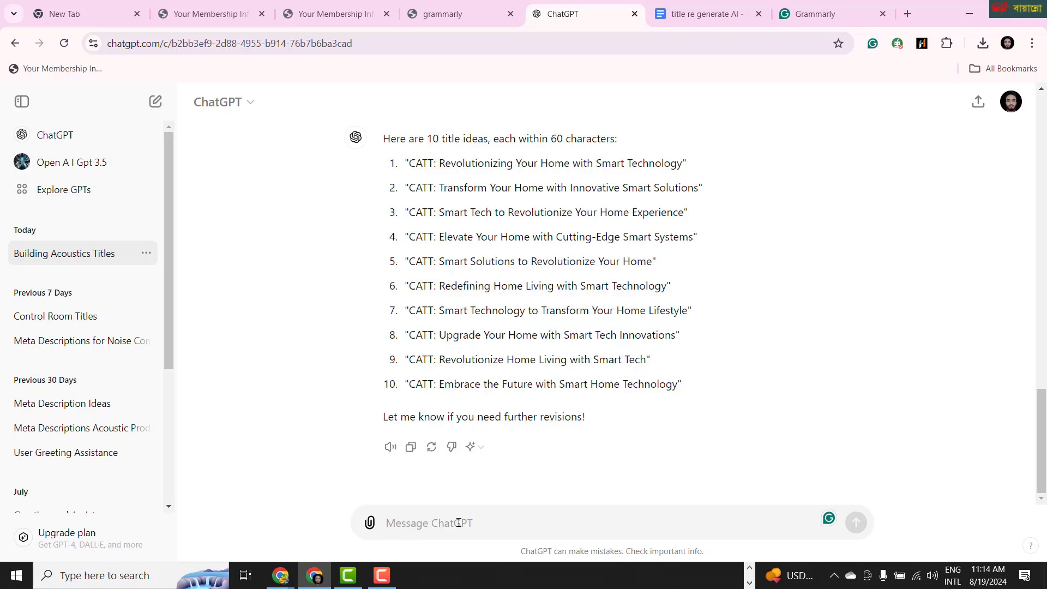
key(ctrl+v)
key(Return)
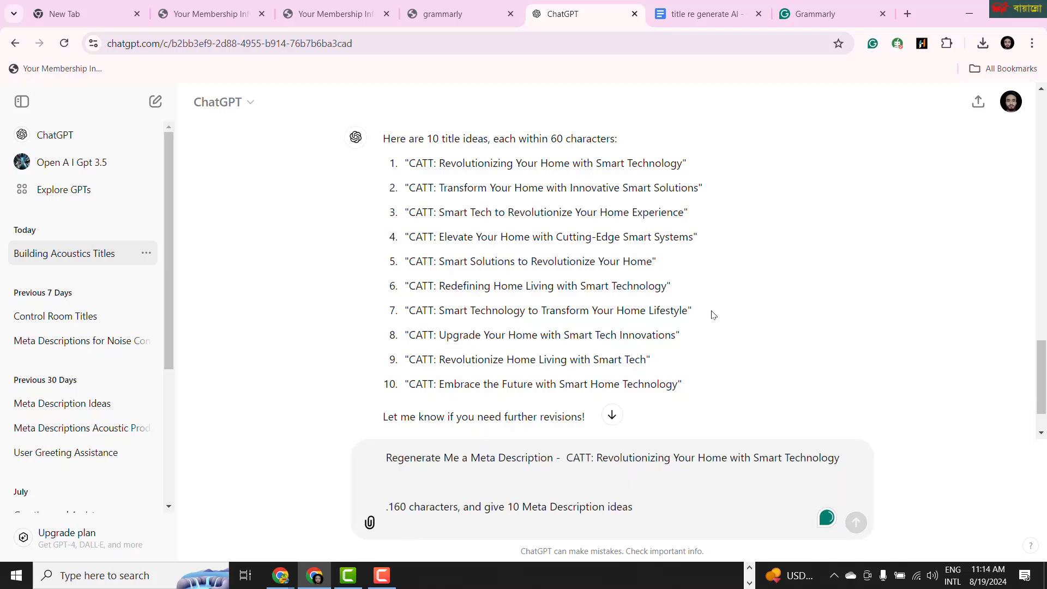
Step: Reload the chat and resend the prompt for 10 Meta Description ideas of 160 characters on "CATT: Revolutionizing Your Home with Smart Technology"
scroll(704, 371, down, 1)
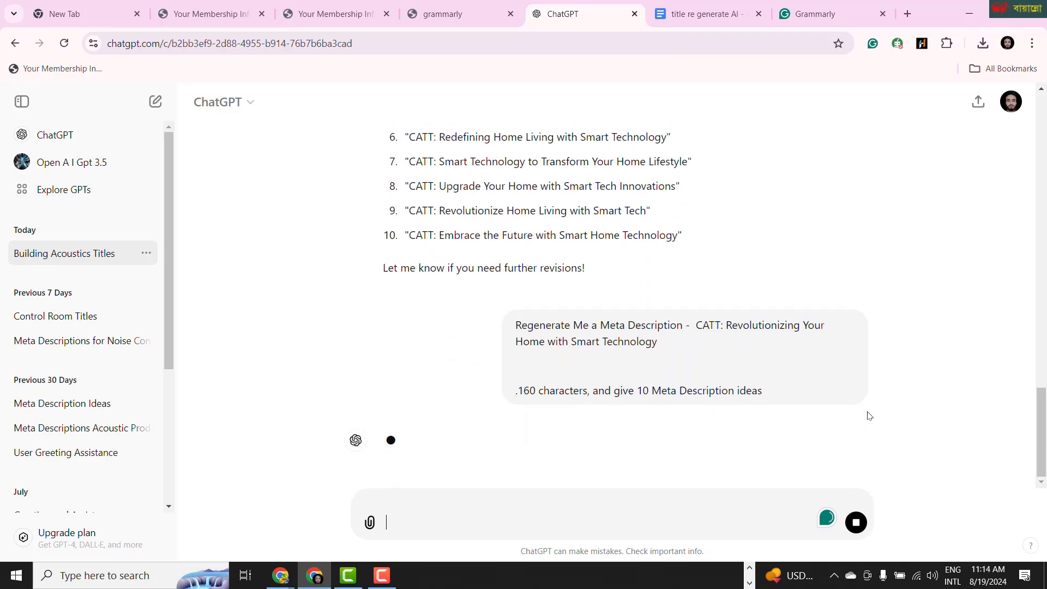
click(66, 44)
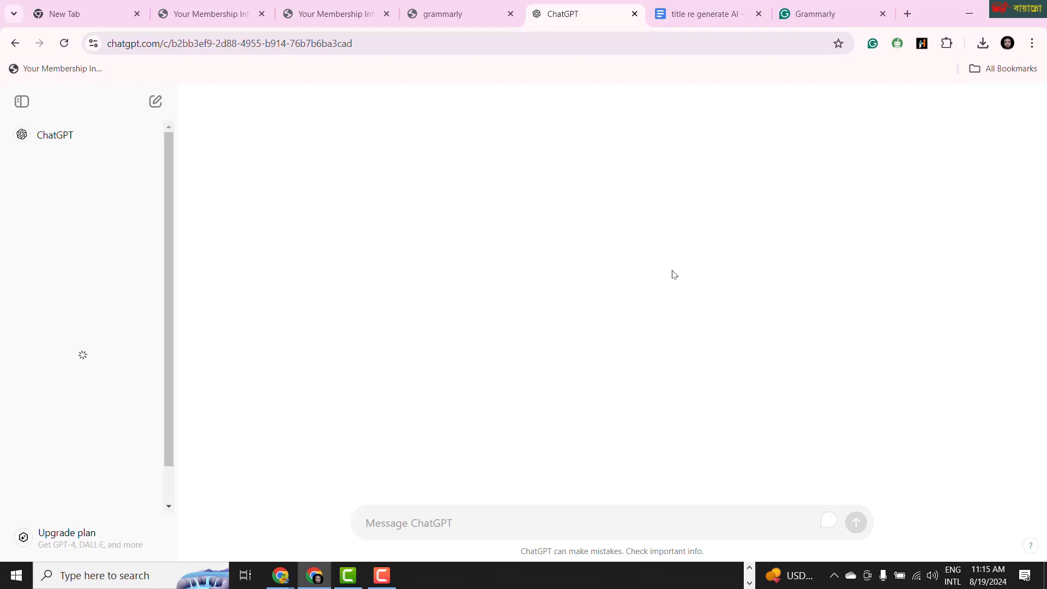
key(ctrl+v)
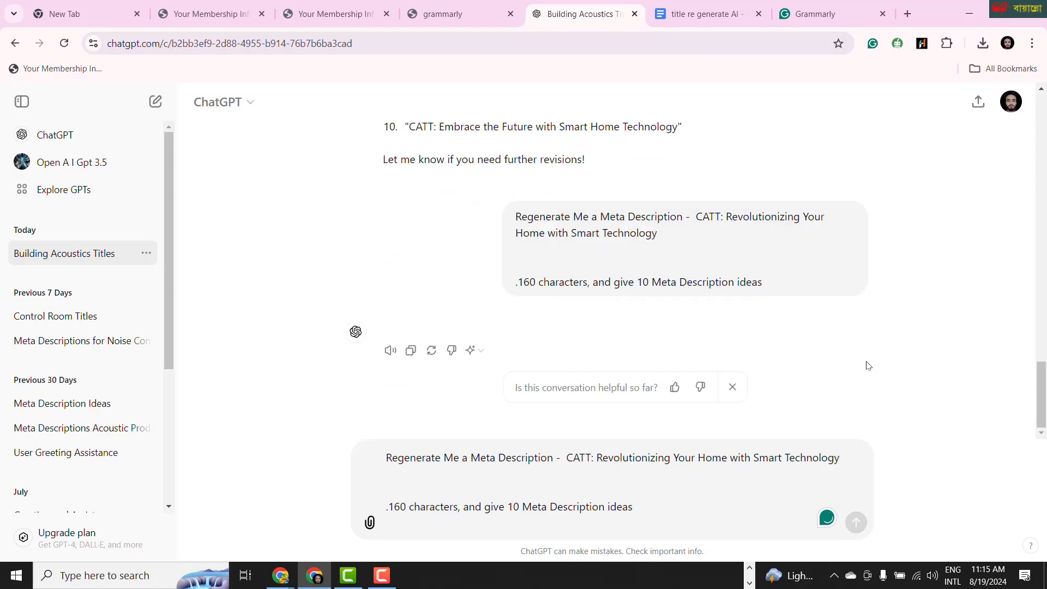
key(Return)
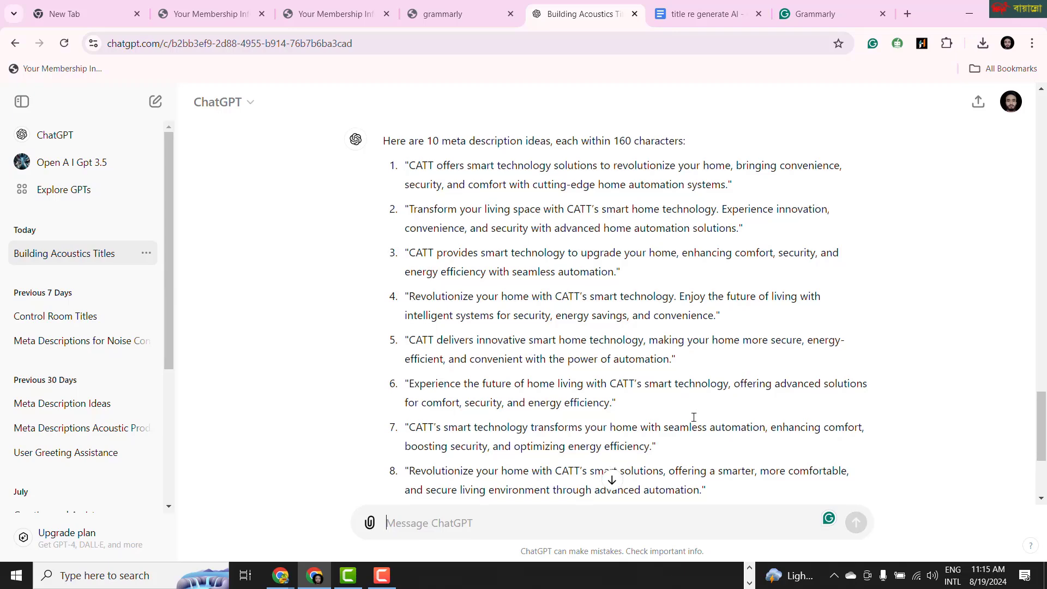
Step: Review the generated meta descriptions and copy the first one, beginning "CATT offers smart technology solutions", without its quotation marks
scroll(691, 418, down, 3)
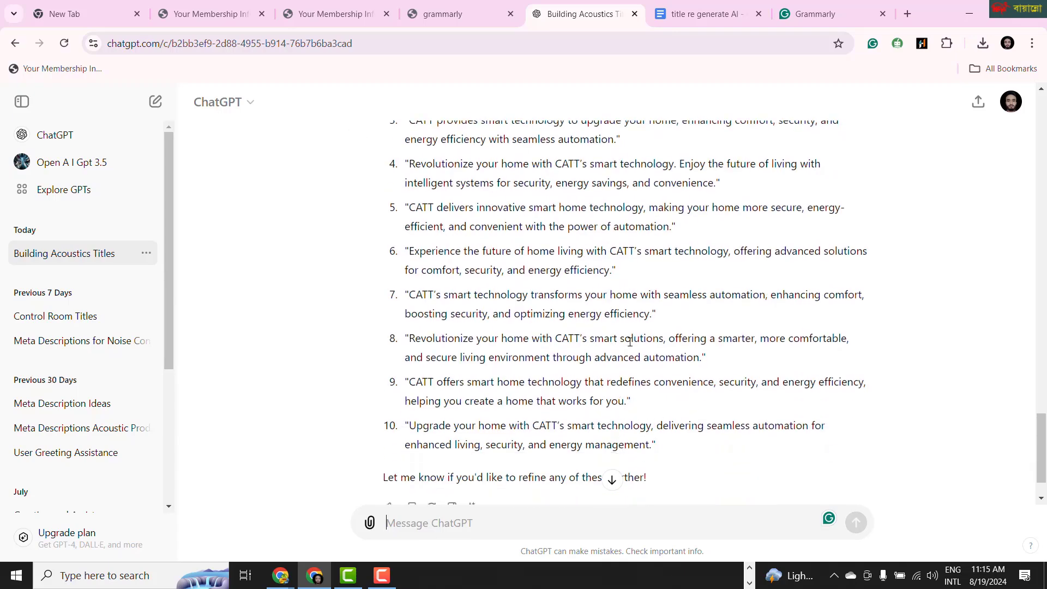
scroll(732, 352, up, 4)
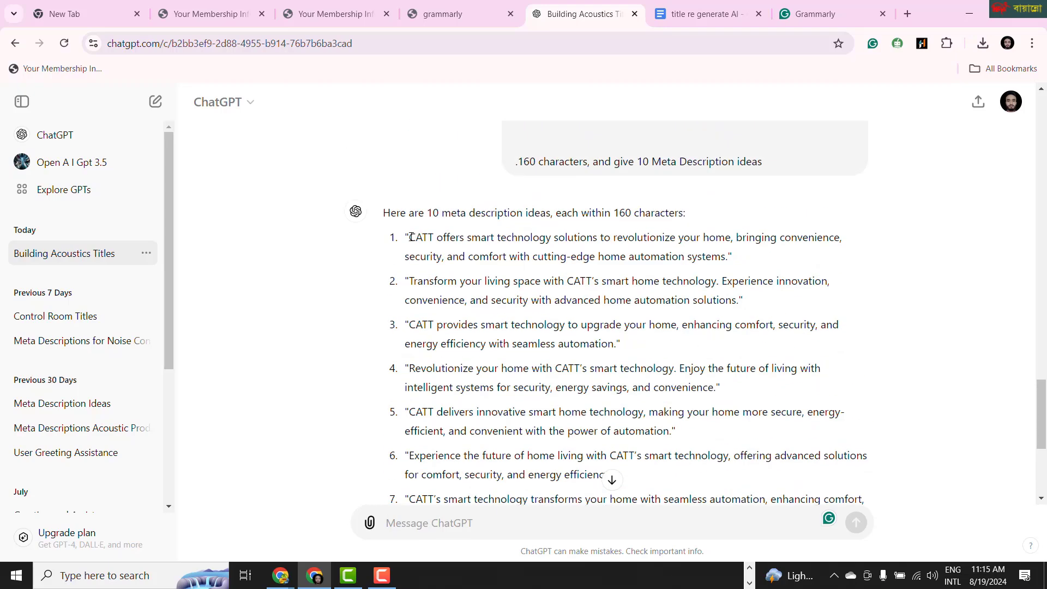
drag(411, 237, 727, 263)
key(ctrl+c)
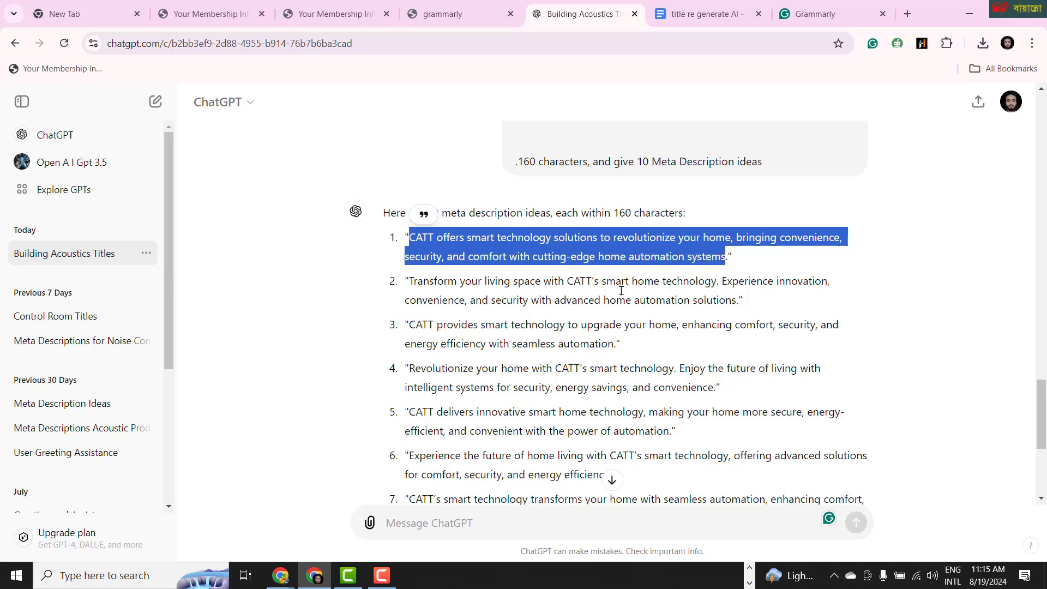
Step: Switch to Grammarly and replace all the document's text with the copied CATT meta description
click(463, 15)
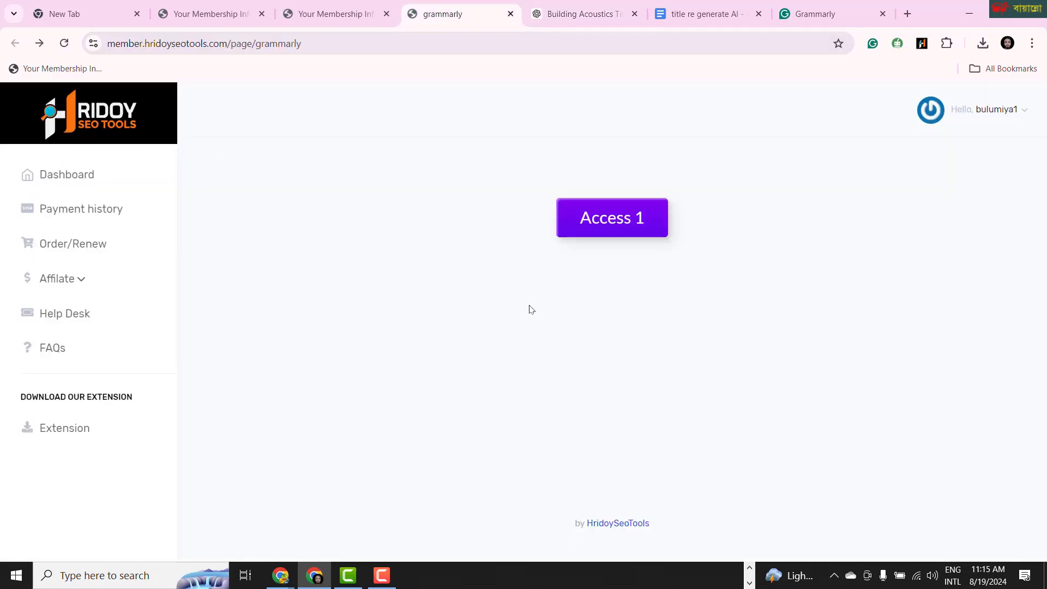
click(796, 12)
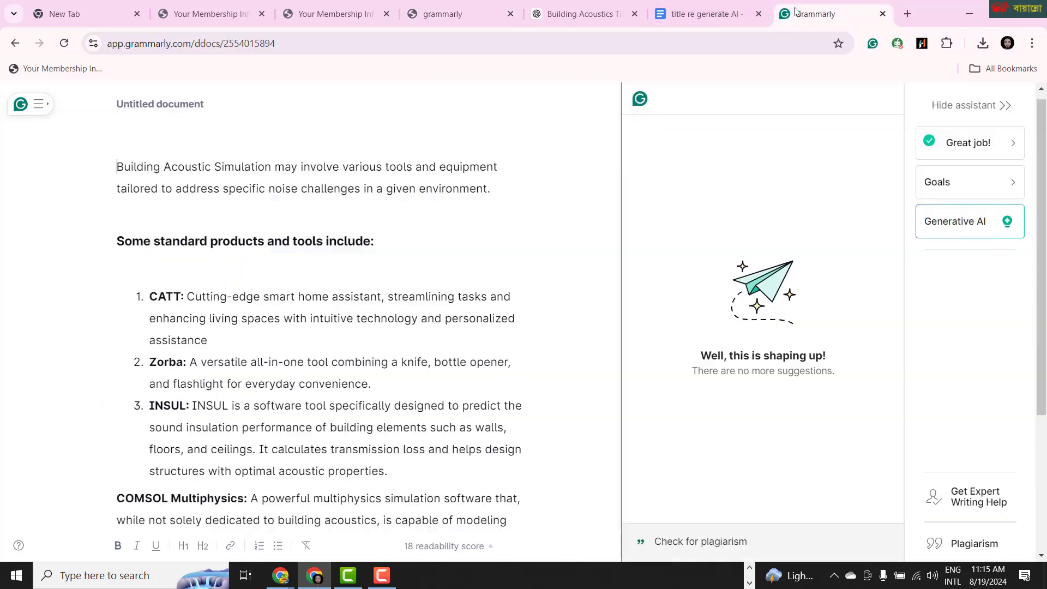
key(ctrl+a)
key(BackSpace)
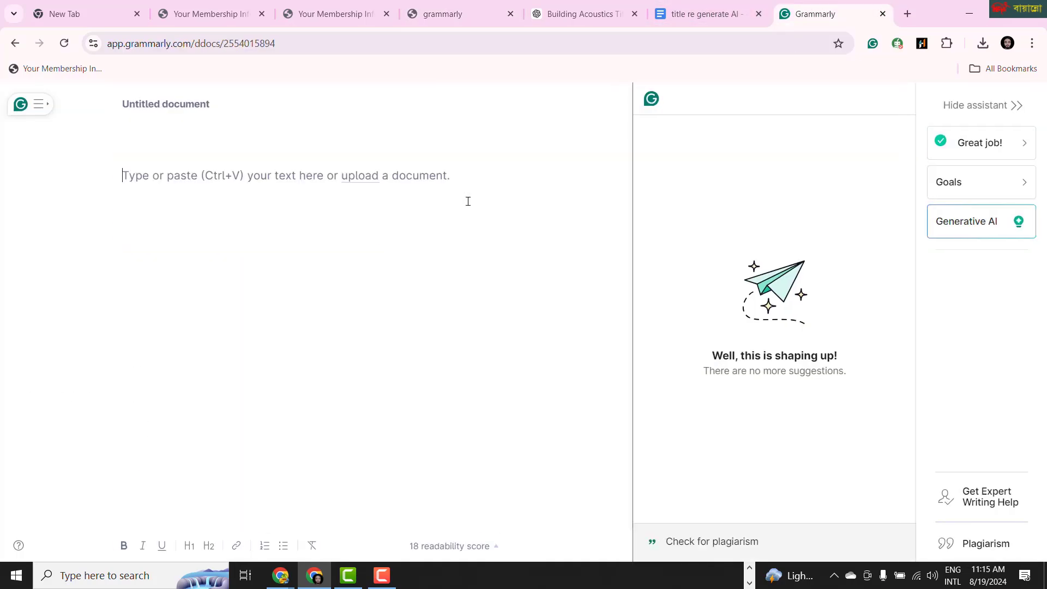
key(ctrl+v)
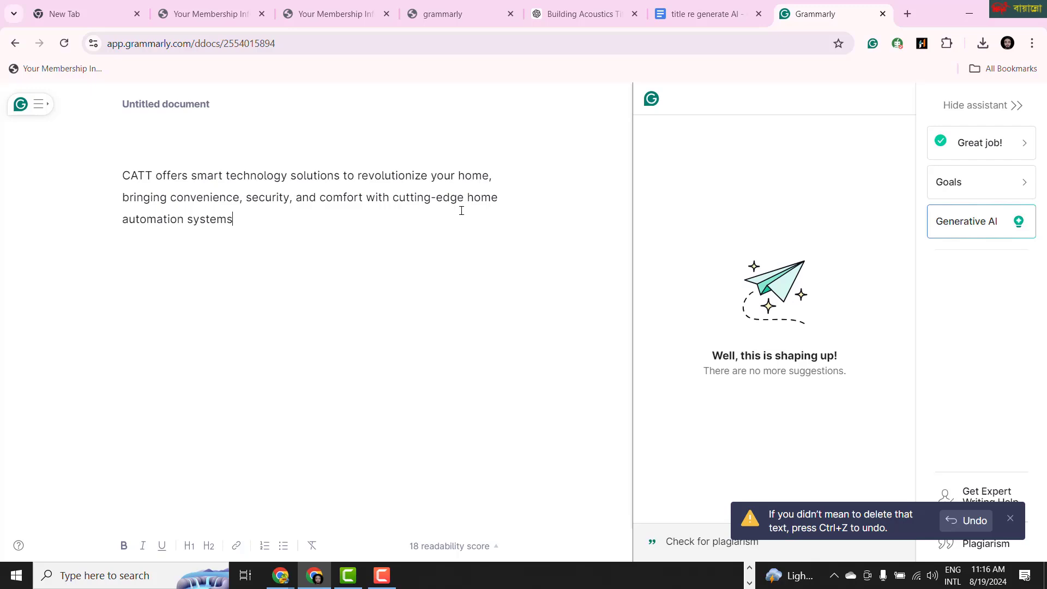
Step: Add a second copy of the CATT description below the first, separated by a blank line
key(Return)
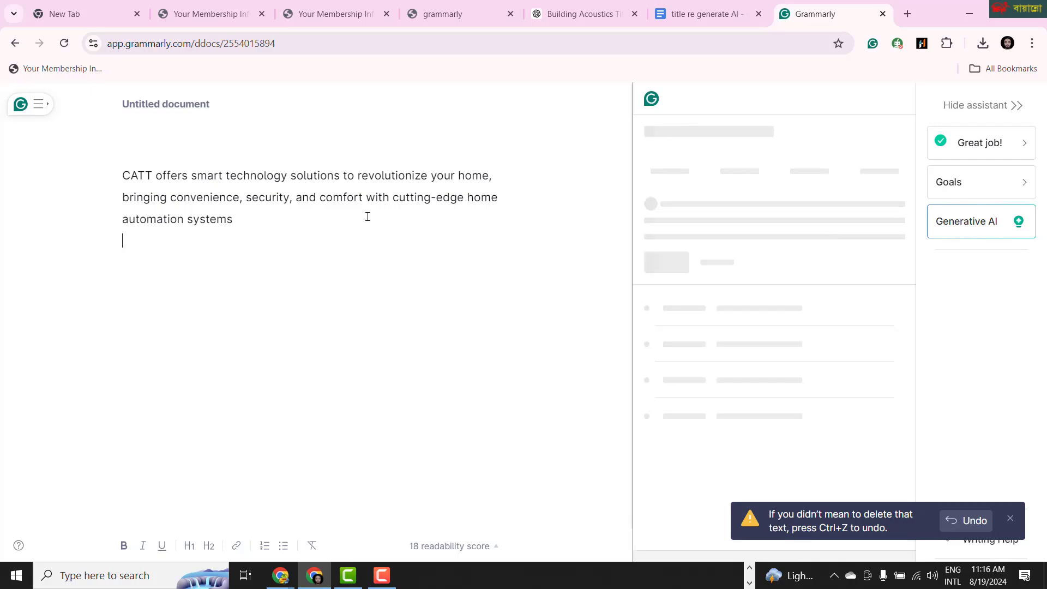
key(ctrl+v)
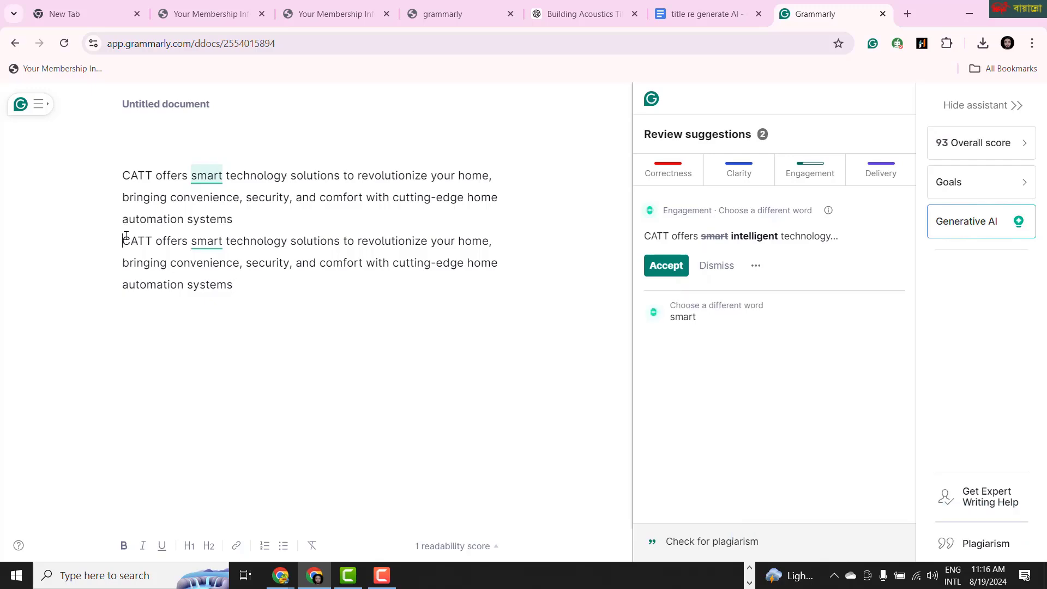
key(Return)
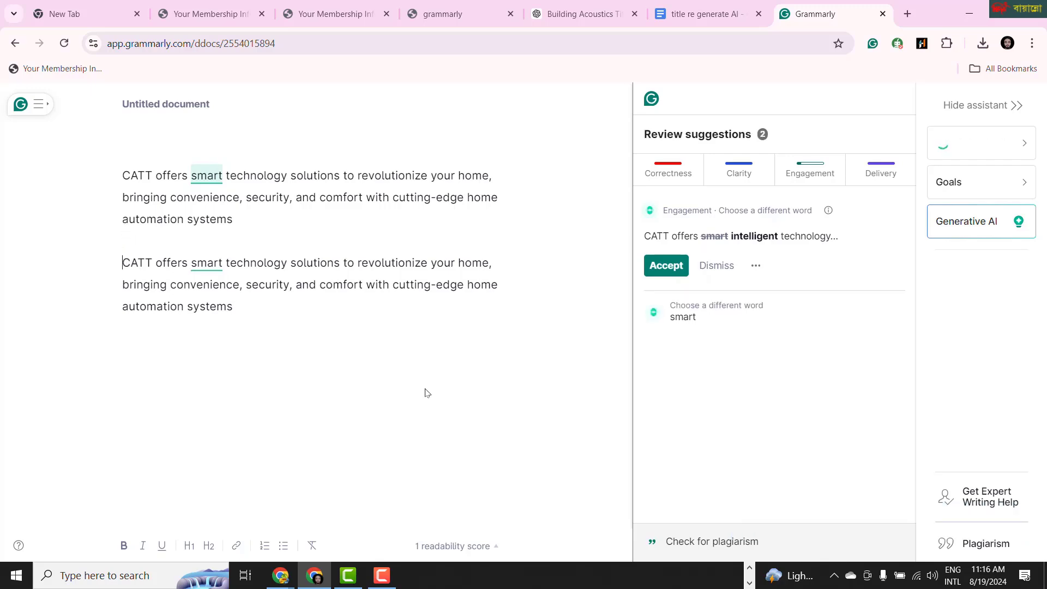
Step: Accept "intelligent" in place of "smart" in the first paragraph, but keep "smart" in the second by dismissing its suggestion
click(674, 271)
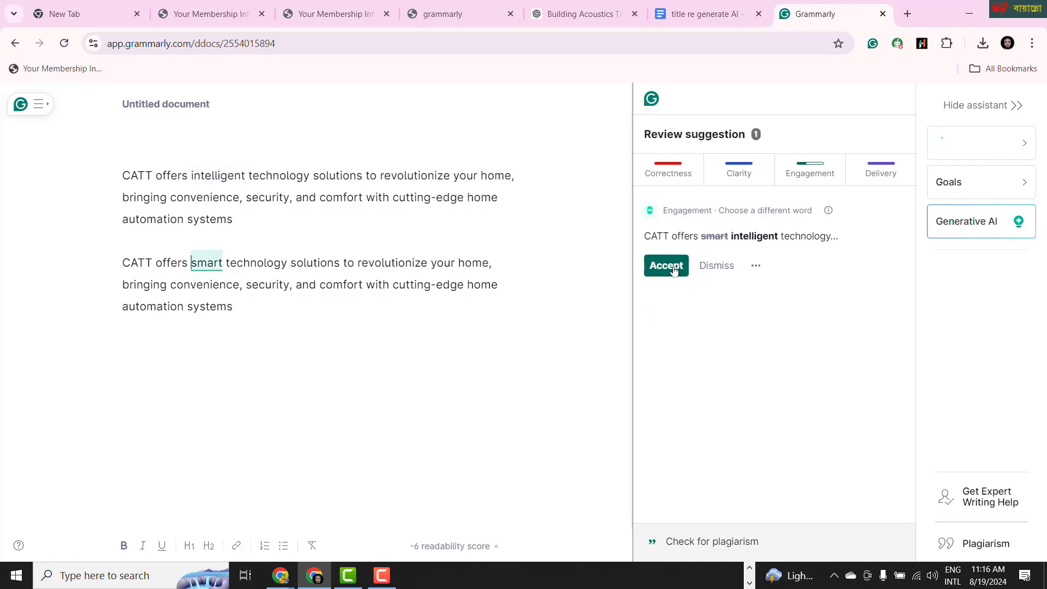
click(674, 271)
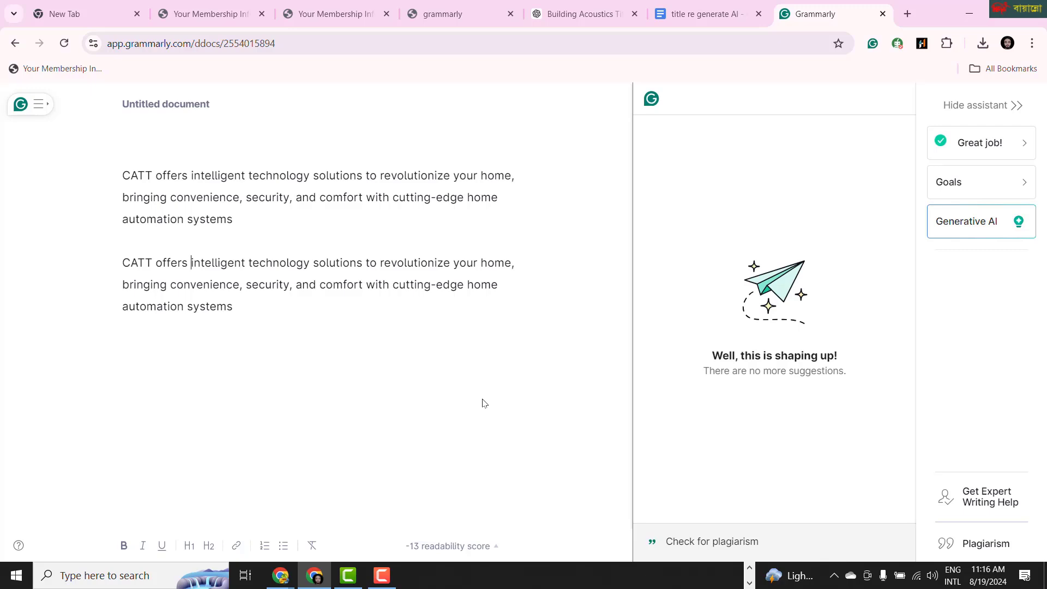
key(ctrl+z)
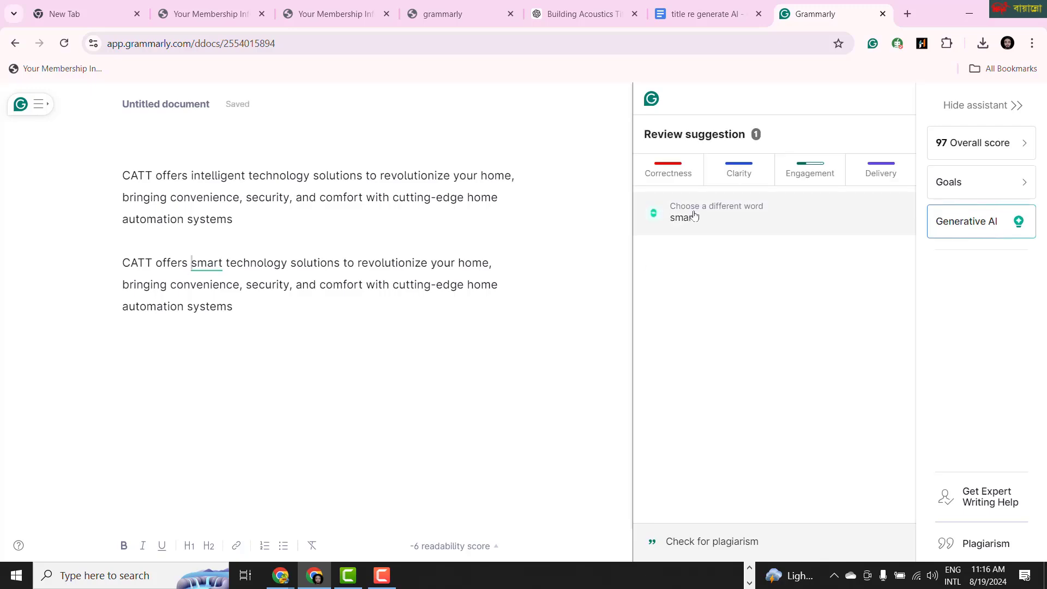
click(690, 215)
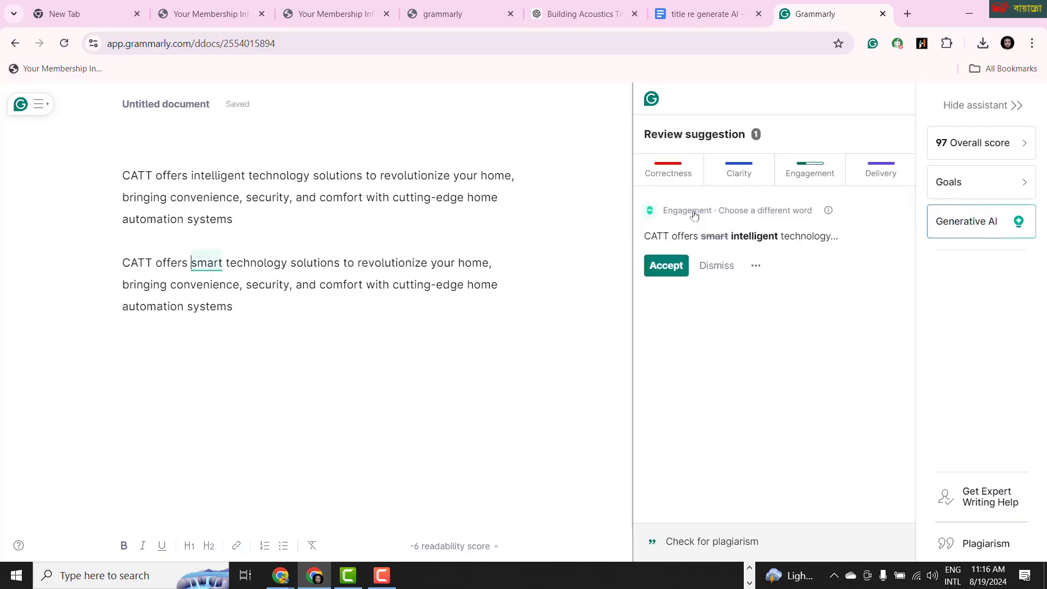
click(717, 265)
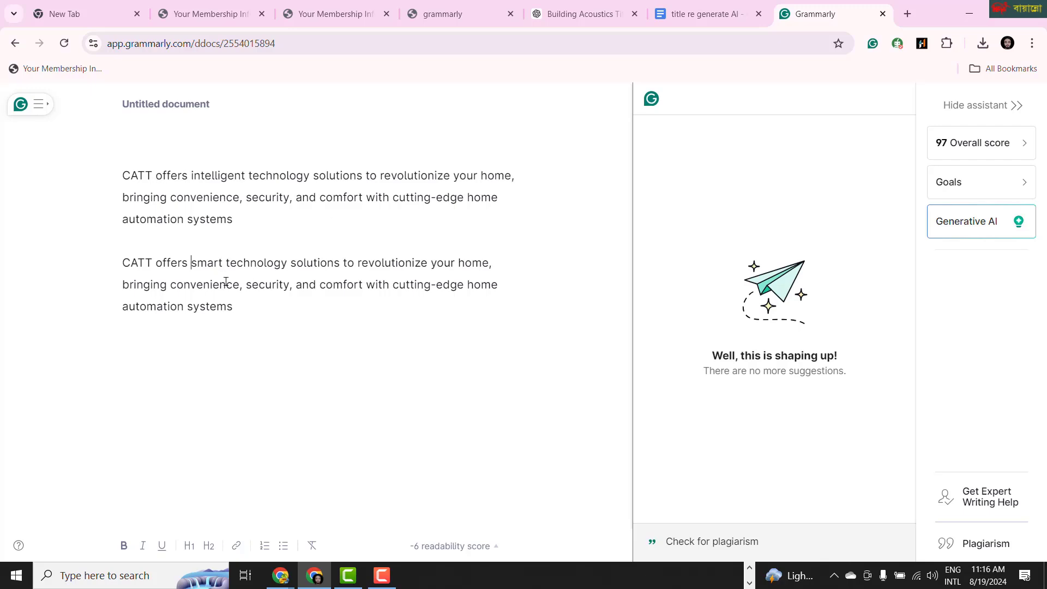
Step: Copy the second paragraph into Wix, replacing the end of the first gallery image's description from "enhances living spaces" onward
drag(124, 263, 232, 306)
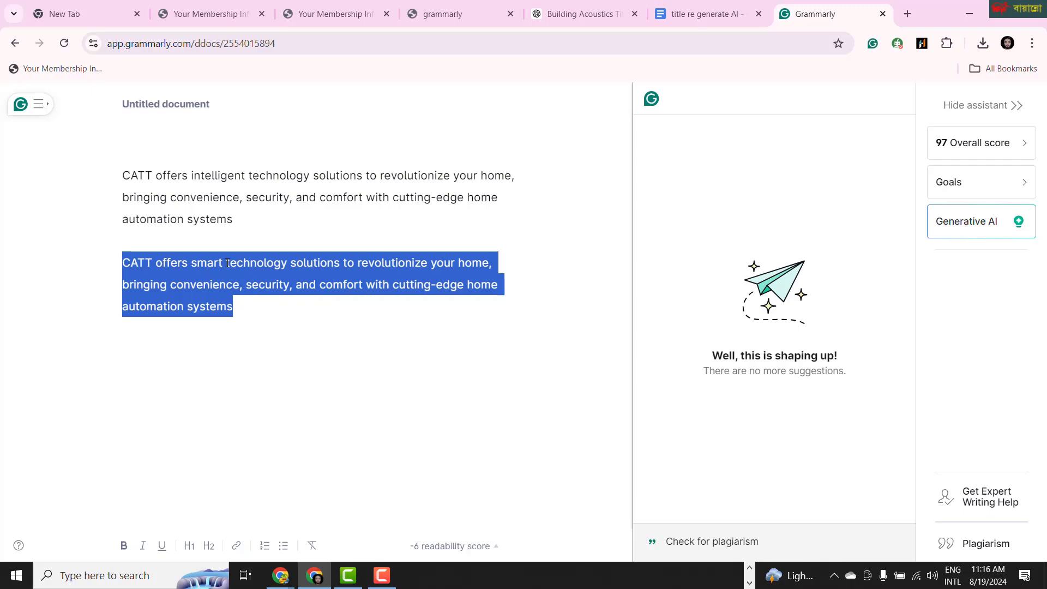
click(274, 579)
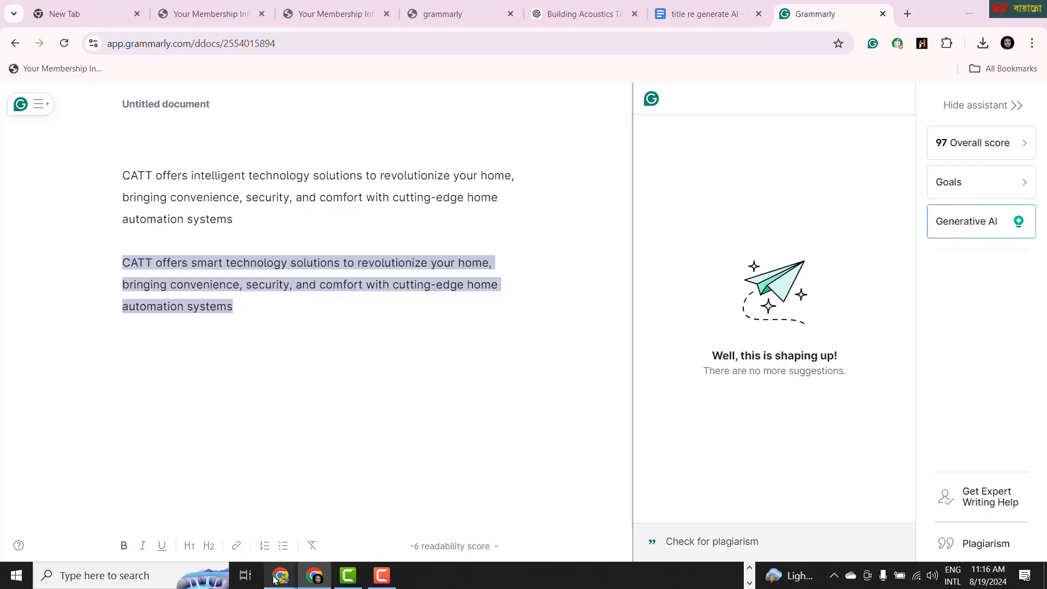
click(242, 508)
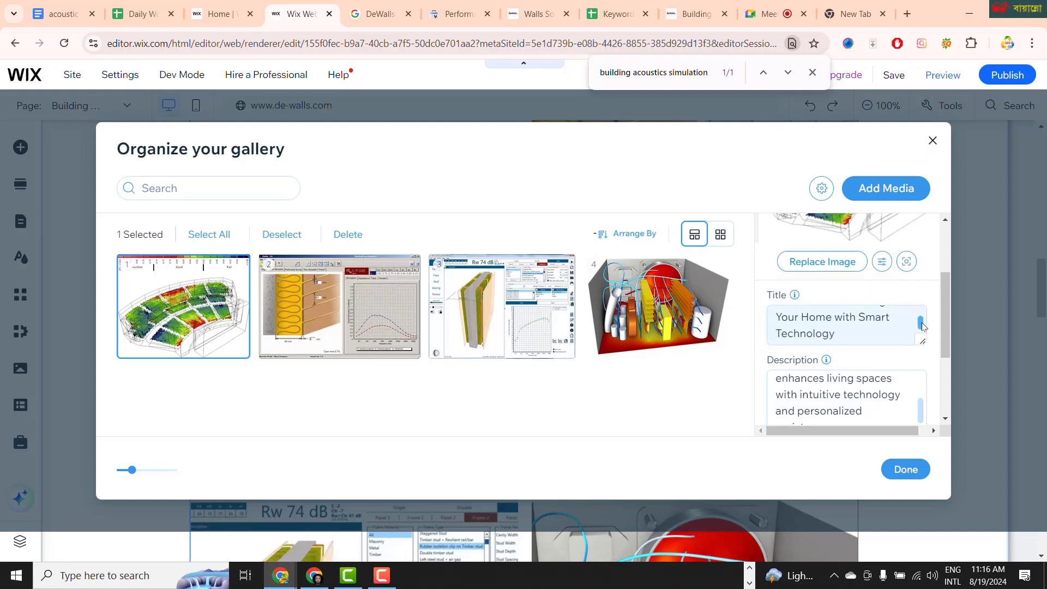
mouse_move(921, 326)
mouse_down()
mouse_move(916, 318)
mouse_move(918, 328)
mouse_up()
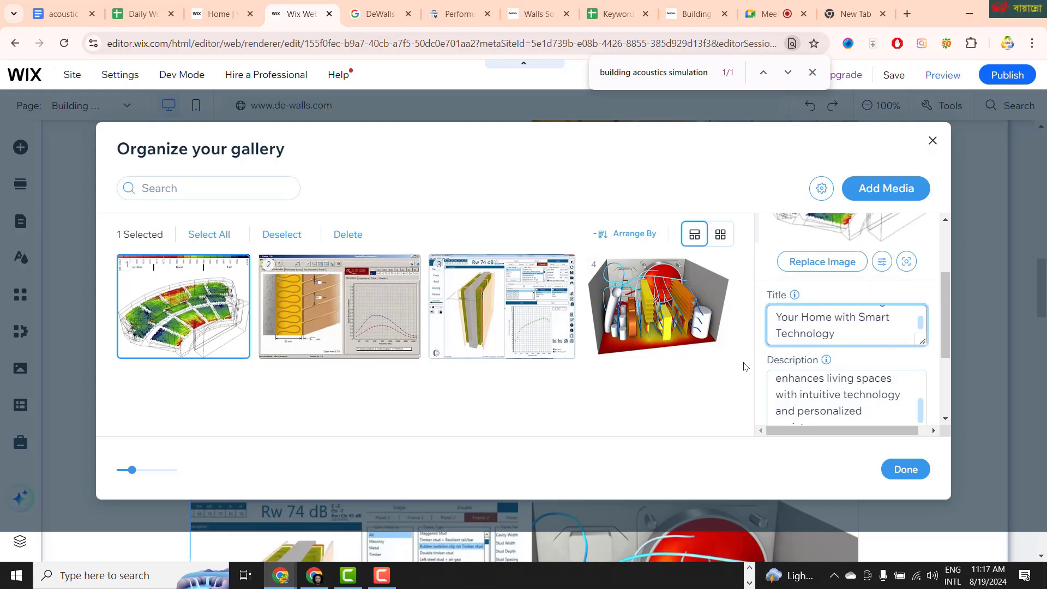
triple_click(778, 381)
scroll(889, 382, down, 3)
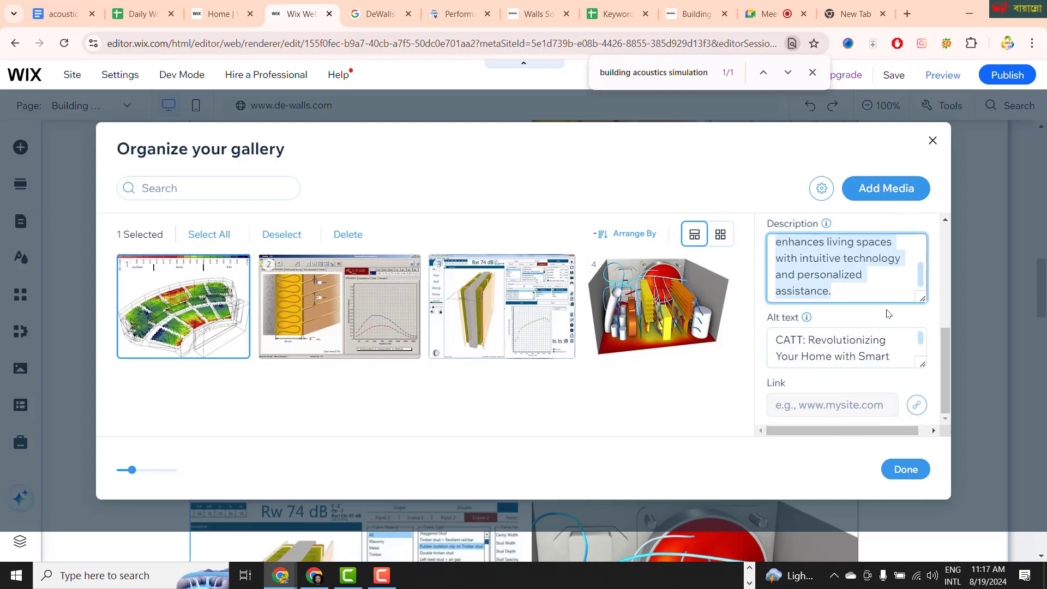
key(ctrl+v)
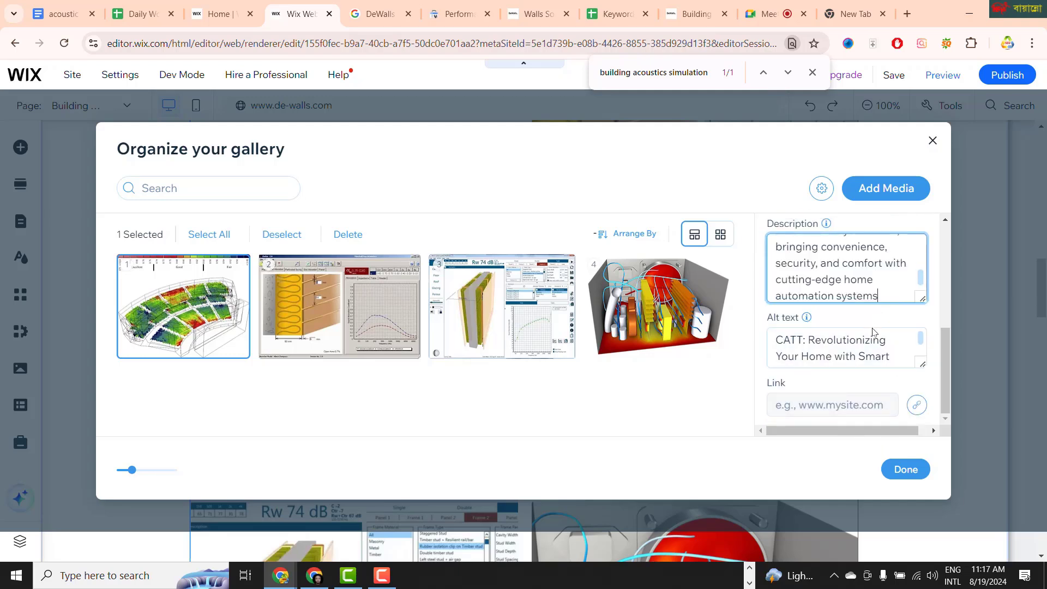
drag(920, 279, 923, 254)
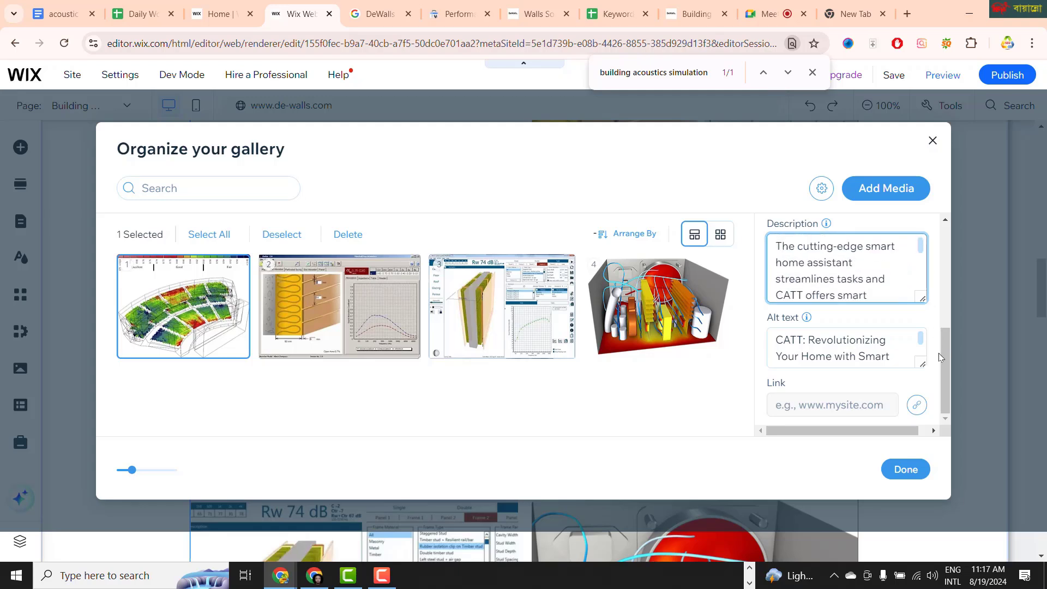
drag(944, 358, 948, 342)
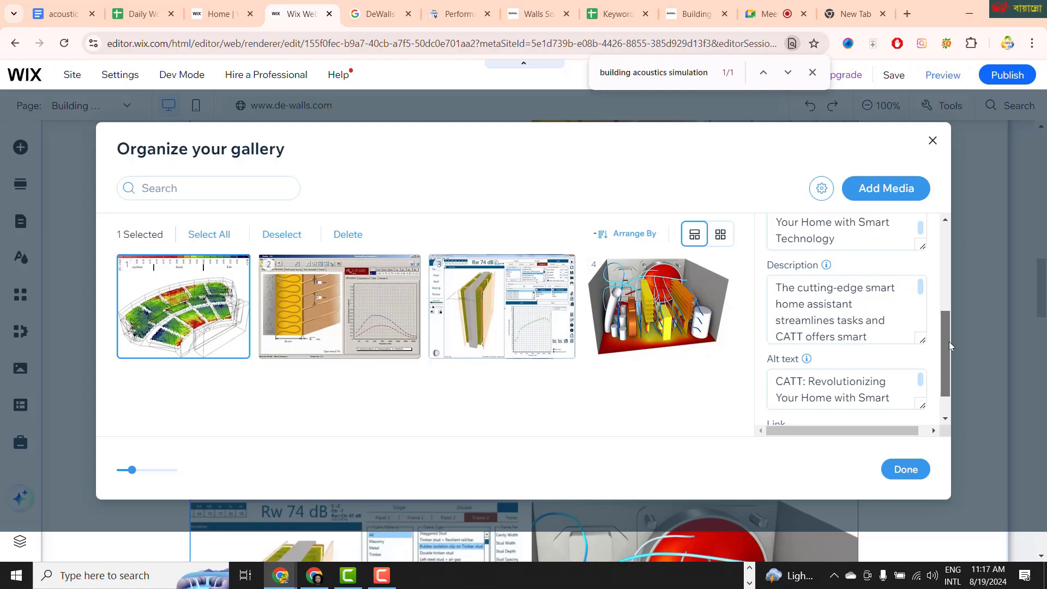
Step: Start a screen capture covering the whole "Organize your gallery" dialog
click(834, 578)
click(794, 550)
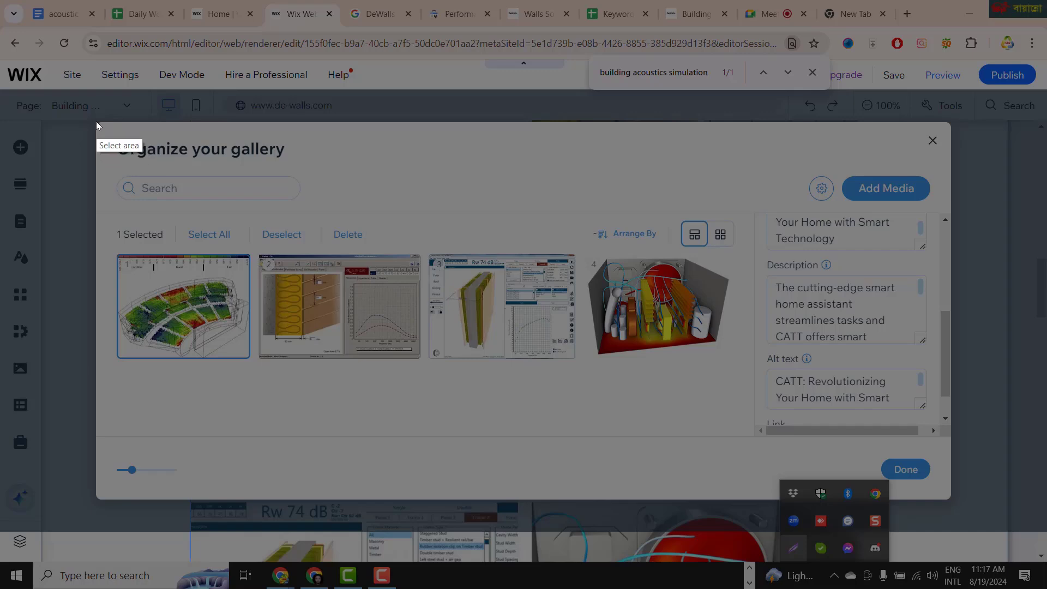
mouse_move(96, 121)
mouse_down()
mouse_move(662, 444)
mouse_move(953, 485)
mouse_move(953, 500)
mouse_up()
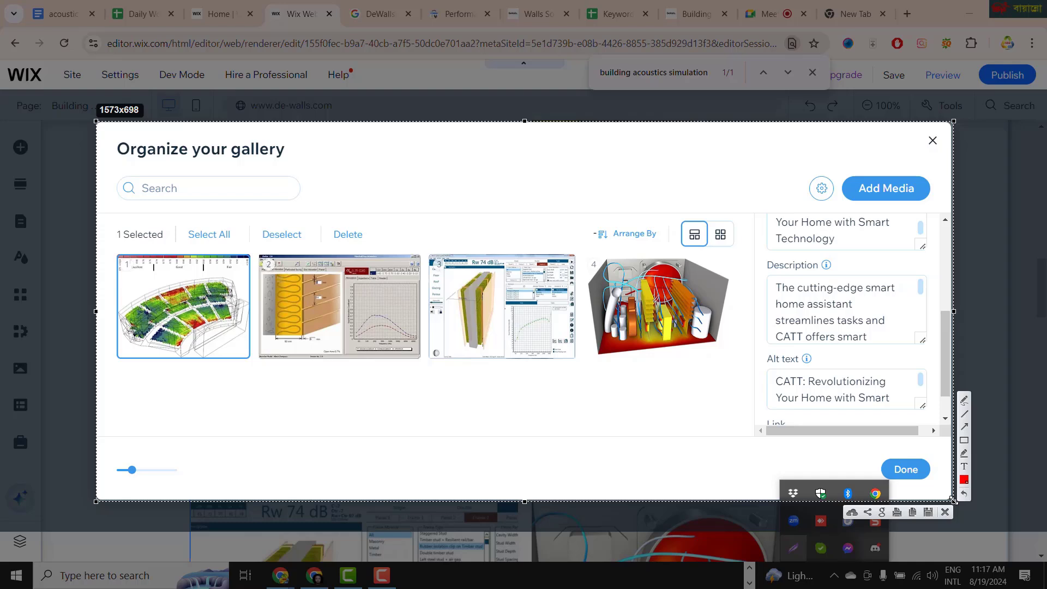
Step: Draw red rectangles on the capture around the first gallery image and its title, description and alt text fields
click(964, 443)
drag(106, 243, 254, 367)
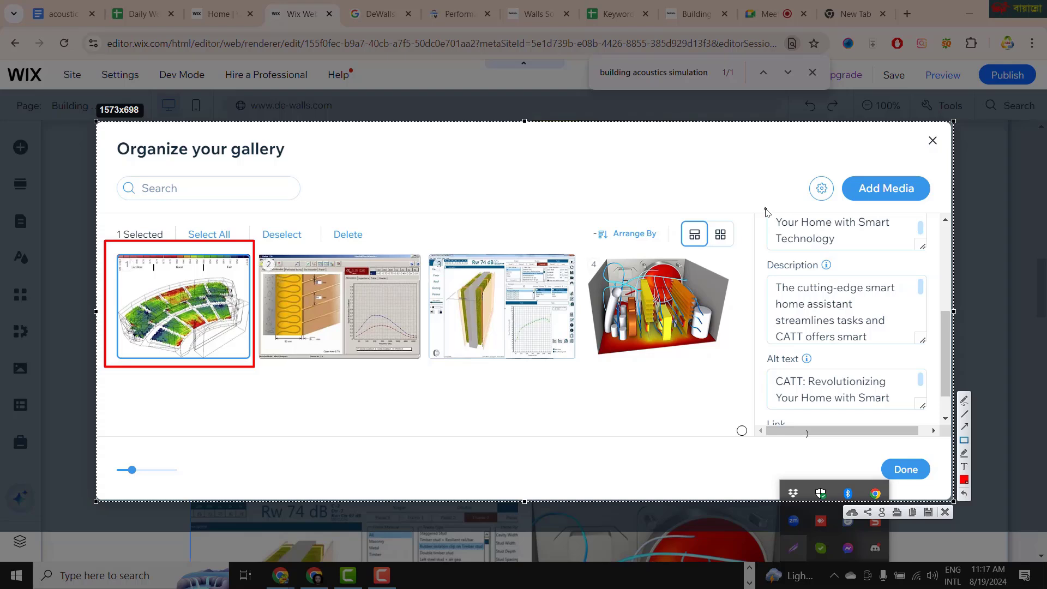
drag(765, 209, 930, 252)
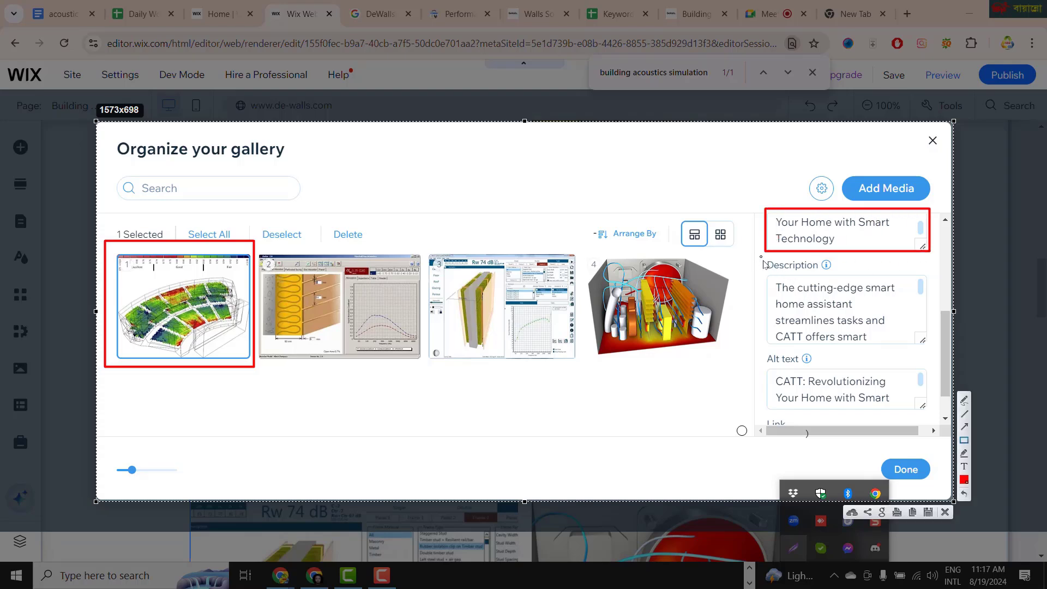
drag(763, 262, 930, 346)
drag(757, 353, 939, 419)
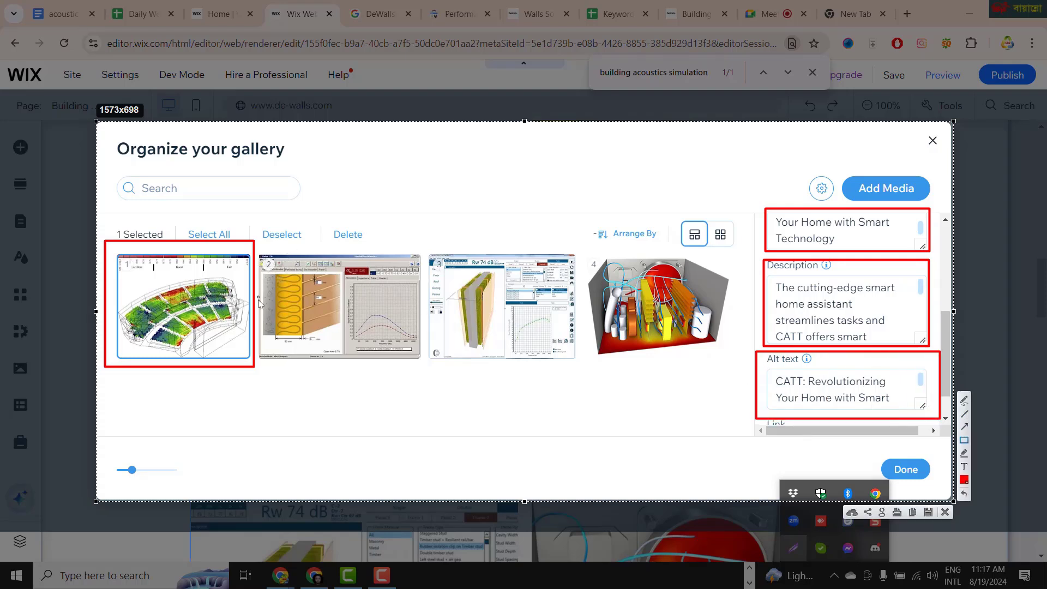
Step: Draw a red arrow from the boxed first image to the boxed title field, removing the stray rectangle between them
drag(251, 299, 718, 252)
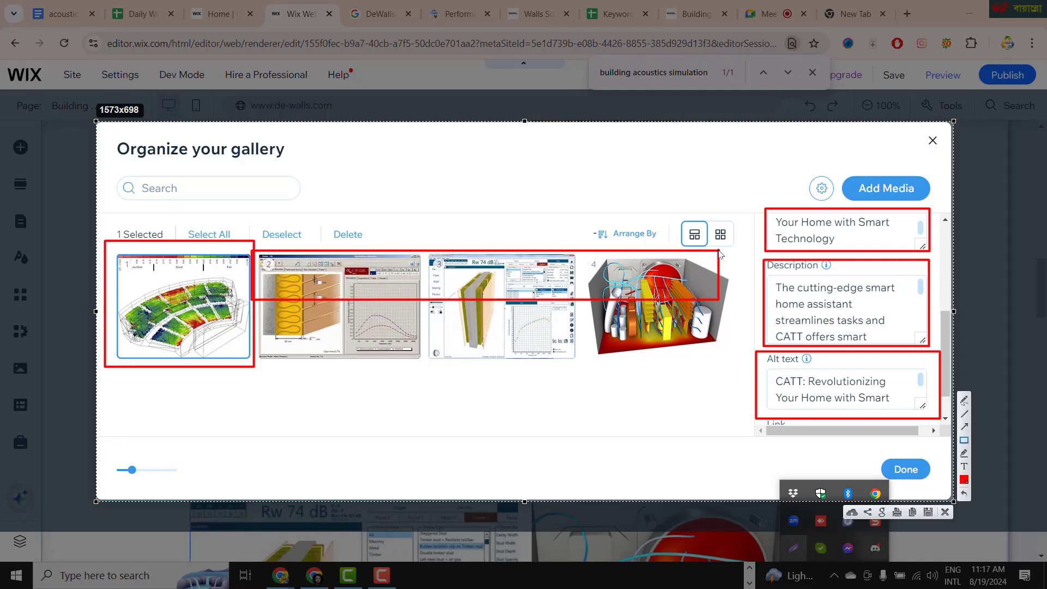
key(ctrl+z)
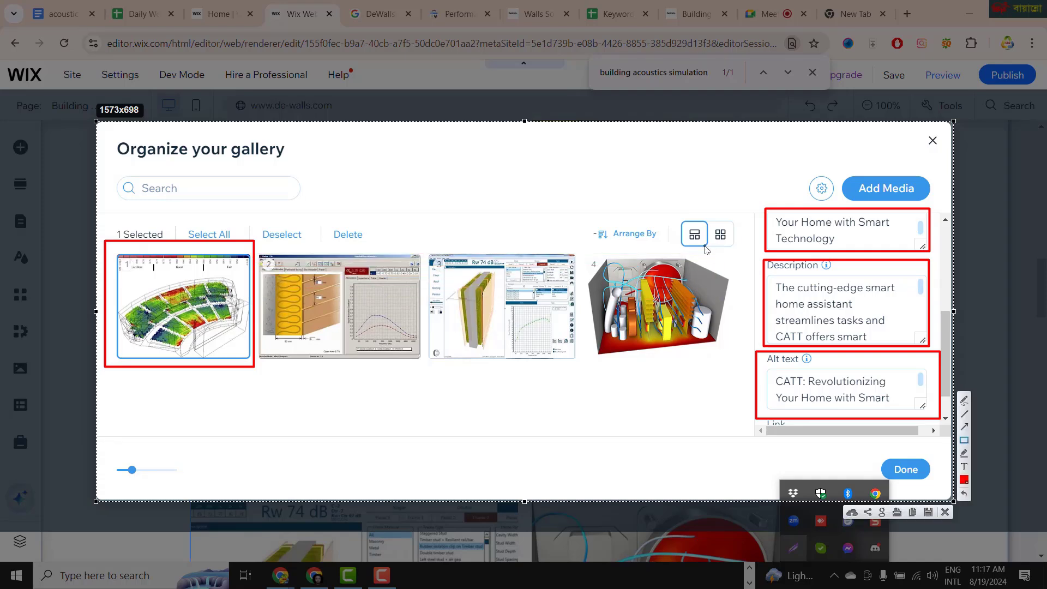
click(964, 426)
mouse_move(250, 300)
mouse_down()
mouse_move(657, 260)
mouse_move(764, 235)
mouse_up()
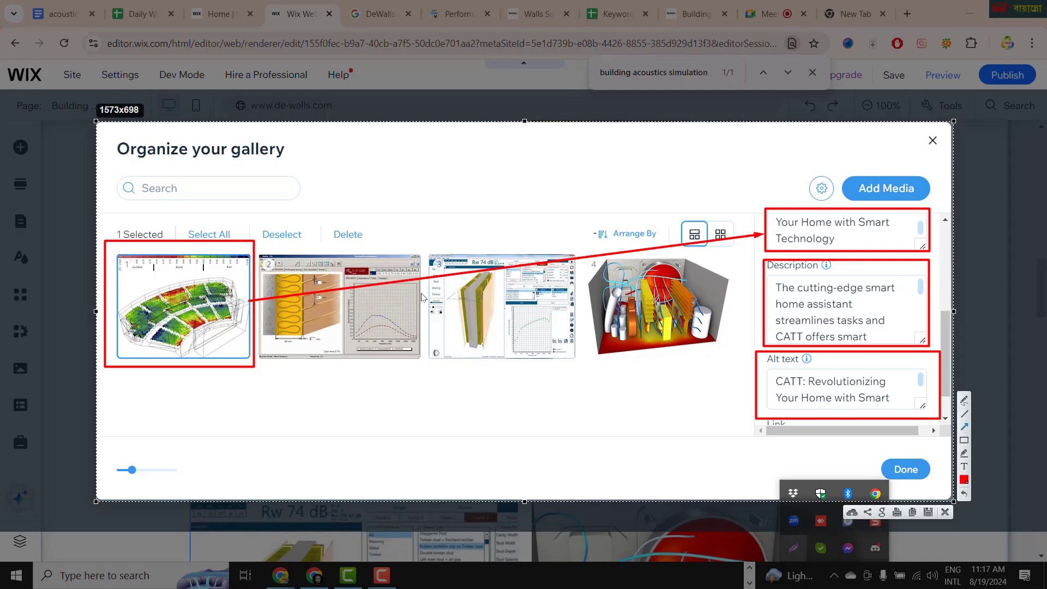
Step: Draw red arrows from the boxed first image to the boxed description and alt text fields, and upload the annotated capture
drag(251, 300, 765, 297)
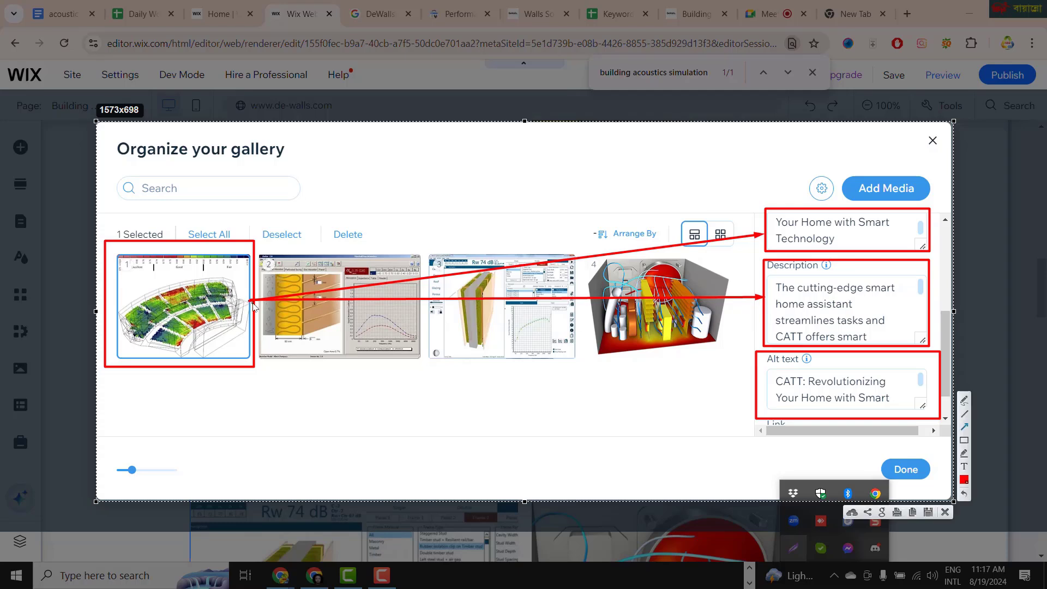
drag(252, 306, 763, 397)
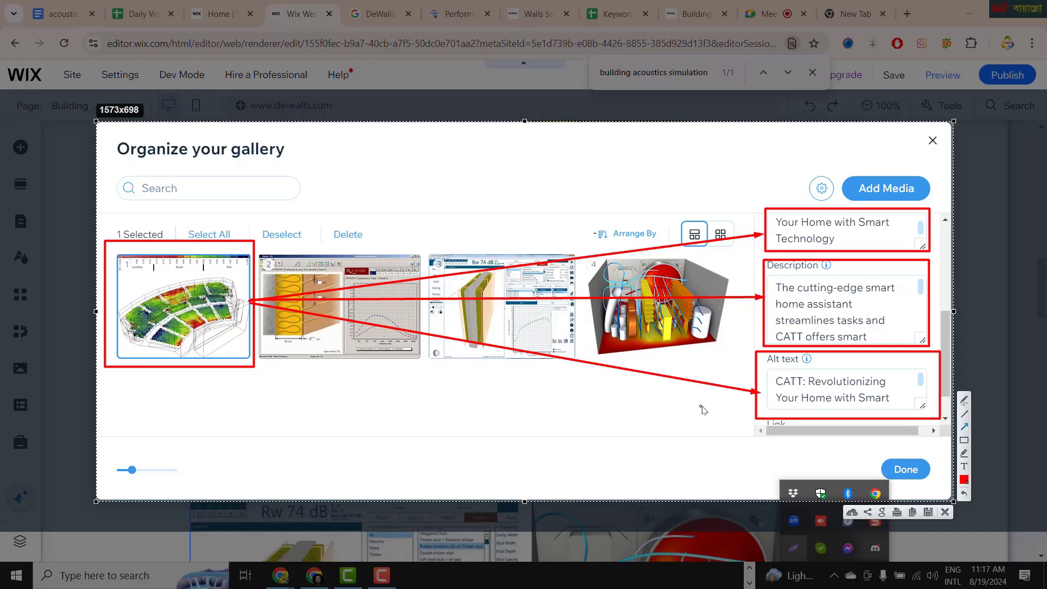
click(852, 513)
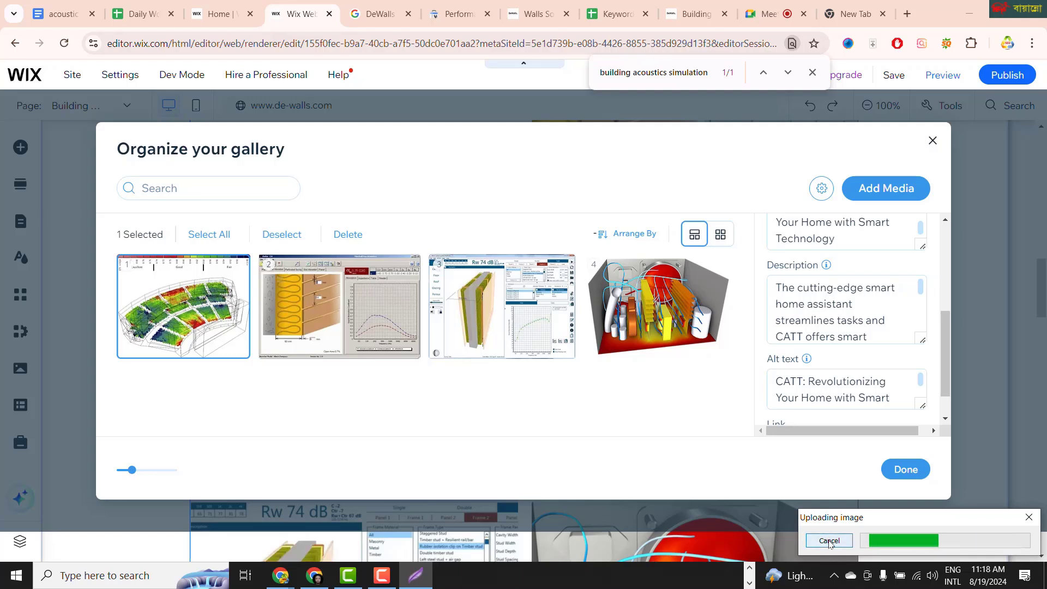
click(887, 541)
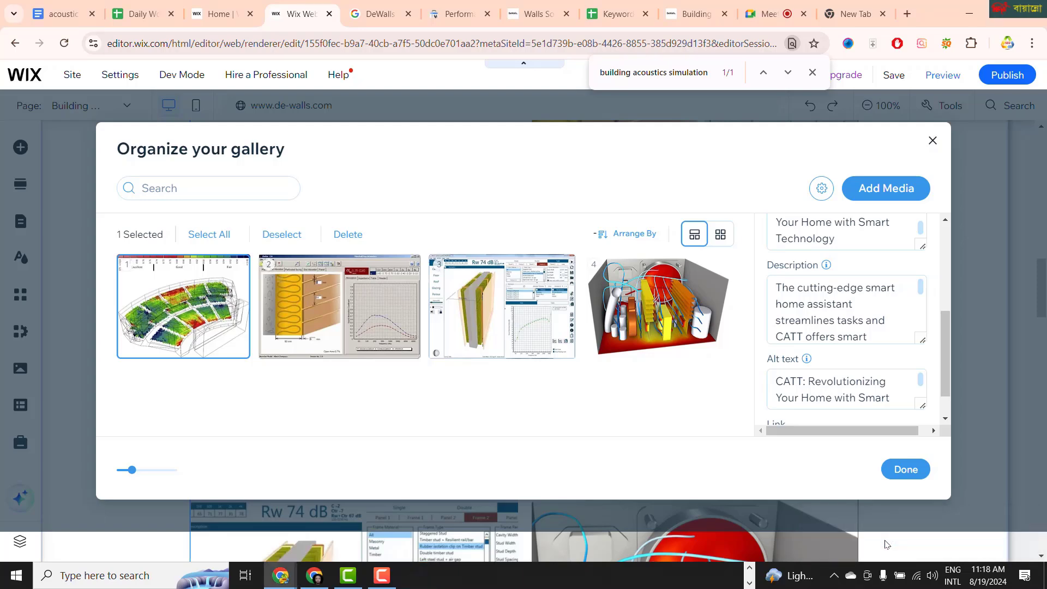
Step: Switch to the daily work report spreadsheet and select cell I383 beside the latest screenshot link
click(139, 13)
click(715, 322)
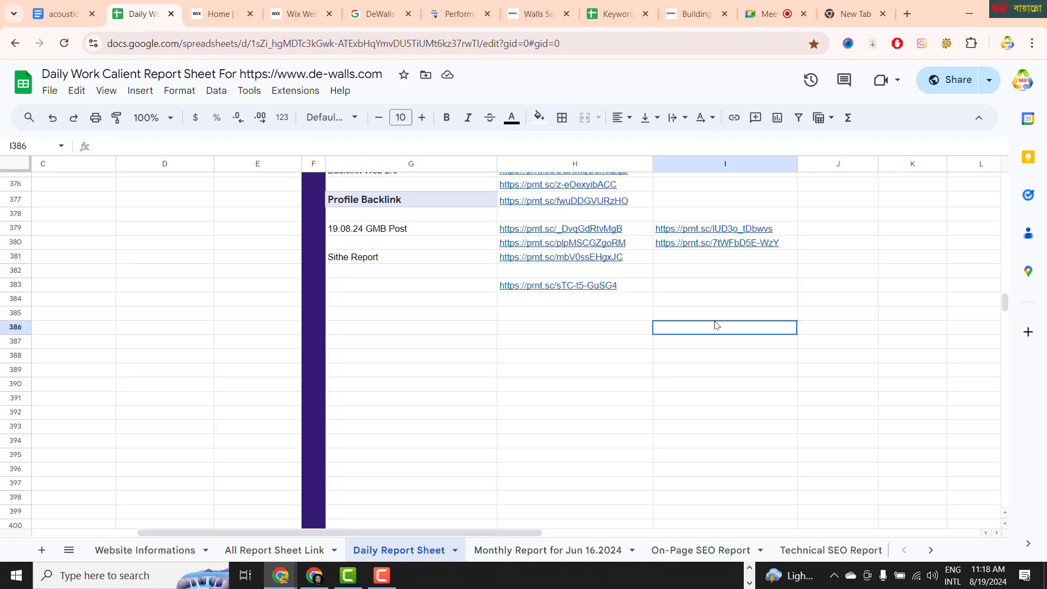
click(715, 289)
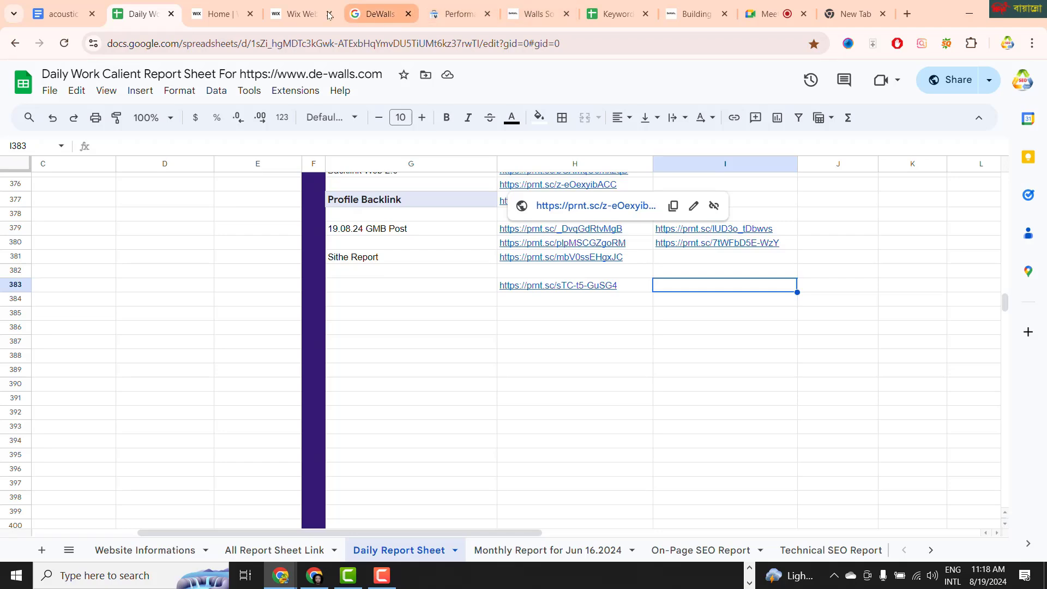
Step: Return to the Wix editor and start a new screen capture covering the whole "Organize your gallery" dialog
click(300, 15)
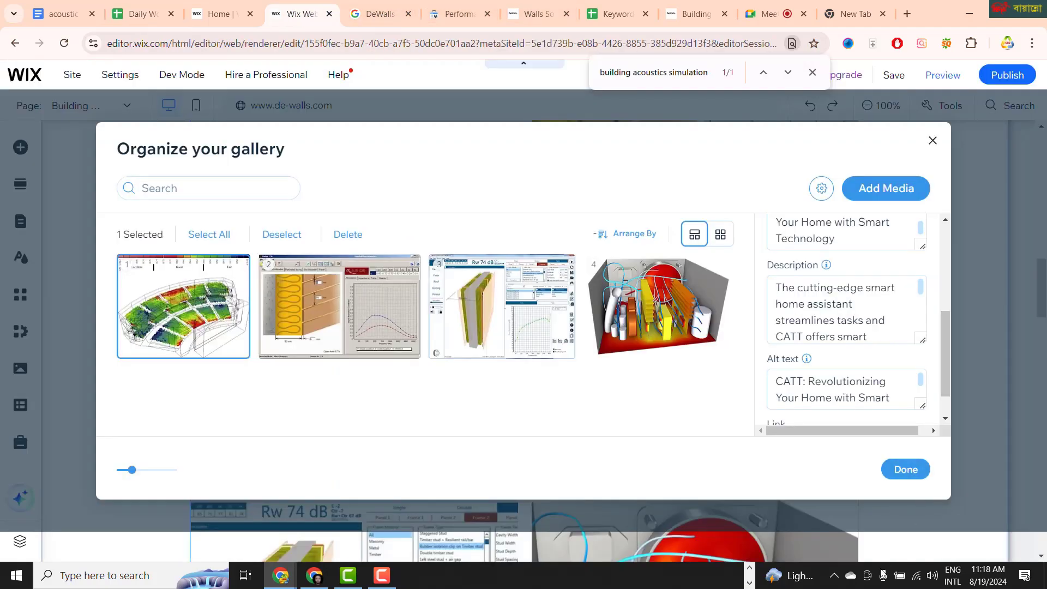
click(834, 575)
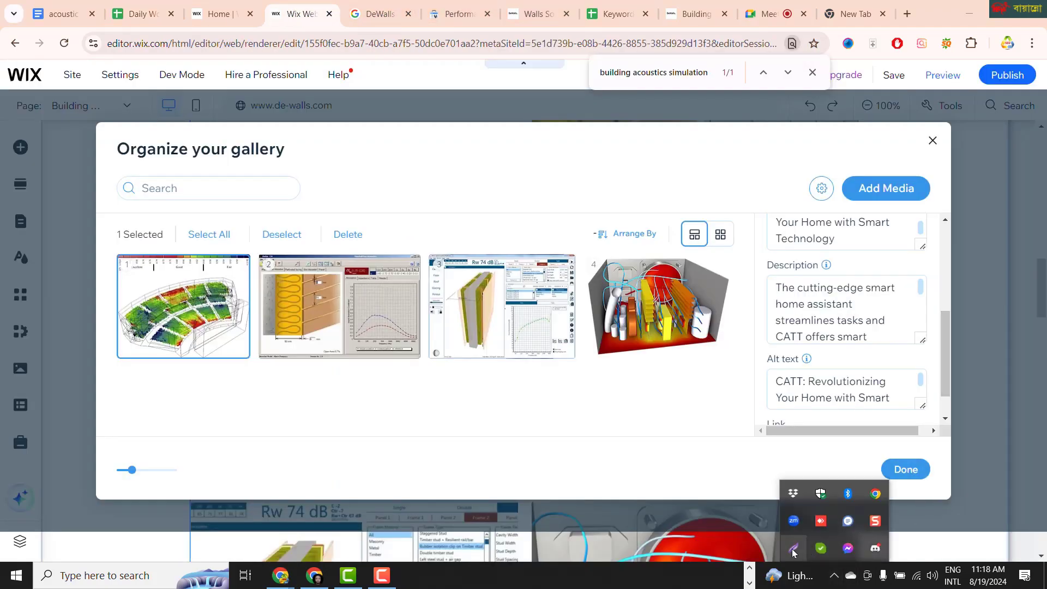
click(793, 549)
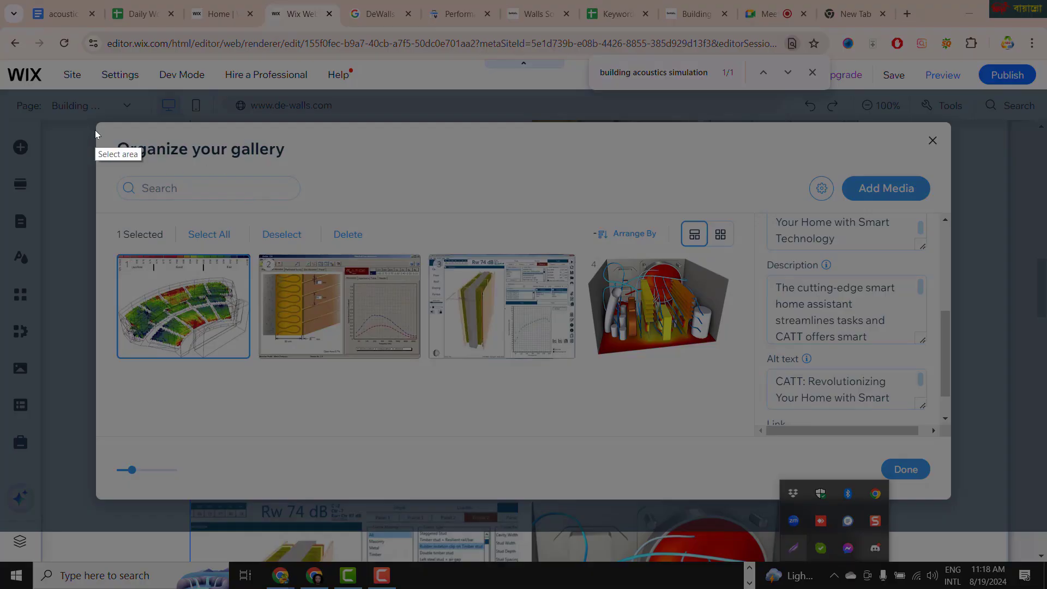
mouse_move(96, 121)
mouse_down()
mouse_move(529, 461)
mouse_move(950, 501)
mouse_up()
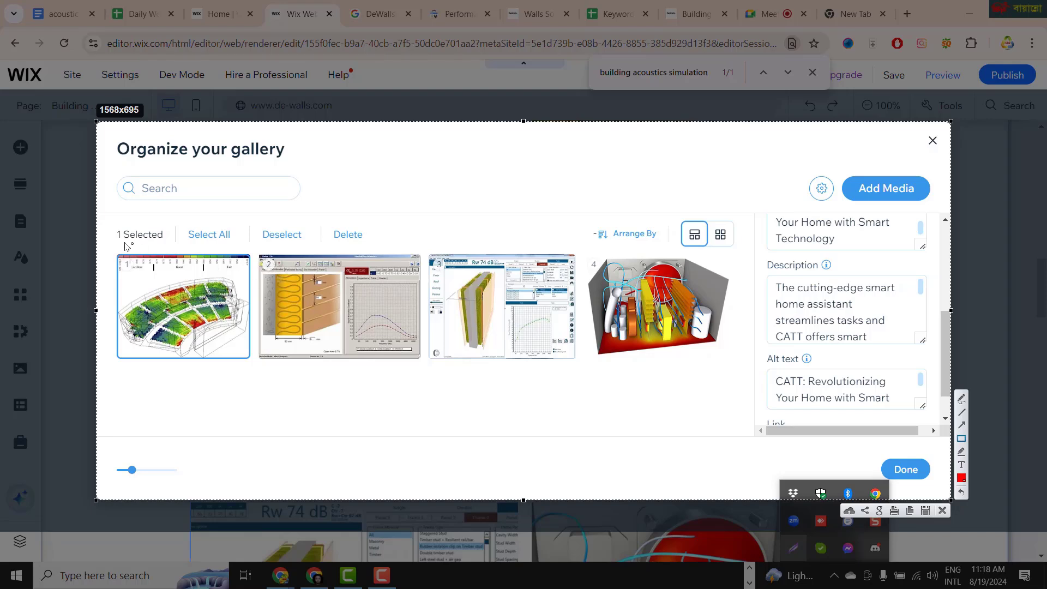
Step: Box the first gallery image and its title, description and alt text fields with red rectangles on the new capture
mouse_move(103, 245)
mouse_down()
mouse_move(175, 339)
mouse_move(259, 373)
mouse_up()
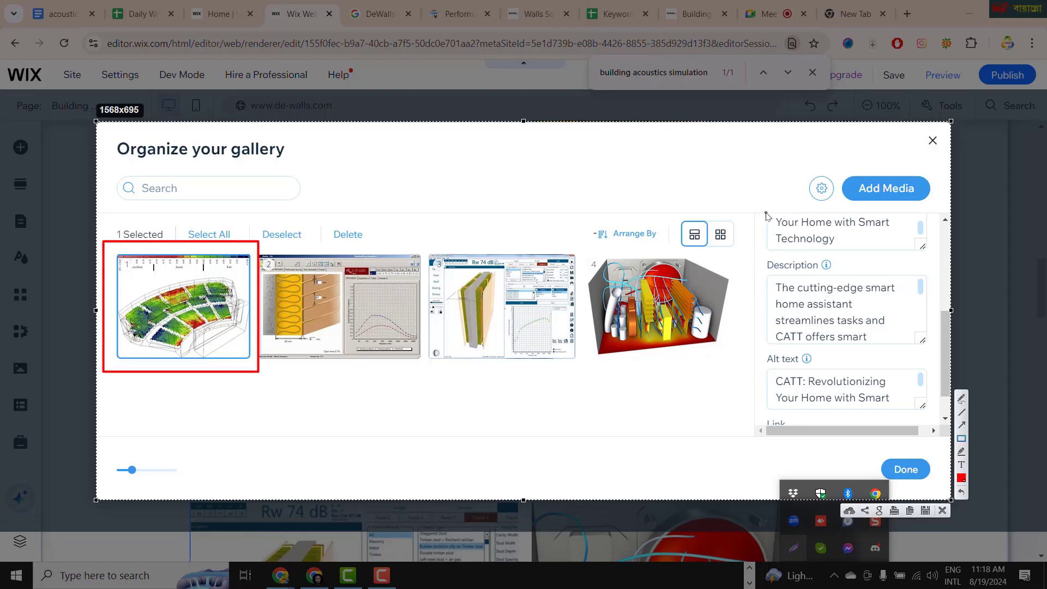
mouse_move(763, 211)
mouse_down()
mouse_move(792, 234)
mouse_move(926, 254)
mouse_up()
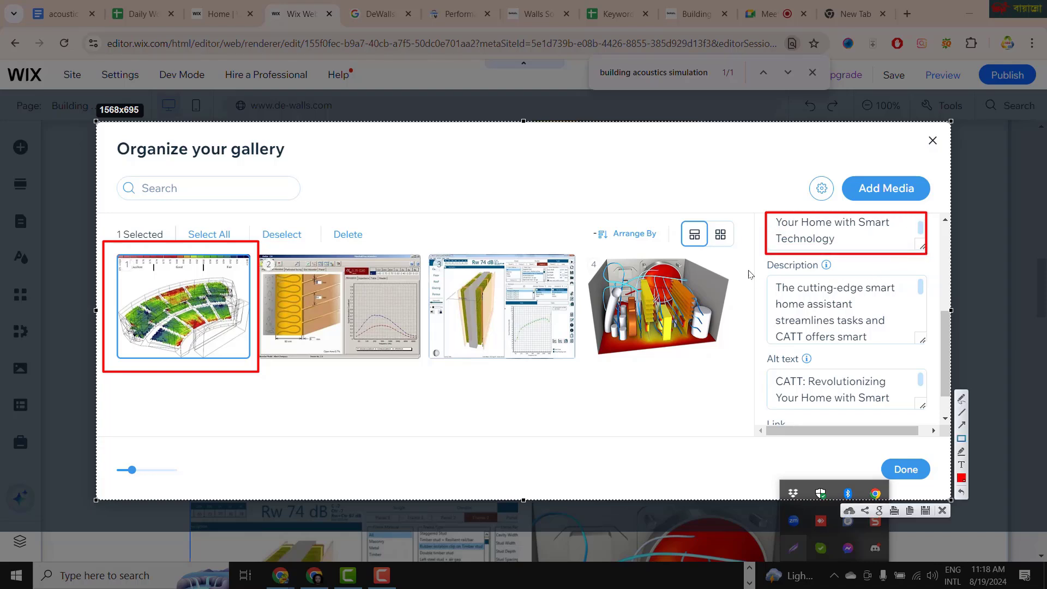
drag(757, 265, 780, 278)
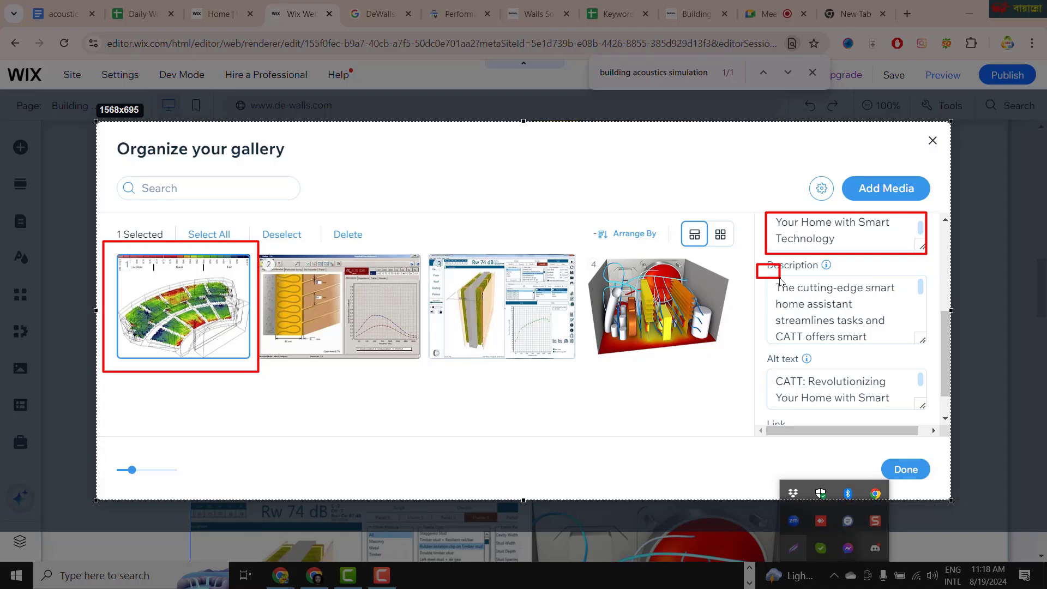
key(ctrl+z)
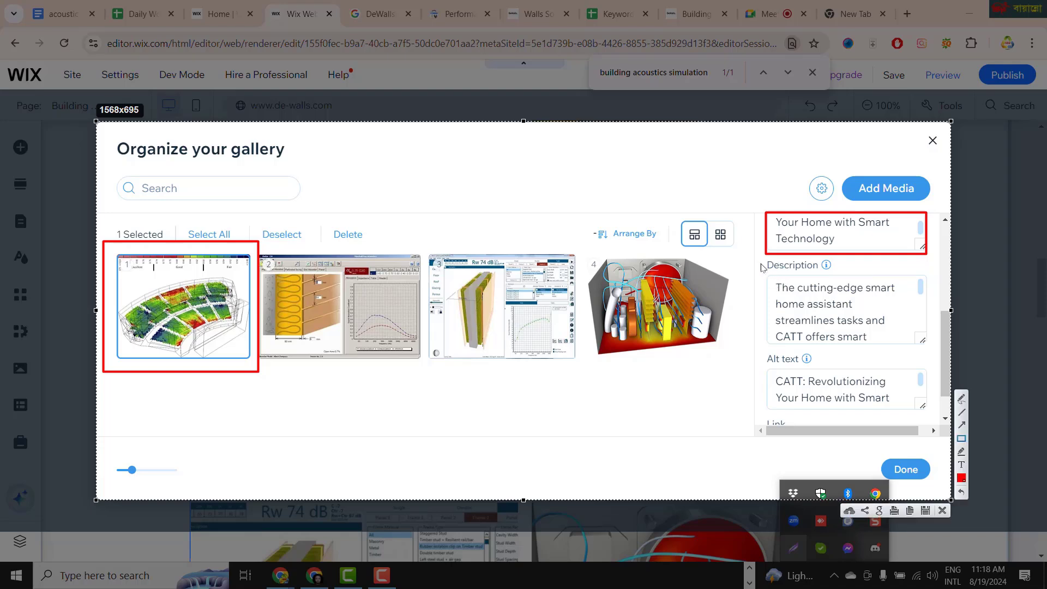
mouse_move(761, 263)
mouse_down()
mouse_move(934, 351)
mouse_move(928, 341)
mouse_up()
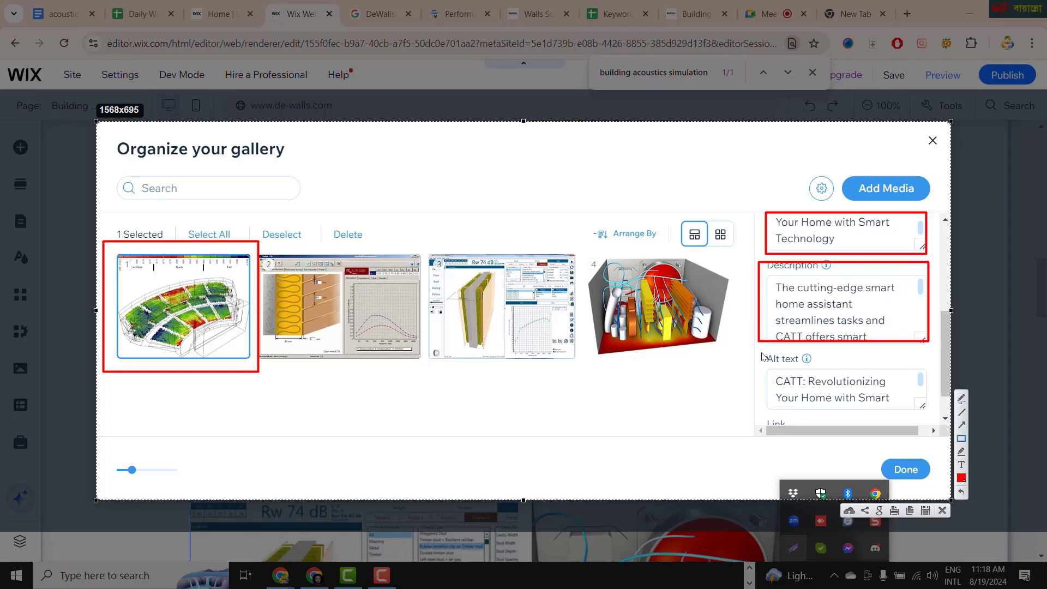
mouse_move(757, 349)
mouse_down()
mouse_move(789, 378)
mouse_move(942, 415)
mouse_up()
Step: Draw three red arrows from the boxed first image to the boxed title, description and alt text fields
click(962, 426)
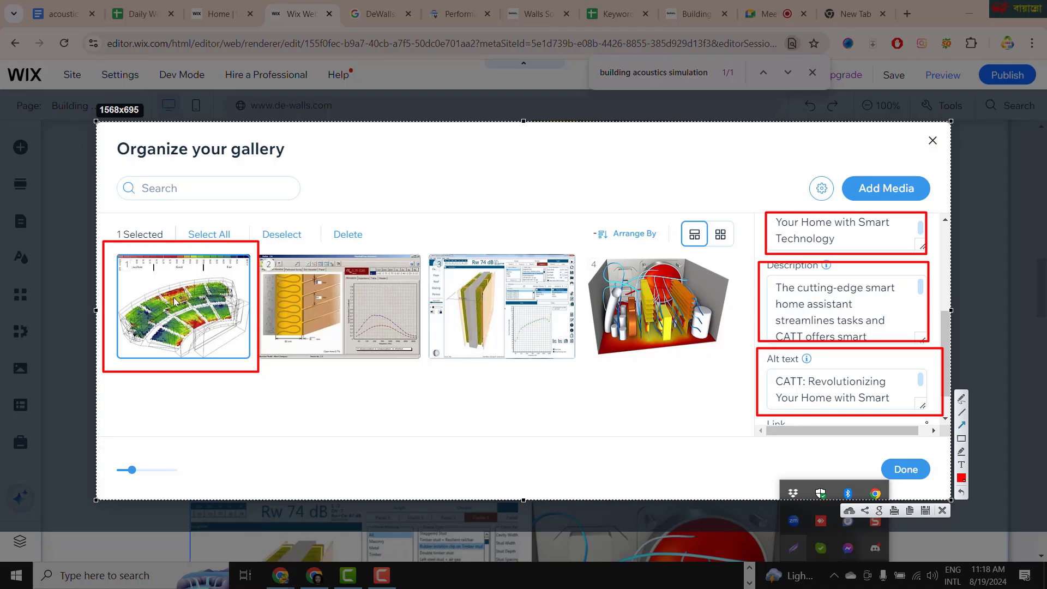
mouse_move(260, 309)
mouse_down()
mouse_move(779, 253)
mouse_move(773, 246)
mouse_up()
mouse_move(261, 308)
mouse_down()
mouse_move(698, 319)
mouse_move(759, 306)
mouse_up()
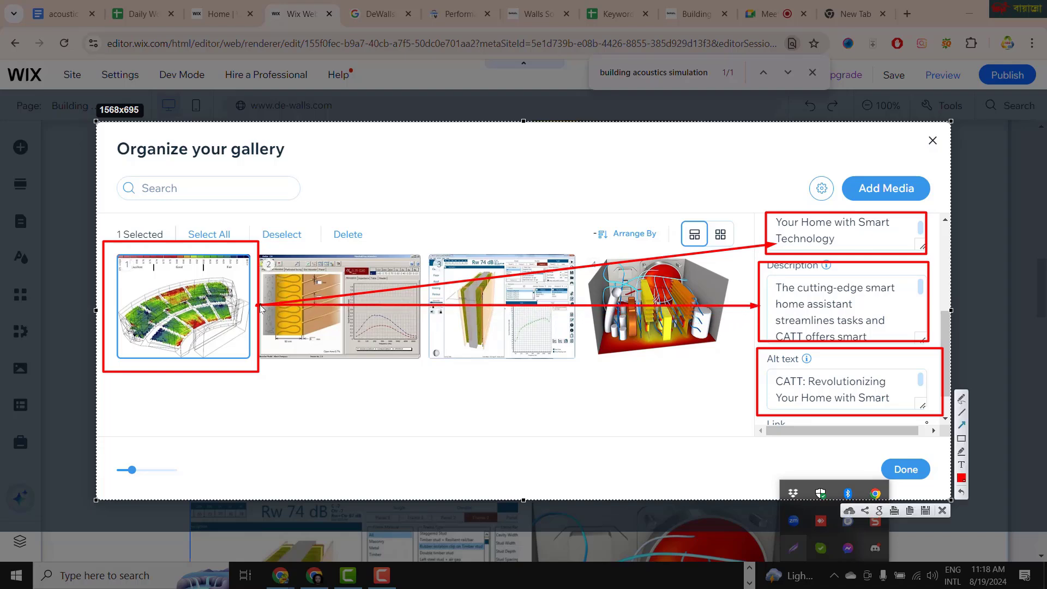
mouse_move(261, 309)
mouse_down()
mouse_move(619, 333)
mouse_move(759, 378)
mouse_up()
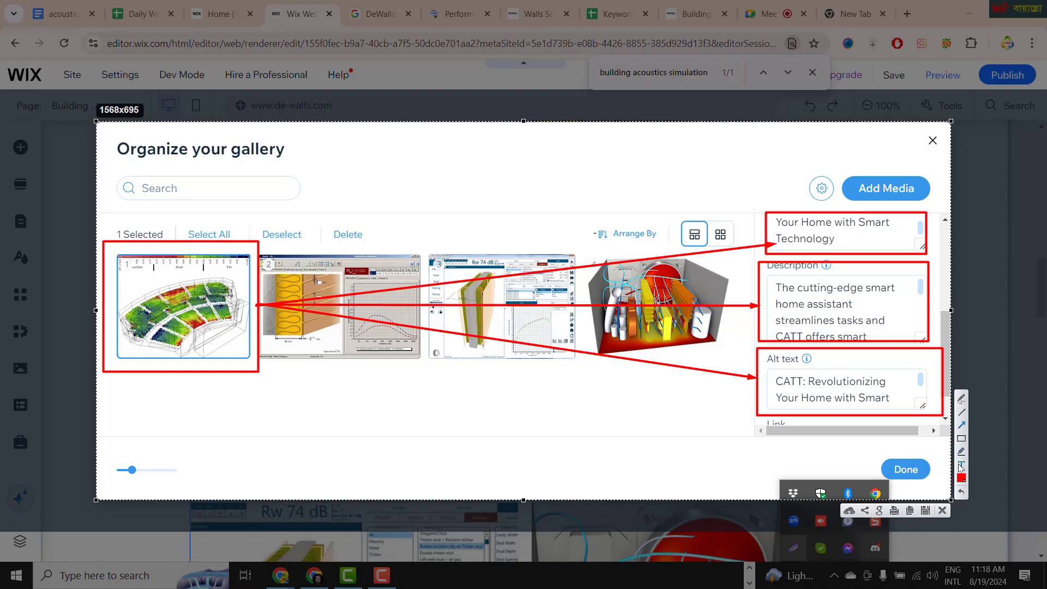
Step: Add an enlarged red text label "After" to the capture, positioned in the blank space above the gallery images
click(485, 161)
text(After)
scroll(572, 219, up, 10)
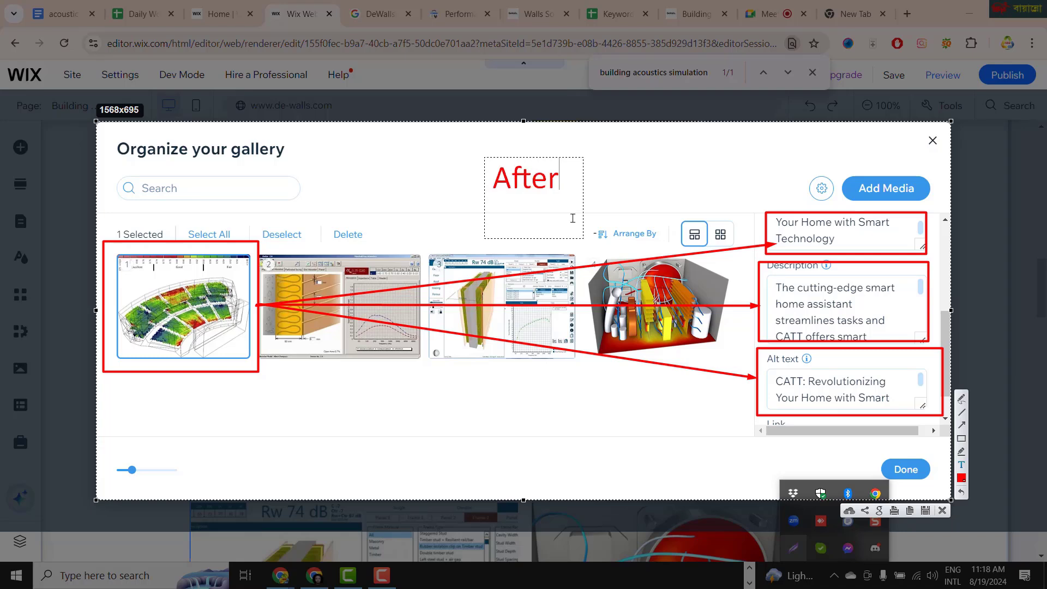
drag(581, 228, 527, 241)
click(617, 188)
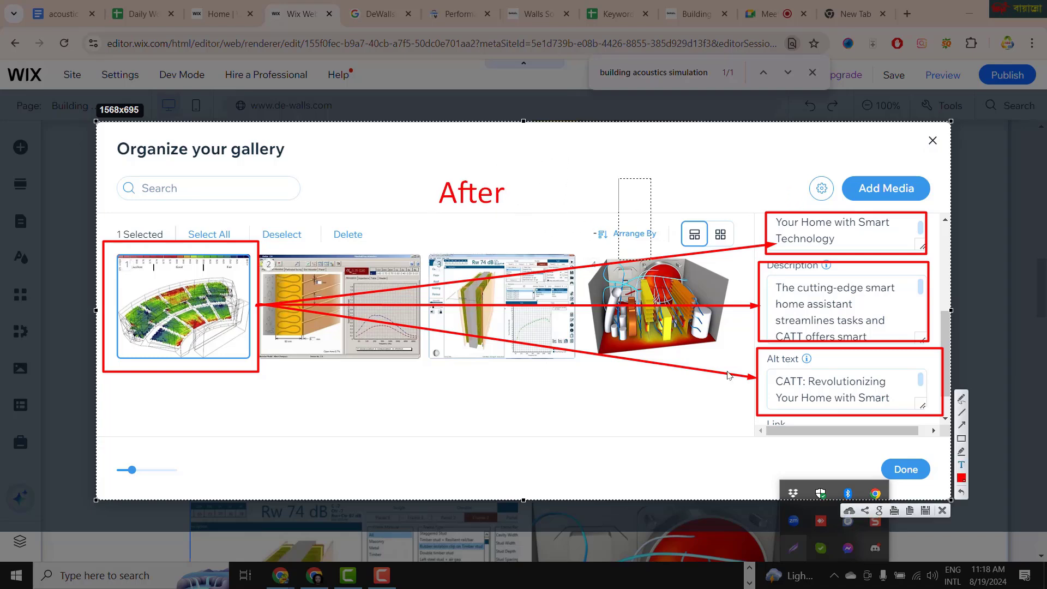
Step: Upload the annotated capture and paste its copied link into cell I383 of the Daily Report Sheet
click(850, 510)
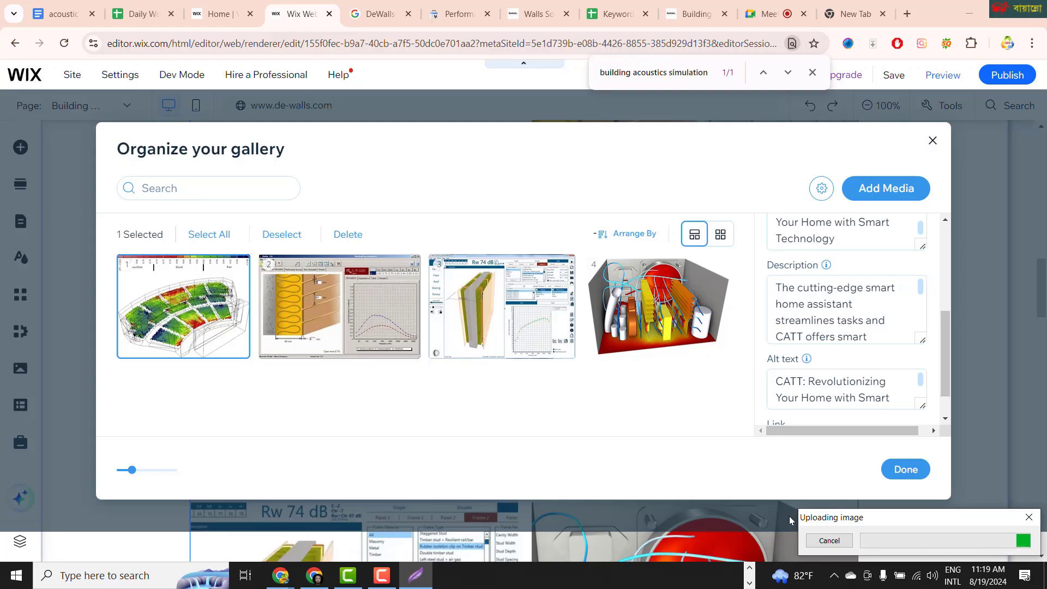
click(889, 540)
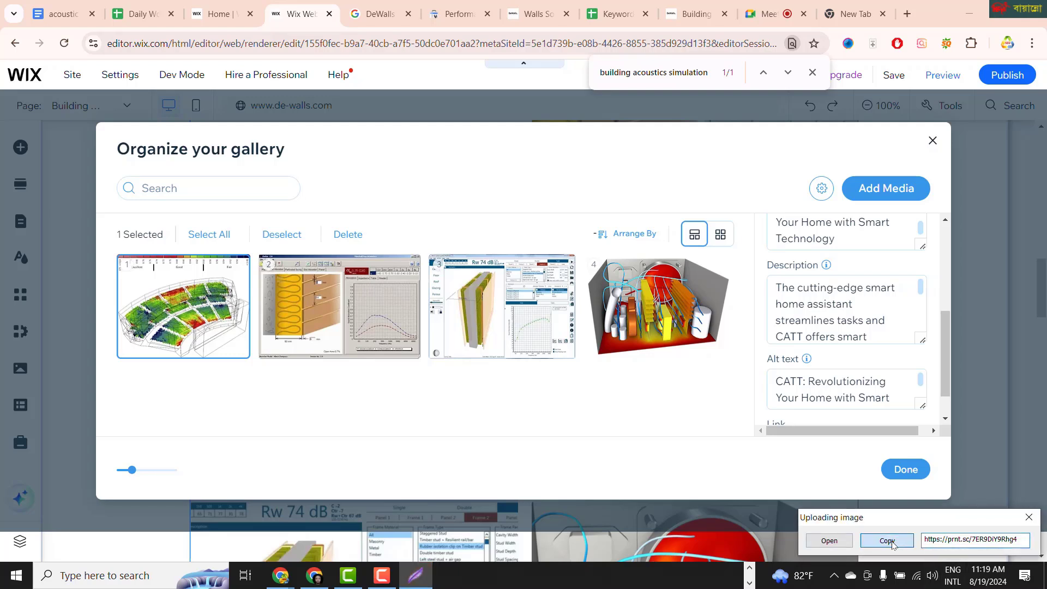
click(137, 14)
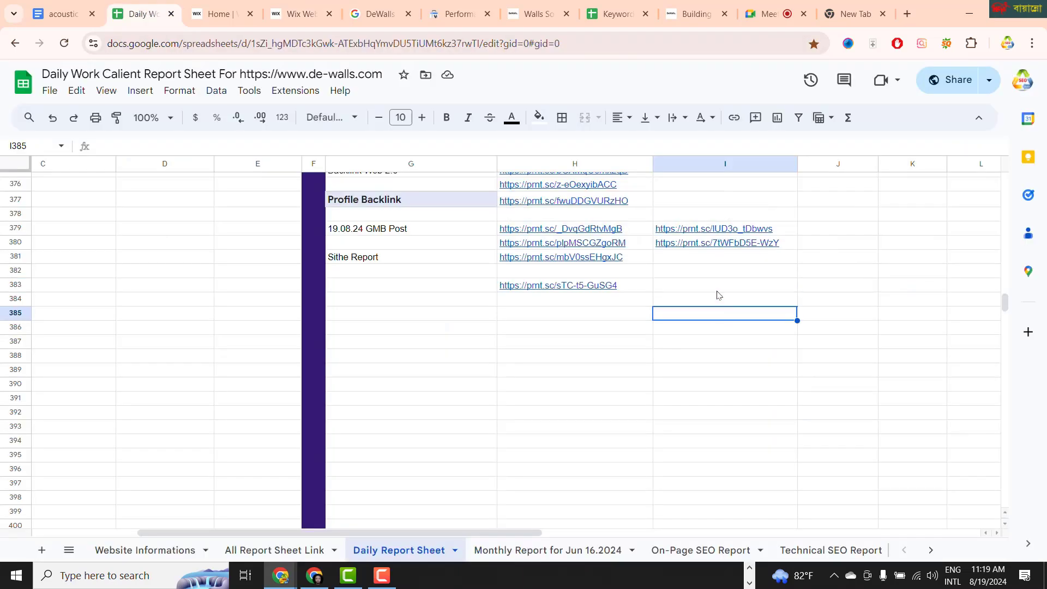
key(ctrl+v)
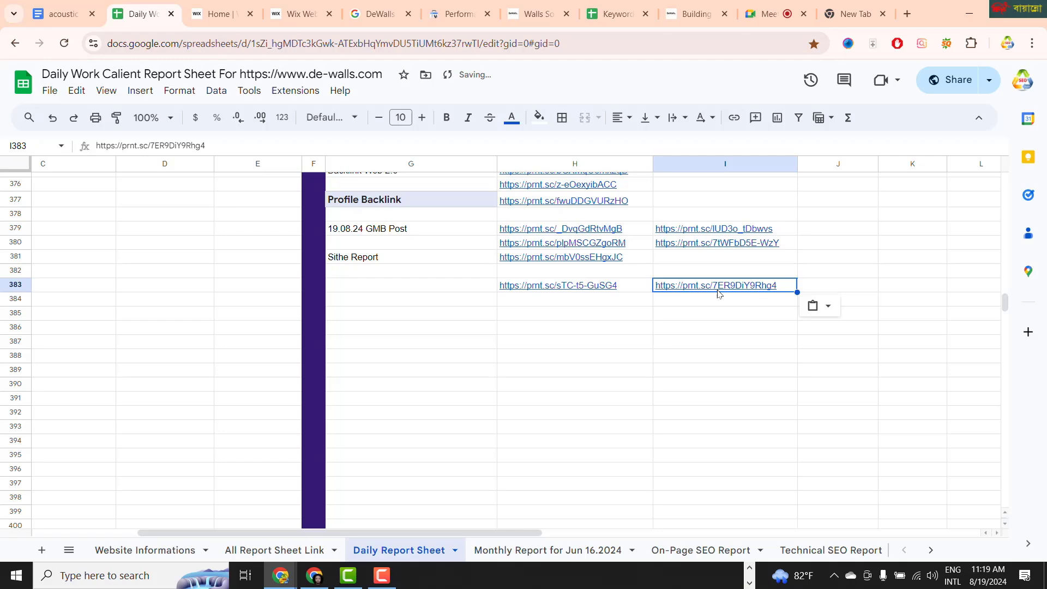
click(666, 347)
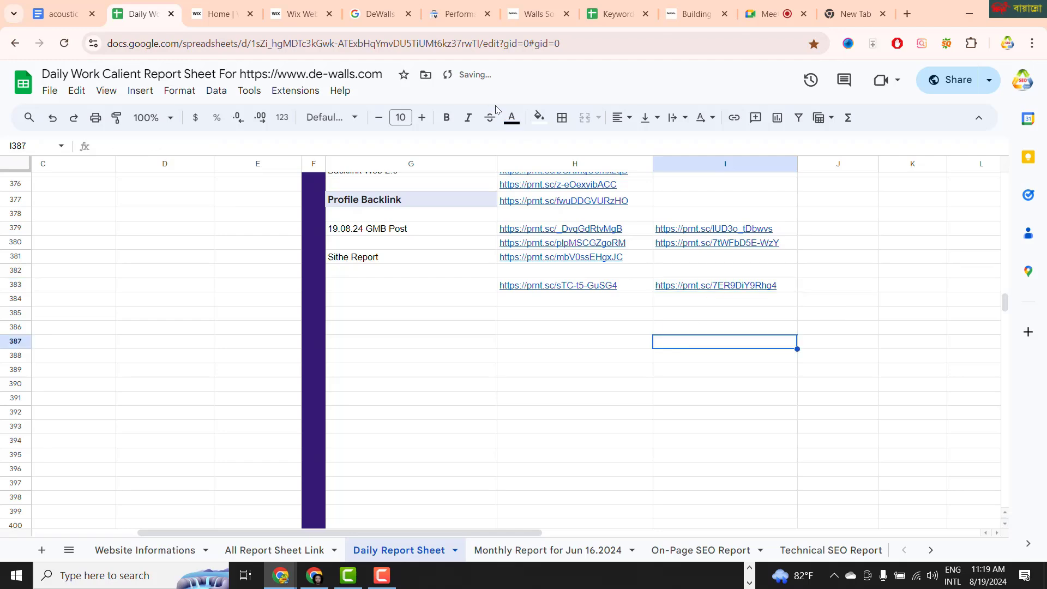
Step: Return to the Wix editor and finish organizing the gallery, closing its dialog
click(301, 14)
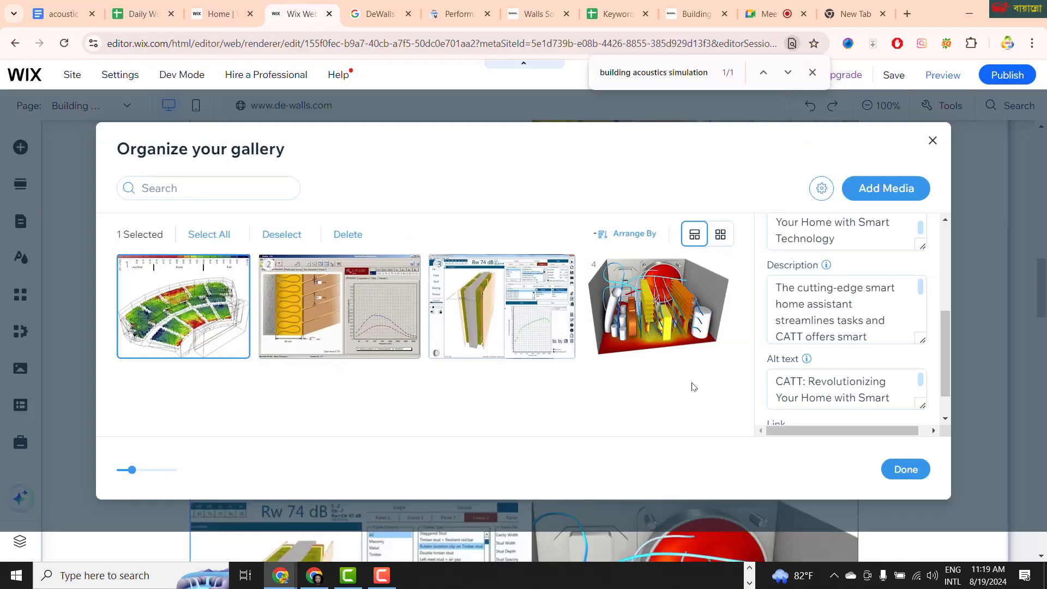
click(905, 470)
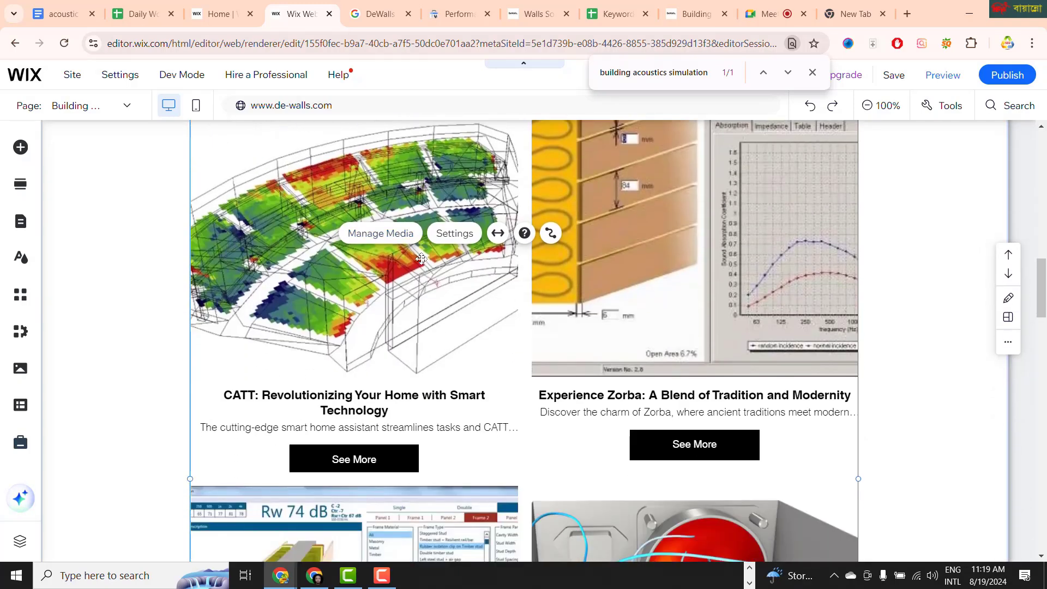
scroll(421, 258, up, 6)
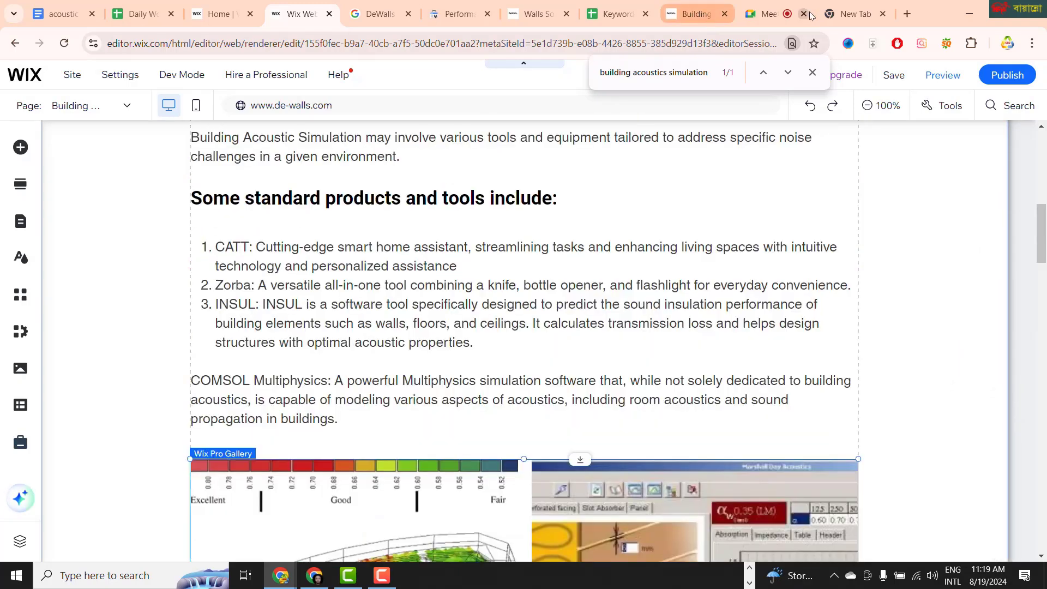
Step: Reload the live building-acoustics-simulation page and examine its gallery titles, descriptions and the sections below the gallery
click(696, 14)
scroll(629, 278, up, 3)
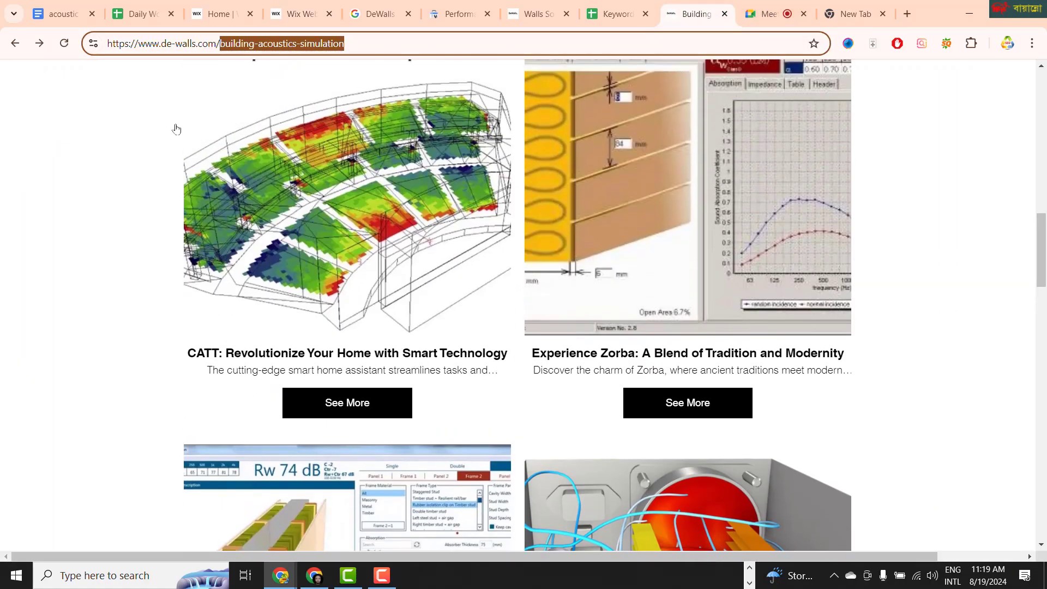
click(62, 44)
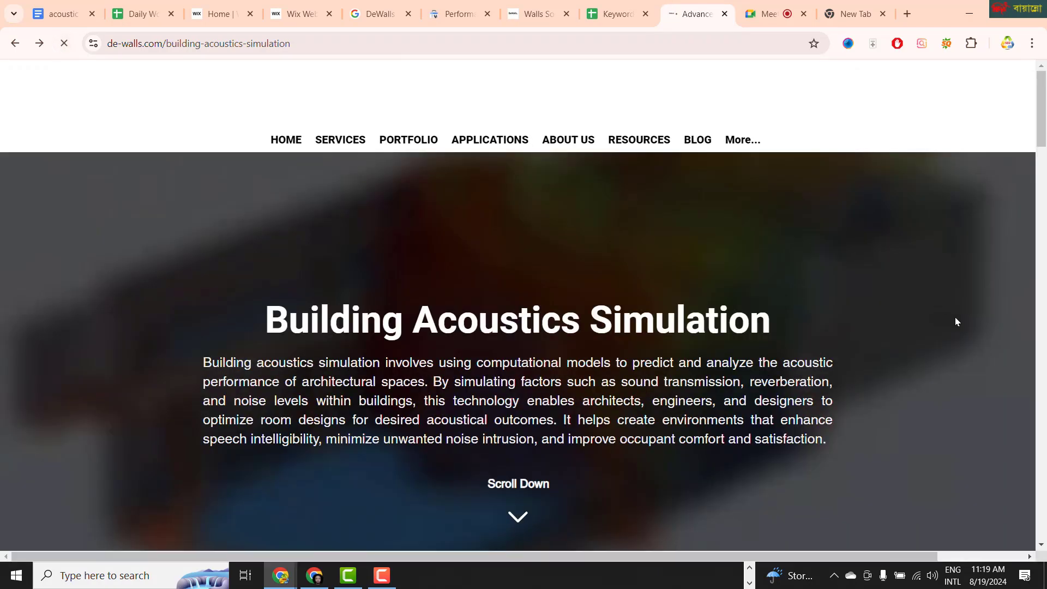
scroll(711, 312, down, 20)
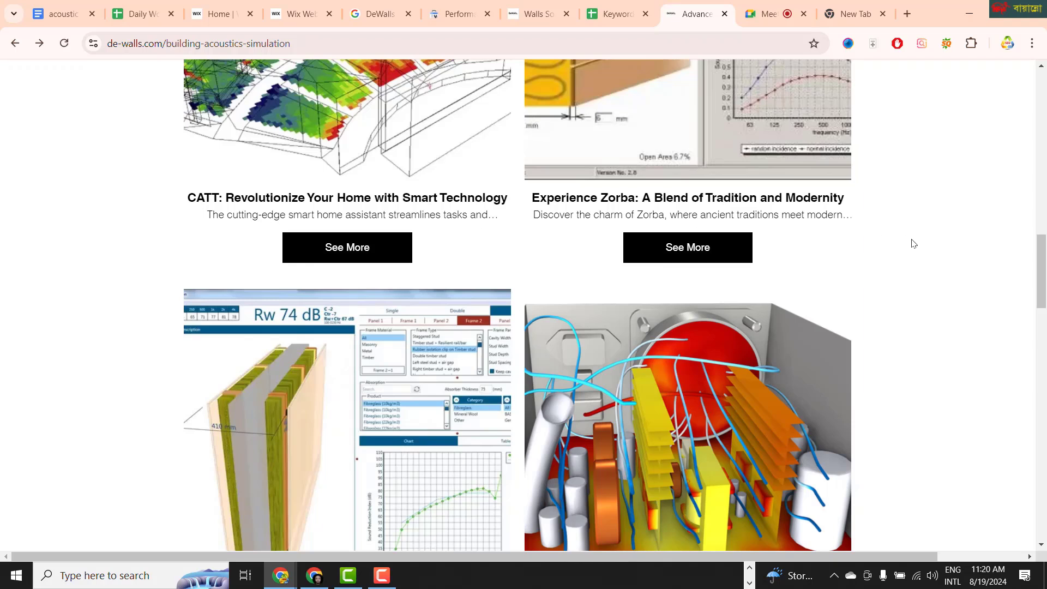
scroll(696, 300, down, 5)
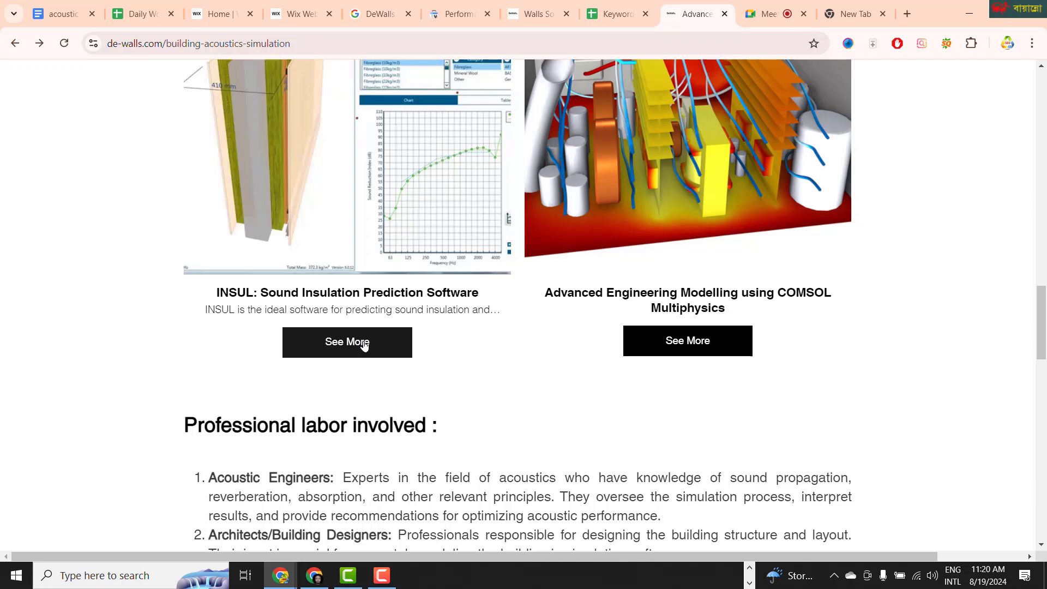
scroll(413, 343, down, 8)
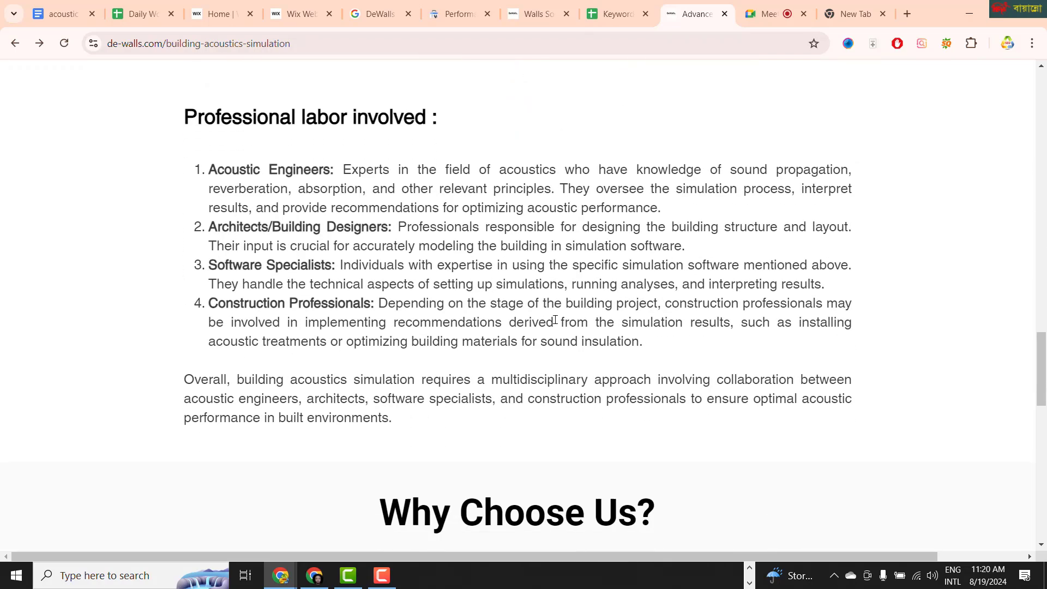
scroll(555, 319, down, 4)
scroll(554, 320, up, 6)
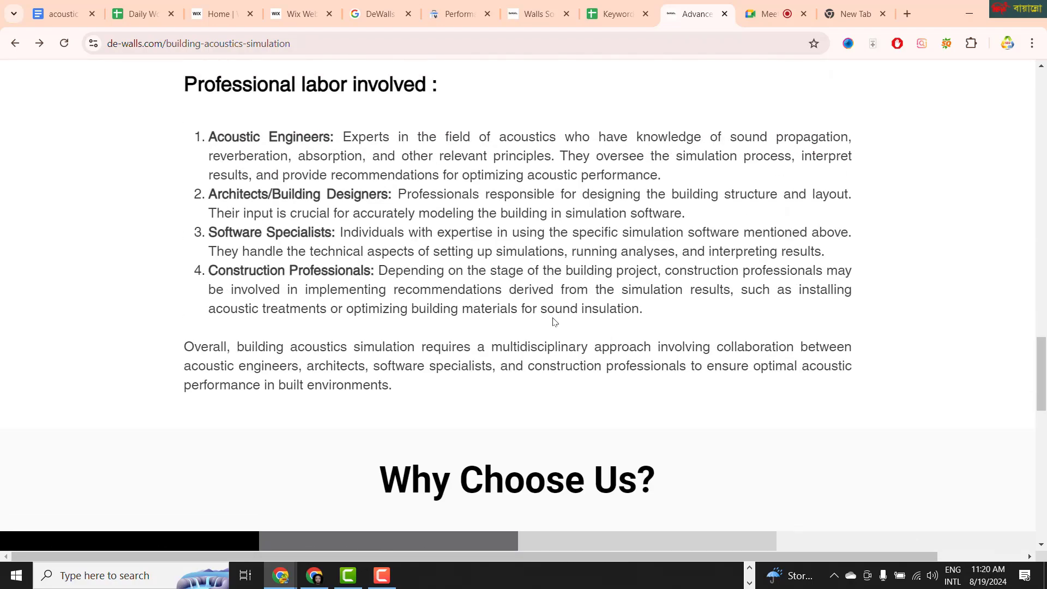
Step: Return to the Wix editor and review the building acoustics page from the standard tools list through the gallery to the "Professional labor involved" section
click(299, 12)
scroll(621, 273, down, 1)
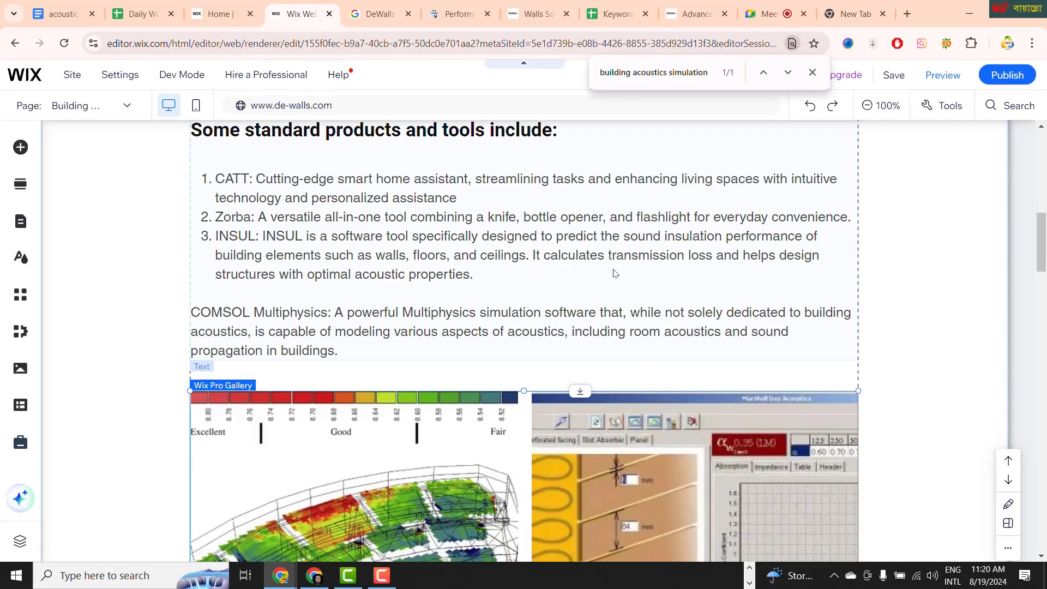
scroll(612, 272, down, 6)
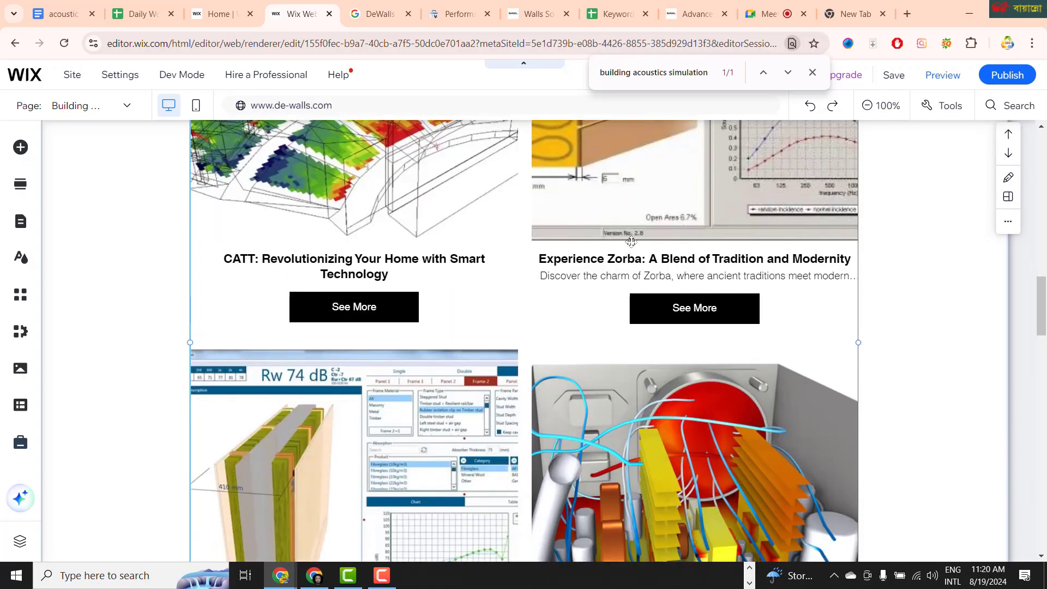
scroll(630, 241, up, 5)
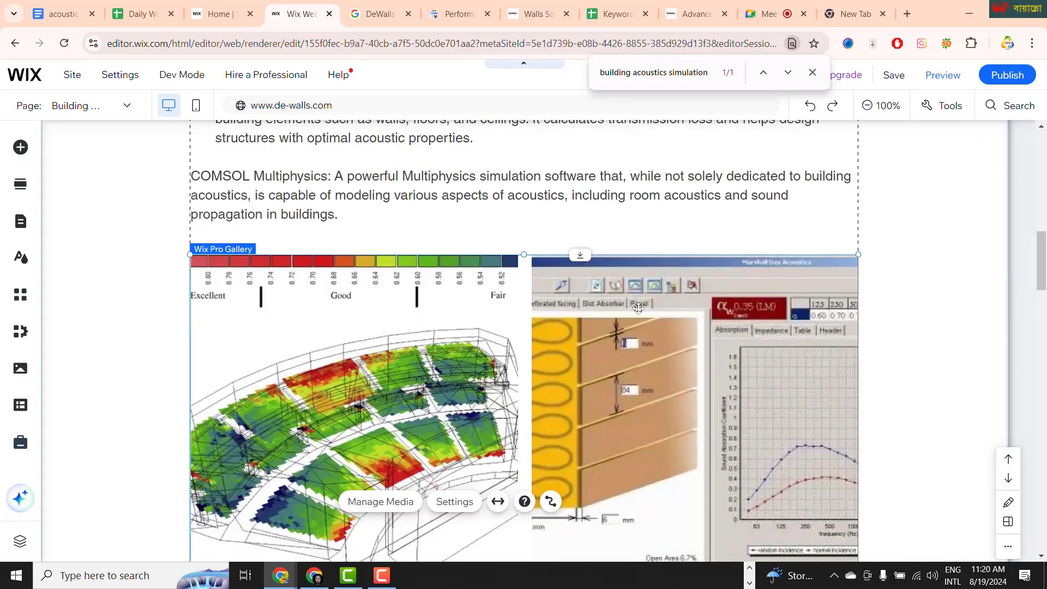
scroll(638, 309, down, 12)
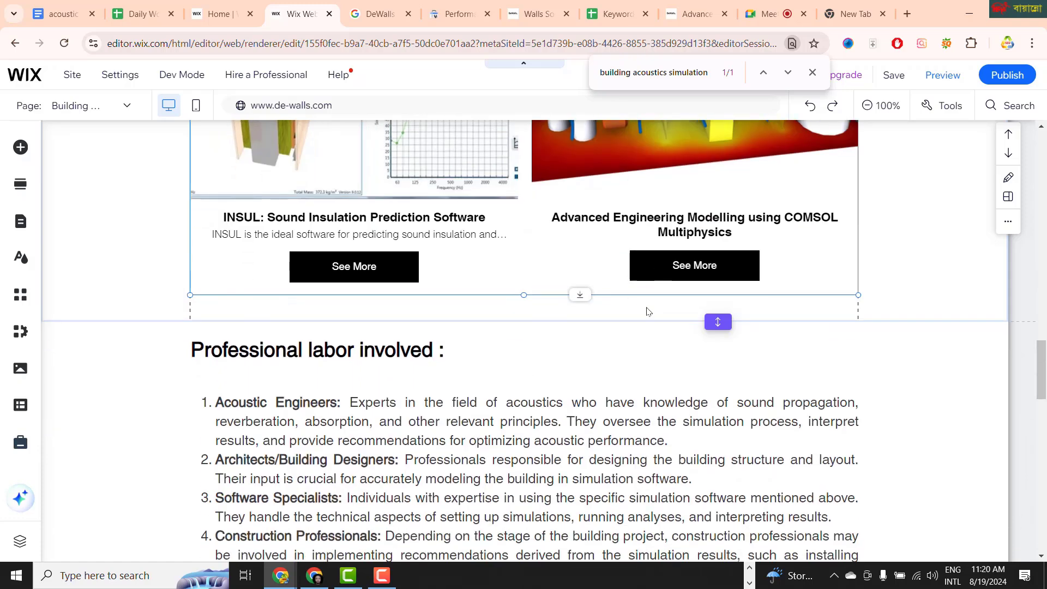
scroll(647, 310, down, 4)
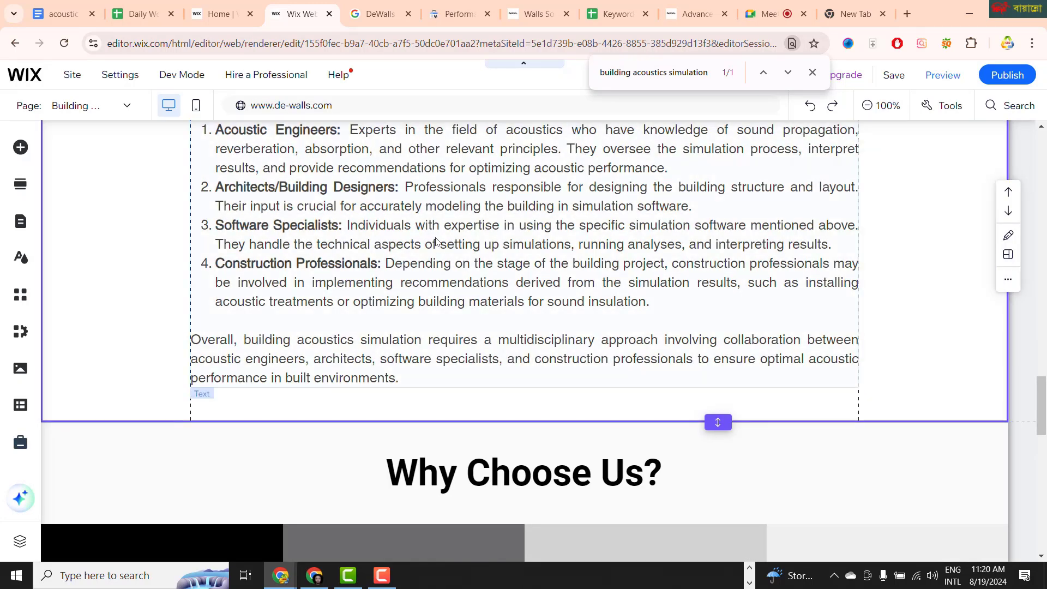
scroll(452, 238, up, 4)
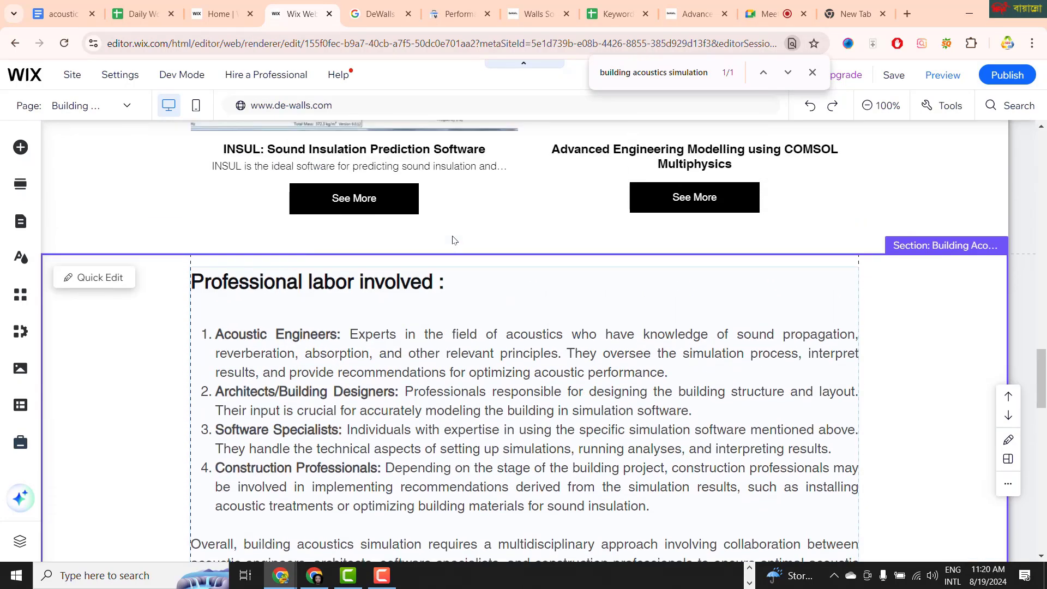
scroll(451, 238, down, 2)
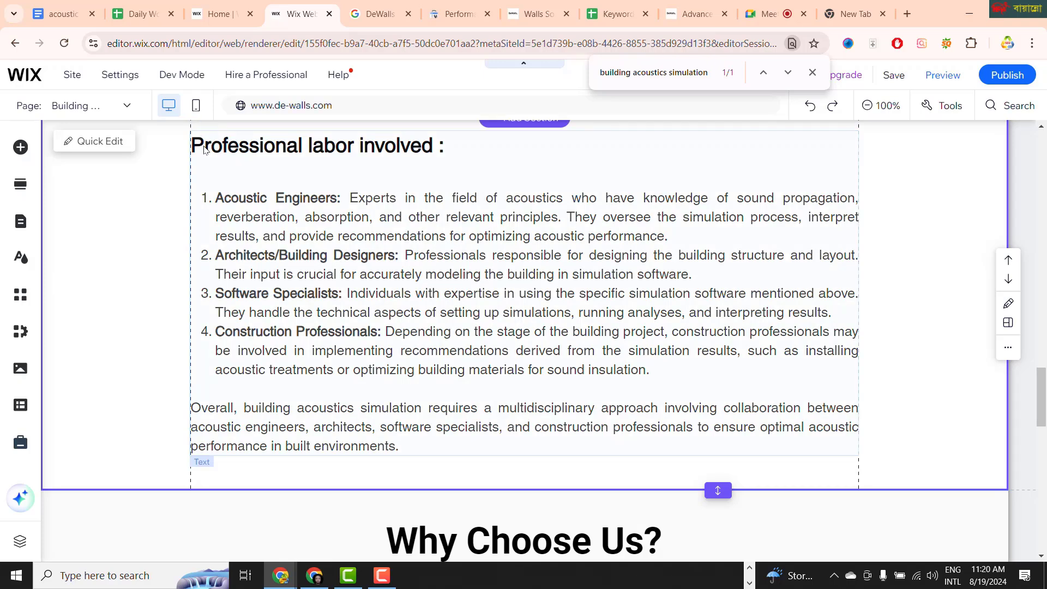
Step: Copy the entire "Professional labor involved" text block and paste it into the Grammarly document in place of the old CATT text
click(303, 220)
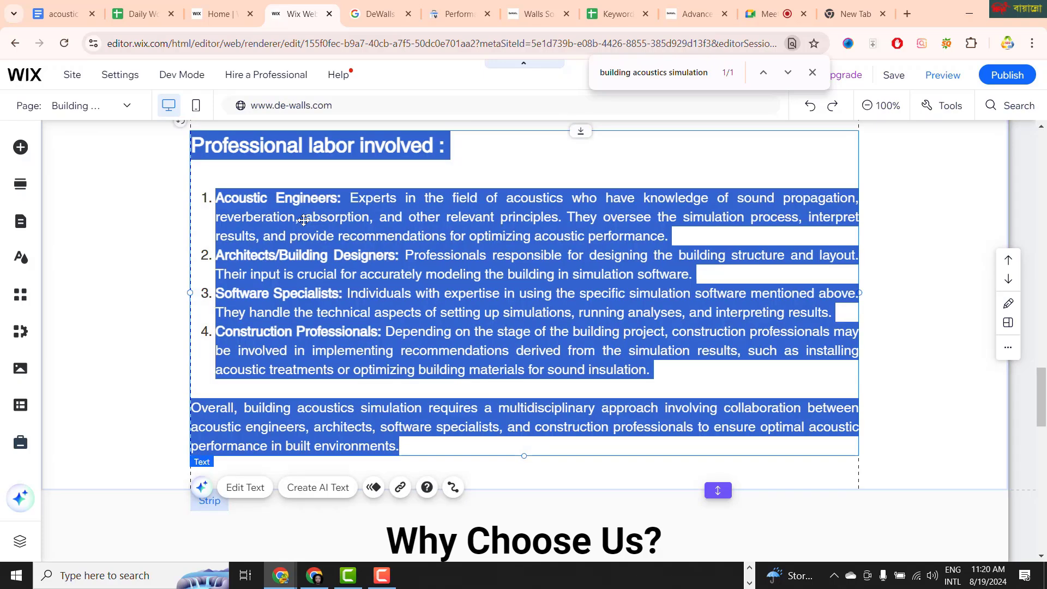
double_click(203, 155)
drag(203, 154, 547, 452)
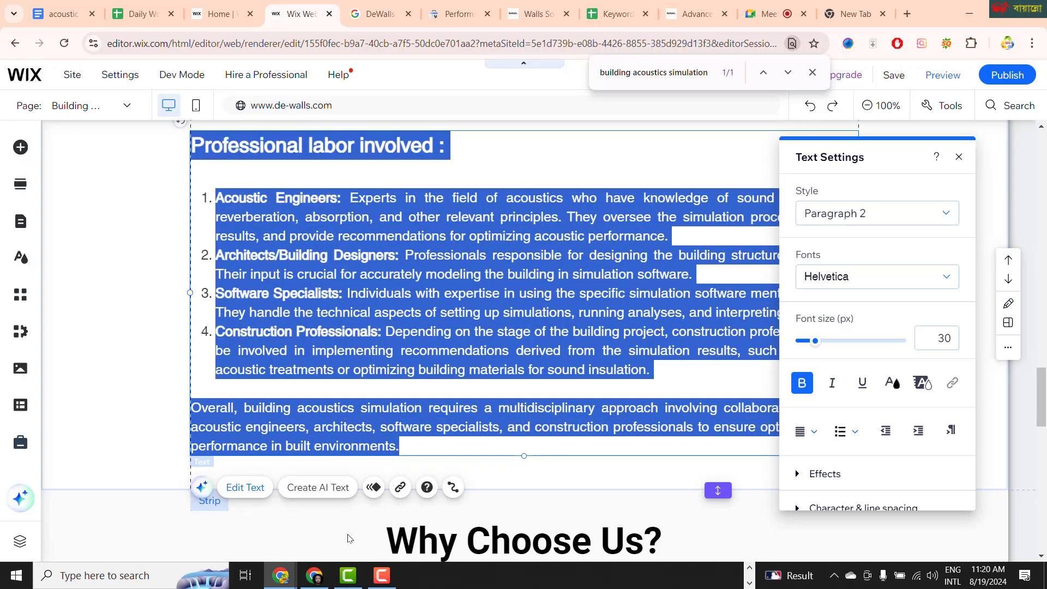
click(314, 575)
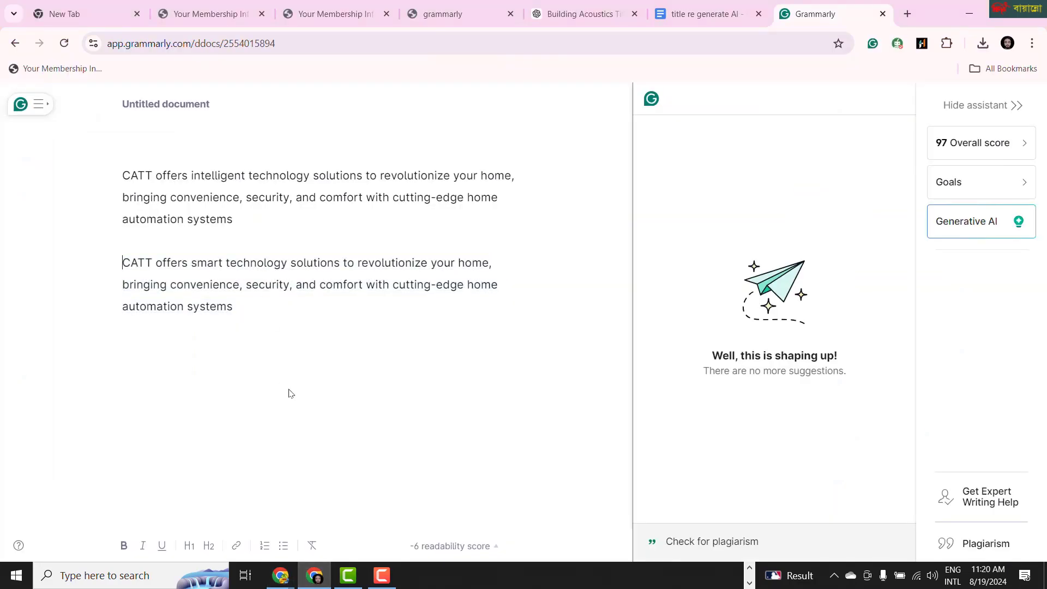
key(ctrl+a)
key(BackSpace)
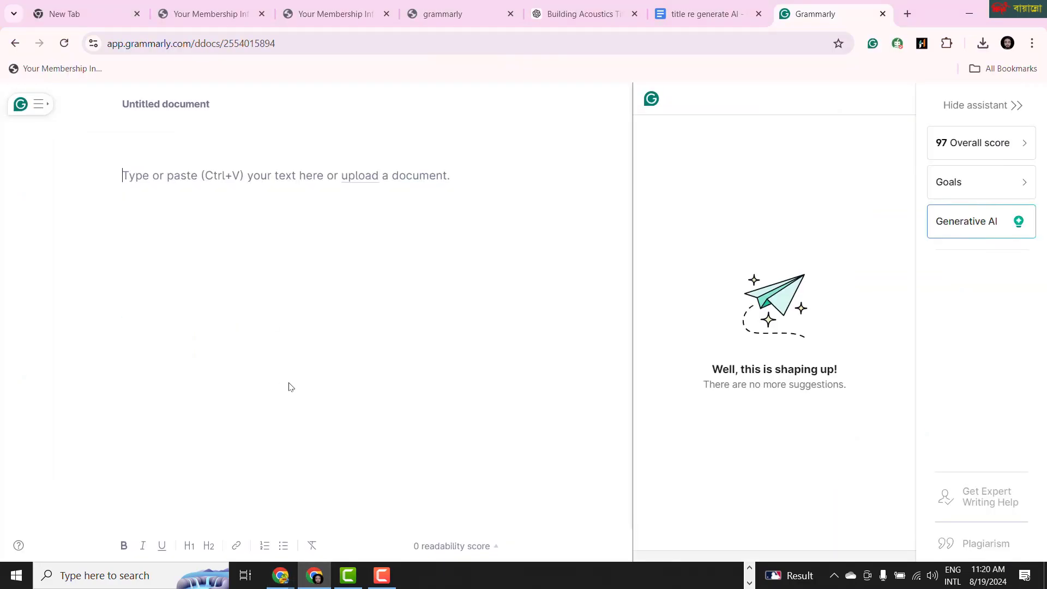
key(ctrl+v)
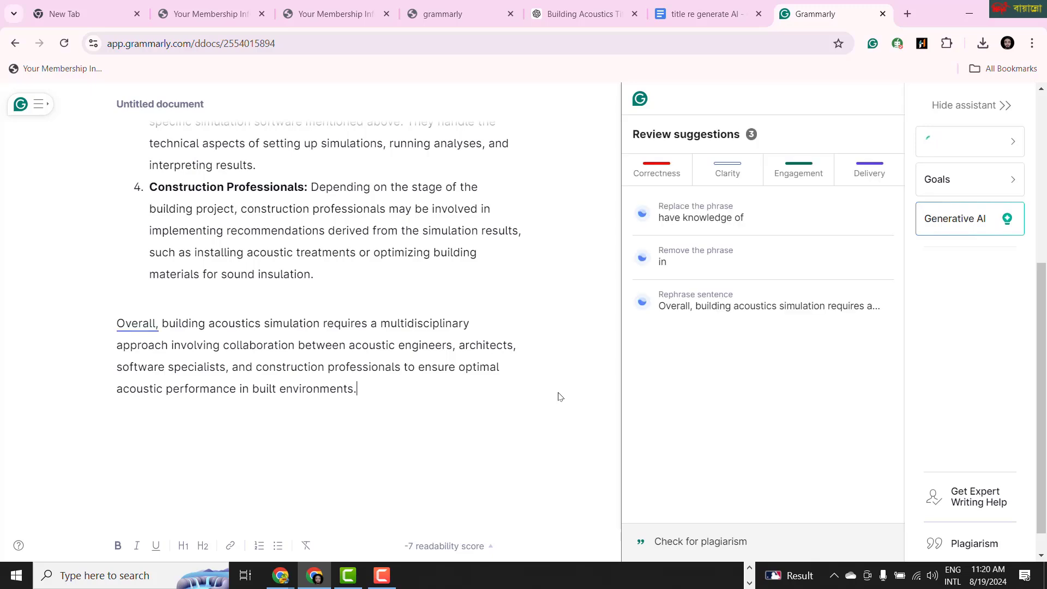
Step: Accept Grammarly's suggestions: replace "have knowledge of" with "know", remove "the field of" and "in", and rewrite the closing paragraph as a team effort
click(675, 221)
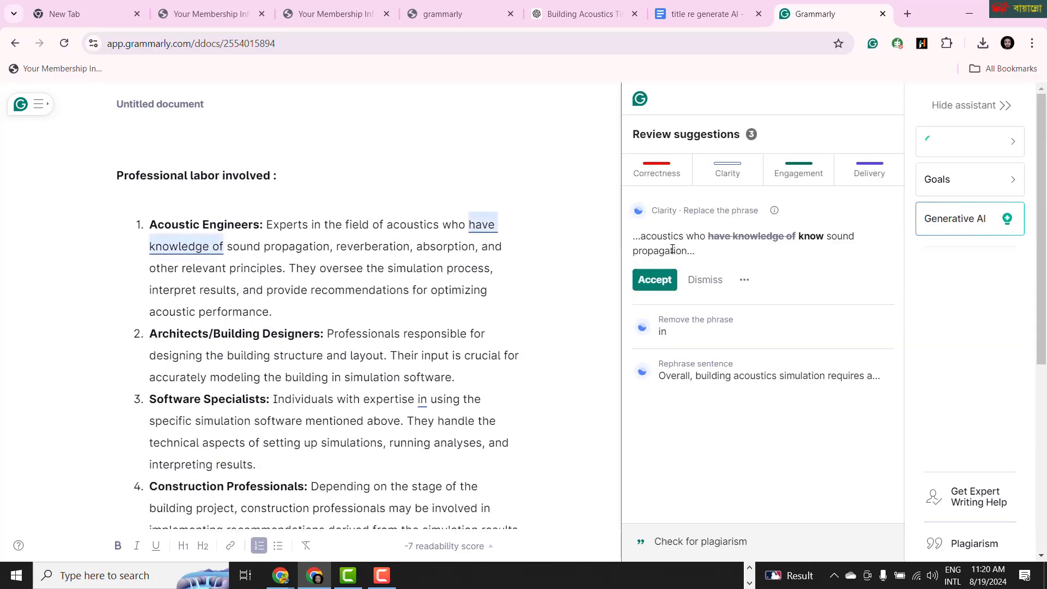
click(660, 280)
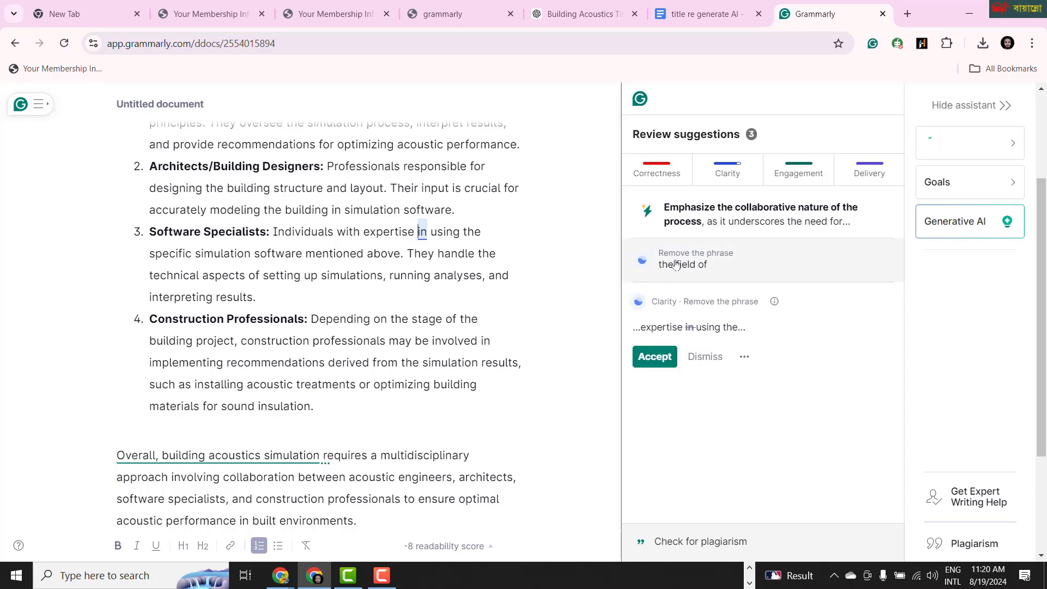
click(676, 264)
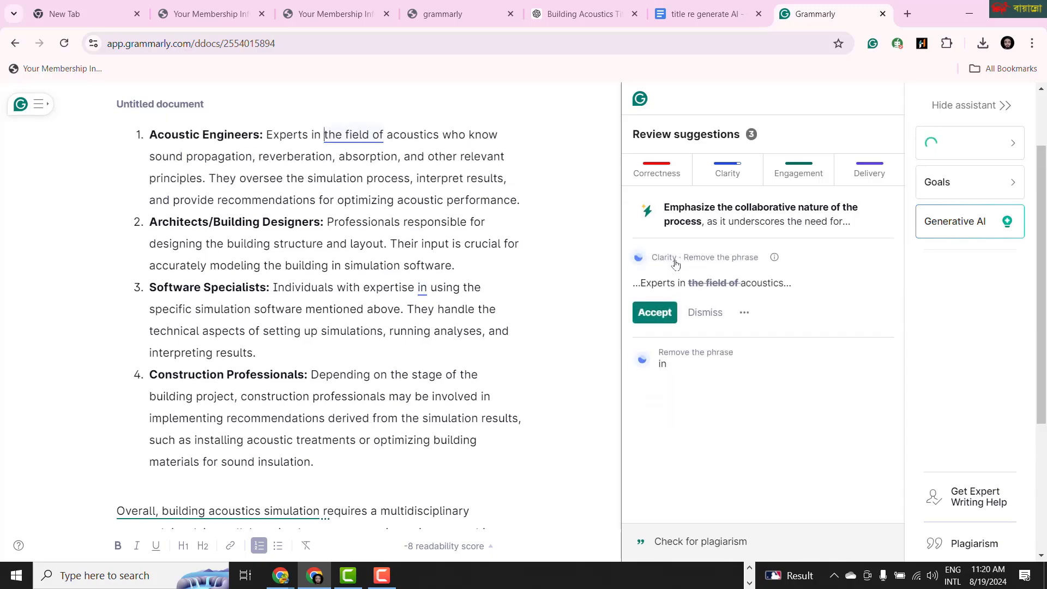
click(654, 312)
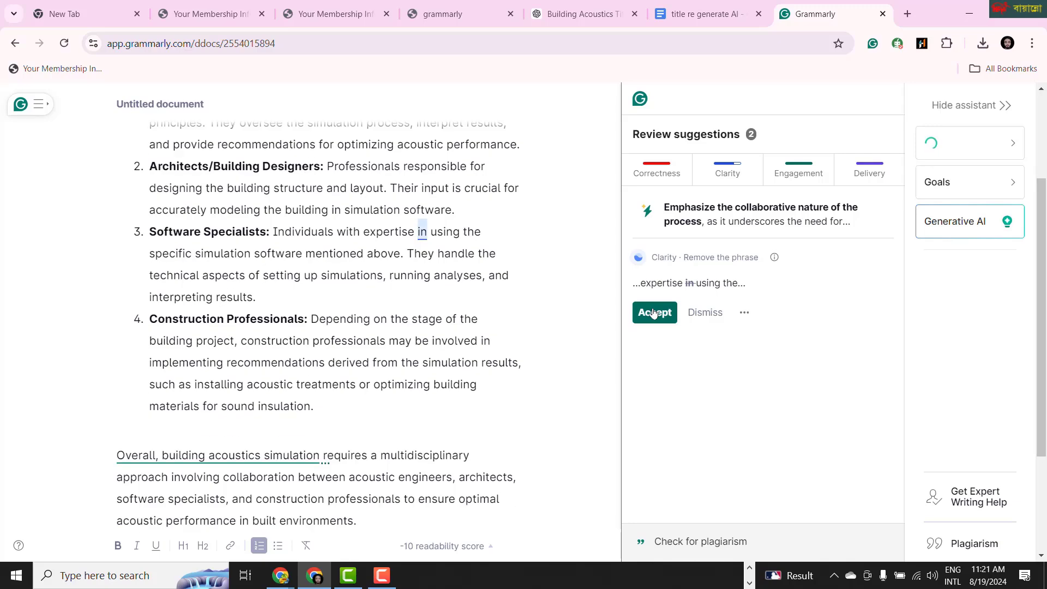
click(653, 312)
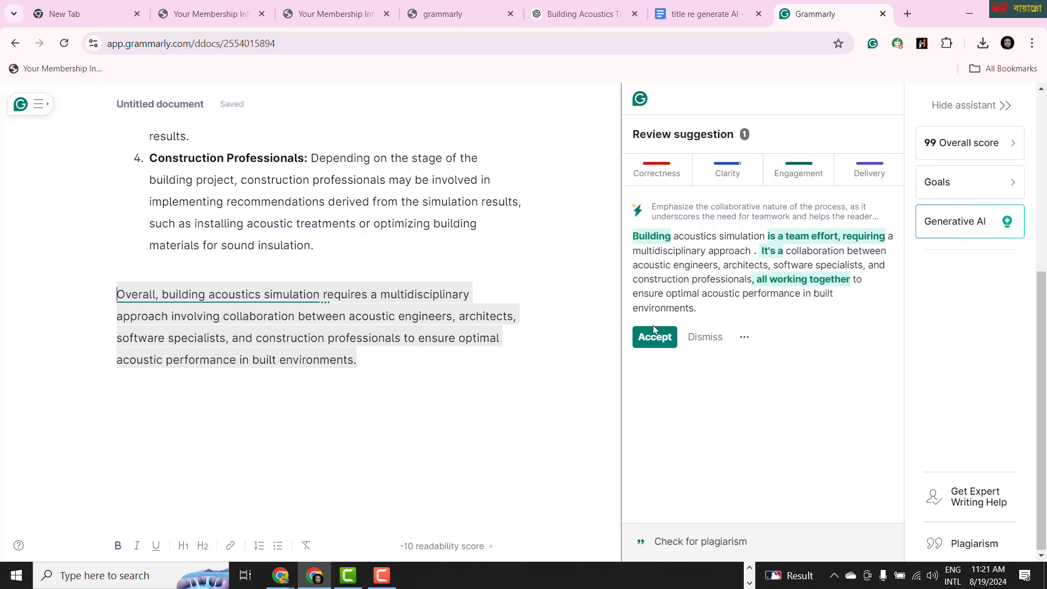
click(653, 335)
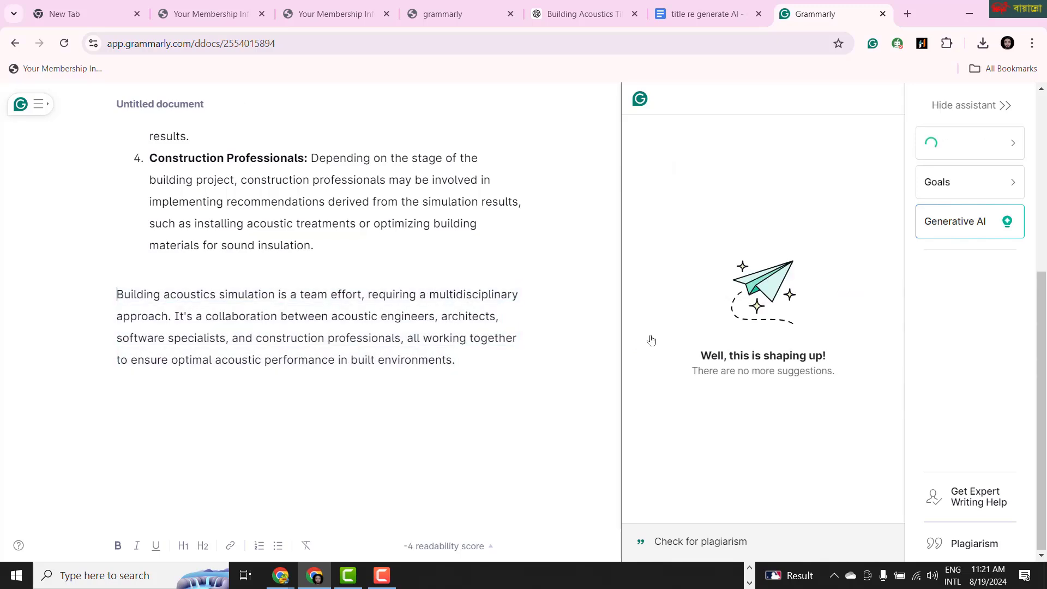
Step: Copy the whole revised Grammarly text and paste it over the "Professional labor involved" text block in the Wix editor
scroll(512, 321, up, 5)
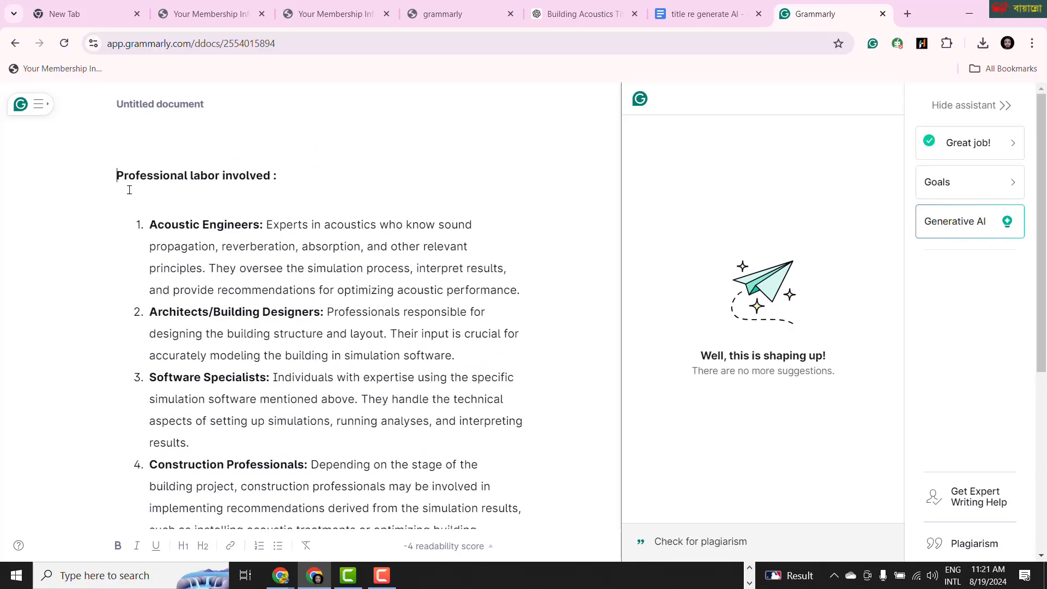
drag(129, 190, 593, 583)
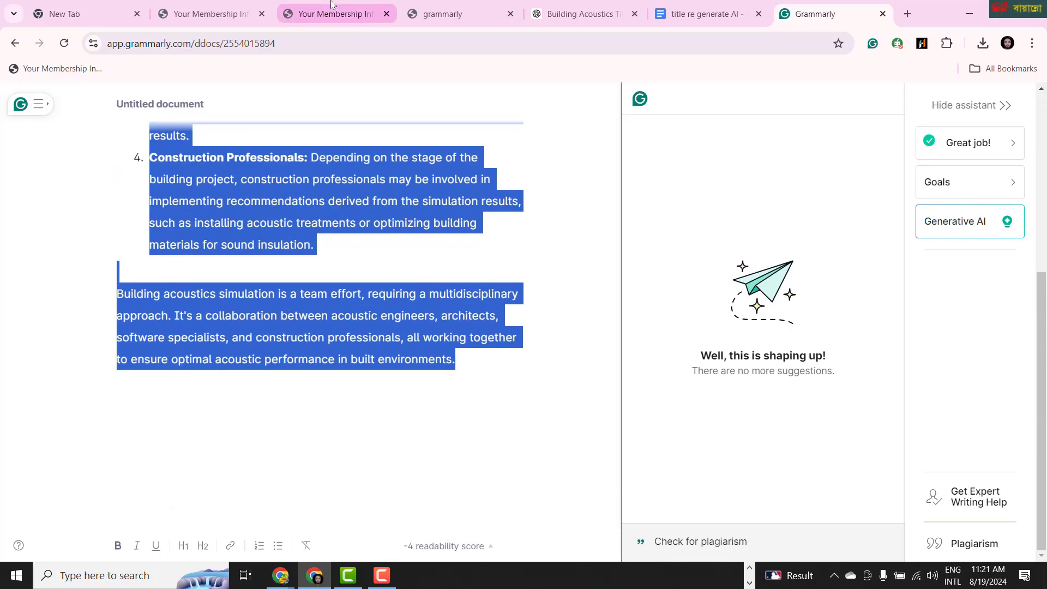
mouse_move(280, 577)
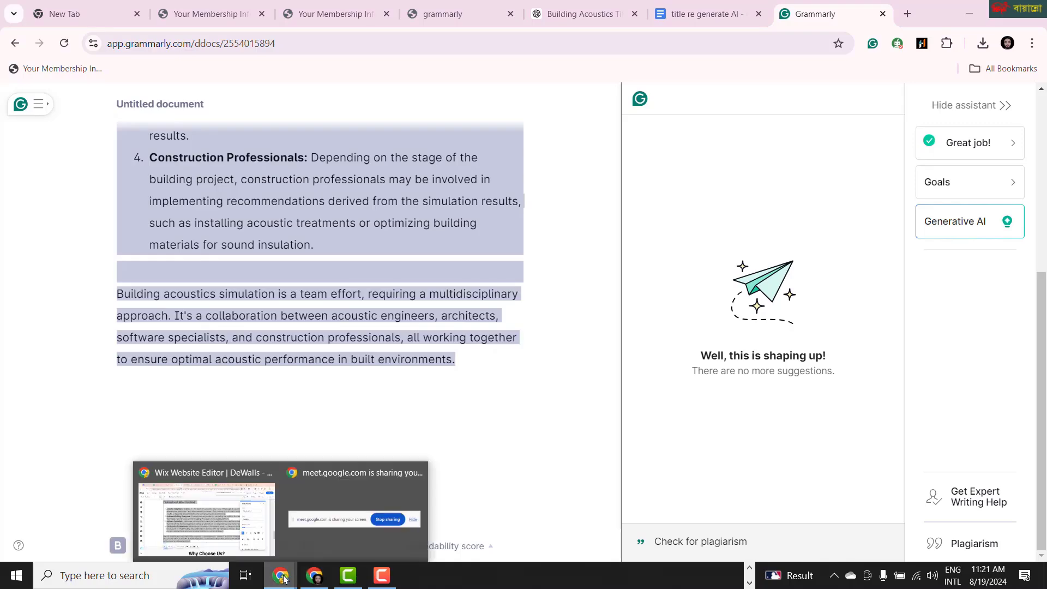
click(254, 533)
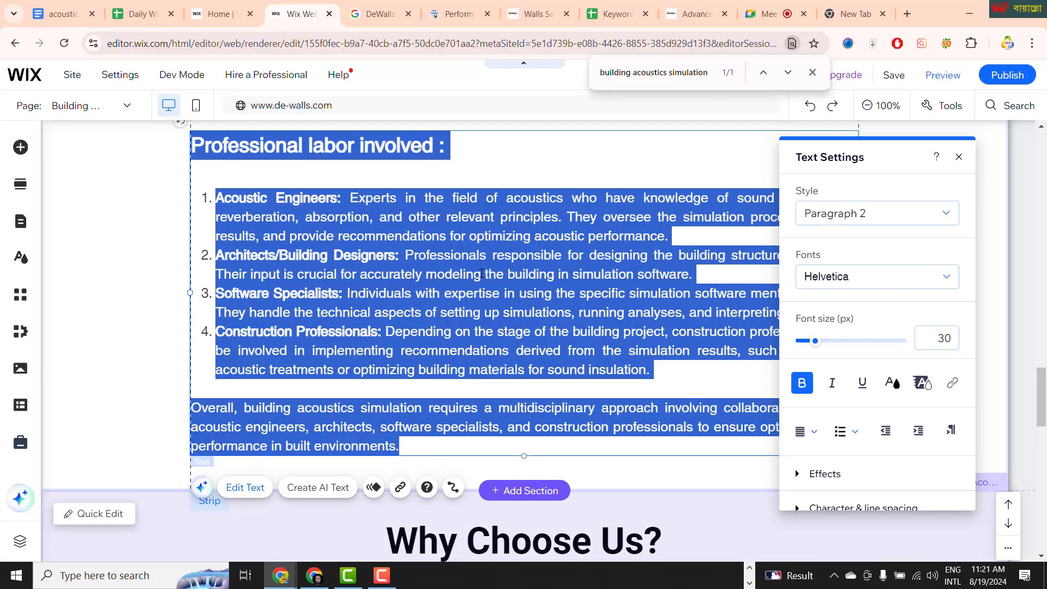
key(ctrl+v)
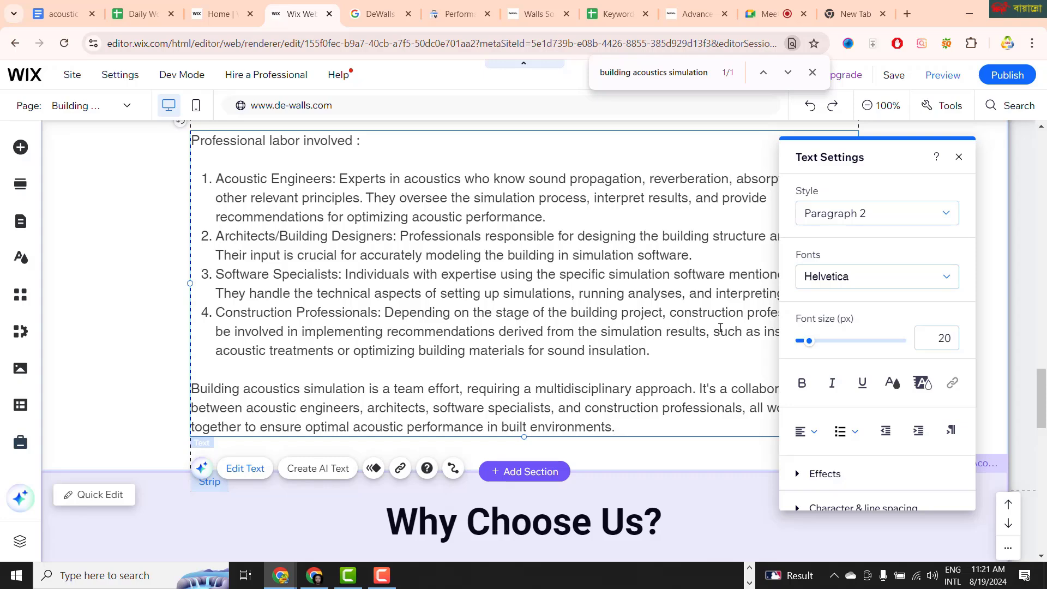
Step: Publish the site with the revised labor section and close the text settings while at the "Get Started Today" section
scroll(720, 328, up, 1)
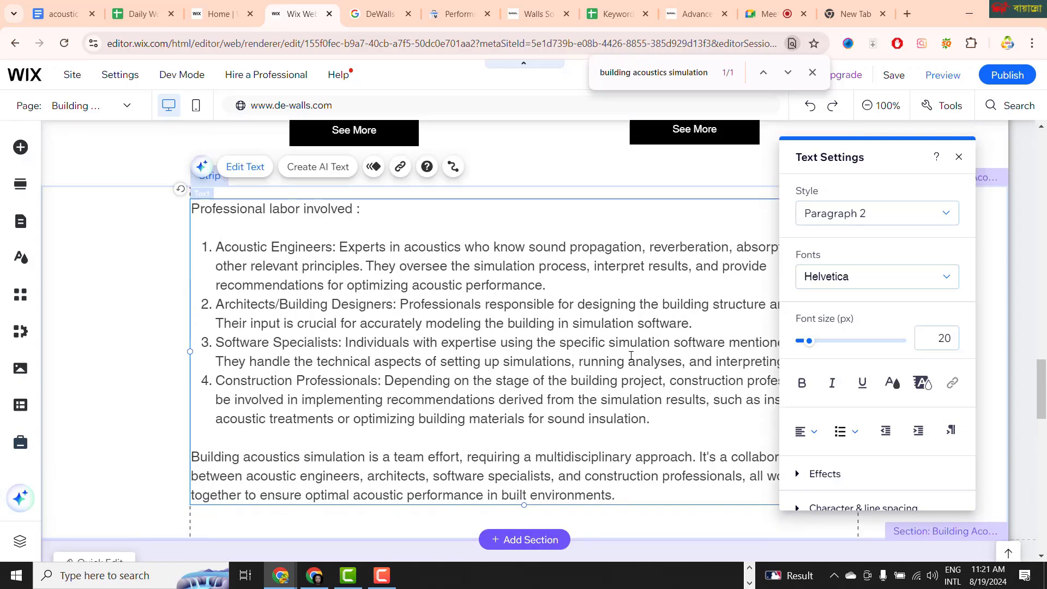
scroll(629, 346, down, 2)
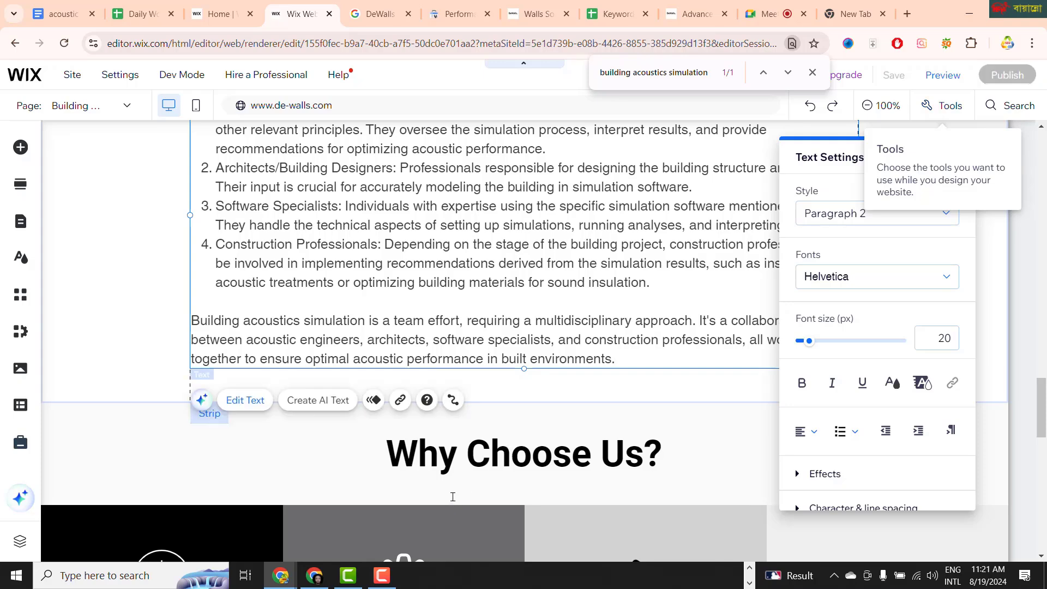
scroll(450, 497, down, 2)
scroll(450, 494, down, 6)
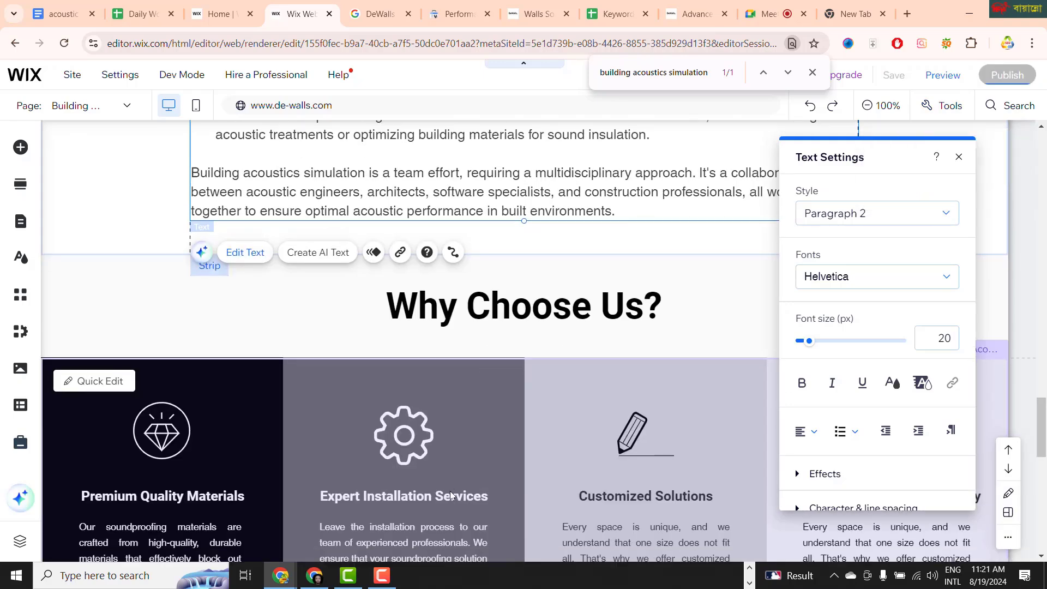
scroll(191, 350, up, 1)
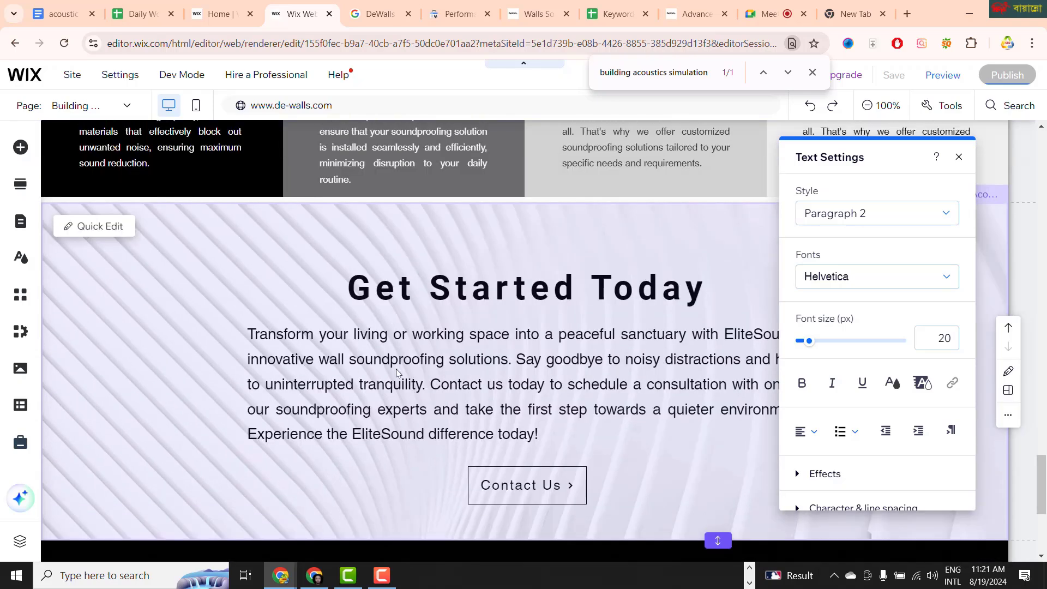
key(Escape)
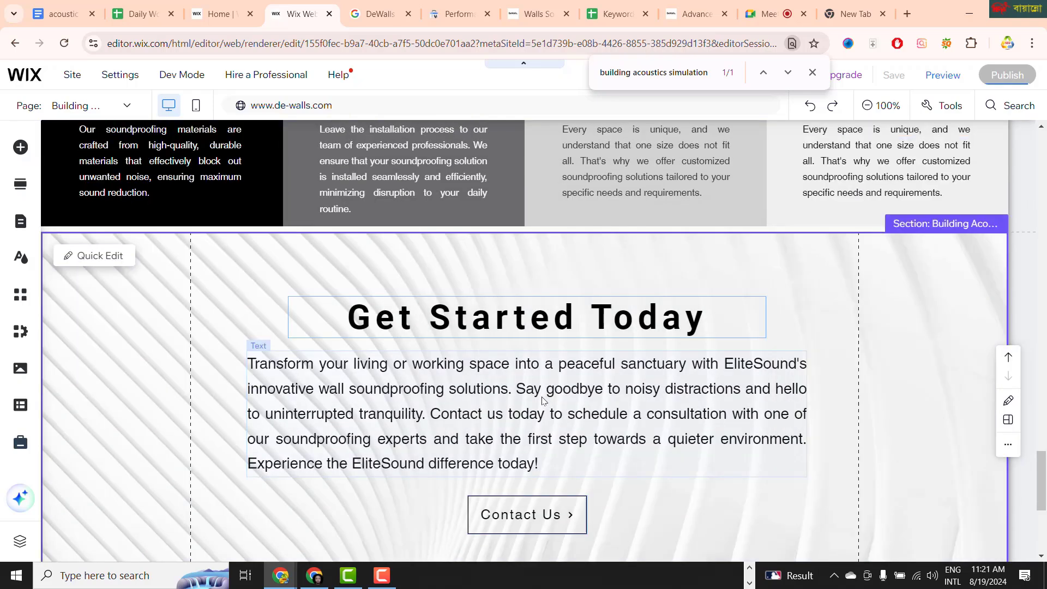
Step: Copy the "Get Started Today" paragraph, dismiss the publishing confirmation, and check the paragraph in Grammarly in place of the previous text
double_click(519, 402)
key(ctrl+c)
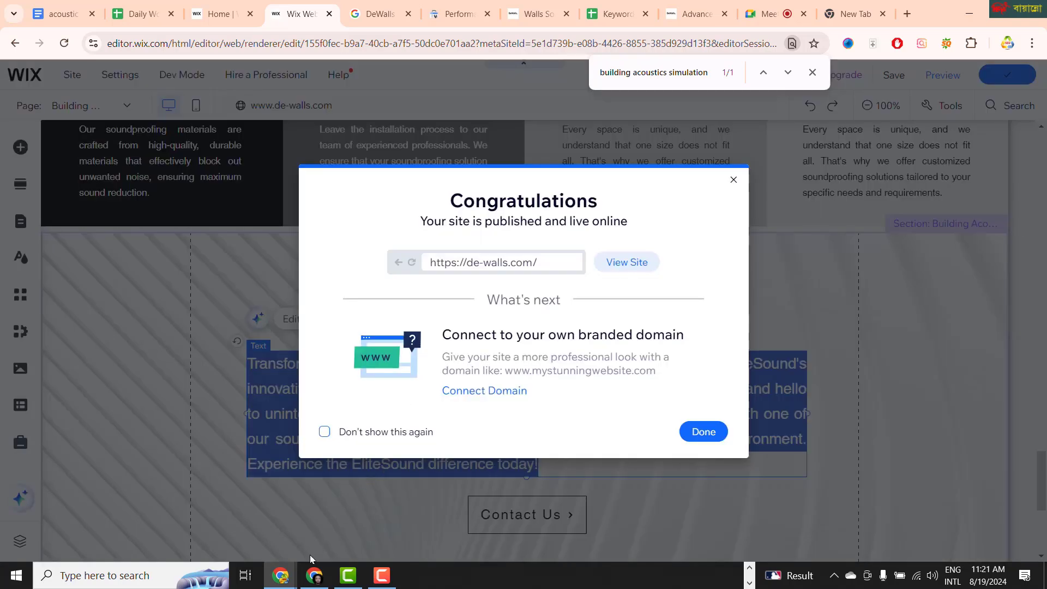
click(697, 431)
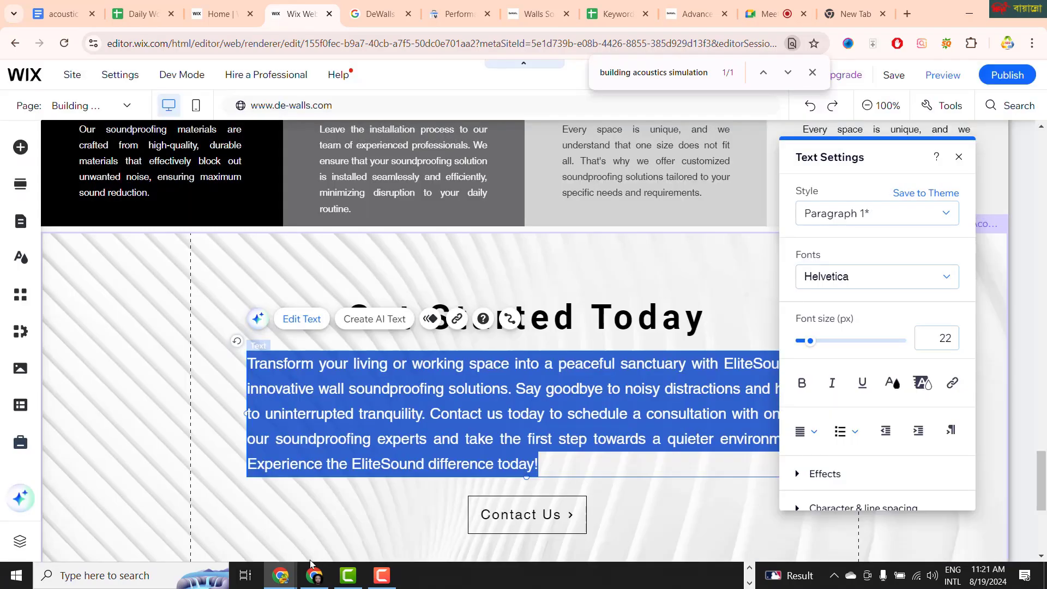
click(313, 574)
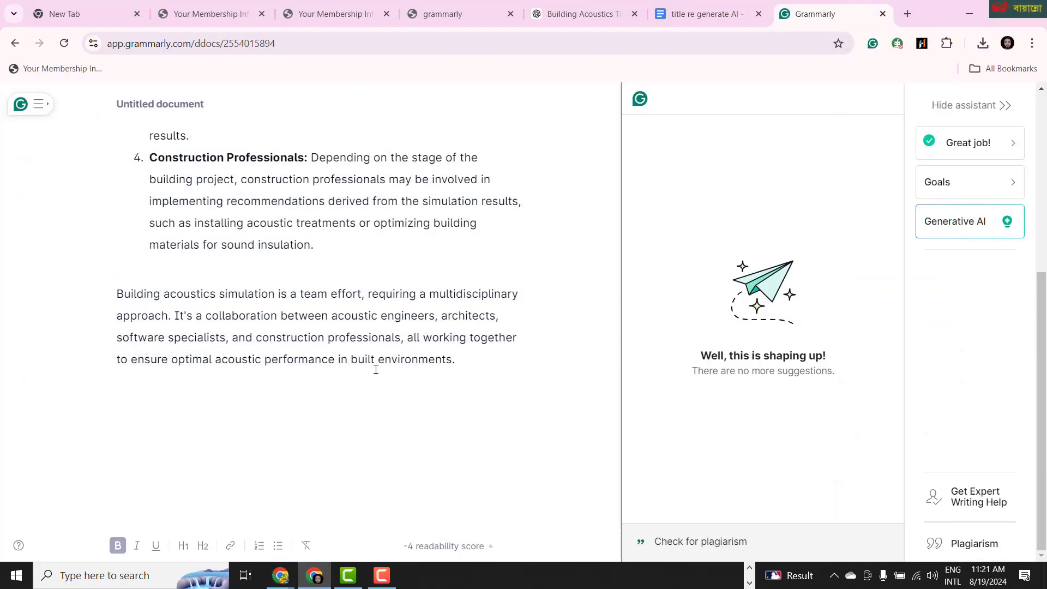
key(ctrl+a)
key(BackSpace)
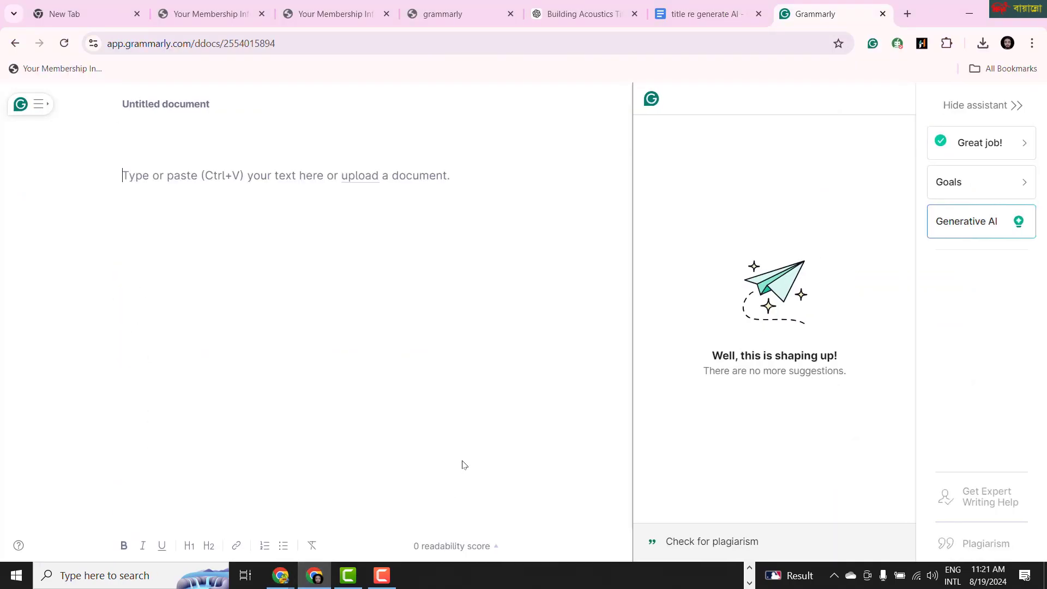
key(ctrl+v)
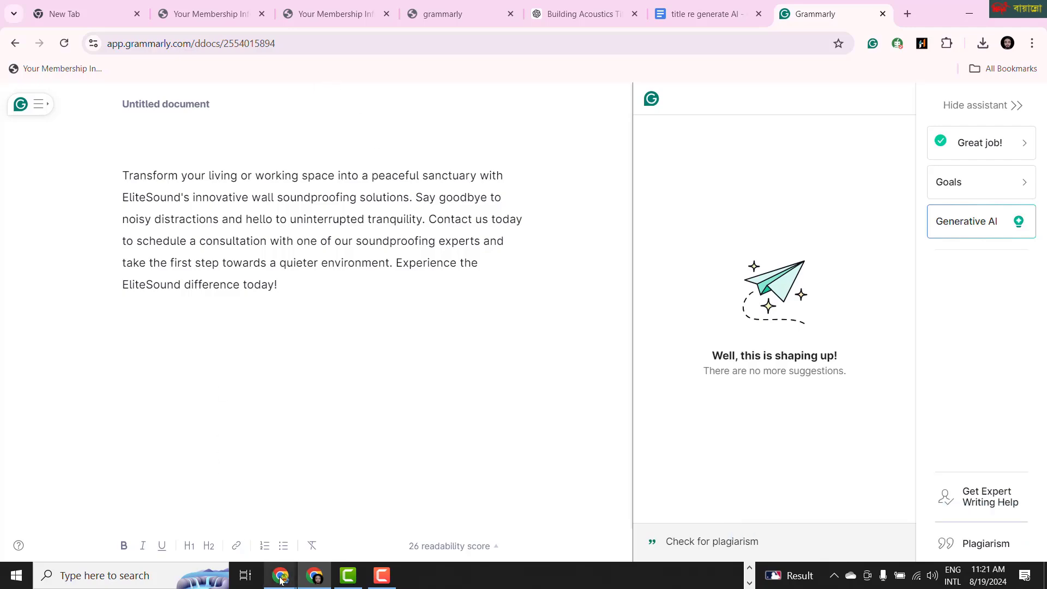
Step: Switch to the Wix editor and copy the paragraph under "Premium Quality Materials" in the "Why Choose Us?" section
mouse_move(280, 575)
click(235, 509)
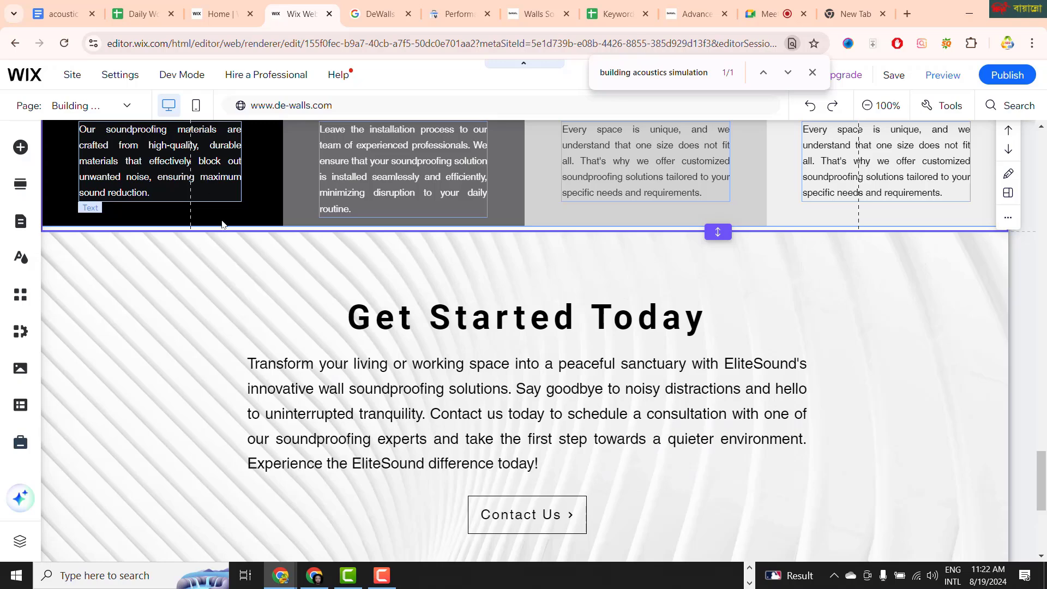
scroll(211, 351, up, 4)
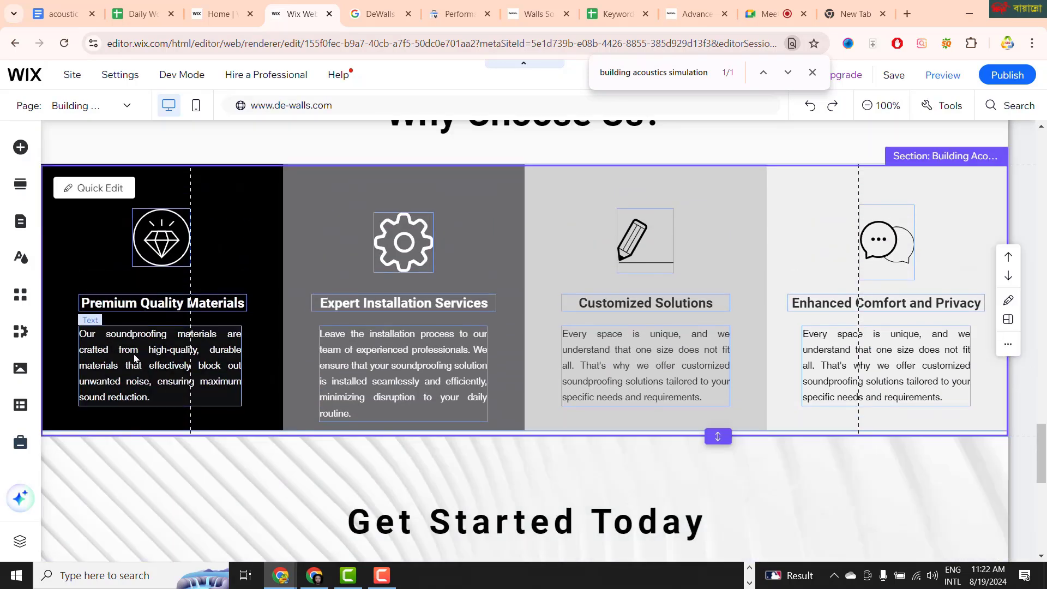
click(135, 358)
double_click(135, 356)
key(ctrl+c)
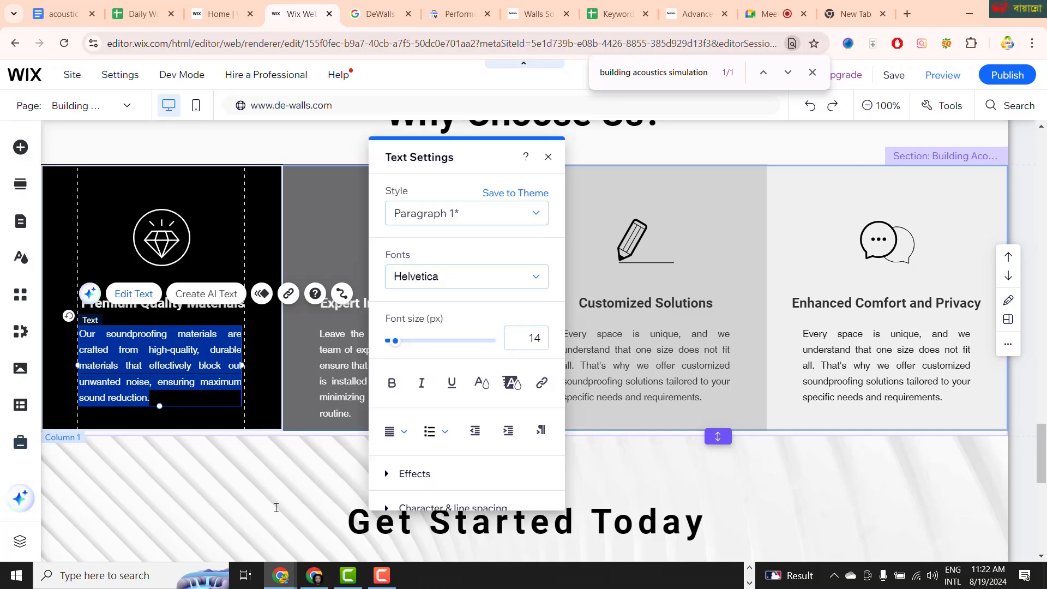
Step: Replace the text in the Grammarly document with several pasted copies of the "Premium Quality Materials" paragraph
click(315, 577)
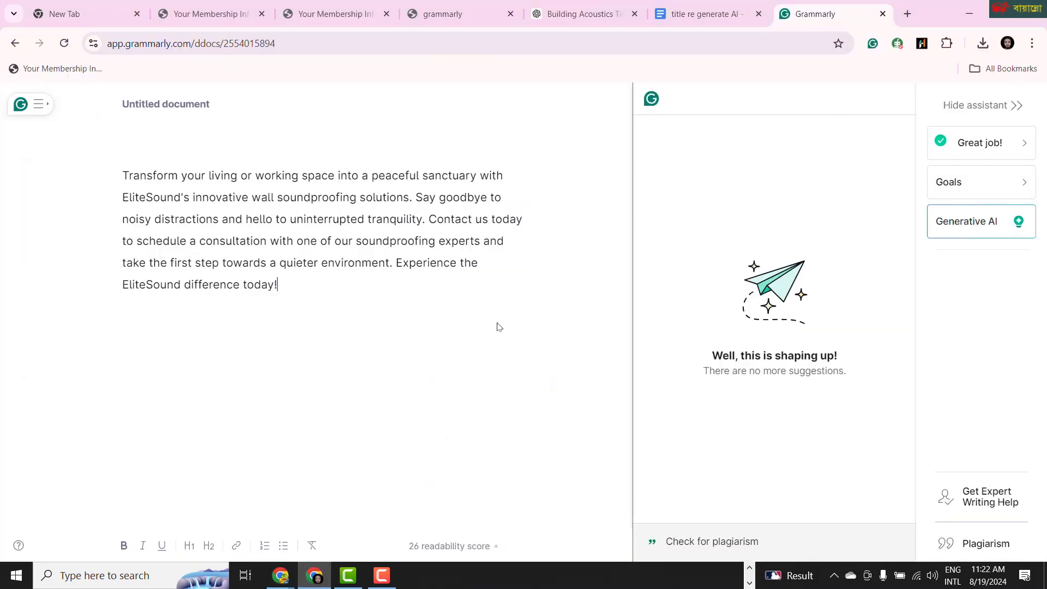
key(ctrl+a)
key(BackSpace)
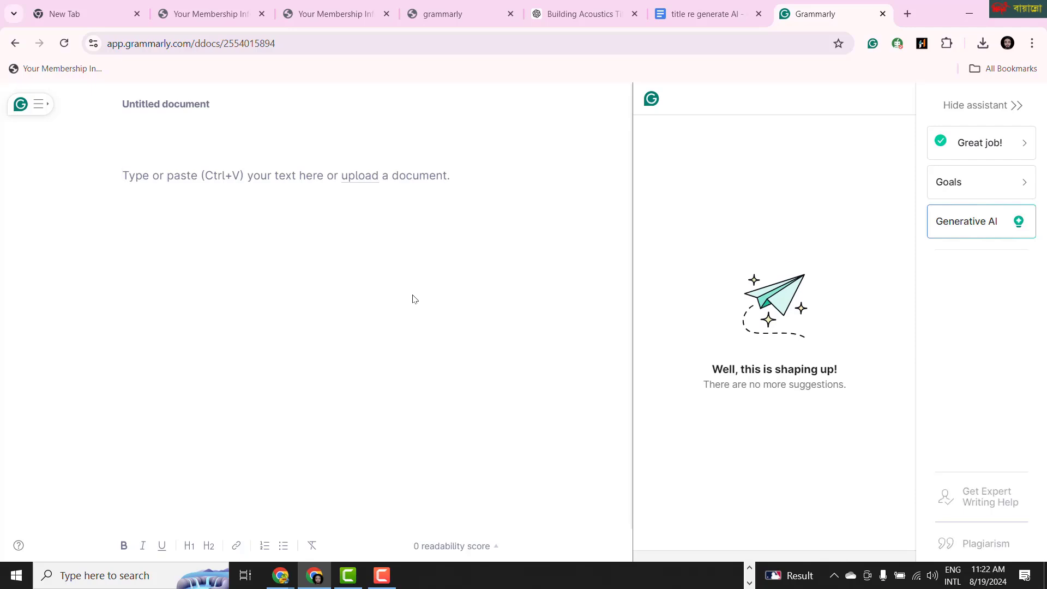
key(ctrl+v)
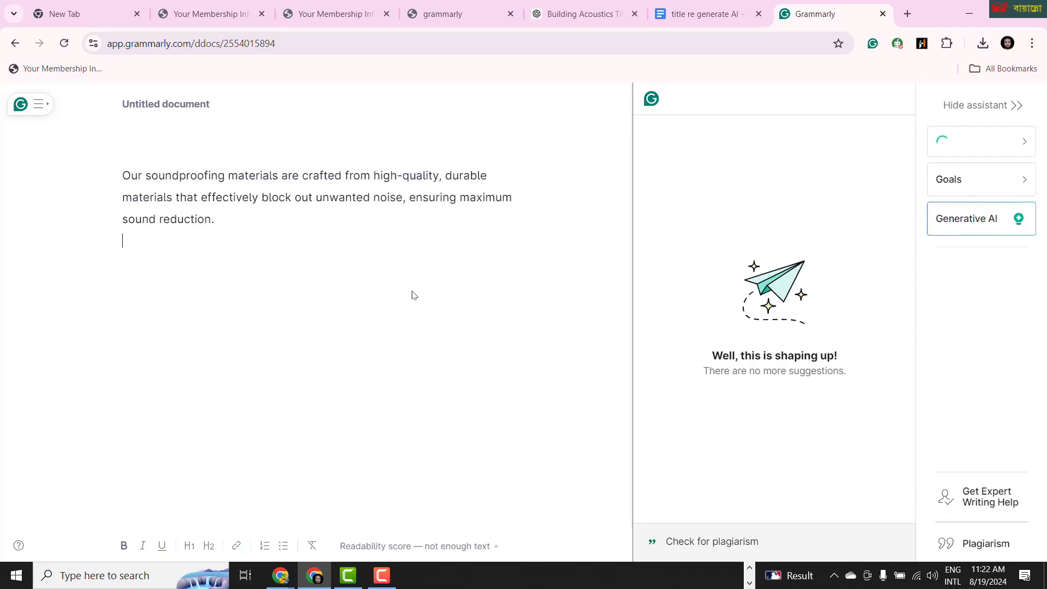
key(Return)
key(ctrl+v)
key(ctrl+v)
key(ctrl+v)
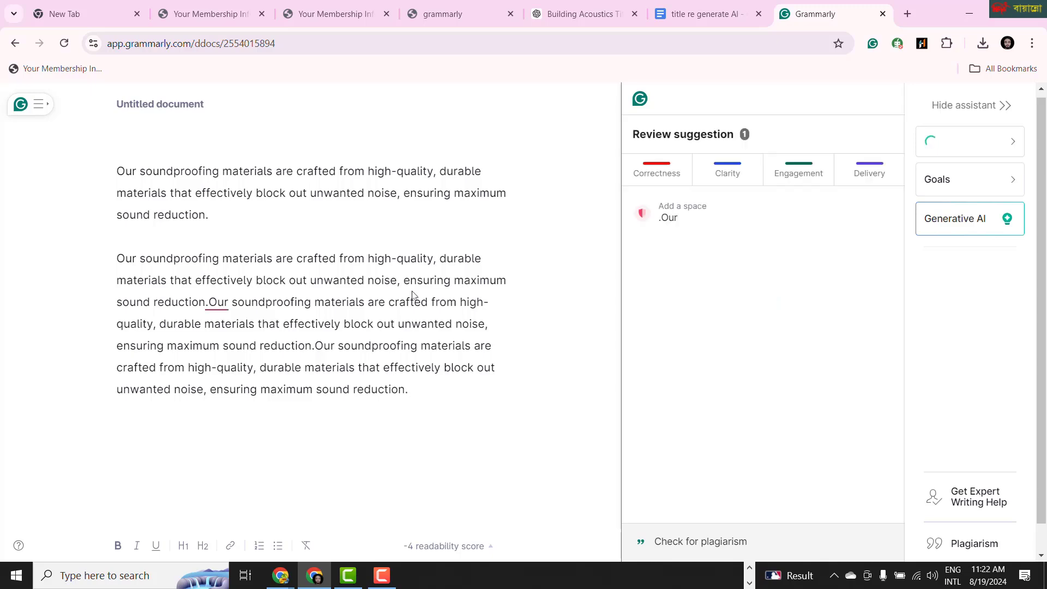
Step: Apply Grammarly's best version to the repeated text and accept the "and exceptionally durable materials" rewrite in both paragraphs
click(662, 213)
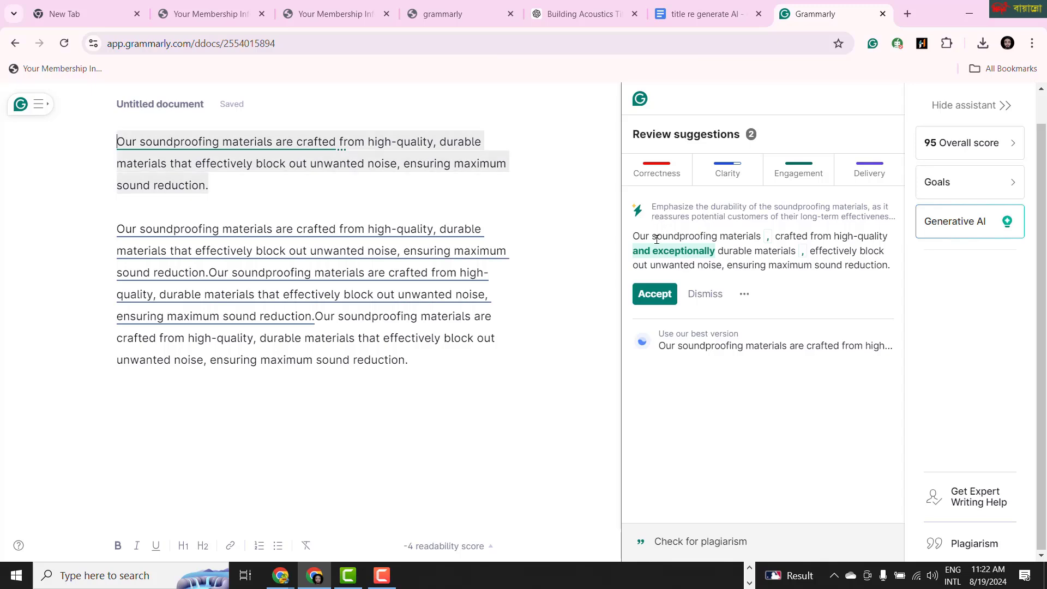
click(655, 295)
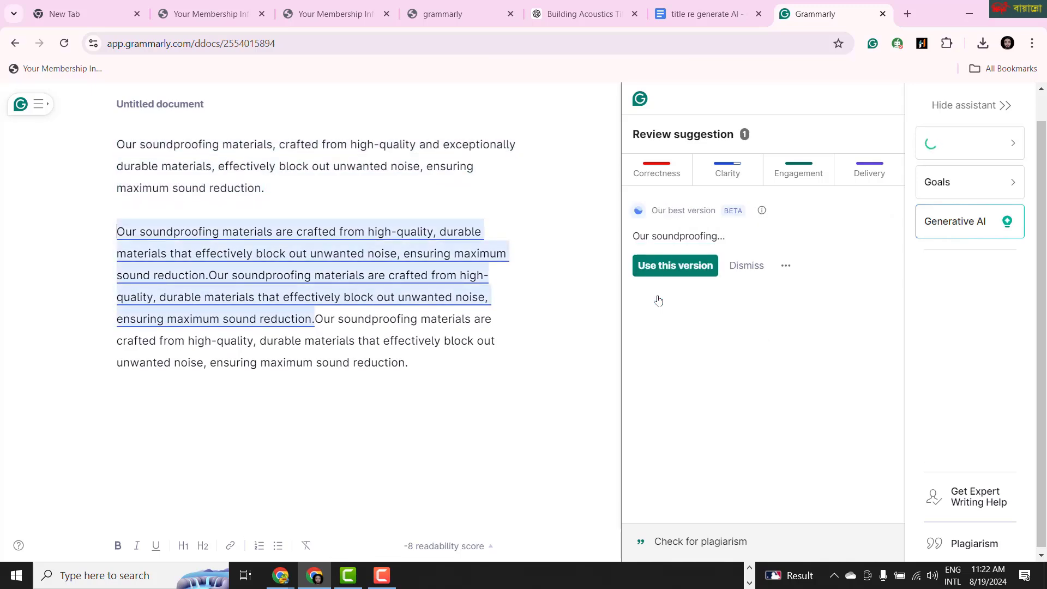
click(668, 265)
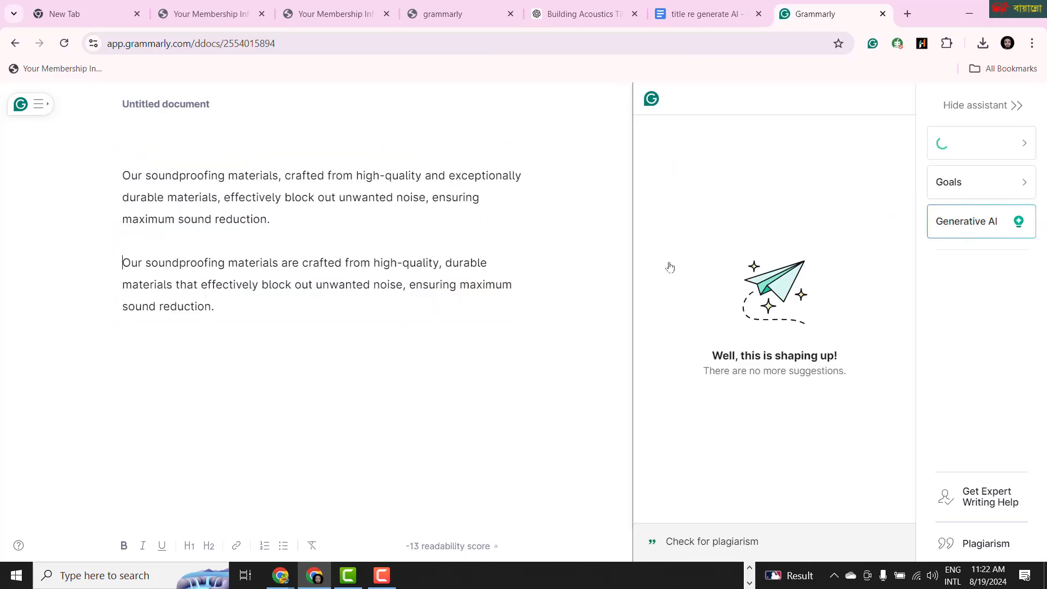
click(688, 234)
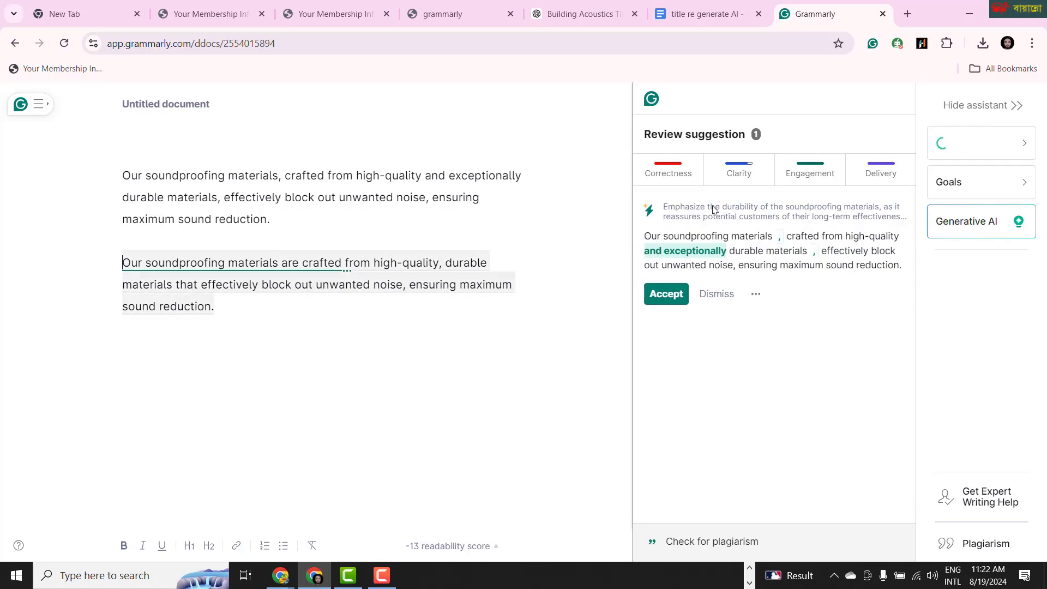
click(664, 295)
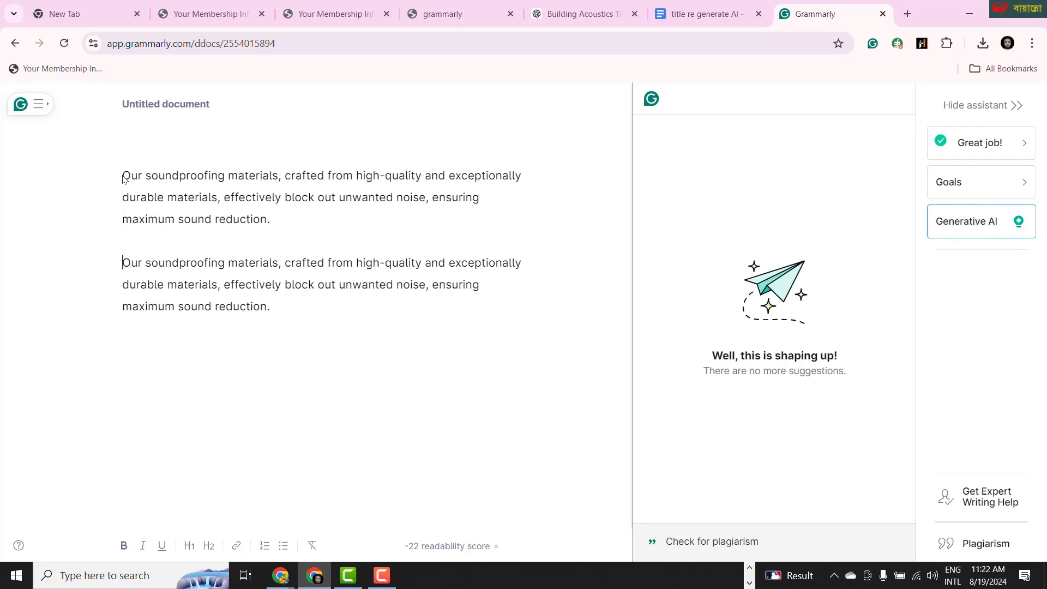
Step: Copy the first revised Grammarly paragraph and paste it over the "Premium Quality Materials" text in the Wix editor
drag(126, 175, 280, 217)
key(ctrl+c)
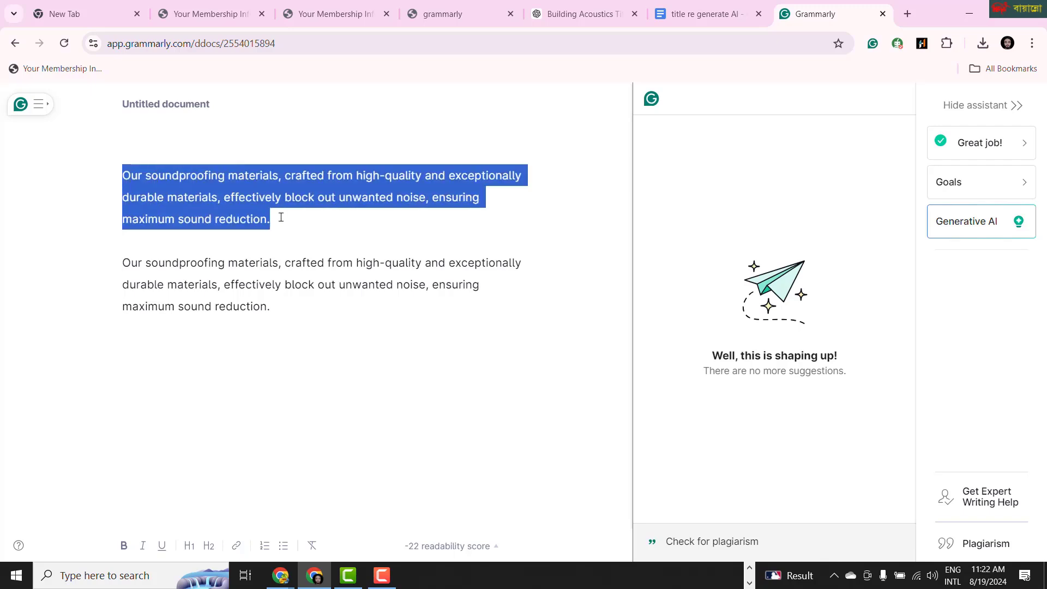
click(280, 575)
click(258, 508)
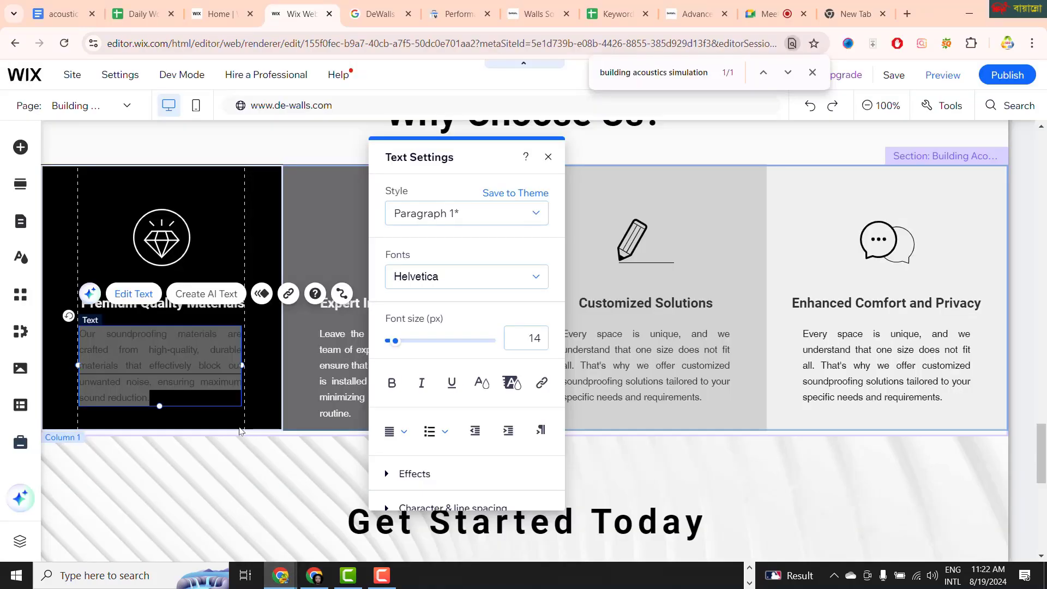
key(ctrl+v)
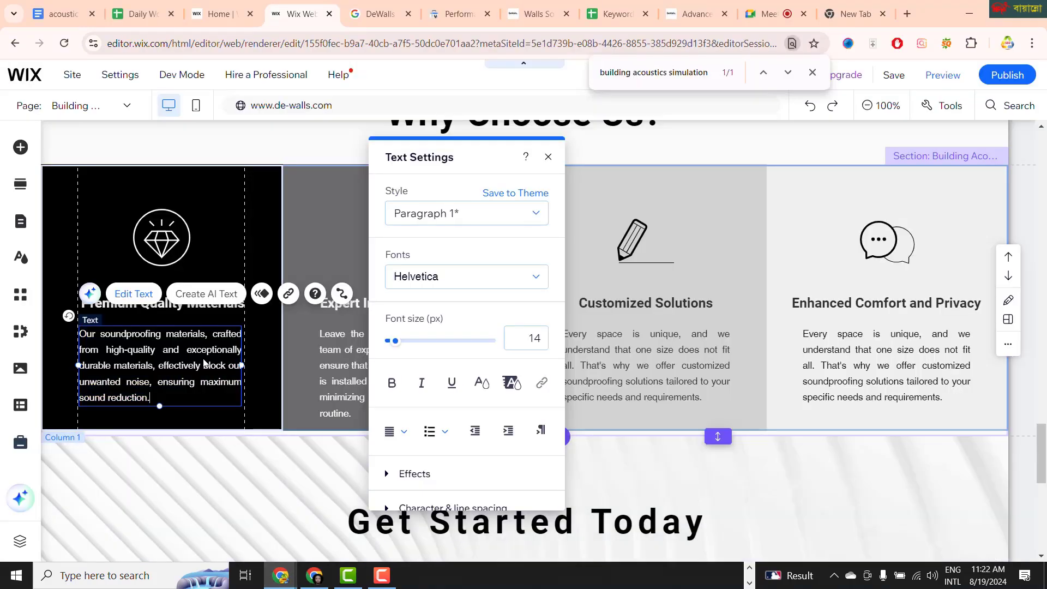
Step: Copy the paragraph under "Expert Installation Services" in the Wix editor
click(338, 381)
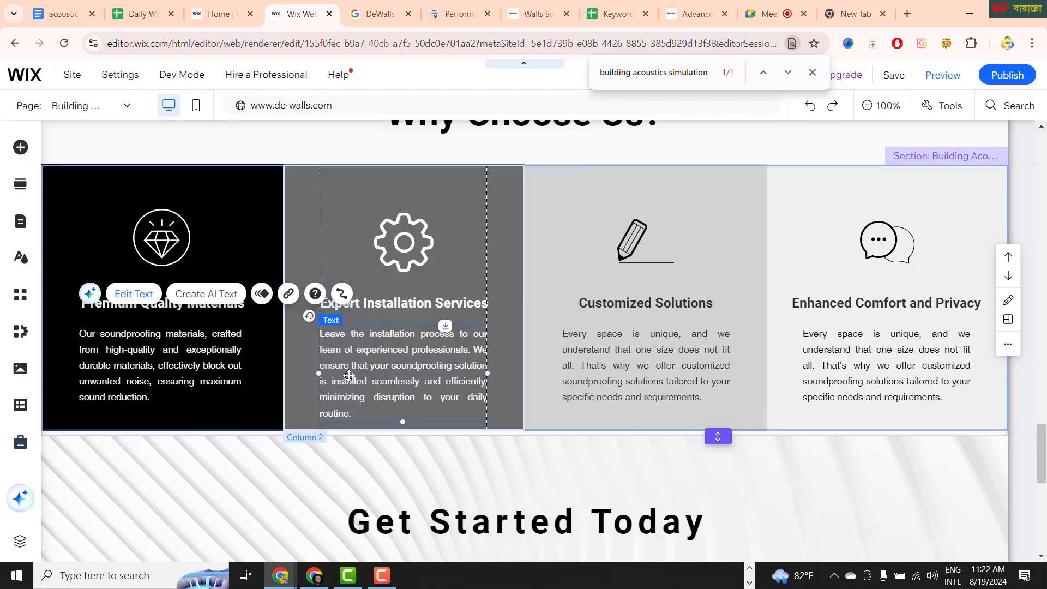
double_click(360, 368)
key(ctrl+c)
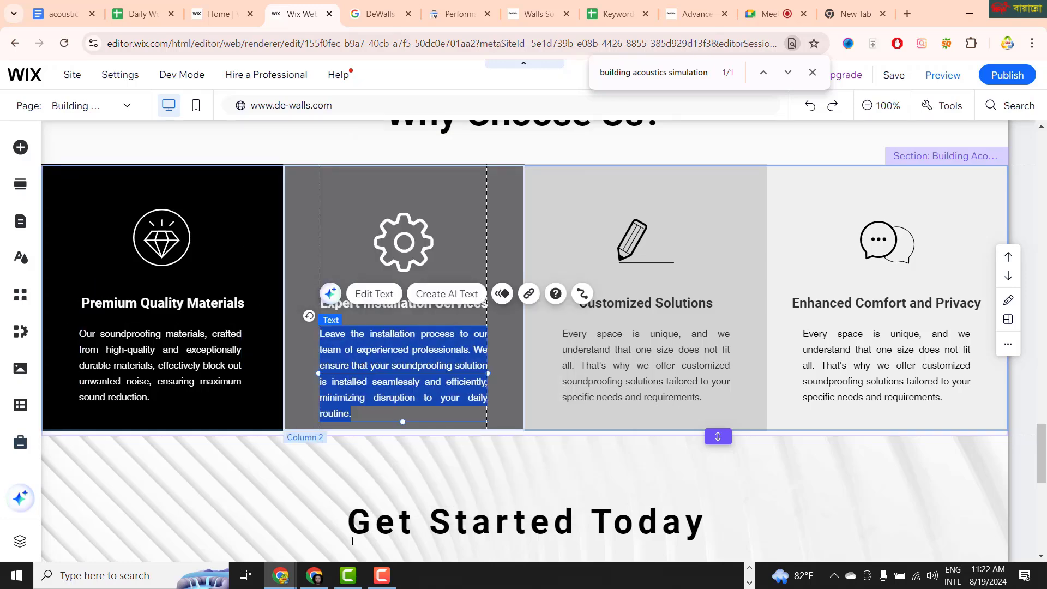
click(281, 575)
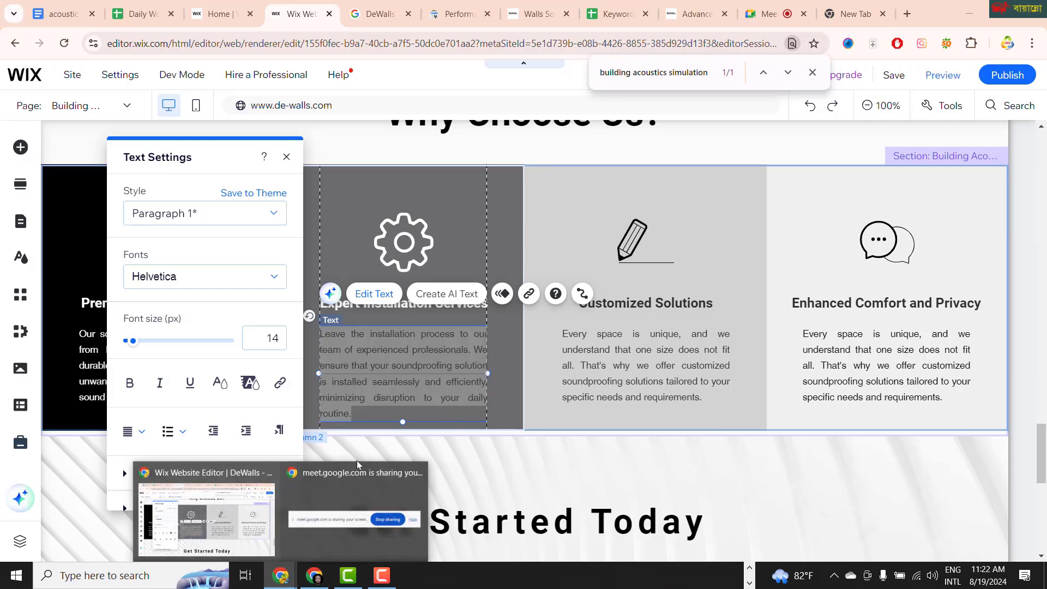
click(248, 510)
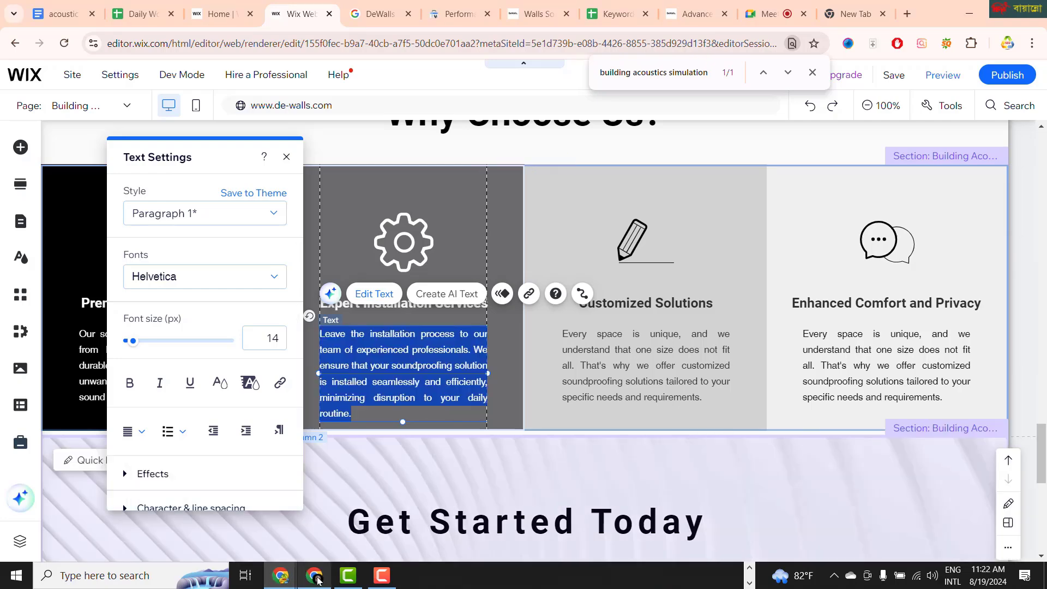
Step: Replace the Grammarly document's text with two separated copies of the "Expert Installation Services" paragraph
click(317, 580)
click(496, 311)
key(ctrl+a)
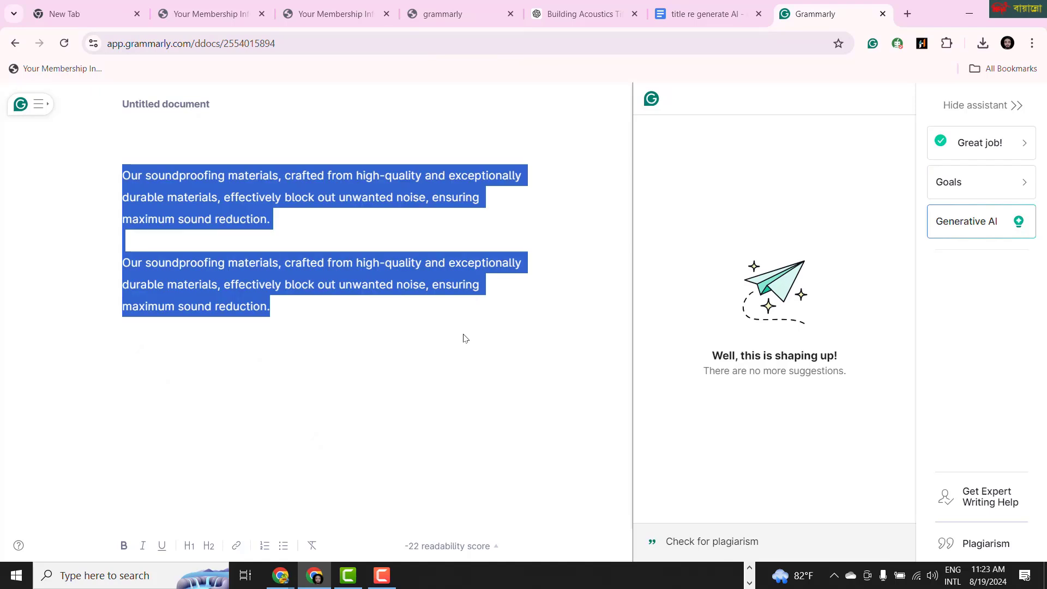
key(BackSpace)
key(ctrl+v)
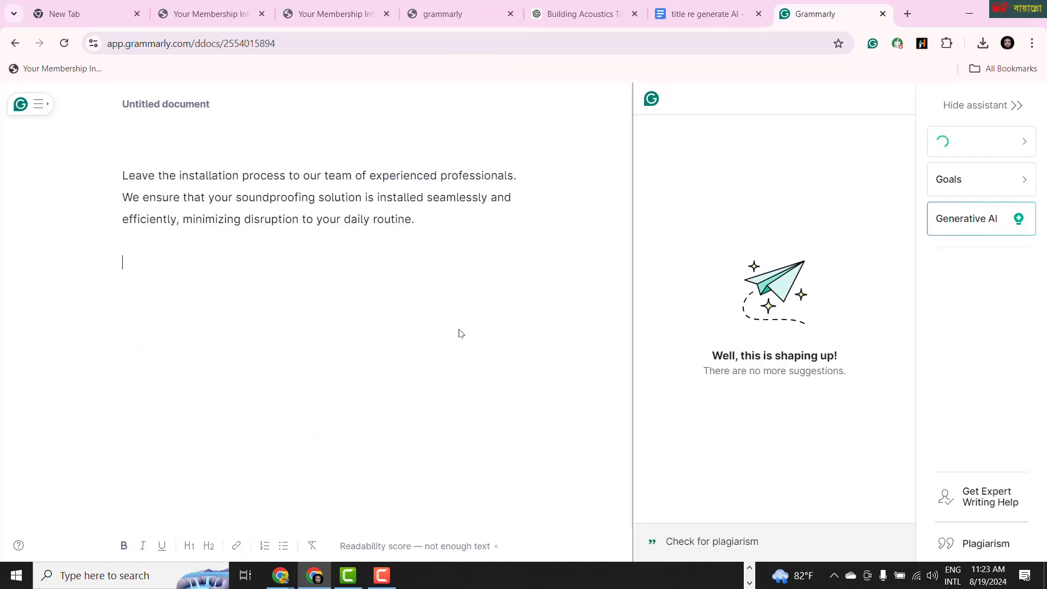
key(Return)
key(Return)
key(ctrl+v)
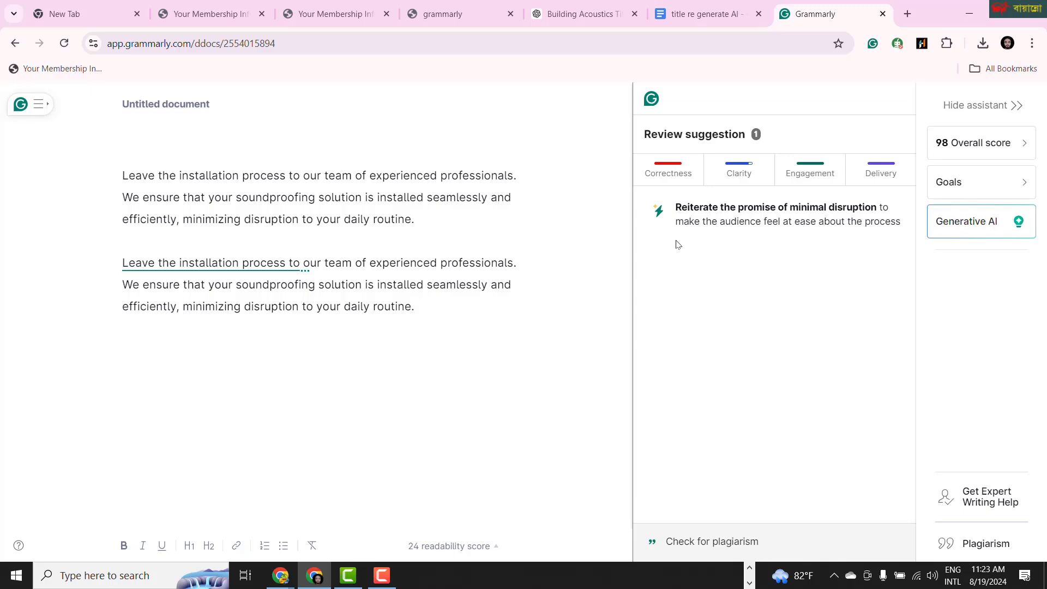
Step: Accept the "with the least possible disruption" rewrite and paste the revised paragraph over the "Expert Installation Services" text in Wix
click(703, 214)
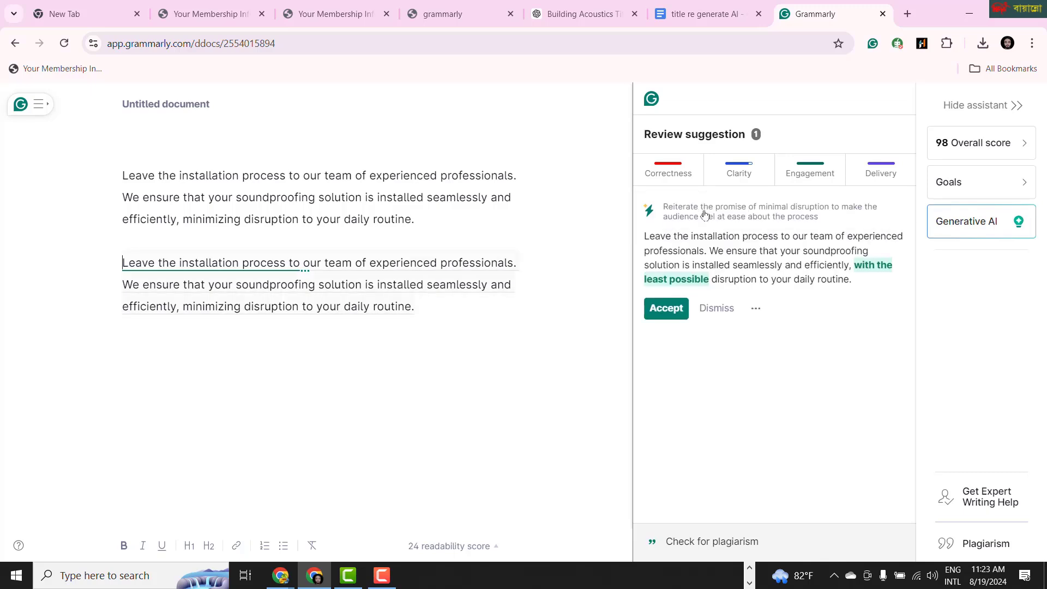
click(670, 310)
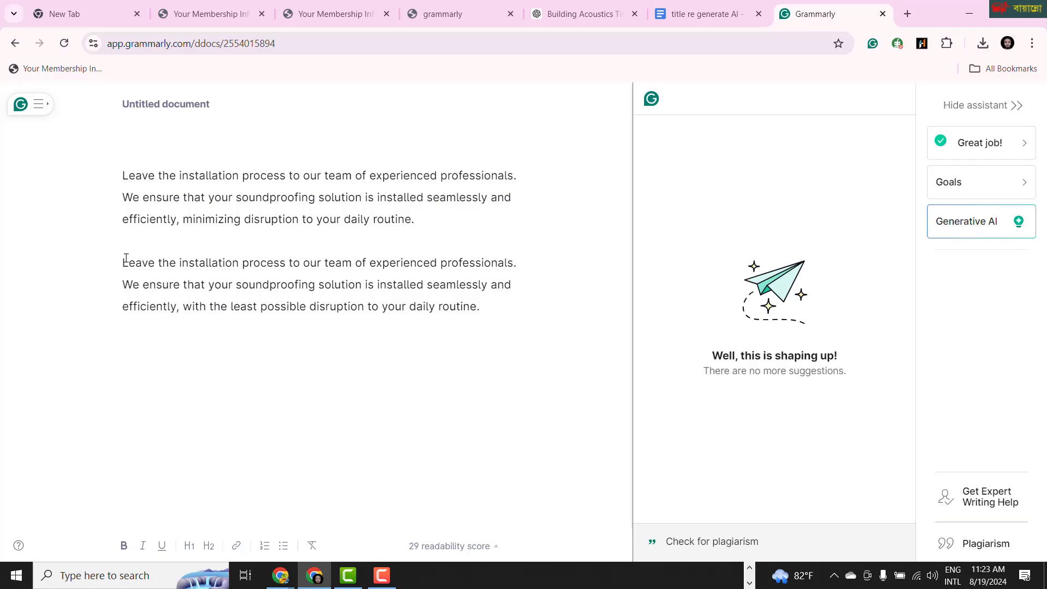
drag(125, 258, 502, 313)
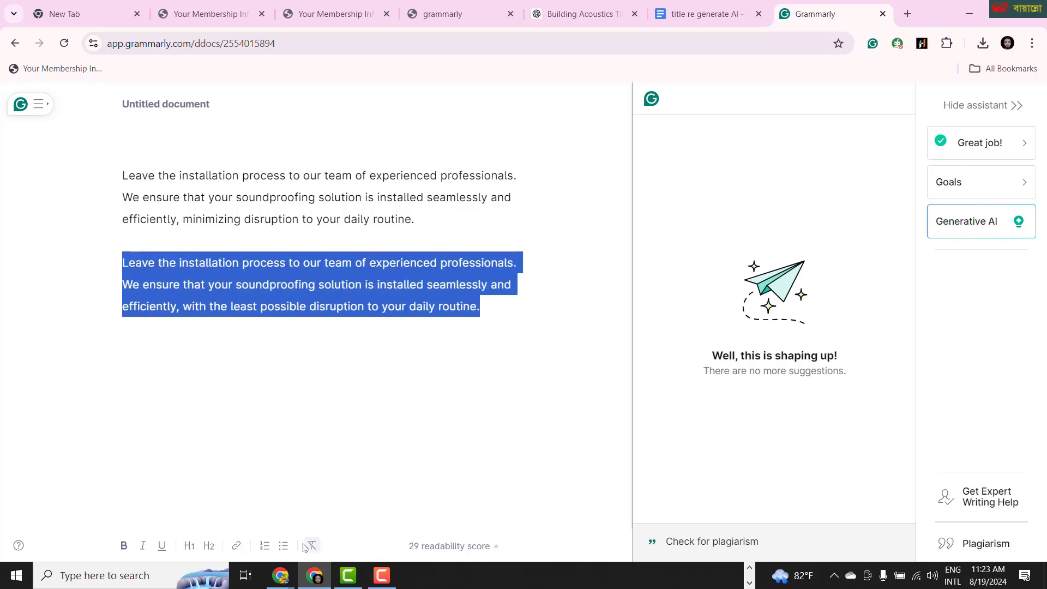
click(280, 575)
click(247, 484)
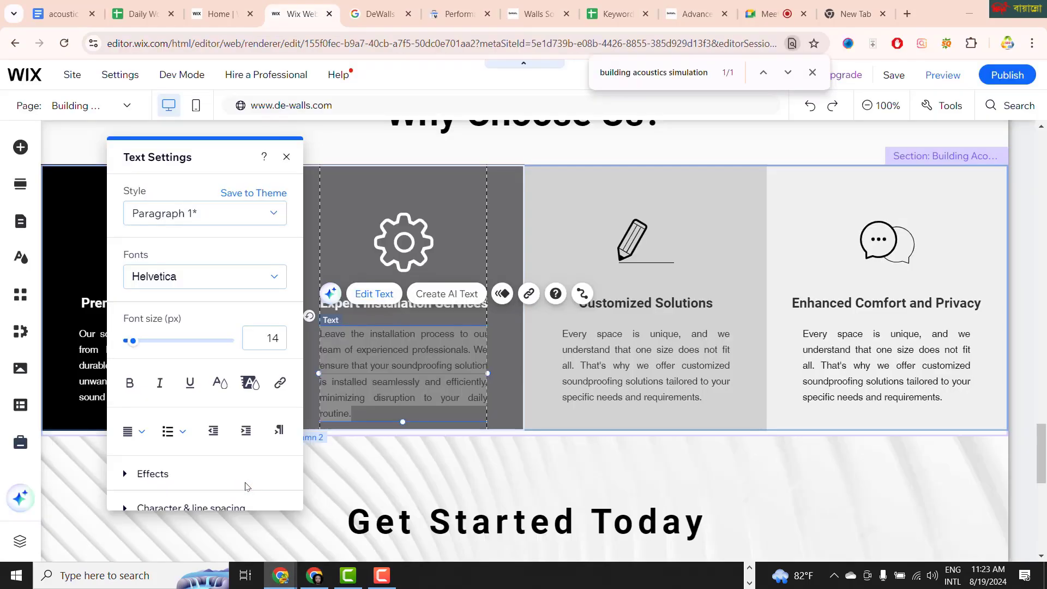
key(ctrl+v)
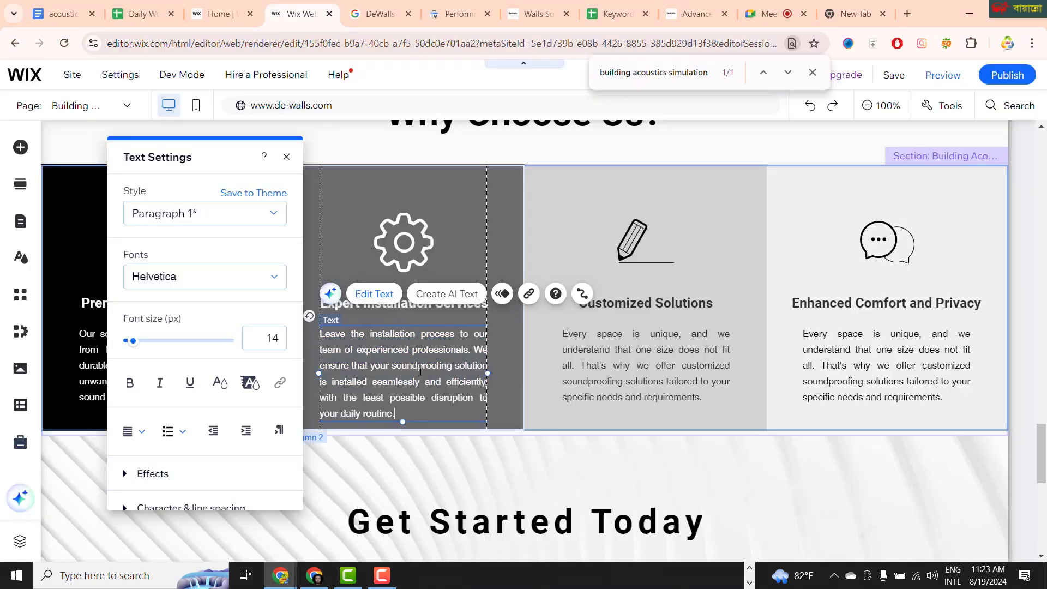
Step: Copy the "Customized Solutions" paragraph from Wix and put two copies of it in Grammarly in place of the previous text
click(636, 364)
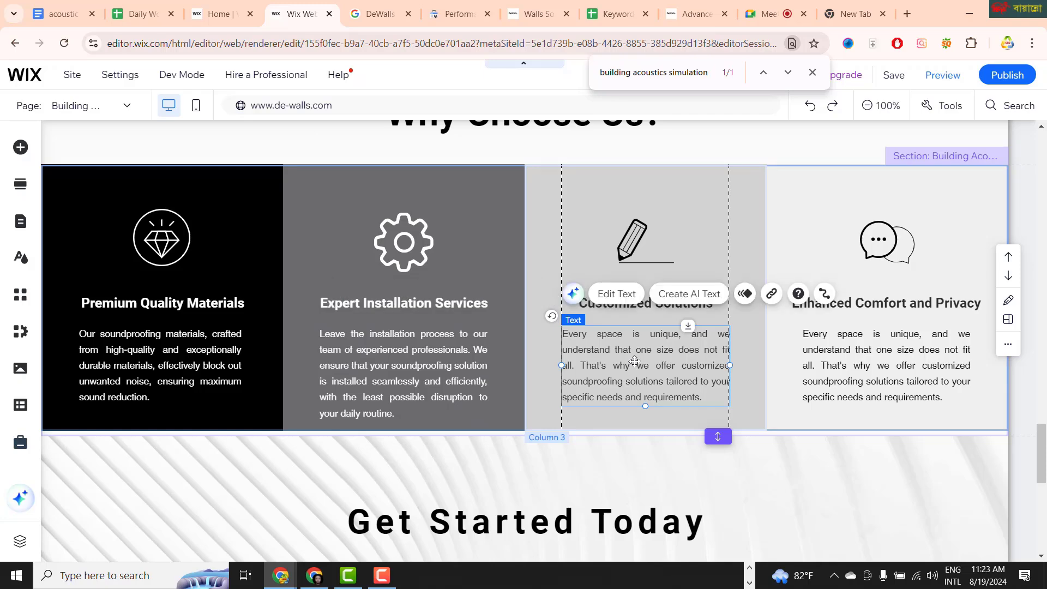
double_click(636, 365)
key(ctrl+c)
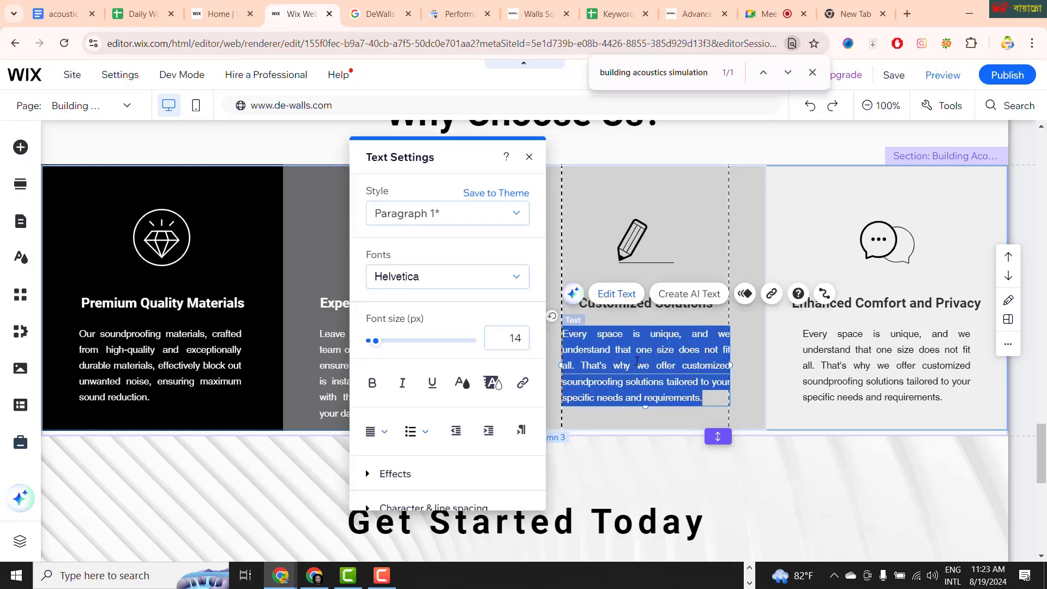
click(314, 575)
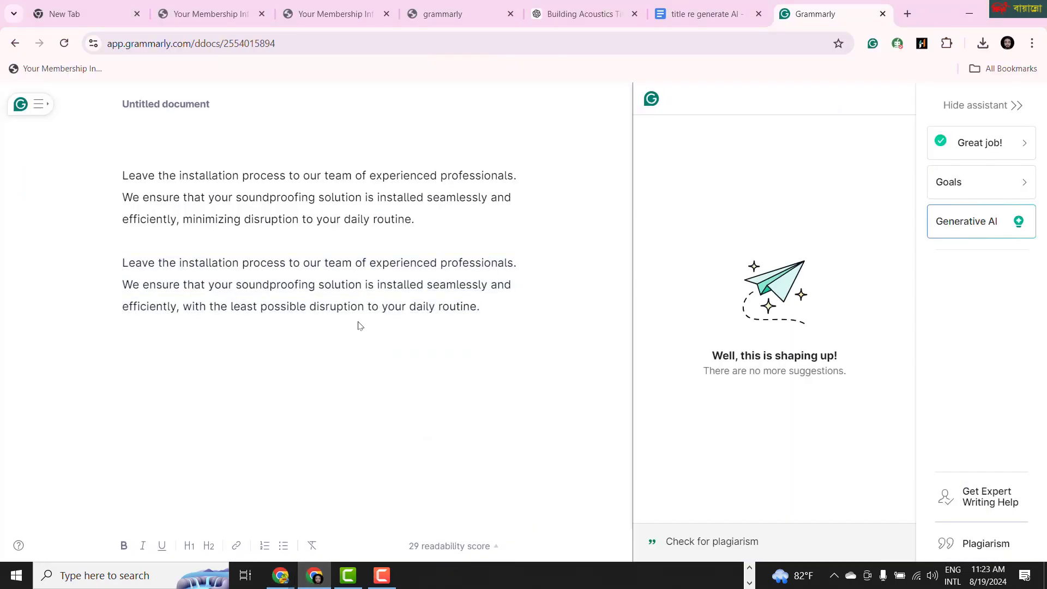
key(ctrl+a)
key(BackSpace)
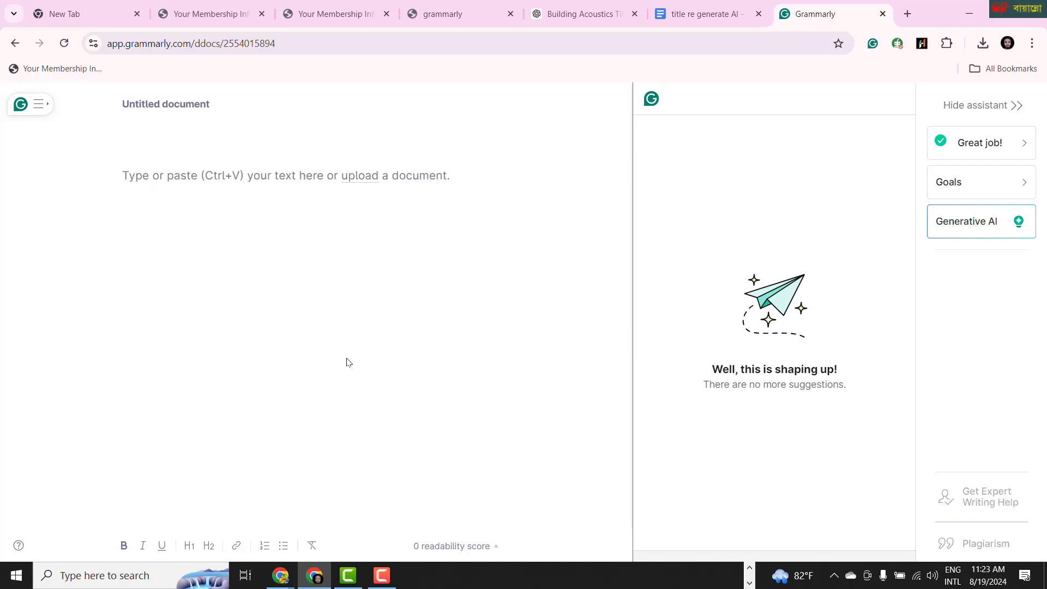
key(ctrl+v)
key(Return)
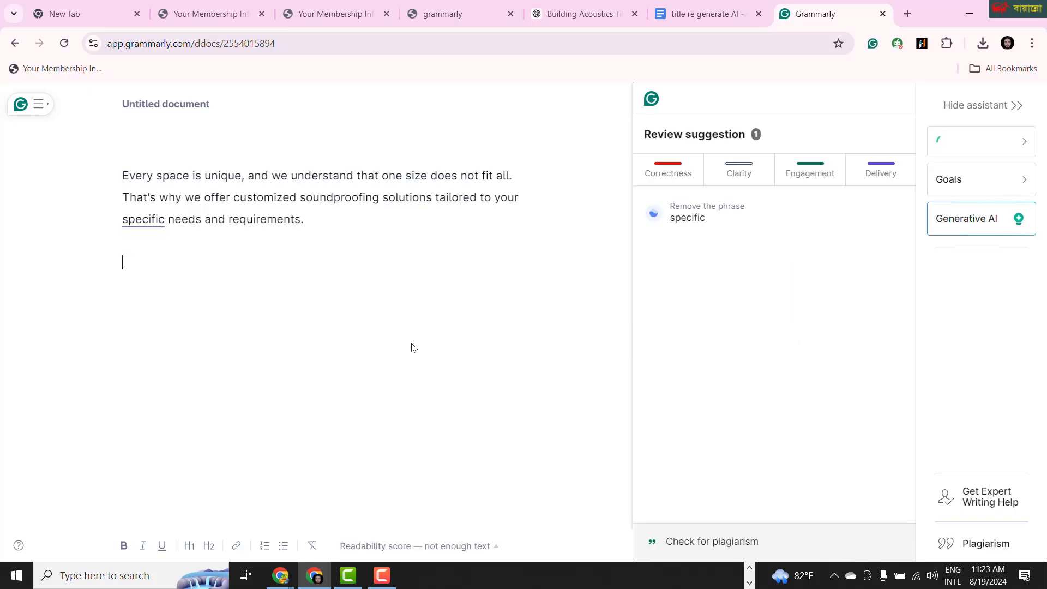
key(ctrl+v)
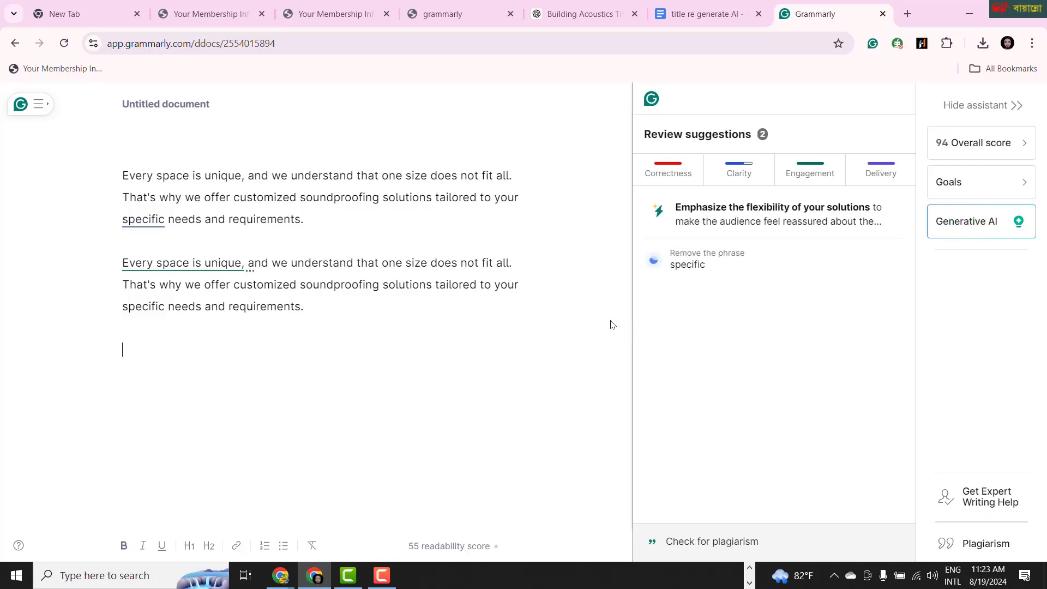
Step: Accept Grammarly's removal of "specific" and "That's why we" in the first copy and the "highly flexible," rewrite in the second
click(726, 263)
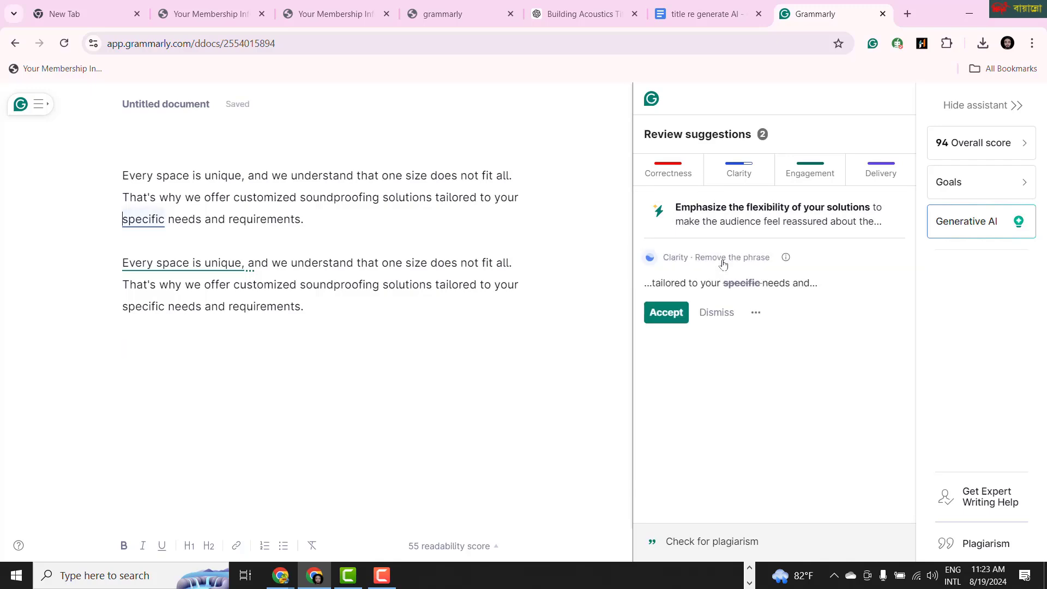
click(686, 312)
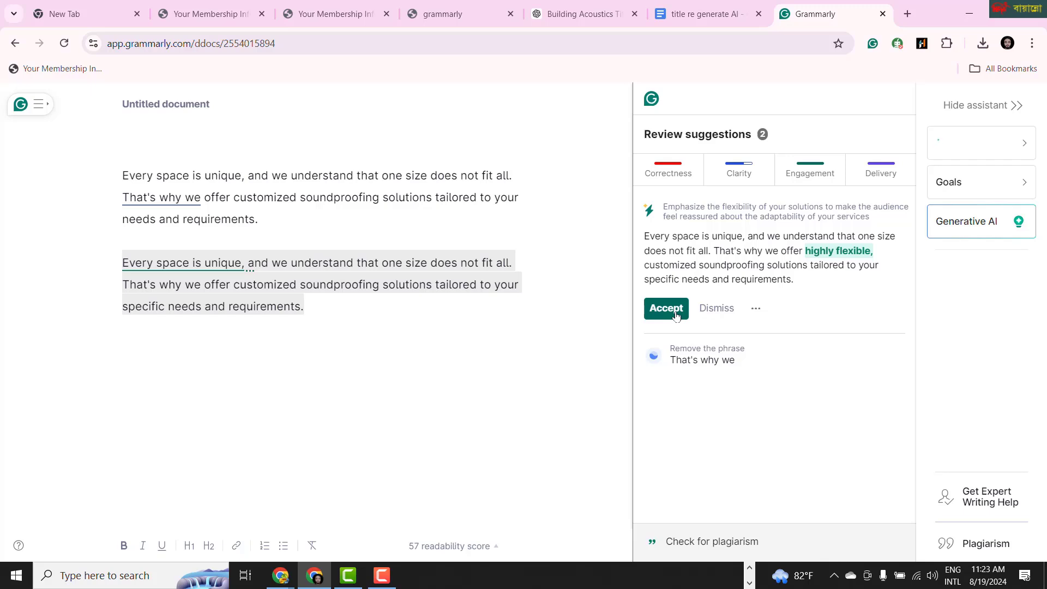
click(666, 308)
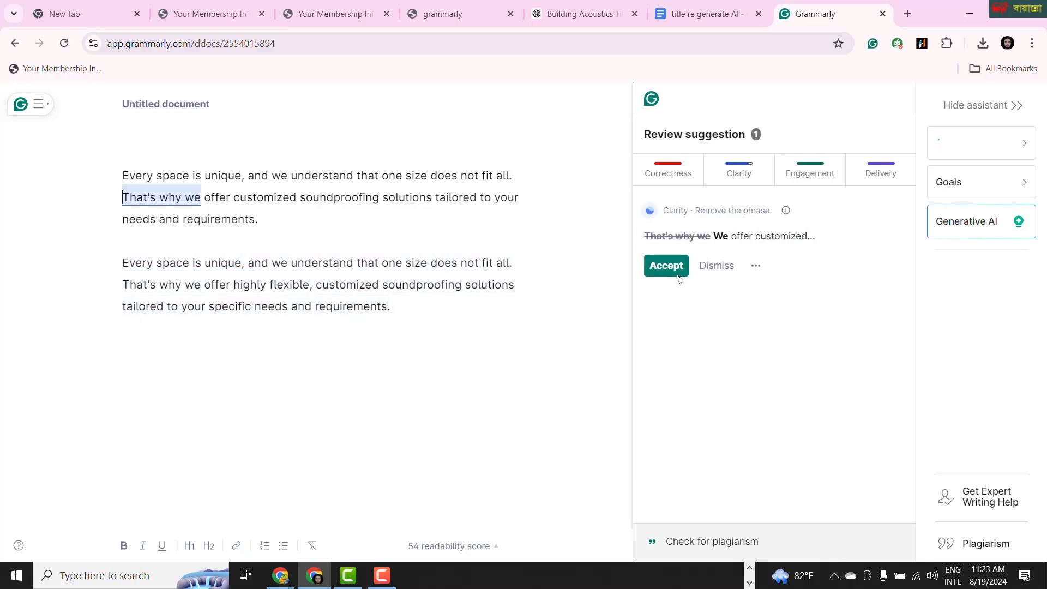
click(680, 265)
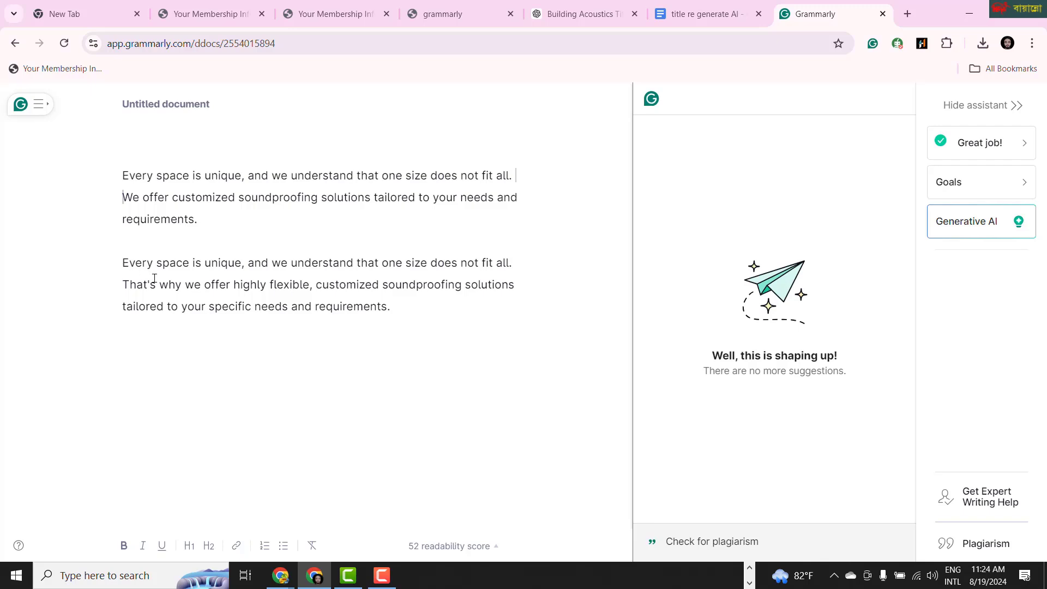
Step: Paste the "highly flexible," version of the paragraph from Grammarly over the "Customized Solutions" text in the Wix editor
drag(125, 262, 391, 306)
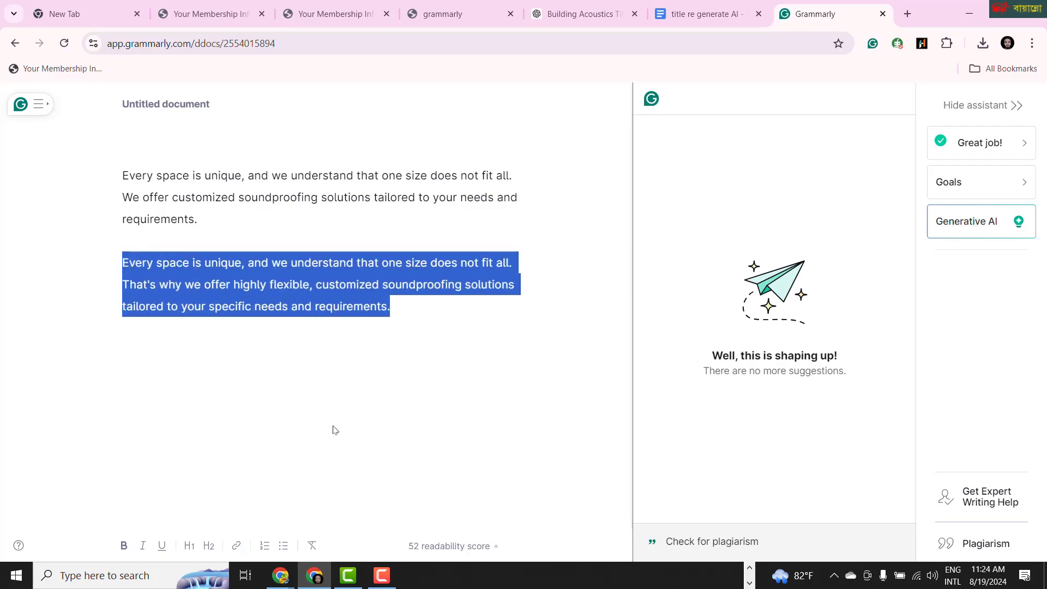
click(287, 576)
click(263, 521)
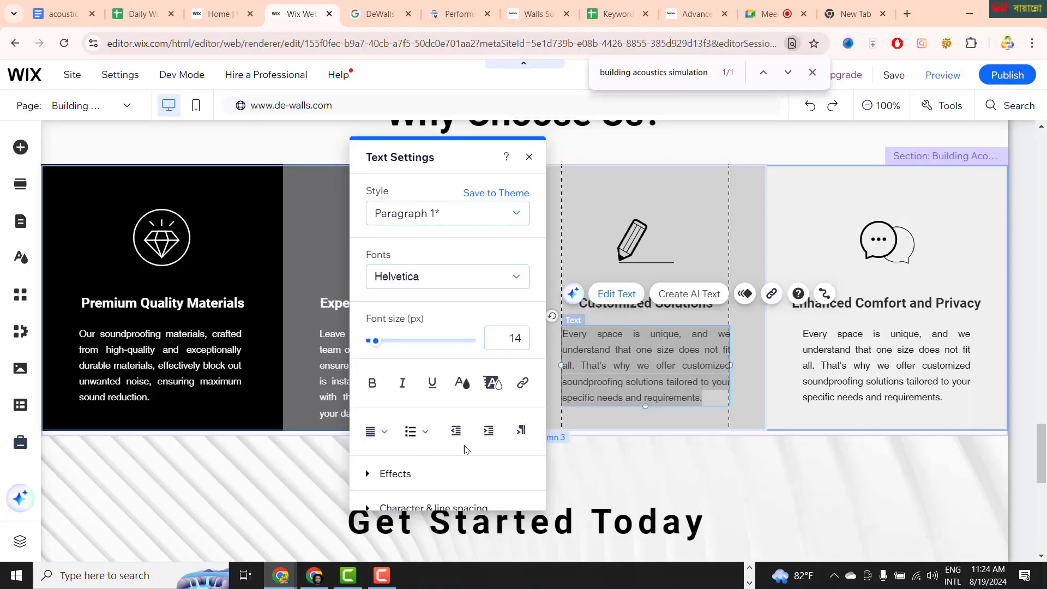
text(Every space is unique, and we understand that one size does not fit all. That's why we offer highly flexible customized soundproofing solutions tailored to your specific needs and requirements.)
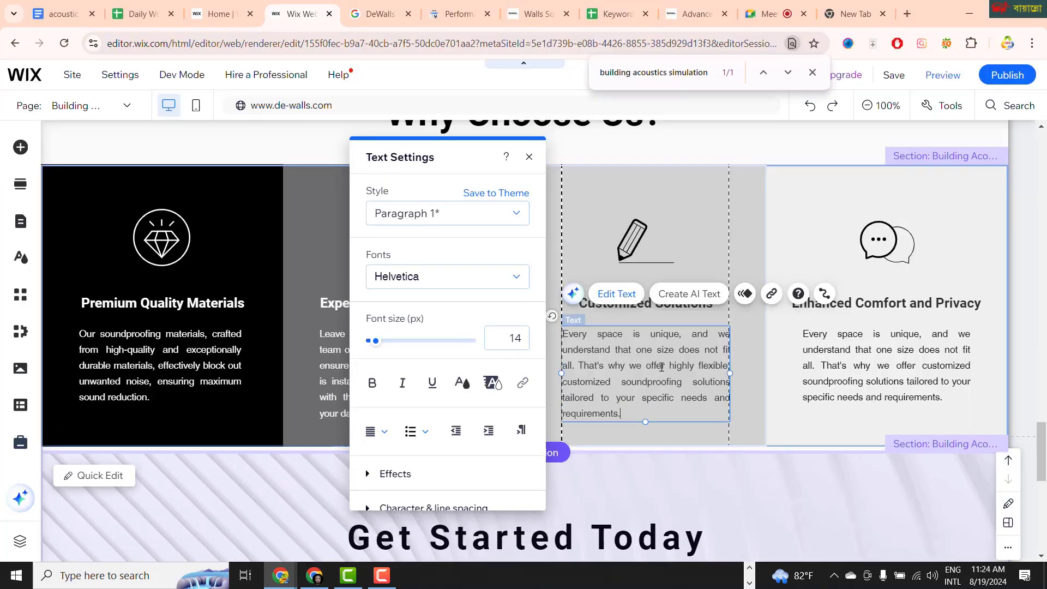
Step: Replace the Grammarly document's text with the "Enhanced Comfort and Privacy" paragraph from Wix and accept the "highly flexible," rewrite
click(858, 368)
double_click(859, 368)
key(ctrl+c)
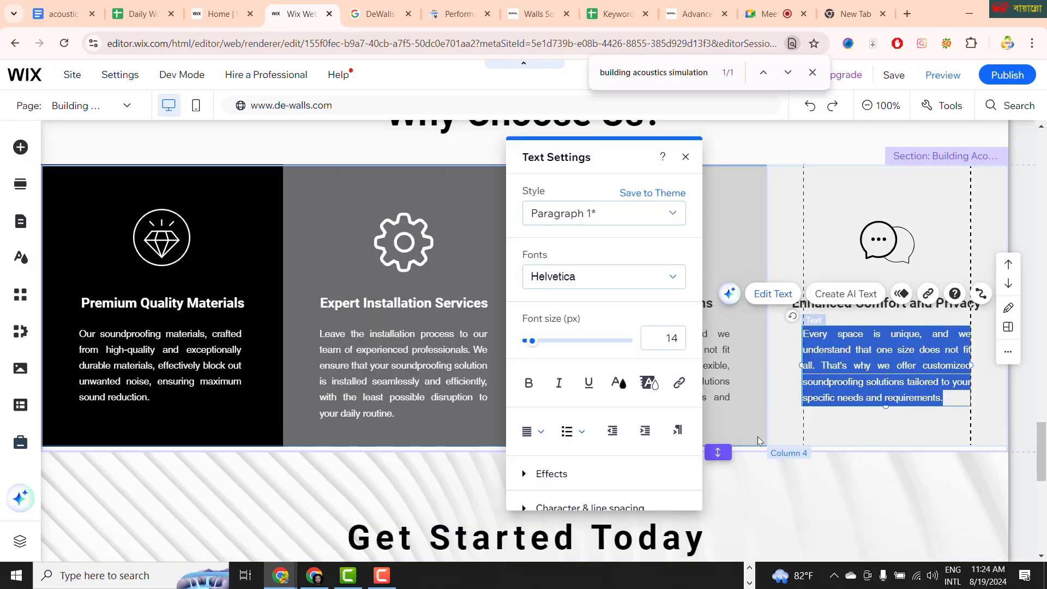
click(305, 581)
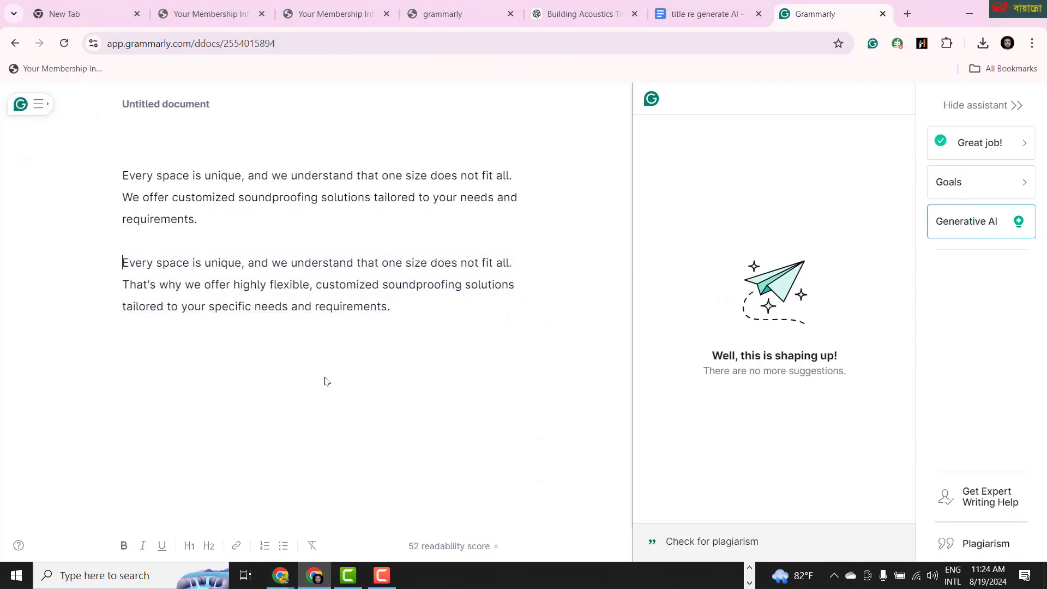
key(ctrl+a)
key(BackSpace)
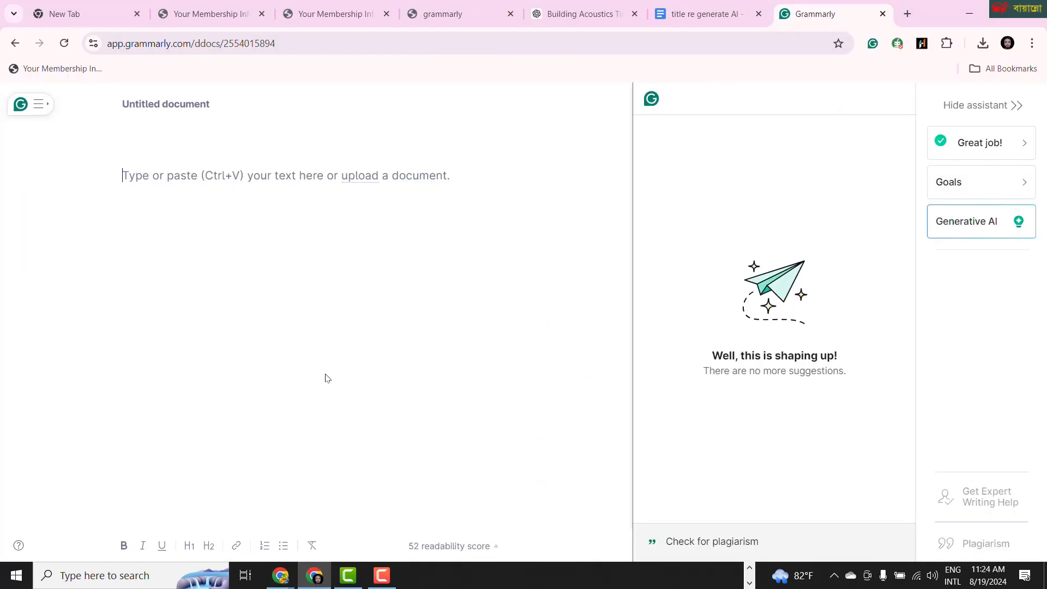
key(ctrl+v)
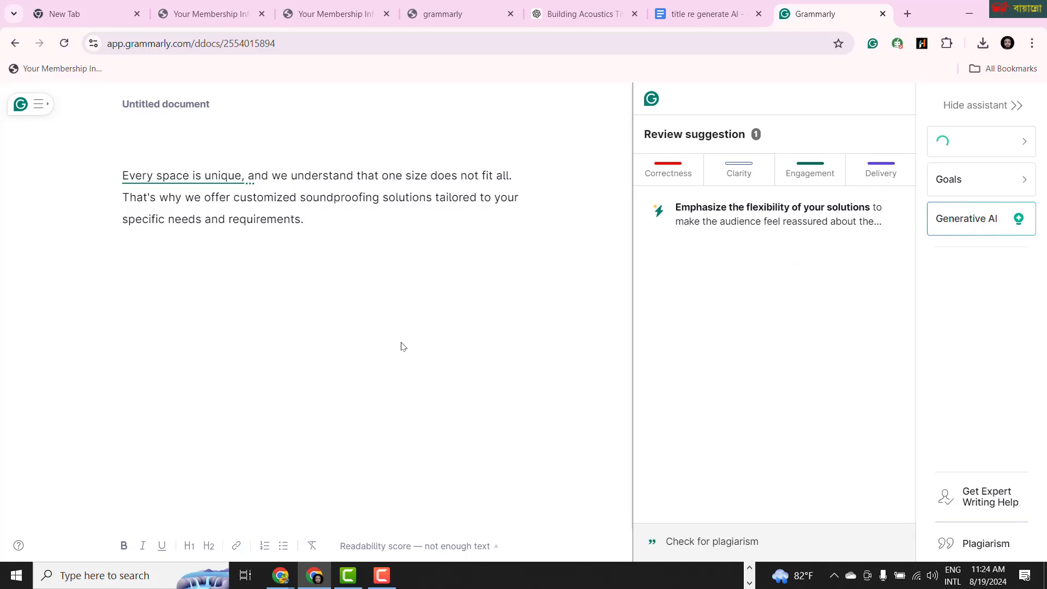
click(712, 221)
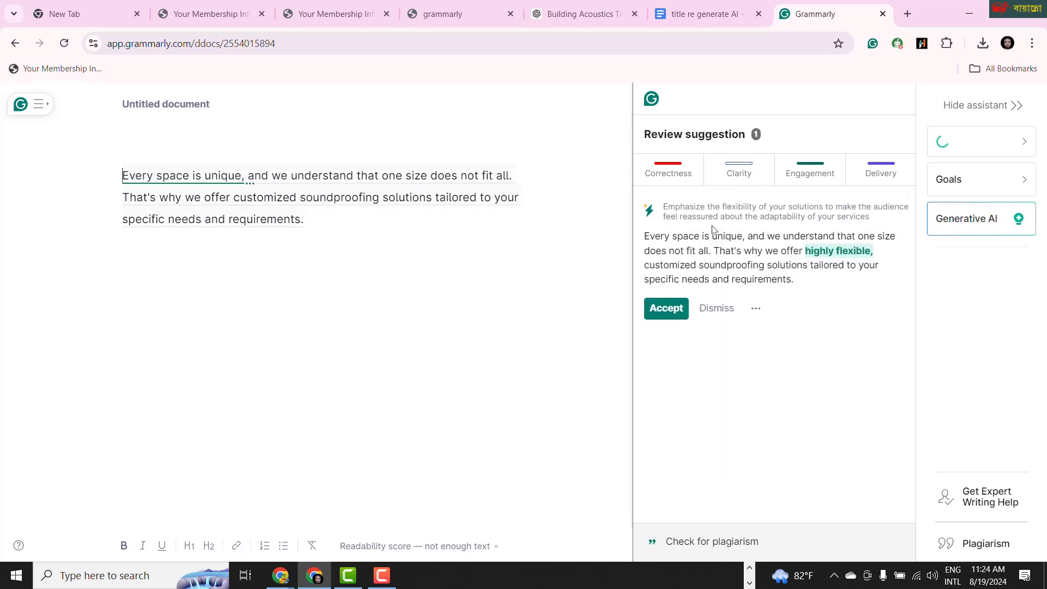
click(666, 308)
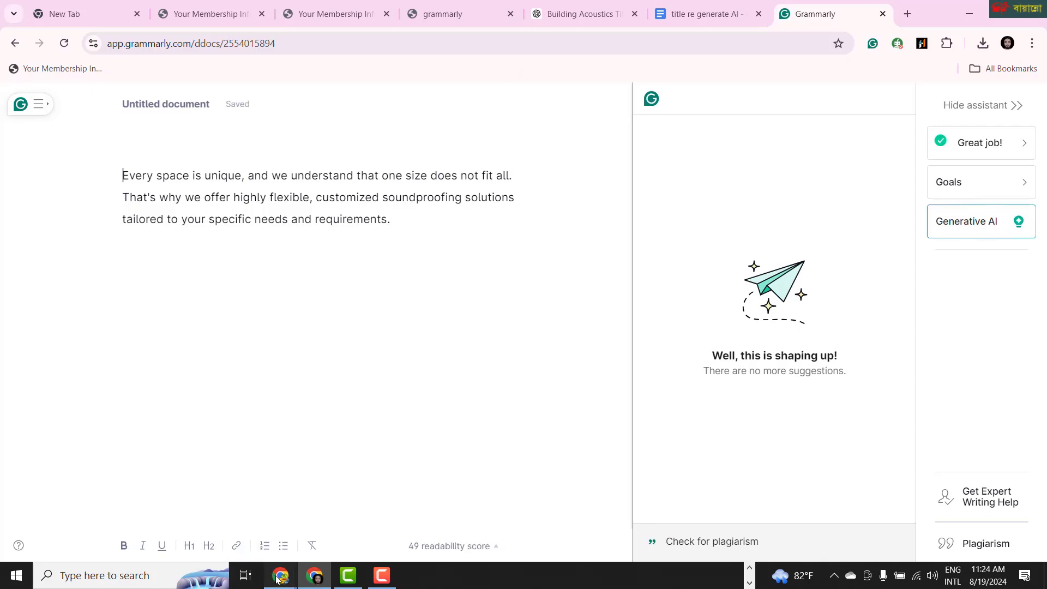
Step: Compare the "Why Choose Us?" column texts in the Wix editor with those on the live building acoustics simulation page
mouse_move(279, 573)
click(246, 525)
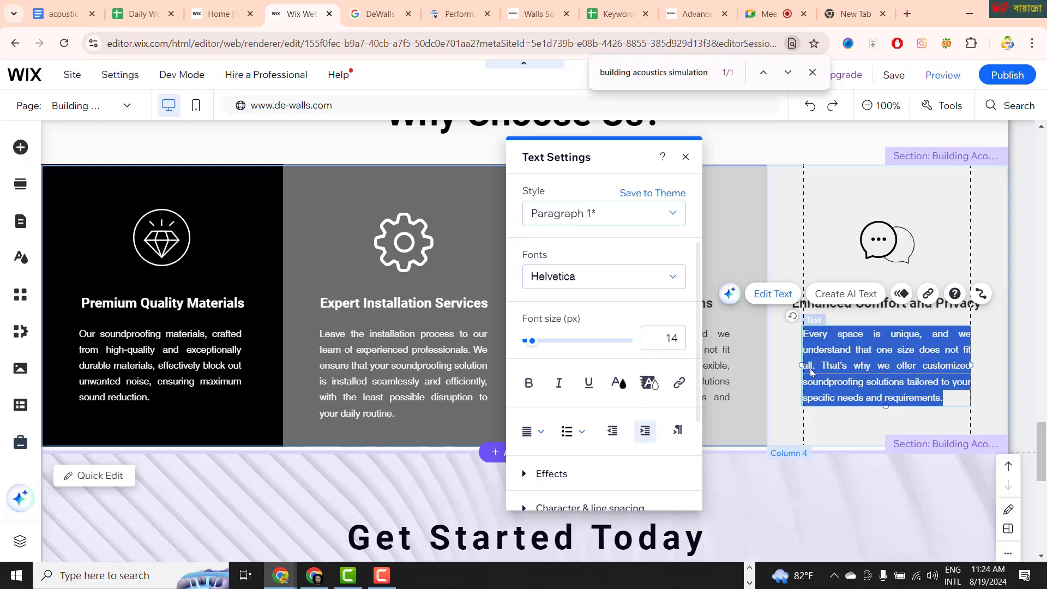
click(711, 363)
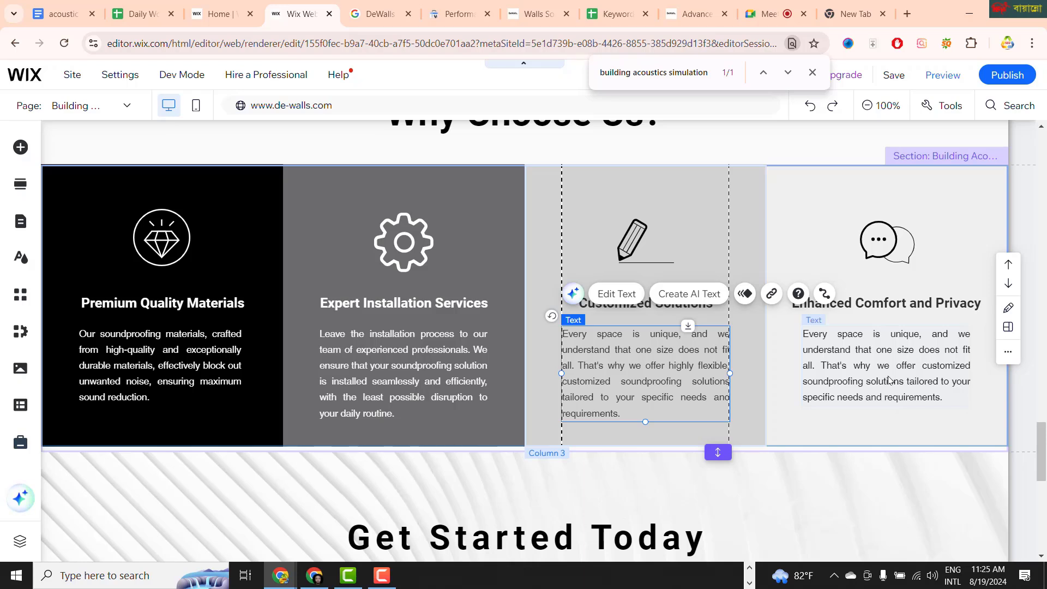
click(692, 19)
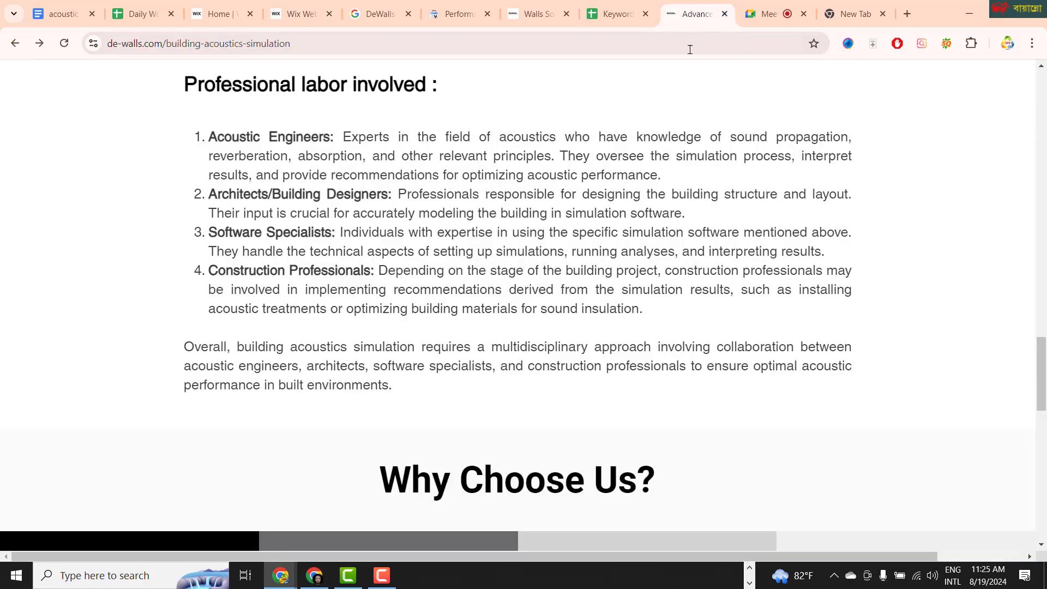
scroll(698, 293, down, 10)
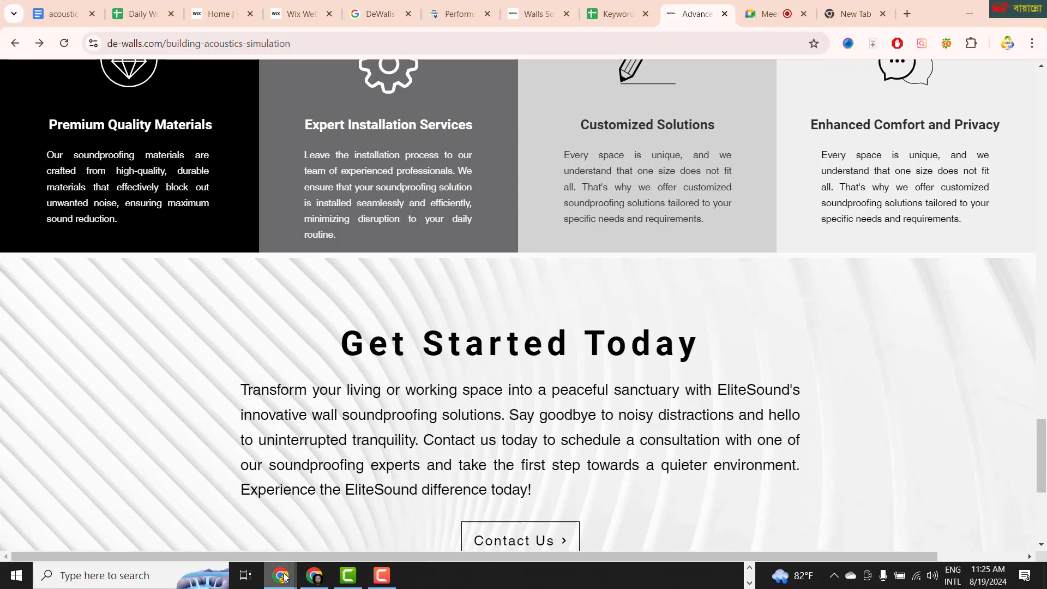
mouse_move(282, 575)
click(238, 523)
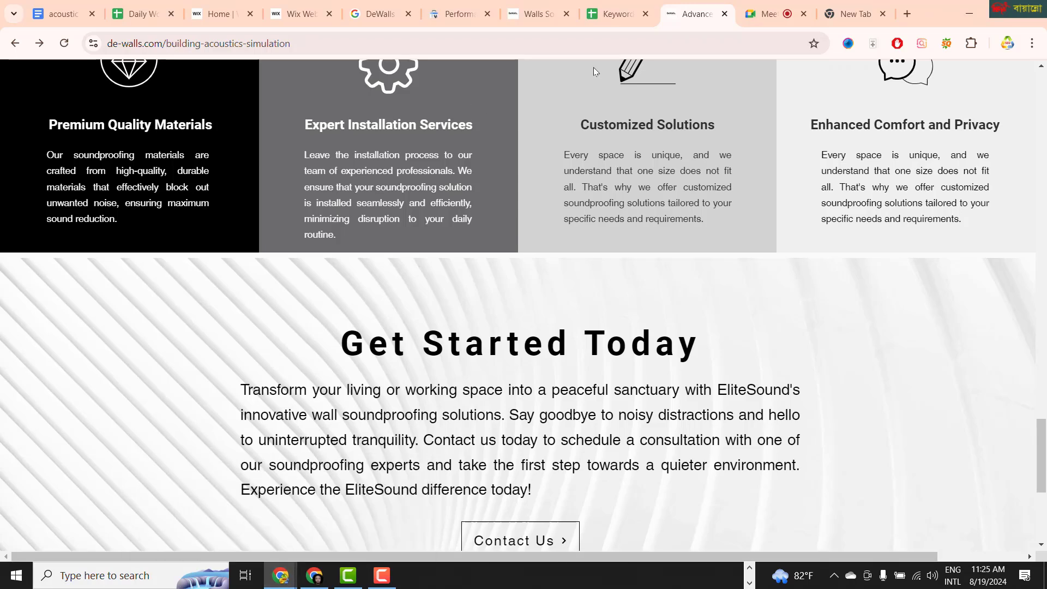
click(287, 8)
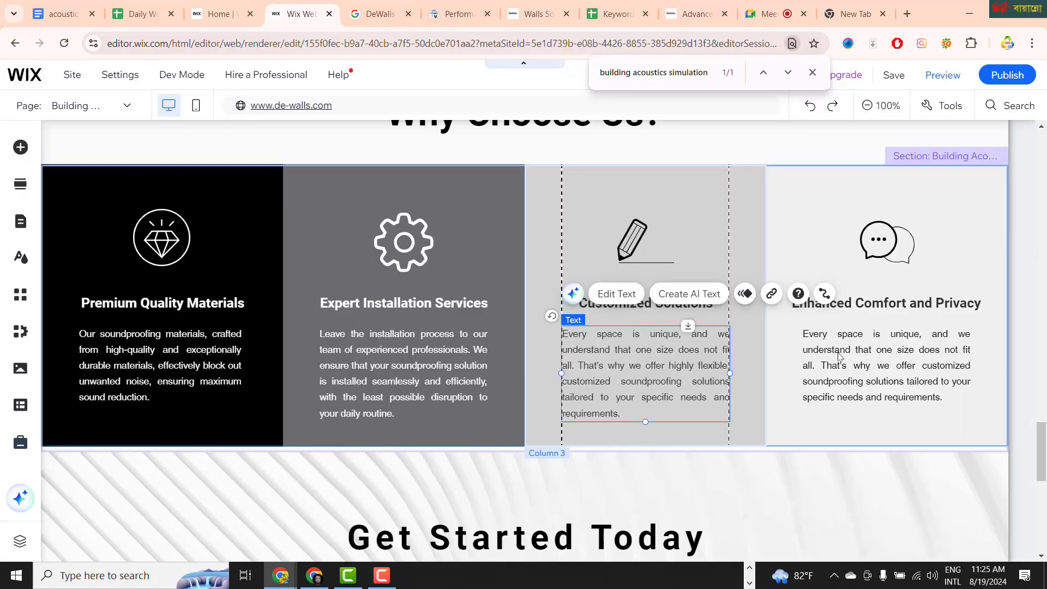
scroll(849, 374, down, 3)
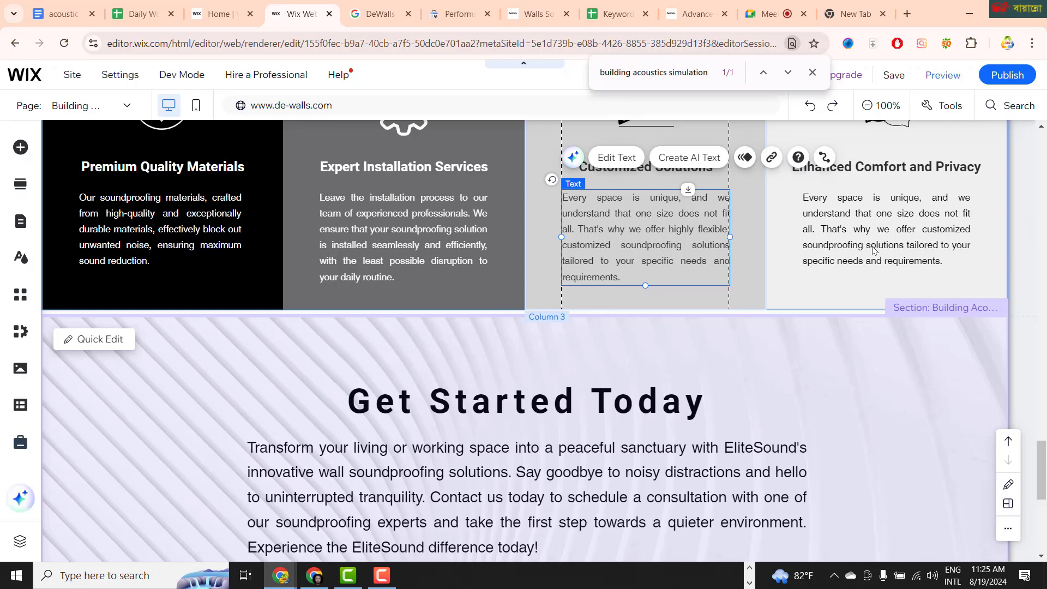
scroll(858, 344, up, 3)
Step: Copy the revised paragraph from Grammarly and paste it over the "Enhanced Comfort and Privacy" text in Wix
click(872, 343)
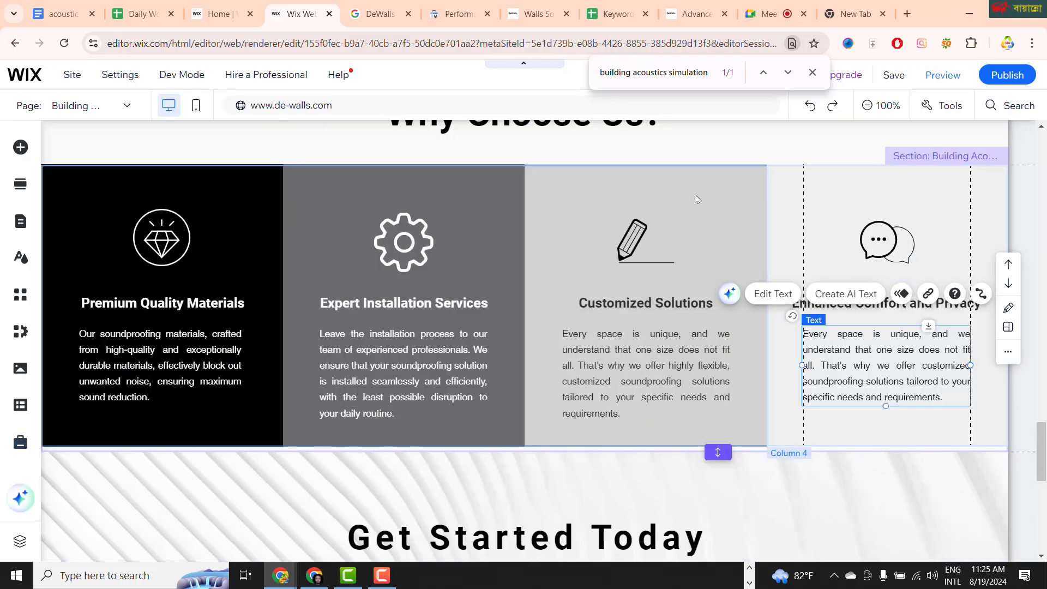
click(315, 577)
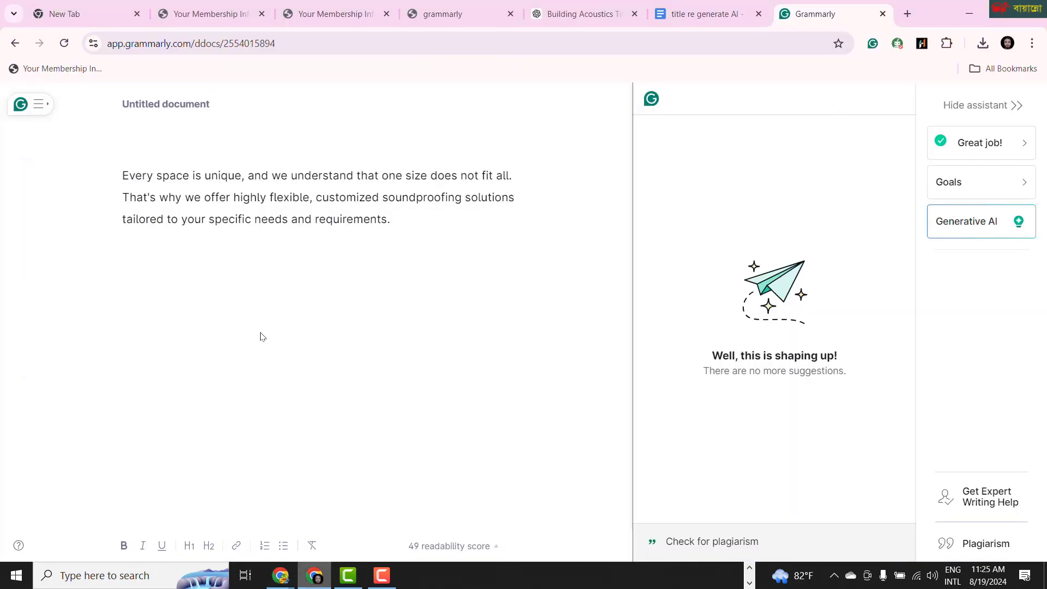
drag(125, 175, 410, 220)
key(ctrl+c)
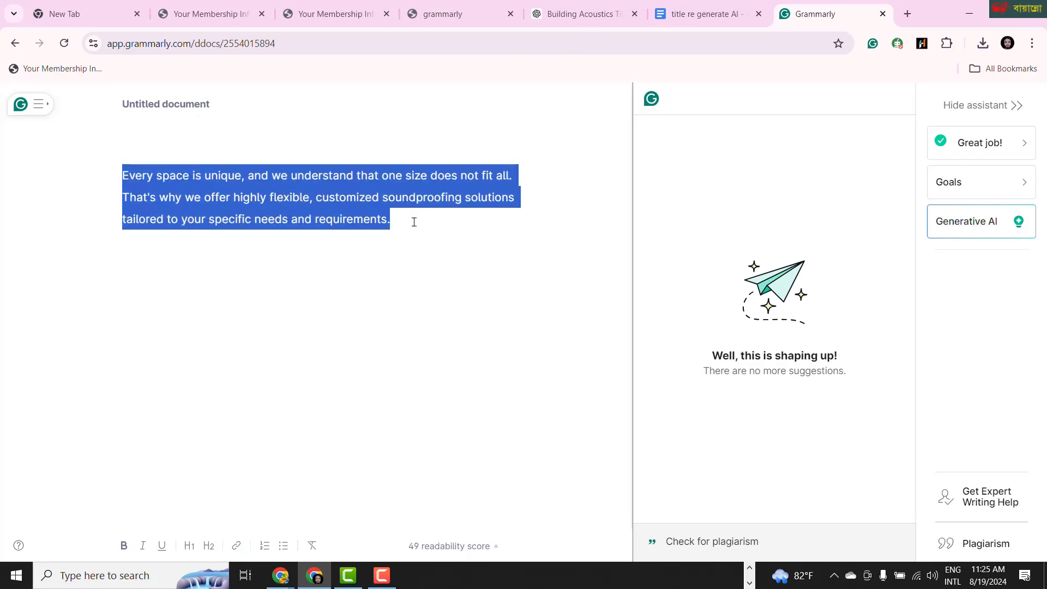
click(281, 575)
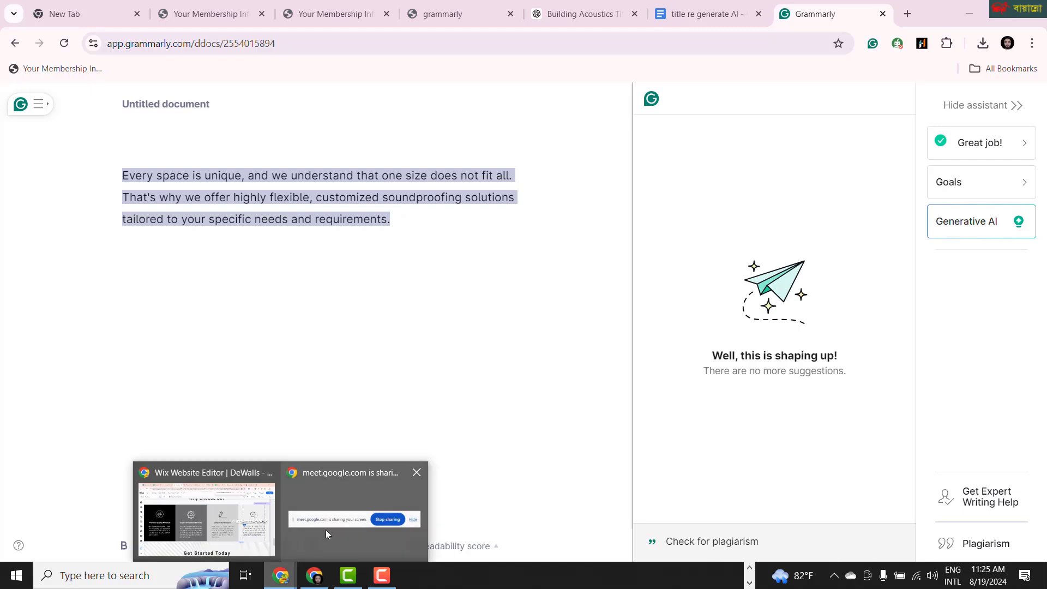
click(262, 518)
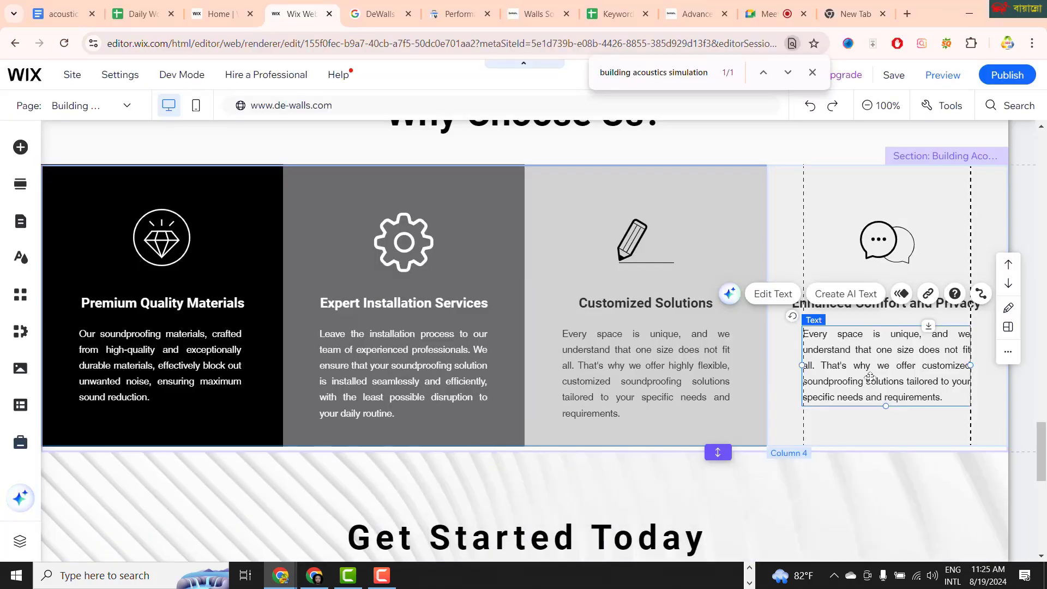
double_click(870, 377)
key(ctrl+v)
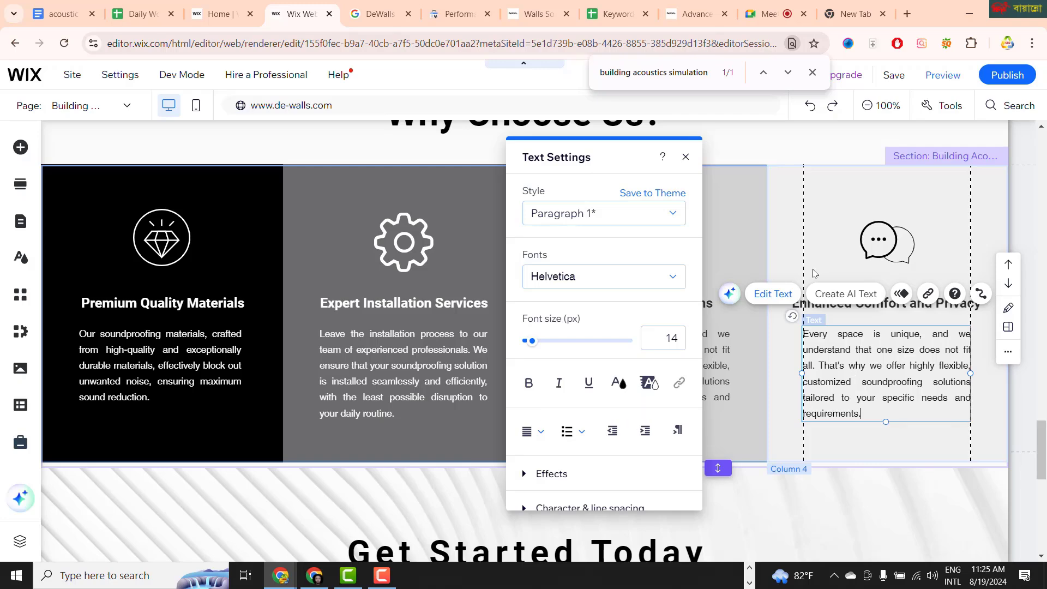
Step: Publish the site with the updated "Why Choose Us?" texts and dismiss the publishing confirmation
click(416, 500)
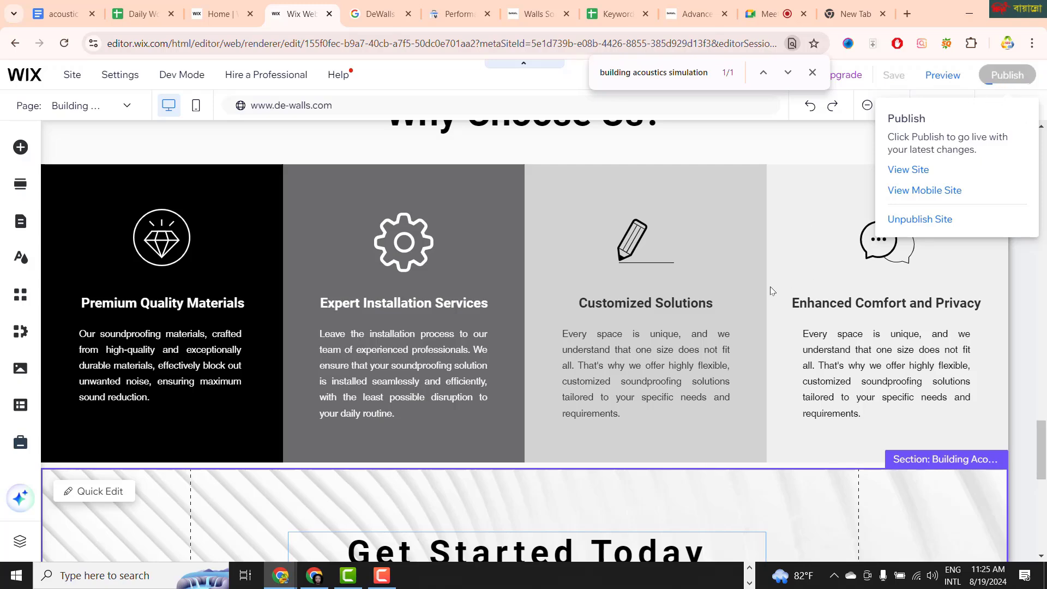
click(720, 306)
scroll(715, 311, down, 2)
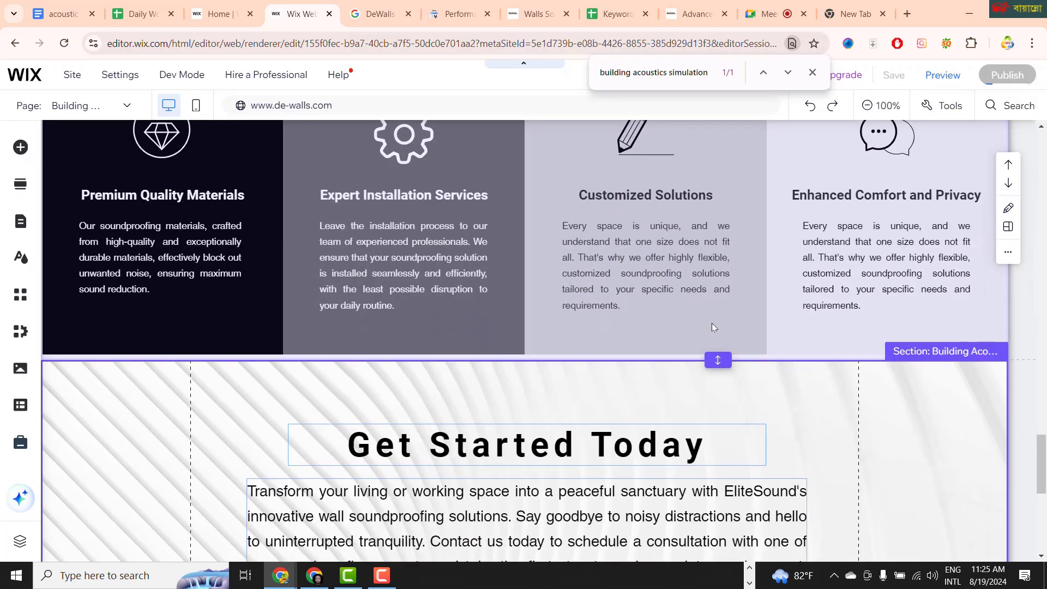
scroll(712, 325, down, 7)
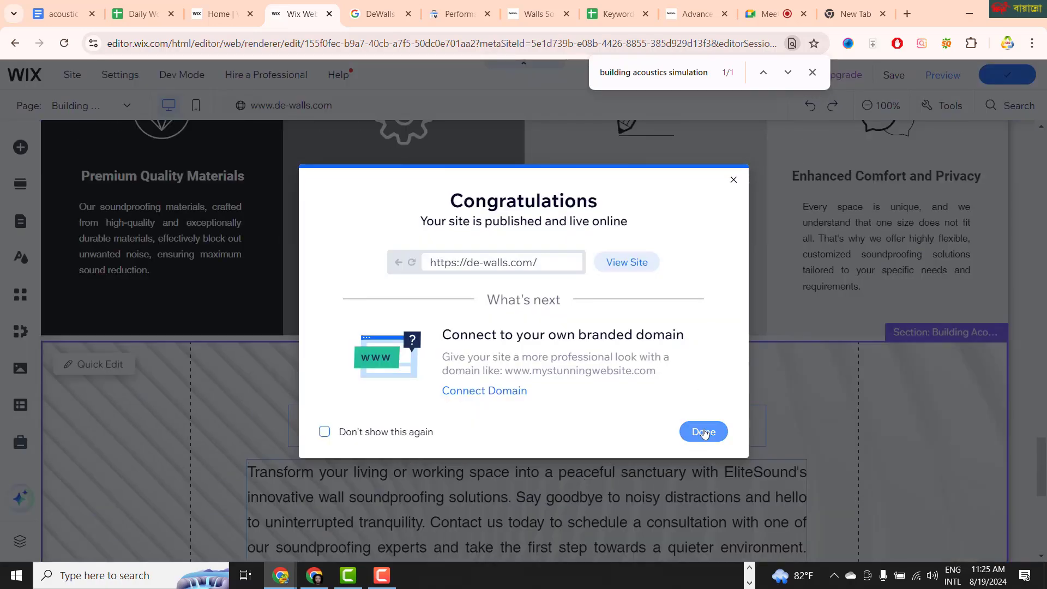
click(703, 433)
Step: Open the simulation software gallery's media manager and show the Zorba image's description, alt text and link settings
scroll(617, 404, up, 12)
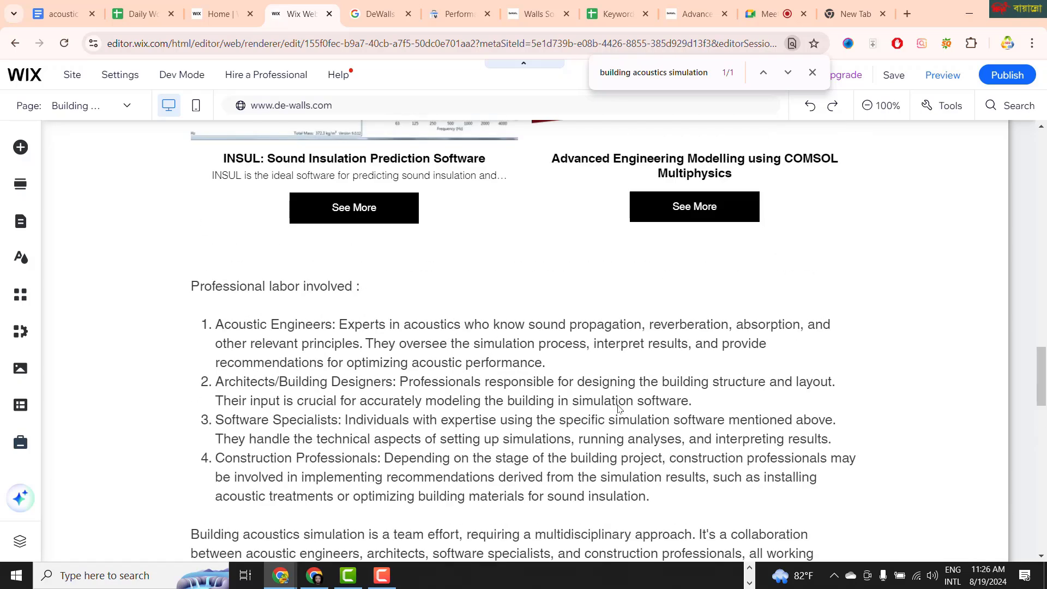
scroll(617, 404, up, 12)
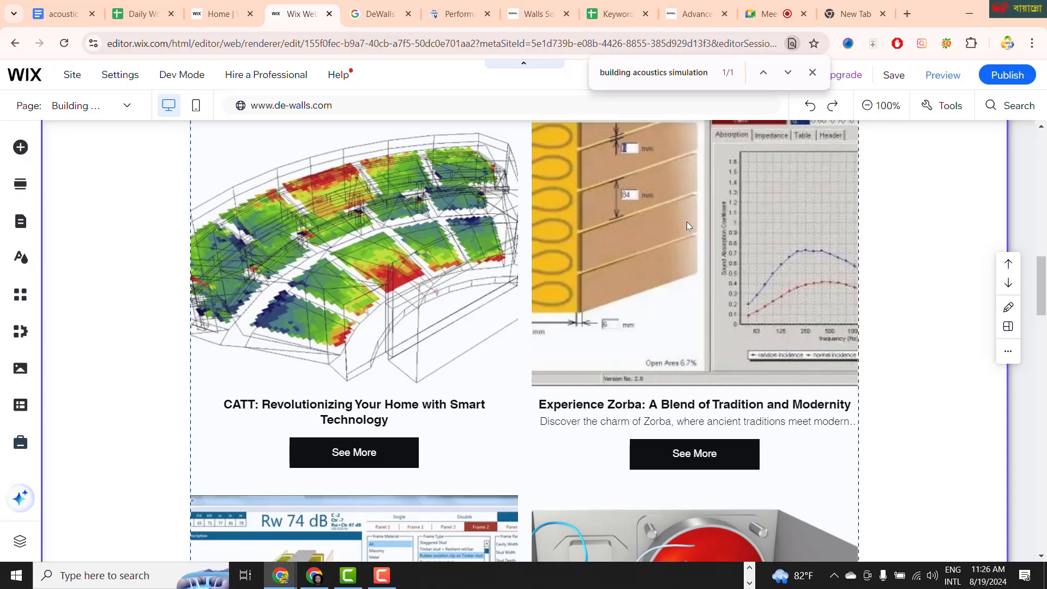
click(686, 225)
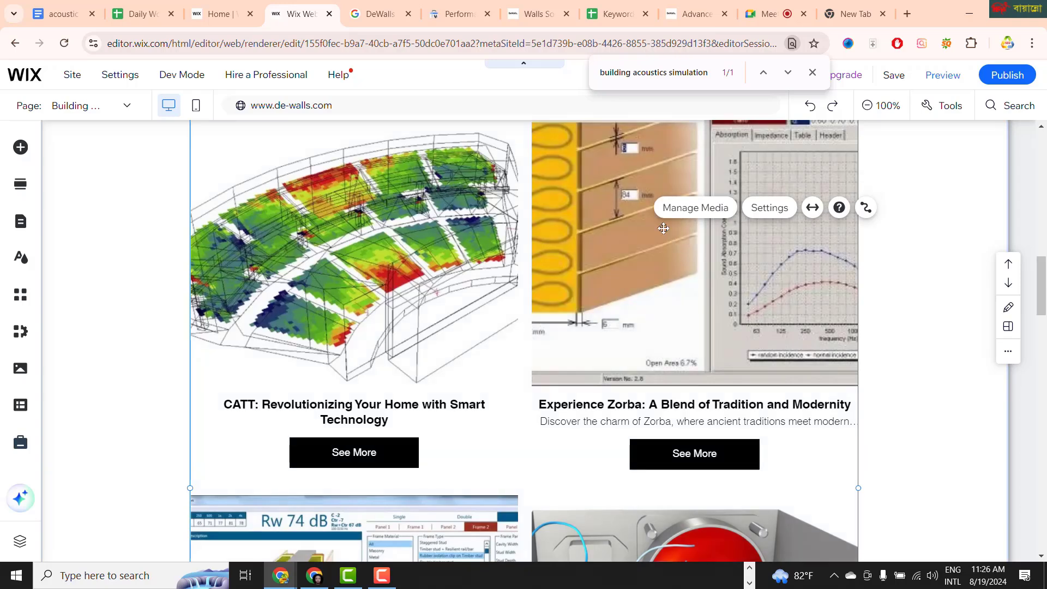
click(683, 208)
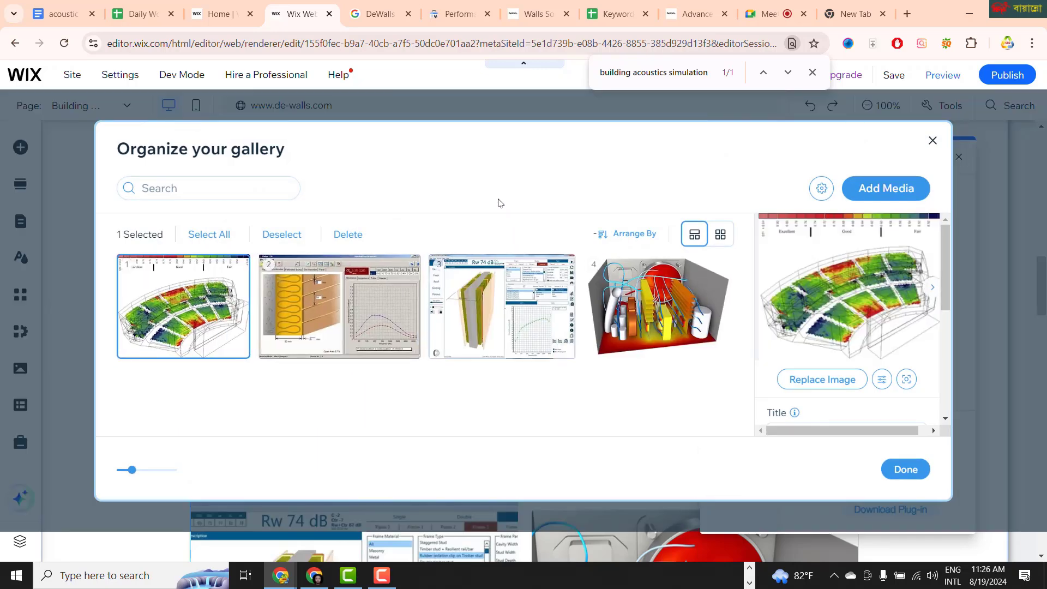
click(334, 327)
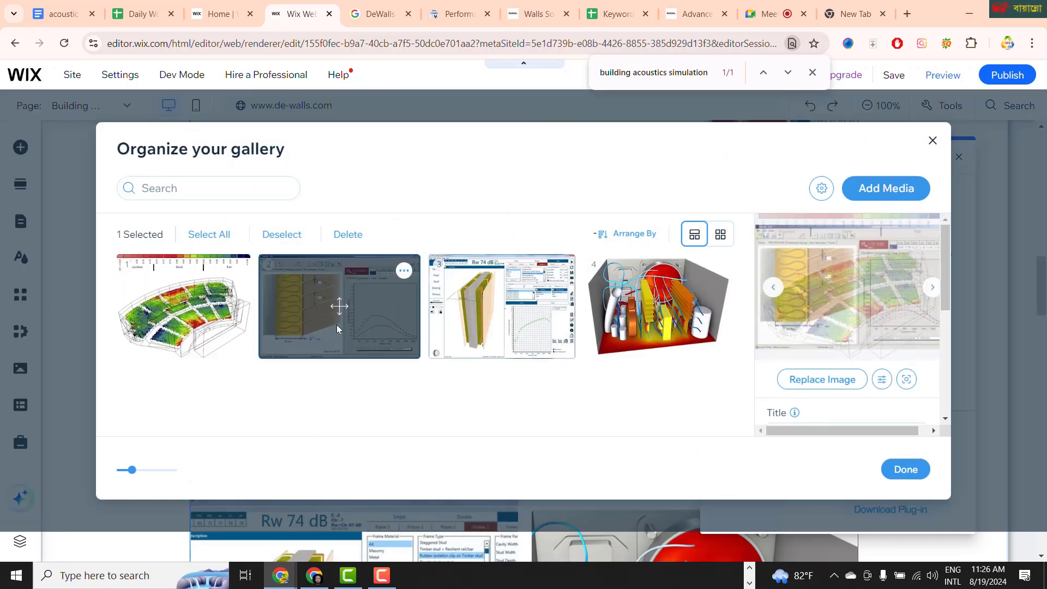
scroll(949, 308, down, 1)
drag(949, 308, 950, 405)
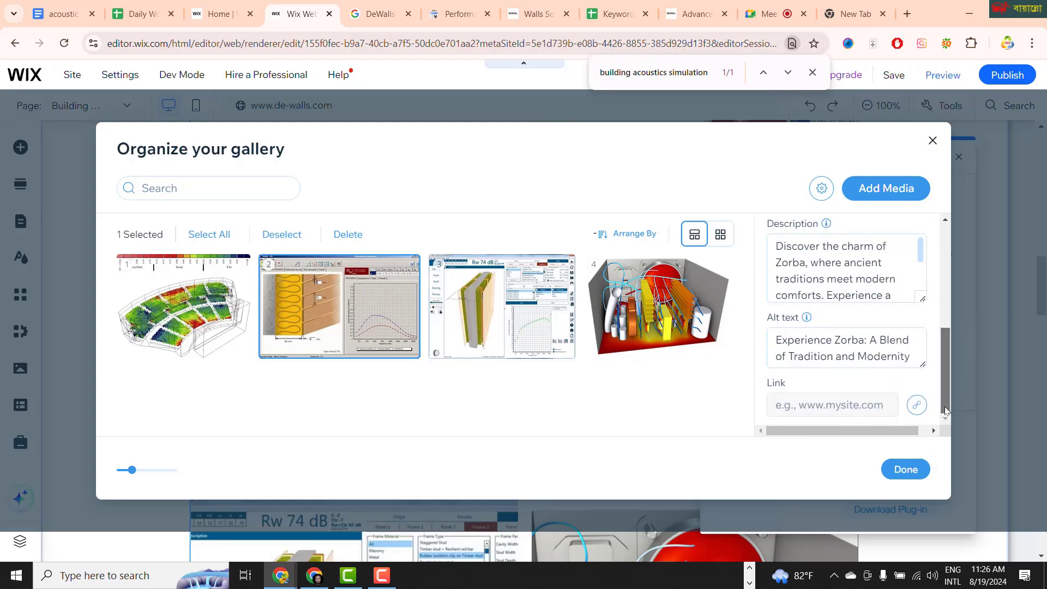
Step: Copy the Zorba image's title in Wix and paste it over the CATT title in the Google Docs meta description prompt
scroll(947, 393, up, 3)
scroll(947, 385, down, 3)
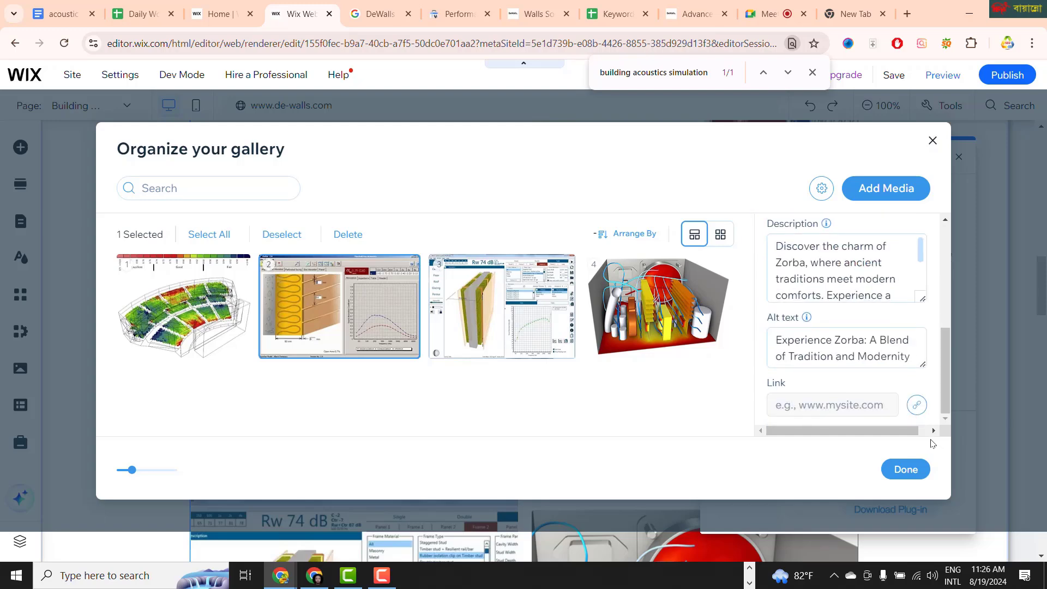
drag(920, 259, 925, 309)
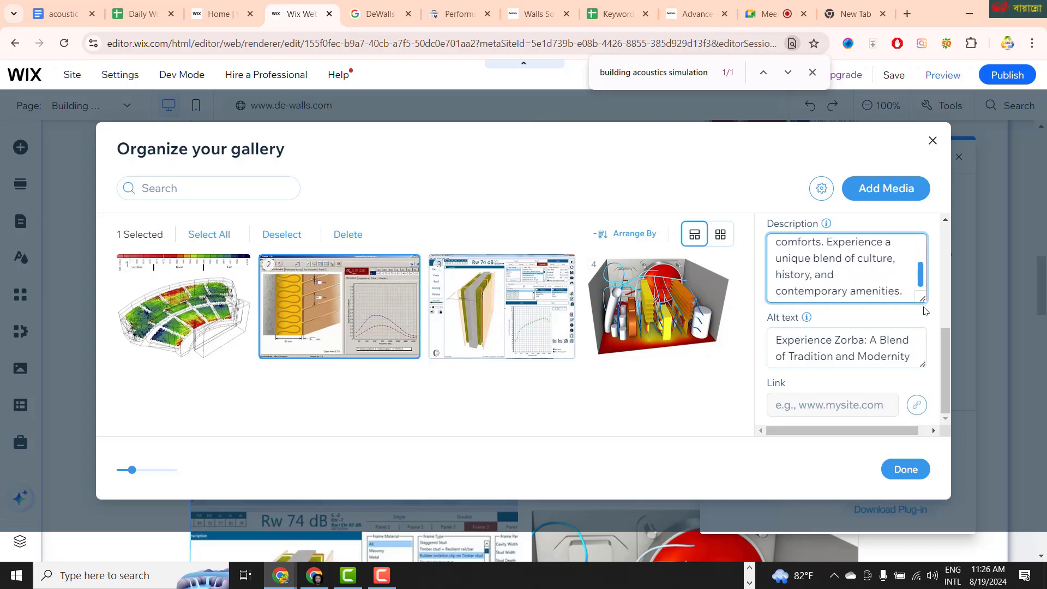
drag(926, 273, 928, 246)
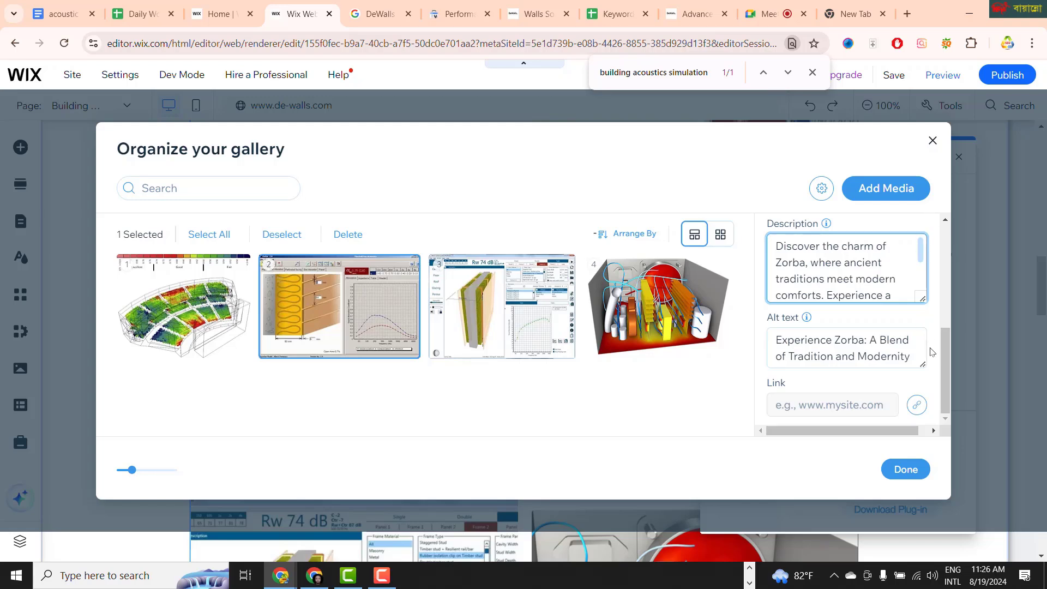
drag(944, 357, 946, 305)
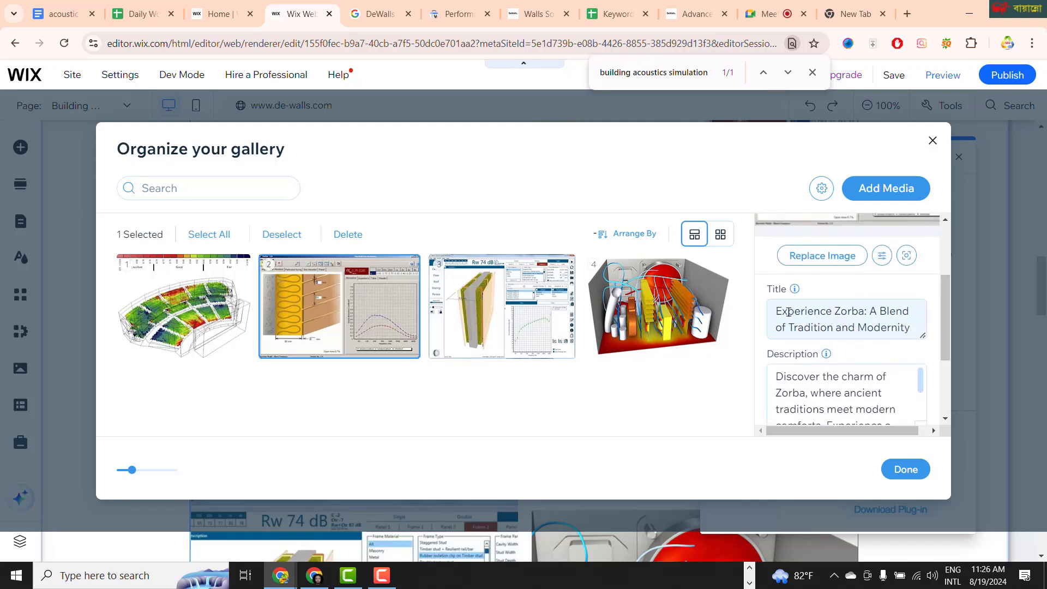
drag(777, 310, 917, 331)
key(ctrl+c)
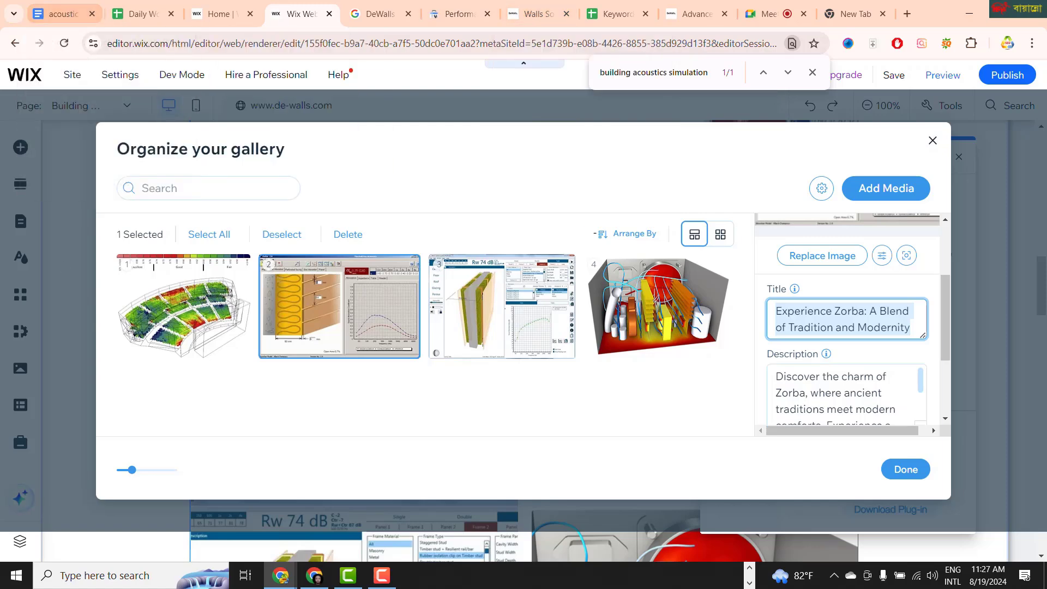
click(314, 575)
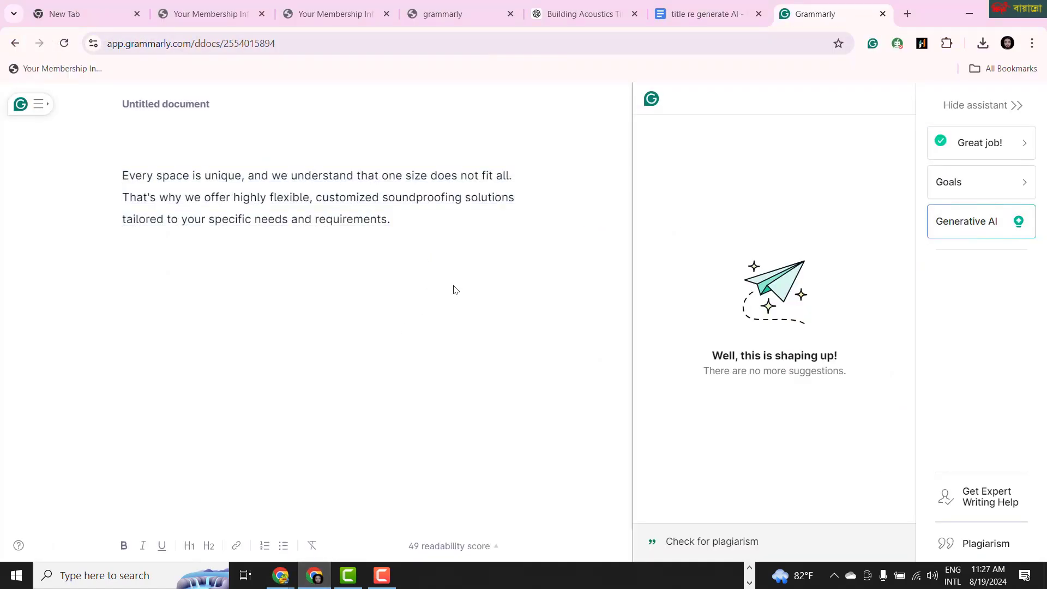
click(695, 22)
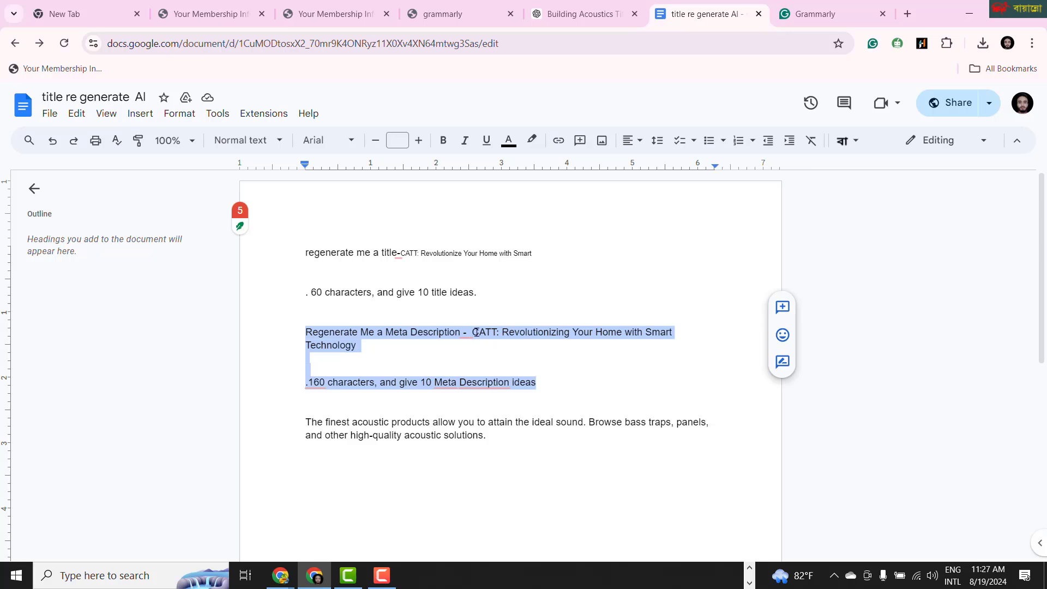
drag(476, 331, 673, 354)
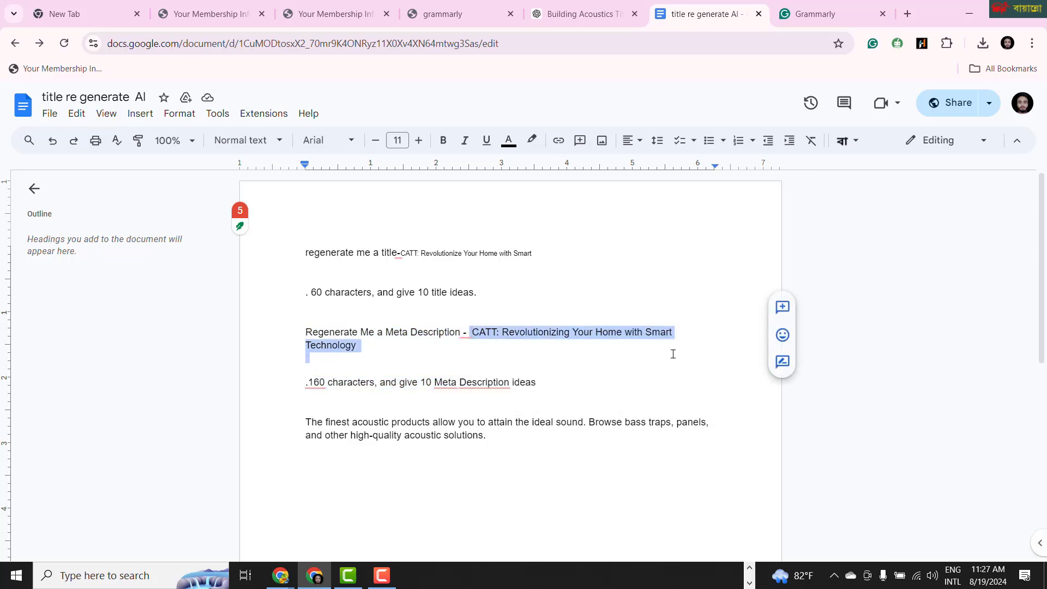
key(ctrl+v)
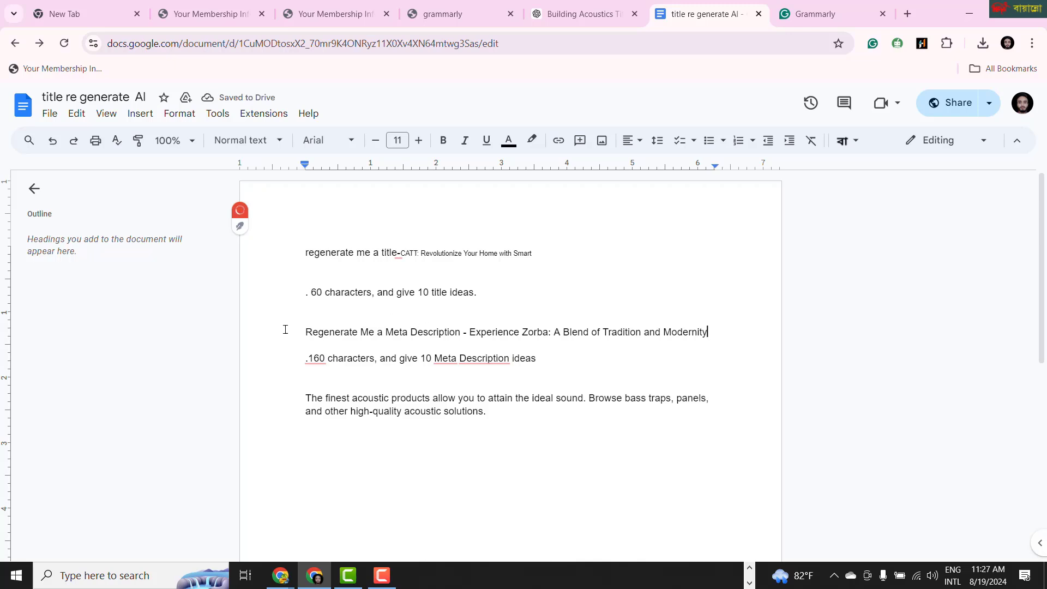
Step: Copy the Zorba prompt asking for 10 meta description ideas of 160 characters and send it to ChatGPT
drag(302, 331, 537, 361)
key(ctrl+c)
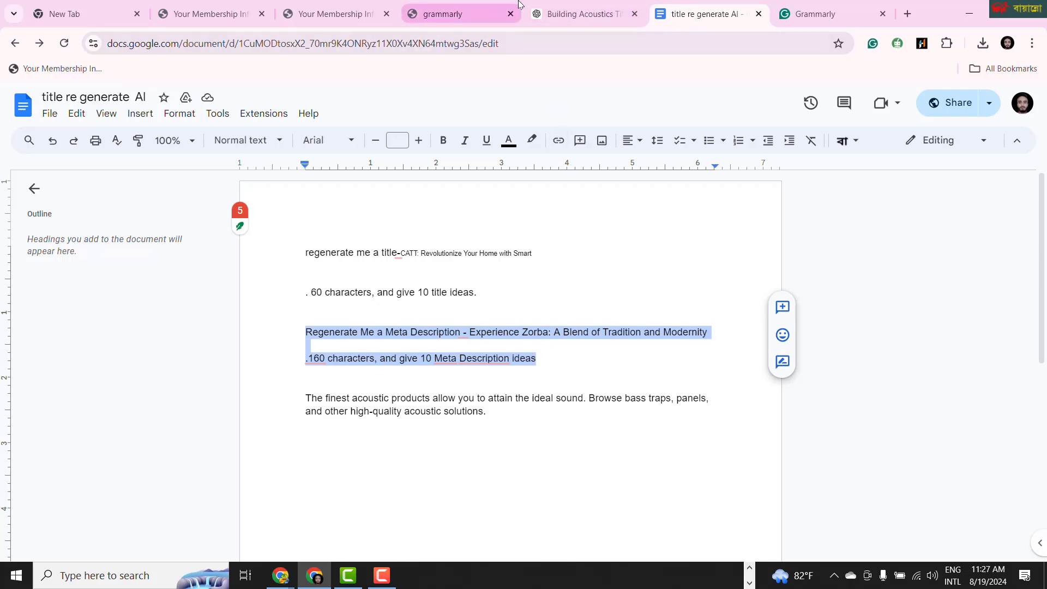
click(578, 14)
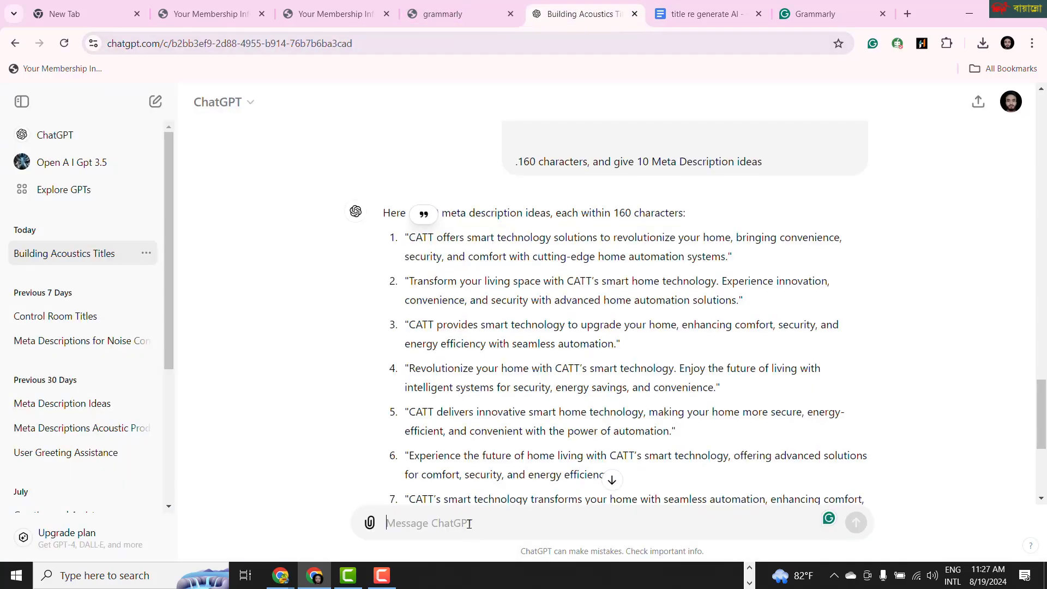
key(ctrl+v)
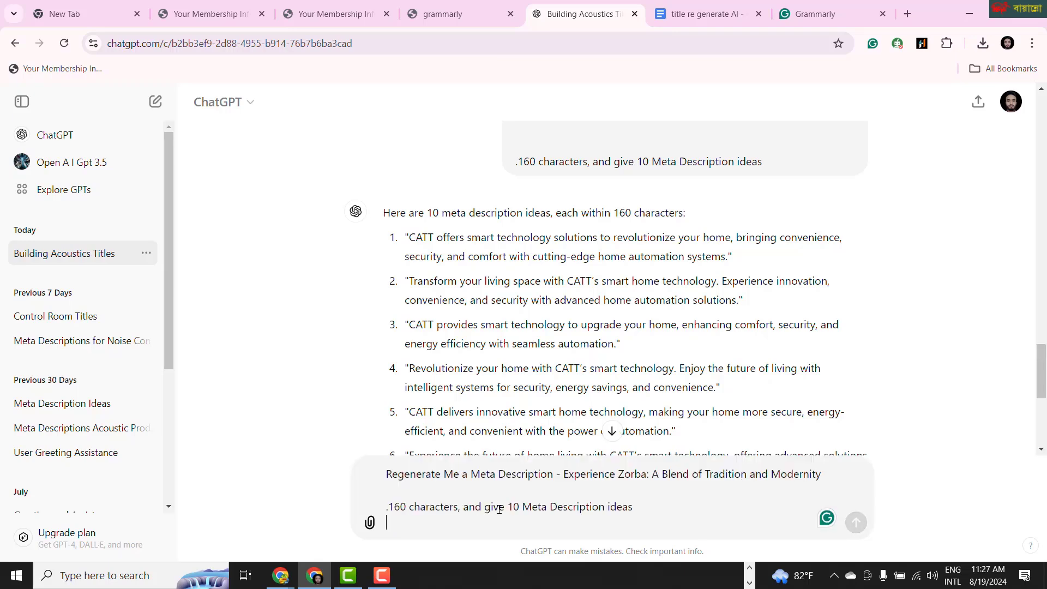
key(Return)
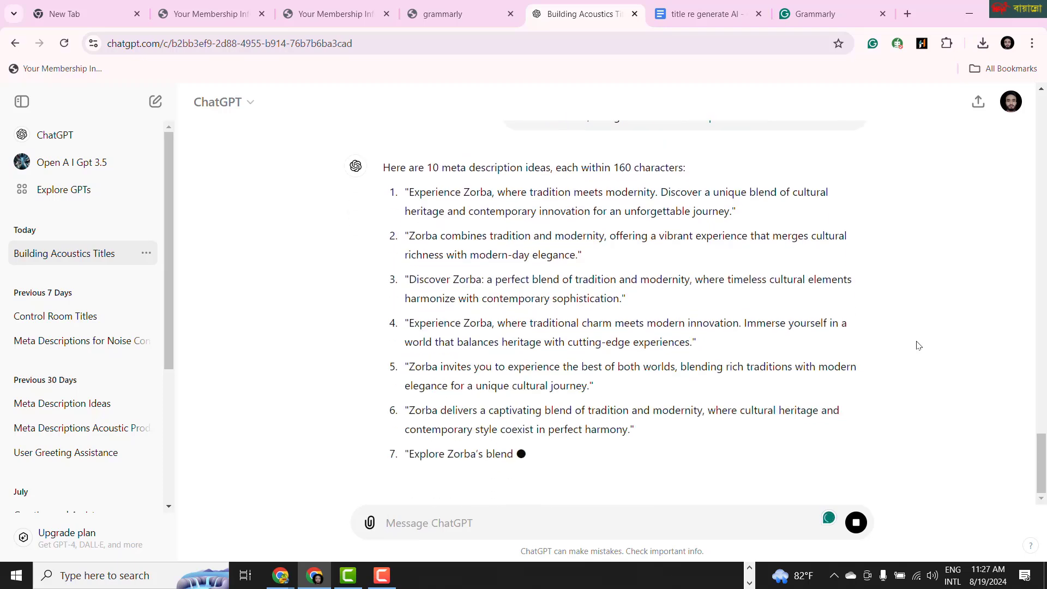
Step: Copy ChatGPT's first Zorba meta description idea and replace the whole text of the Grammarly document with it
scroll(894, 344, up, 2)
scroll(894, 344, down, 3)
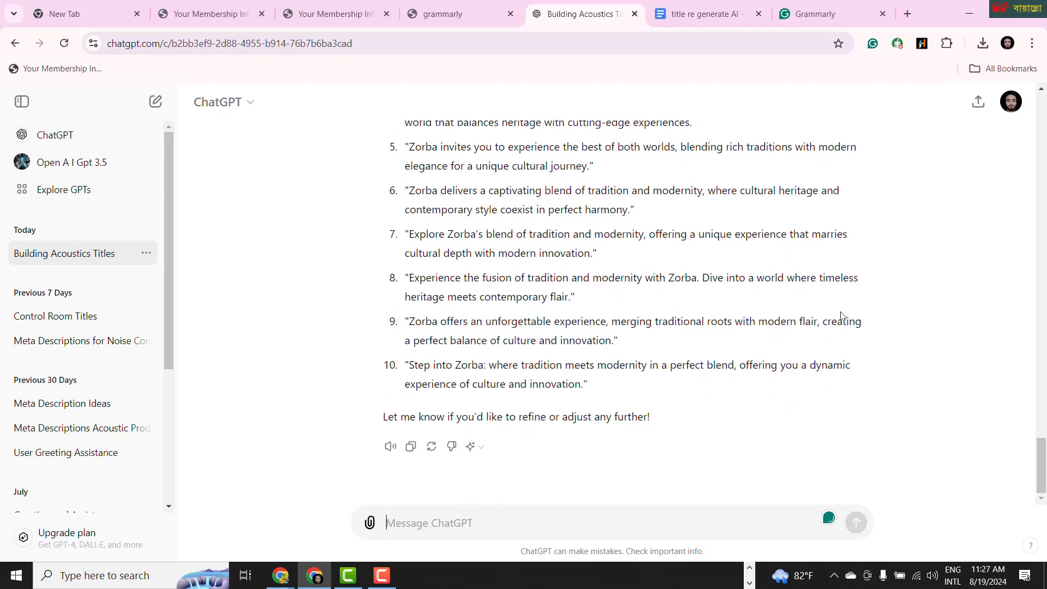
scroll(839, 318, up, 5)
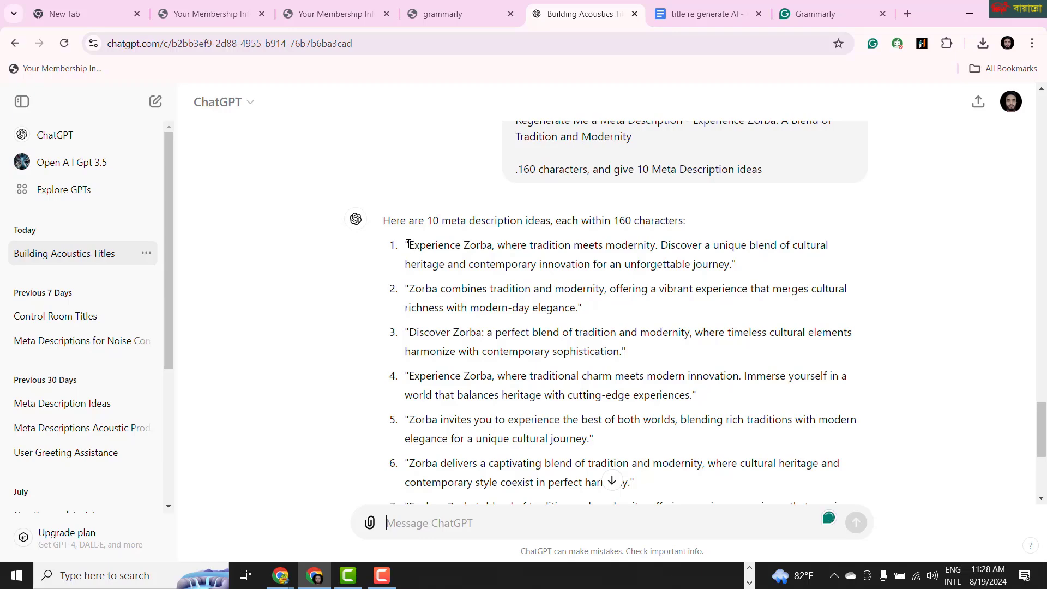
drag(407, 243, 722, 256)
key(ctrl+c)
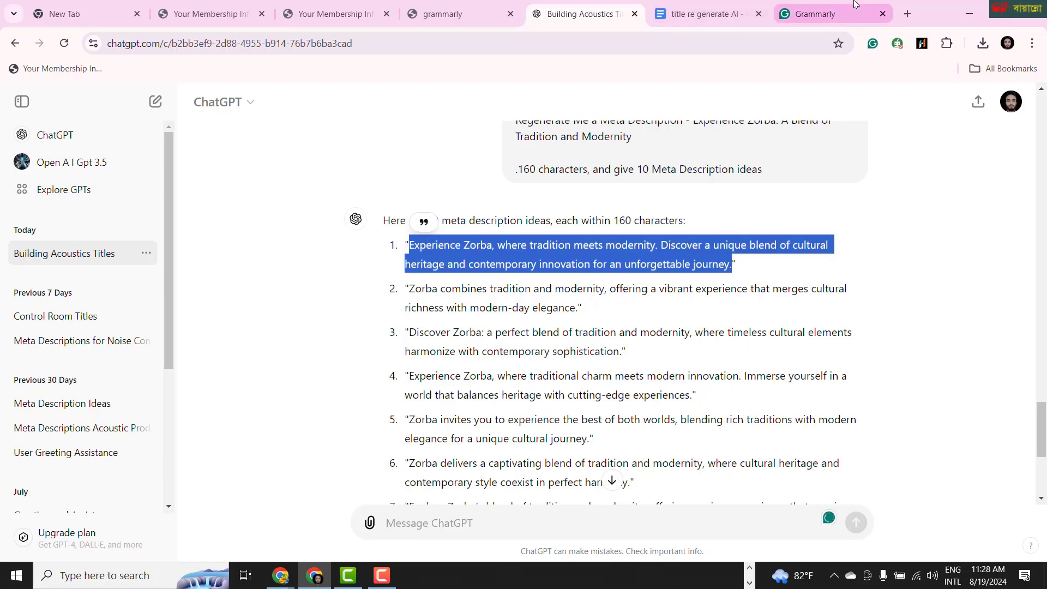
click(833, 13)
key(ctrl+a)
key(BackSpace)
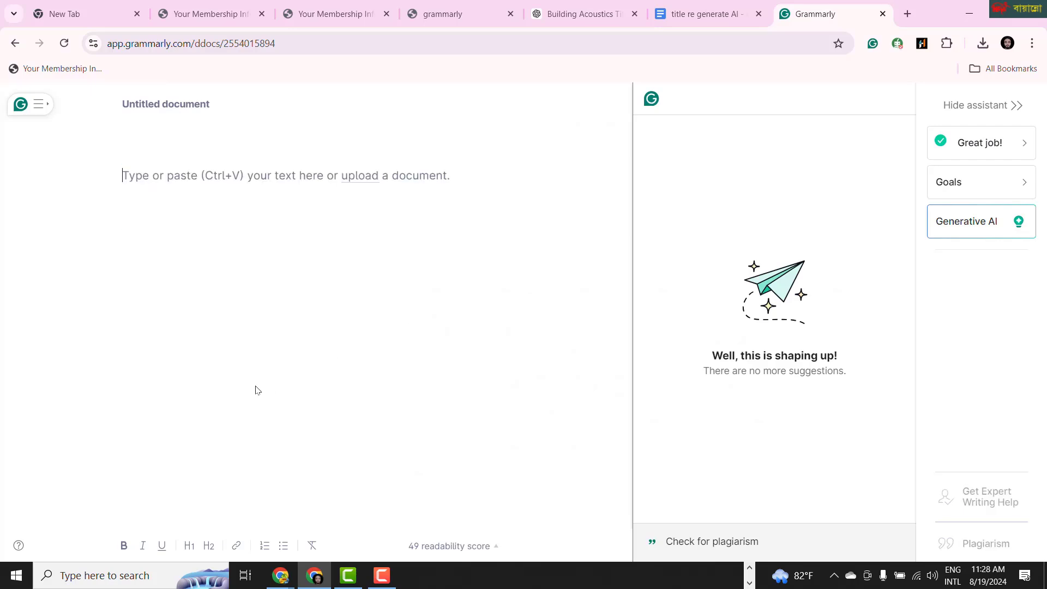
key(ctrl+v)
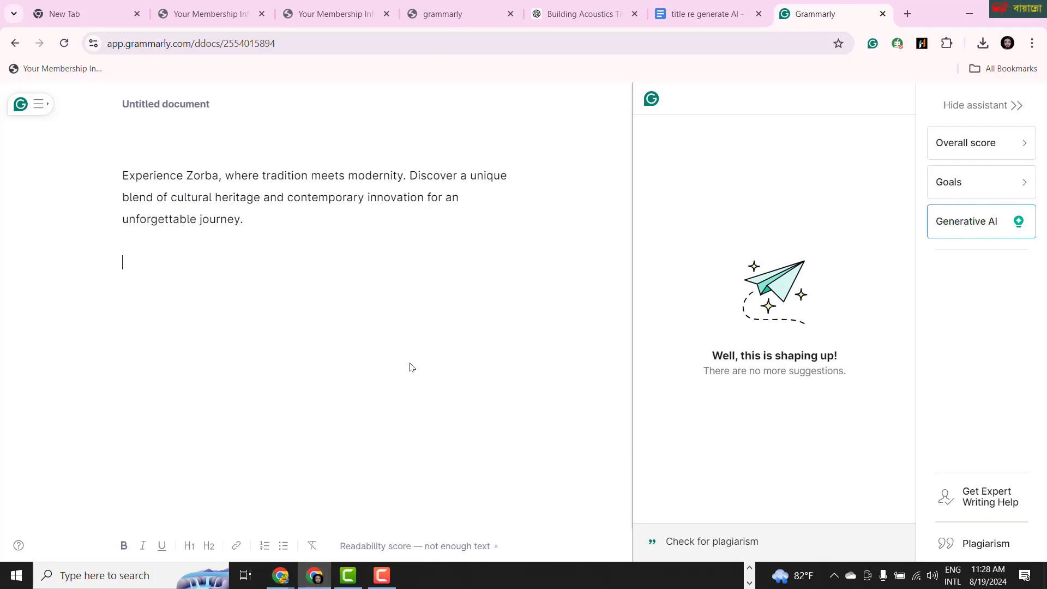
Step: Add two more copies of the Zorba description below the first, separated into their own paragraphs by a blank line
key(ctrl+v)
key(ctrl+v)
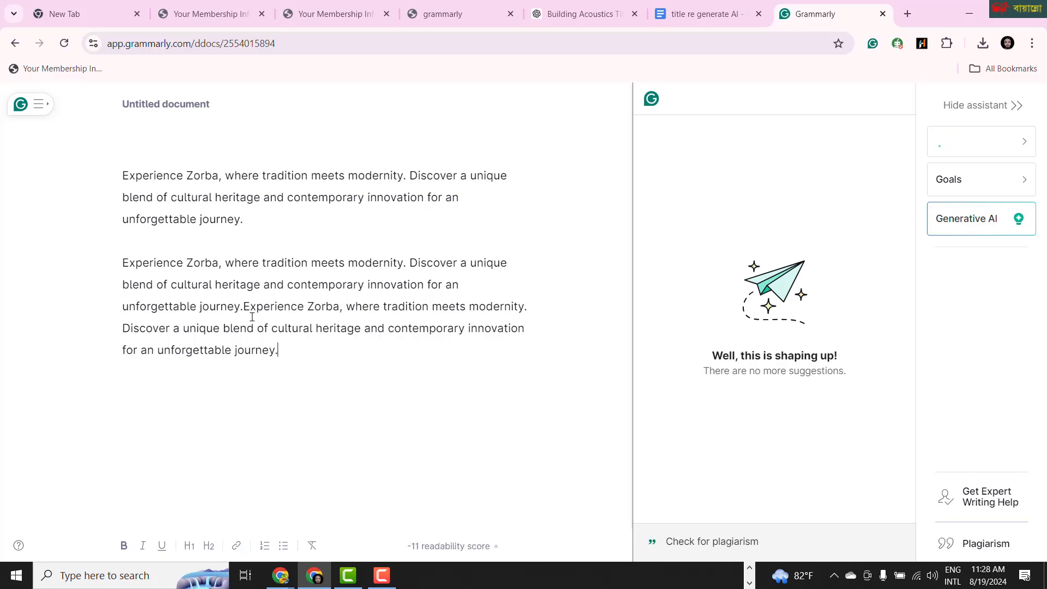
click(243, 310)
key(Return)
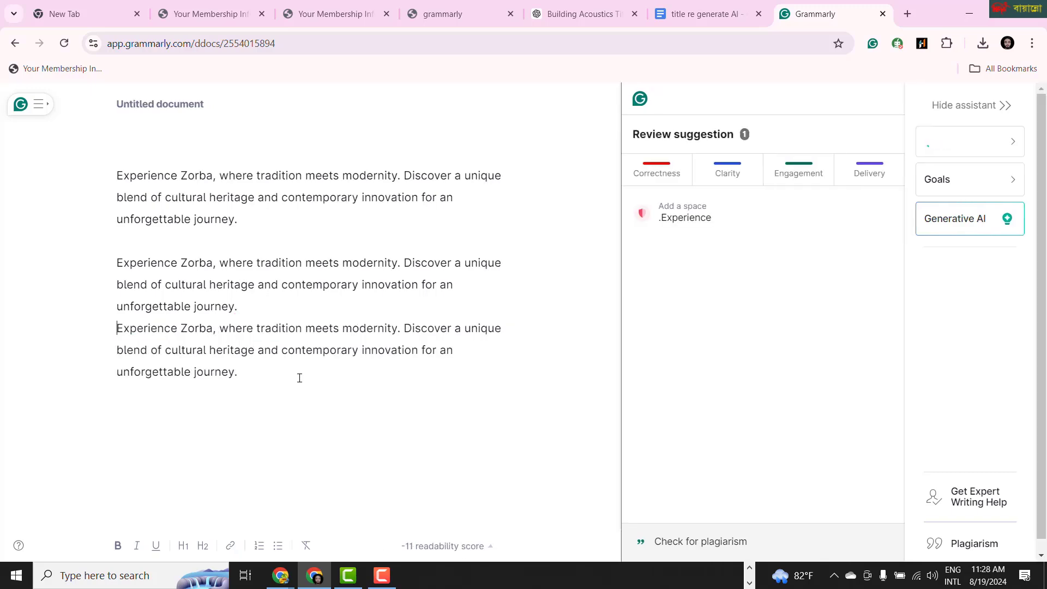
key(Return)
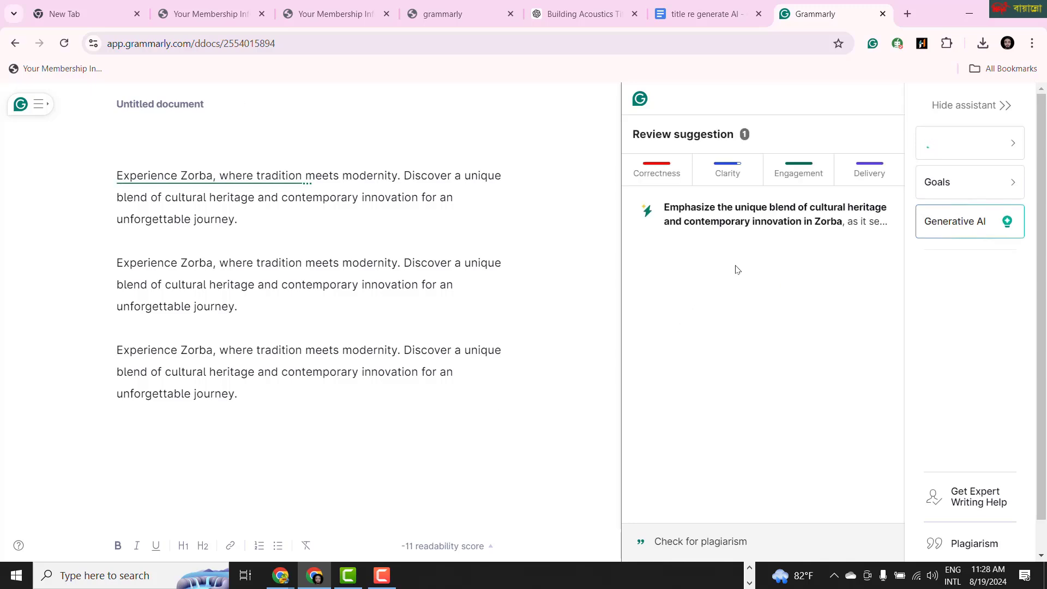
Step: Accept Grammarly's "Step into Zorba" rewrite of the first paragraph and select the second Zorba paragraph
click(748, 225)
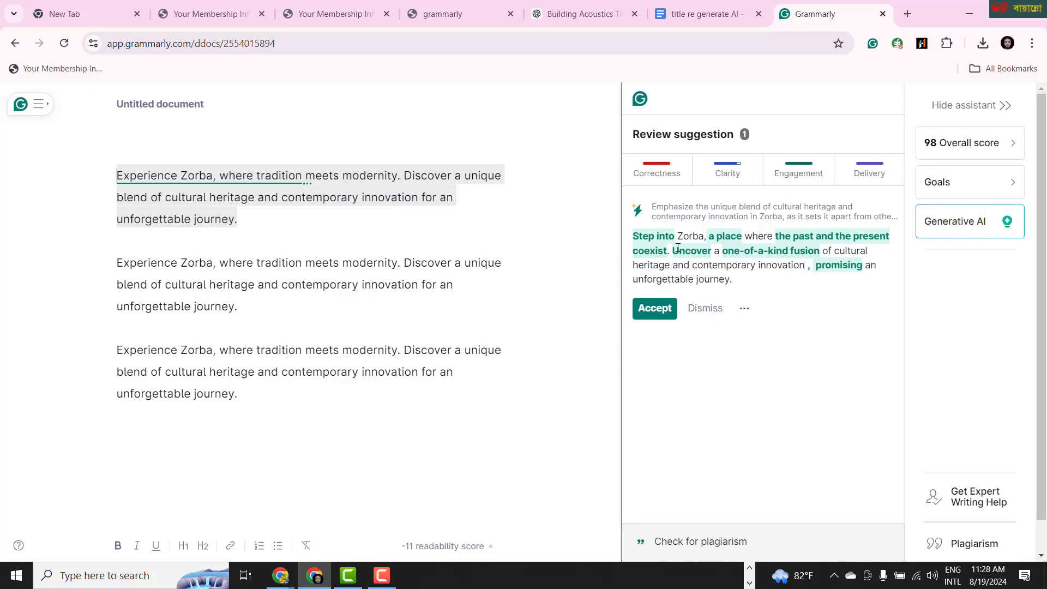
click(655, 309)
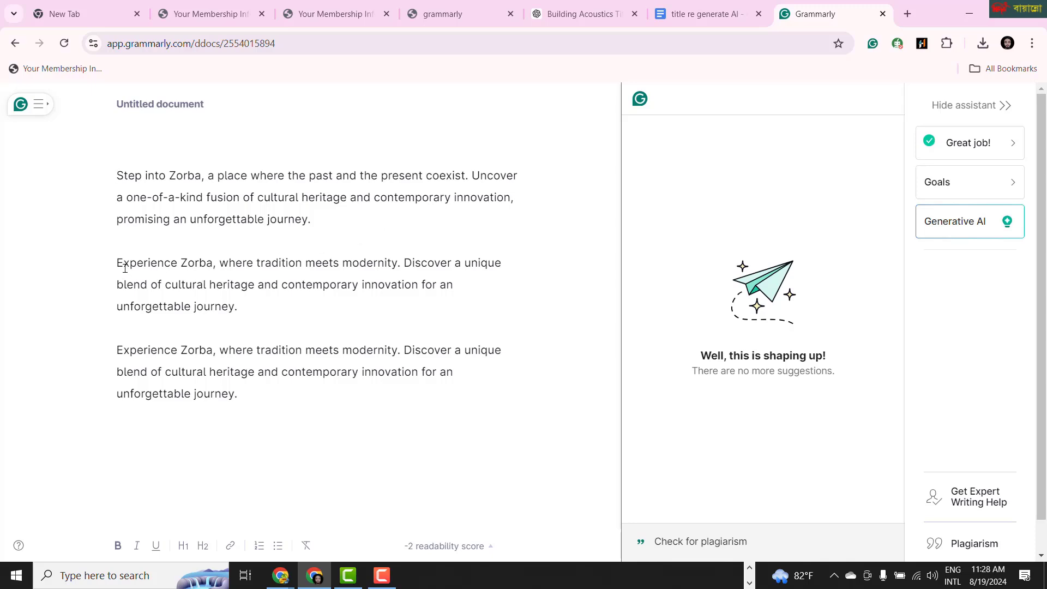
drag(122, 263, 276, 303)
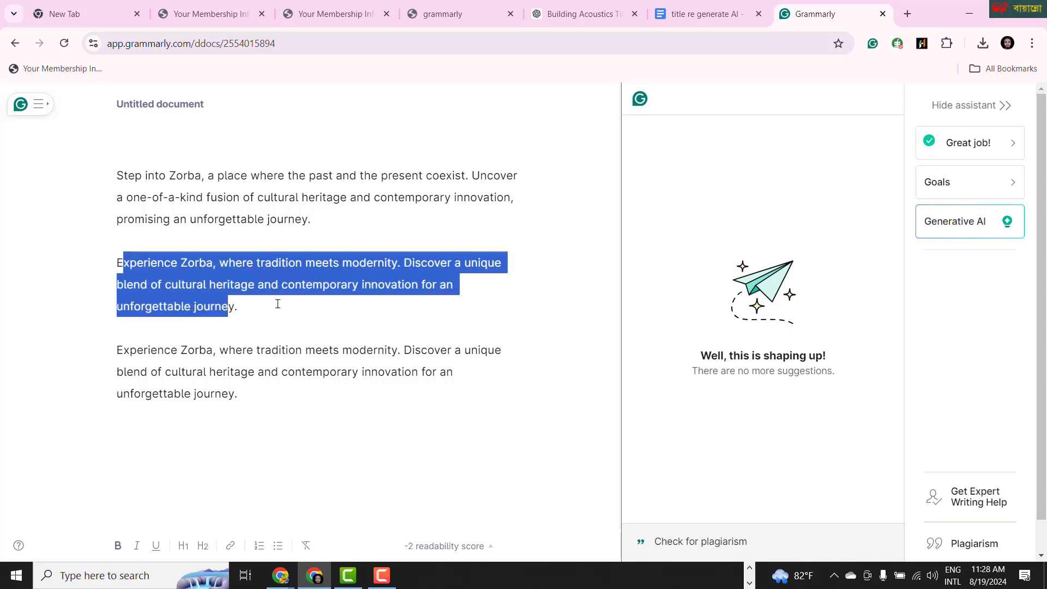
click(275, 304)
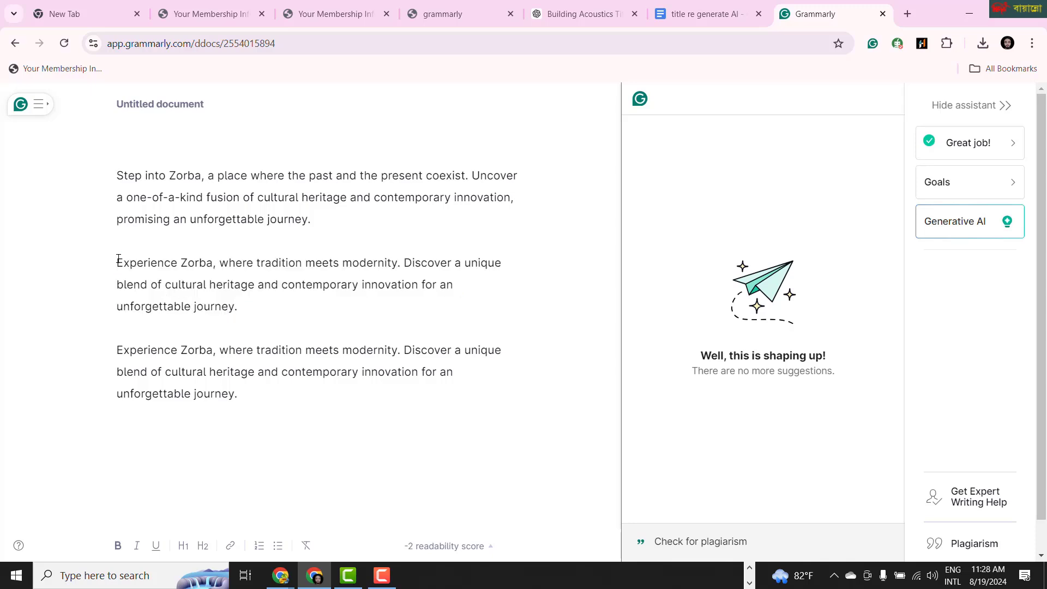
drag(118, 260, 241, 310)
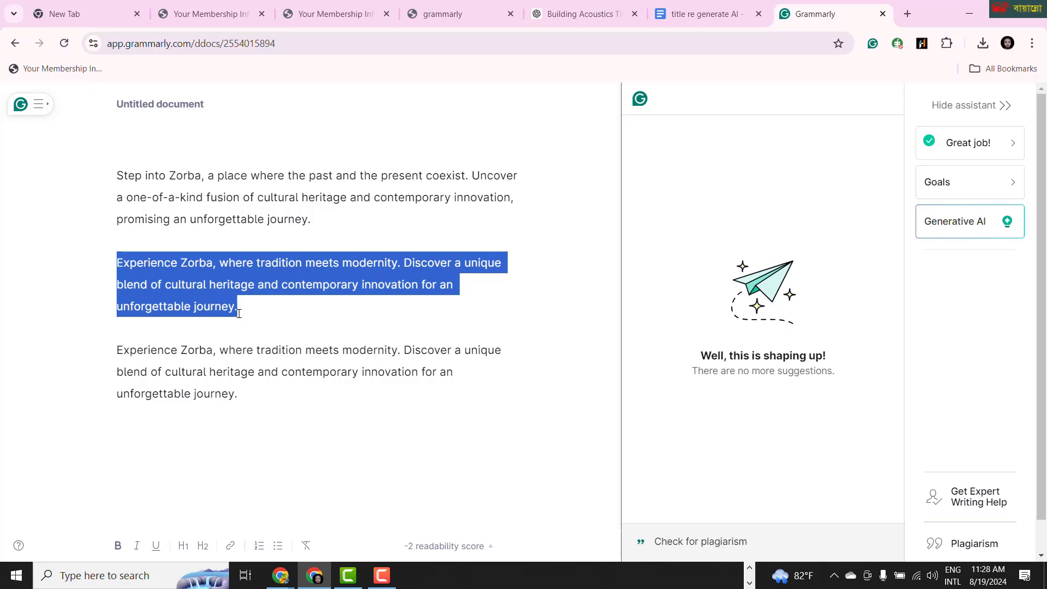
Step: Switch back to the Wix editor, review the Zorba image's existing description and close the gallery's media manager
click(280, 575)
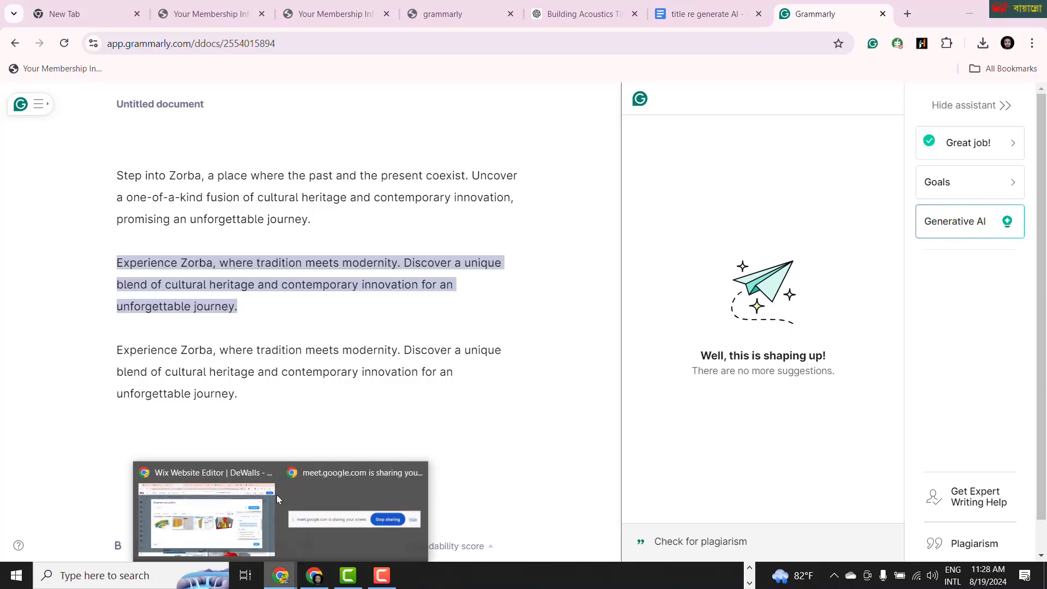
click(208, 507)
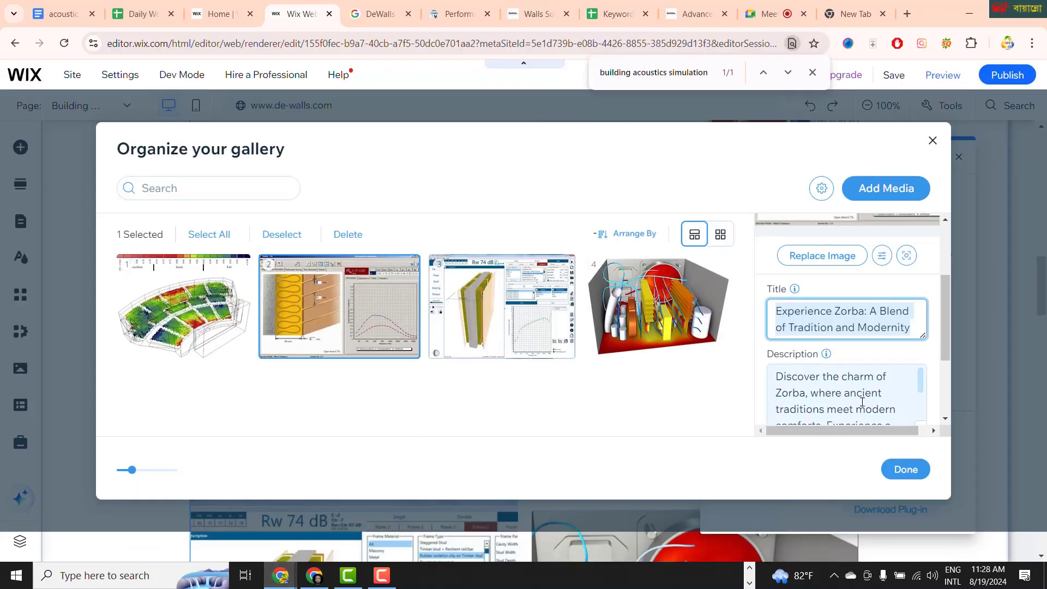
scroll(856, 404, down, 1)
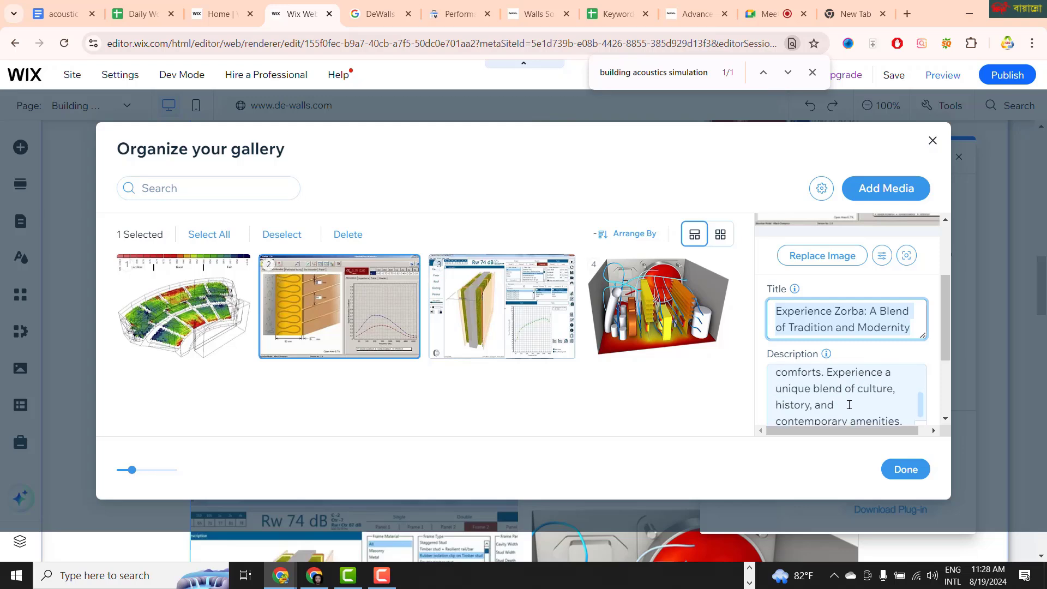
scroll(849, 405, down, 1)
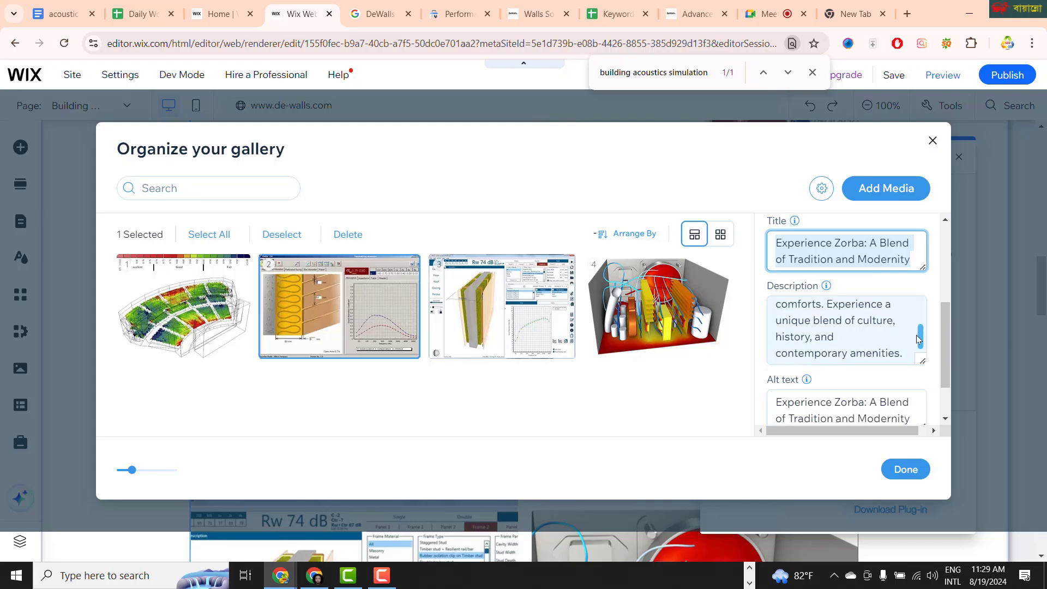
drag(920, 342, 919, 317)
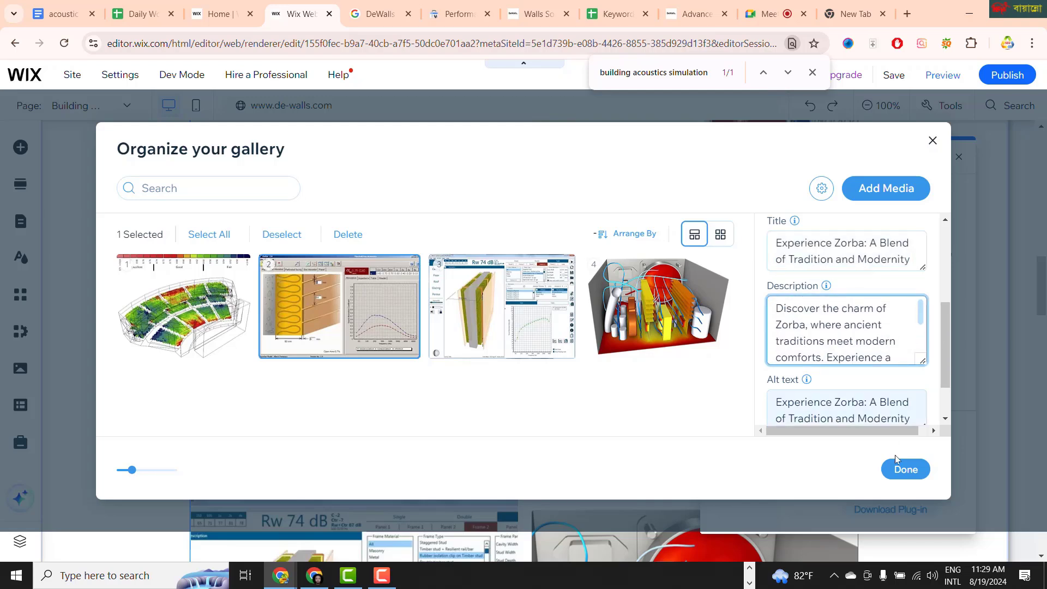
click(904, 472)
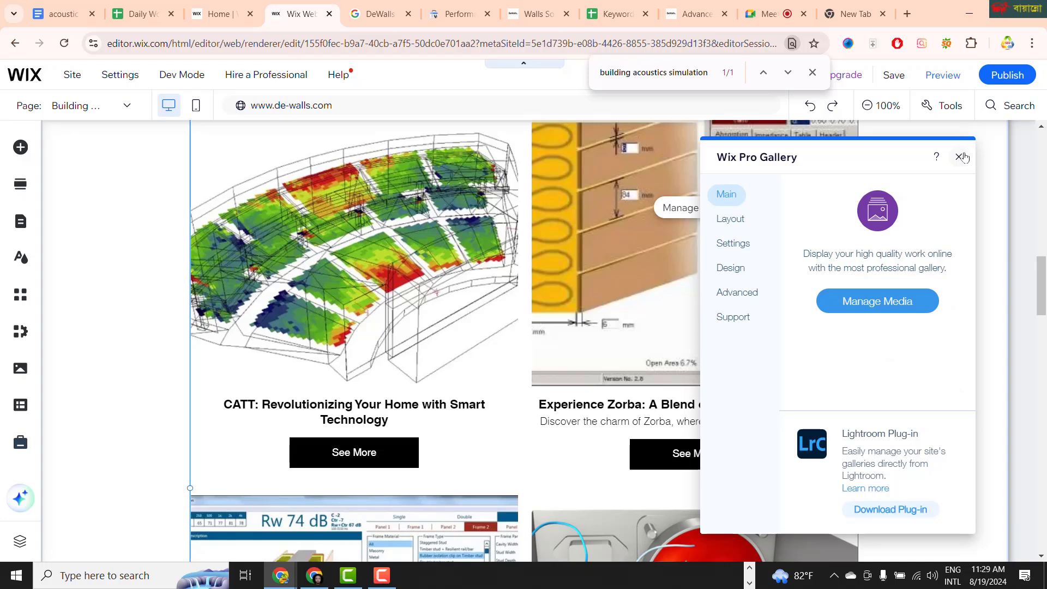
Step: Reopen the gallery's media manager and show the third image's INSUL title and description
click(874, 300)
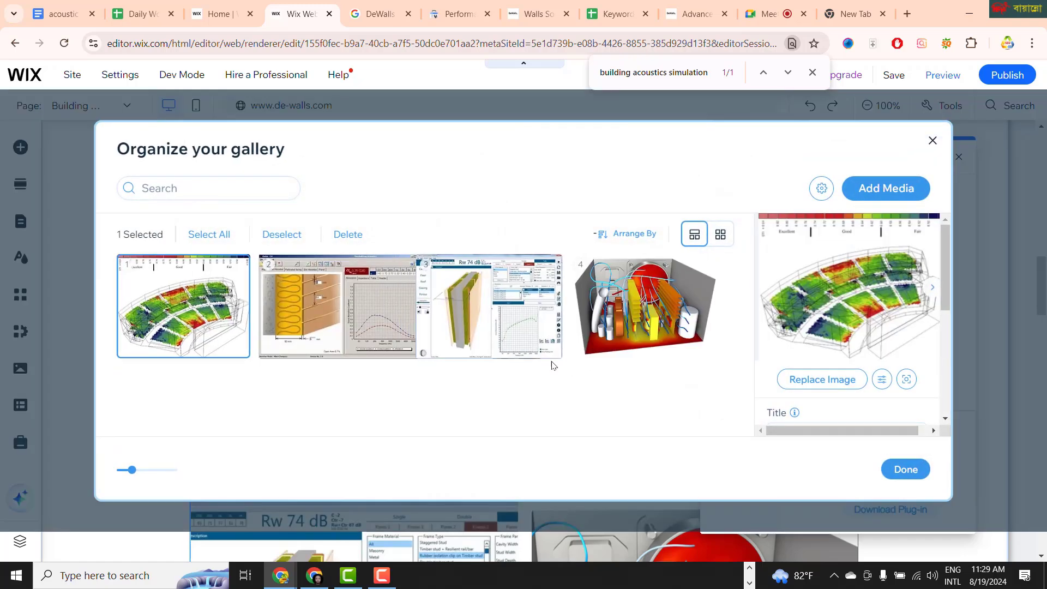
click(515, 323)
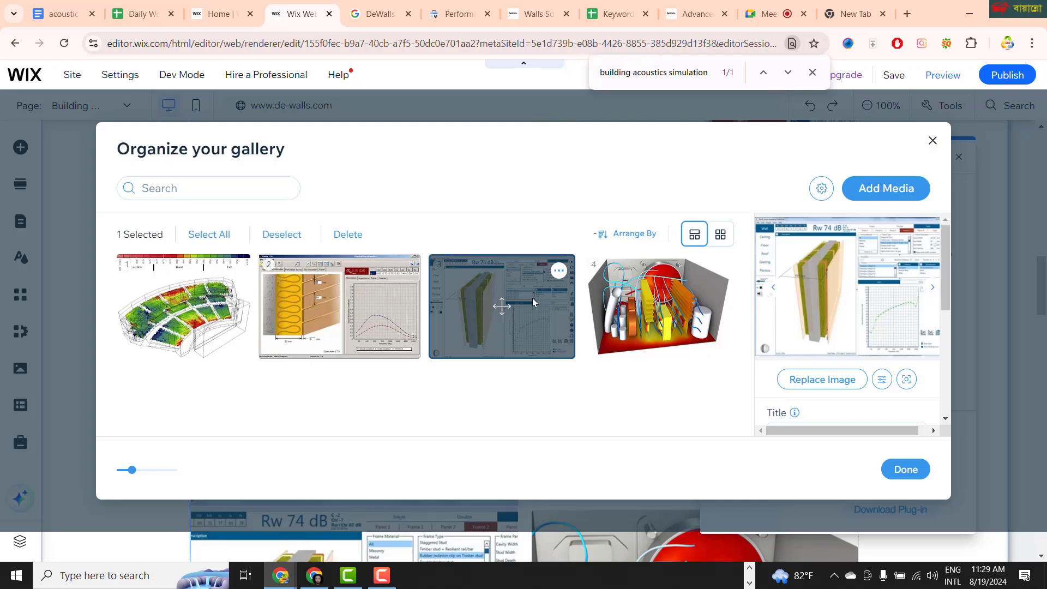
drag(944, 290, 953, 339)
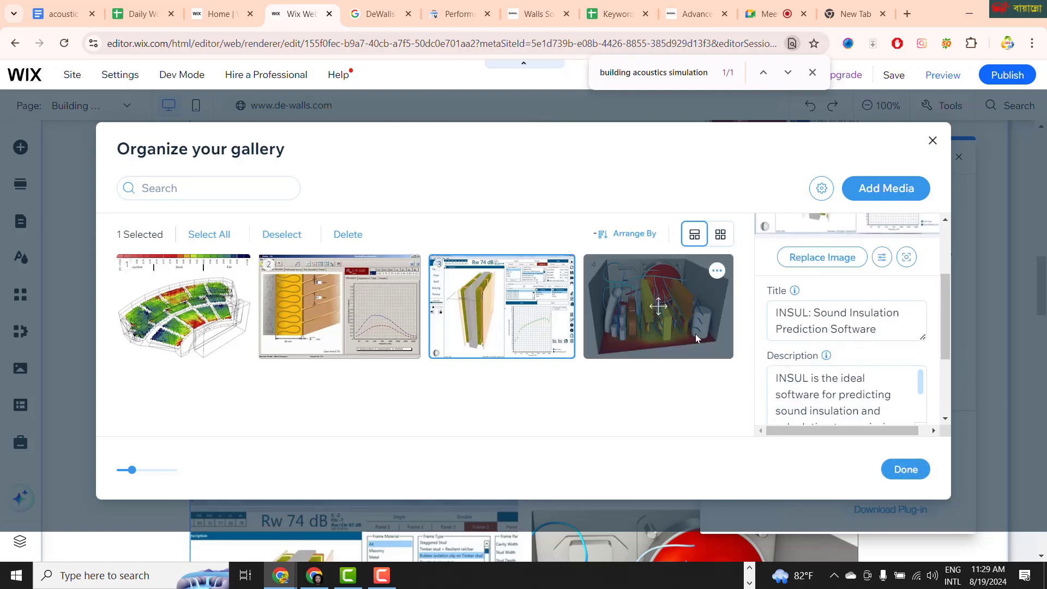
Step: Reopen the gallery's media manager and show the fourth image's title, description and alt text
click(672, 319)
key(Escape)
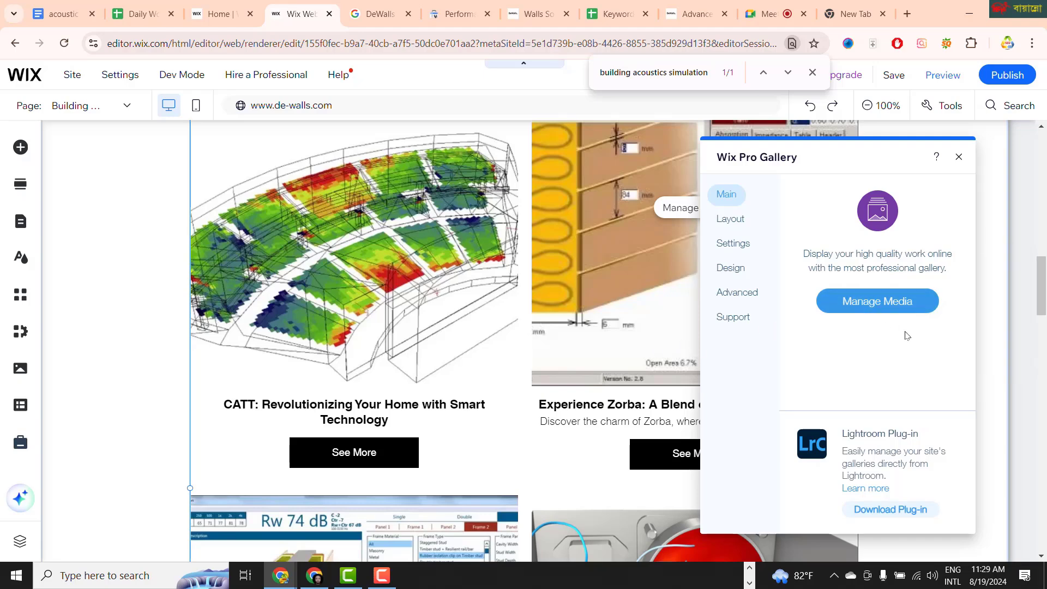
click(897, 308)
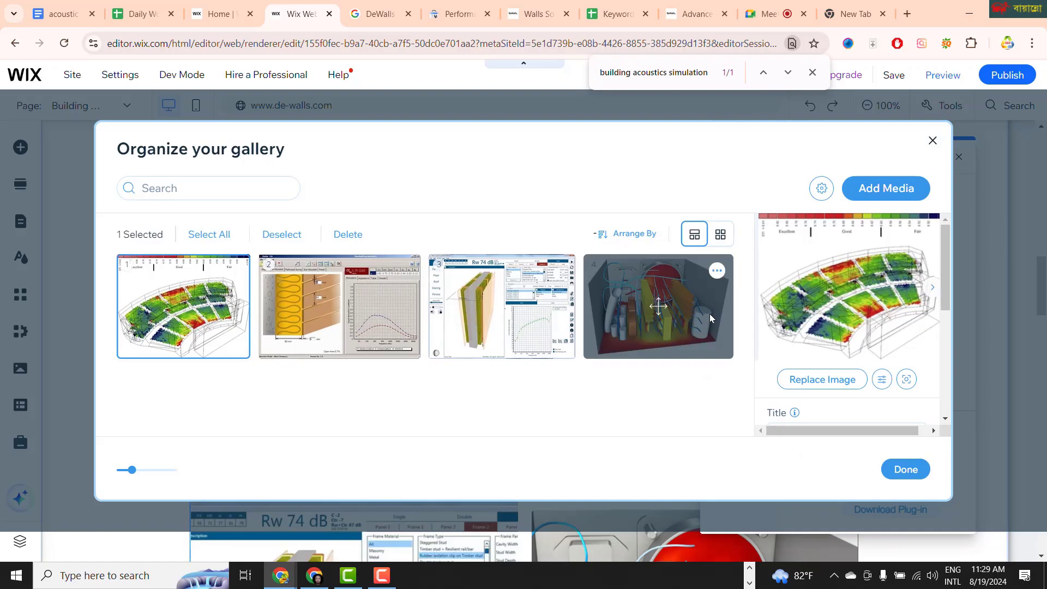
click(709, 313)
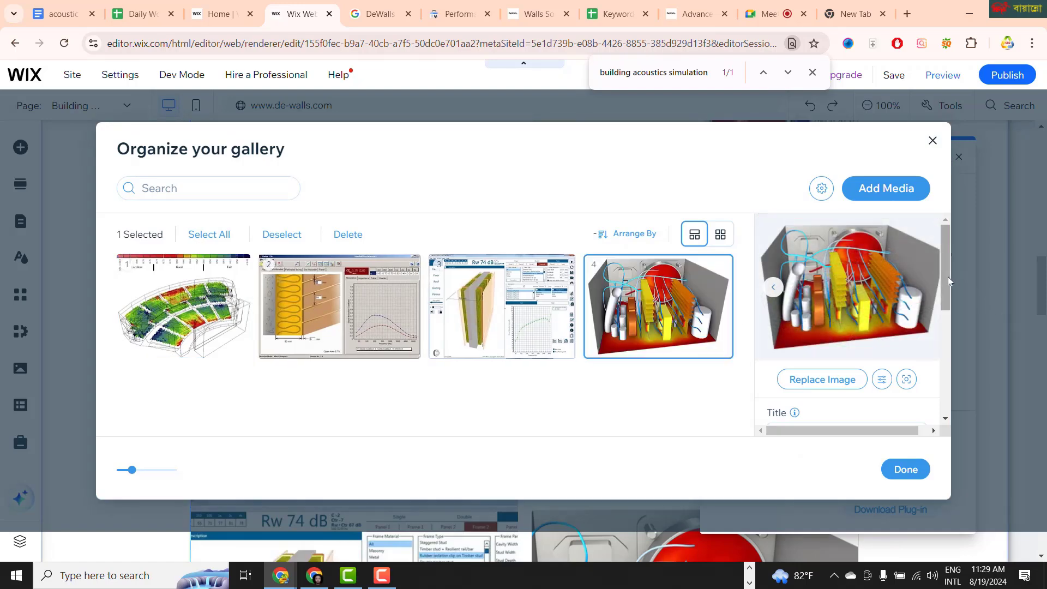
drag(947, 276, 958, 362)
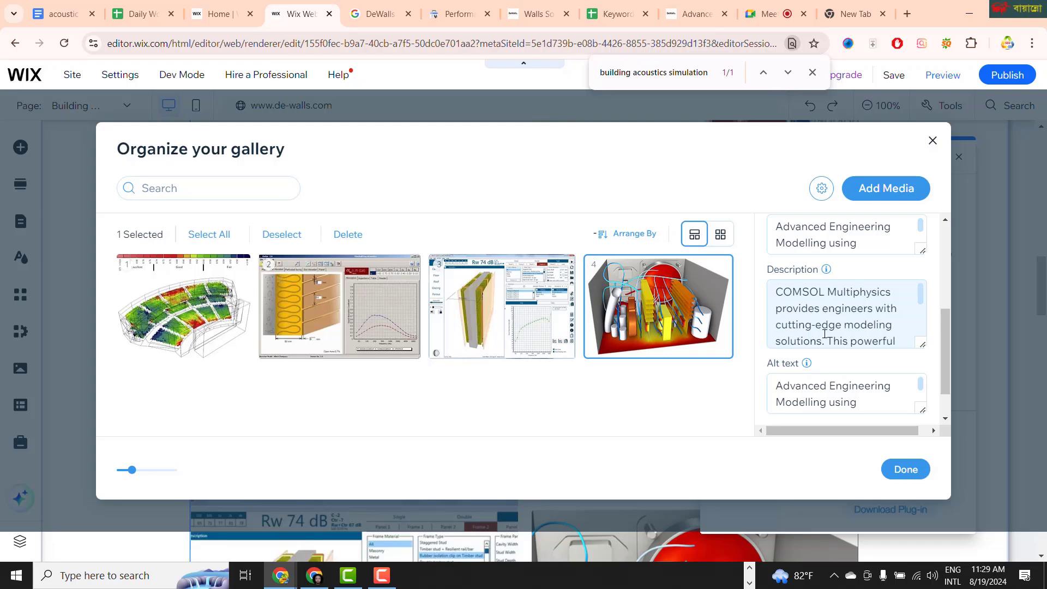
Step: Read through the COMSOL Multiphysics image's description, alt text and link fields
scroll(858, 333, down, 2)
scroll(858, 333, up, 1)
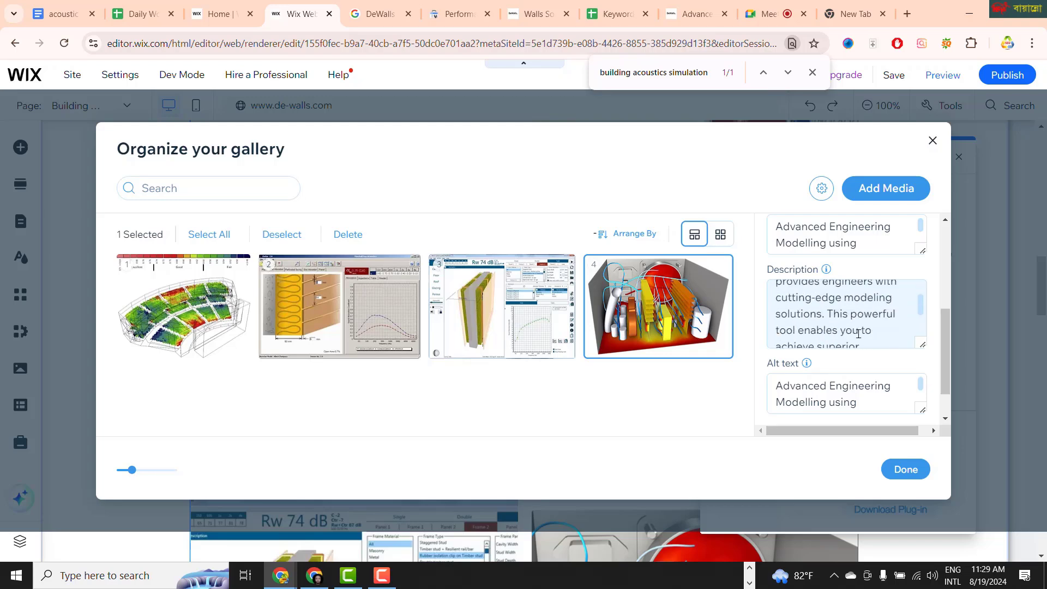
scroll(858, 334, down, 1)
scroll(857, 334, down, 1)
scroll(857, 334, down, 1)
scroll(857, 334, up, 2)
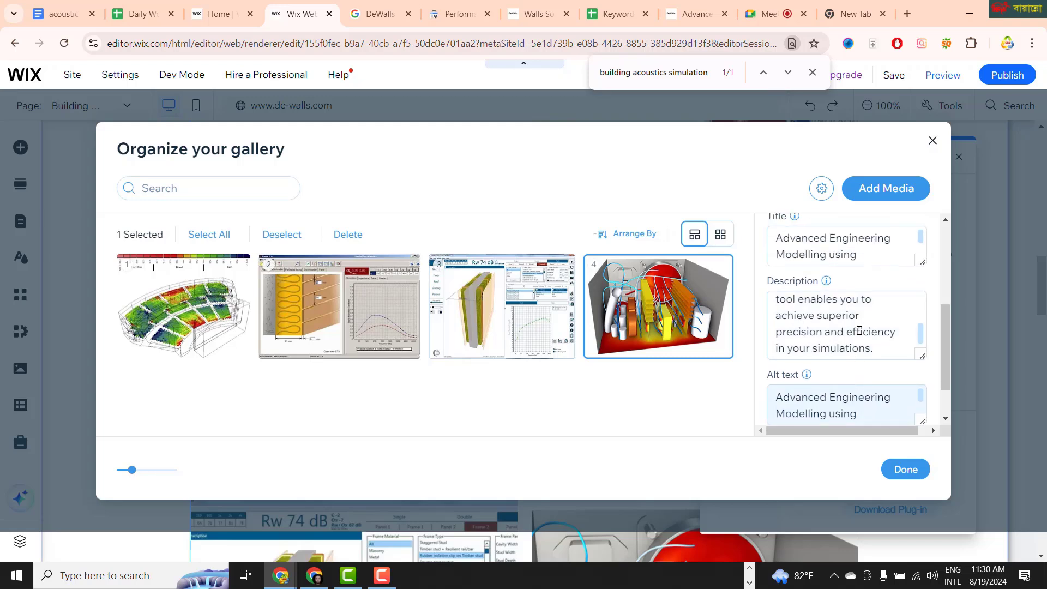
scroll(858, 334, down, 3)
scroll(852, 346, down, 1)
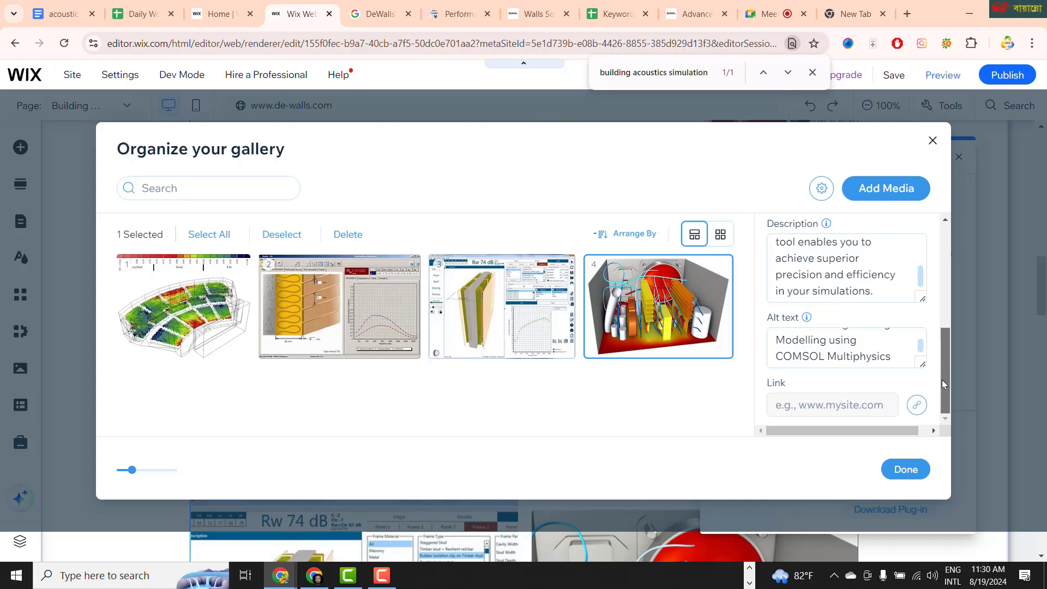
mouse_move(947, 413)
mouse_down()
mouse_move(946, 309)
mouse_move(937, 400)
mouse_up()
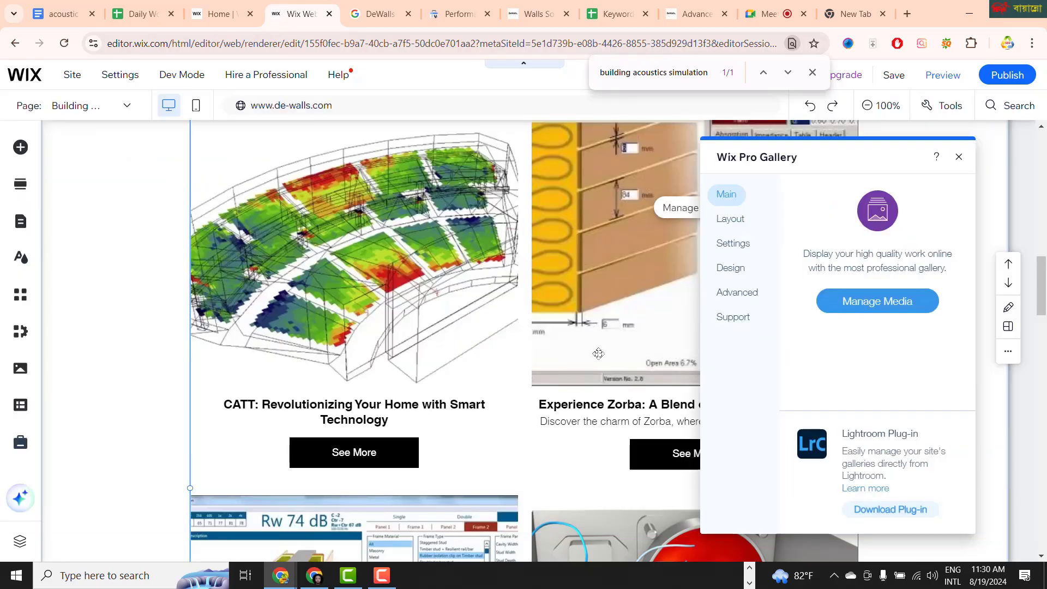
Step: Close the Wix Pro Gallery settings, publish the site and dismiss the publishing confirmation
click(959, 157)
scroll(679, 271, up, 15)
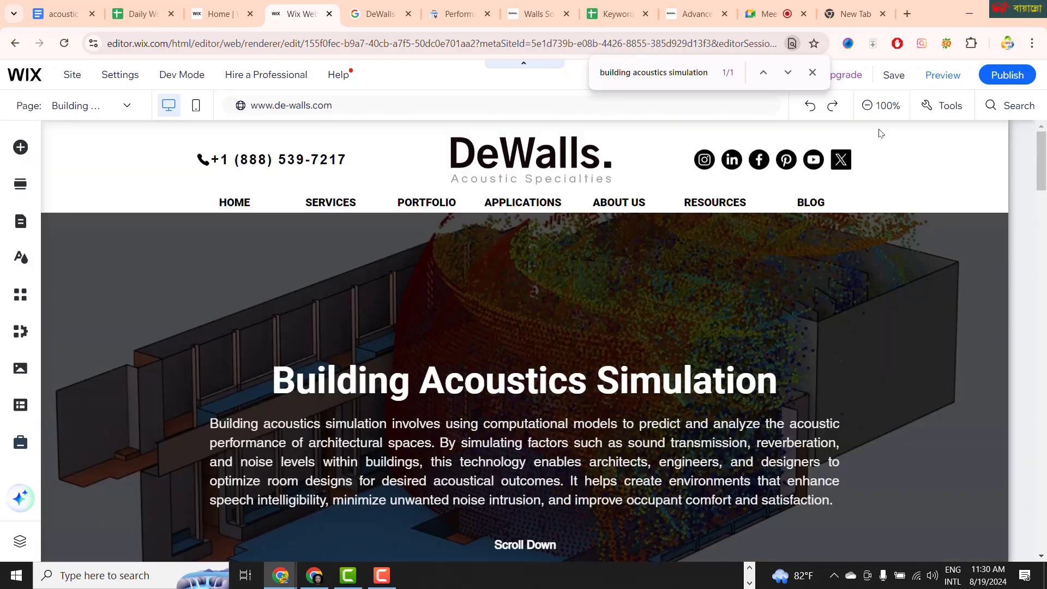
mouse_move(999, 78)
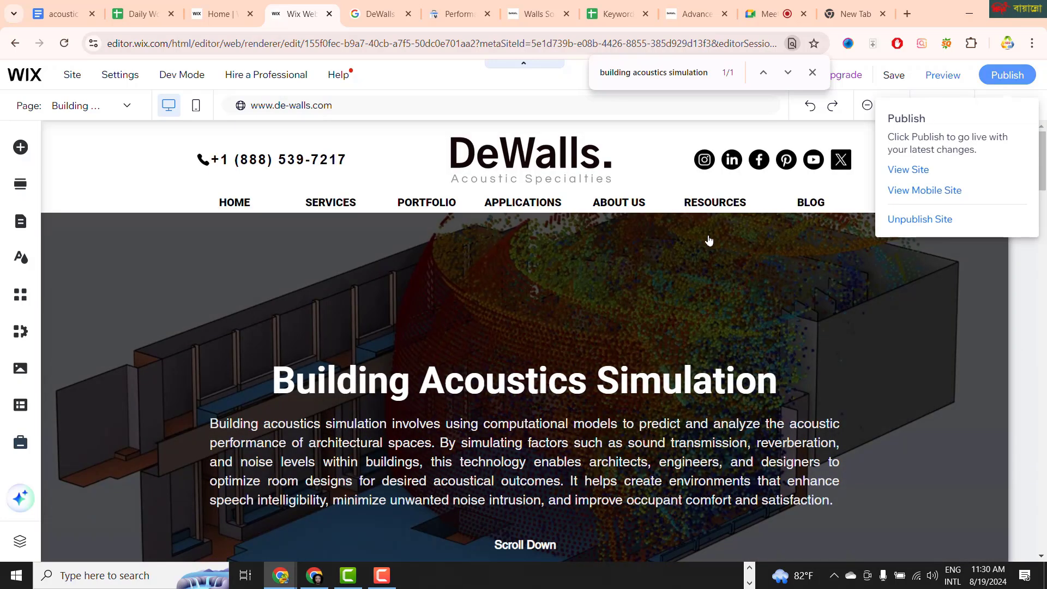
click(656, 322)
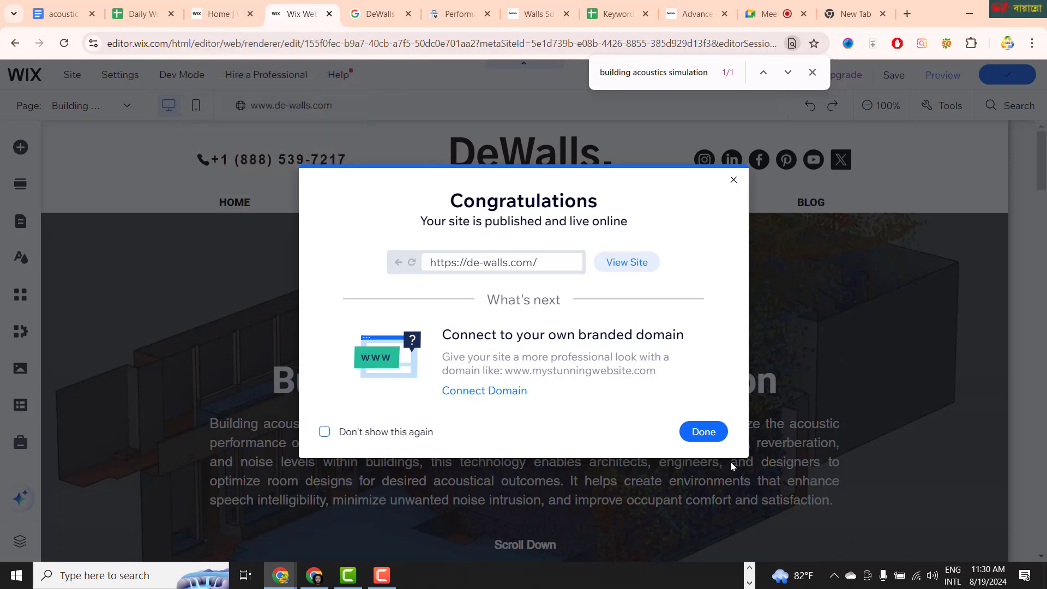
click(702, 429)
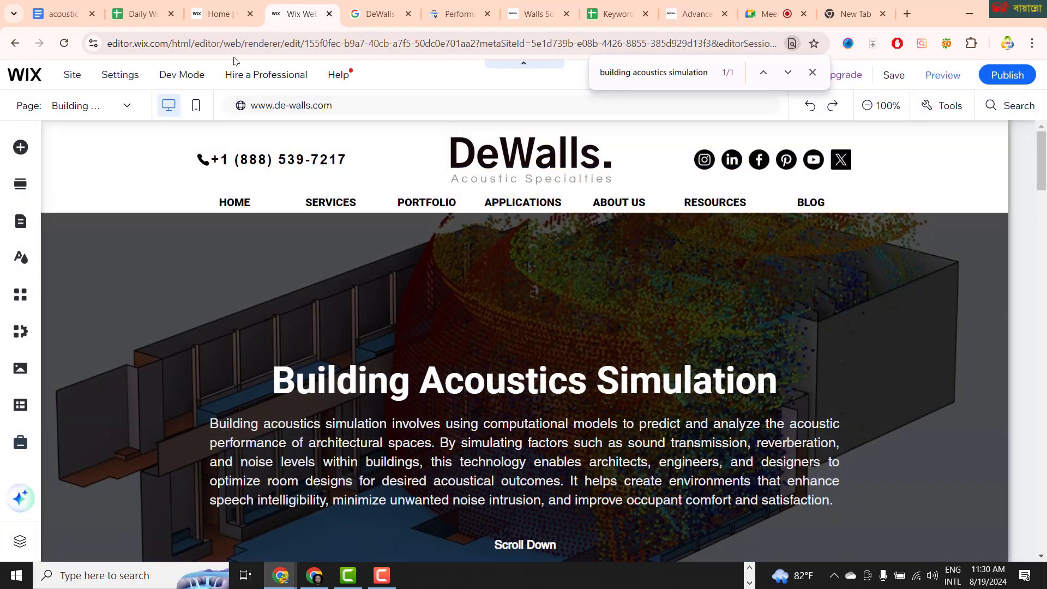
Step: Switch to the Keywords 0624 H-B spreadsheet and enter Done as the status of the "insul acoustics" keyword
click(146, 17)
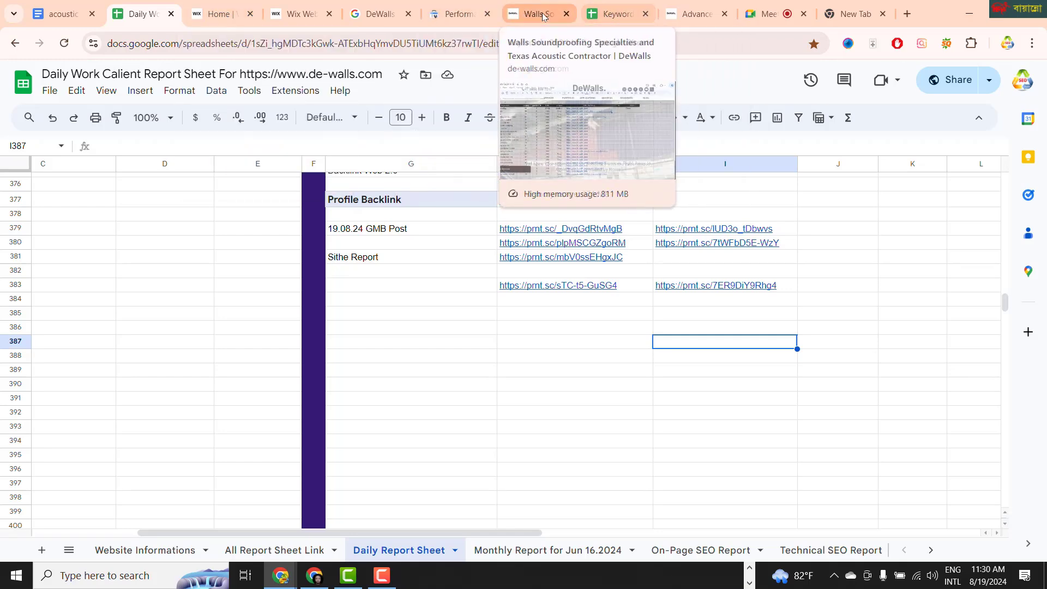
click(607, 16)
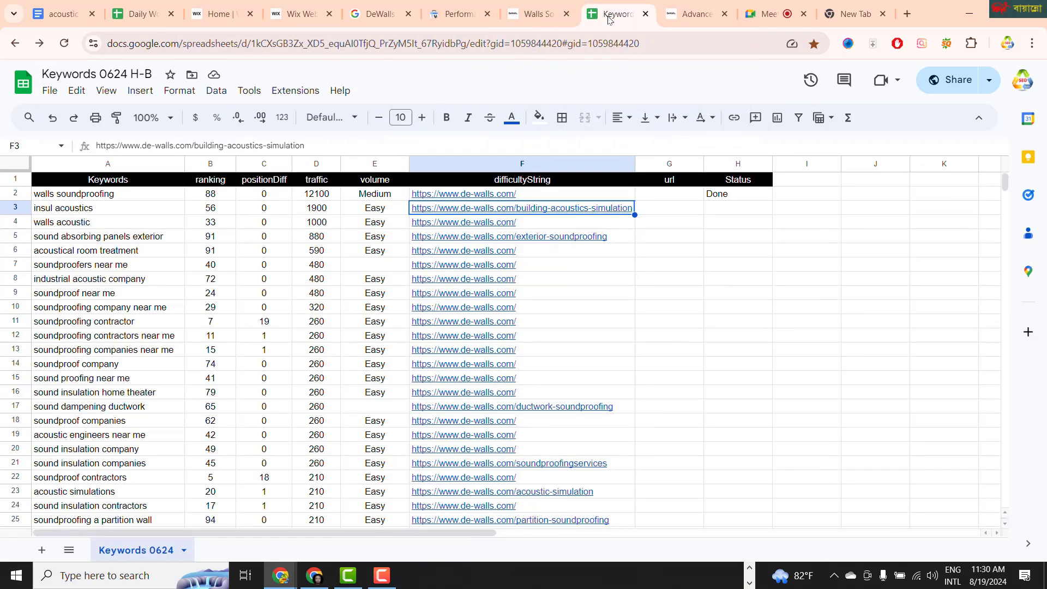
click(602, 264)
click(731, 213)
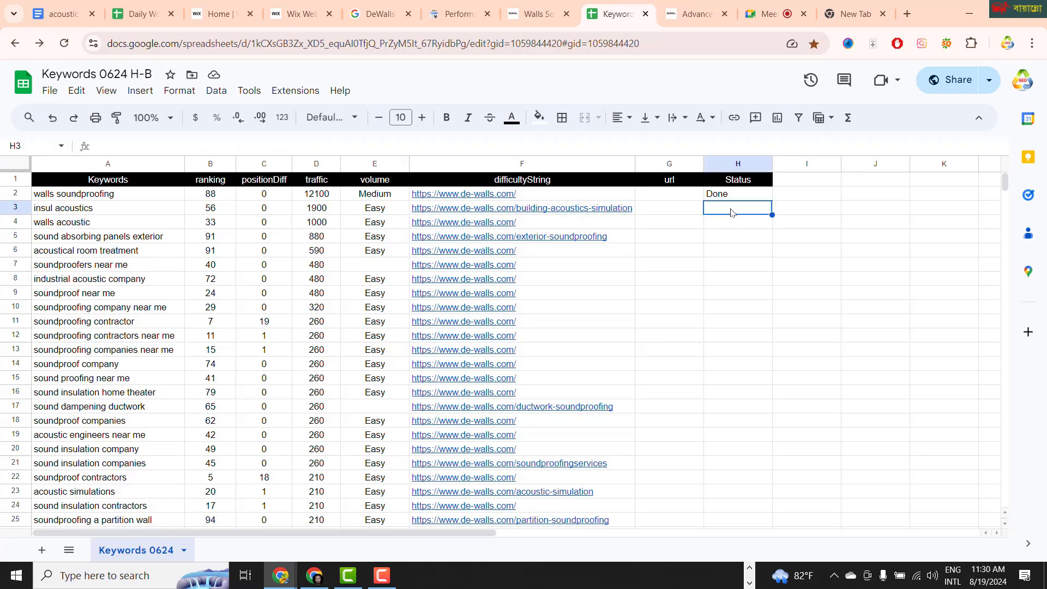
text(Done)
click(741, 277)
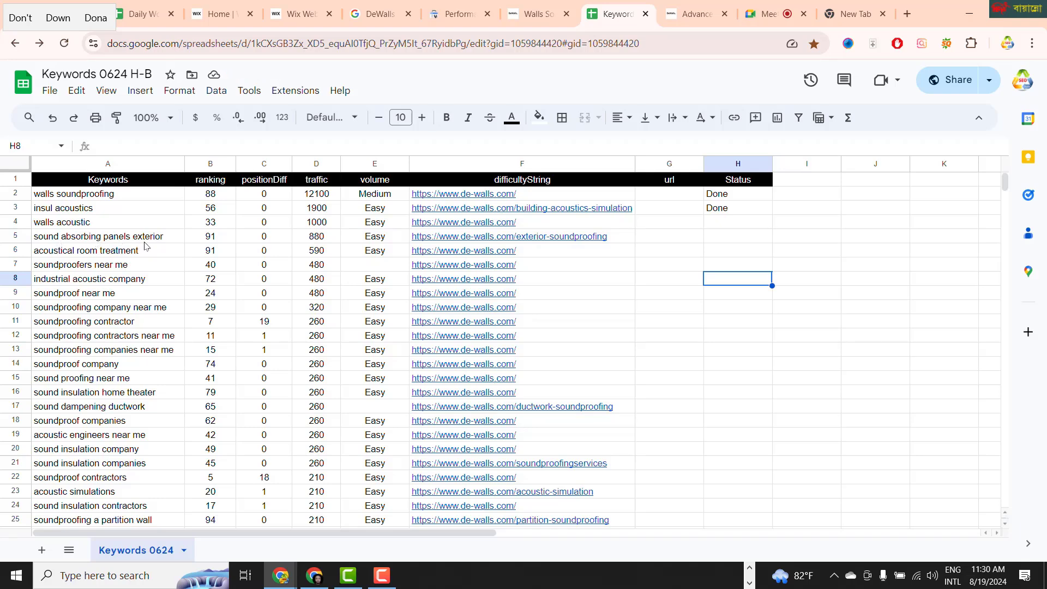
Step: Pick the "walls acoustic" keyword as the next one and copy its target page link
click(170, 240)
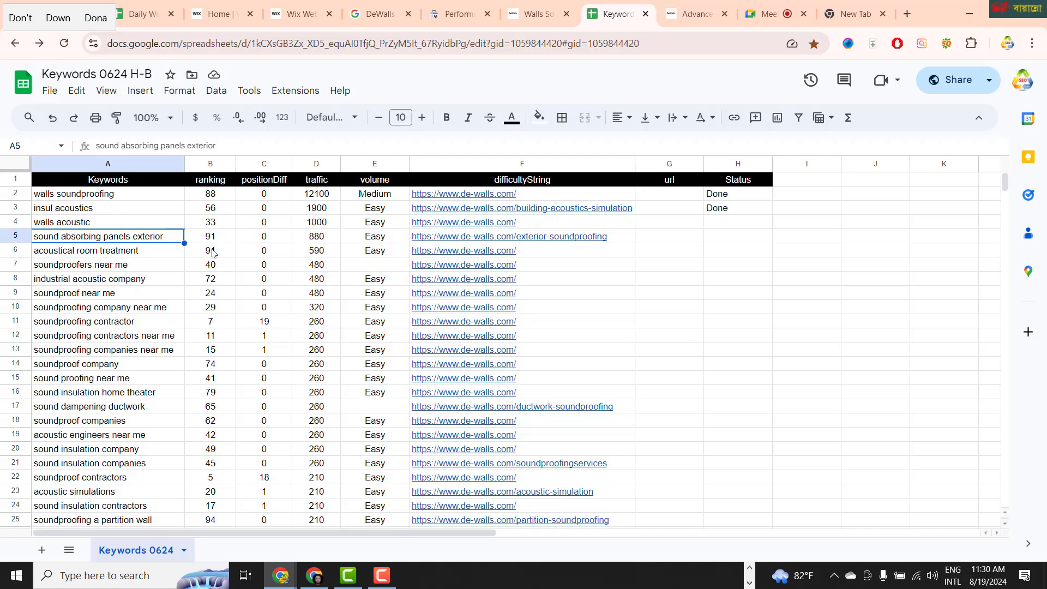
drag(221, 281, 240, 283)
click(166, 241)
click(114, 230)
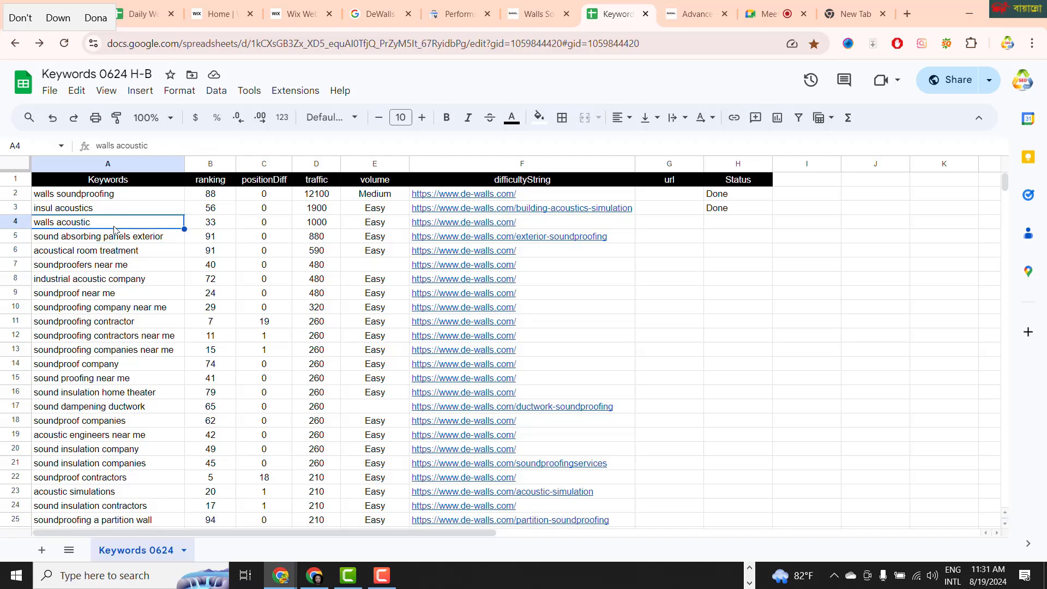
click(494, 225)
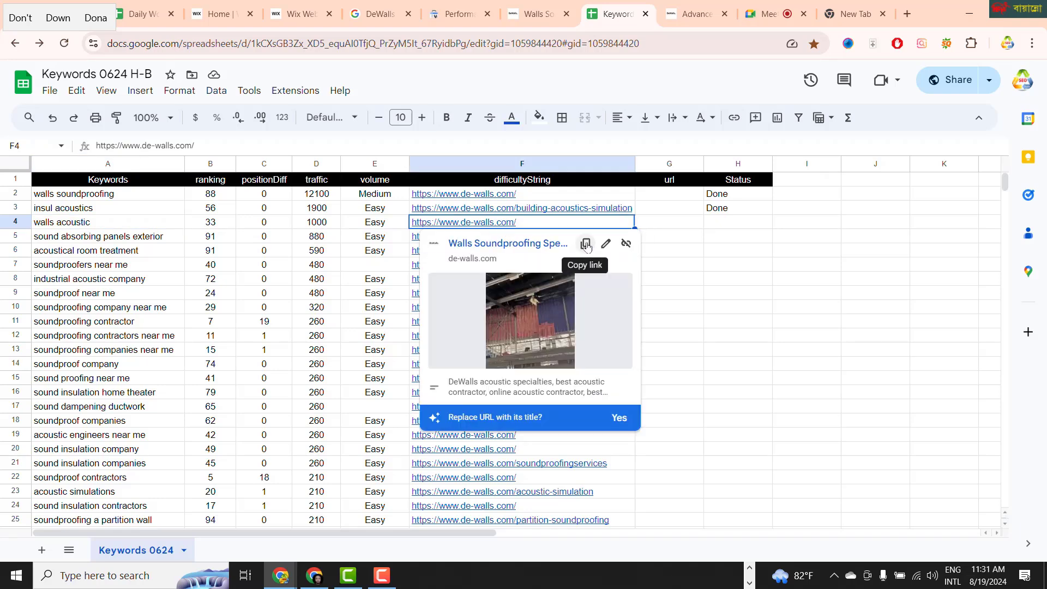
click(586, 245)
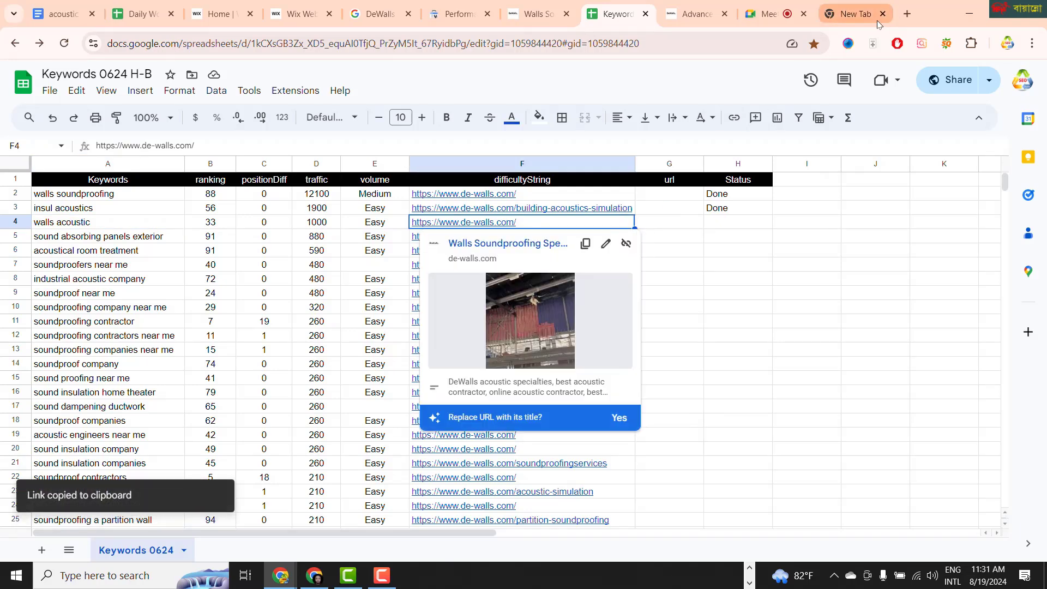
Step: Load the copied de-walls.com link in the empty browser tab
click(851, 13)
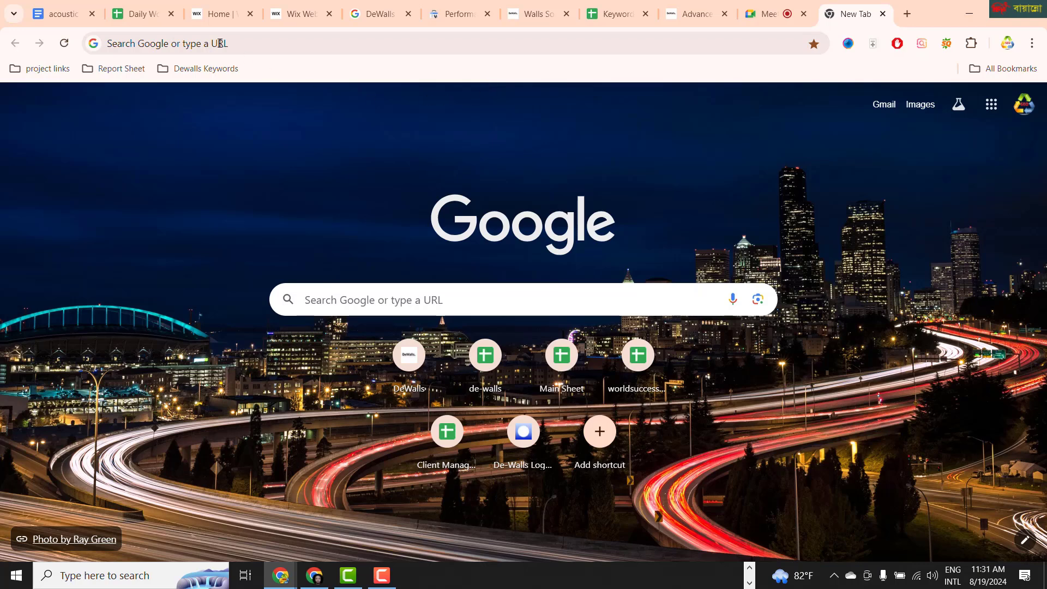
click(218, 43)
key(ctrl+v)
key(Return)
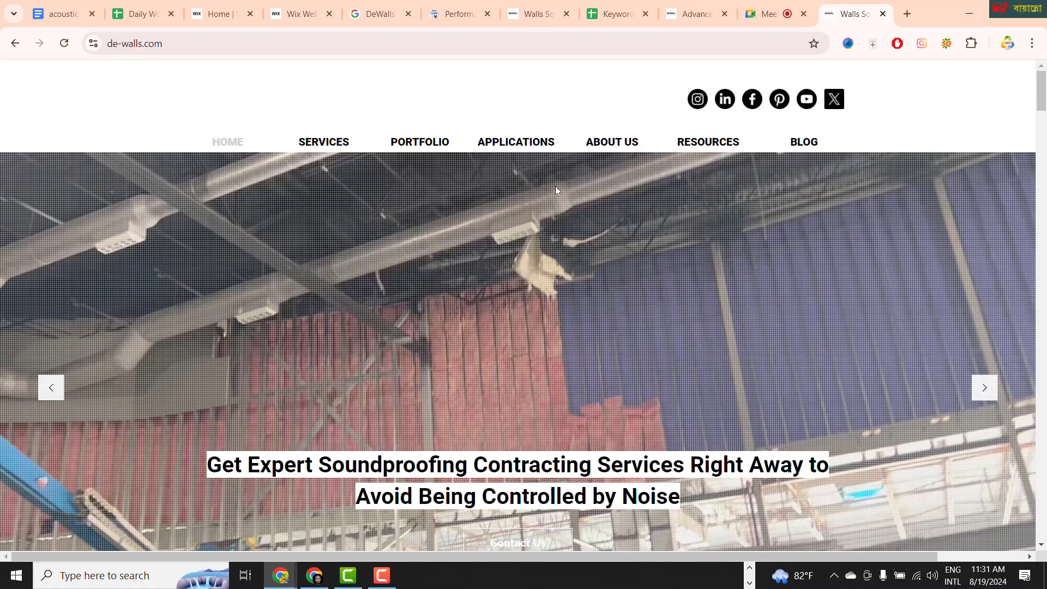
Step: Look through the whole DeWalls home page, examining its headings and service texts, and return to its beginning
scroll(555, 185, down, 5)
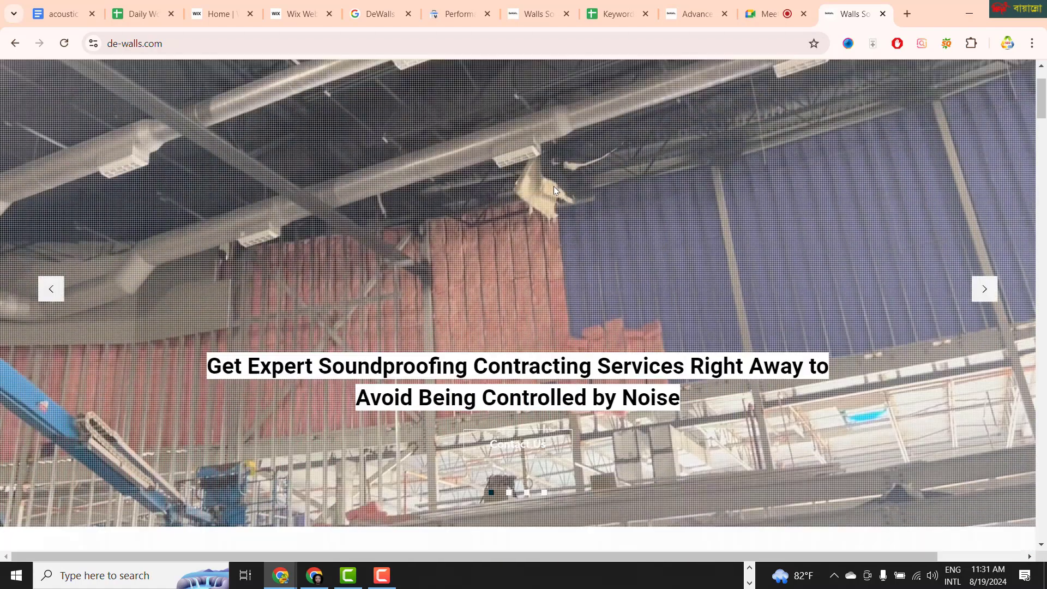
scroll(446, 194, down, 5)
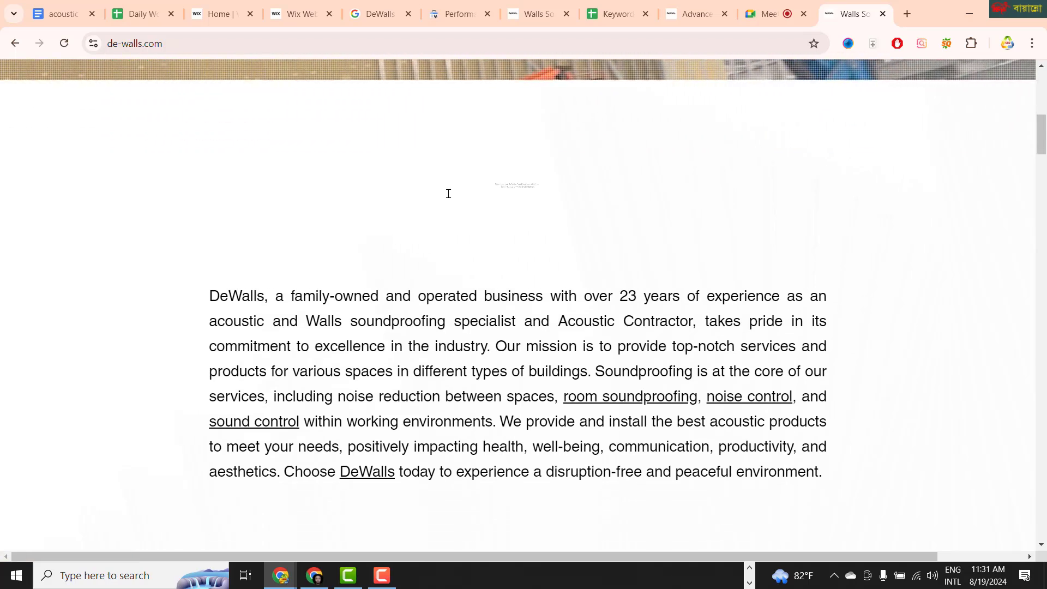
scroll(448, 194, down, 4)
scroll(448, 197, down, 4)
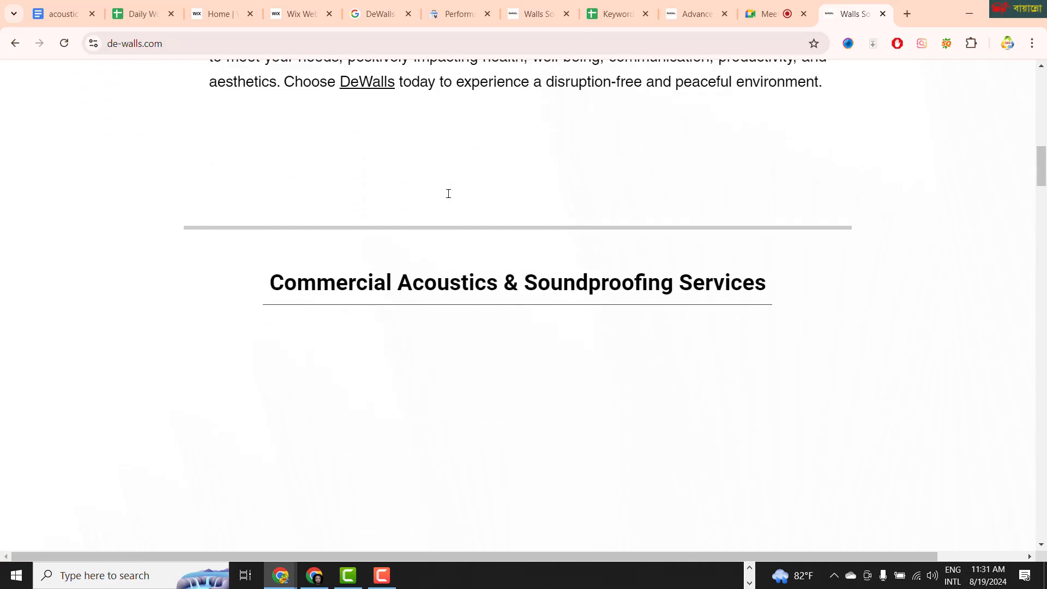
scroll(448, 196, down, 1)
scroll(448, 196, down, 15)
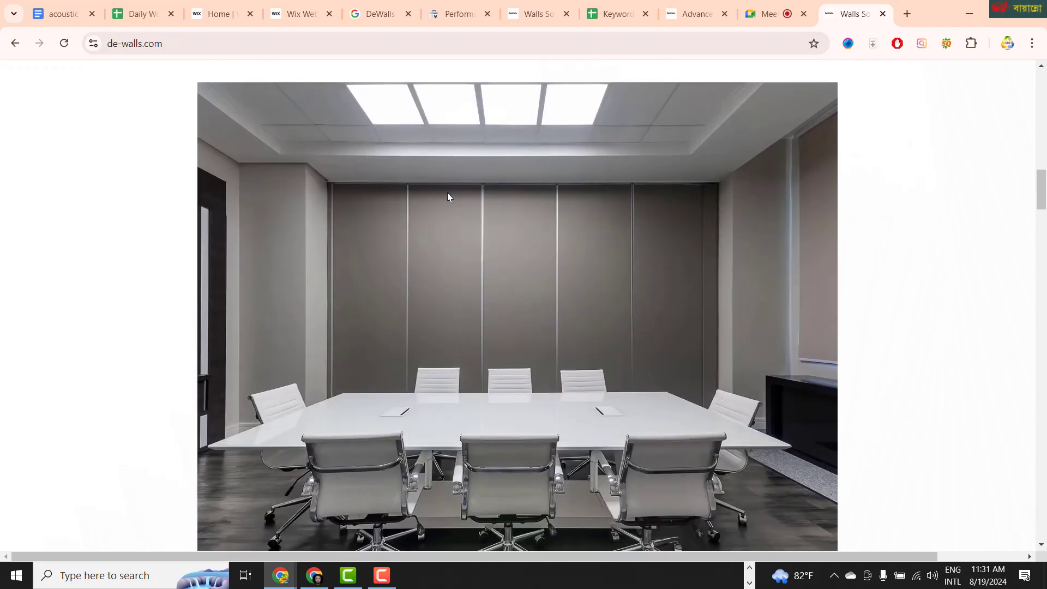
scroll(448, 194, down, 17)
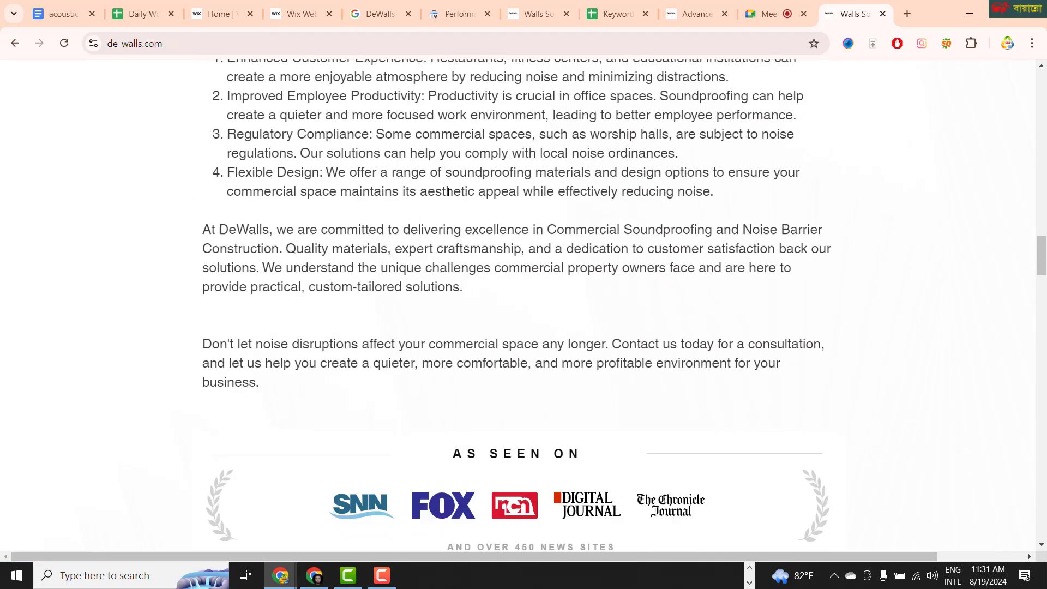
scroll(448, 195, down, 12)
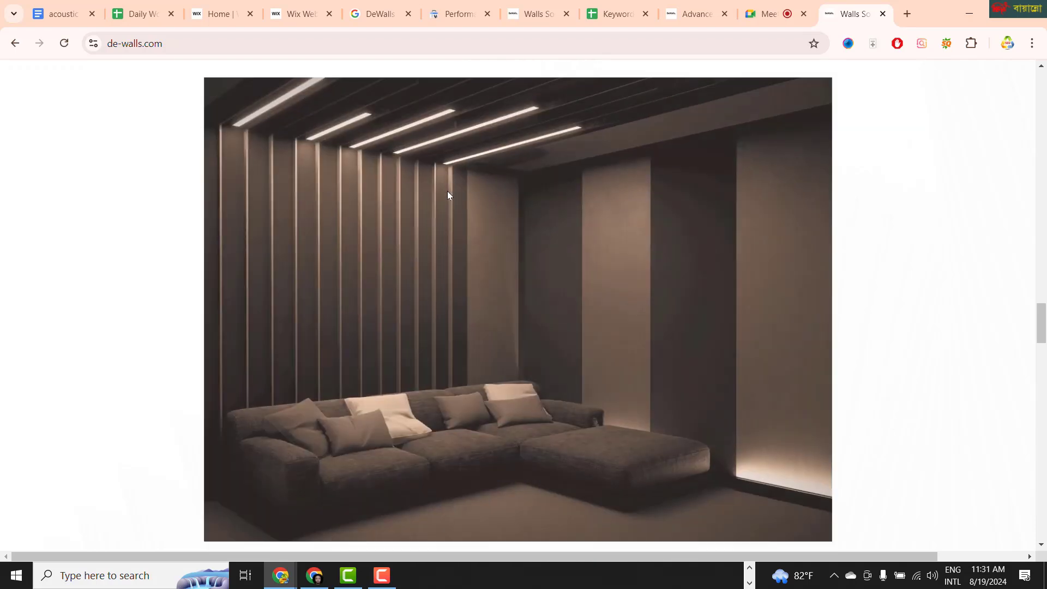
scroll(447, 194, down, 12)
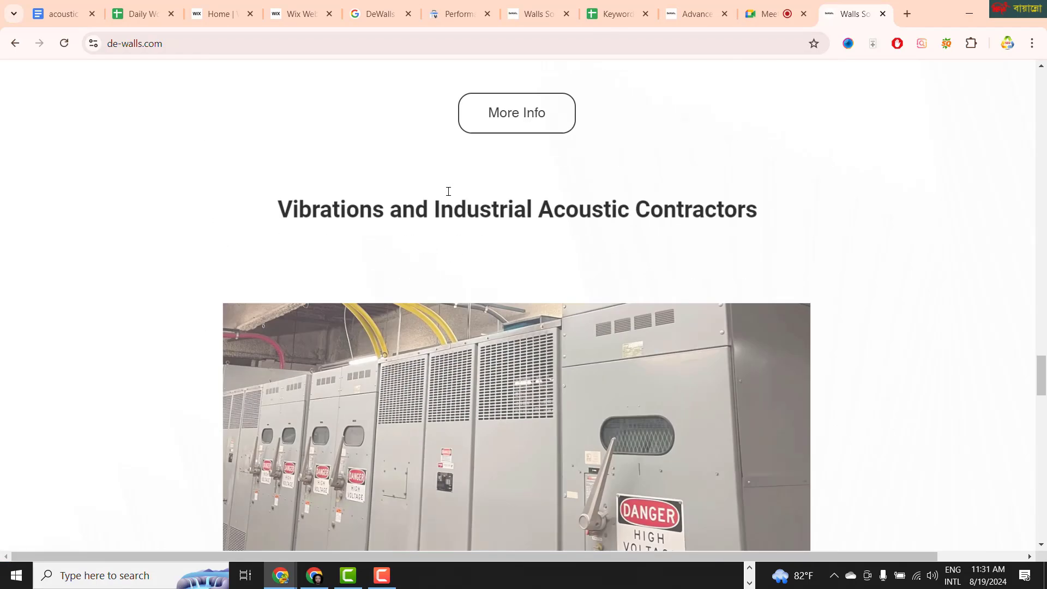
scroll(447, 194, down, 15)
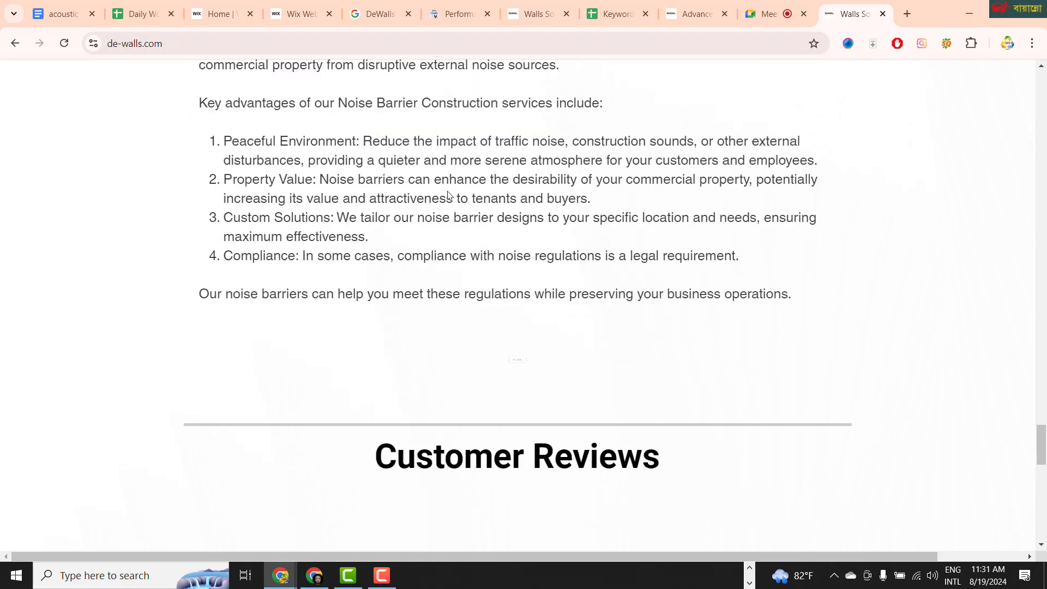
scroll(757, 290, up, 20)
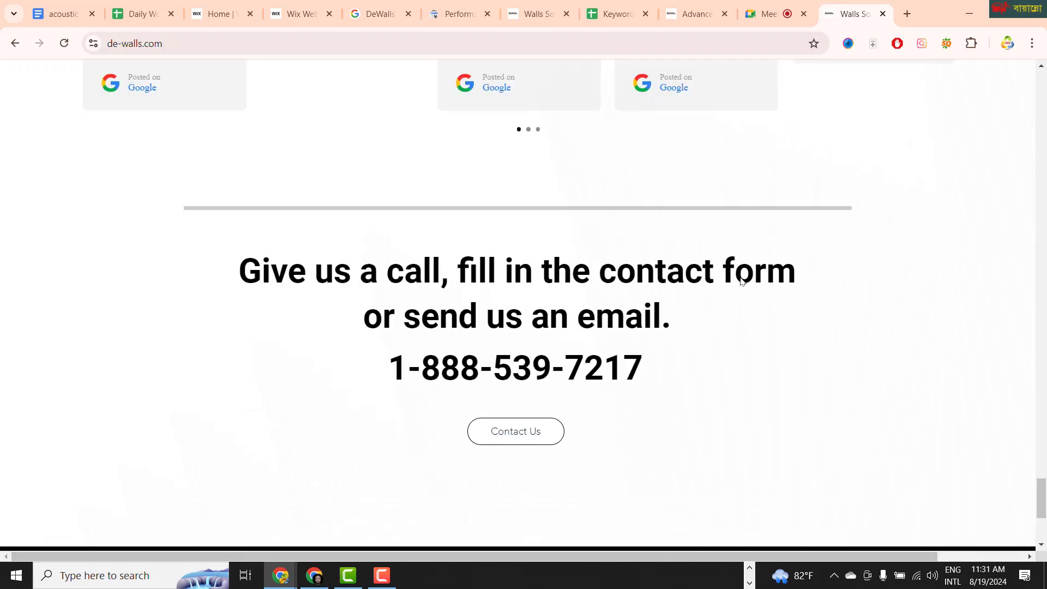
scroll(740, 283, up, 20)
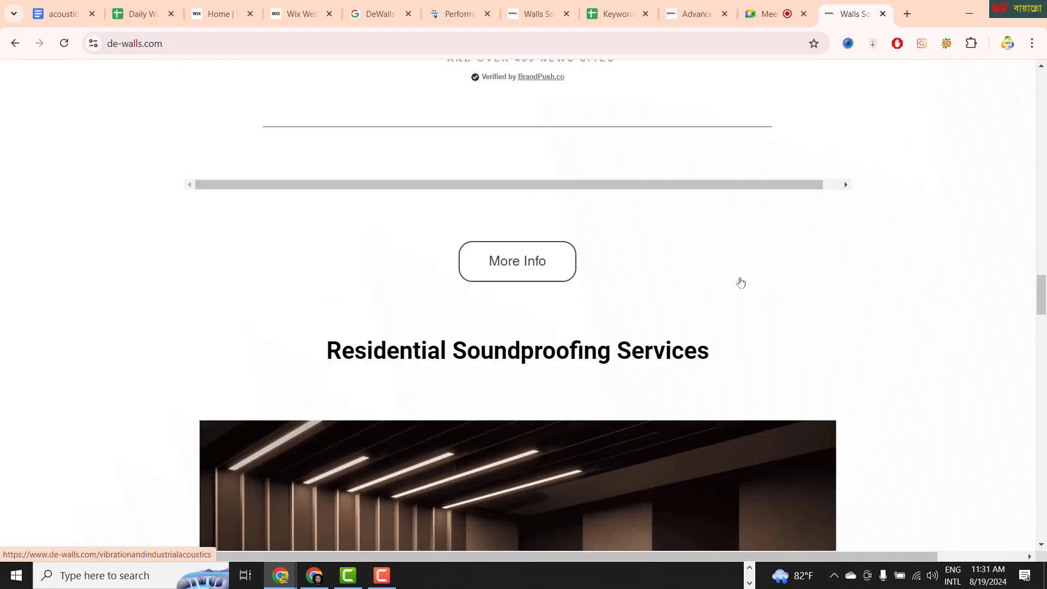
scroll(740, 282, up, 10)
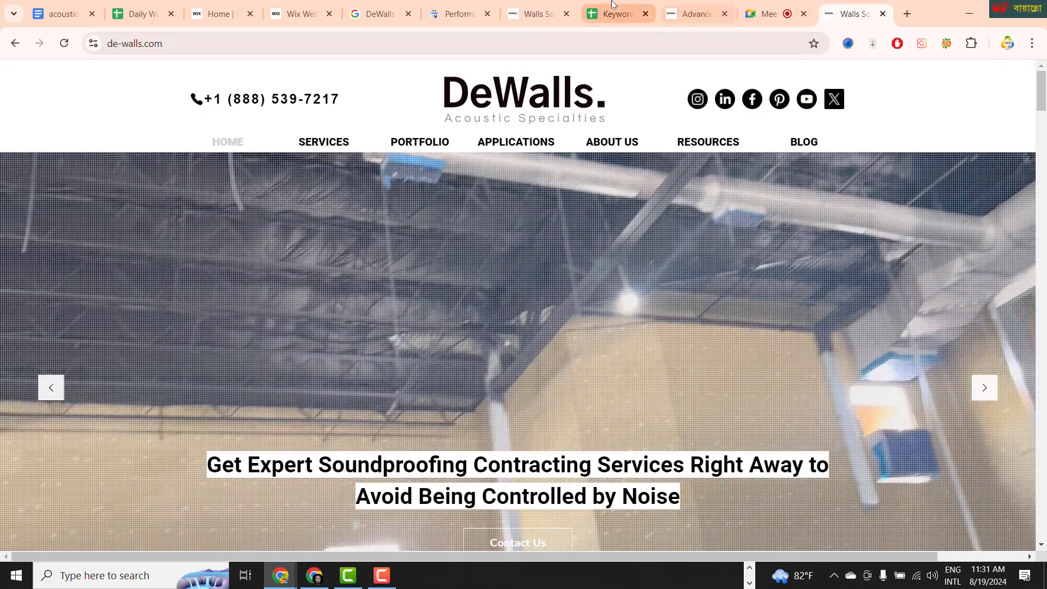
Step: Return to the keywords spreadsheet, select the "walls acoustic" keyword and preview its page link
click(613, 4)
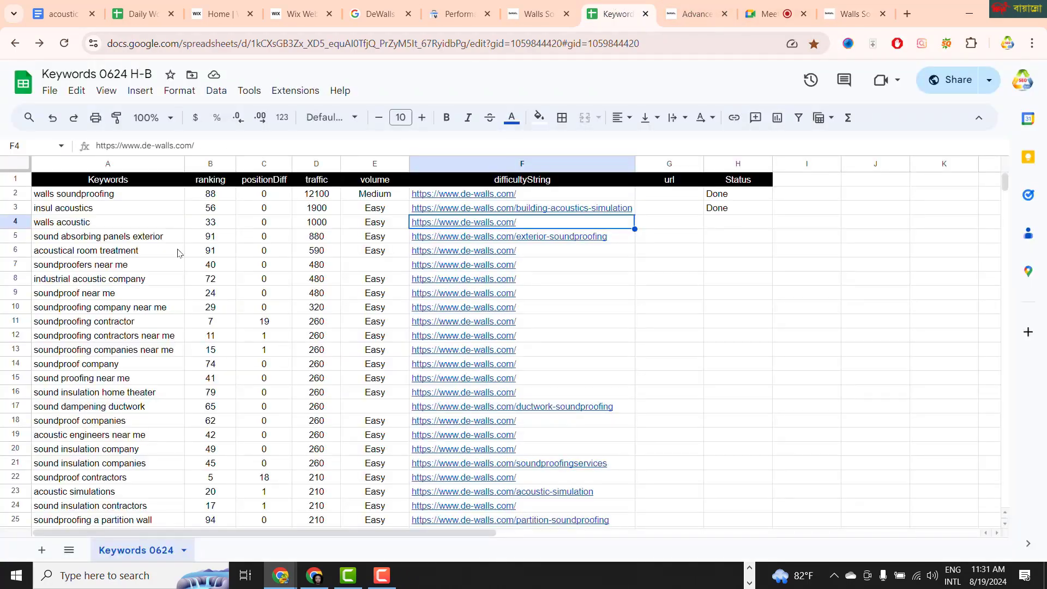
click(148, 224)
mouse_move(506, 231)
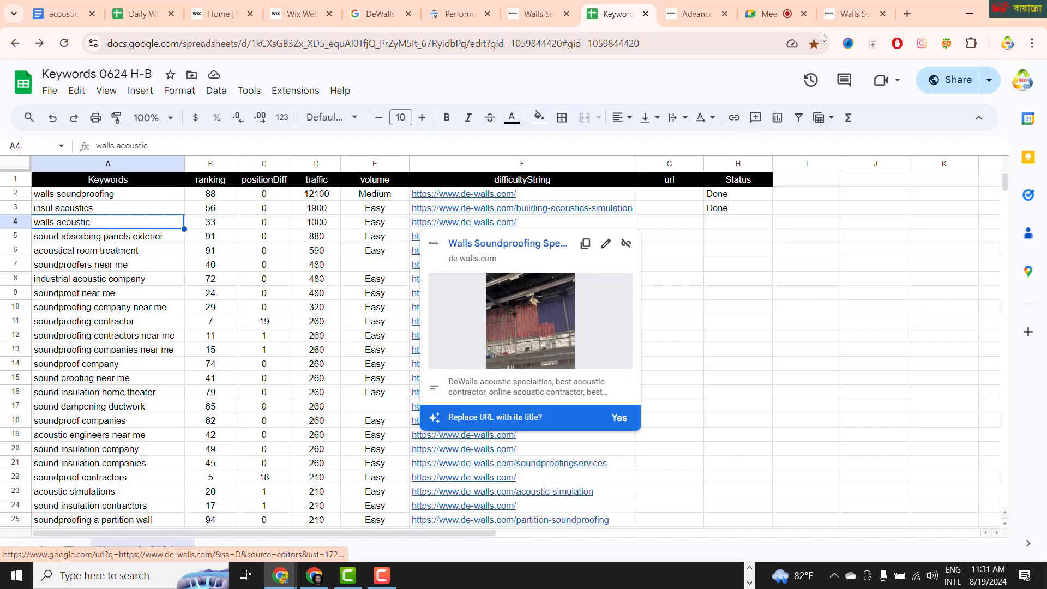
Step: Go back to the DeWalls home page and reread its banner heading and introductory paragraph
click(846, 14)
scroll(589, 246, down, 2)
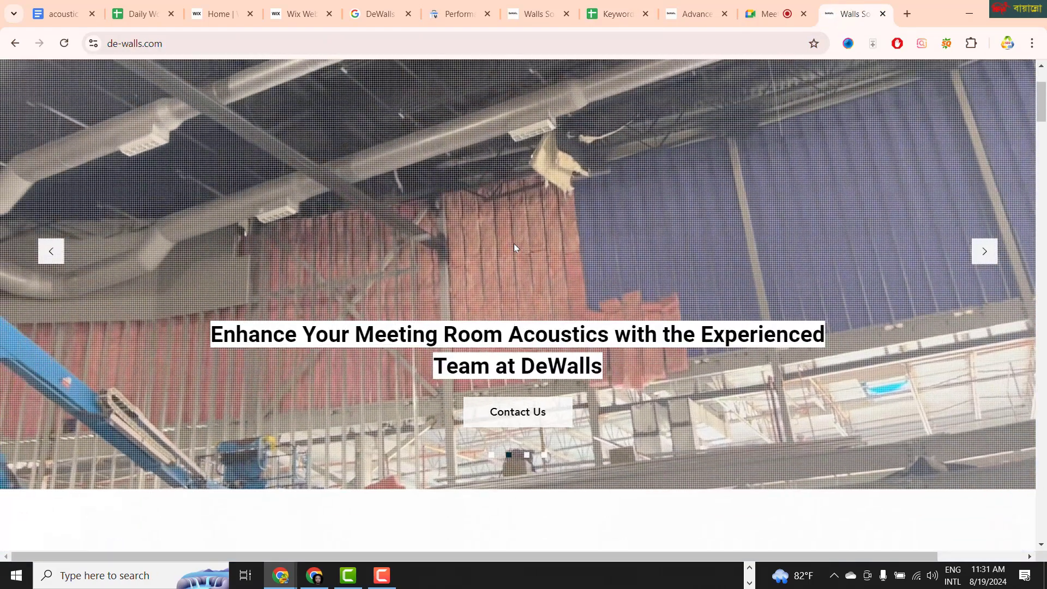
scroll(514, 245, up, 2)
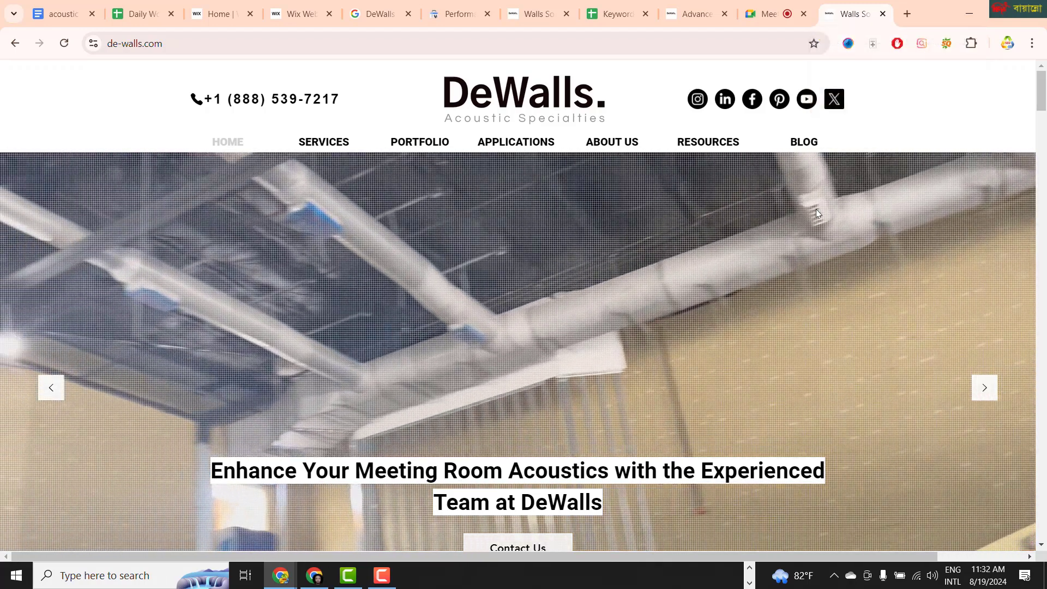
scroll(818, 235, down, 9)
scroll(743, 244, down, 3)
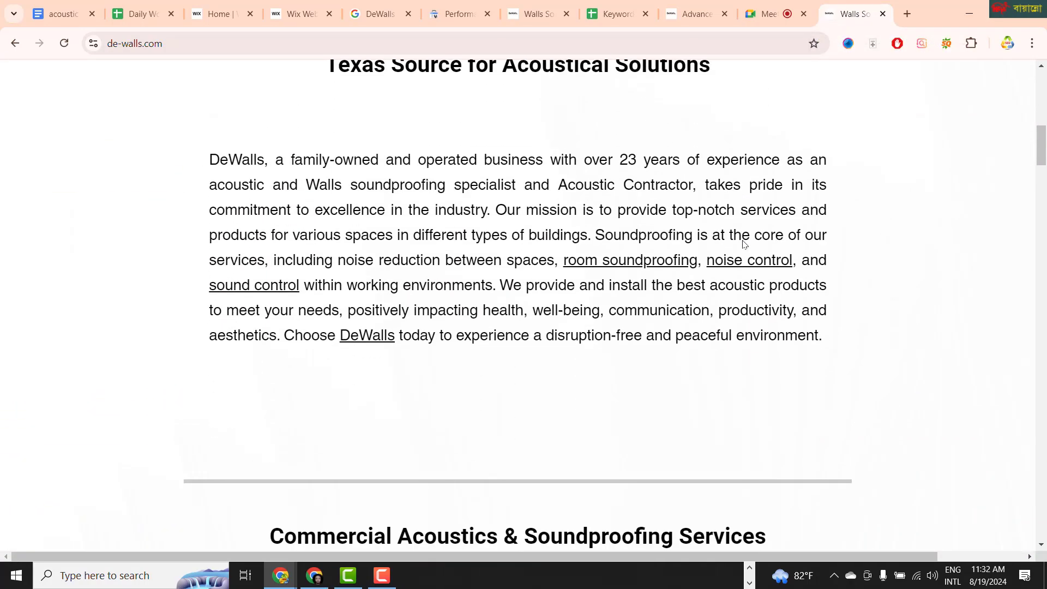
scroll(743, 240, up, 3)
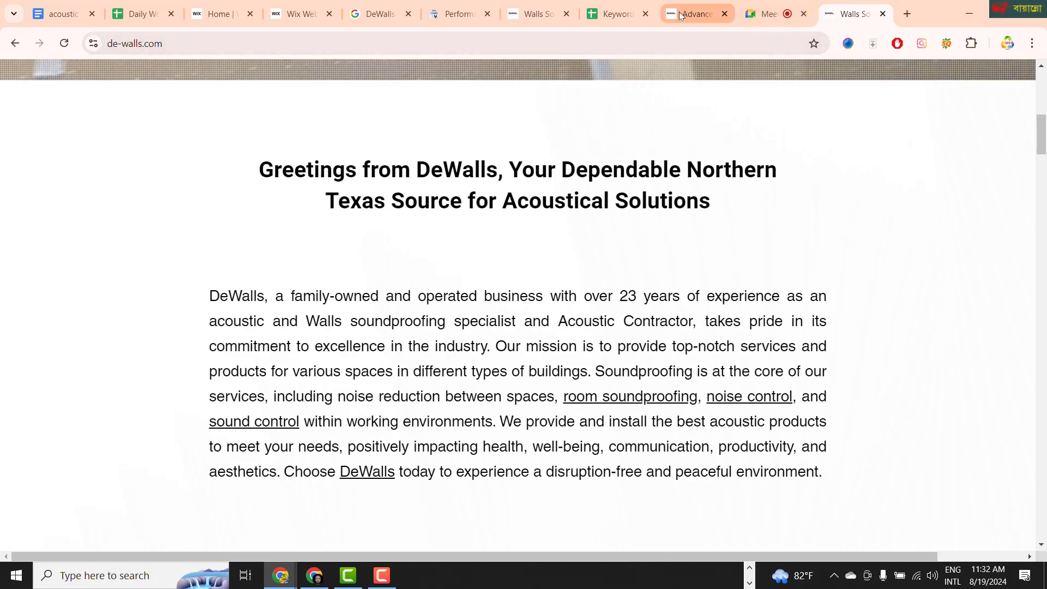
Step: Copy the "walls acoustic" keyword text from the keywords spreadsheet
click(621, 14)
click(160, 274)
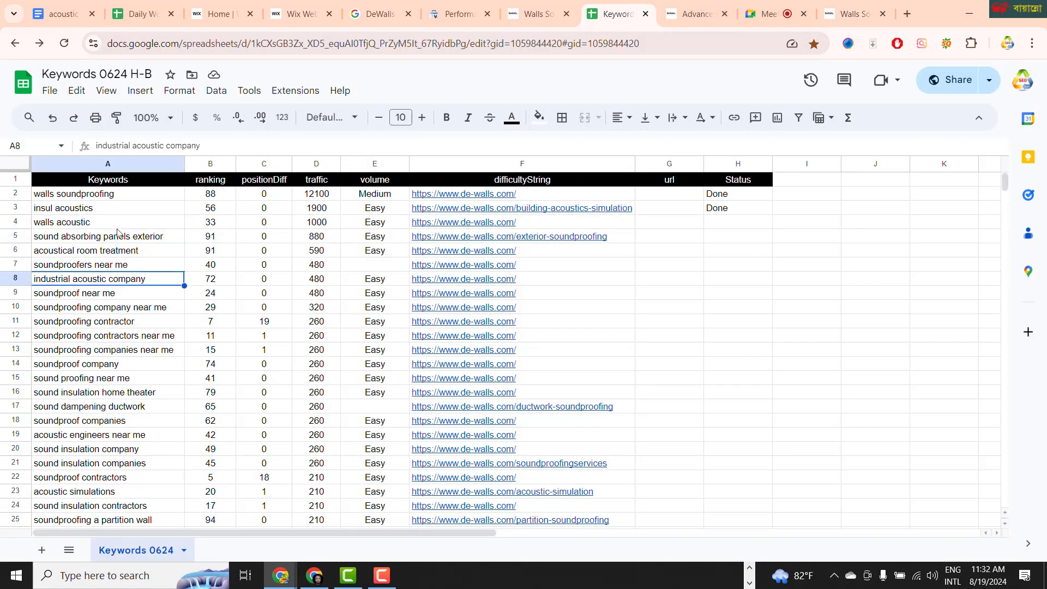
double_click(90, 212)
click(95, 224)
triple_click(96, 224)
key(ctrl+c)
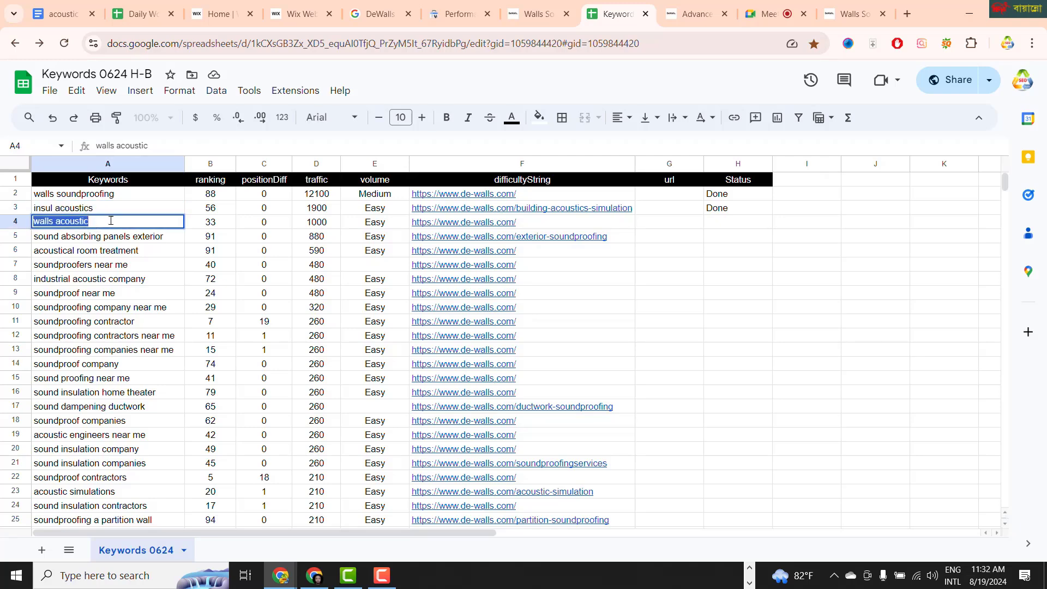
Step: Search the DeWalls home page for "walls acoustic" and skim its service sections down to the customer reviews
click(854, 14)
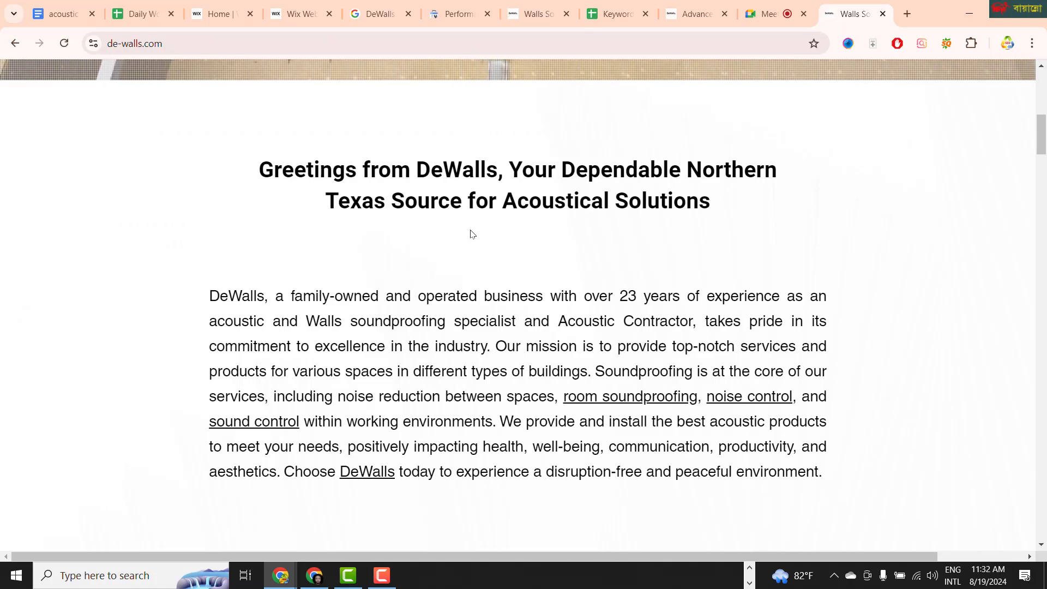
key(ctrl+f)
key(ctrl+v)
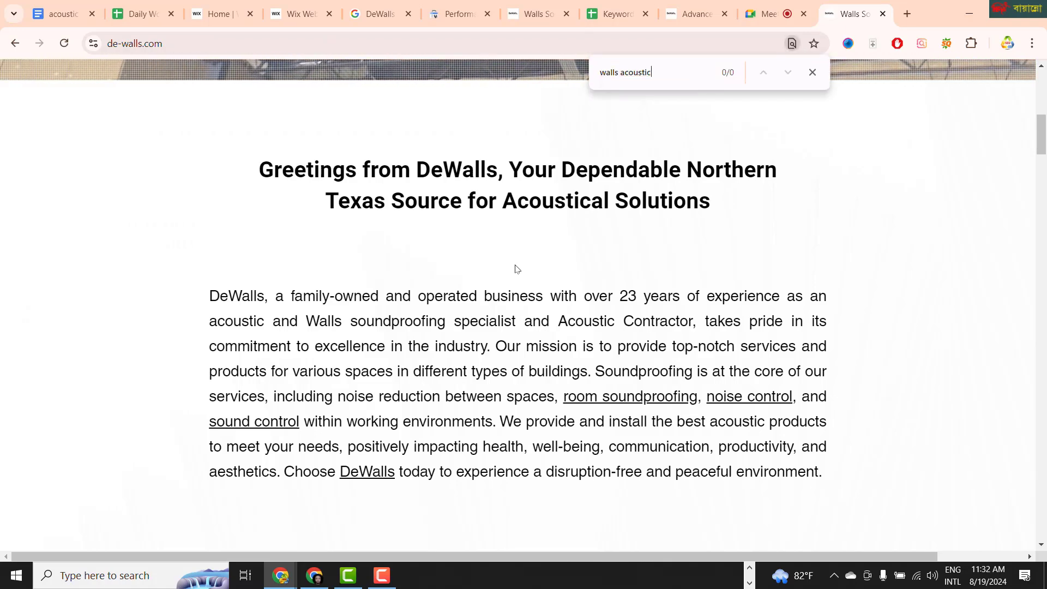
scroll(689, 242, down, 12)
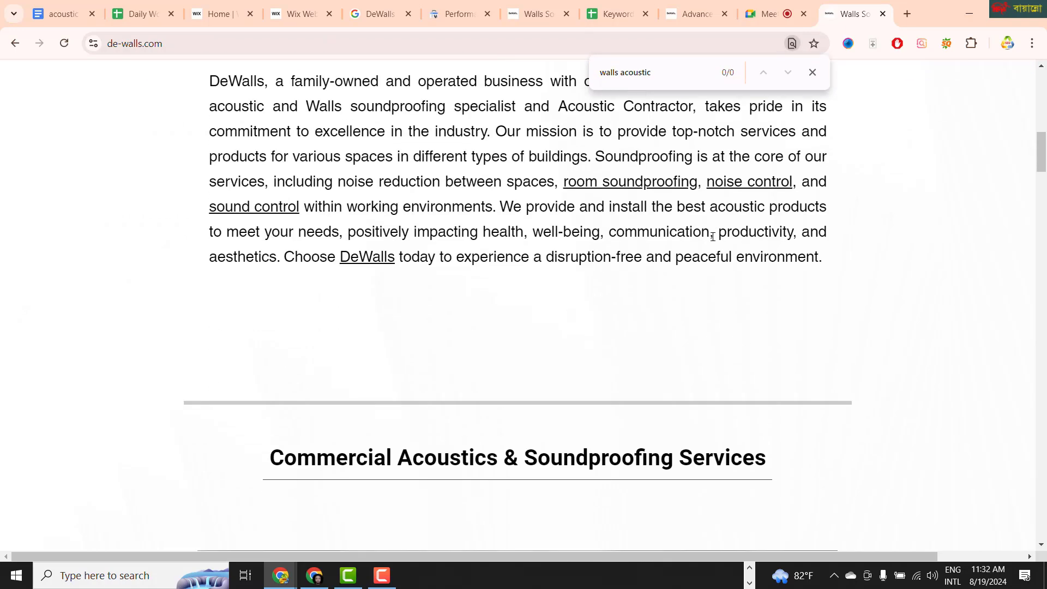
scroll(710, 240, down, 15)
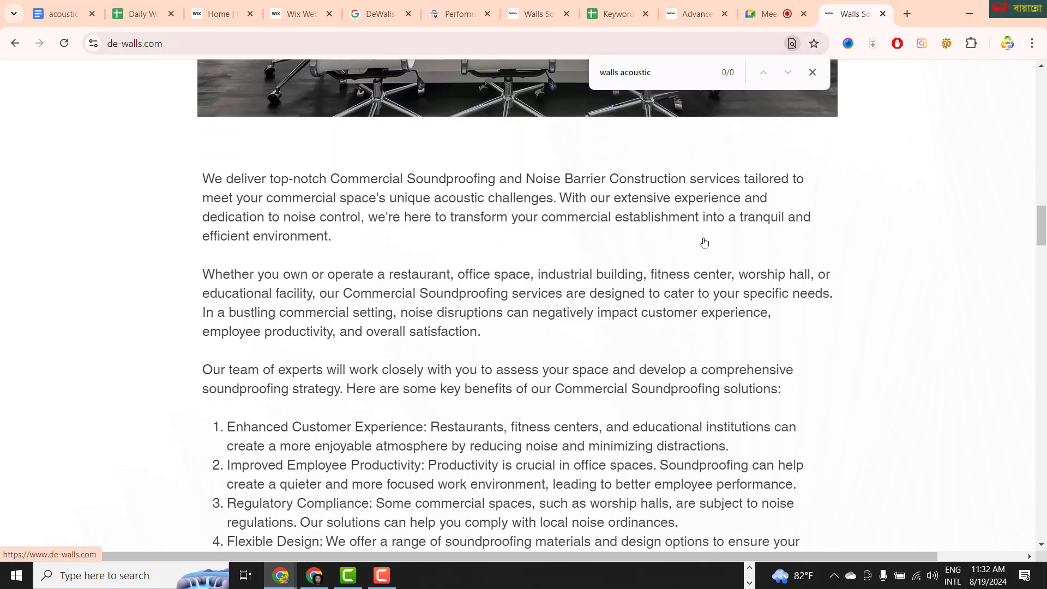
scroll(703, 243, down, 15)
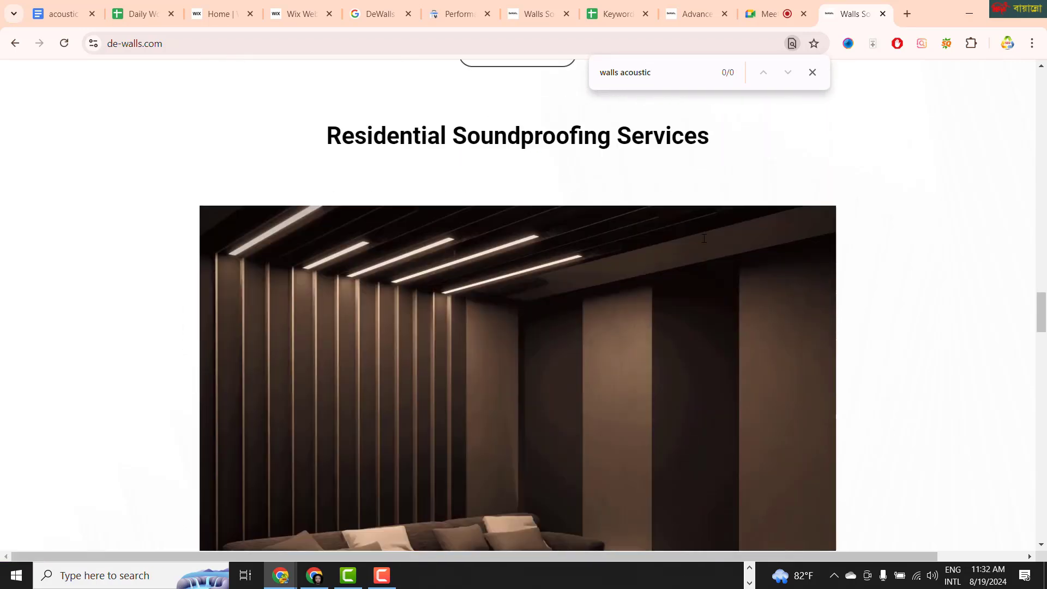
scroll(704, 240, down, 15)
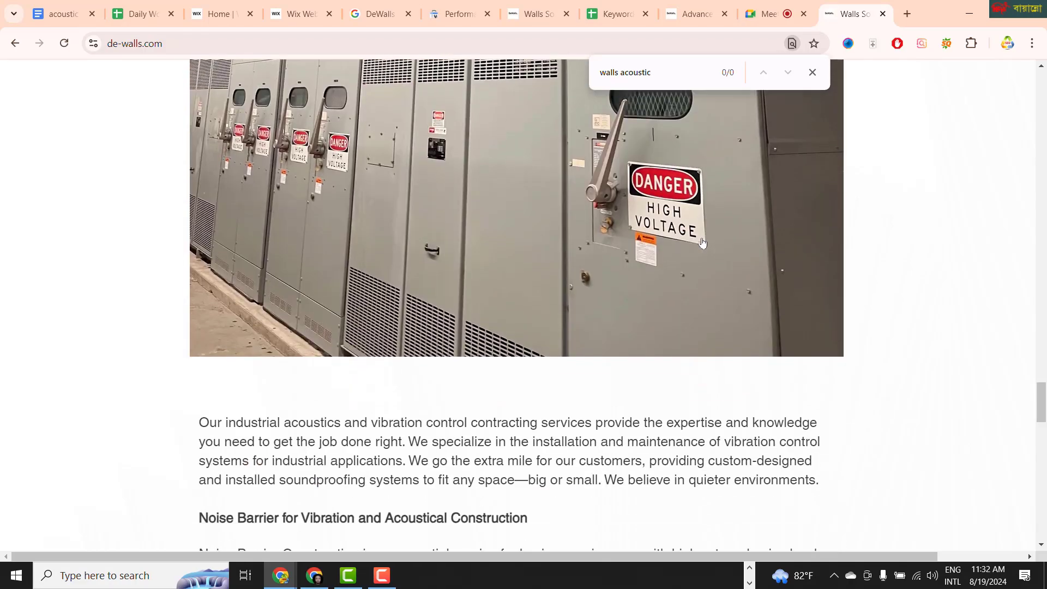
scroll(702, 241, down, 4)
scroll(703, 237, up, 14)
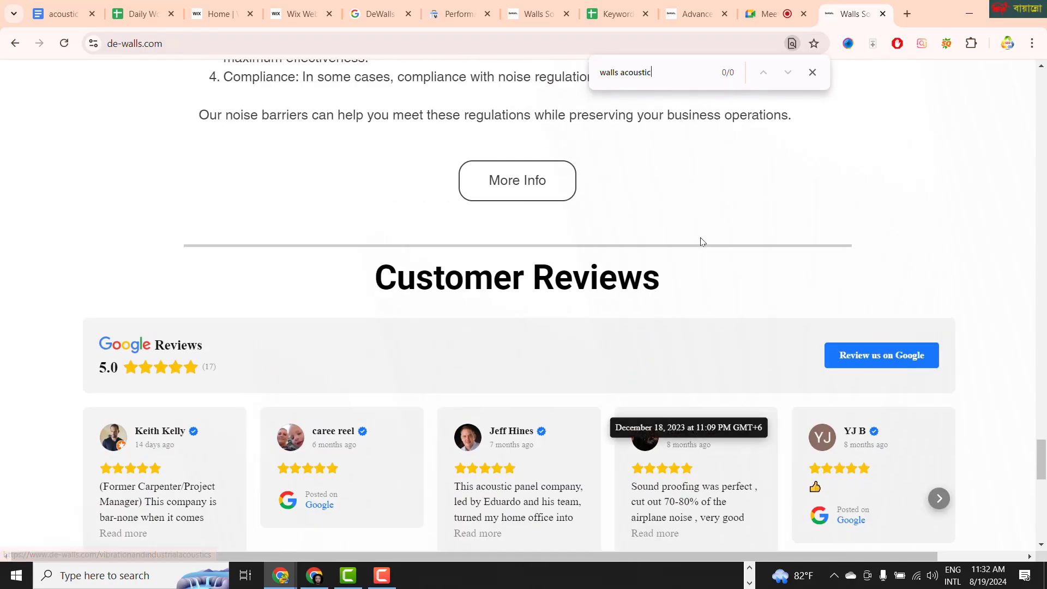
Step: Set the status of the "walls acoustic" keyword to NA in the keywords spreadsheet
click(609, 14)
click(140, 282)
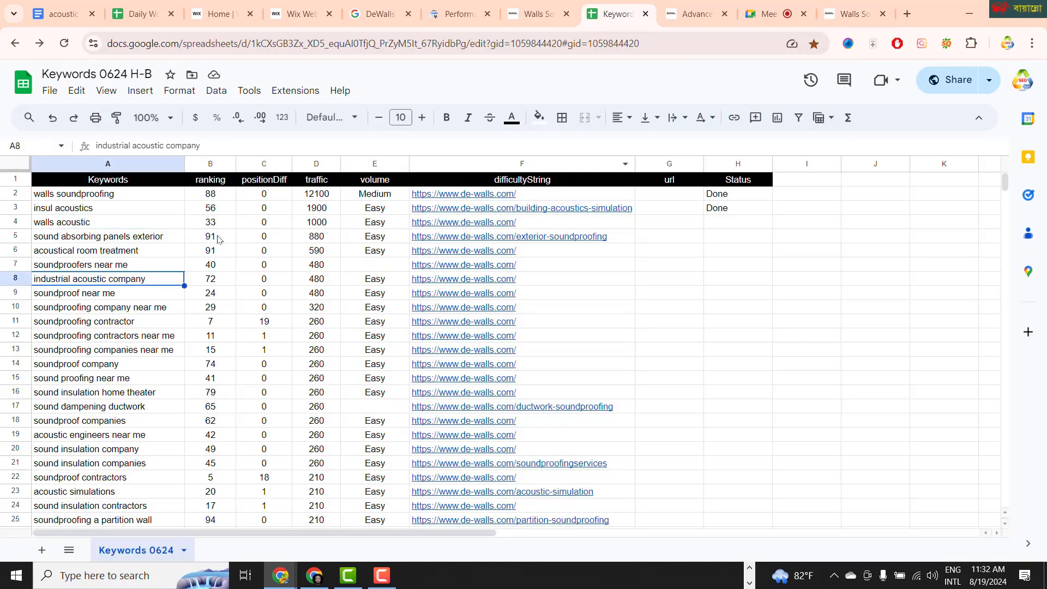
click(739, 225)
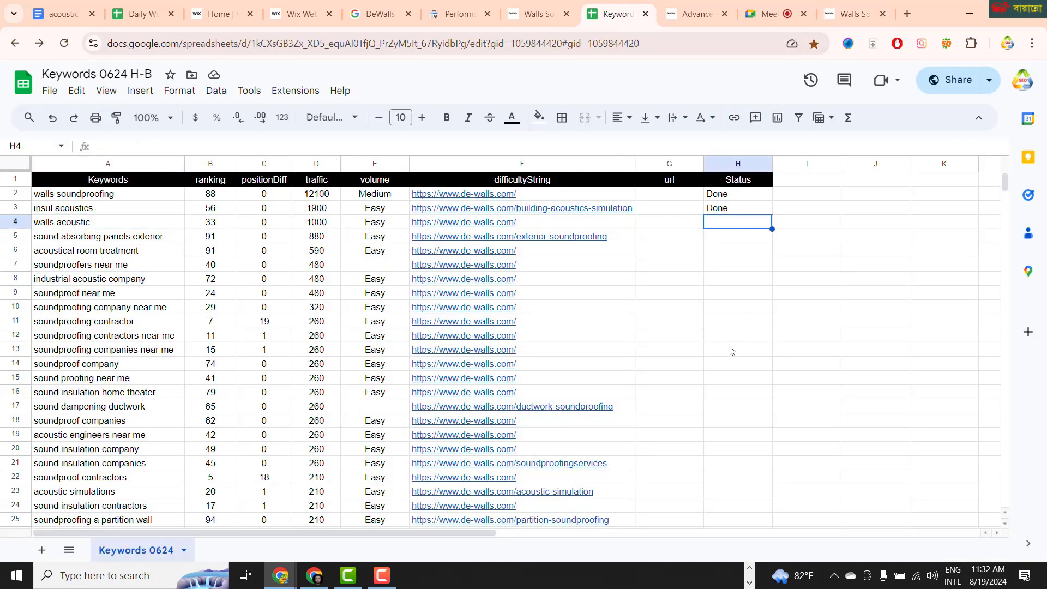
click(701, 284)
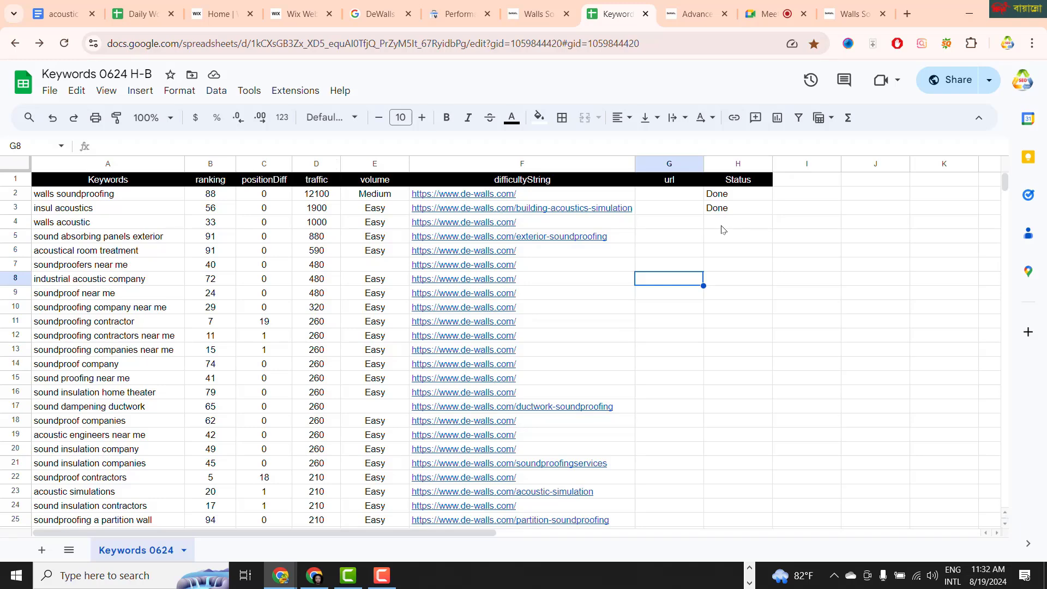
click(722, 229)
text(NA)
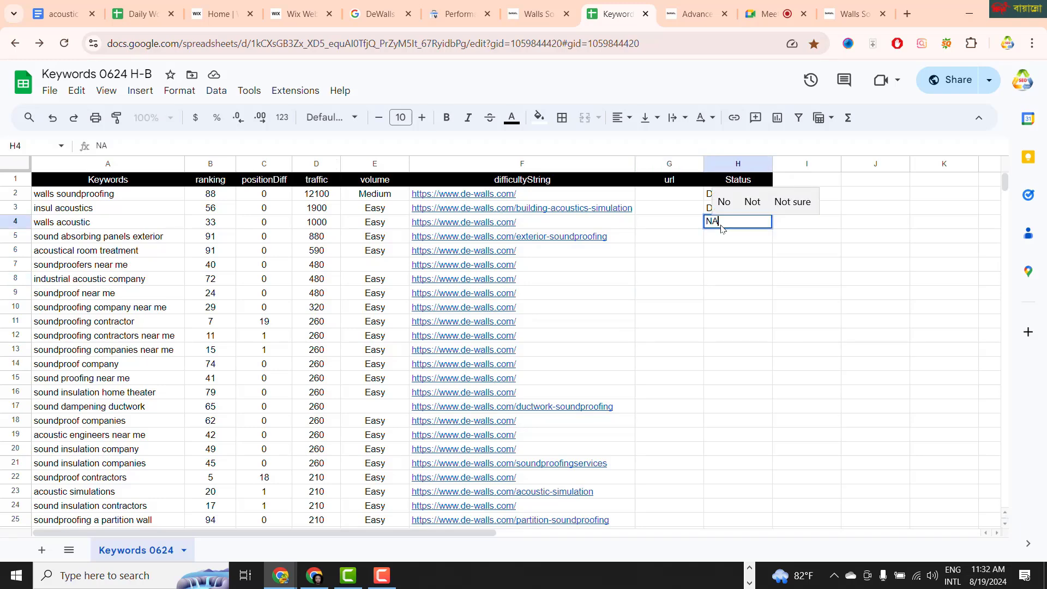
click(741, 353)
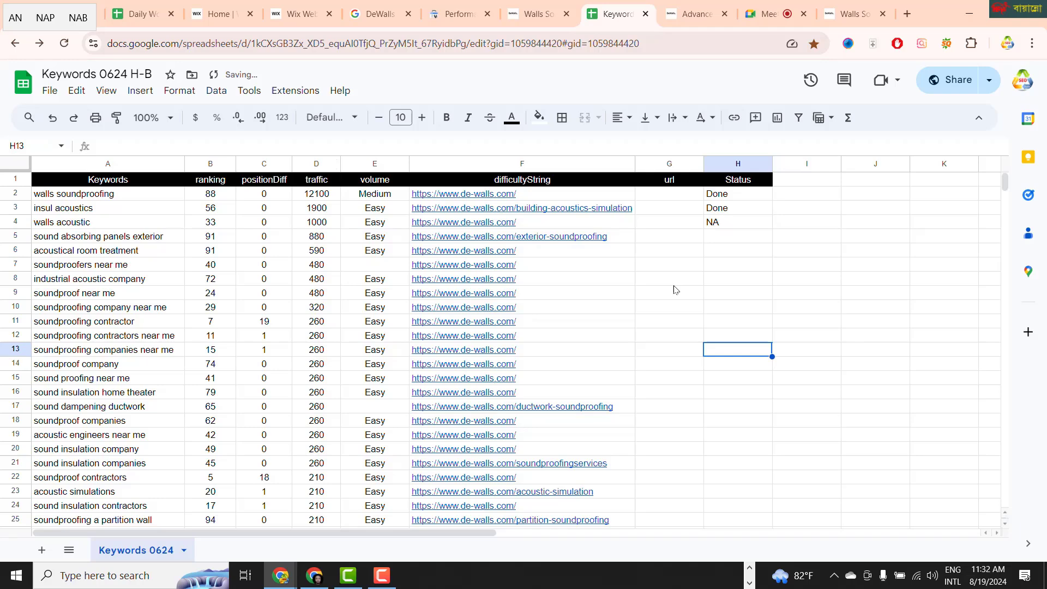
click(104, 225)
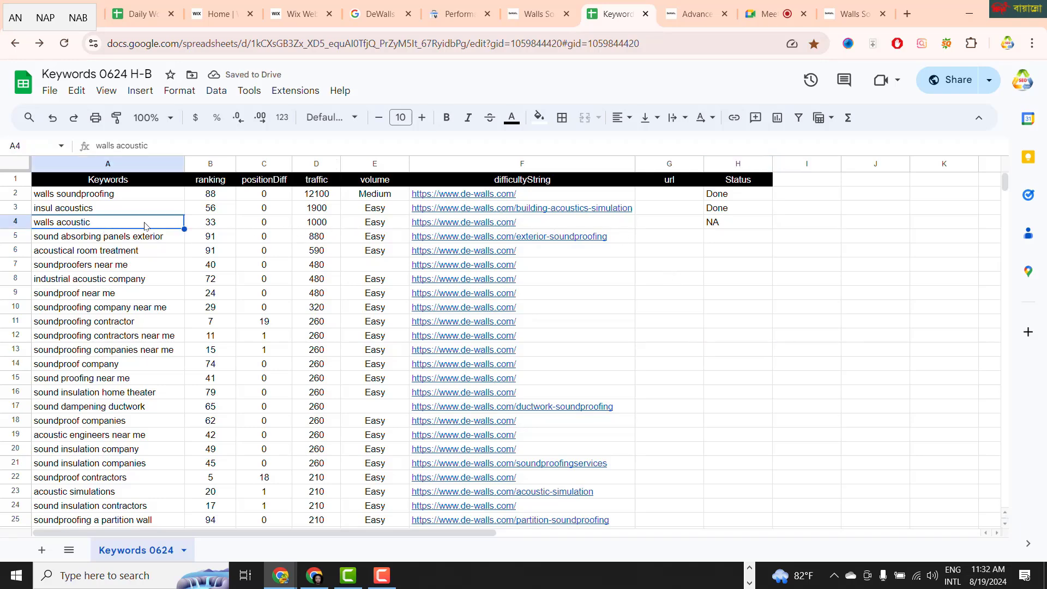
click(198, 284)
drag(168, 227, 725, 227)
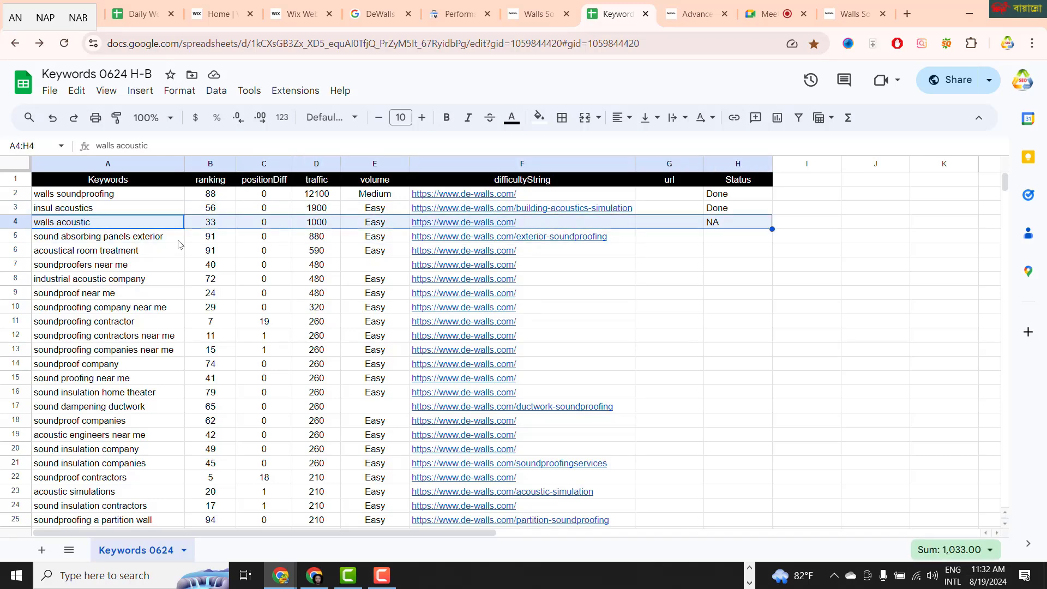
drag(178, 241, 578, 249)
click(905, 354)
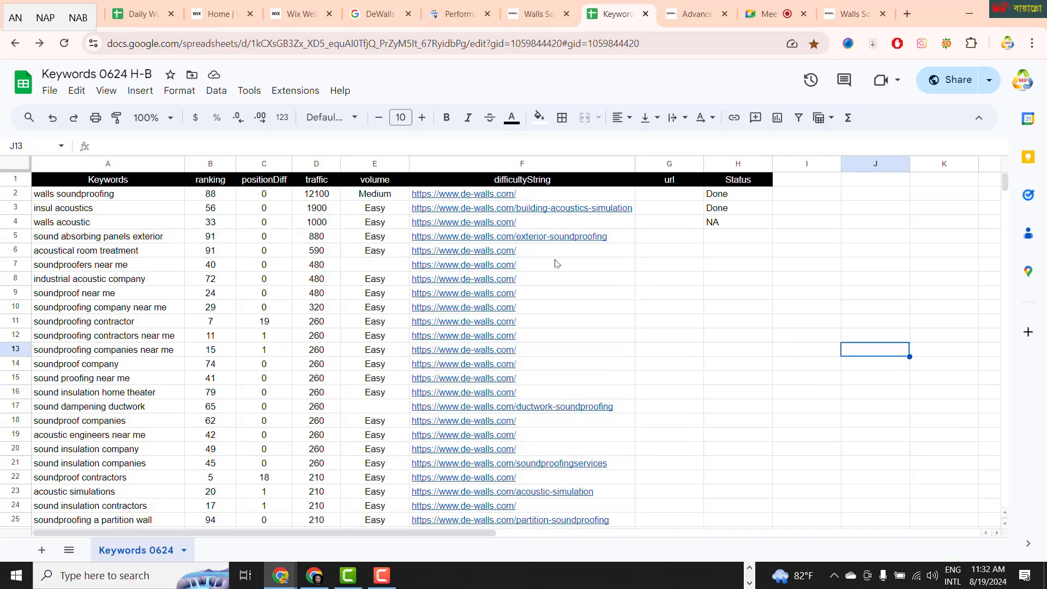
Step: Copy the page link of "sound absorbing panels exterior", close the home page tab and load the link in a new tab
click(551, 242)
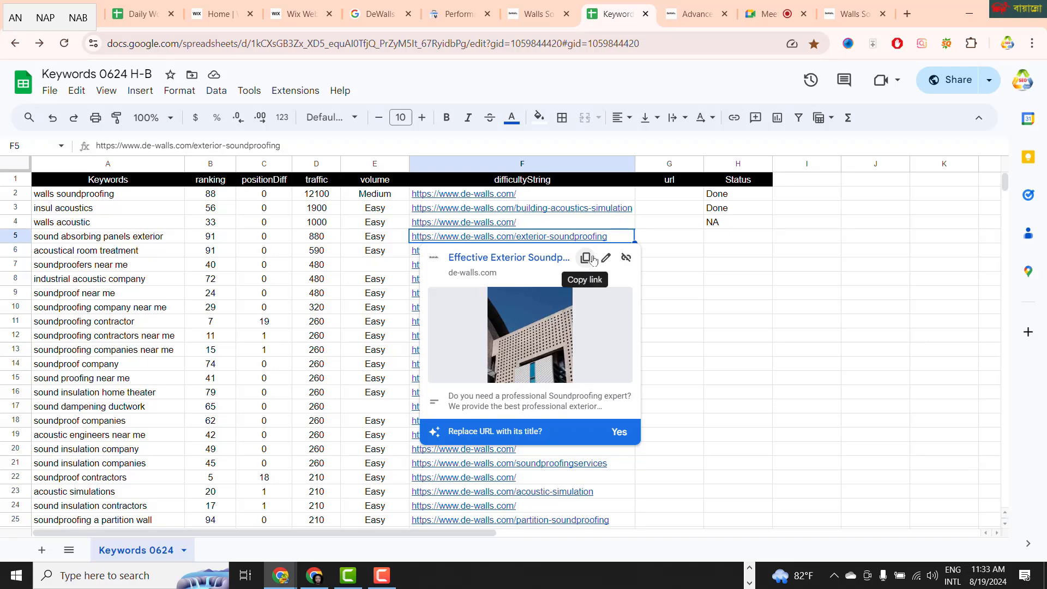
click(586, 258)
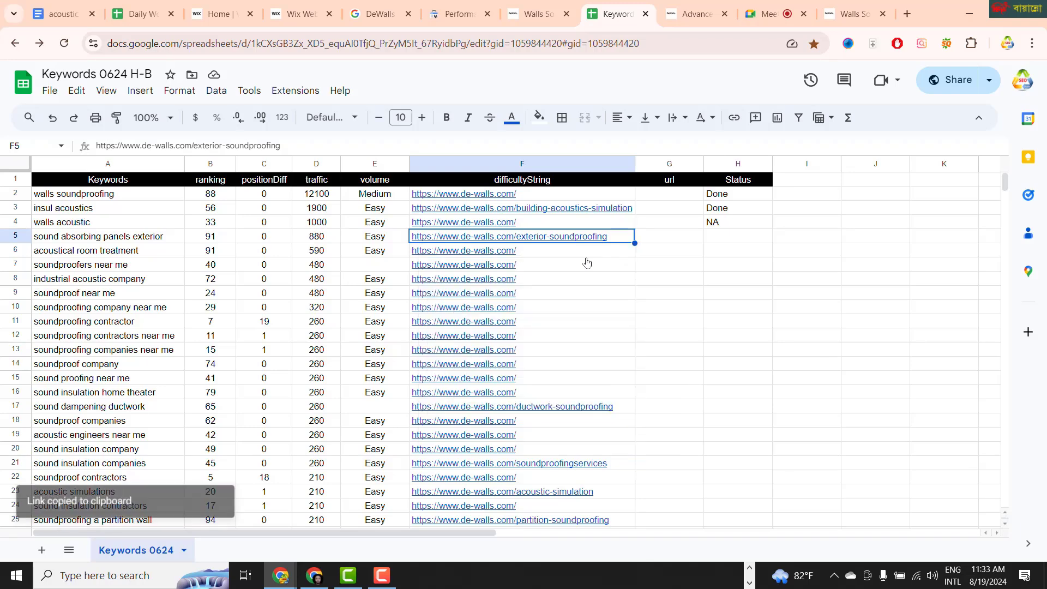
click(883, 15)
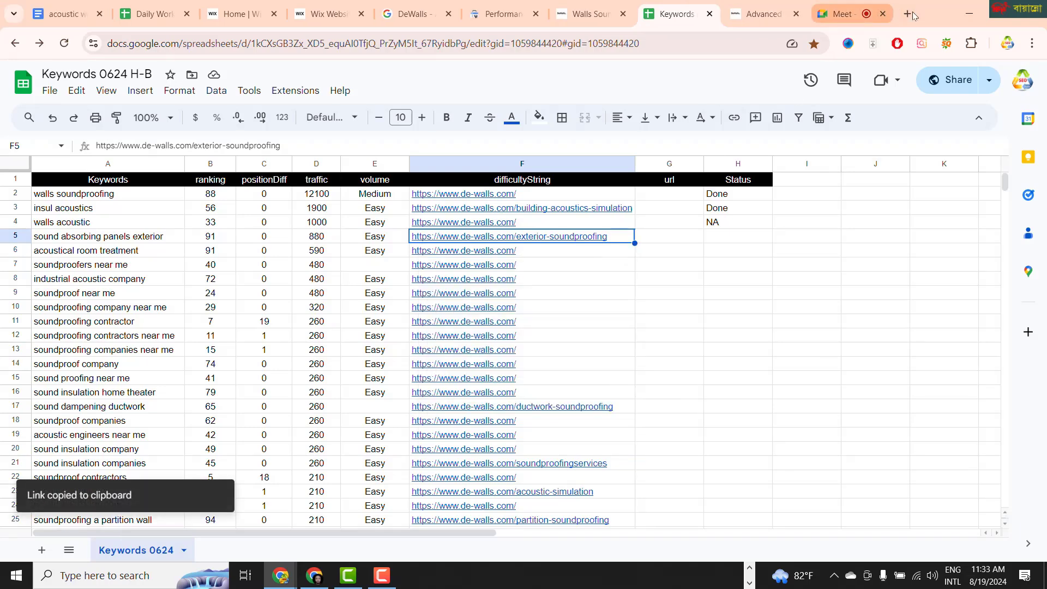
click(907, 14)
key(ctrl+v)
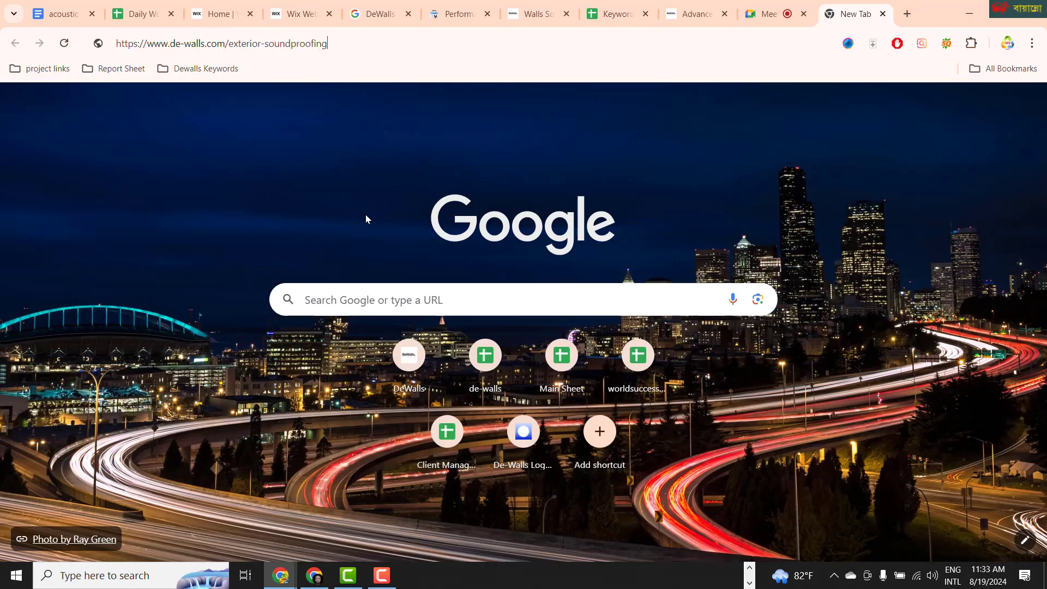
key(Return)
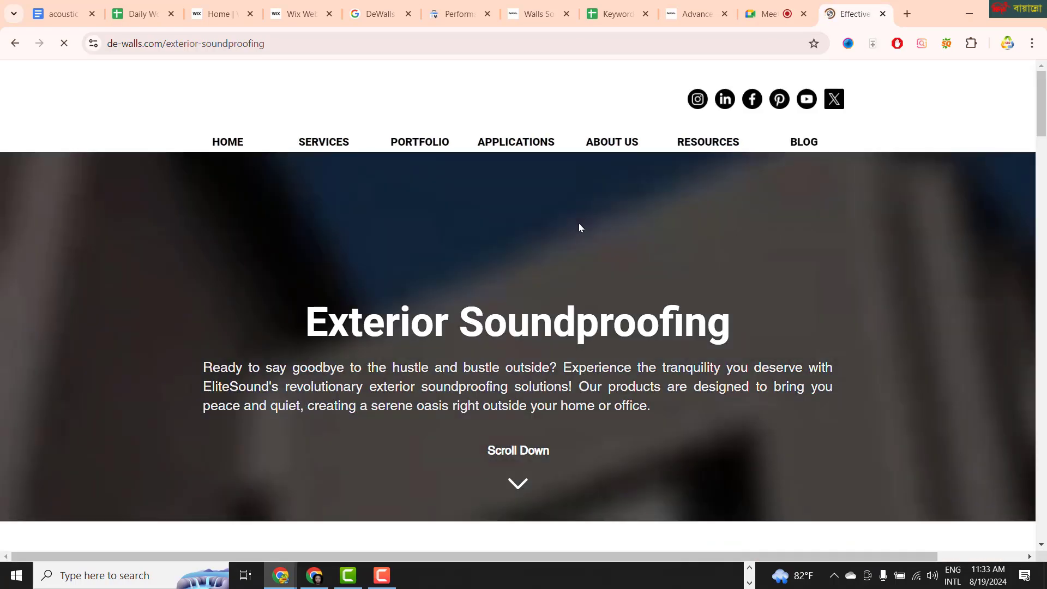
Step: Look through the Exterior Soundproofing page, examining its product list and product captions
scroll(579, 227, down, 9)
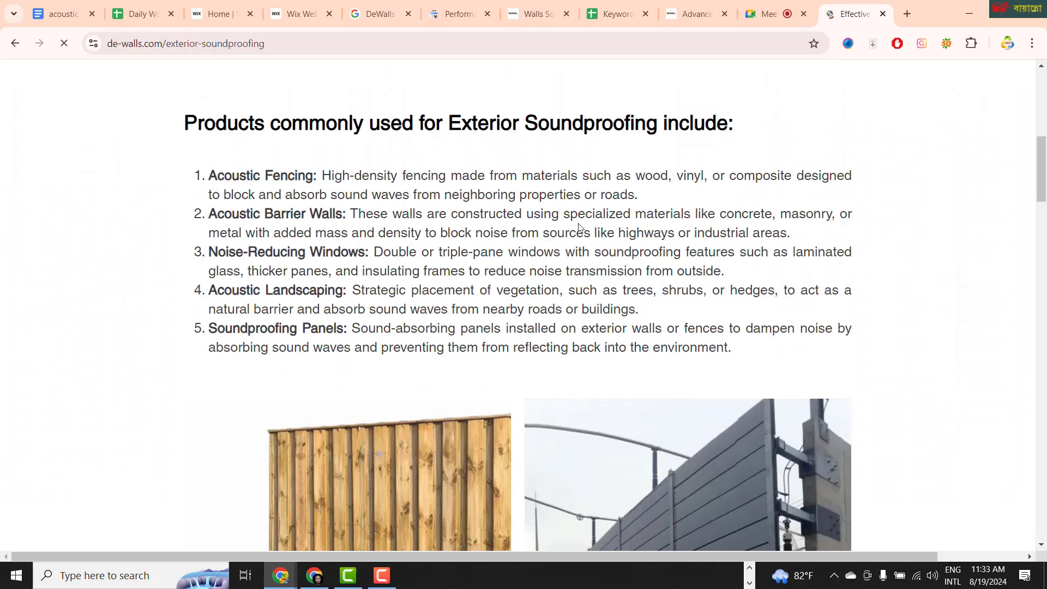
scroll(579, 228, down, 15)
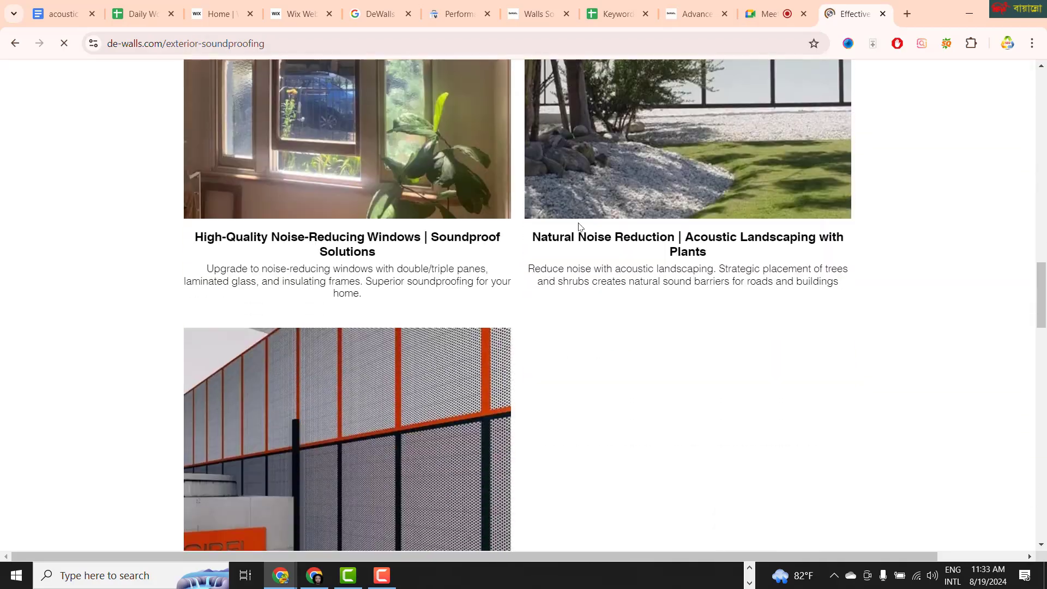
scroll(579, 227, down, 10)
scroll(580, 226, up, 7)
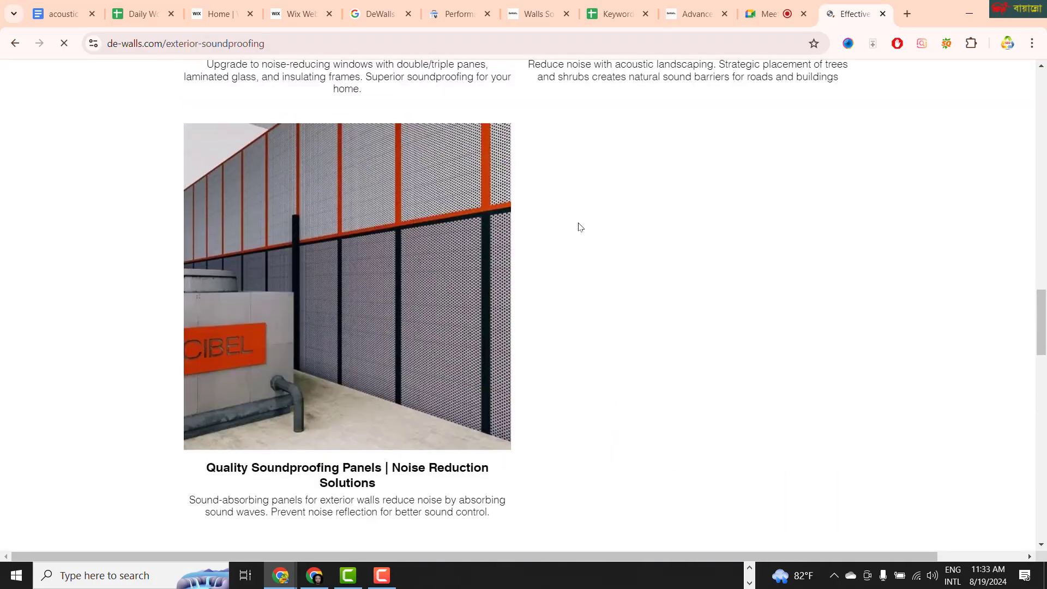
scroll(580, 227, up, 20)
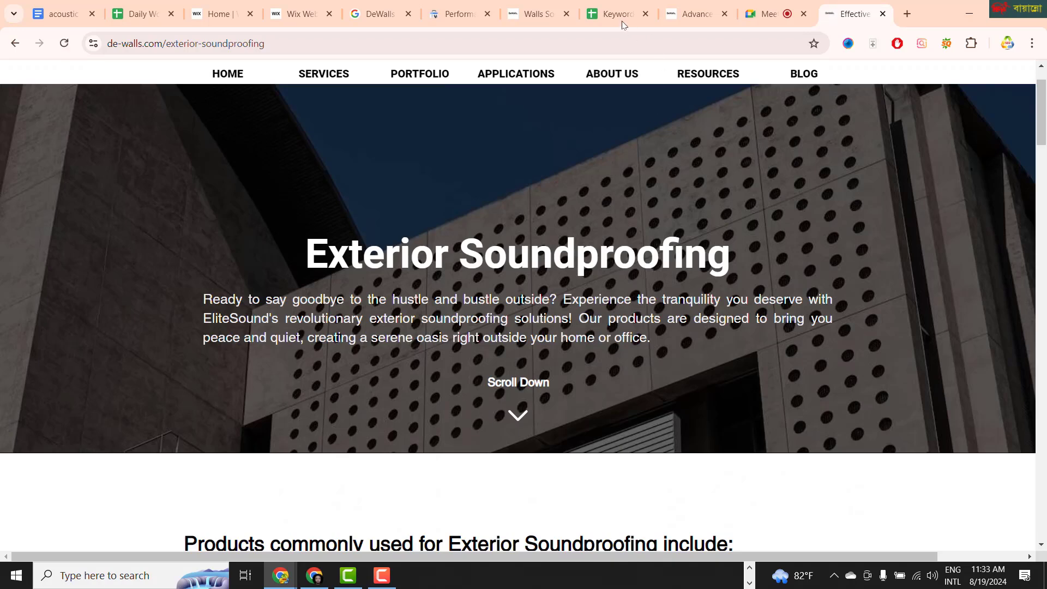
Step: Return to the keywords spreadsheet and check the "sound absorbing panels exterior" row, including its link and status cell
click(622, 20)
click(712, 309)
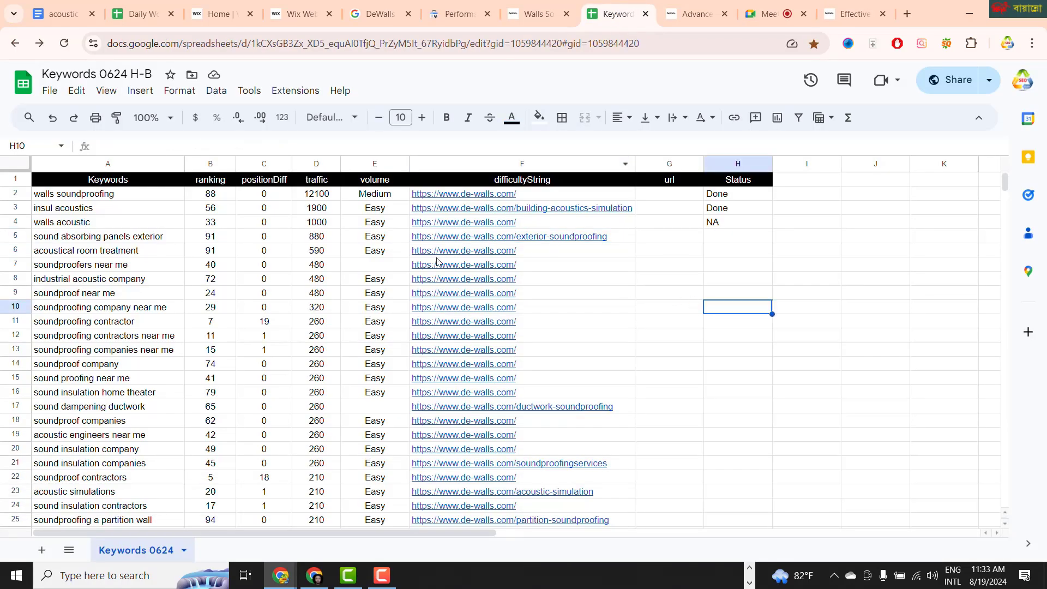
click(176, 249)
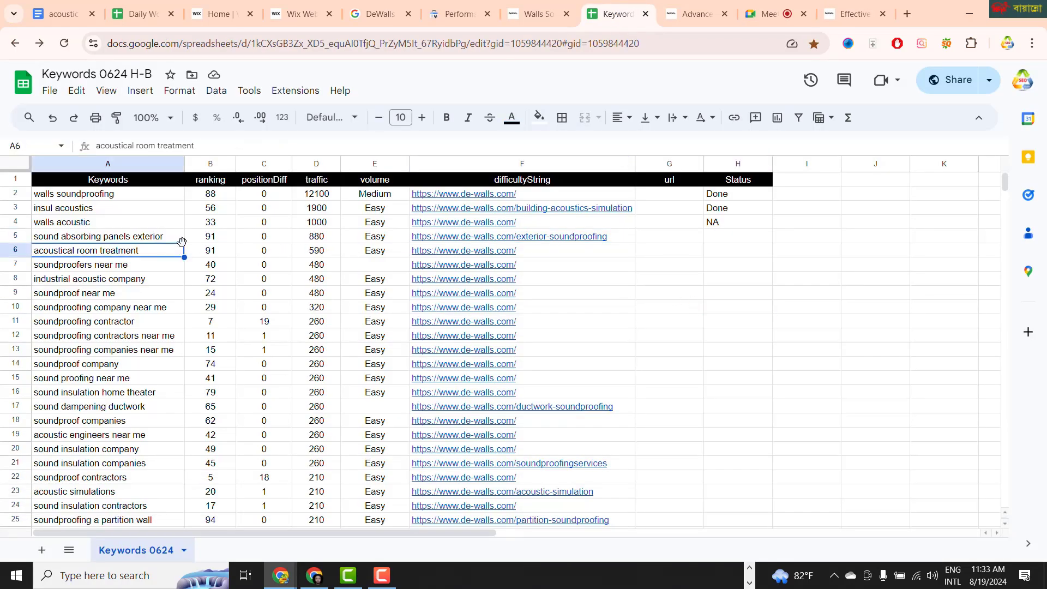
click(180, 238)
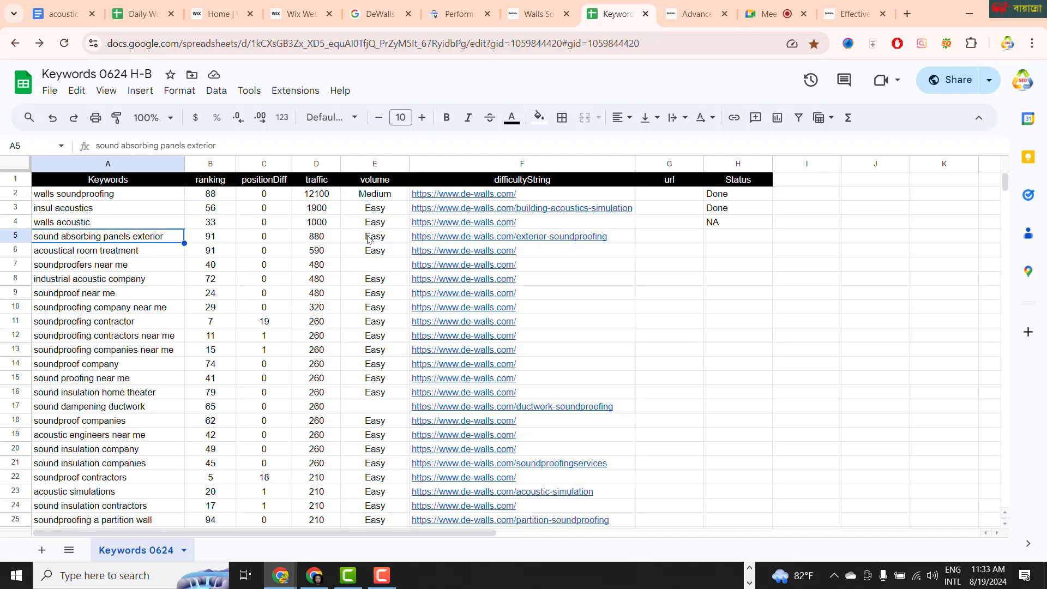
click(612, 241)
click(739, 242)
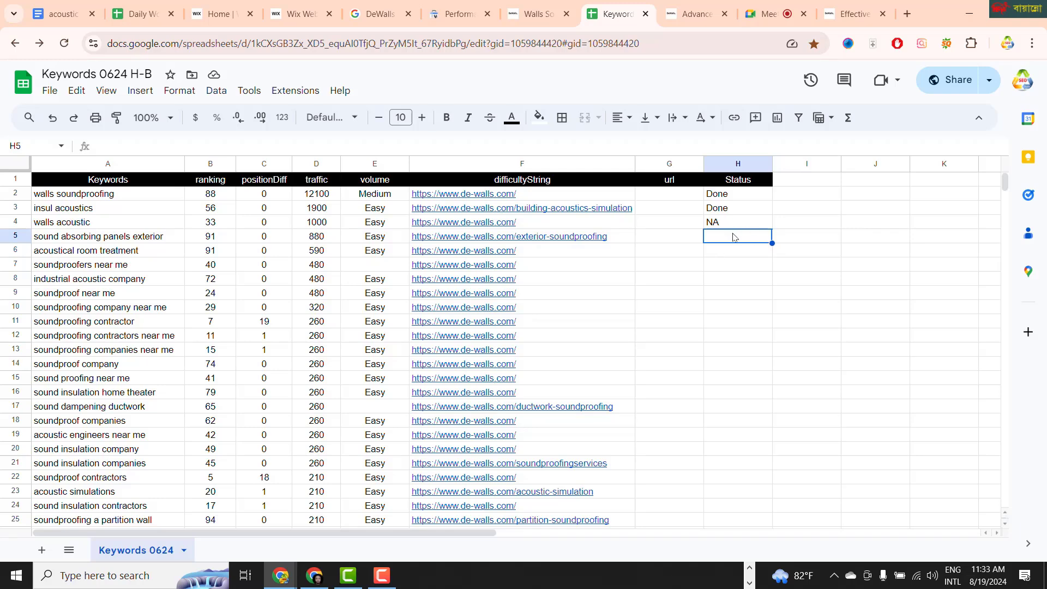
click(794, 214)
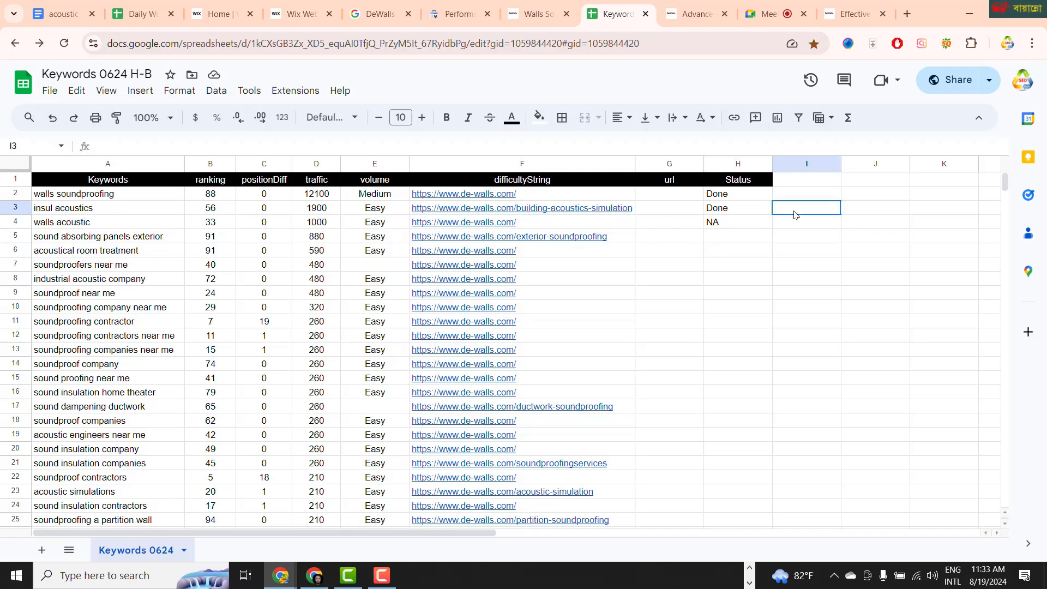
Step: Enter the date 19.08.24 beside the statuses of the "insul acoustics" and "walls soundproofing" keywords
text(19.08.24)
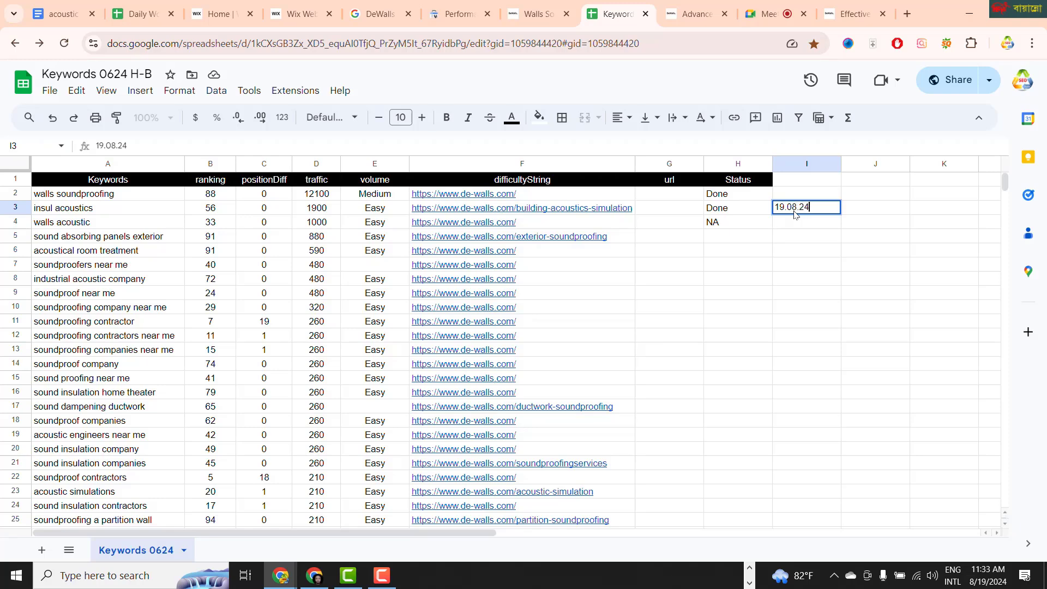
click(808, 265)
click(786, 198)
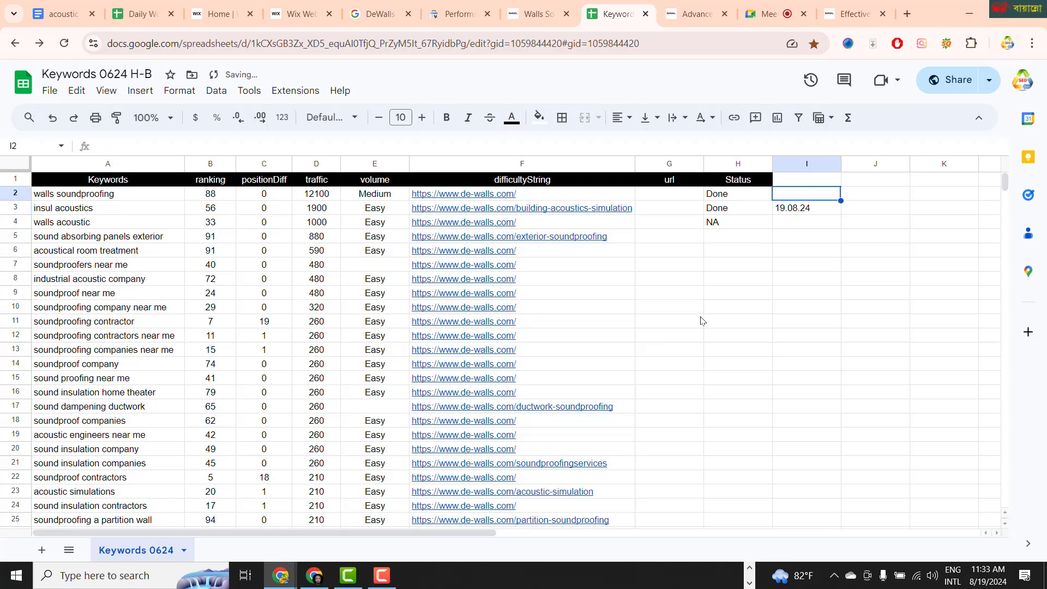
text(19.08.24)
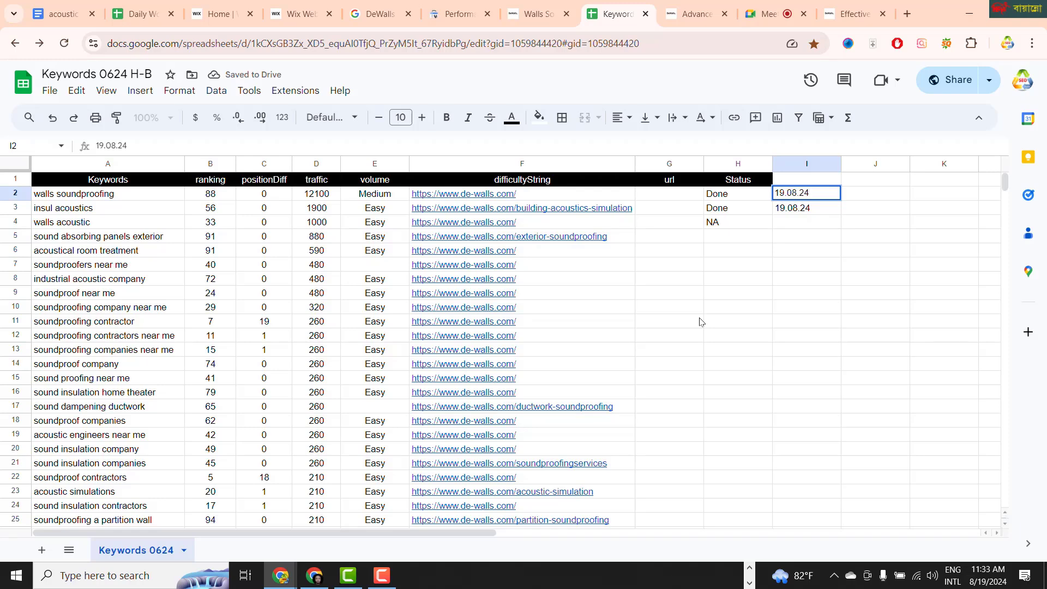
click(806, 306)
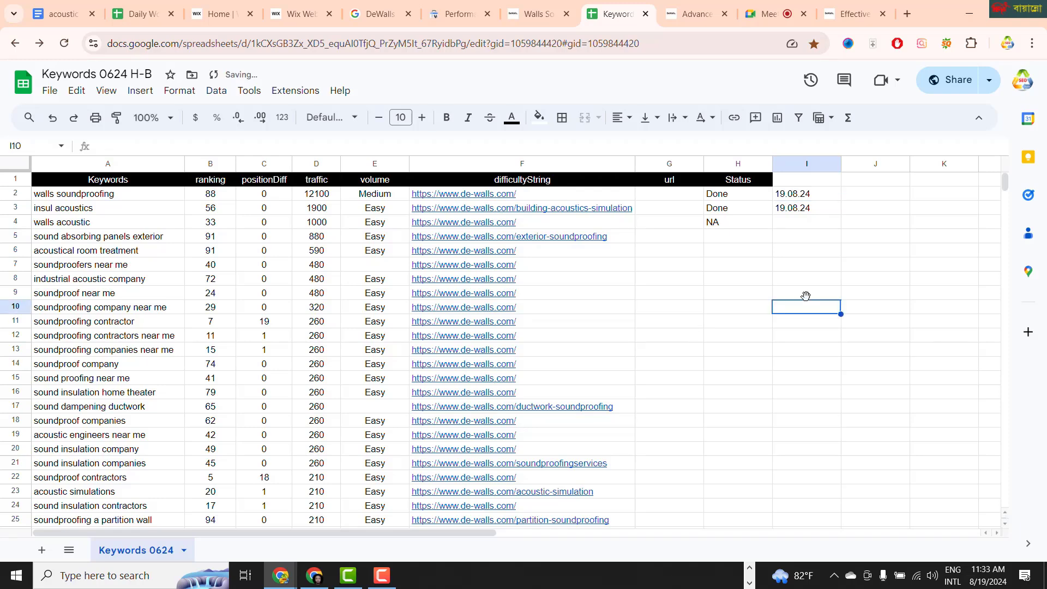
Step: Title the column after Status "Date" and enter 19.08.24 in it for the "walls acoustic" keyword
click(797, 184)
text(Date)
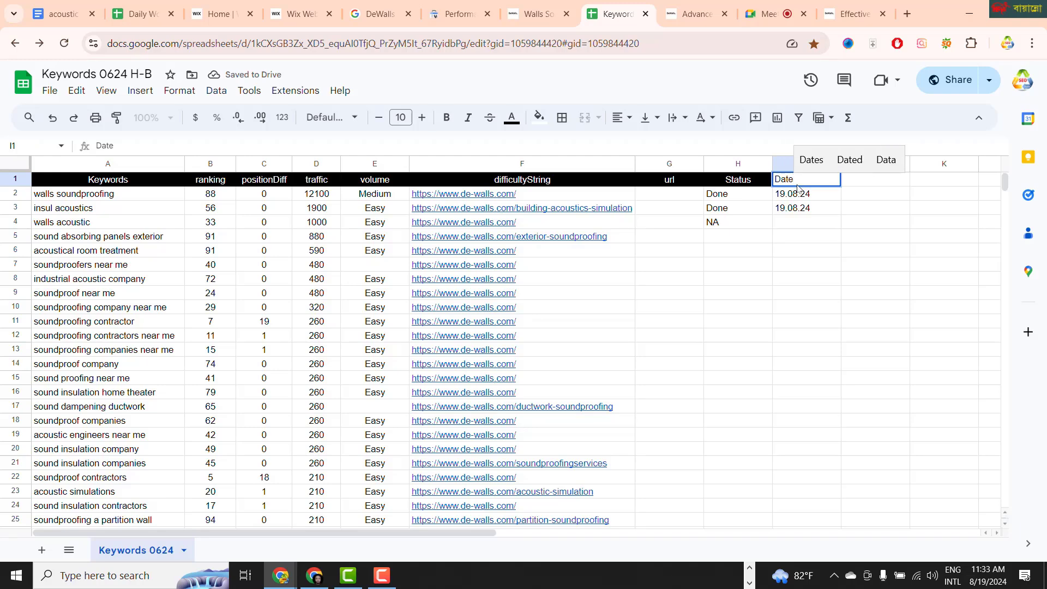
click(809, 280)
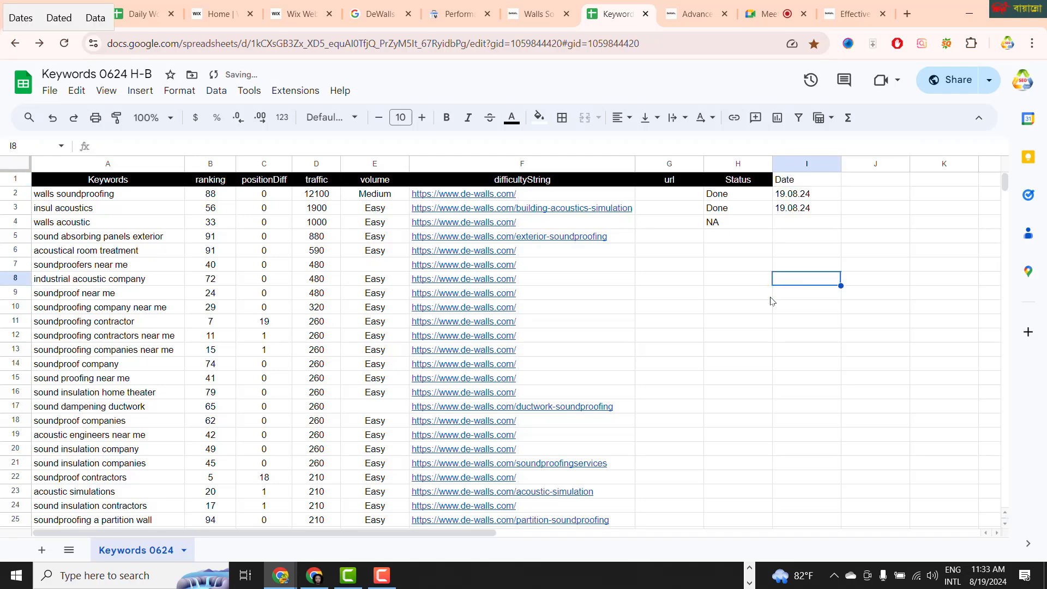
click(794, 228)
text(1)
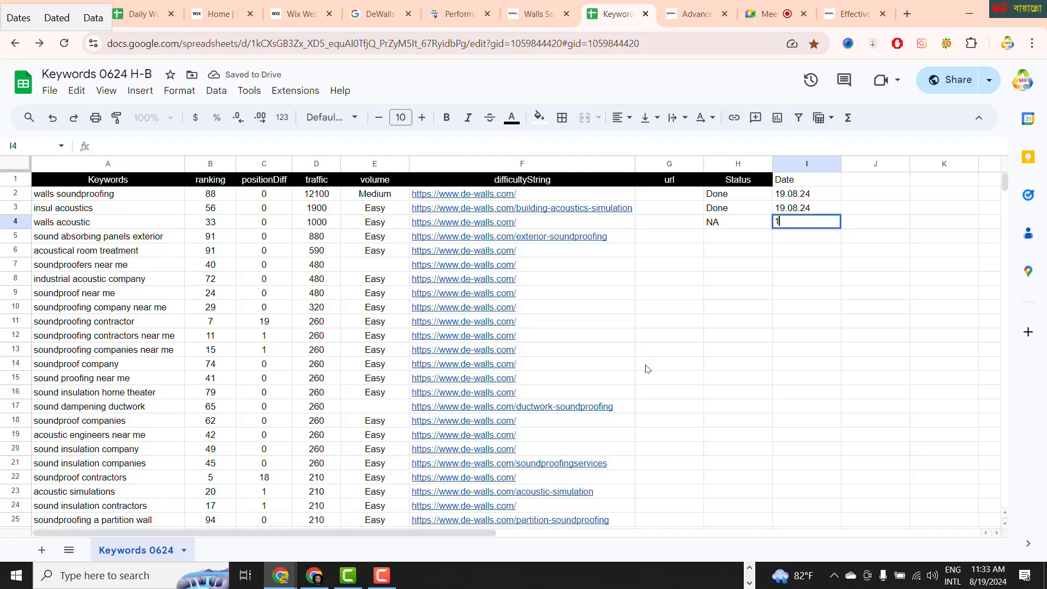
text(9.08.24)
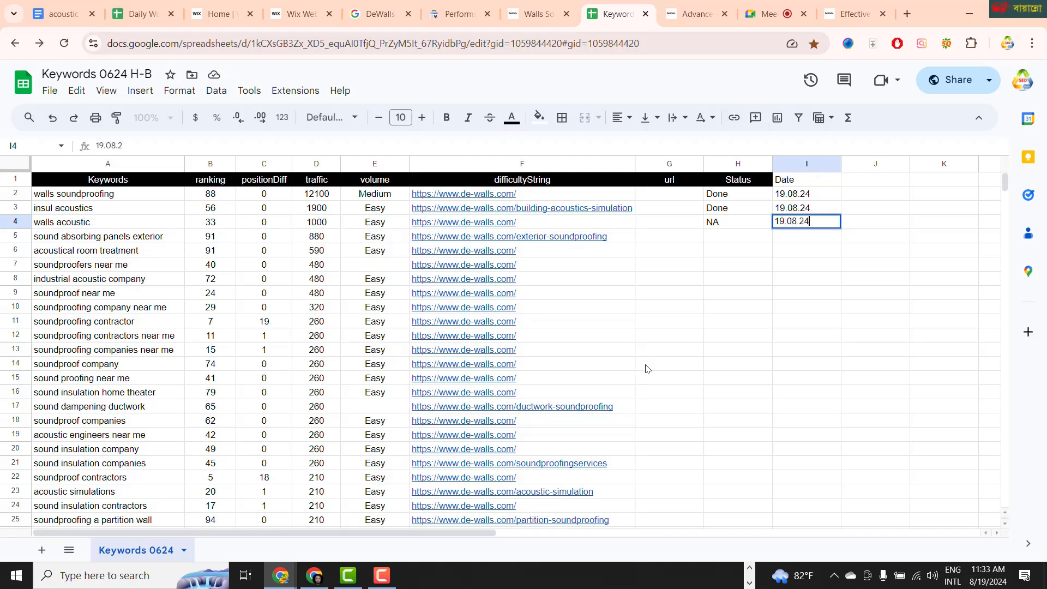
click(653, 363)
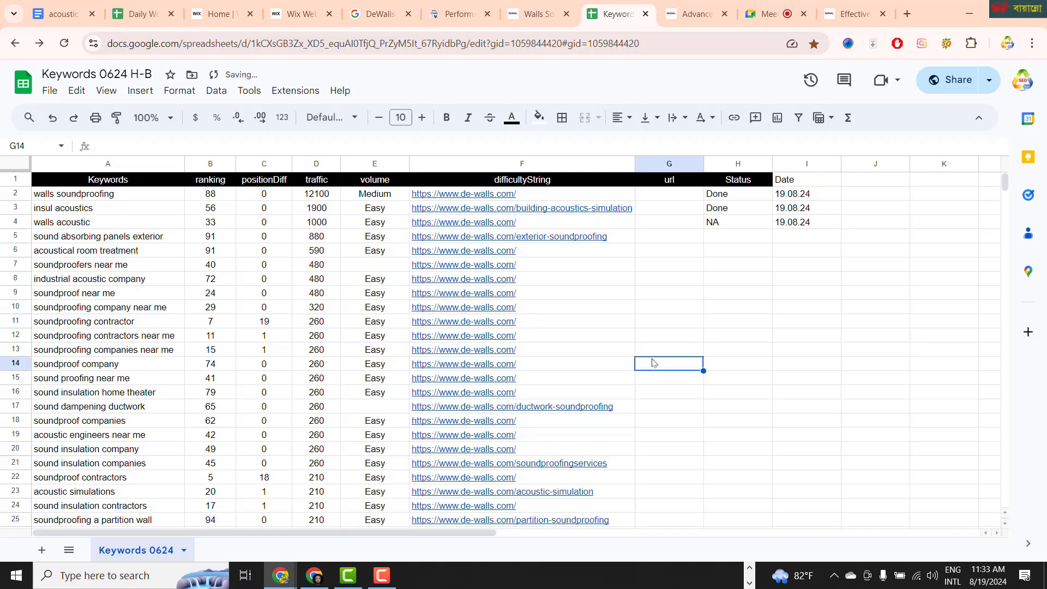
click(796, 241)
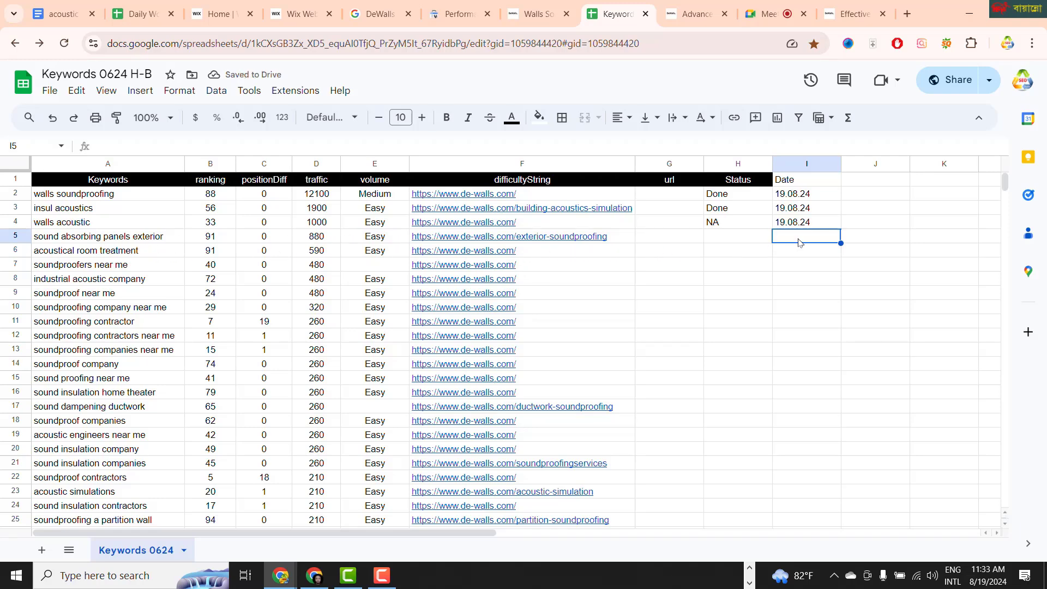
Step: Switch to the Exterior Soundproofing page and examine its product captions, highlighting the acoustic fencing heading
click(846, 16)
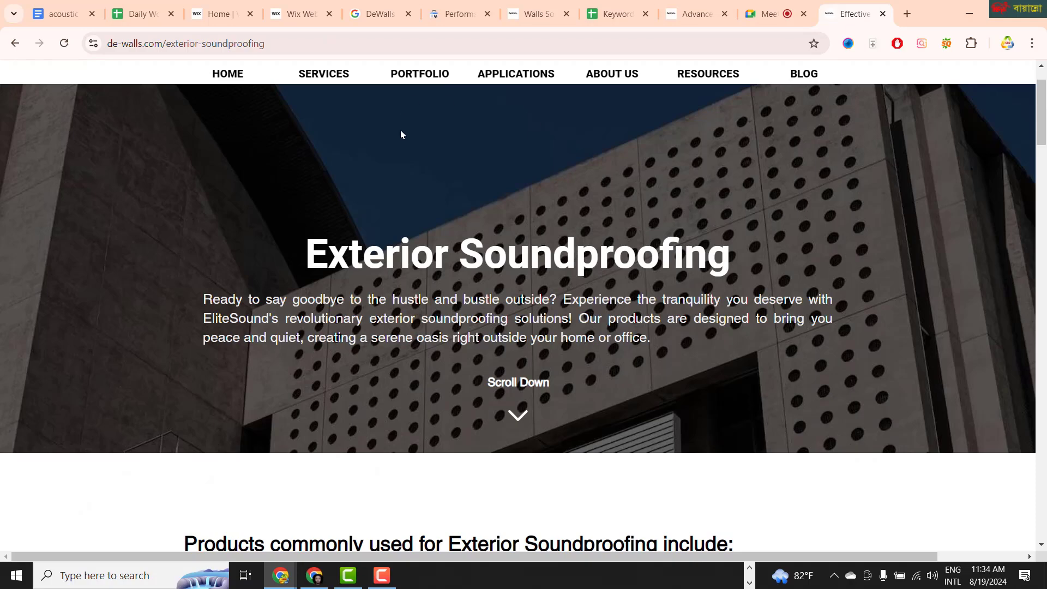
scroll(492, 333, down, 12)
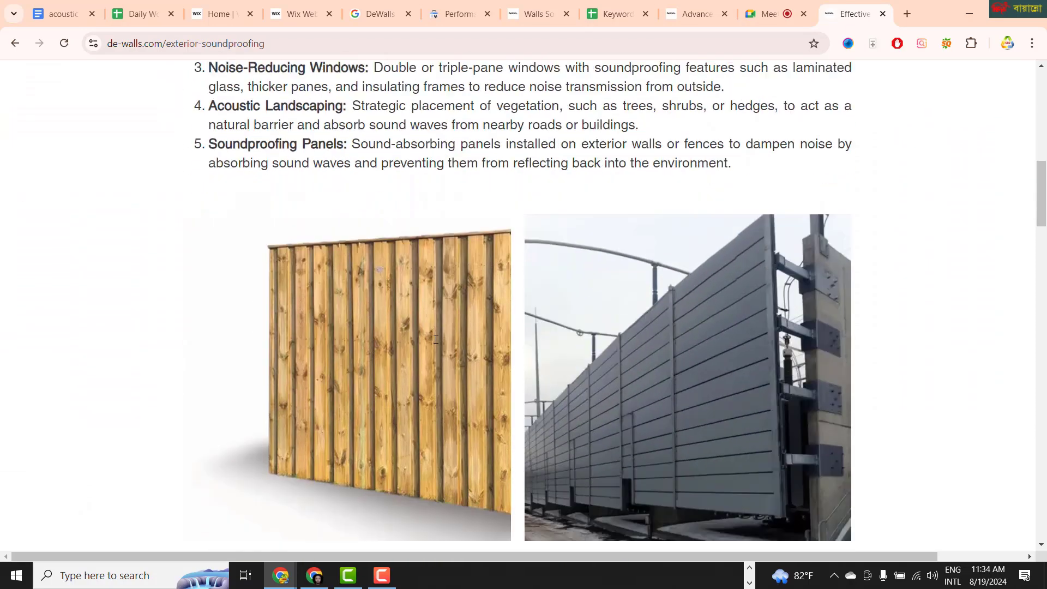
scroll(435, 339, down, 6)
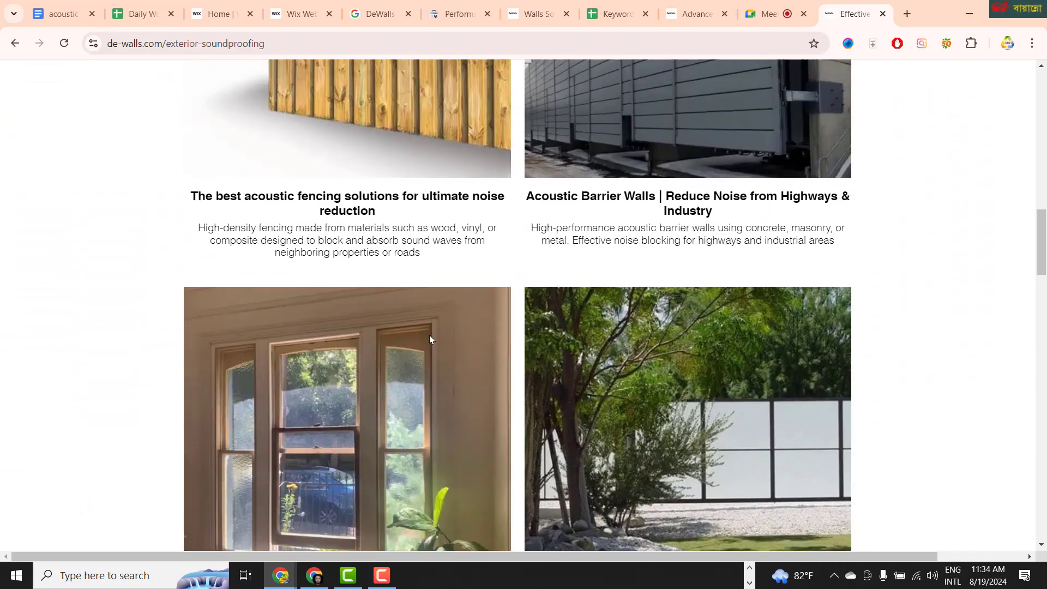
scroll(430, 335, up, 2)
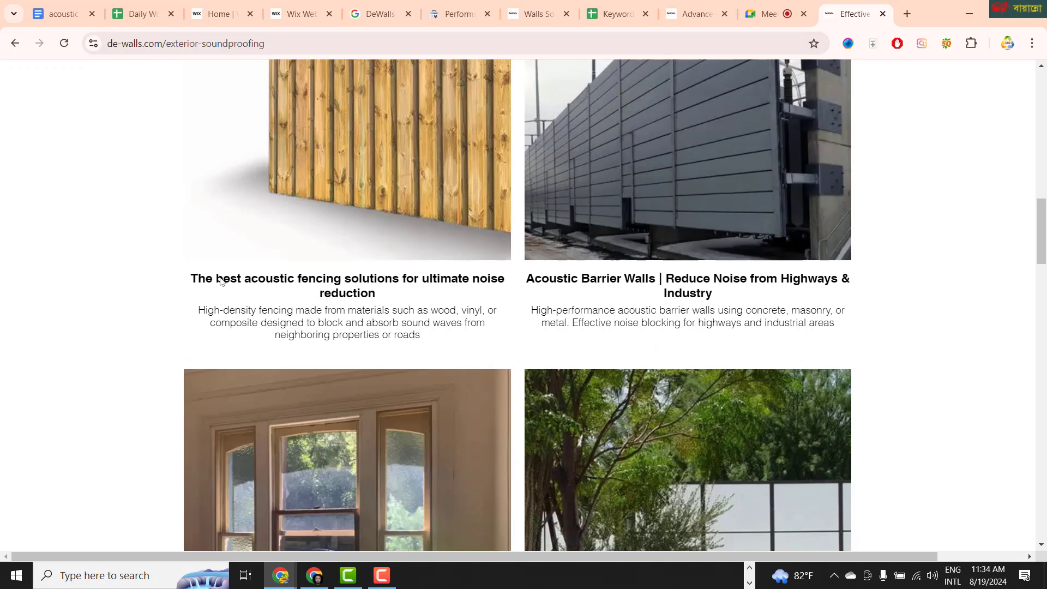
drag(198, 279, 452, 296)
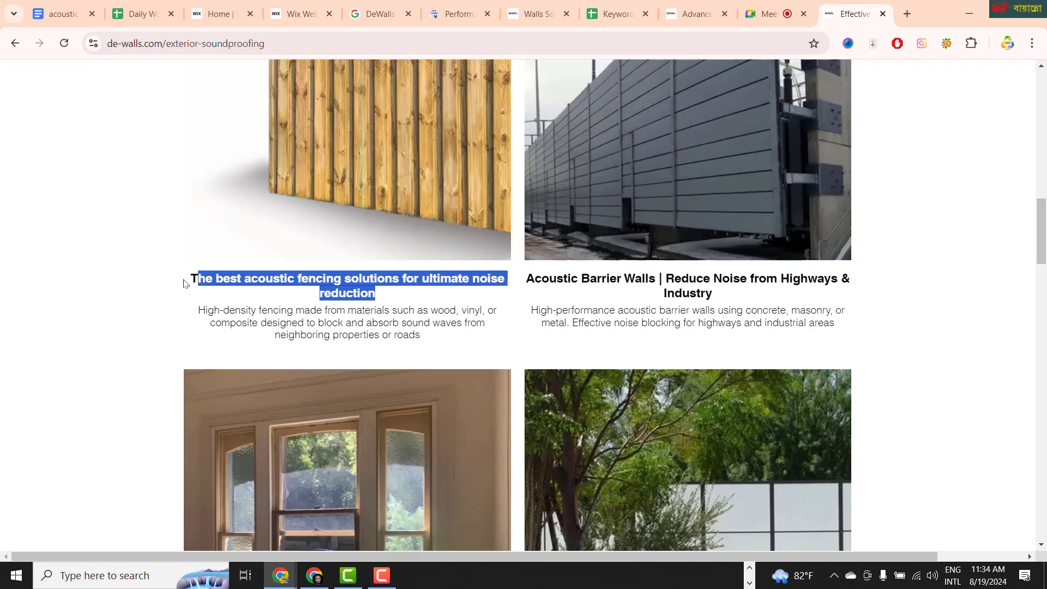
drag(184, 283, 506, 305)
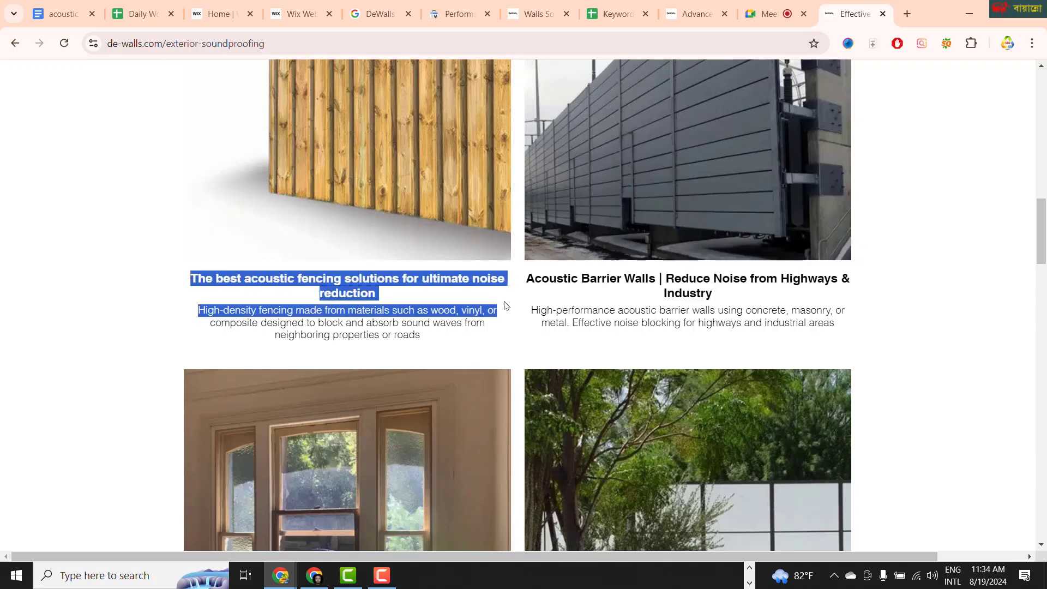
click(891, 278)
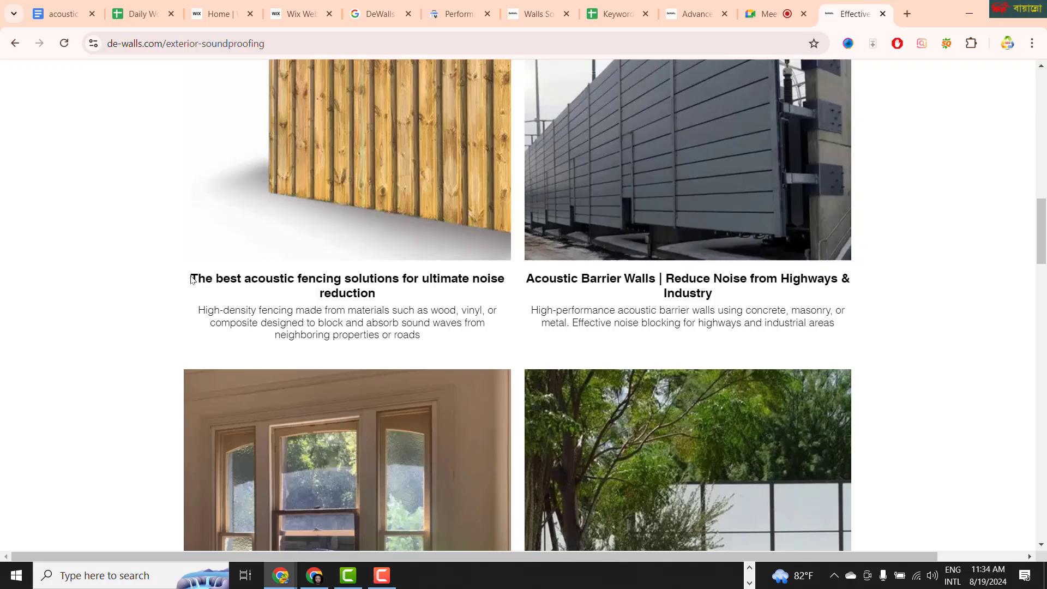
drag(191, 279, 380, 297)
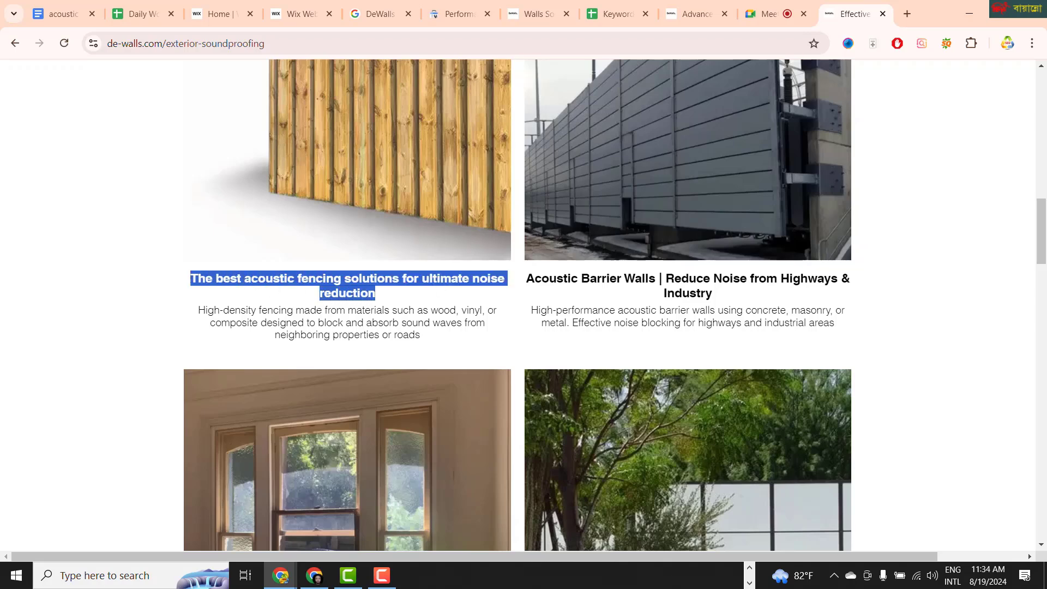
Step: Examine the remaining product captions, Why Choose Us and Get Started Today sections, and recheck the Exterior Soundproofing introduction
scroll(908, 374, down, 7)
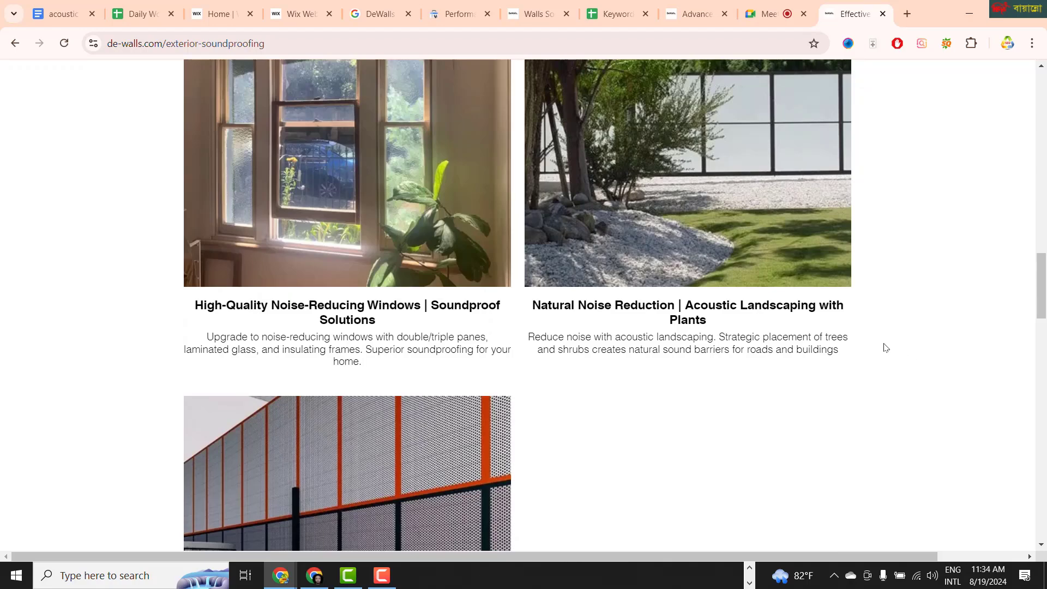
scroll(885, 347, down, 15)
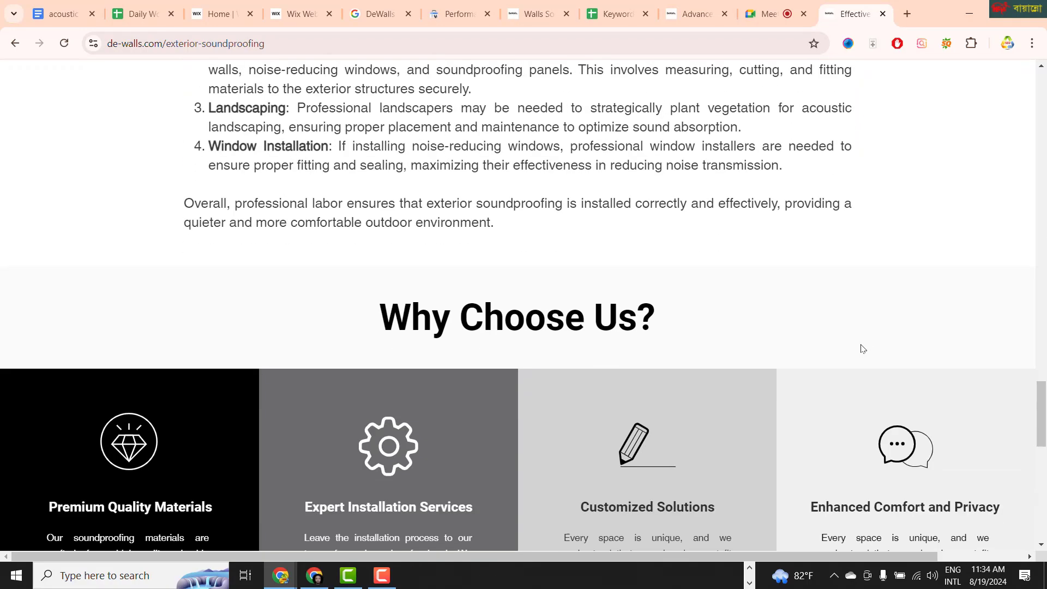
scroll(862, 347, down, 5)
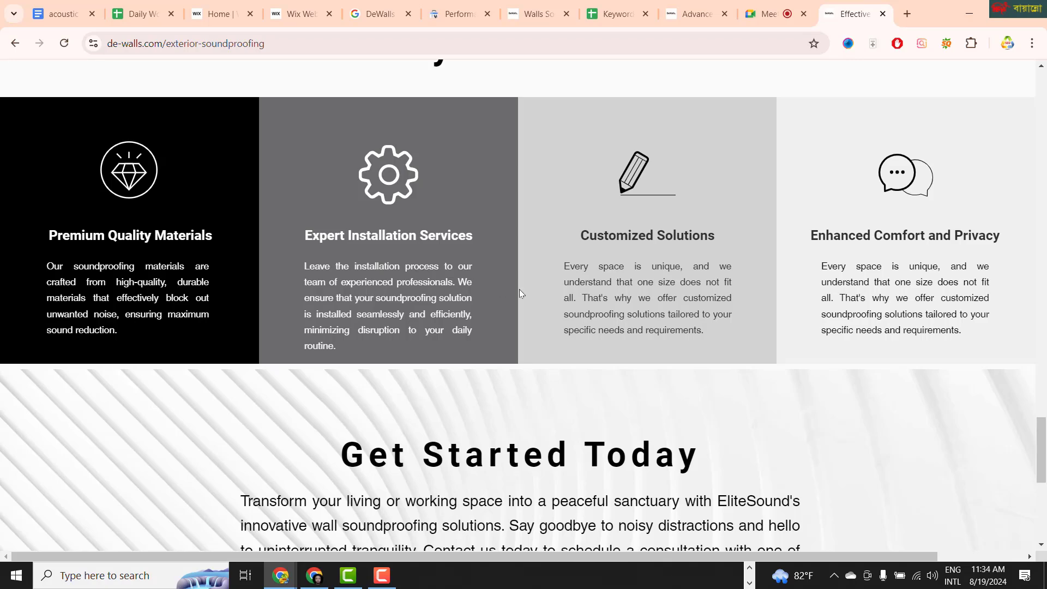
scroll(520, 294, up, 5)
scroll(622, 333, down, 3)
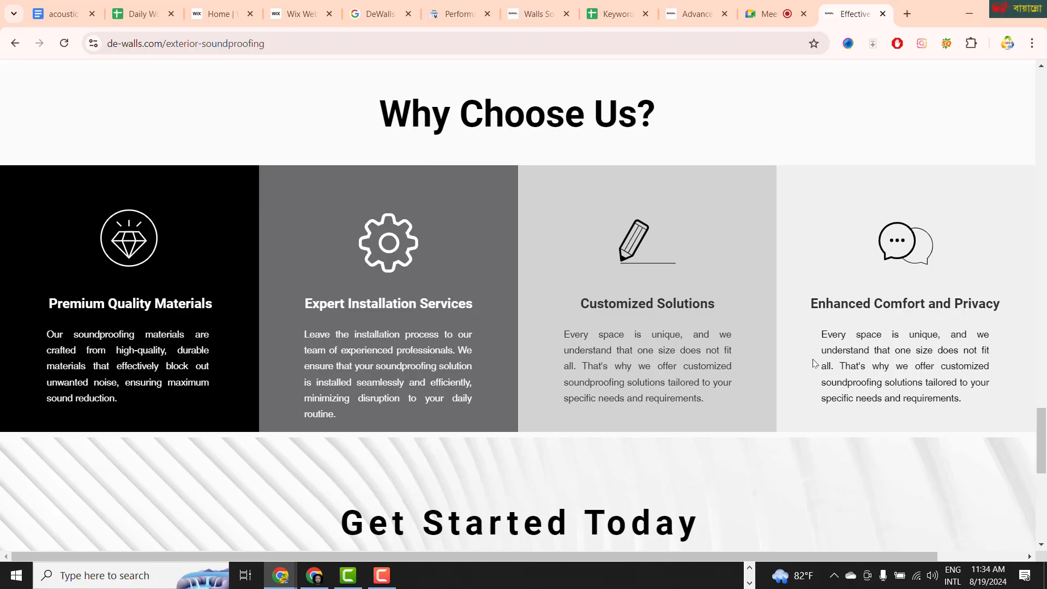
scroll(617, 372, down, 8)
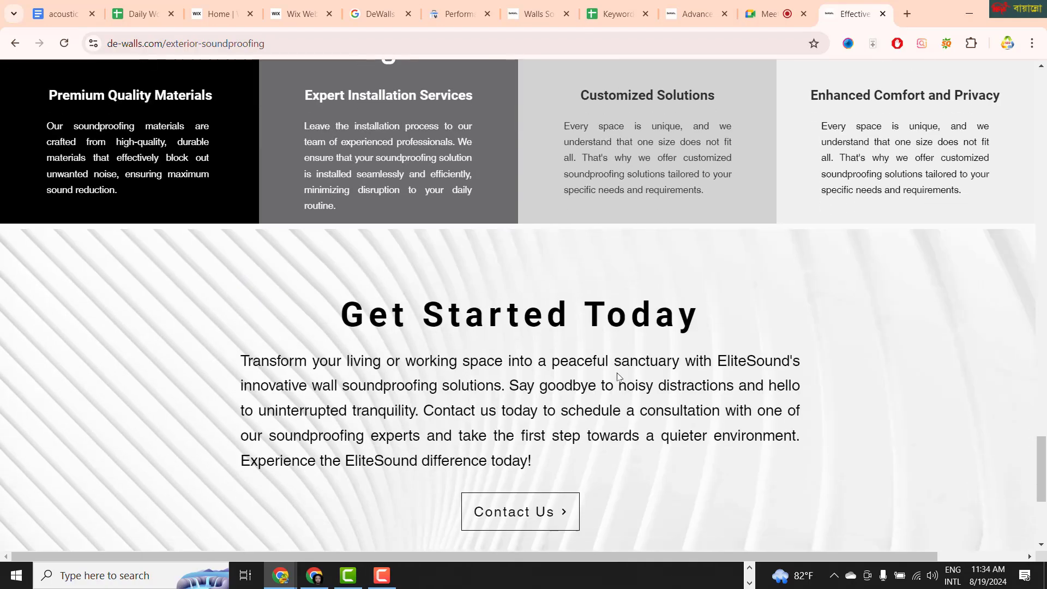
scroll(617, 372, up, 12)
scroll(618, 373, up, 20)
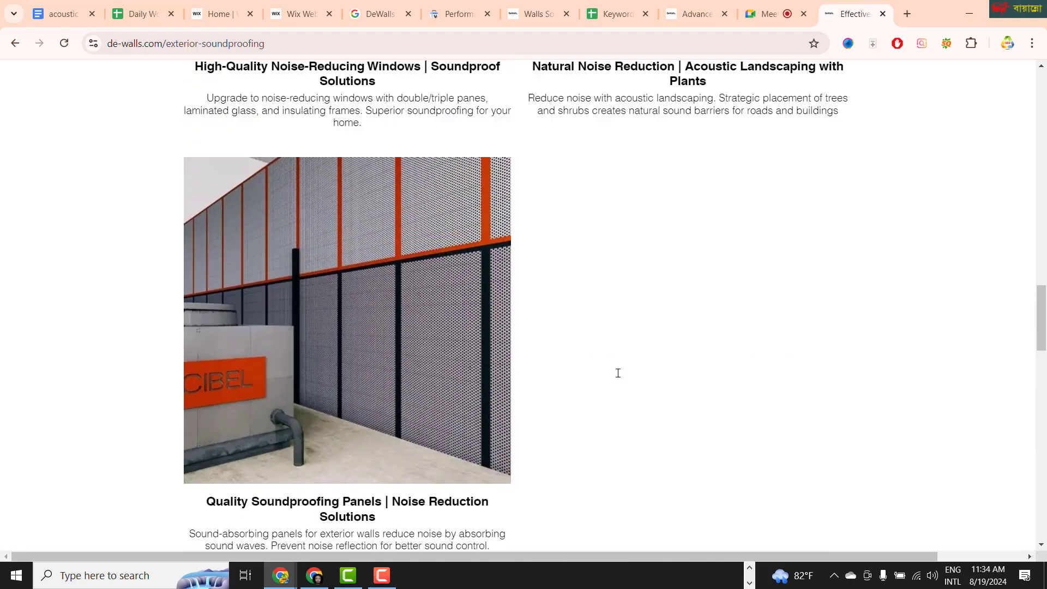
scroll(617, 372, up, 1)
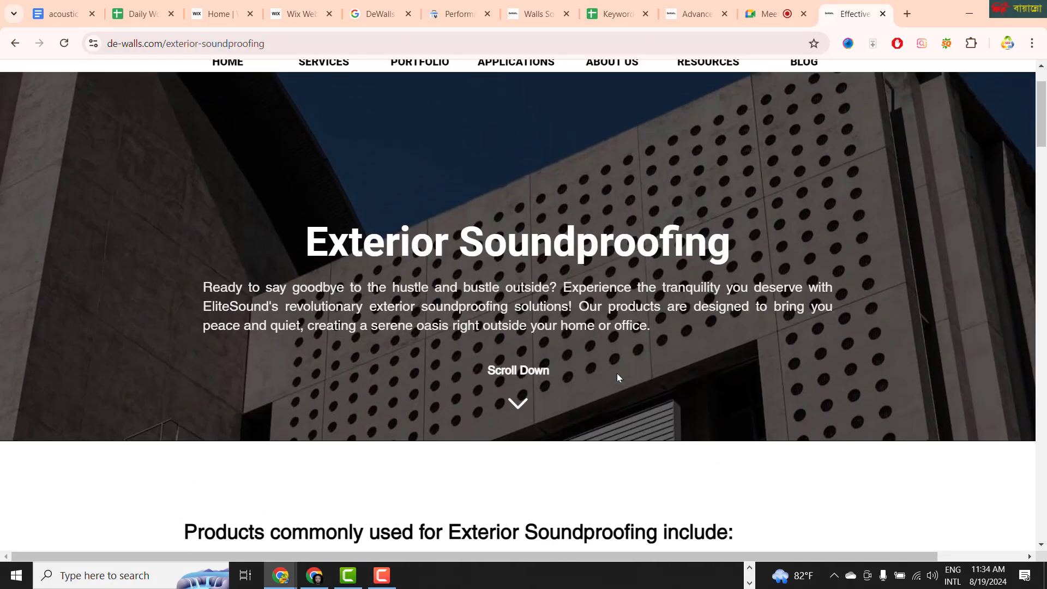
scroll(617, 373, down, 1)
scroll(584, 380, down, 1)
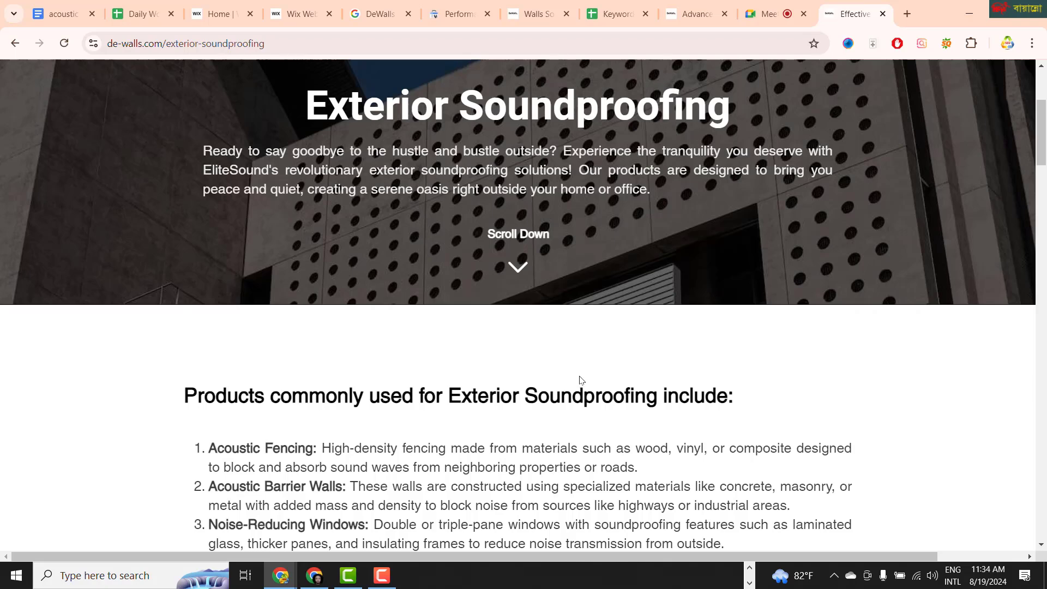
Step: Close the Exterior Soundproofing and Building Acoustics Simulation page tabs and dismiss the infinity mirror notice in Google Meet
click(769, 14)
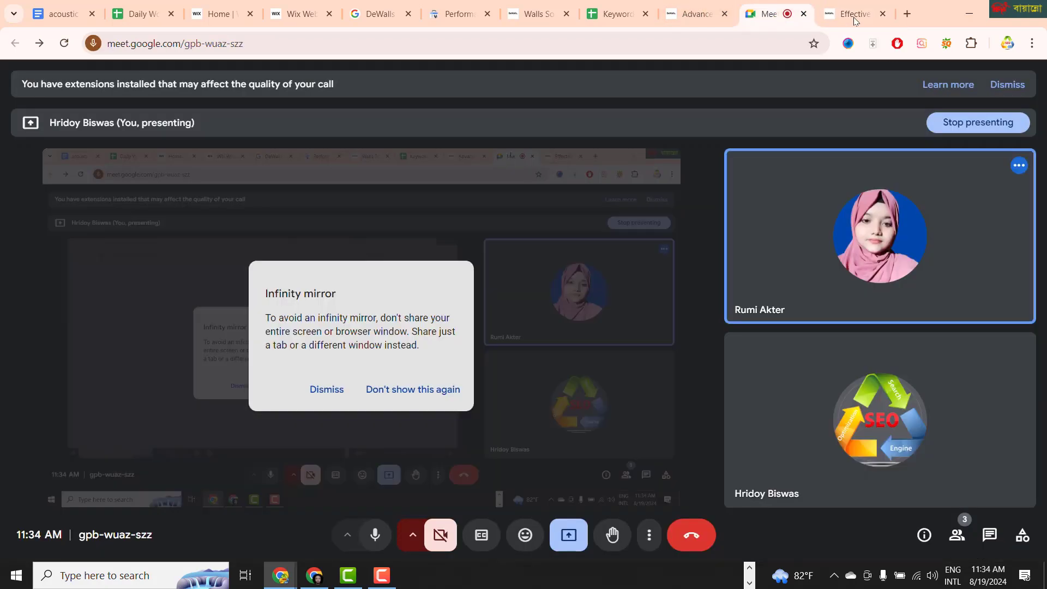
click(882, 14)
click(764, 15)
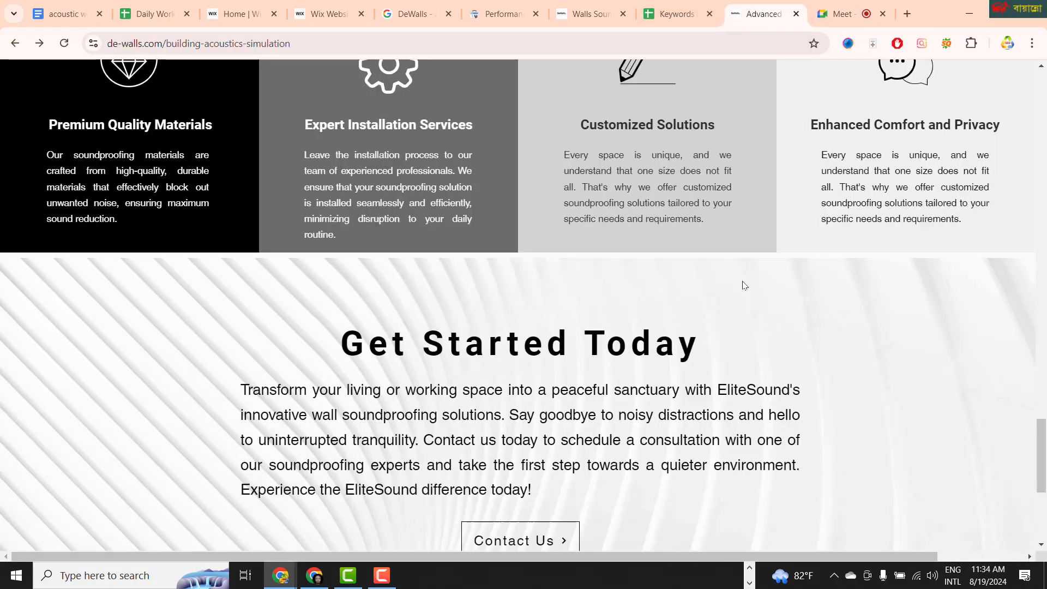
scroll(787, 325, up, 20)
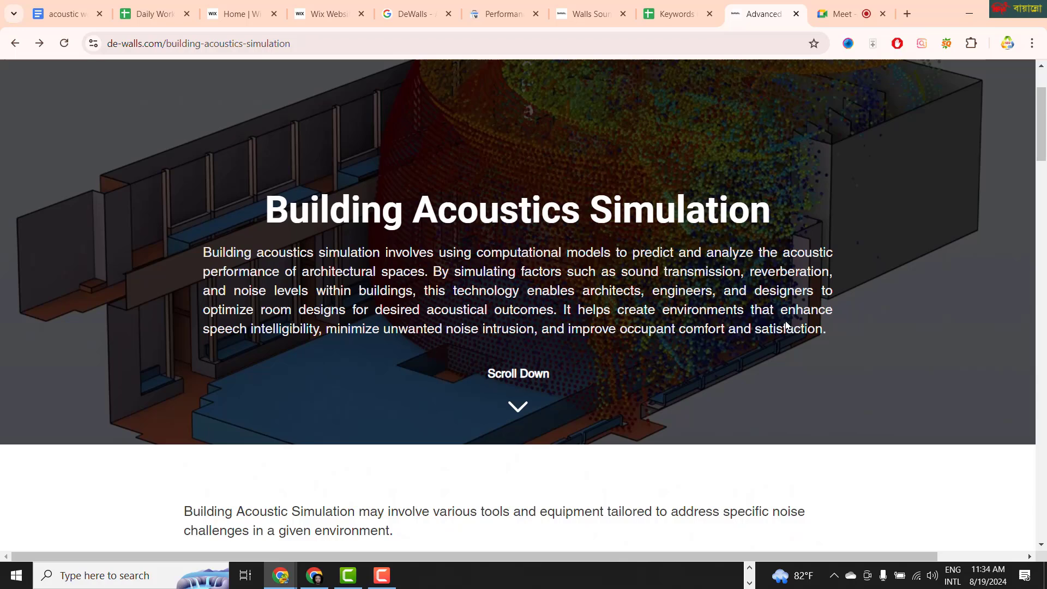
scroll(786, 325, up, 2)
click(796, 14)
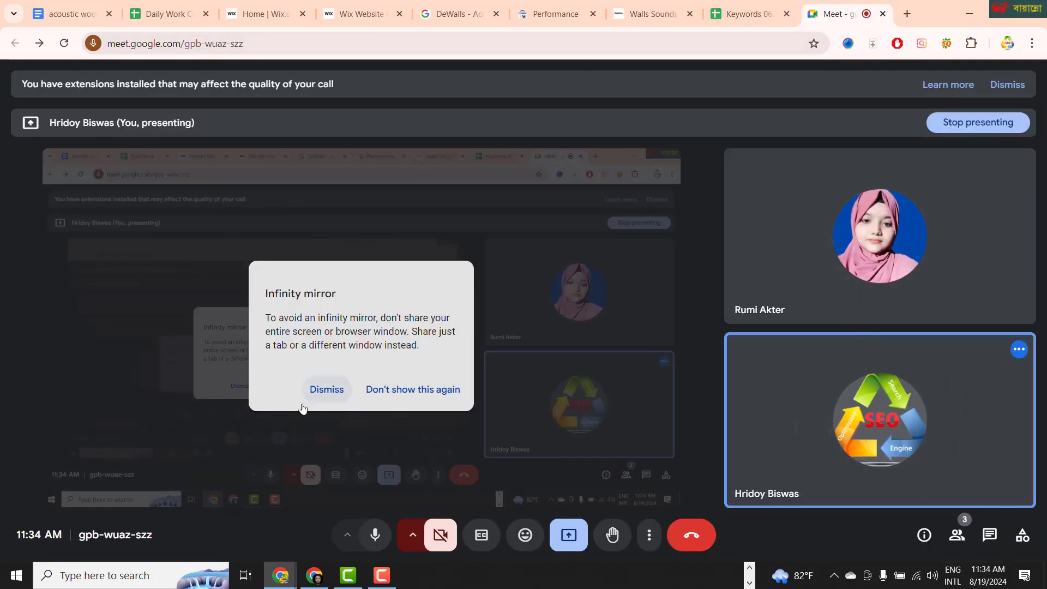
click(325, 391)
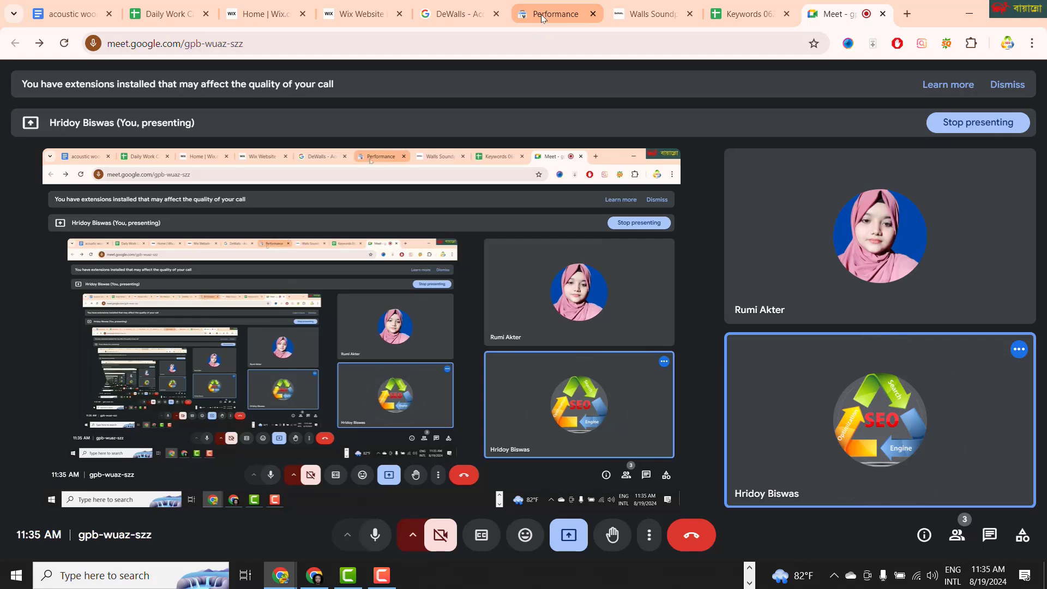
Step: Publish the site from the Wix editor, closing the browser's find bar and the publishing confirmation
click(347, 8)
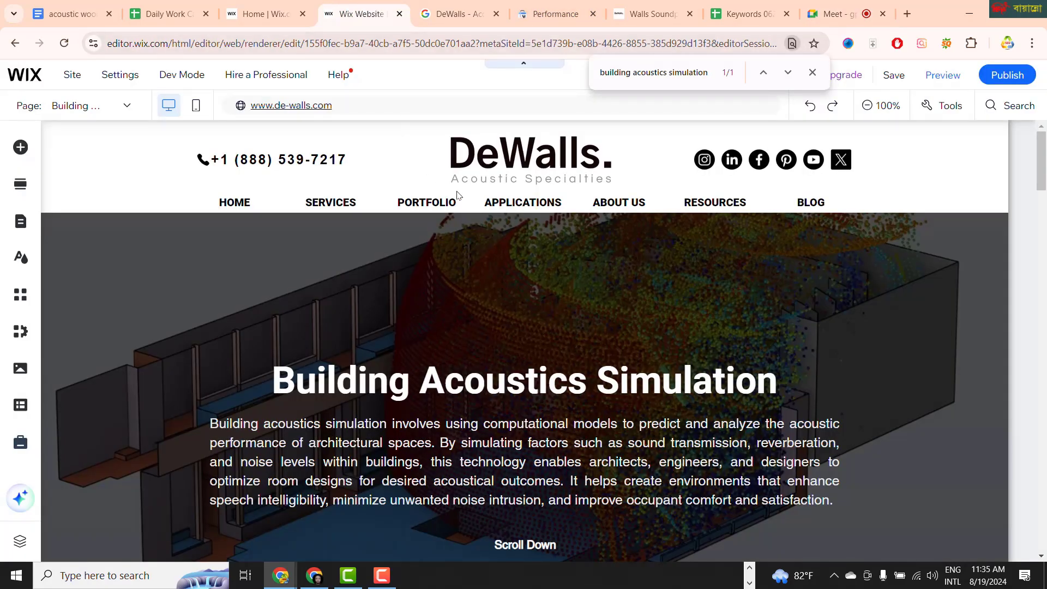
scroll(855, 189, down, 2)
mouse_move(1008, 81)
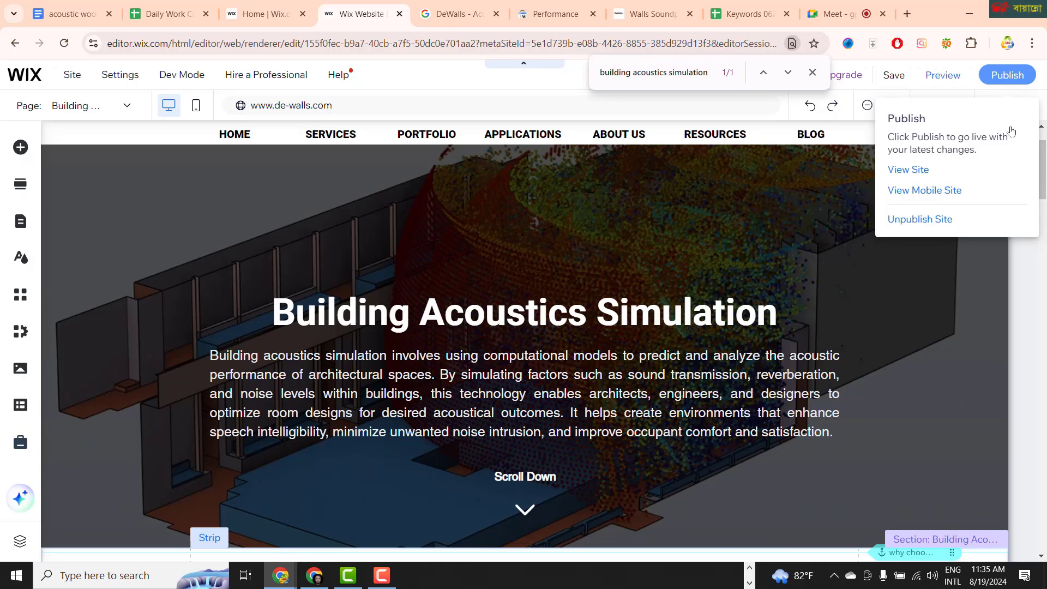
click(996, 81)
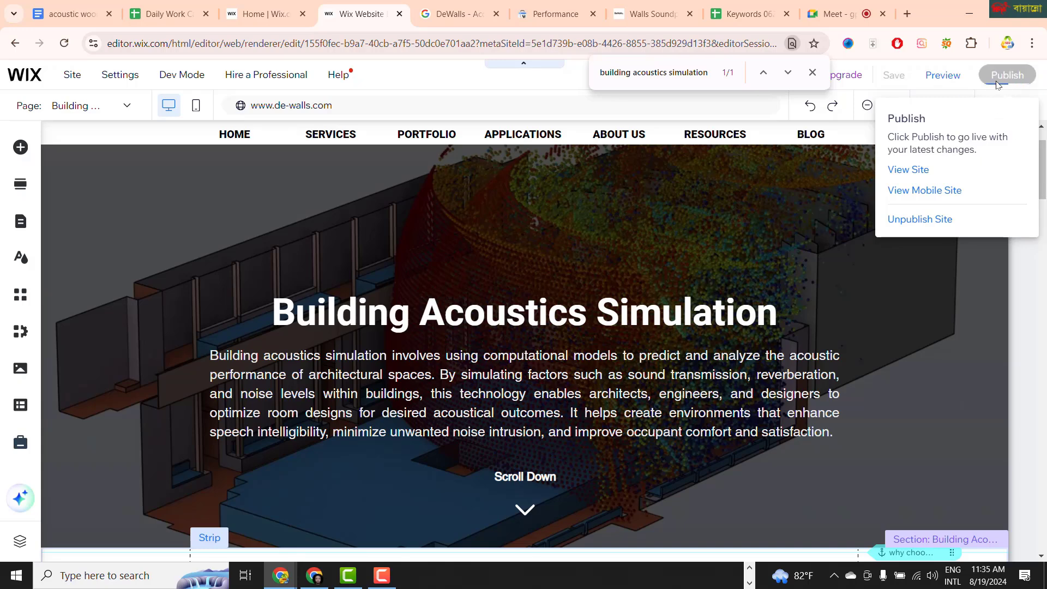
click(812, 73)
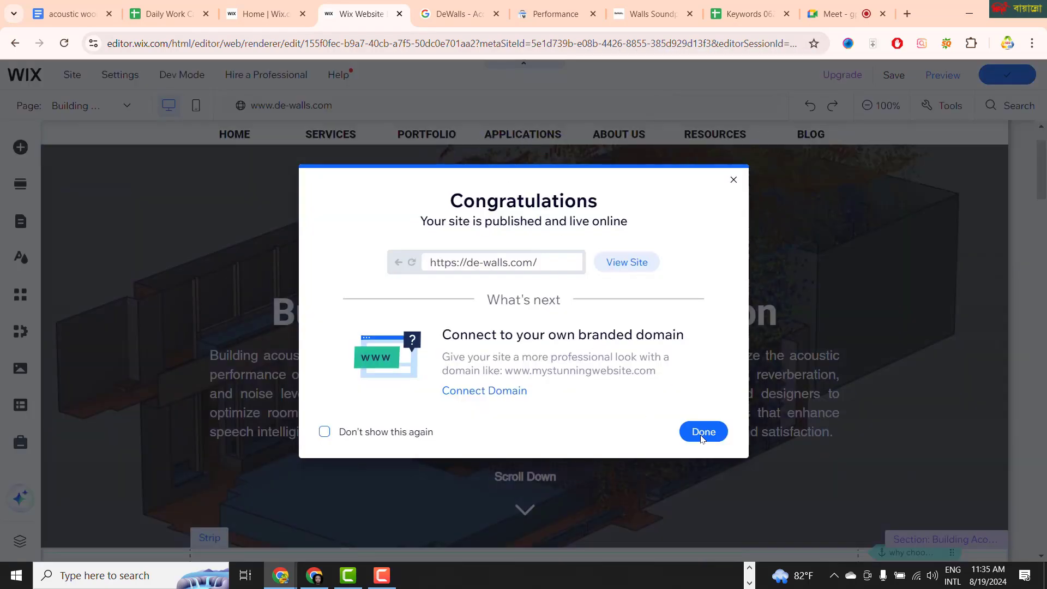
click(702, 432)
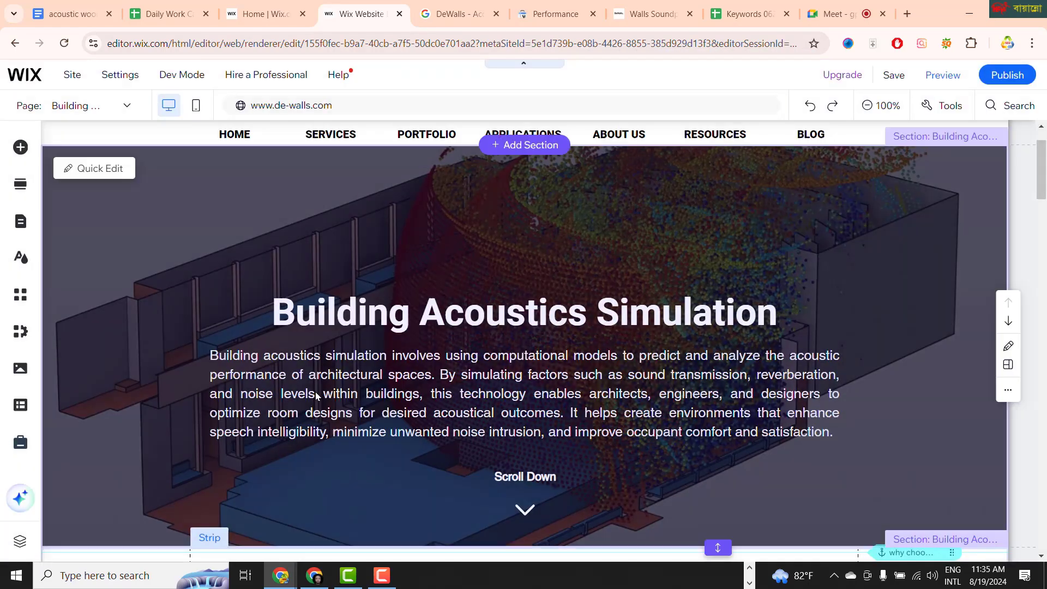